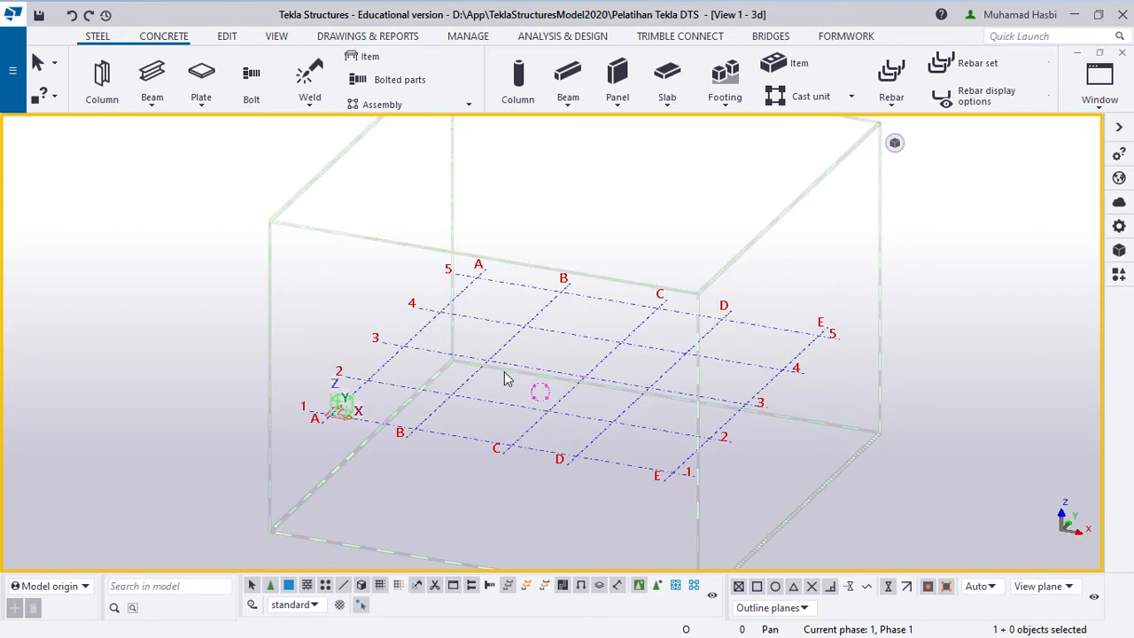
Zoom, pan and orbit around the empty A–E by 1–5 grid, then bring up the Start menu.
{"action": "scroll", "coordinate": [506, 379], "scroll_direction": "up", "scroll_amount": 2}
{"action": "scroll", "coordinate": [506, 379], "scroll_direction": "down", "scroll_amount": 2}
{"action": "scroll", "coordinate": [379, 391], "scroll_direction": "up", "scroll_amount": 3}
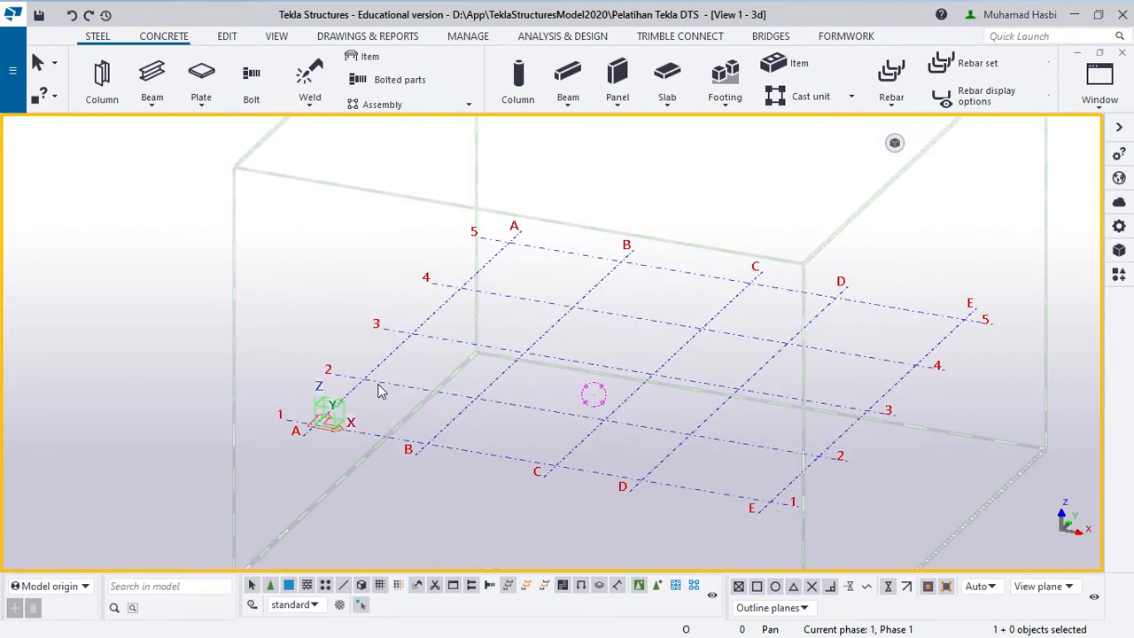
{"action": "middle_click_drag", "start_coordinate": [560, 387], "coordinate": [415, 373]}
{"action": "scroll", "coordinate": [415, 373], "scroll_direction": "up", "scroll_amount": 2}
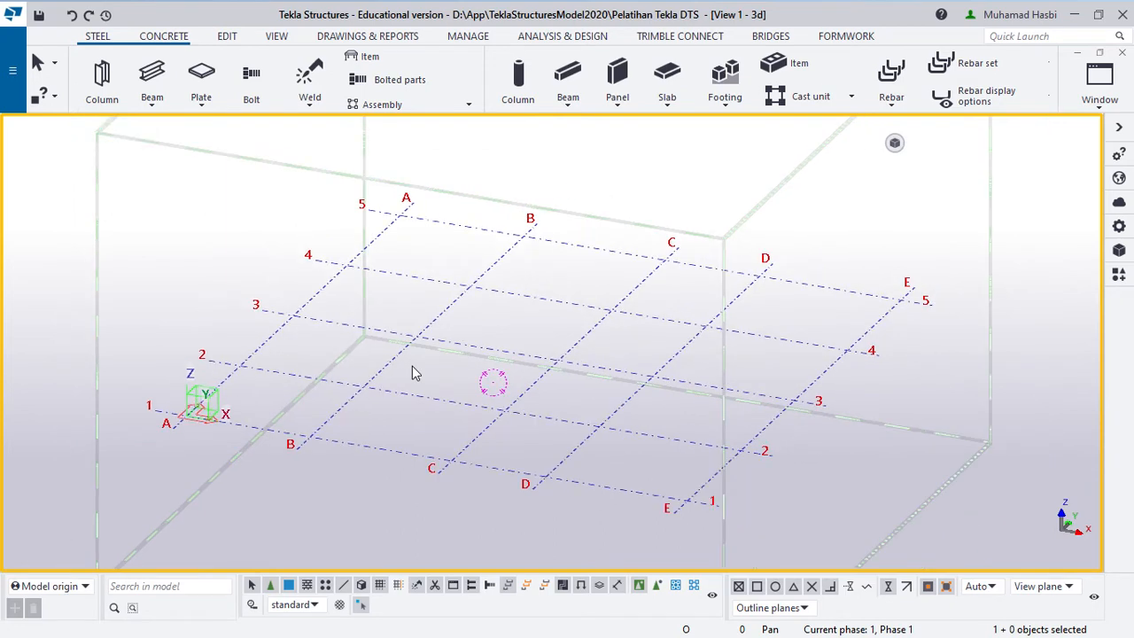
{"action": "scroll", "coordinate": [413, 376], "scroll_direction": "down", "scroll_amount": 2}
{"action": "middle_click_drag", "start_coordinate": [413, 387], "coordinate": [432, 387], "text": "ctrl"}
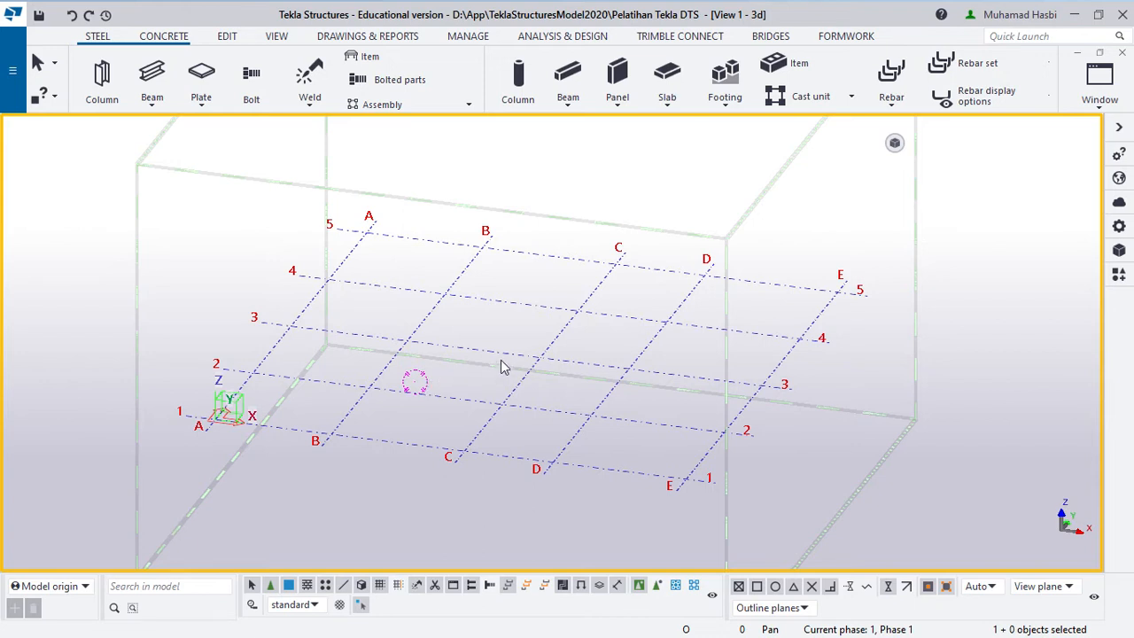
{"action": "scroll", "coordinate": [502, 361], "scroll_direction": "down", "scroll_amount": 2}
{"action": "middle_click_drag", "start_coordinate": [502, 361], "coordinate": [508, 394]}
{"action": "scroll", "coordinate": [388, 447], "scroll_direction": "up", "scroll_amount": 2}
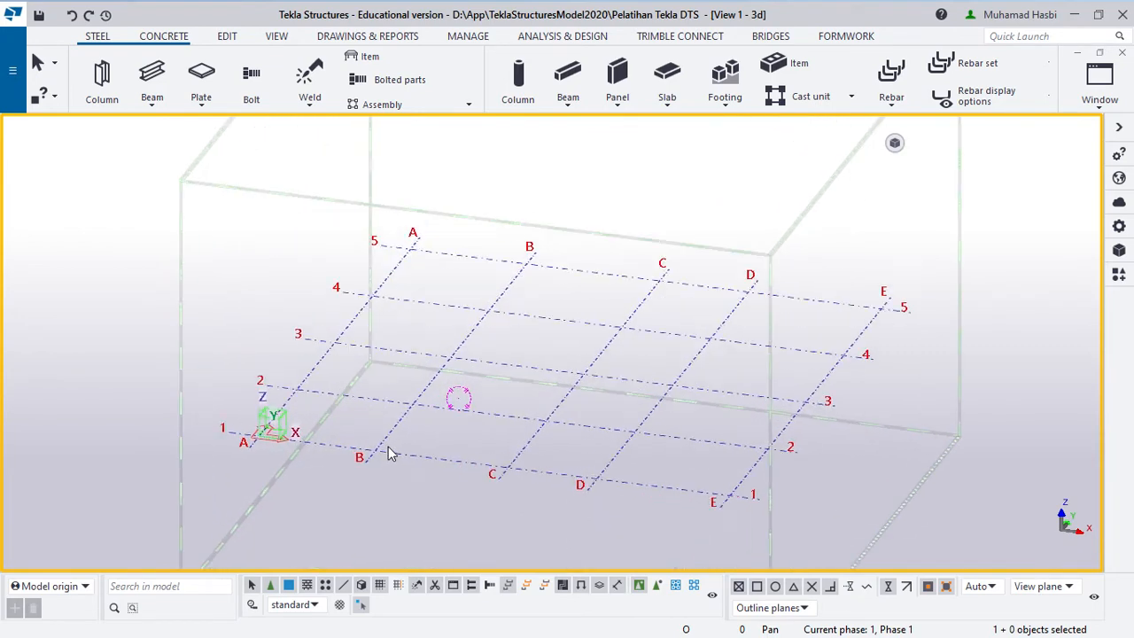
{"action": "scroll", "coordinate": [386, 447], "scroll_direction": "up", "scroll_amount": 2}
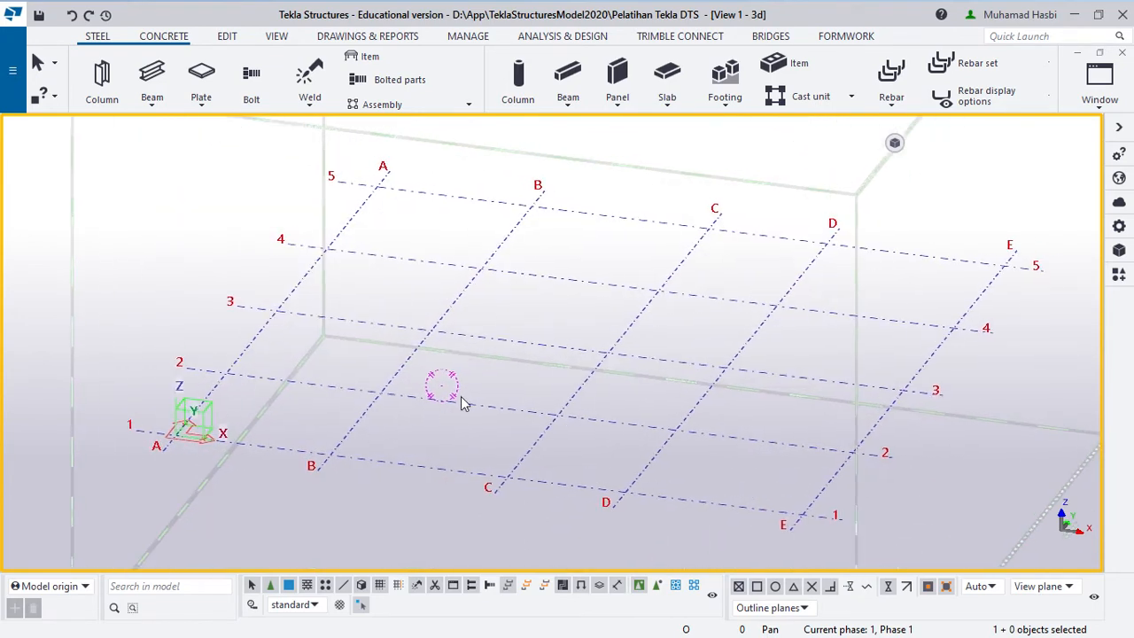
{"action": "key", "text": "super"}
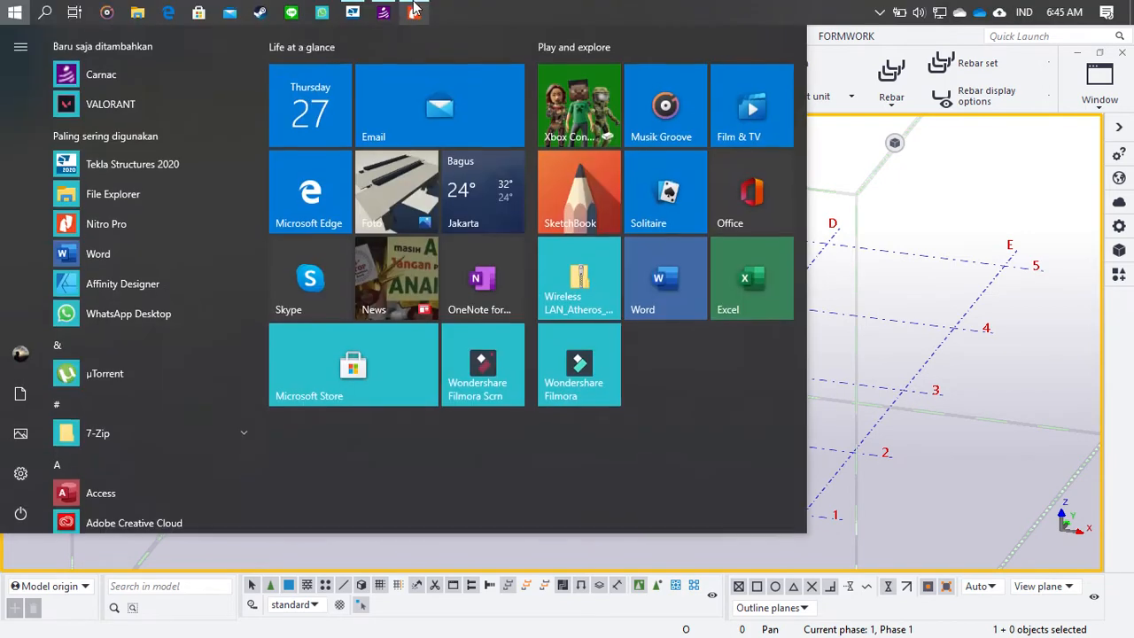
Bring Nitro Pro forward and scroll through the Detail FP-1 pile and footing drawing.
{"action": "left_click", "coordinate": [418, 11]}
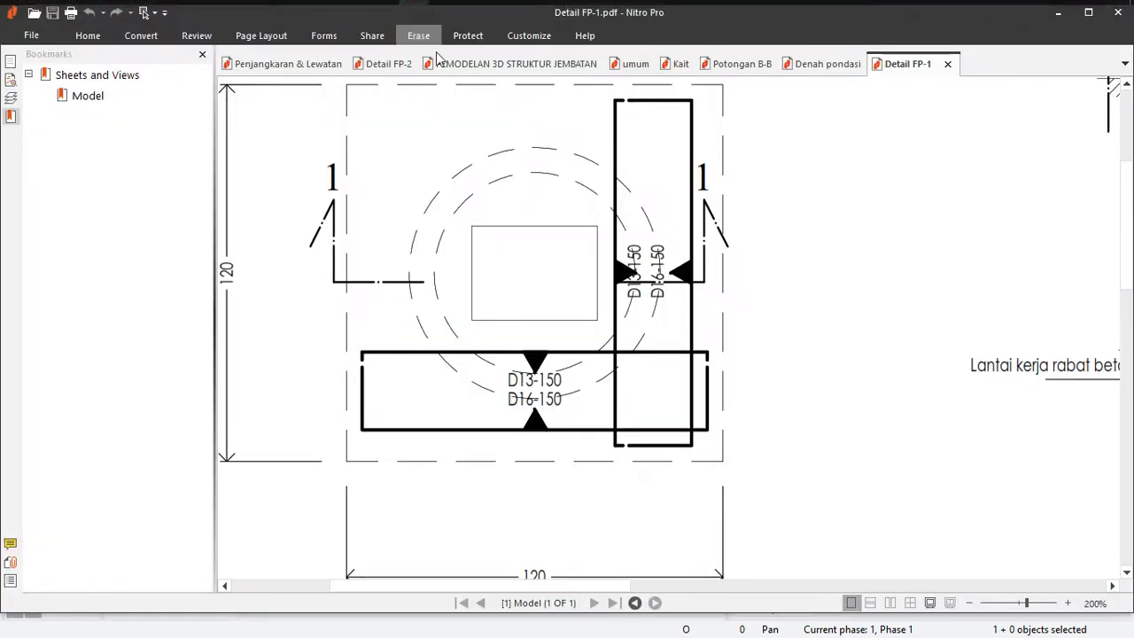
{"action": "scroll", "coordinate": [611, 210], "scroll_direction": "down", "scroll_amount": 1, "text": "ctrl"}
{"action": "scroll", "coordinate": [611, 210], "scroll_direction": "down", "scroll_amount": 3, "text": "ctrl"}
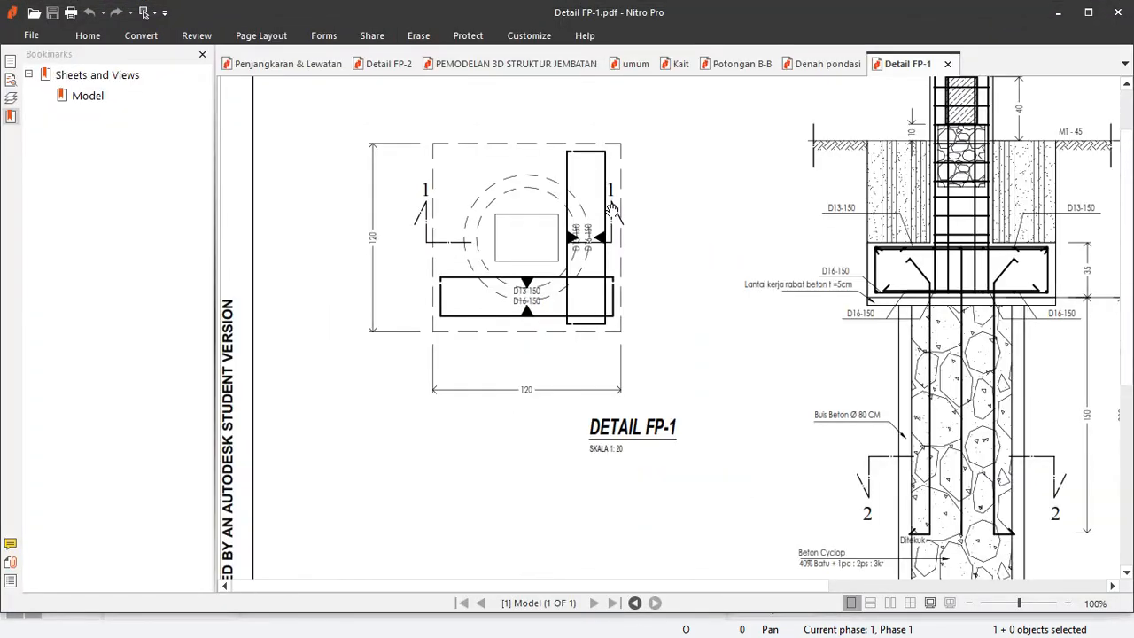
{"action": "scroll", "coordinate": [751, 292], "scroll_direction": "up", "scroll_amount": 4, "text": "ctrl"}
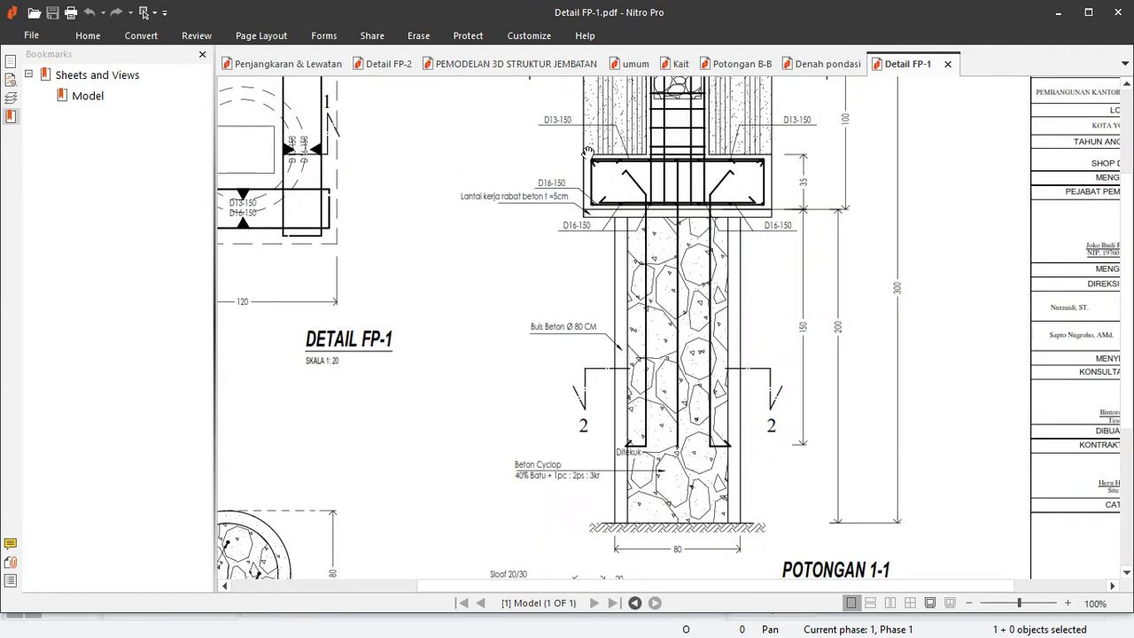
{"action": "scroll", "coordinate": [590, 153], "scroll_direction": "up", "scroll_amount": 1}
{"action": "scroll", "coordinate": [590, 153], "scroll_direction": "up", "scroll_amount": 2}
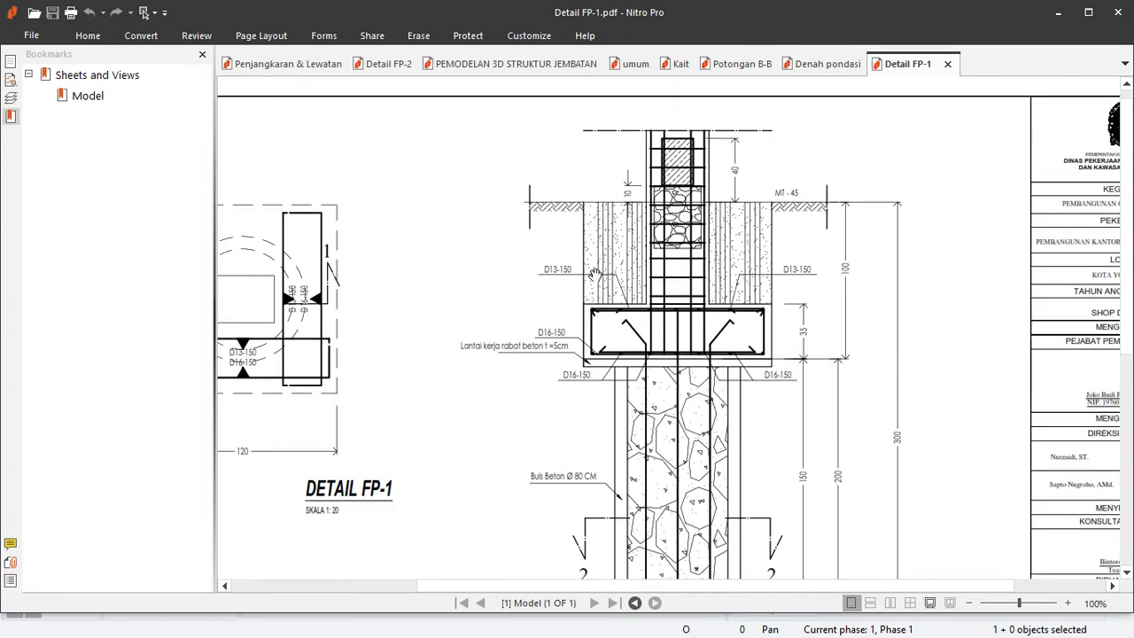
{"action": "scroll", "coordinate": [672, 368], "scroll_direction": "down", "scroll_amount": 3}
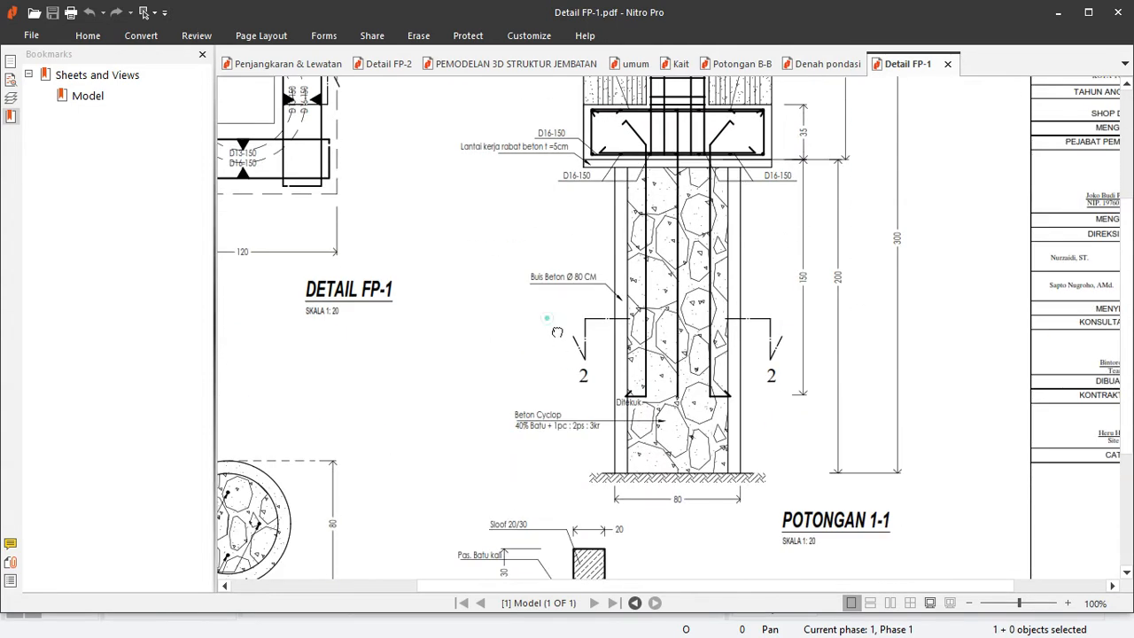
{"action": "scroll", "coordinate": [663, 278], "scroll_direction": "up", "scroll_amount": 1}
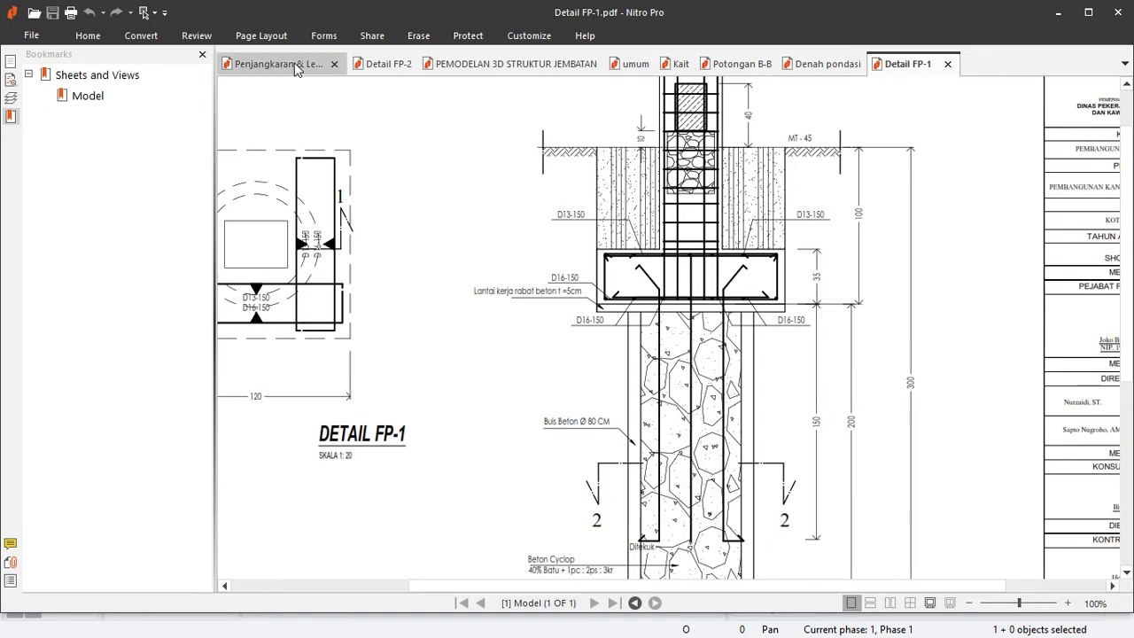
Flip through the Penjangkaran & Lewatan, Detail FP-2 and 3D documents to the Denah pondasi foundation plan.
{"action": "left_click", "coordinate": [293, 64]}
{"action": "left_click", "coordinate": [408, 67]}
{"action": "left_click", "coordinate": [487, 67]}
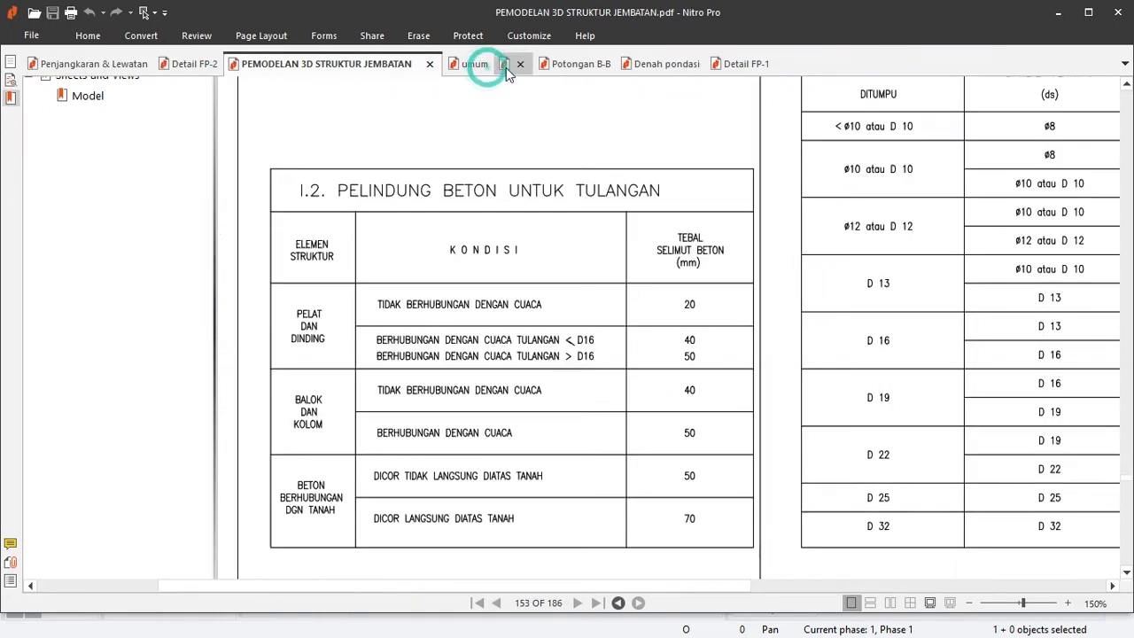
{"action": "left_click", "coordinate": [656, 66]}
{"action": "scroll", "coordinate": [534, 239], "scroll_direction": "down", "scroll_amount": 1}
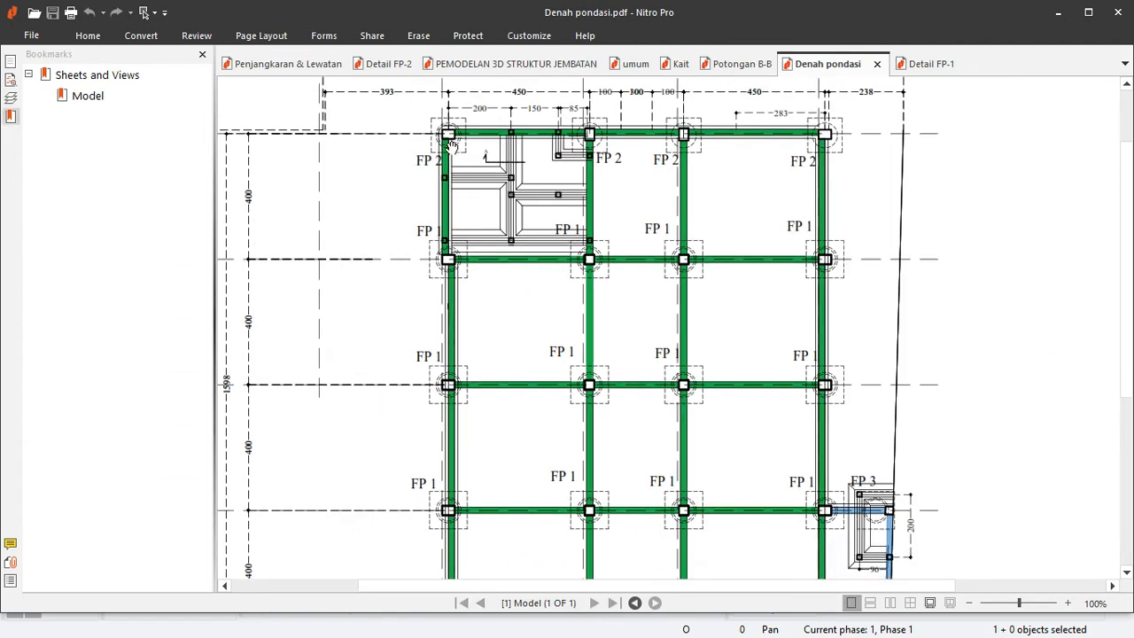
{"action": "scroll", "coordinate": [450, 142], "scroll_direction": "down", "scroll_amount": 2}
{"action": "scroll", "coordinate": [499, 204], "scroll_direction": "up", "scroll_amount": 2}
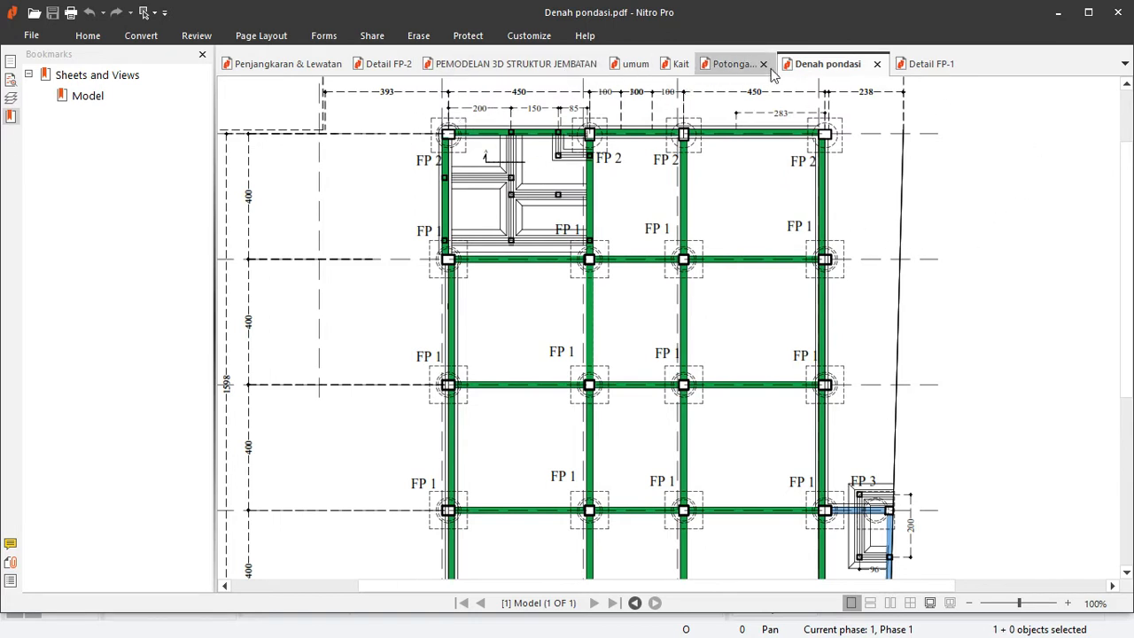
Go back over Detail FP-1, then switch back to Tekla Structures.
{"action": "left_click", "coordinate": [909, 71]}
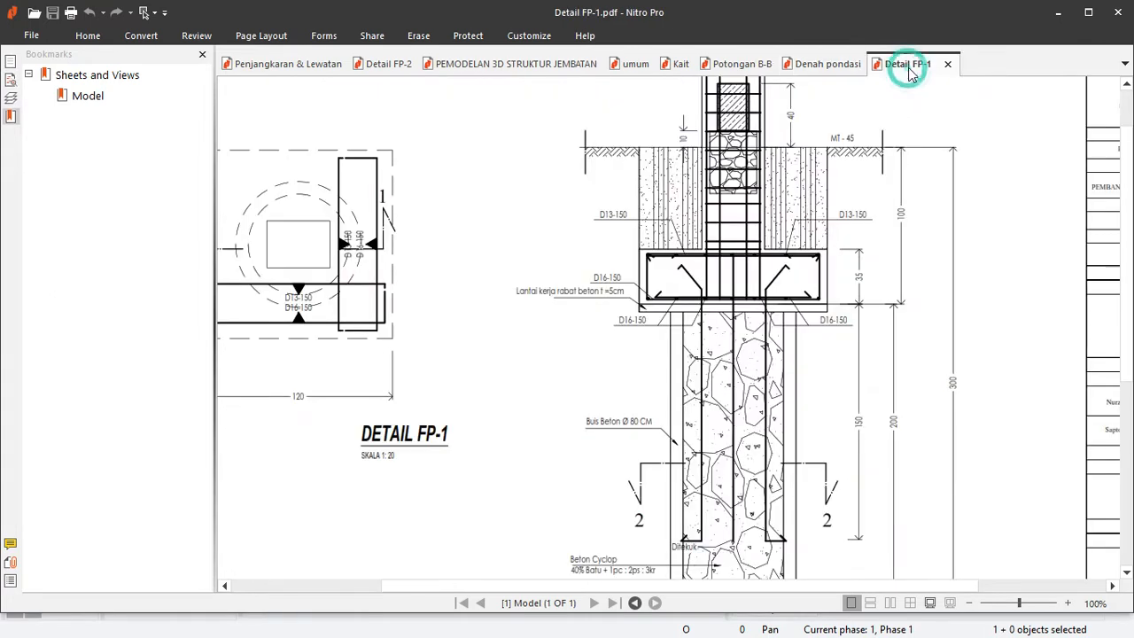
{"action": "scroll", "coordinate": [645, 362], "scroll_direction": "down", "scroll_amount": 1, "text": "ctrl"}
{"action": "scroll", "coordinate": [645, 361], "scroll_direction": "down", "scroll_amount": 4}
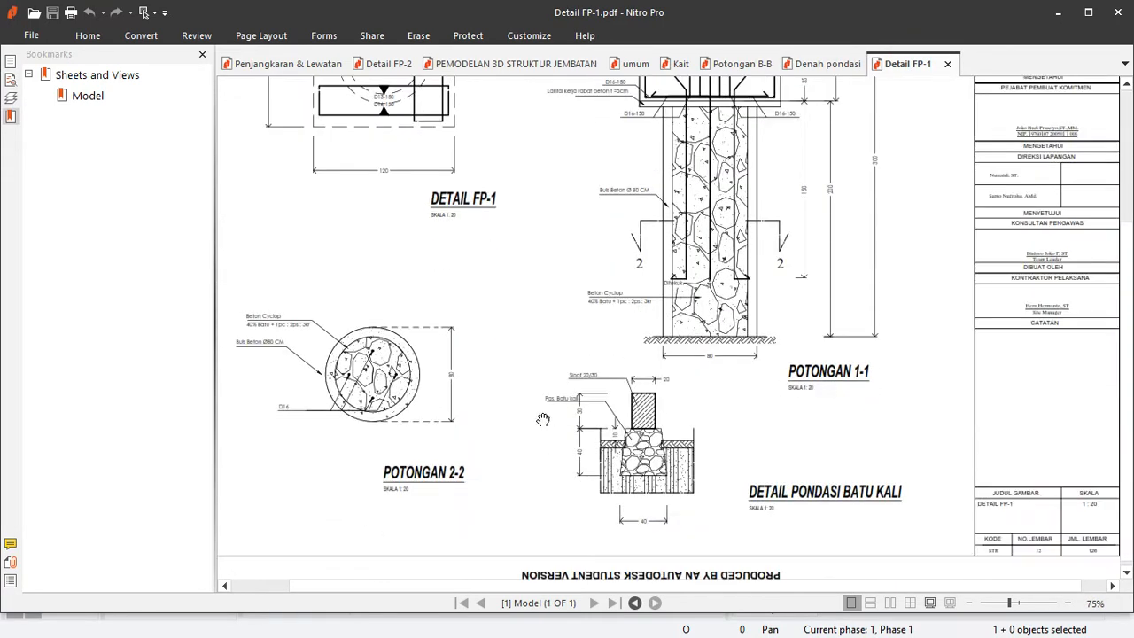
{"action": "scroll", "coordinate": [543, 419], "scroll_direction": "up", "scroll_amount": 1}
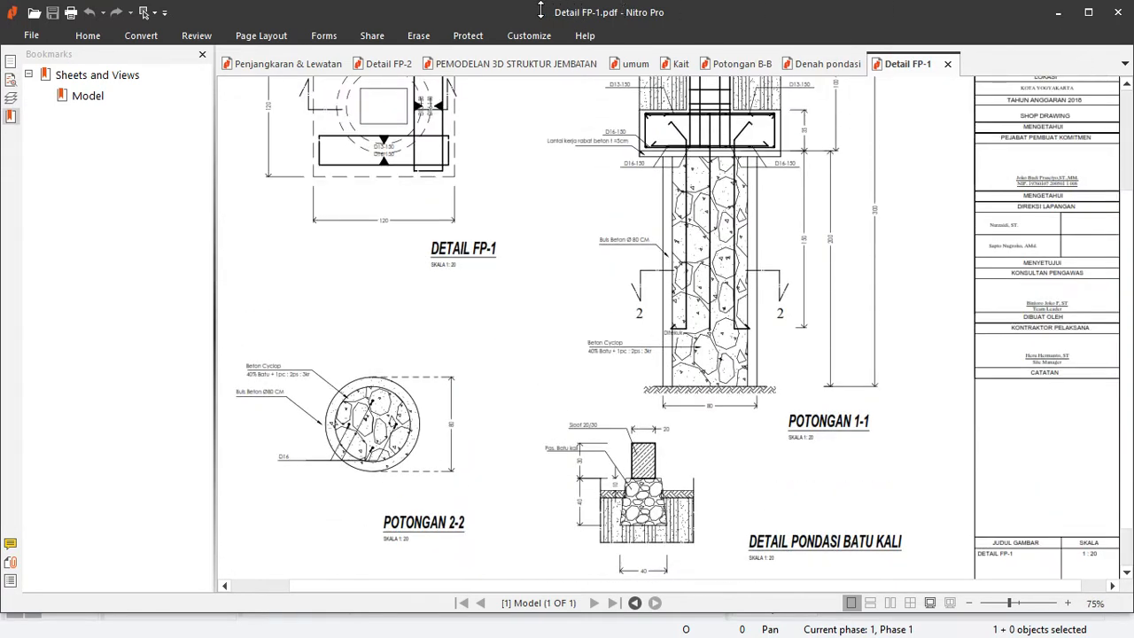
{"action": "key", "text": "super"}
{"action": "left_click", "coordinate": [344, 18]}
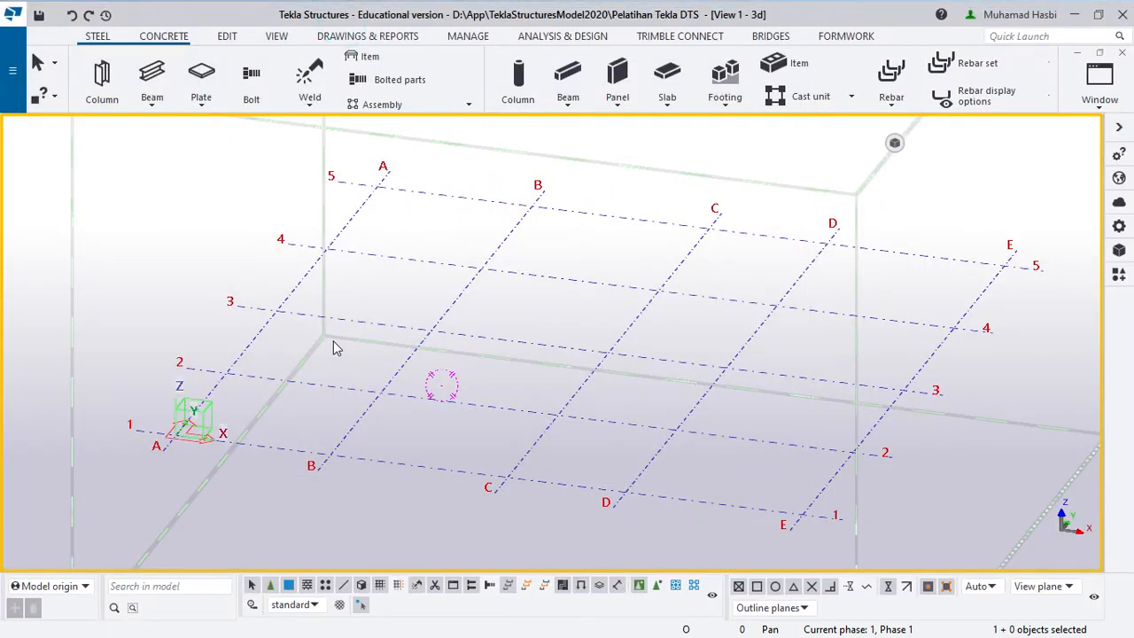
Show the CONCRETE ribbon tools and try the Column command, then cancel it.
{"action": "scroll", "coordinate": [301, 372], "scroll_direction": "up", "scroll_amount": 5}
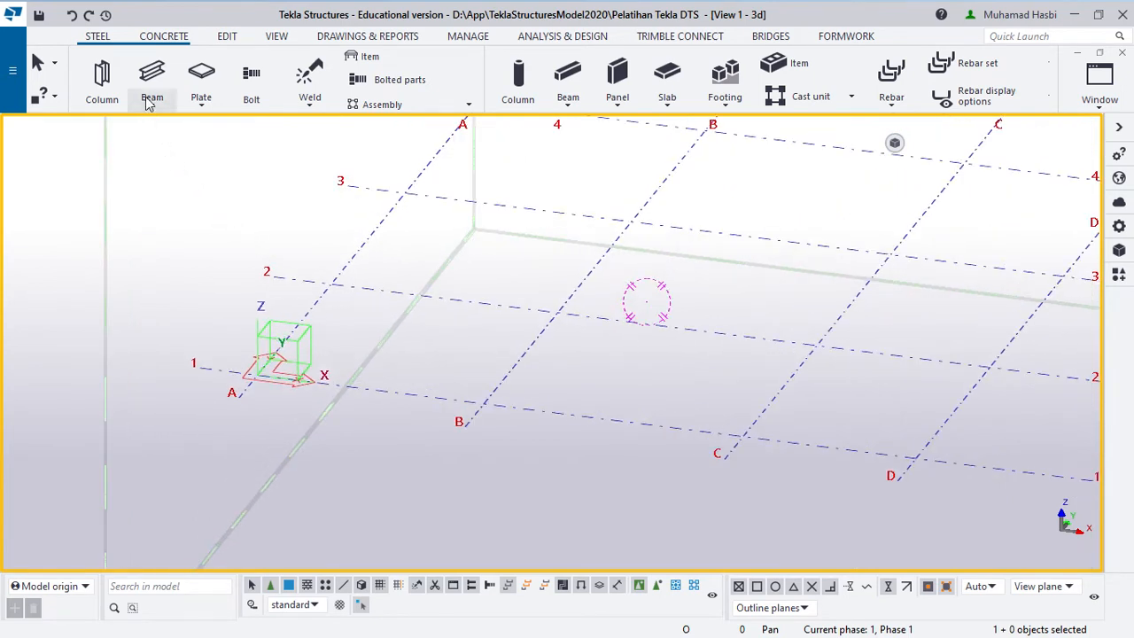
{"action": "left_click", "coordinate": [162, 37]}
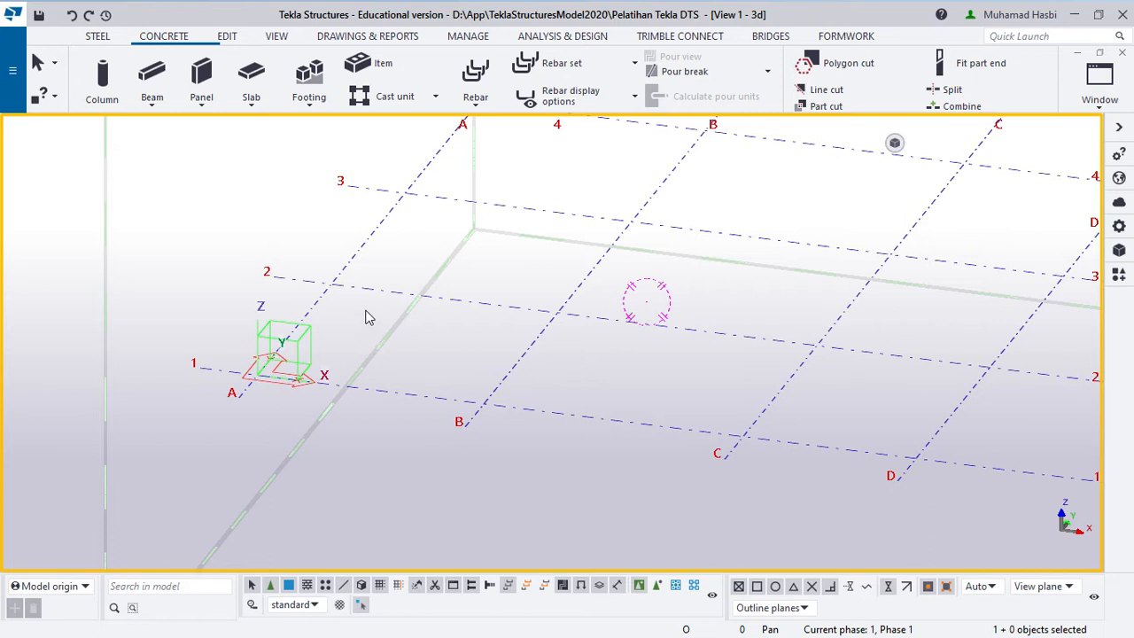
{"action": "scroll", "coordinate": [327, 310], "scroll_direction": "up", "scroll_amount": 1}
{"action": "scroll", "coordinate": [286, 367], "scroll_direction": "up", "scroll_amount": 1}
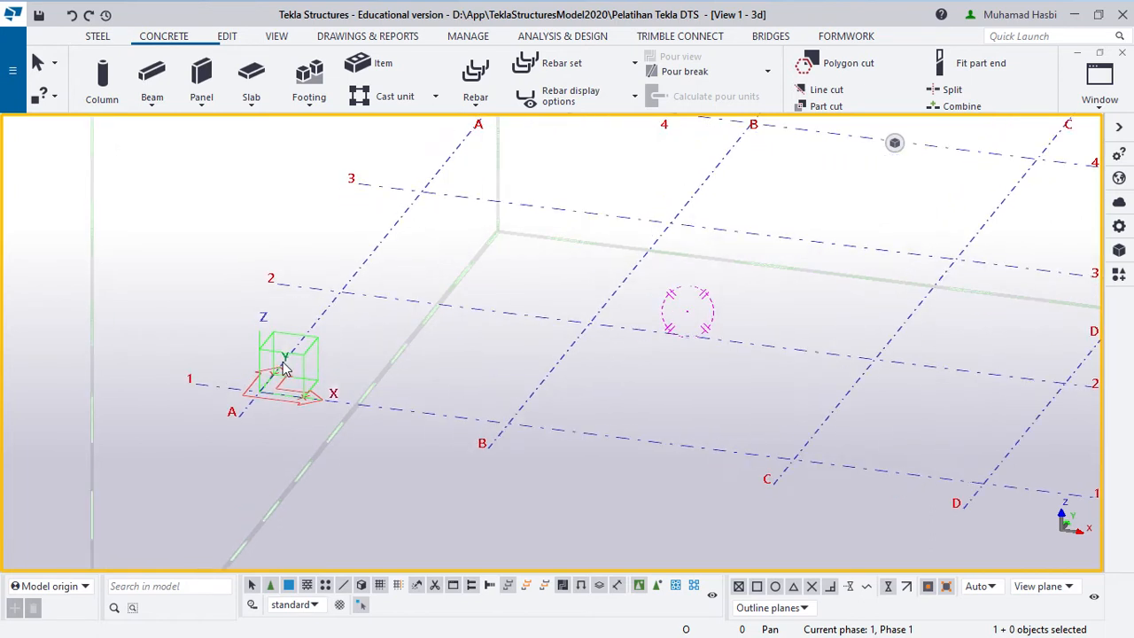
{"action": "left_click", "coordinate": [104, 97]}
{"action": "key", "text": "Escape"}
{"action": "key", "text": "Escape"}
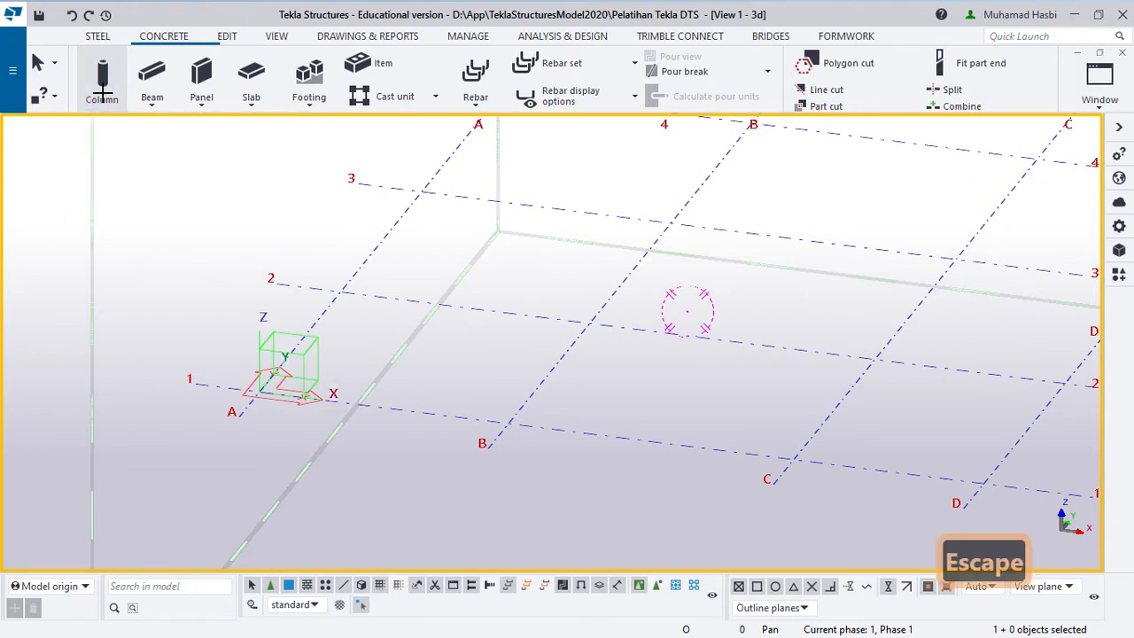
Start a concrete column with properties open: profile 400*400, material C40, top 4500 mm.
{"action": "left_click", "coordinate": [36, 61]}
{"action": "left_click", "coordinate": [217, 194]}
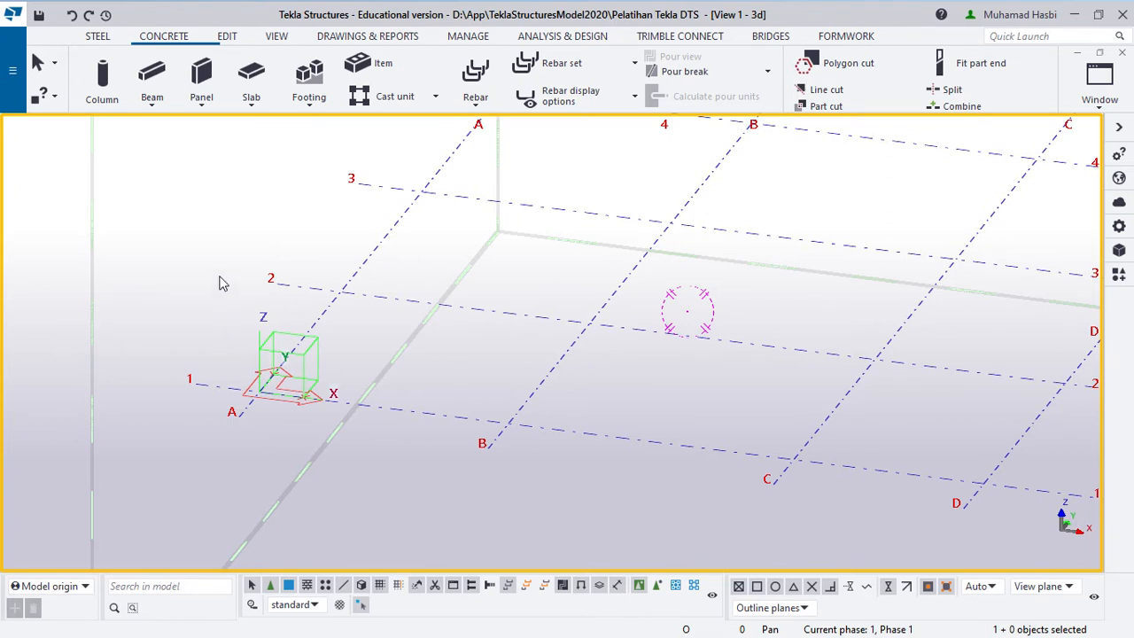
{"action": "left_click", "coordinate": [100, 82]}
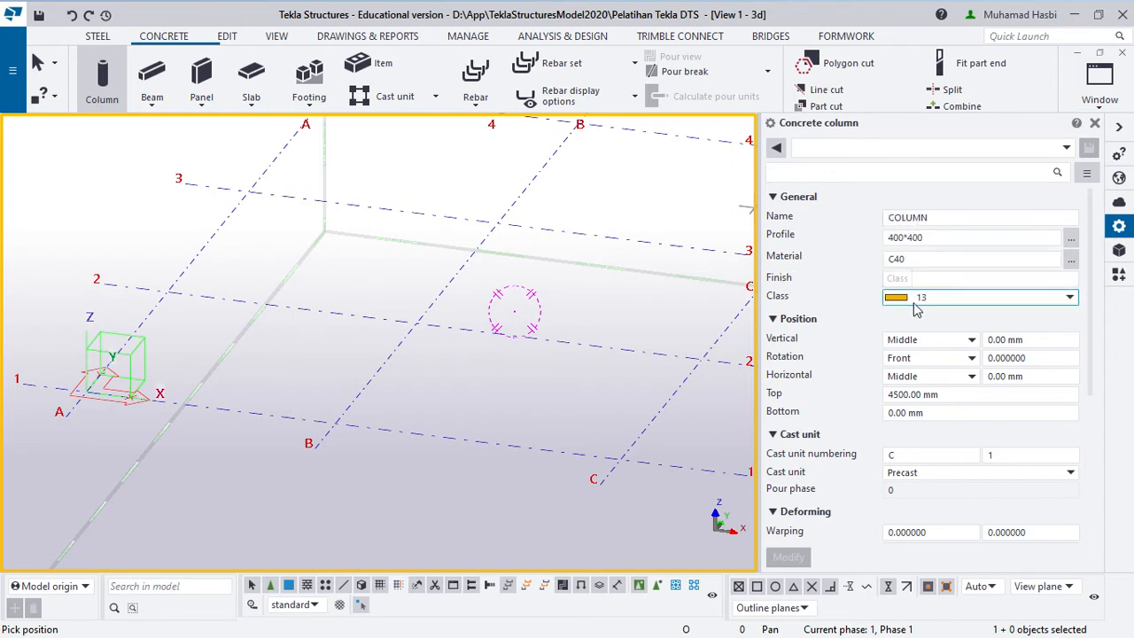
Change the concrete column name from COLUMN to PS, then bring up the Start menu.
{"action": "double_click", "coordinate": [942, 220]}
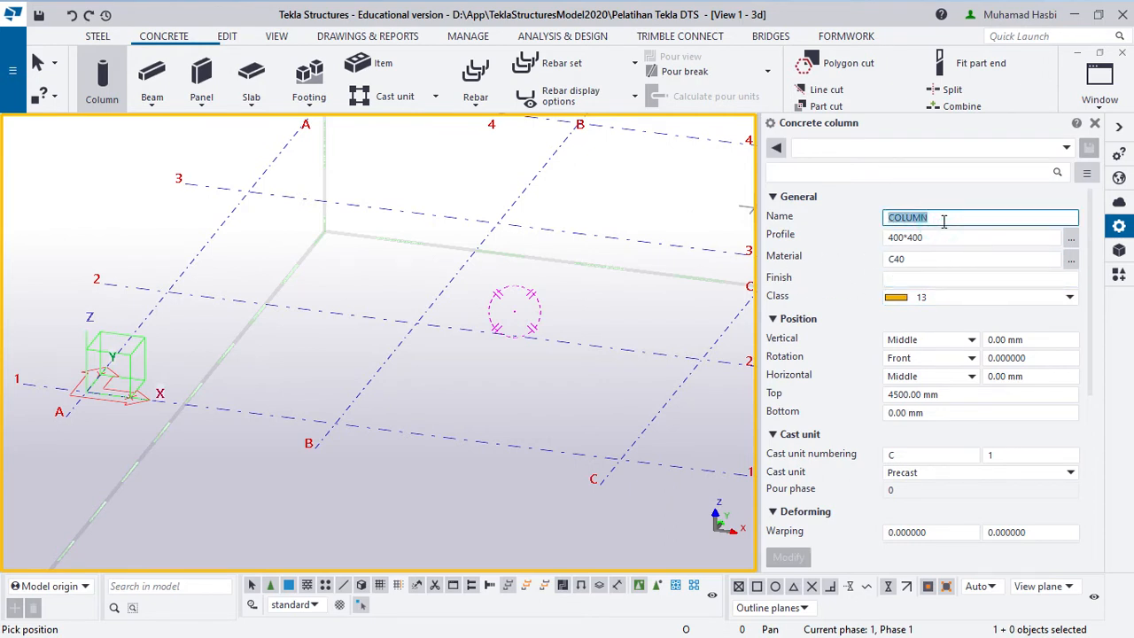
{"action": "type", "text": "P"}
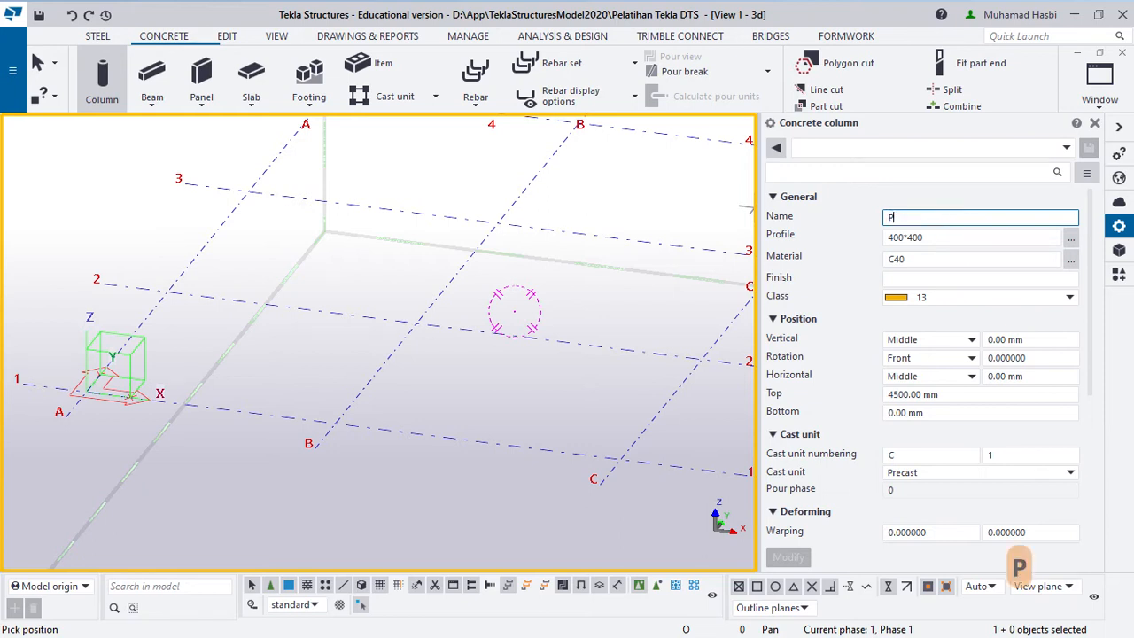
{"action": "type", "text": "S"}
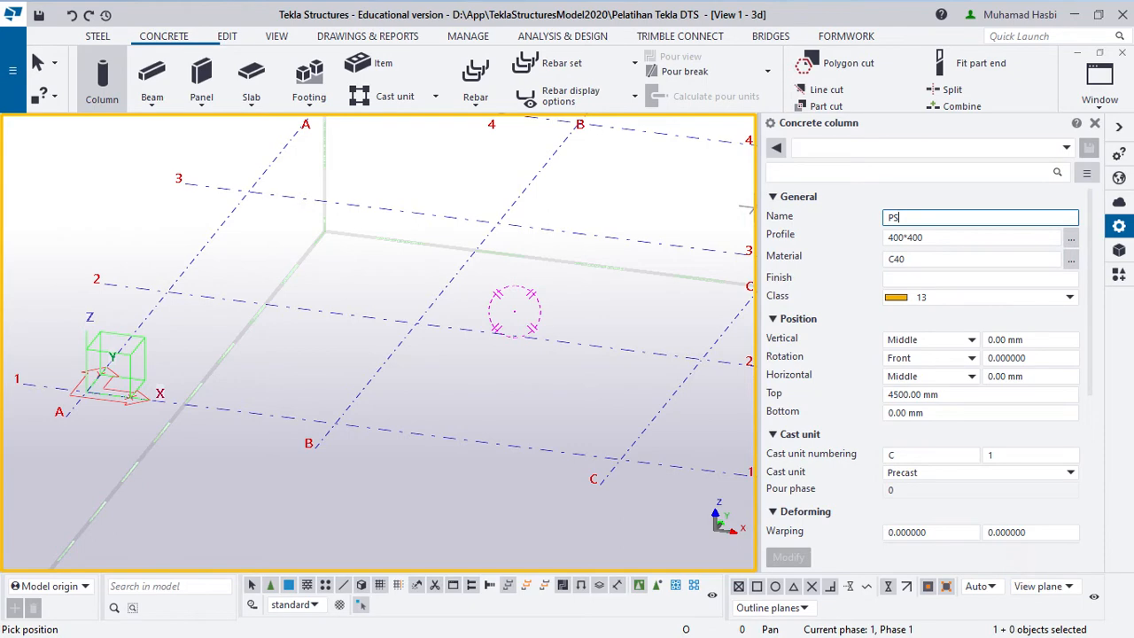
{"action": "key", "text": "super"}
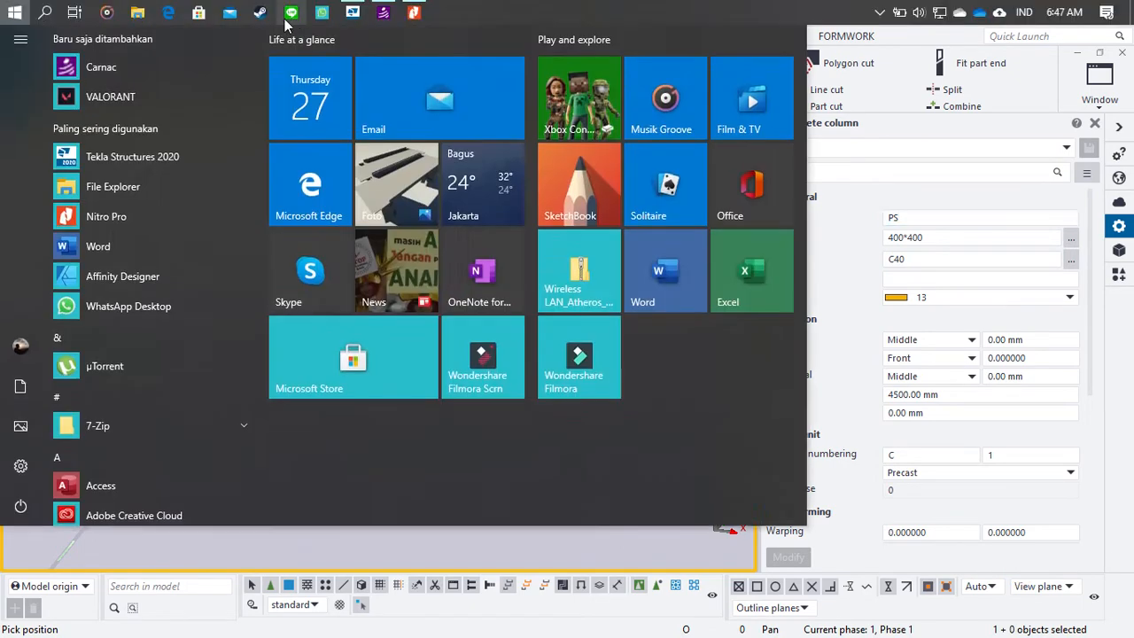
In Detail FP-1, close Bookmarks and centre the POTONGAN 2-2 circular pile section.
{"action": "left_click", "coordinate": [410, 5]}
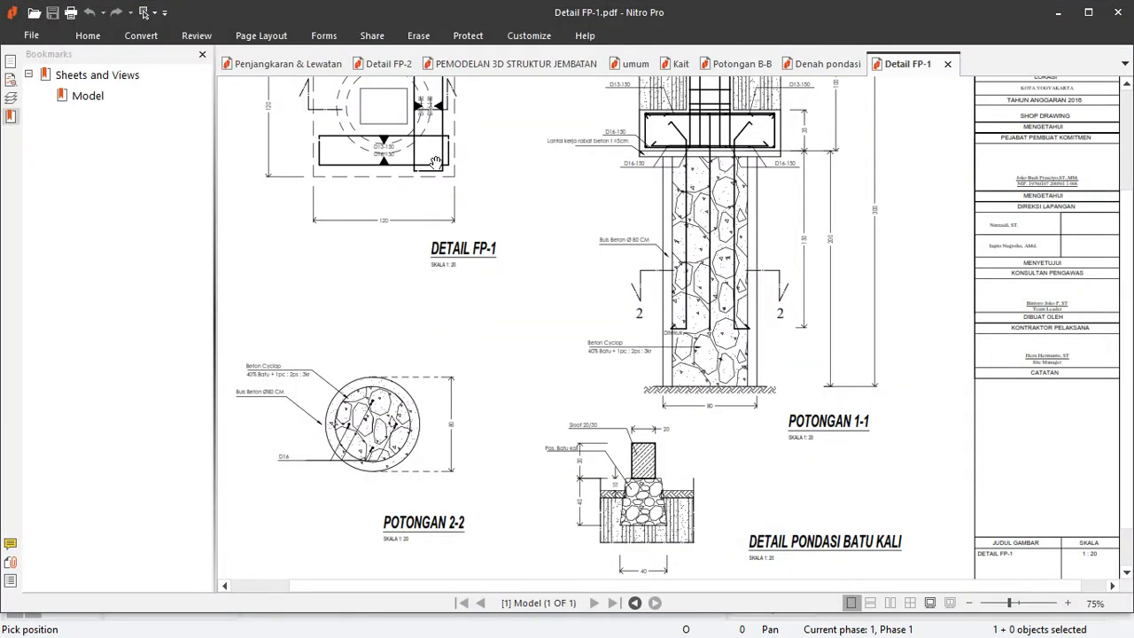
{"action": "scroll", "coordinate": [318, 433], "scroll_direction": "up", "scroll_amount": 2, "text": "ctrl"}
{"action": "mouse_move", "coordinate": [319, 432]}
{"action": "left_mouse_down"}
{"action": "mouse_move", "coordinate": [325, 413]}
{"action": "mouse_move", "coordinate": [384, 415]}
{"action": "left_mouse_up"}
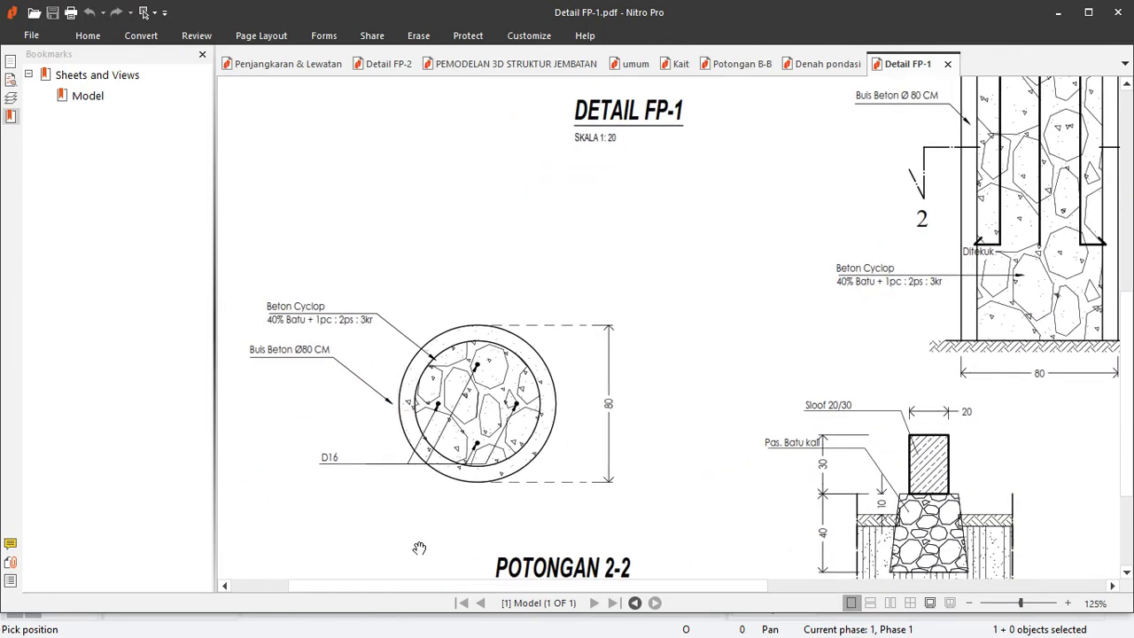
{"action": "left_click", "coordinate": [204, 55]}
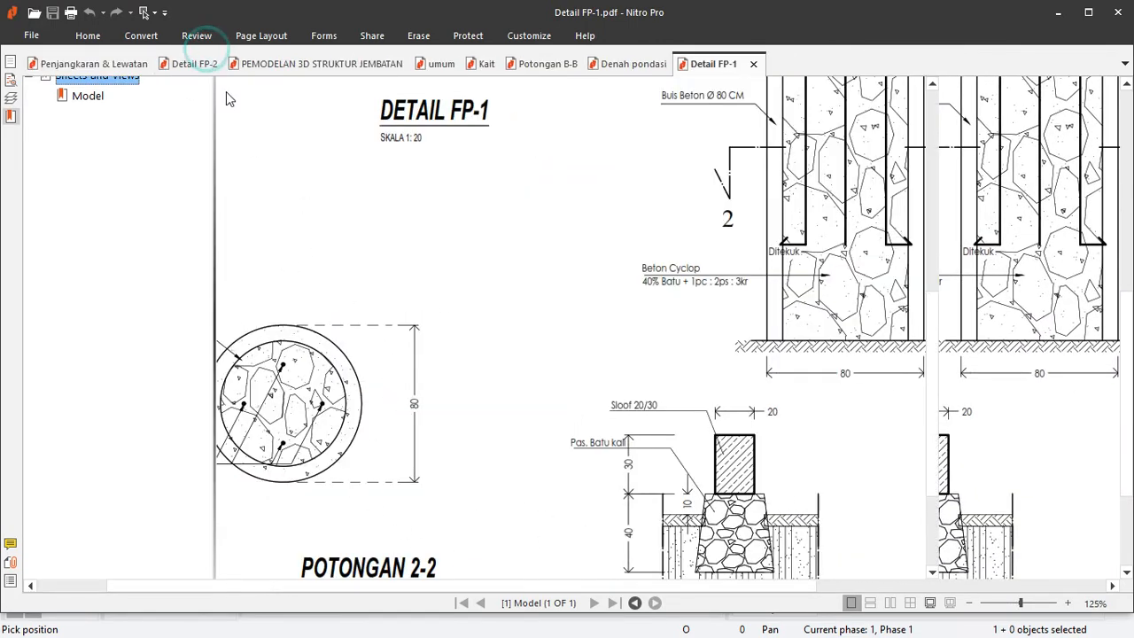
{"action": "left_click_drag", "start_coordinate": [329, 367], "coordinate": [413, 359]}
{"action": "scroll", "coordinate": [413, 358], "scroll_direction": "up", "scroll_amount": 1, "text": "ctrl"}
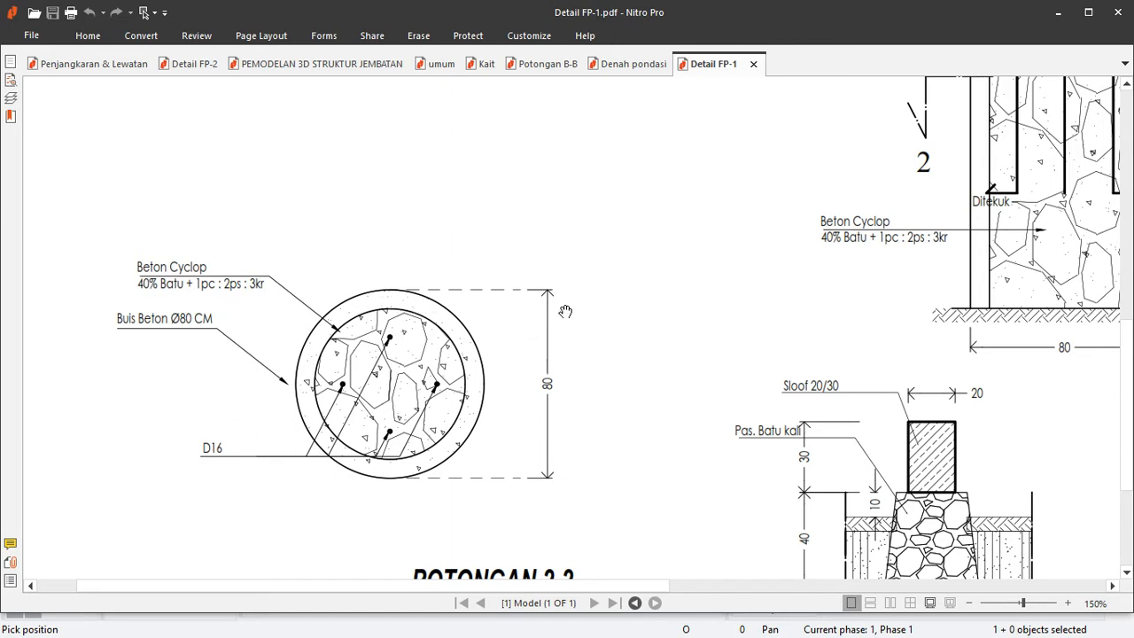
{"action": "left_click_drag", "start_coordinate": [511, 448], "coordinate": [531, 434]}
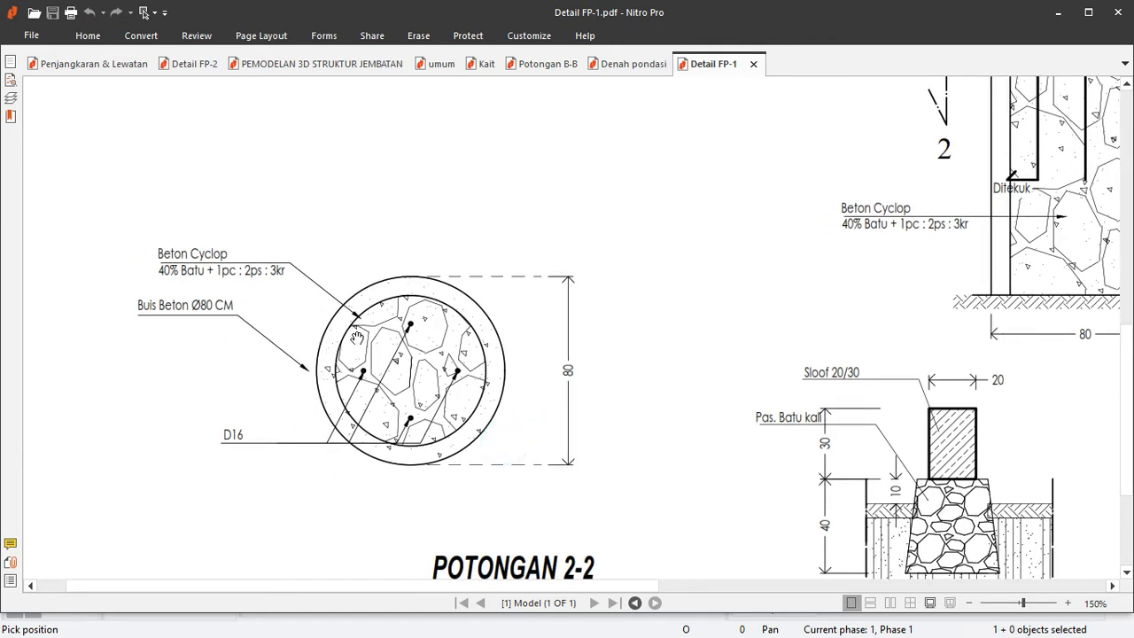
Zoom in on the Ø80 cm concrete pipe pile section, then return to Tekla Structures.
{"action": "scroll", "coordinate": [421, 313], "scroll_direction": "up", "scroll_amount": 3}
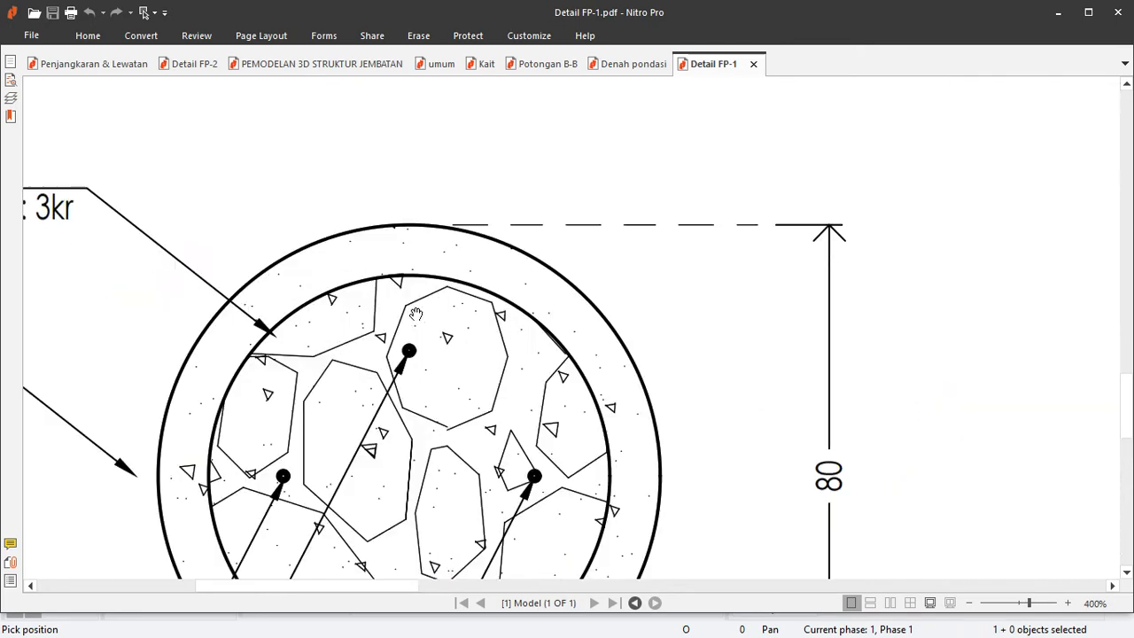
{"action": "scroll", "coordinate": [409, 314], "scroll_direction": "down", "scroll_amount": 3}
{"action": "scroll", "coordinate": [409, 315], "scroll_direction": "up", "scroll_amount": 1}
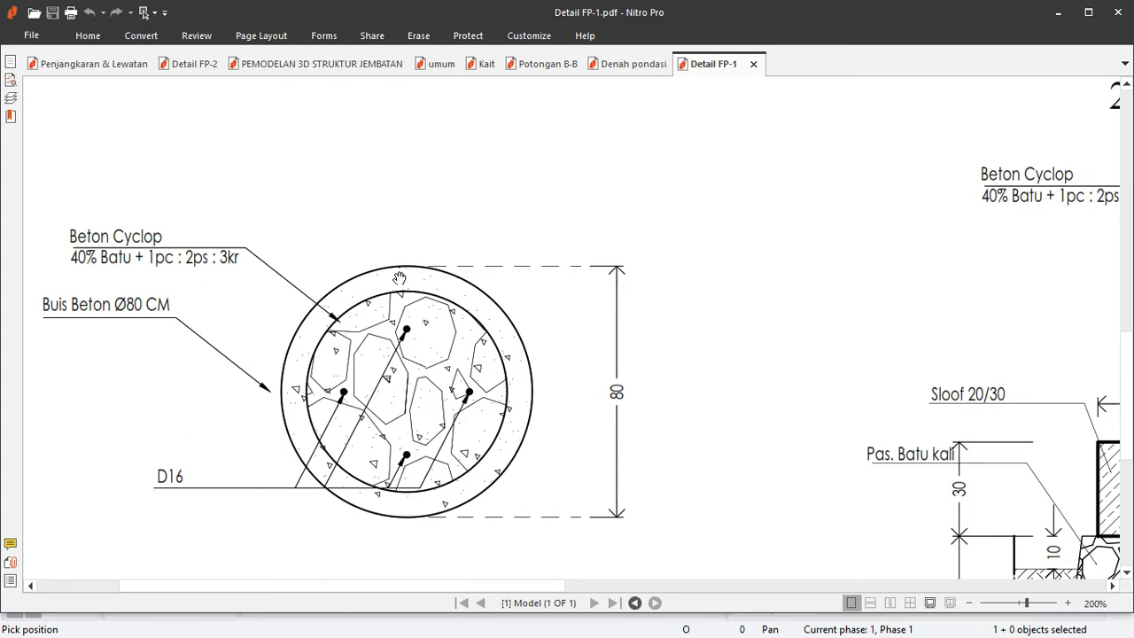
{"action": "scroll", "coordinate": [400, 278], "scroll_direction": "up", "scroll_amount": 1}
{"action": "scroll", "coordinate": [413, 327], "scroll_direction": "down", "scroll_amount": 2}
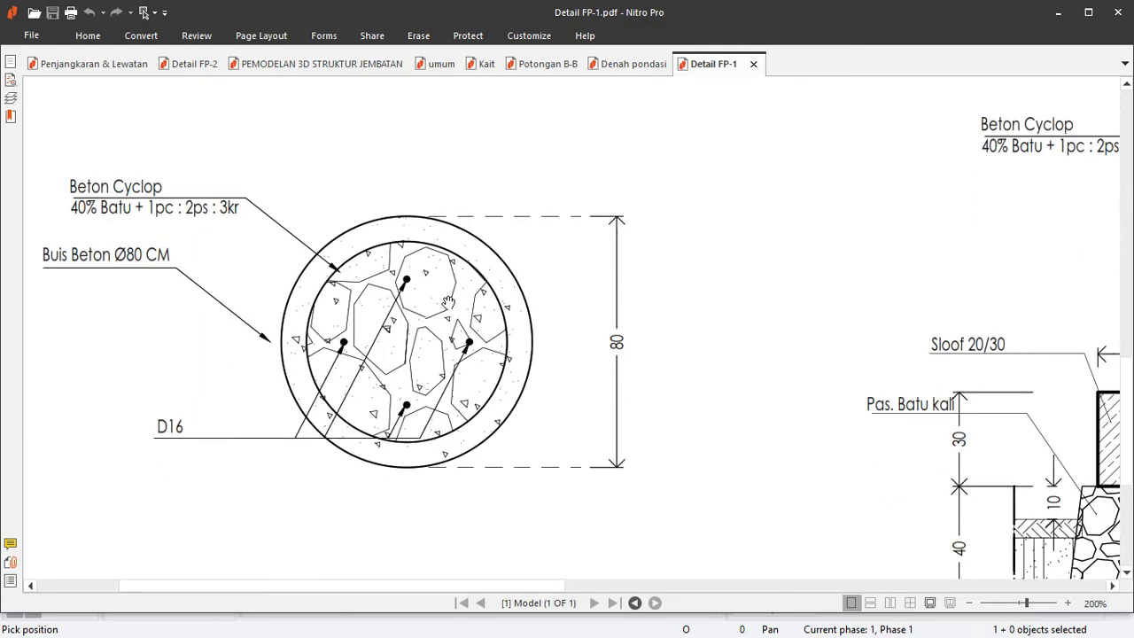
{"action": "scroll", "coordinate": [418, 251], "scroll_direction": "down", "scroll_amount": 1}
{"action": "scroll", "coordinate": [419, 252], "scroll_direction": "up", "scroll_amount": 1}
{"action": "key", "text": "super"}
{"action": "key", "text": "super"}
{"action": "key", "text": "super"}
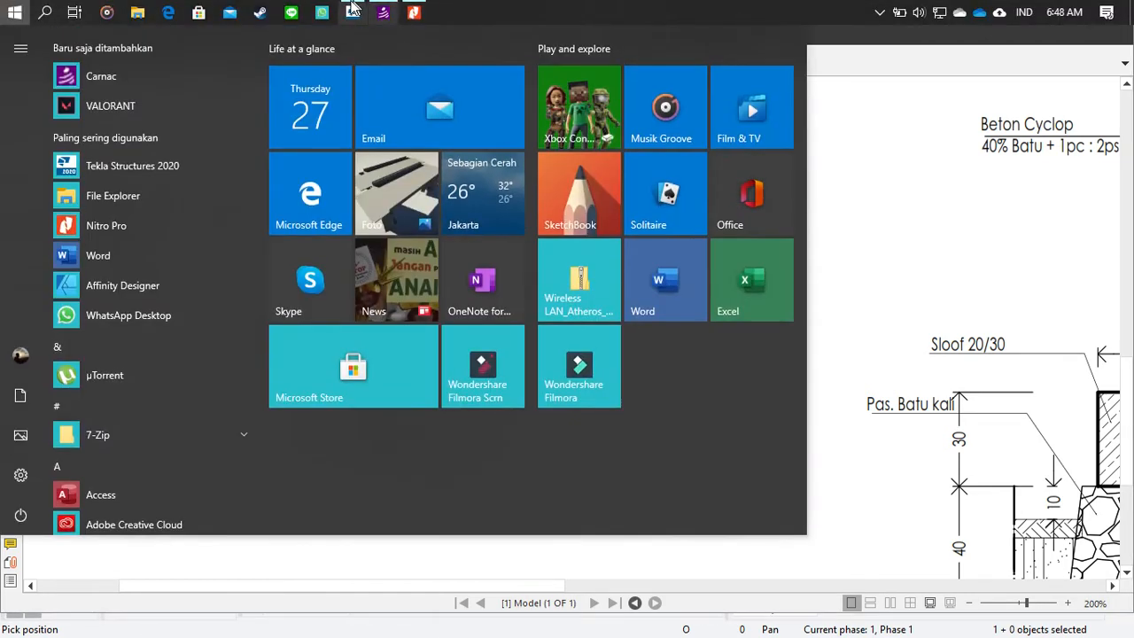
{"action": "left_click", "coordinate": [354, 11]}
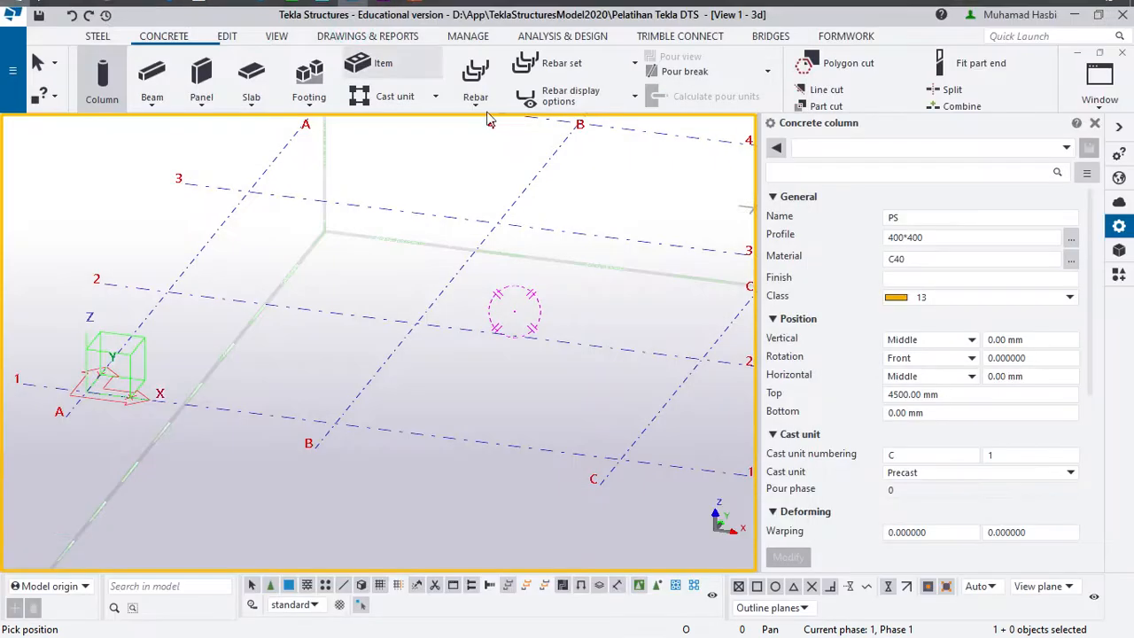
Rename the column to PS Luar and choose the Ø circular hollow section profile.
{"action": "left_click", "coordinate": [915, 217]}
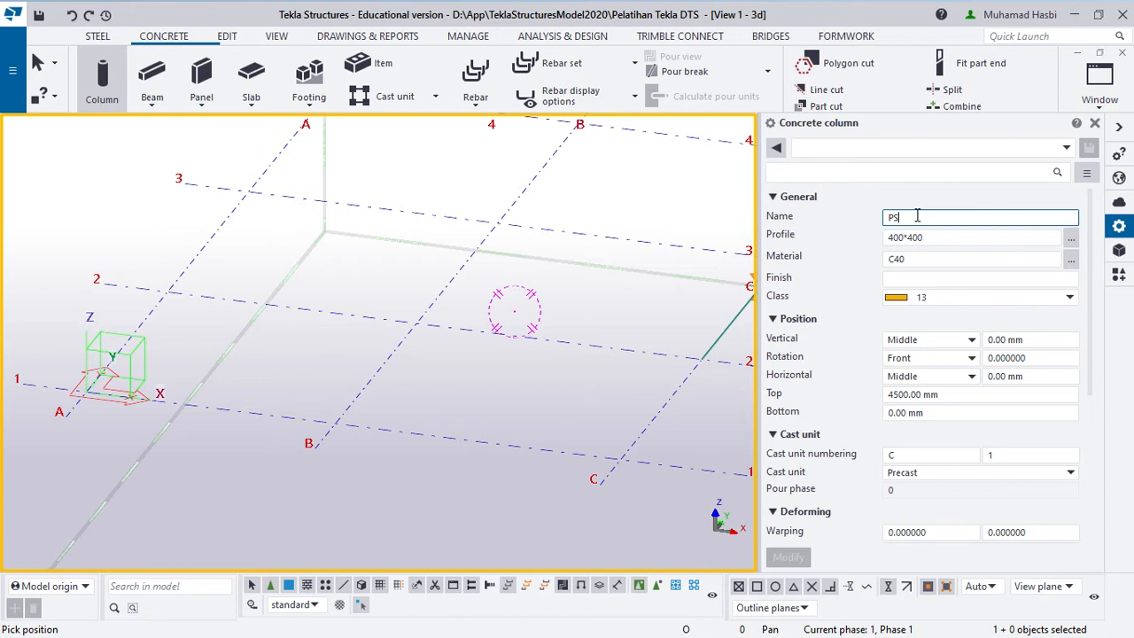
{"action": "type", "text": "Luar"}
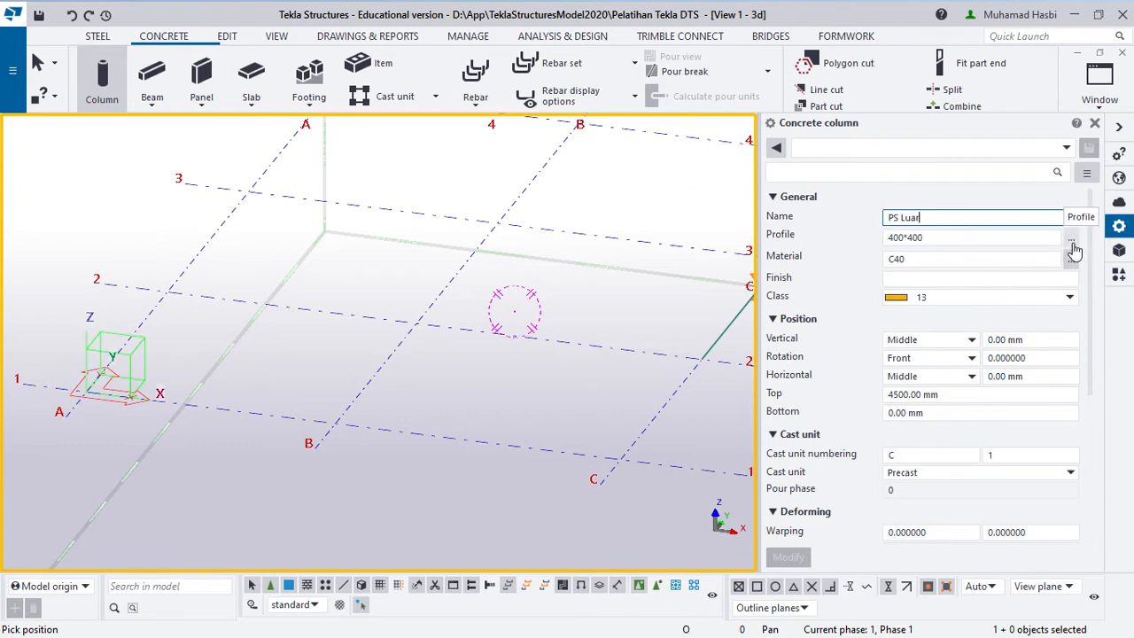
{"action": "left_click", "coordinate": [1071, 240]}
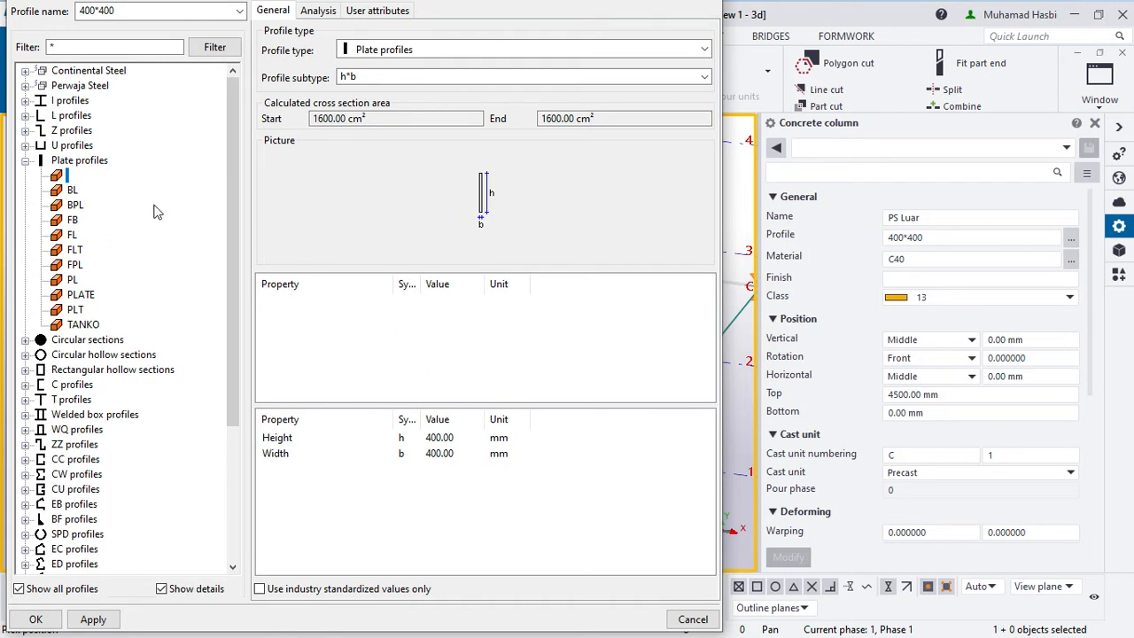
{"action": "left_click", "coordinate": [25, 162]}
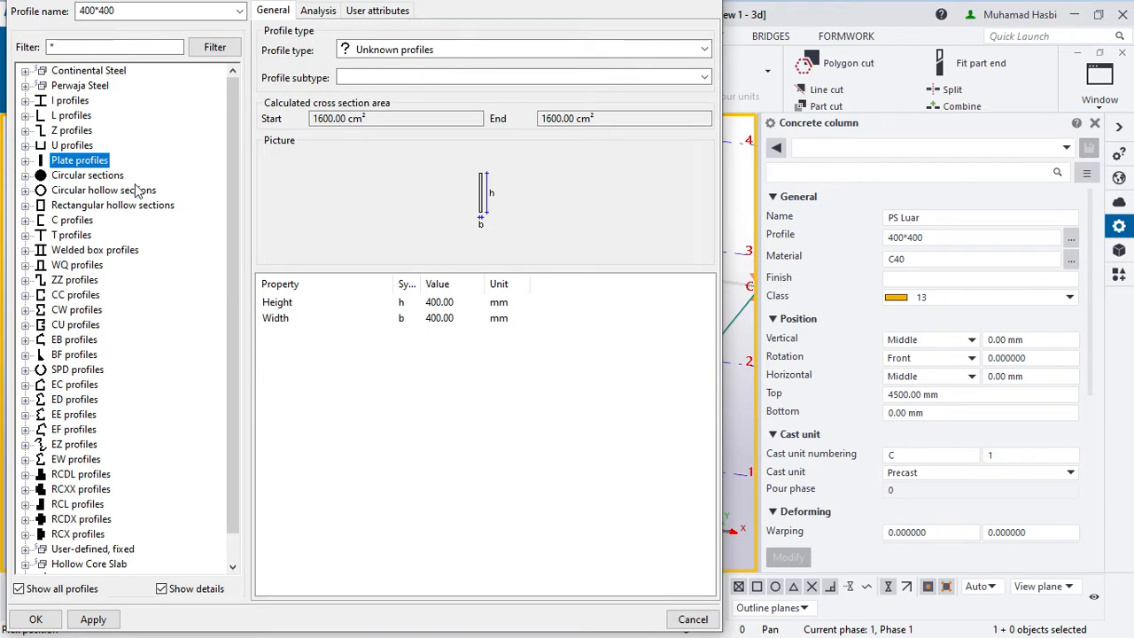
{"action": "left_click", "coordinate": [87, 190]}
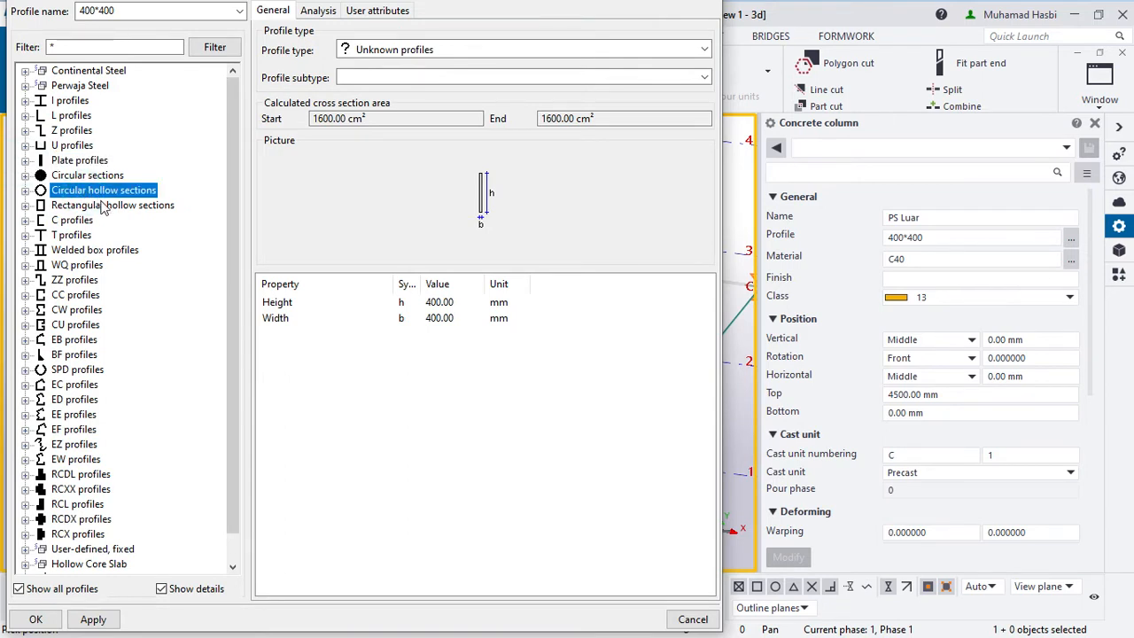
{"action": "left_click", "coordinate": [25, 192]}
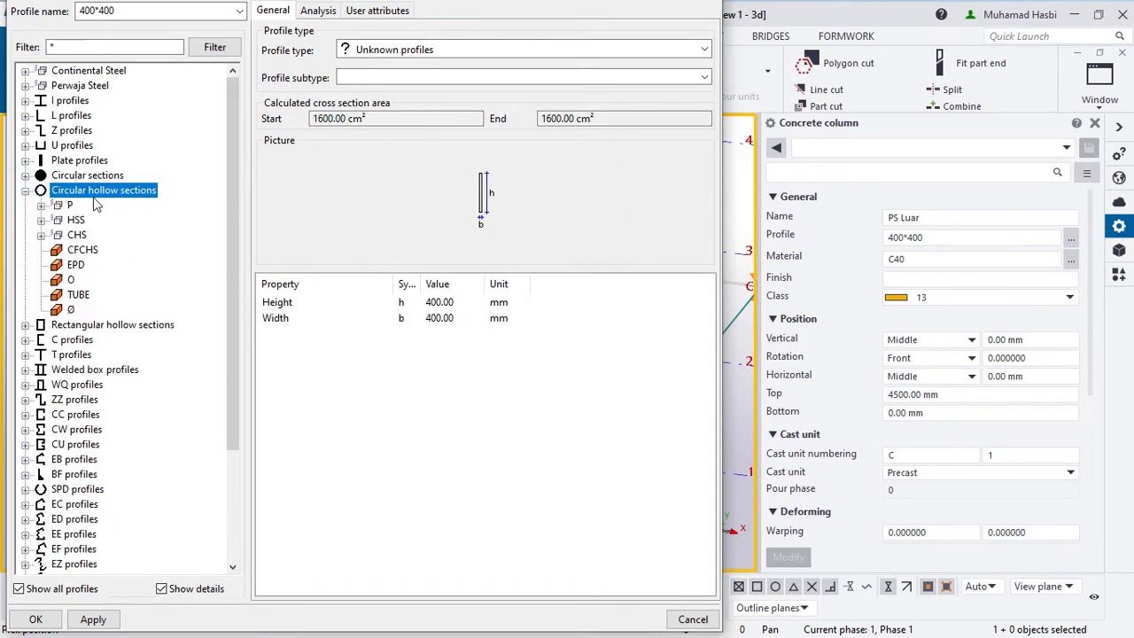
{"action": "left_click", "coordinate": [71, 309]}
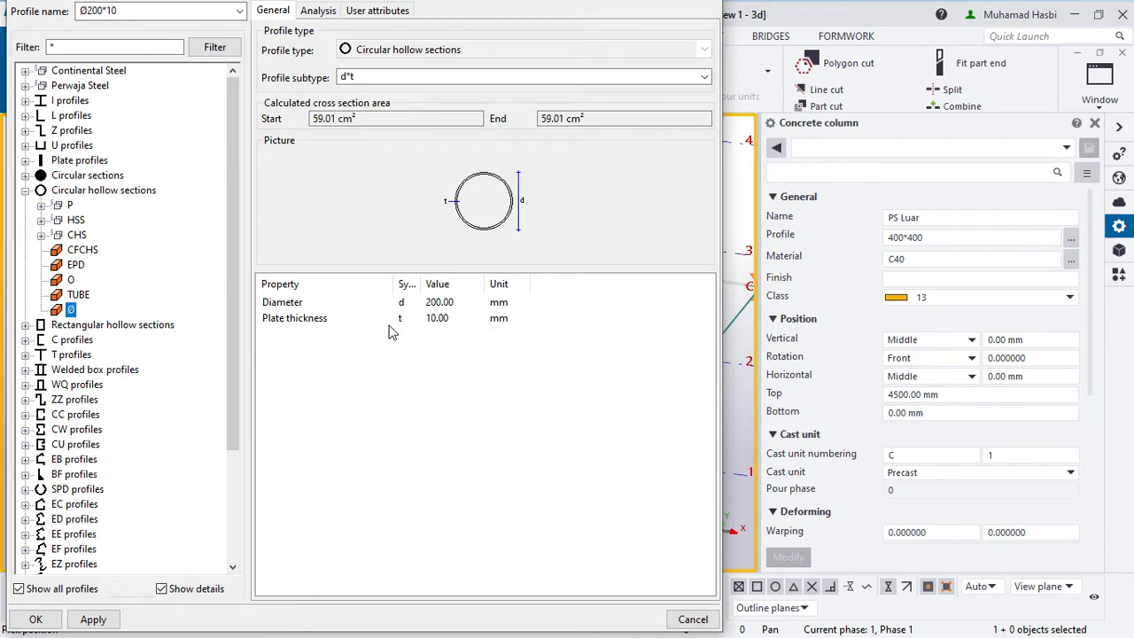
Set the hollow profile to diameter 800 and thickness 100, giving Ø800*100.
{"action": "left_click", "coordinate": [450, 306]}
{"action": "left_click", "coordinate": [450, 306]}
{"action": "double_click", "coordinate": [448, 305]}
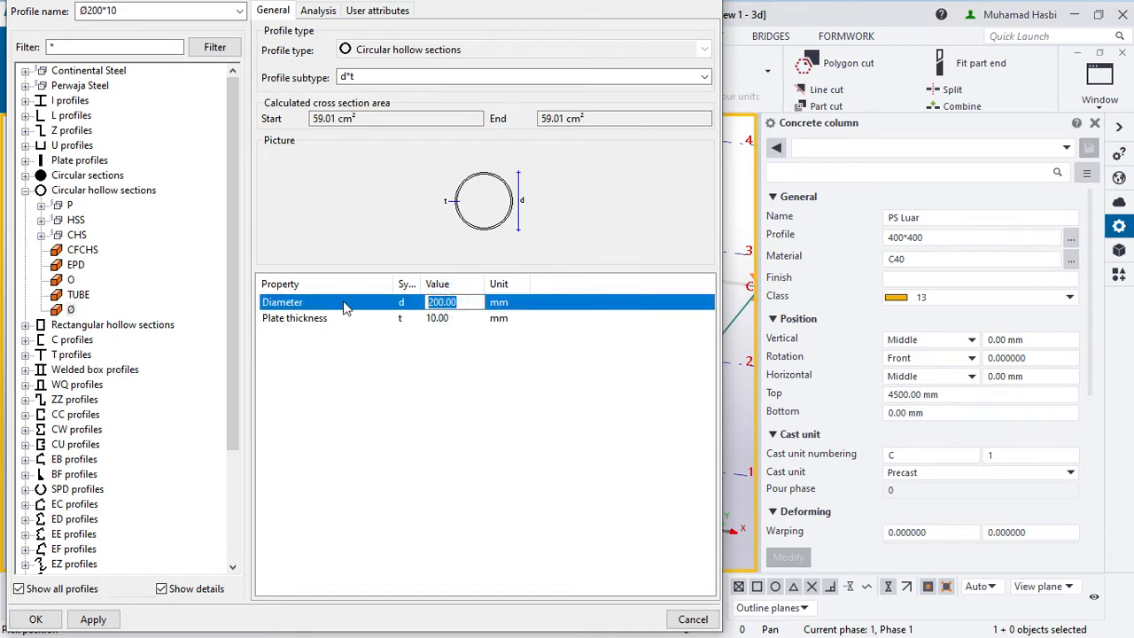
{"action": "type", "text": "800"}
{"action": "key", "text": "Tab"}
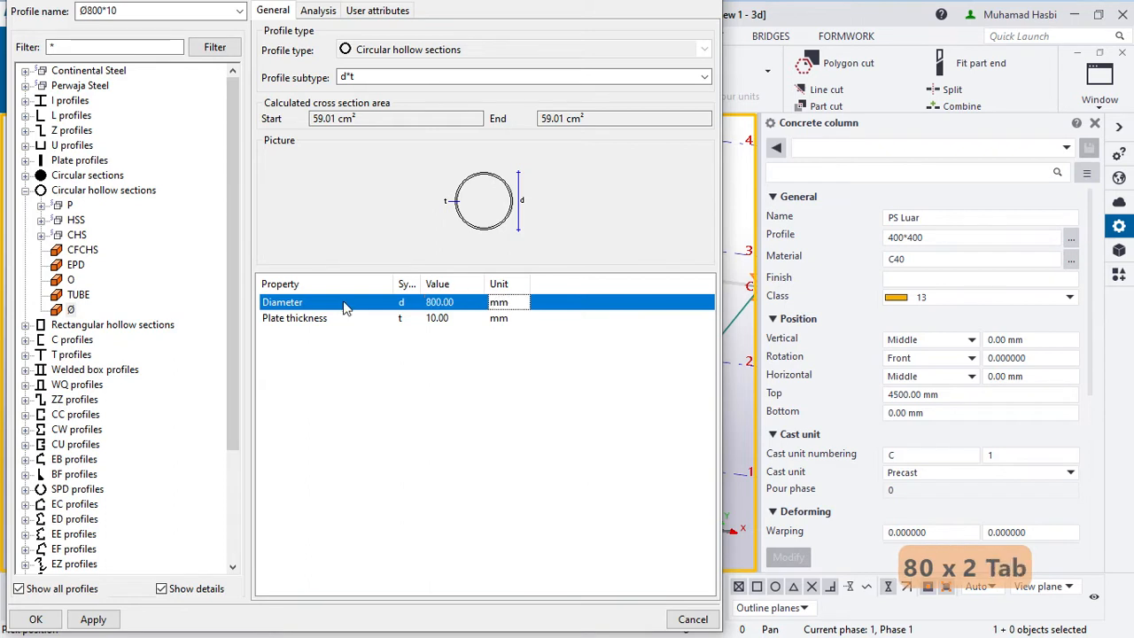
{"action": "left_click", "coordinate": [457, 319]}
{"action": "double_click", "coordinate": [459, 319]}
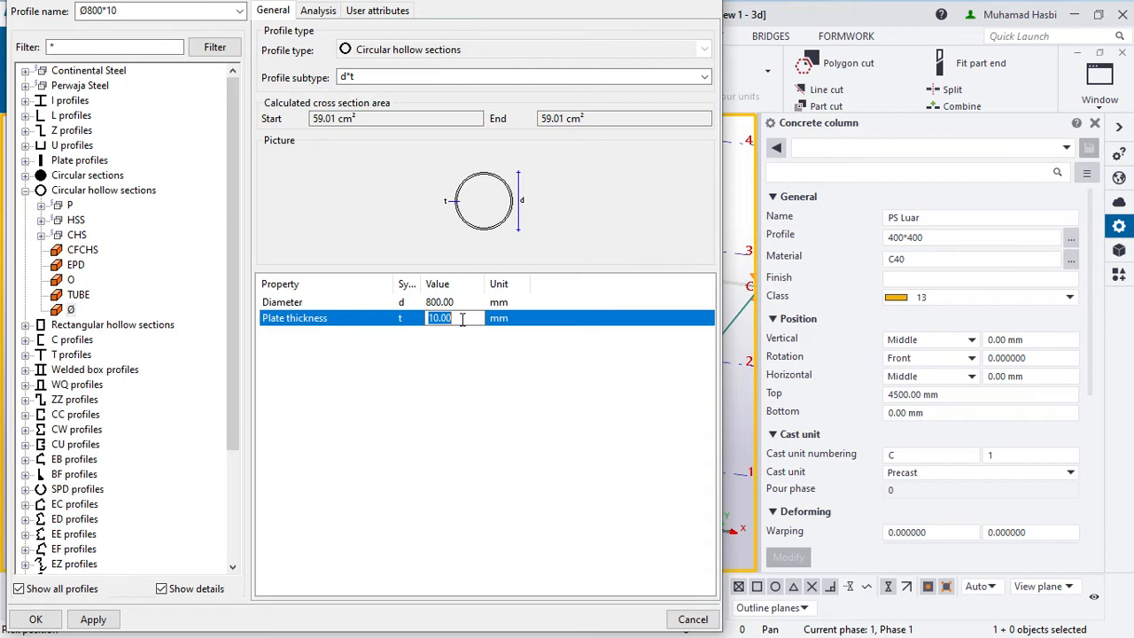
{"action": "type", "text": "100"}
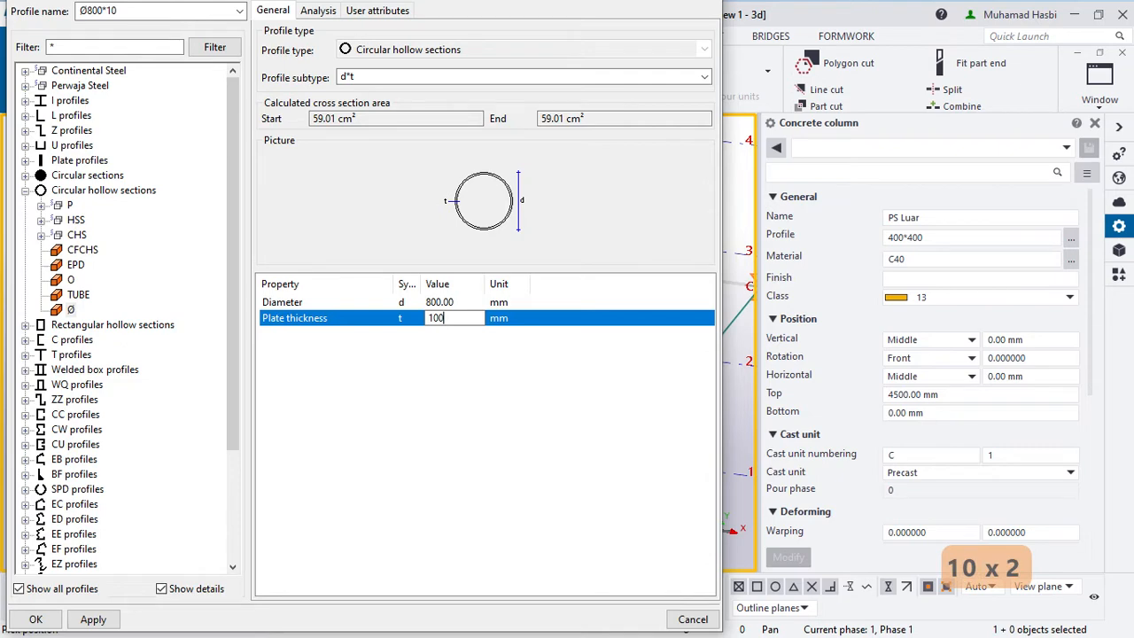
{"action": "left_click", "coordinate": [93, 619]}
{"action": "left_click", "coordinate": [36, 619]}
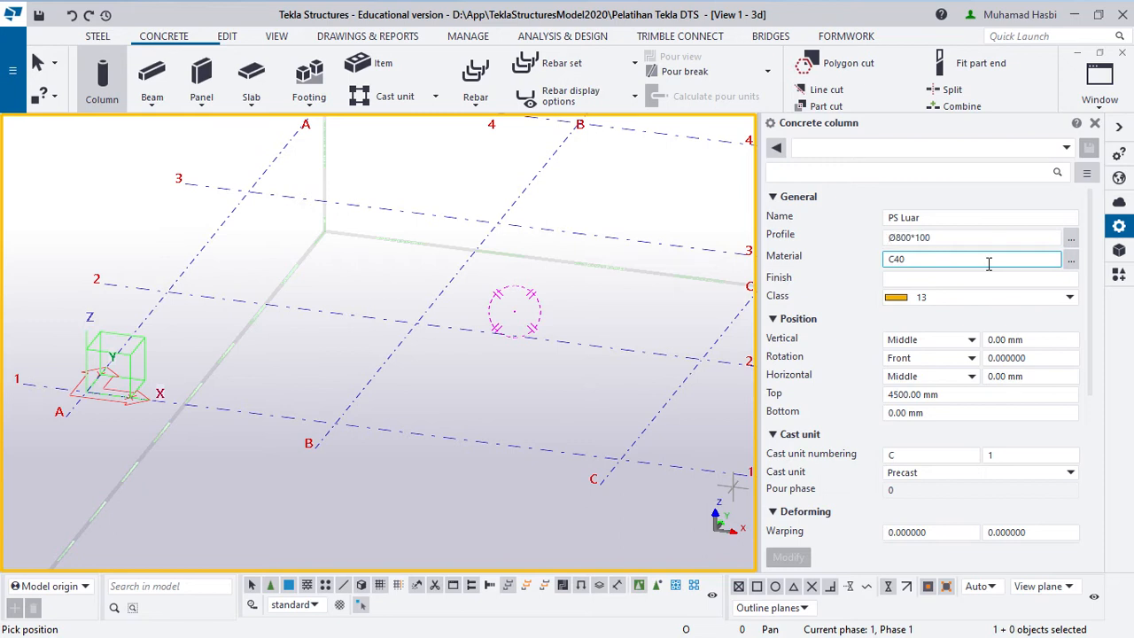
Set the PS Luar column's material to Concrete_Undefined and frame grid A/1.
{"action": "left_click", "coordinate": [1071, 259]}
{"action": "scroll", "coordinate": [643, 252], "scroll_direction": "down", "scroll_amount": 4}
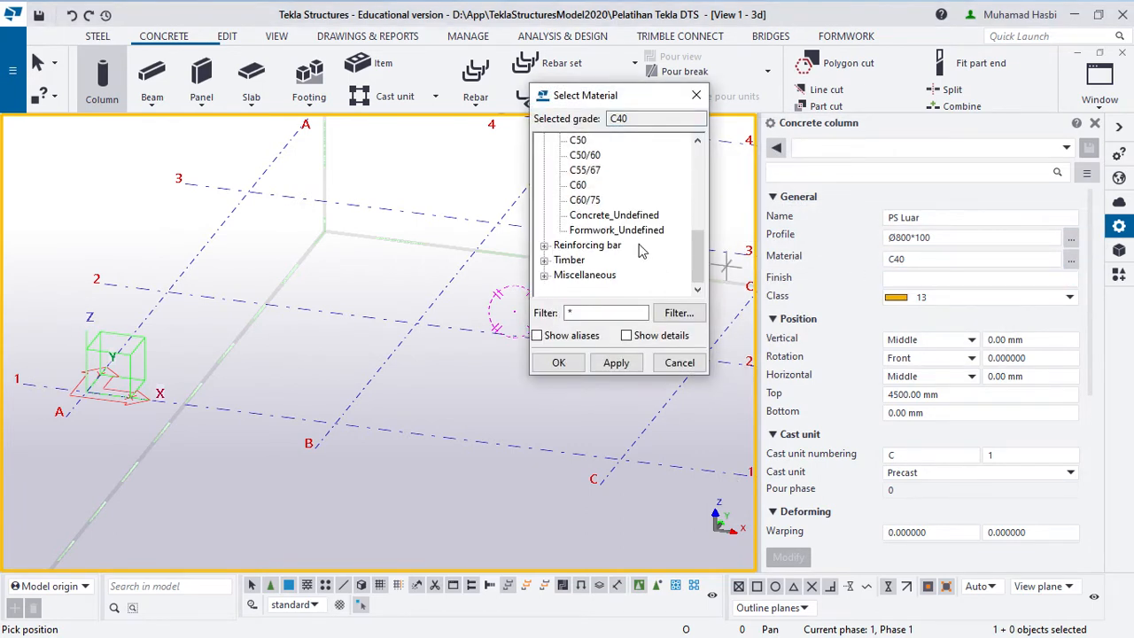
{"action": "left_click", "coordinate": [636, 215]}
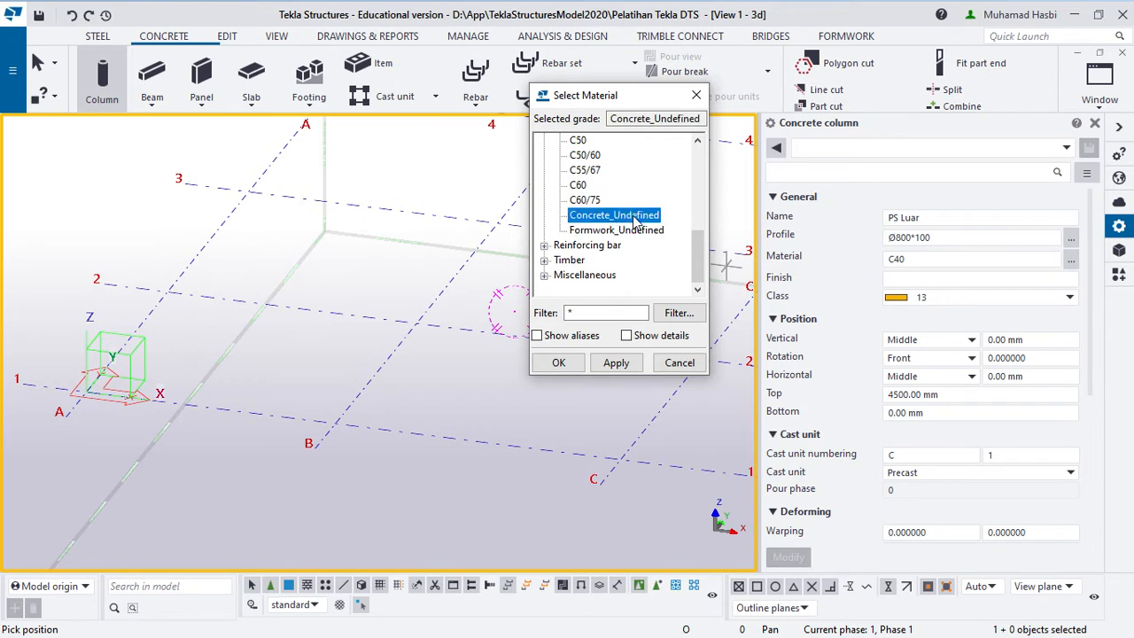
{"action": "left_click", "coordinate": [616, 362]}
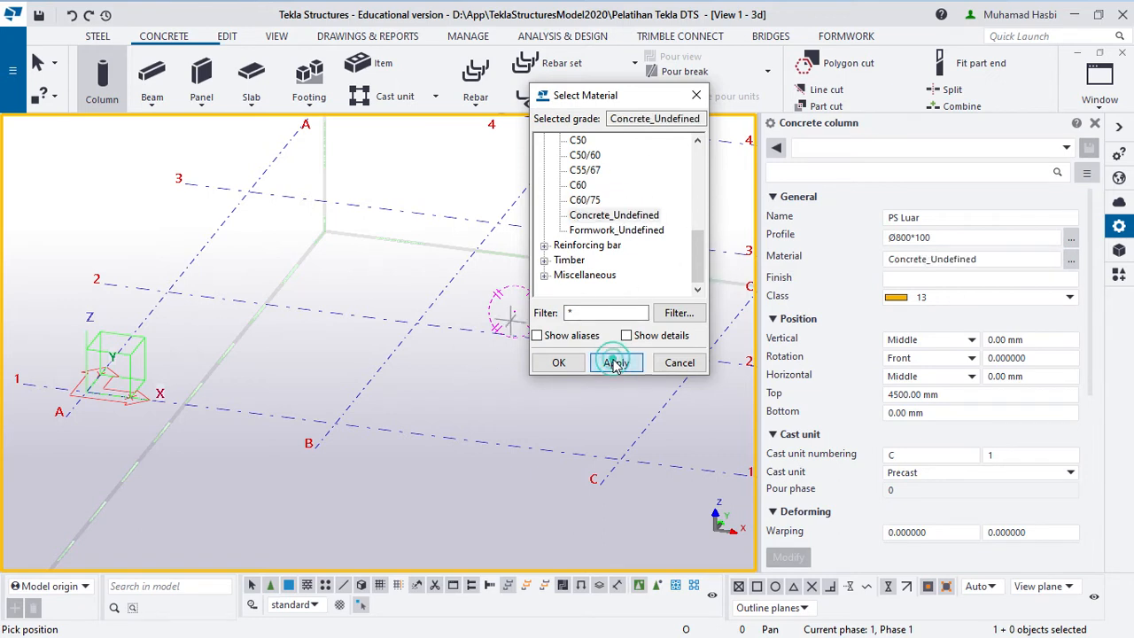
{"action": "left_click", "coordinate": [558, 362]}
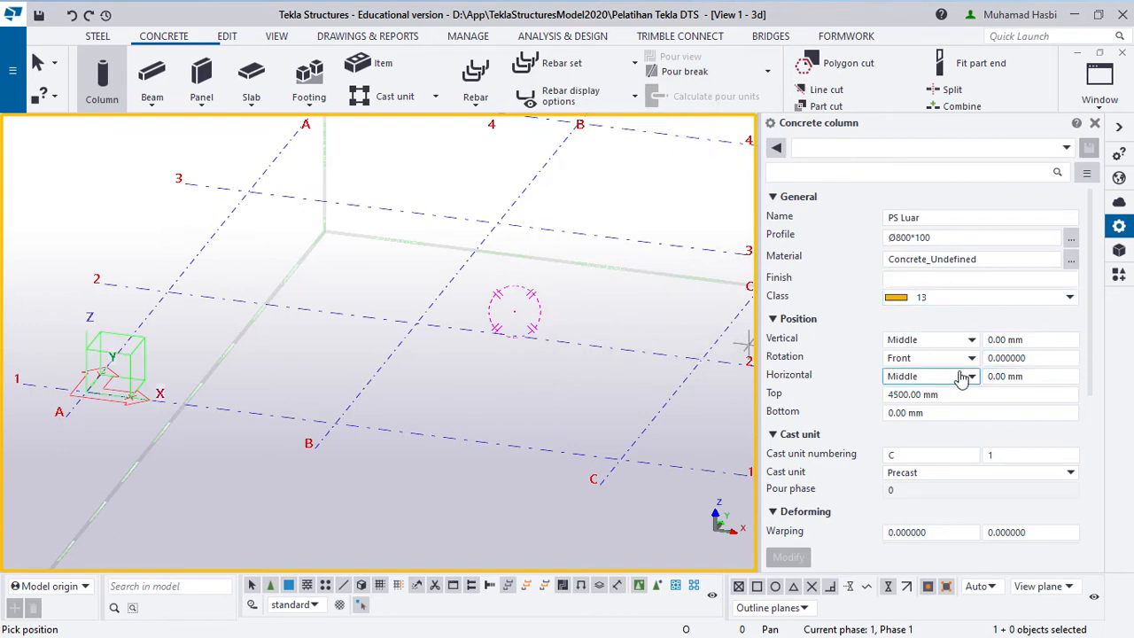
{"action": "scroll", "coordinate": [236, 362], "scroll_direction": "down", "scroll_amount": 2}
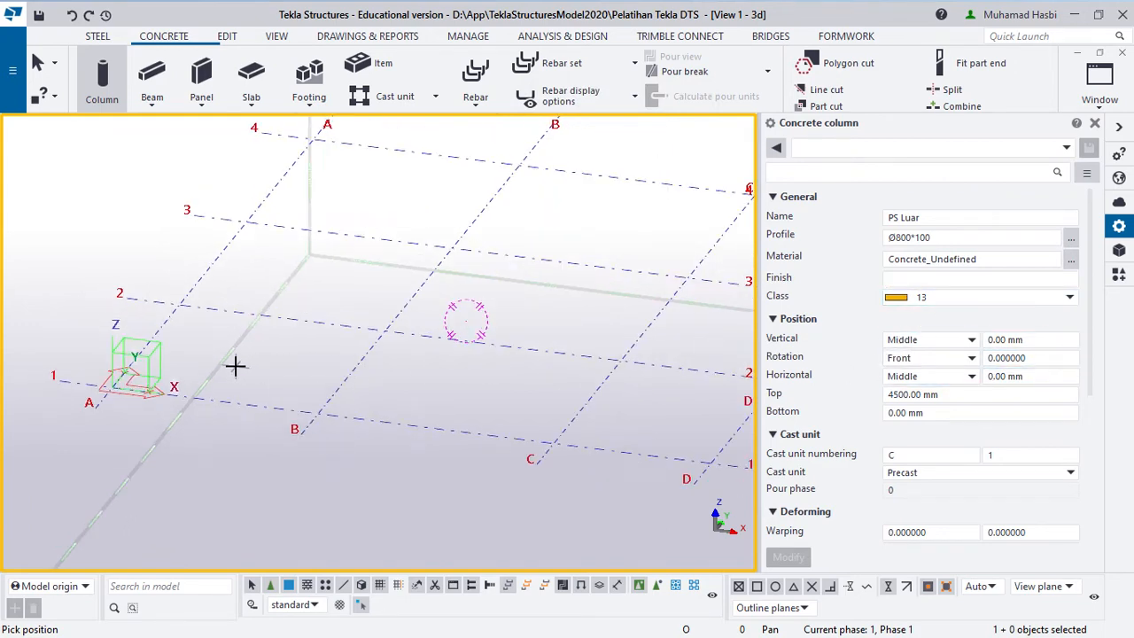
{"action": "middle_click_drag", "start_coordinate": [235, 363], "coordinate": [368, 385]}
{"action": "scroll", "coordinate": [203, 451], "scroll_direction": "up", "scroll_amount": 1}
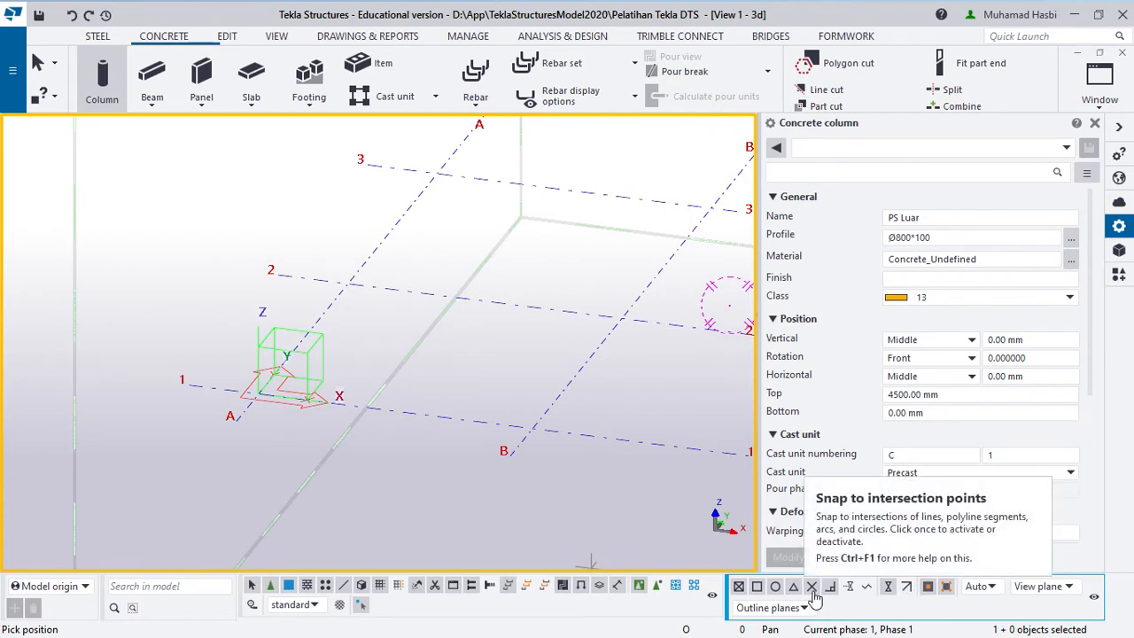
Place the Ø800*100 PS Luar pile at grid A/1 and orbit to inspect it.
{"action": "left_click", "coordinate": [256, 395]}
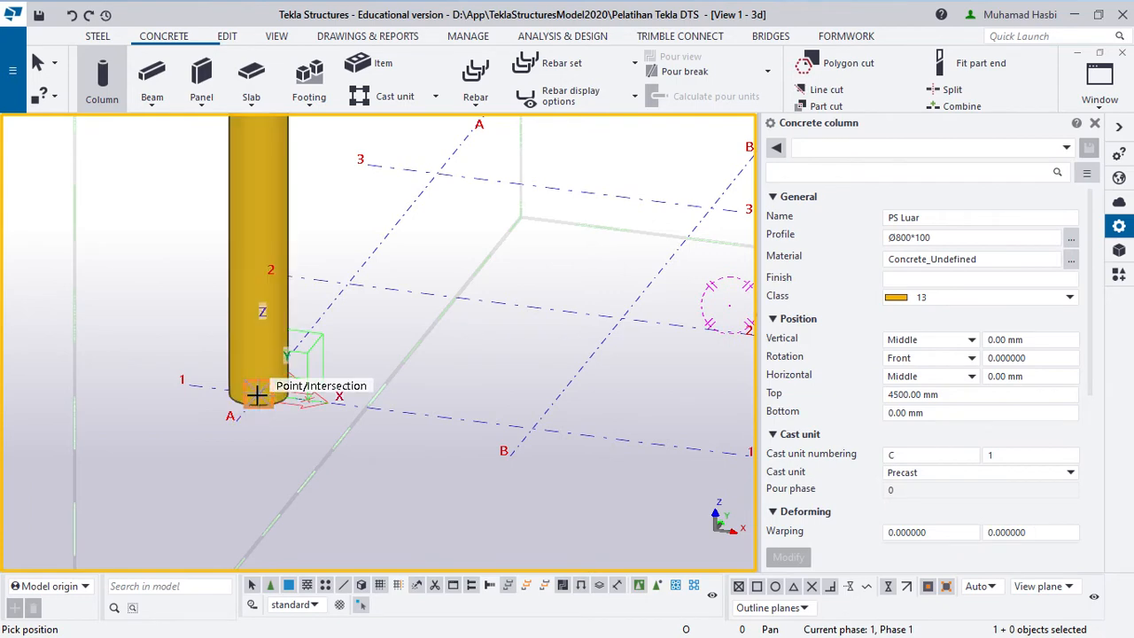
{"action": "scroll", "coordinate": [256, 394], "scroll_direction": "down", "scroll_amount": 3}
{"action": "key", "text": "Escape"}
{"action": "key", "text": "Escape"}
{"action": "scroll", "coordinate": [267, 214], "scroll_direction": "up", "scroll_amount": 1}
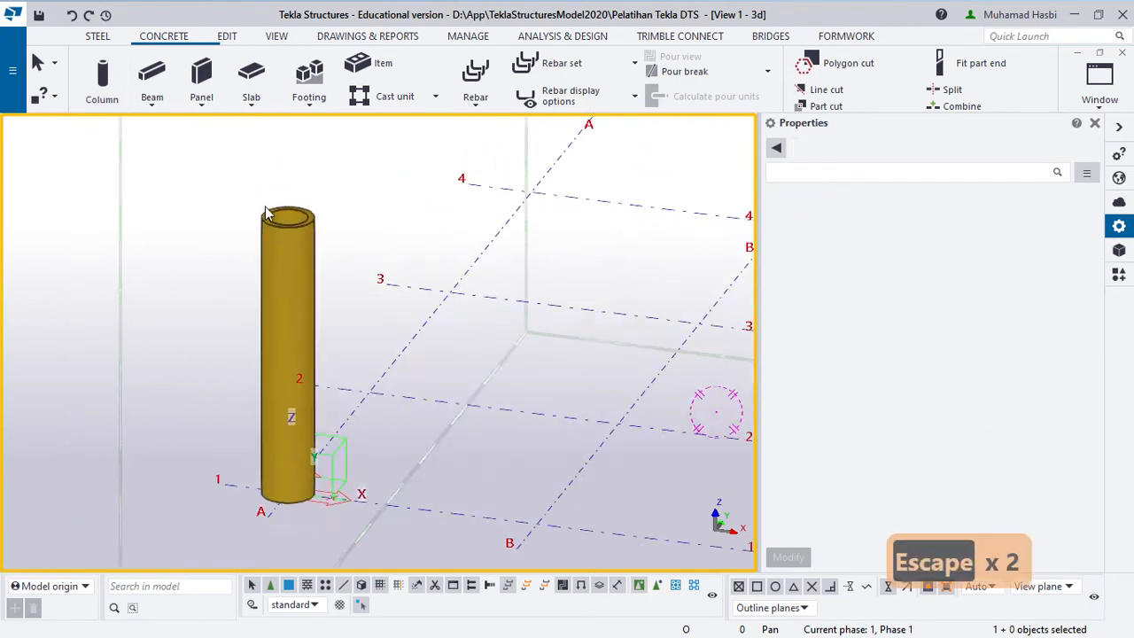
{"action": "scroll", "coordinate": [267, 214], "scroll_direction": "up", "scroll_amount": 5}
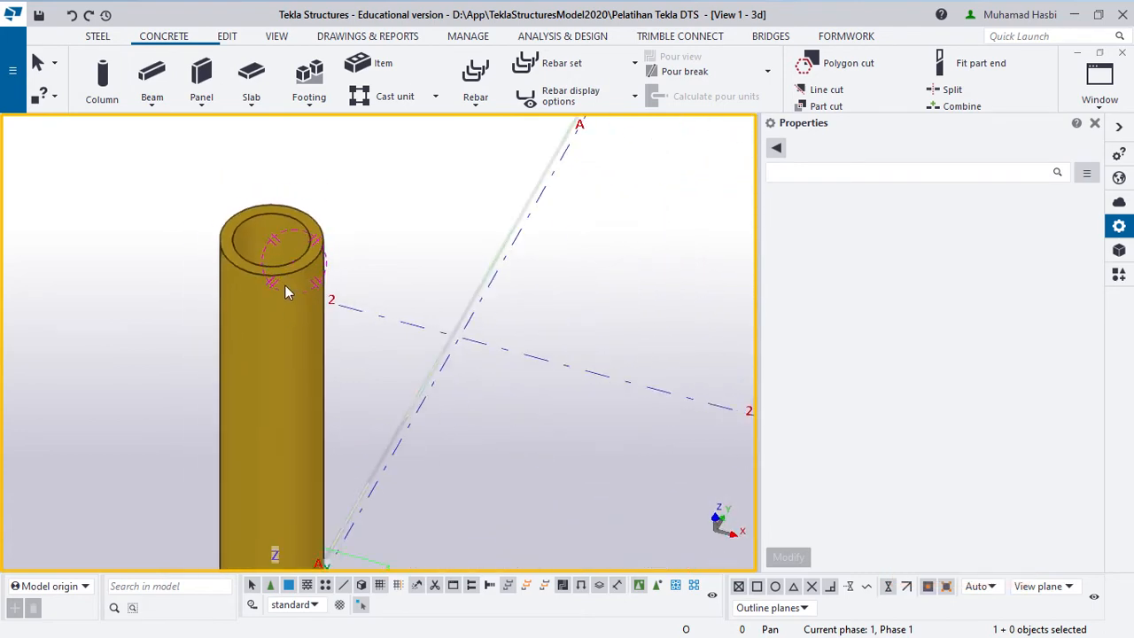
{"action": "scroll", "coordinate": [286, 286], "scroll_direction": "down", "scroll_amount": 5}
{"action": "scroll", "coordinate": [276, 298], "scroll_direction": "up", "scroll_amount": 2}
{"action": "middle_click_drag", "start_coordinate": [275, 352], "coordinate": [322, 329], "text": "ctrl"}
{"action": "middle_click_drag", "start_coordinate": [307, 184], "coordinate": [321, 287]}
{"action": "scroll", "coordinate": [288, 329], "scroll_direction": "up", "scroll_amount": 2}
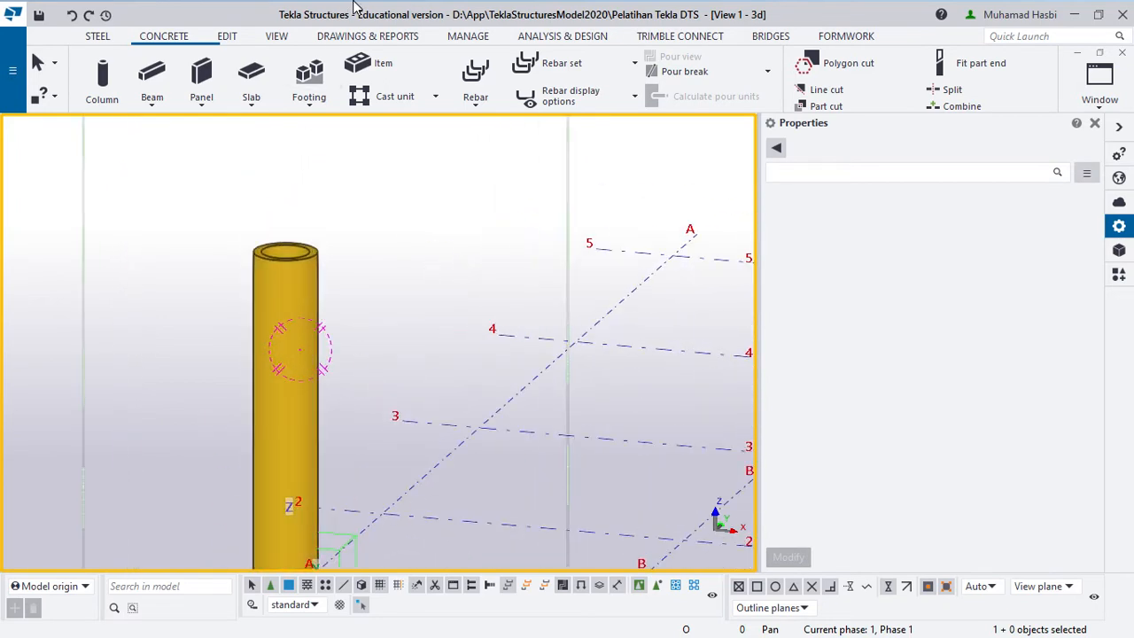
{"action": "key", "text": "super"}
Switch Nitro Pro to the Potongan B-B drawing and pan to the footing details.
{"action": "left_click", "coordinate": [414, 15]}
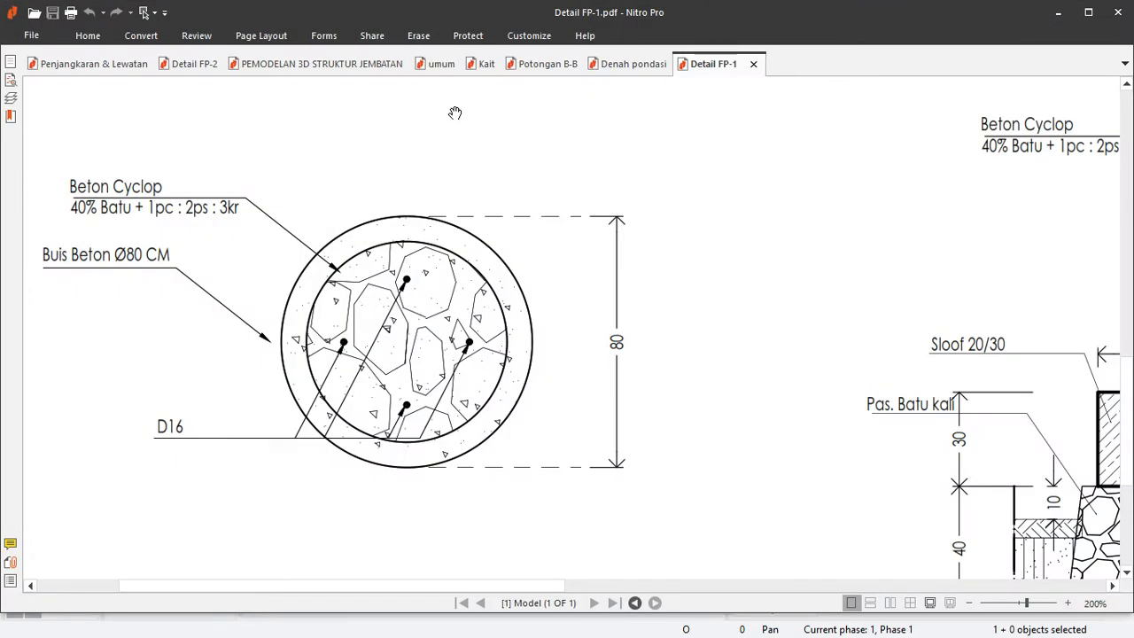
{"action": "left_click", "coordinate": [538, 65]}
{"action": "left_click_drag", "start_coordinate": [379, 303], "coordinate": [572, 301]}
{"action": "scroll", "coordinate": [572, 301], "scroll_direction": "down", "scroll_amount": 1, "text": "ctrl"}
{"action": "left_click_drag", "start_coordinate": [463, 286], "coordinate": [616, 317]}
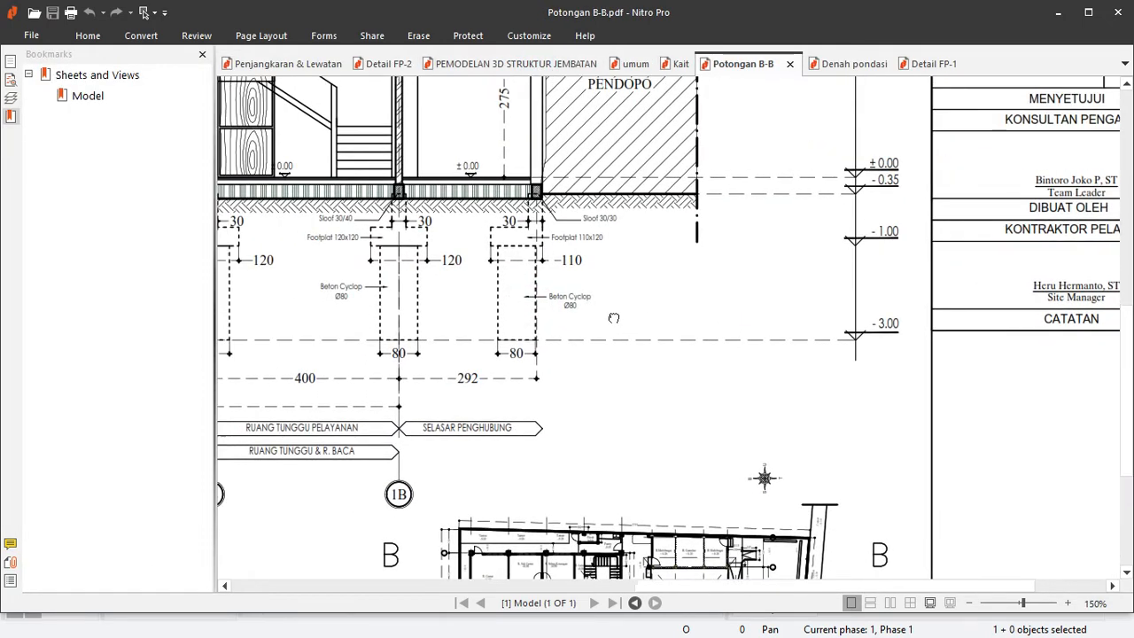
Zoom in and out over the Potongan B-B footing area.
{"action": "scroll", "coordinate": [554, 205], "scroll_direction": "up", "scroll_amount": 1, "text": "ctrl"}
{"action": "scroll", "coordinate": [746, 243], "scroll_direction": "up", "scroll_amount": 3}
{"action": "scroll", "coordinate": [746, 243], "scroll_direction": "down", "scroll_amount": 3}
{"action": "scroll", "coordinate": [752, 254], "scroll_direction": "up", "scroll_amount": 2, "text": "ctrl"}
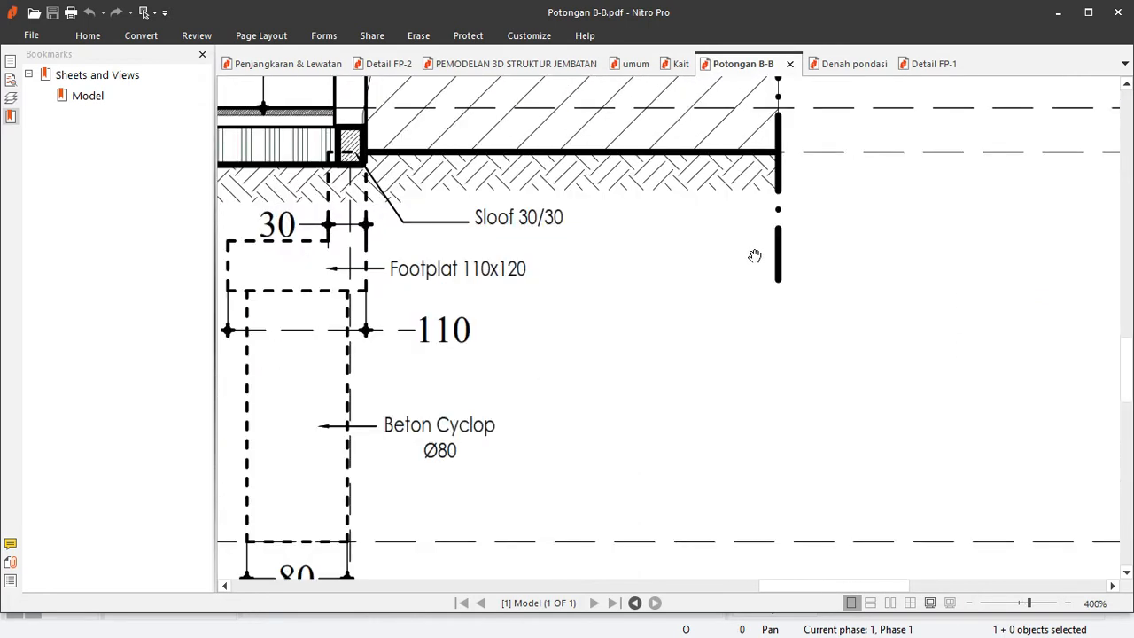
{"action": "scroll", "coordinate": [787, 248], "scroll_direction": "down", "scroll_amount": 2, "text": "ctrl"}
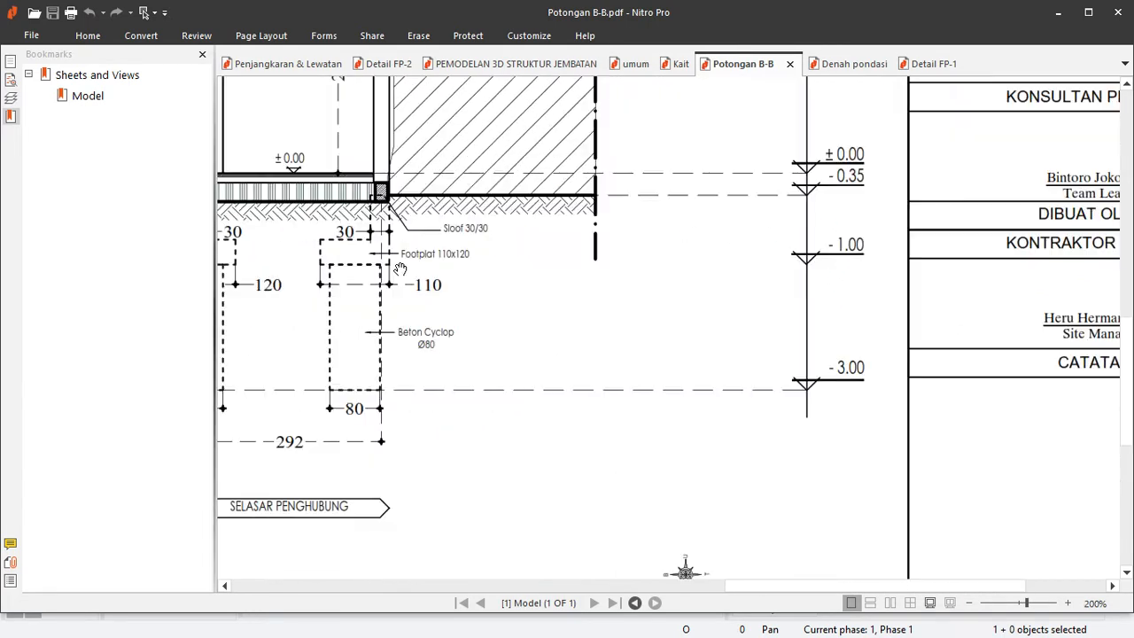
{"action": "scroll", "coordinate": [386, 288], "scroll_direction": "up", "scroll_amount": 1}
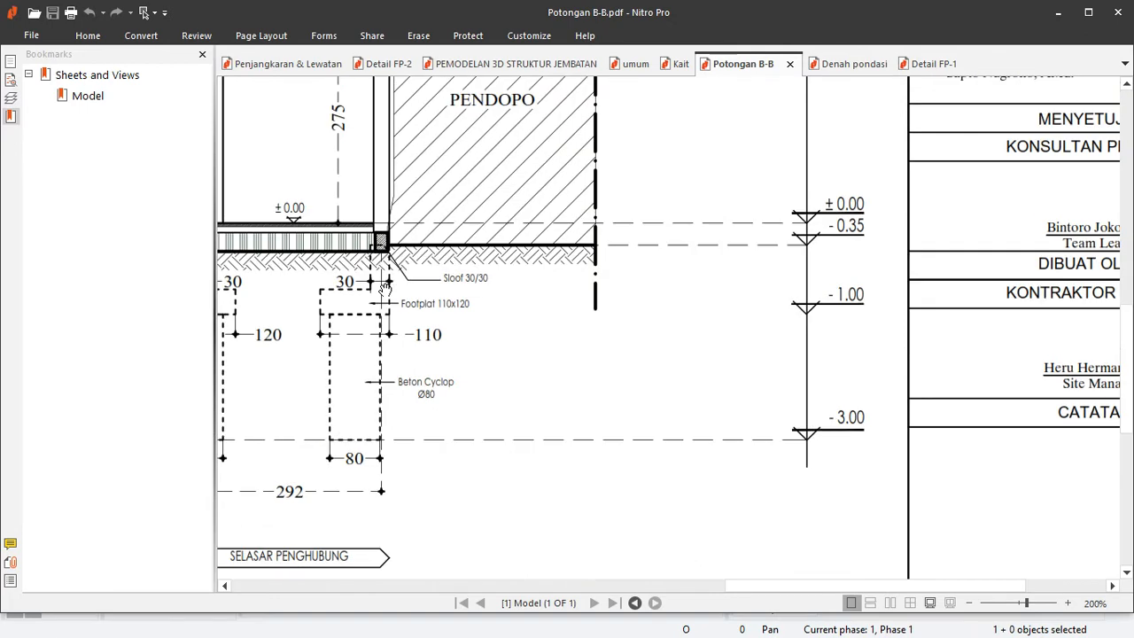
{"action": "scroll", "coordinate": [380, 354], "scroll_direction": "up", "scroll_amount": 2, "text": "ctrl"}
{"action": "scroll", "coordinate": [379, 356], "scroll_direction": "up", "scroll_amount": 1}
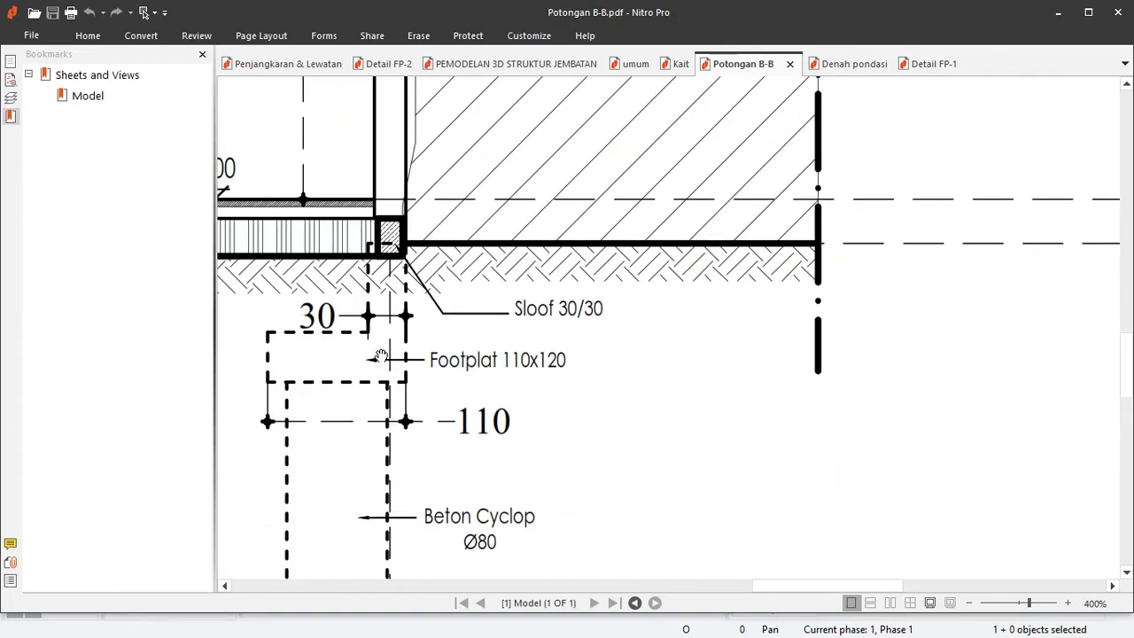
{"action": "scroll", "coordinate": [380, 356], "scroll_direction": "down", "scroll_amount": 2}
{"action": "scroll", "coordinate": [417, 365], "scroll_direction": "down", "scroll_amount": 2, "text": "ctrl"}
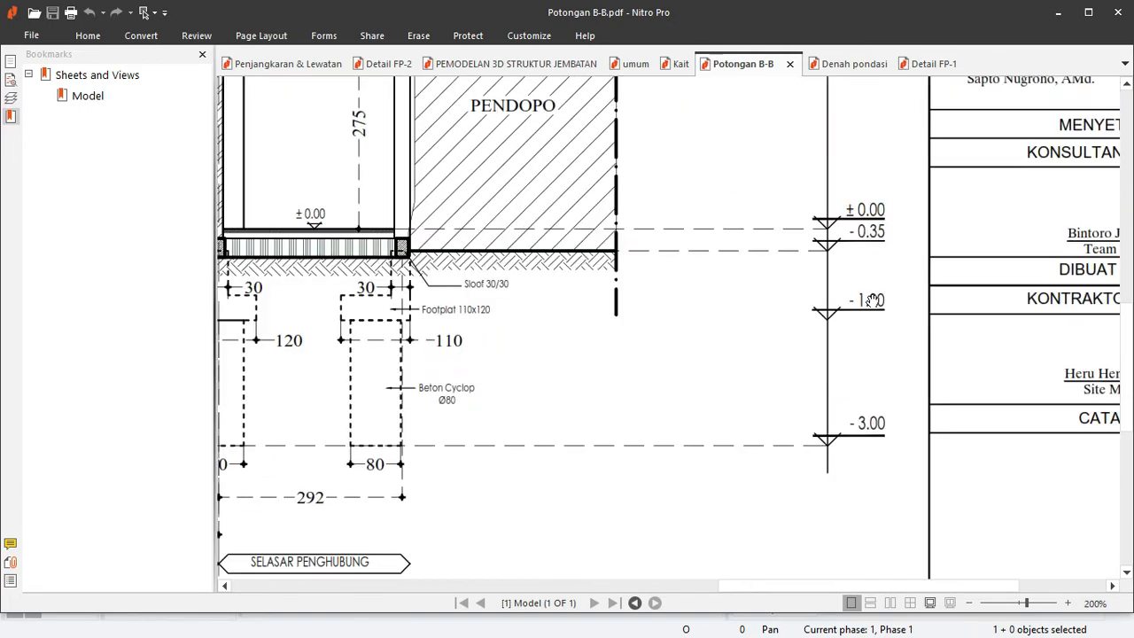
{"action": "scroll", "coordinate": [868, 306], "scroll_direction": "up", "scroll_amount": 4, "text": "ctrl"}
{"action": "scroll", "coordinate": [867, 305], "scroll_direction": "down", "scroll_amount": 2, "text": "ctrl"}
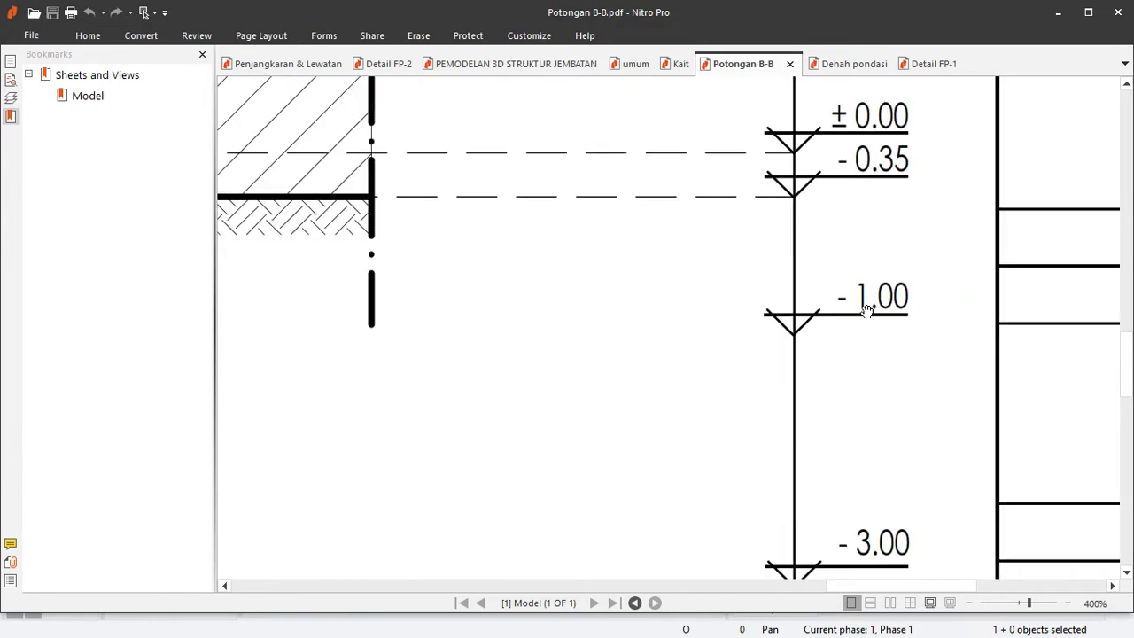
Frame the Footplat 110x120 pad over the Beton Cyclop Ø80 pile close up.
{"action": "mouse_move", "coordinate": [658, 317]}
{"action": "left_mouse_down"}
{"action": "mouse_move", "coordinate": [917, 304]}
{"action": "mouse_move", "coordinate": [958, 290]}
{"action": "left_mouse_up"}
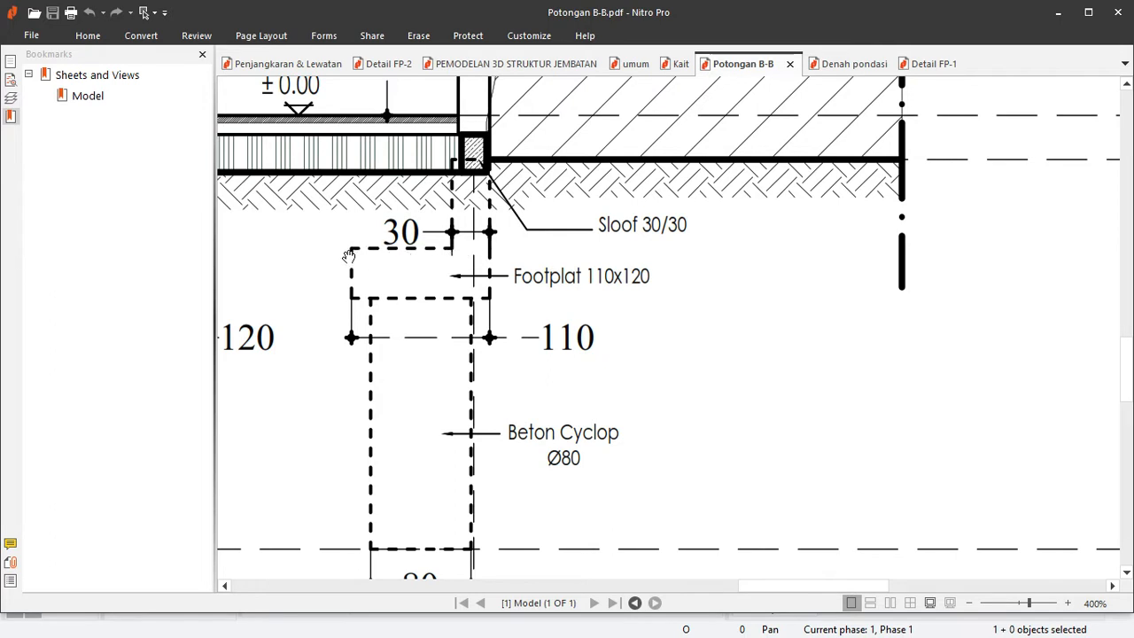
{"action": "scroll", "coordinate": [387, 254], "scroll_direction": "down", "scroll_amount": 2, "text": "ctrl"}
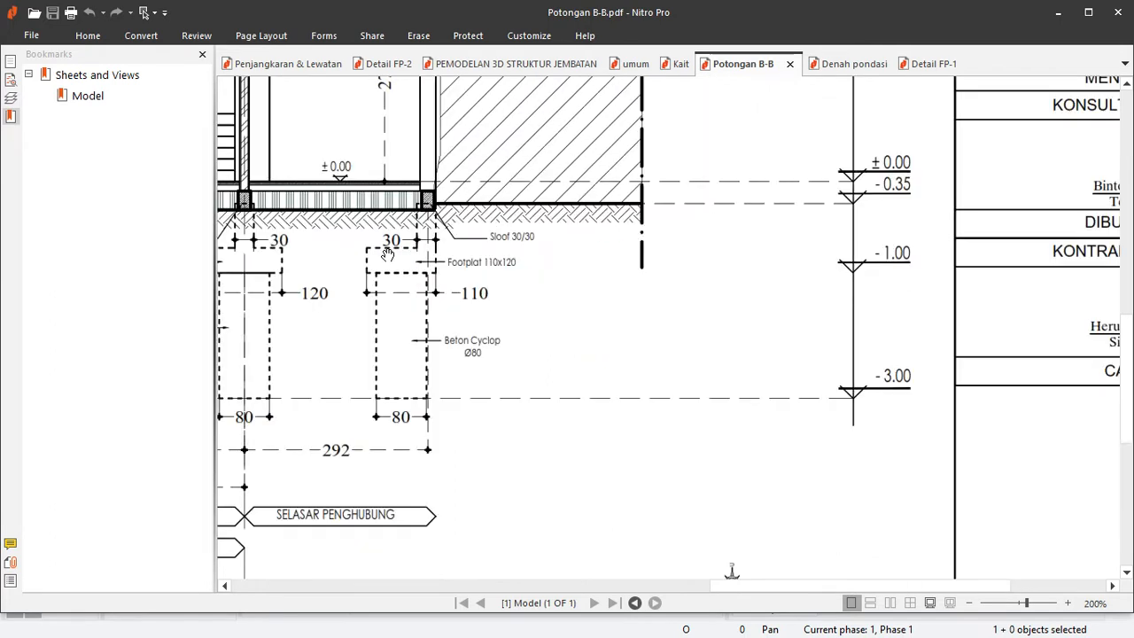
{"action": "scroll", "coordinate": [389, 263], "scroll_direction": "up", "scroll_amount": 2, "text": "ctrl"}
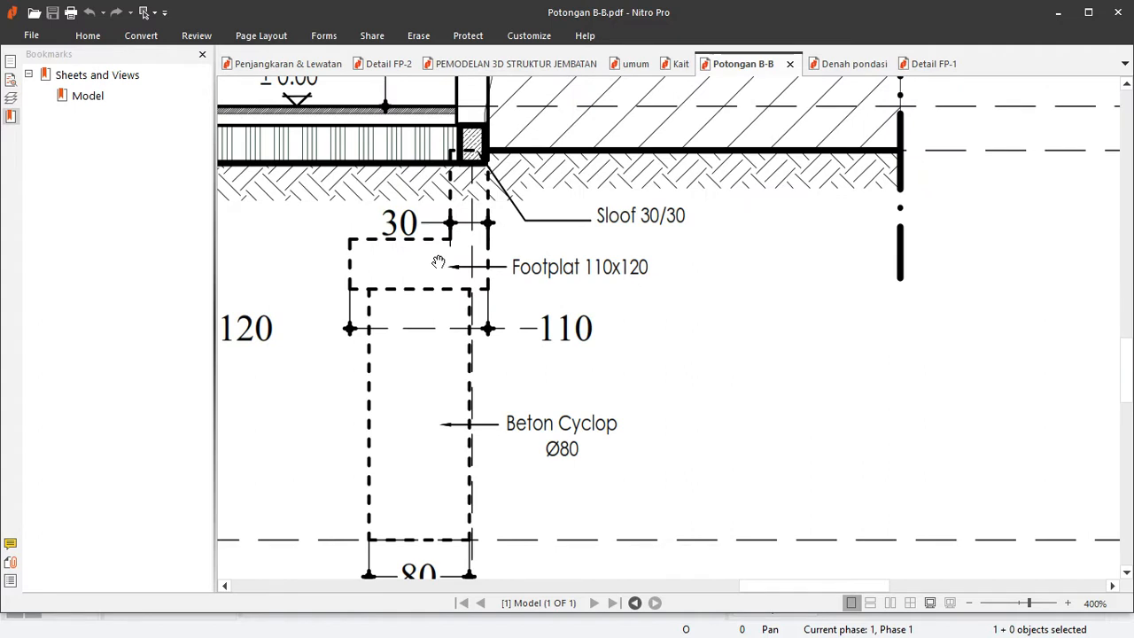
{"action": "scroll", "coordinate": [434, 278], "scroll_direction": "down", "scroll_amount": 2, "text": "ctrl"}
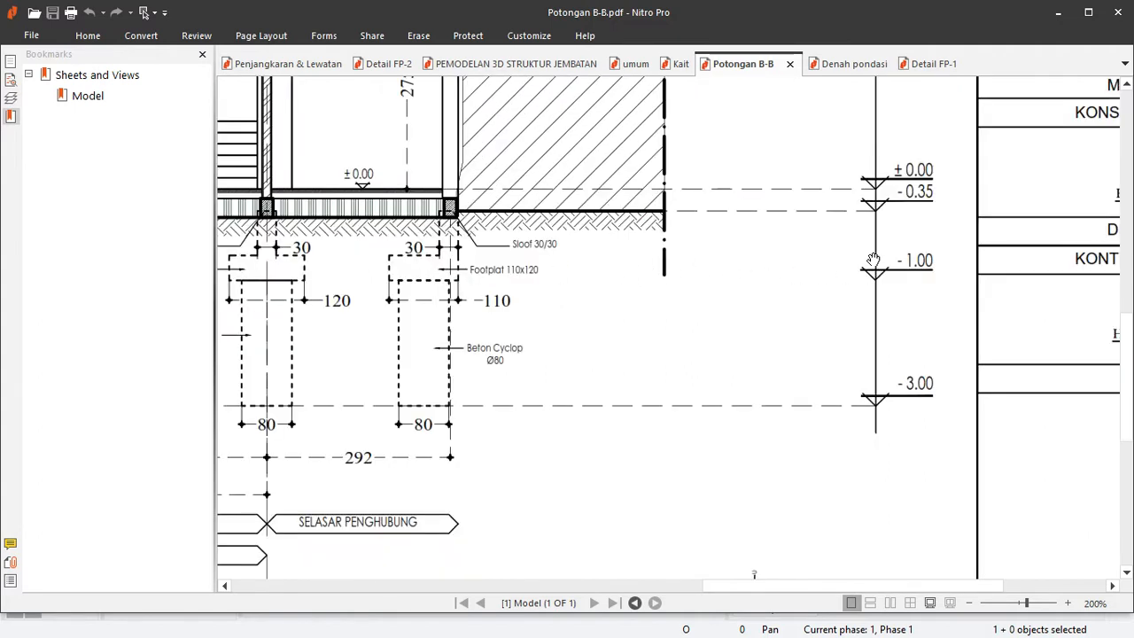
{"action": "scroll", "coordinate": [428, 283], "scroll_direction": "up", "scroll_amount": 2, "text": "ctrl"}
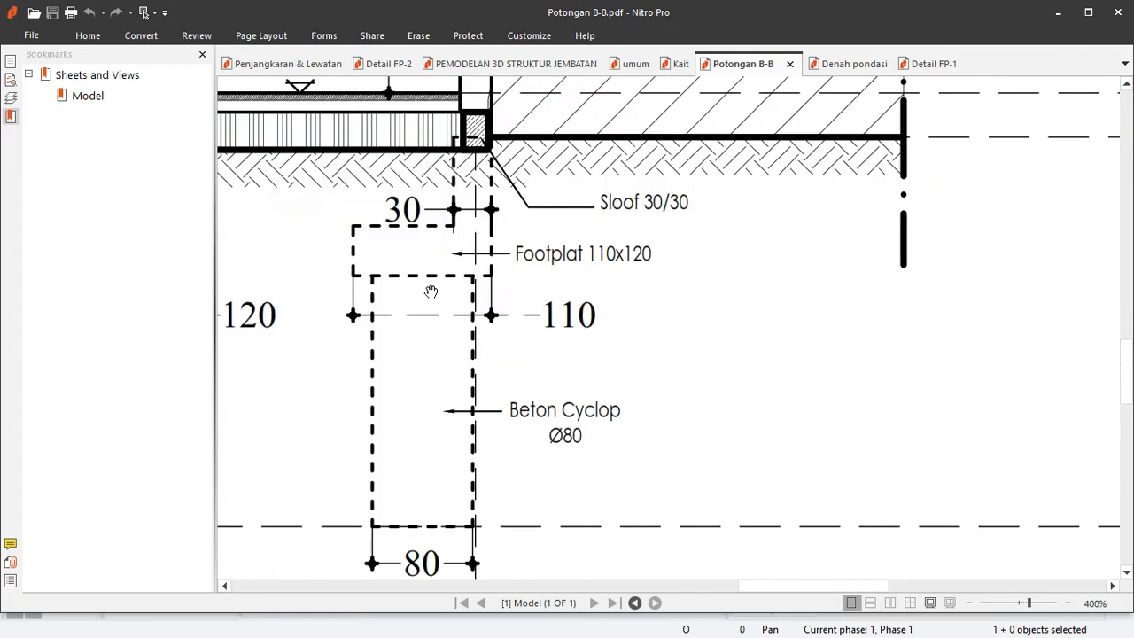
{"action": "scroll", "coordinate": [430, 292], "scroll_direction": "down", "scroll_amount": 2, "text": "ctrl"}
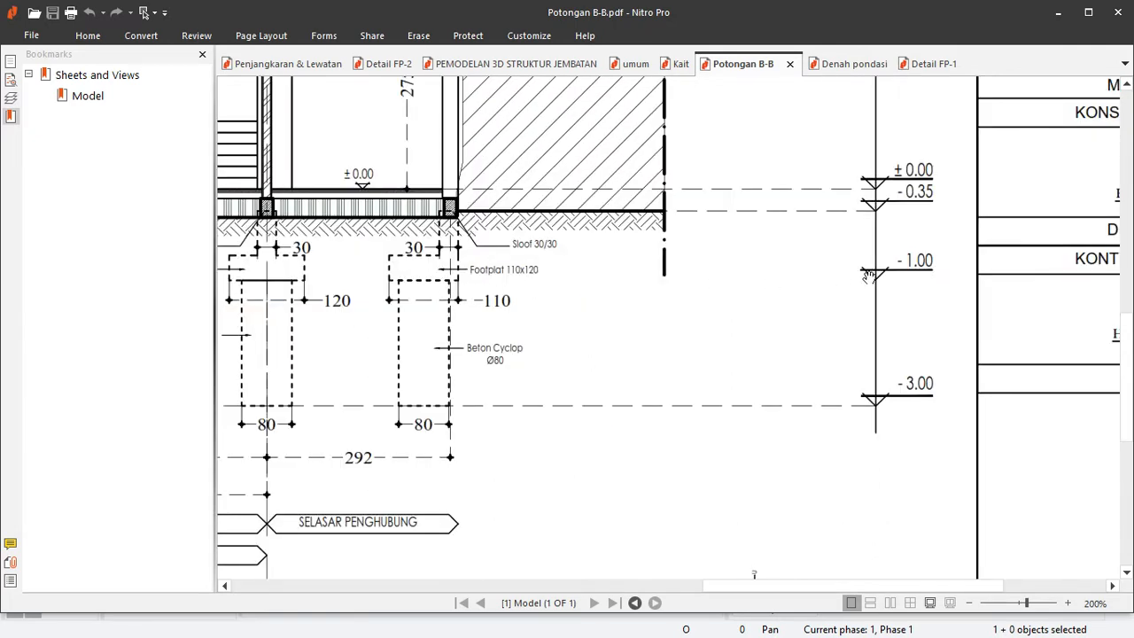
{"action": "scroll", "coordinate": [426, 291], "scroll_direction": "up", "scroll_amount": 4, "text": "ctrl"}
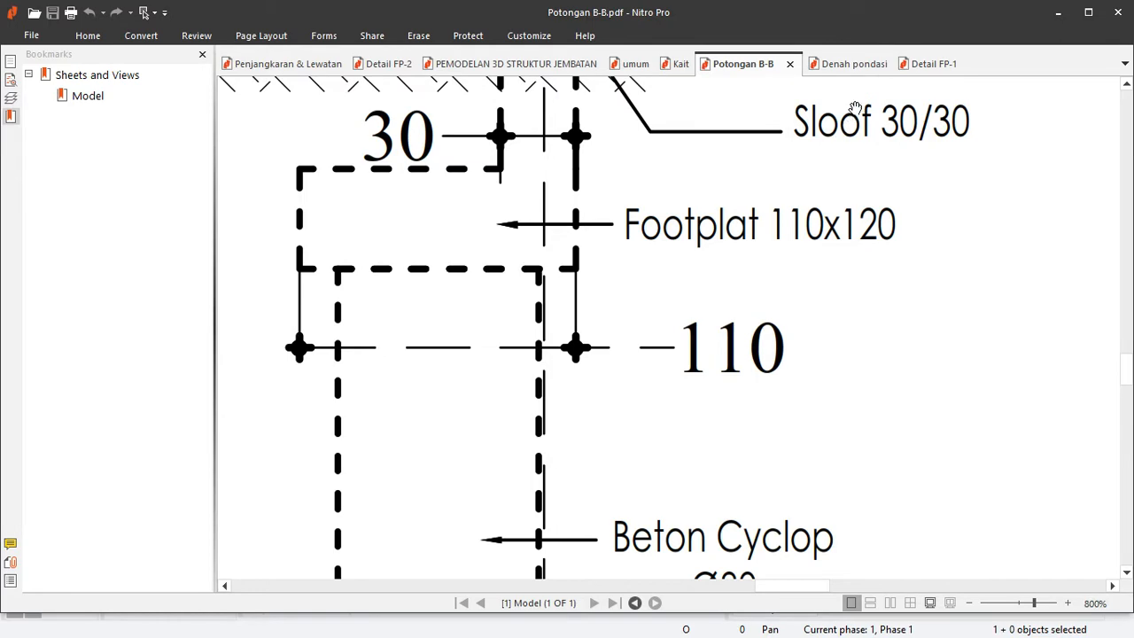
In Detail FP-1, review the D16-150/D13-150 footing bars and Buis Beton Ø80 CM pile section.
{"action": "left_click", "coordinate": [922, 63]}
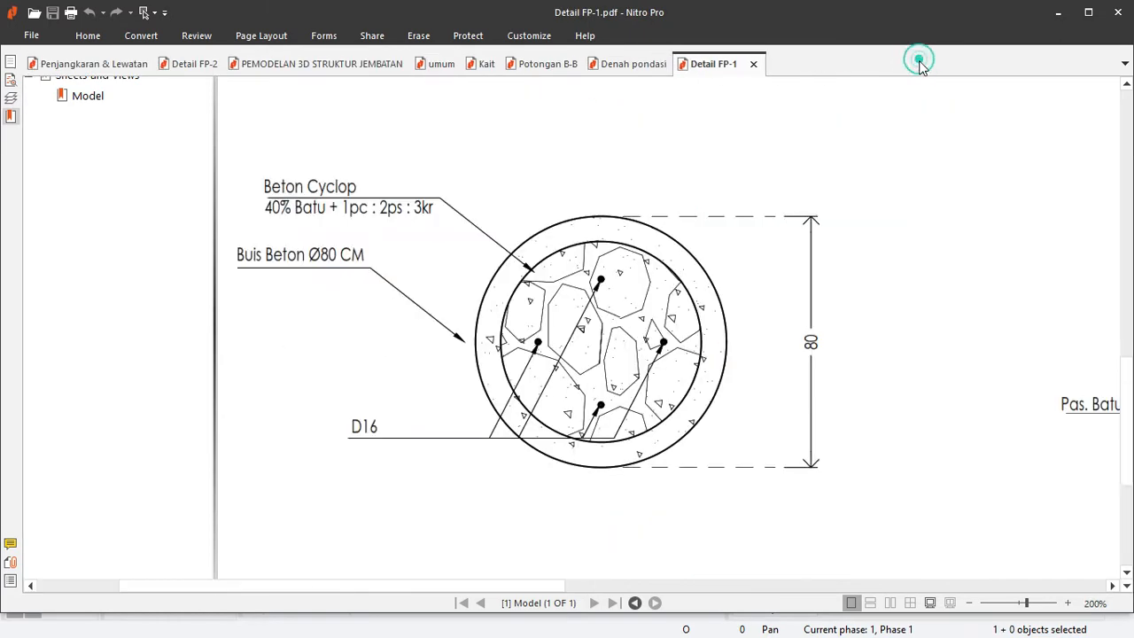
{"action": "scroll", "coordinate": [620, 268], "scroll_direction": "down", "scroll_amount": 2, "text": "ctrl"}
{"action": "mouse_move", "coordinate": [765, 222]}
{"action": "left_mouse_down"}
{"action": "mouse_move", "coordinate": [489, 388]}
{"action": "mouse_move", "coordinate": [405, 456]}
{"action": "left_mouse_up"}
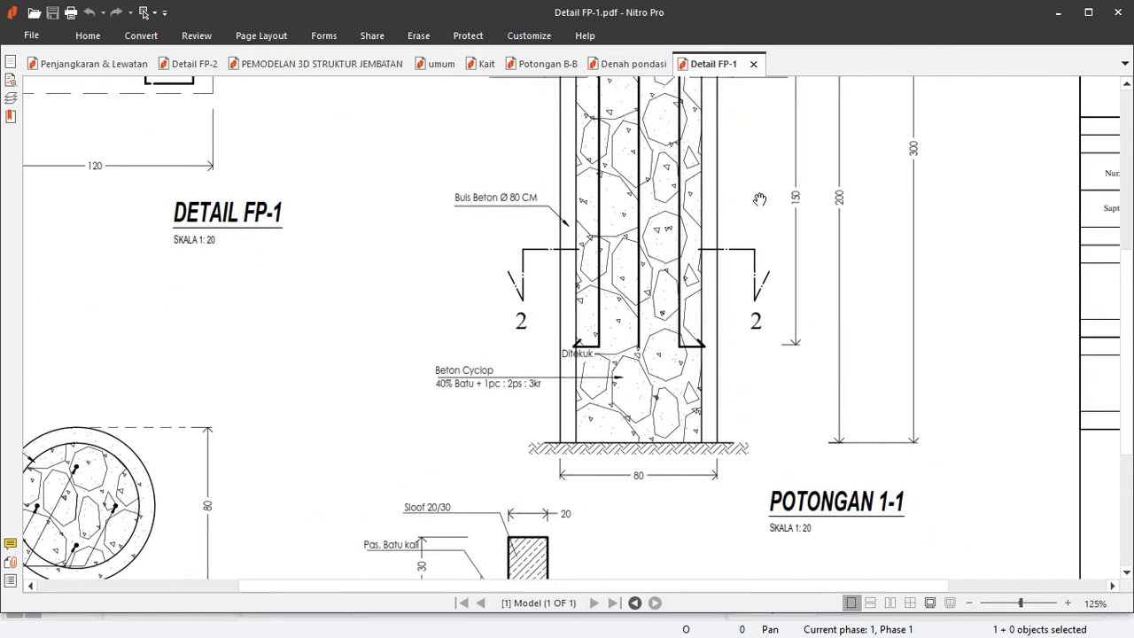
{"action": "left_click_drag", "start_coordinate": [755, 193], "coordinate": [671, 469]}
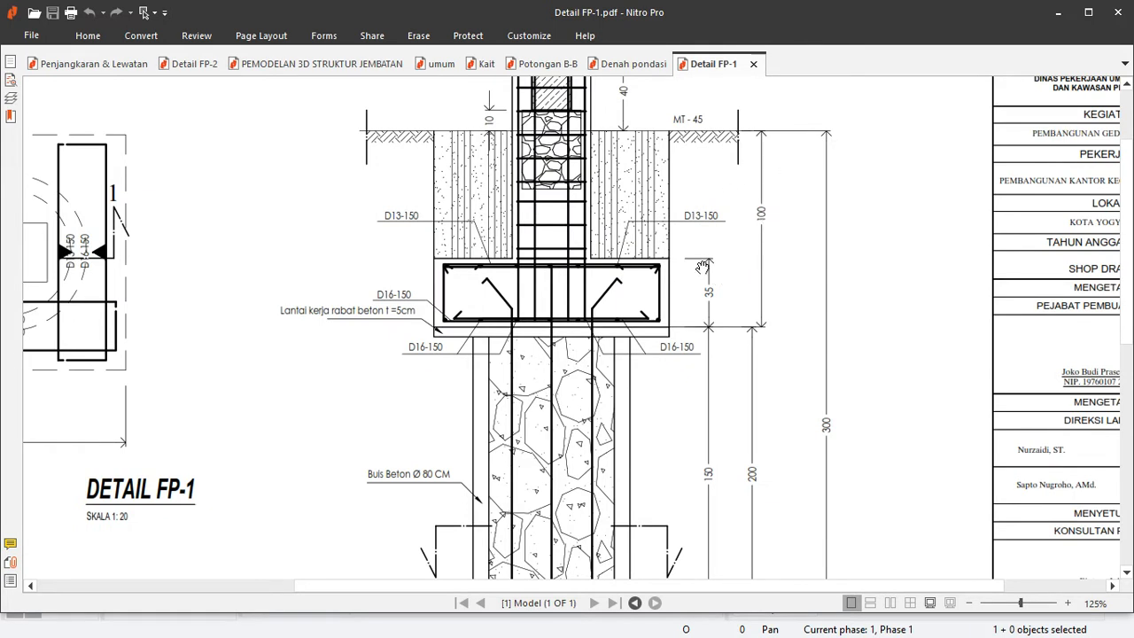
{"action": "scroll", "coordinate": [732, 324], "scroll_direction": "up", "scroll_amount": 1, "text": "ctrl"}
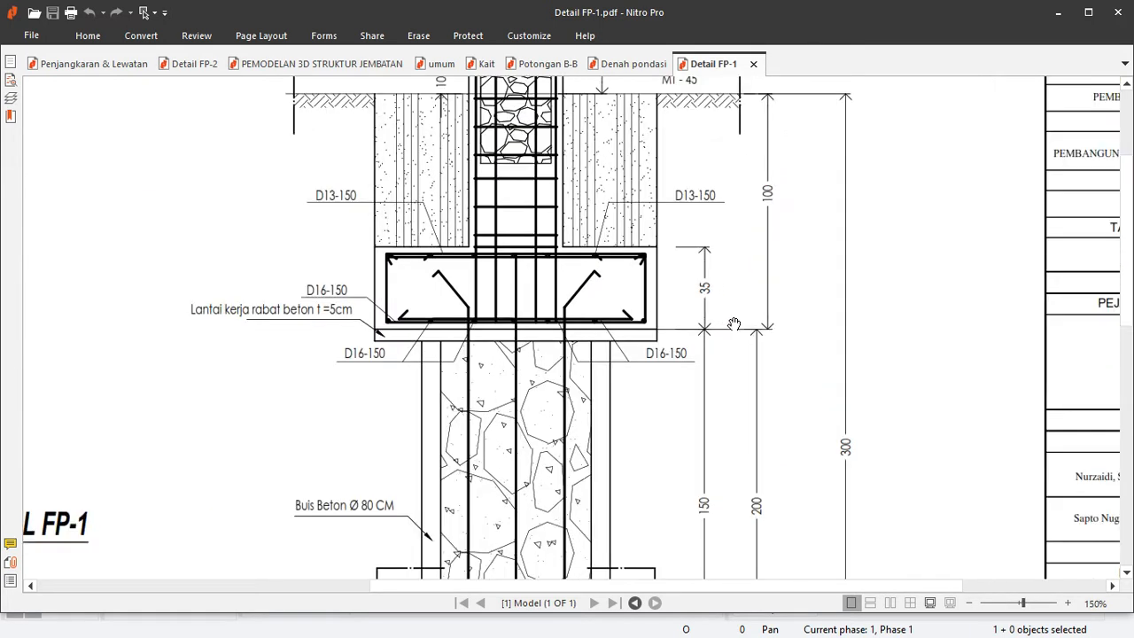
{"action": "scroll", "coordinate": [743, 302], "scroll_direction": "up", "scroll_amount": 1}
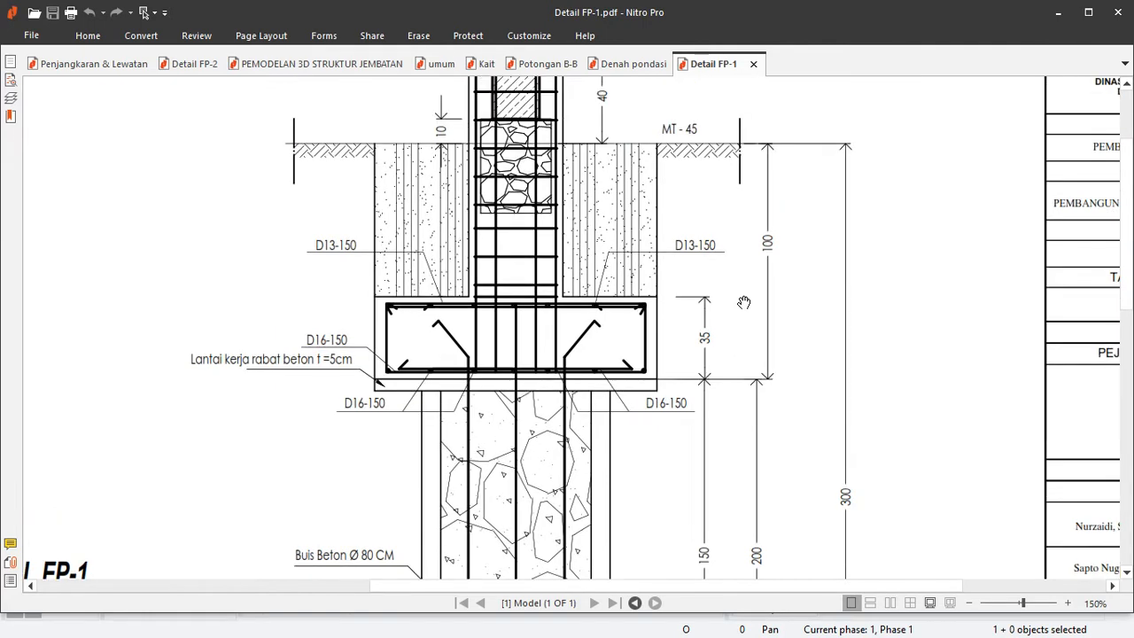
{"action": "scroll", "coordinate": [787, 311], "scroll_direction": "down", "scroll_amount": 1}
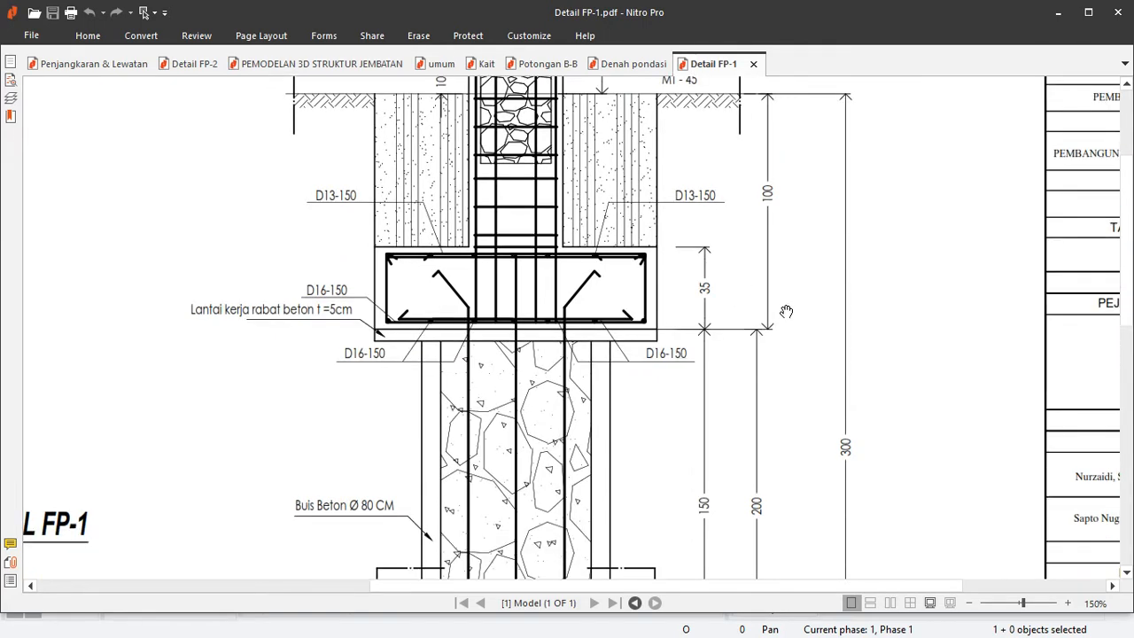
{"action": "scroll", "coordinate": [786, 302], "scroll_direction": "up", "scroll_amount": 1}
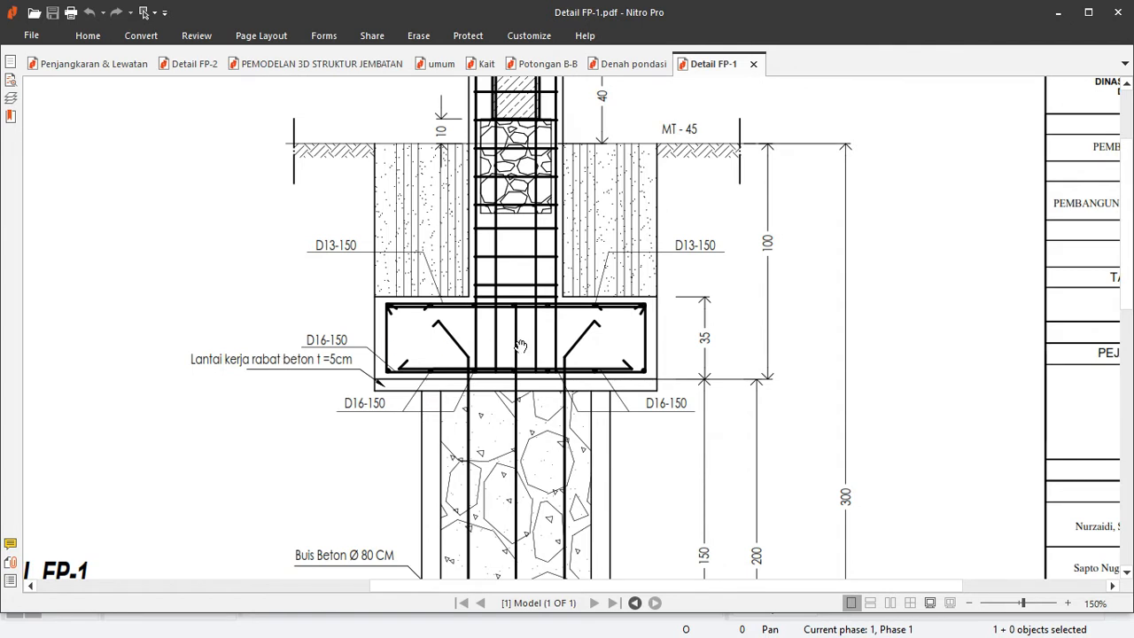
{"action": "scroll", "coordinate": [521, 345], "scroll_direction": "down", "scroll_amount": 1}
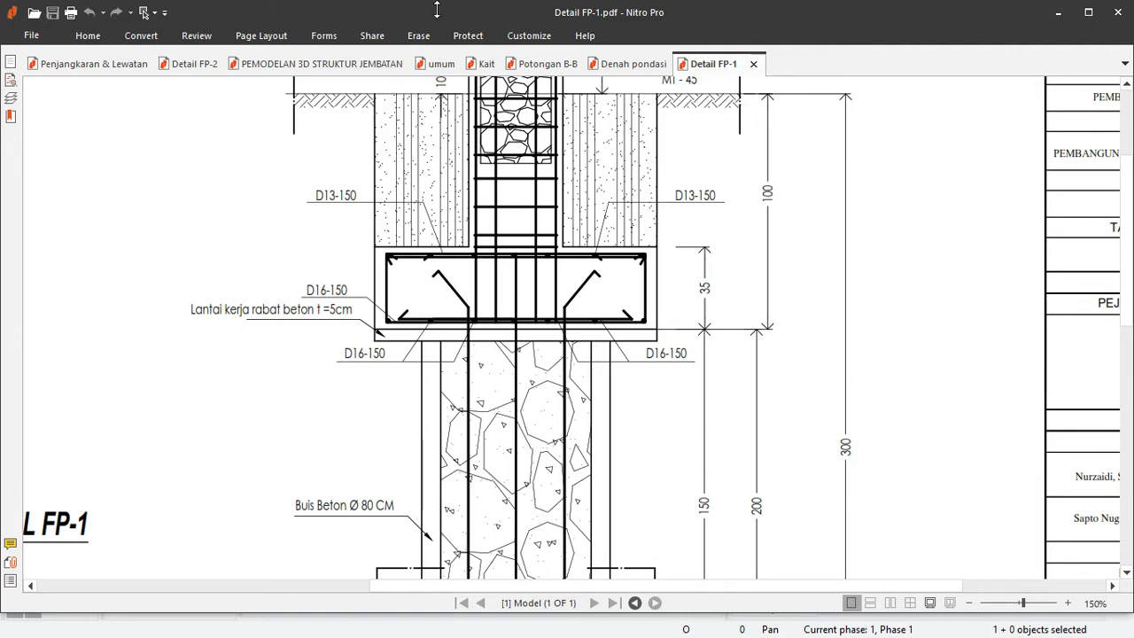
Scroll the Potongan 1-1 Ø80 CM pile section once more while switching back to Tekla.
{"action": "key", "text": "super"}
{"action": "key", "text": "super"}
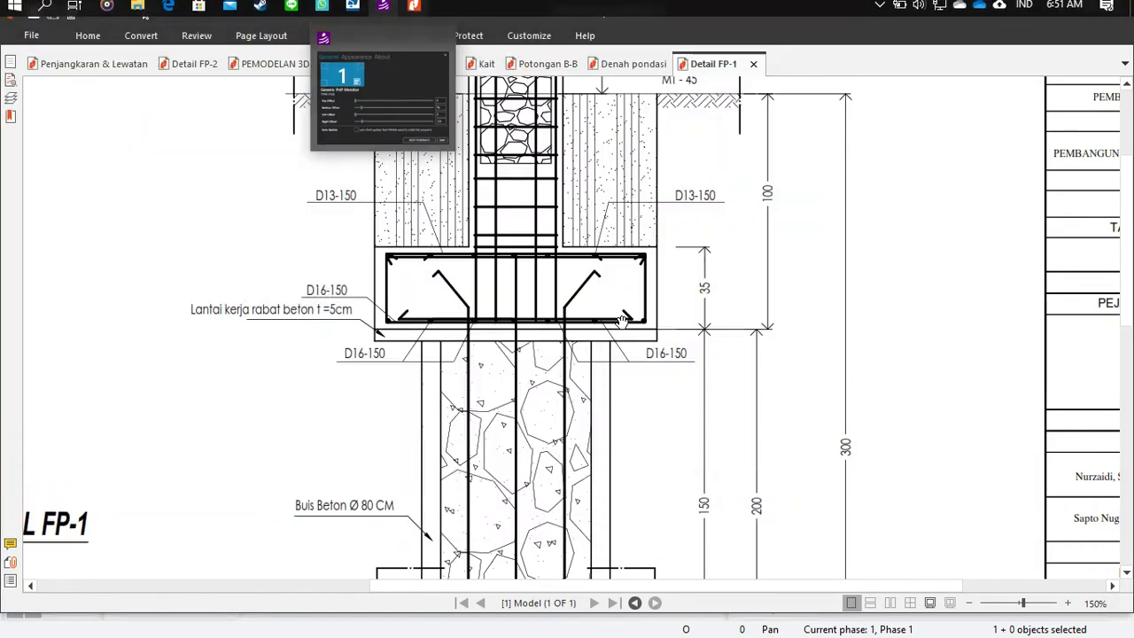
{"action": "scroll", "coordinate": [622, 305], "scroll_direction": "down", "scroll_amount": 3}
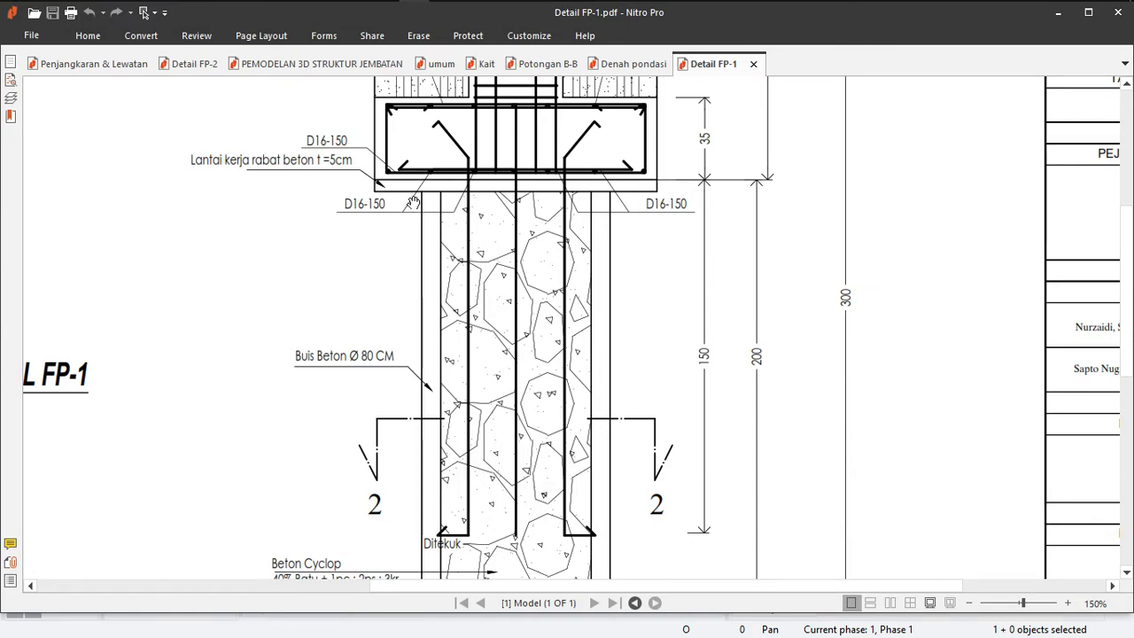
{"action": "scroll", "coordinate": [653, 247], "scroll_direction": "down", "scroll_amount": 3}
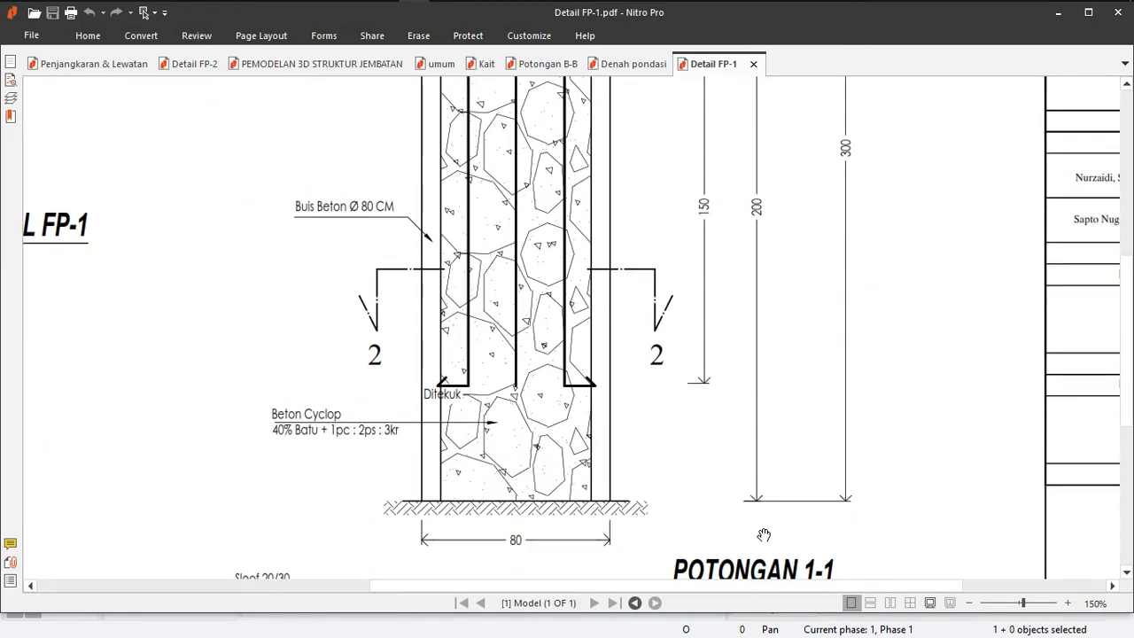
{"action": "scroll", "coordinate": [844, 497], "scroll_direction": "up", "scroll_amount": 2}
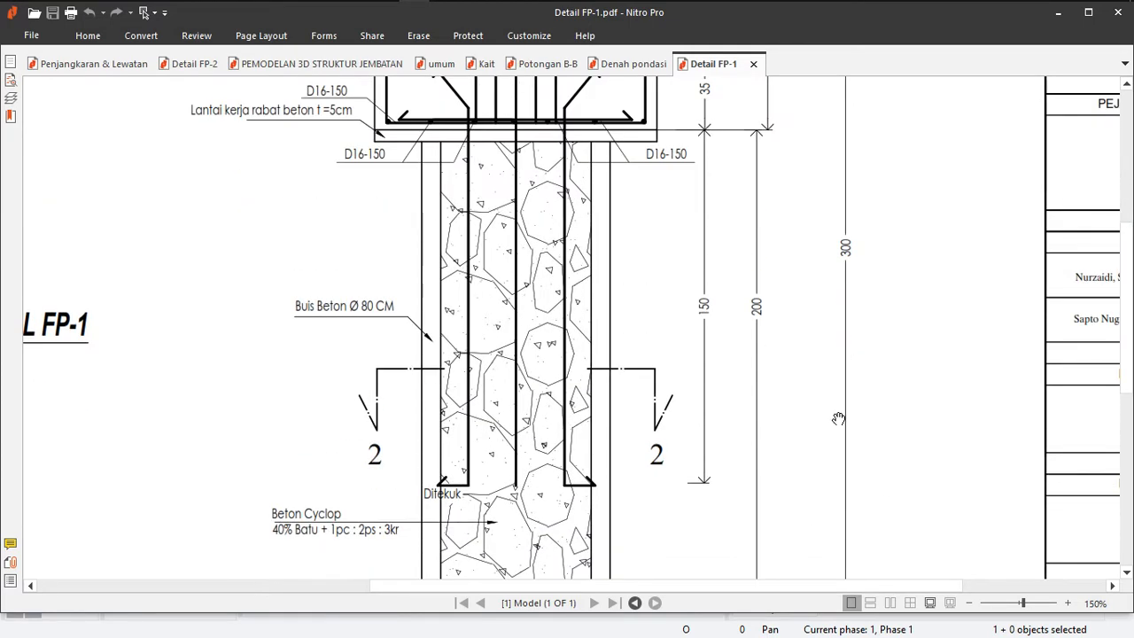
{"action": "scroll", "coordinate": [838, 251], "scroll_direction": "down", "scroll_amount": 2}
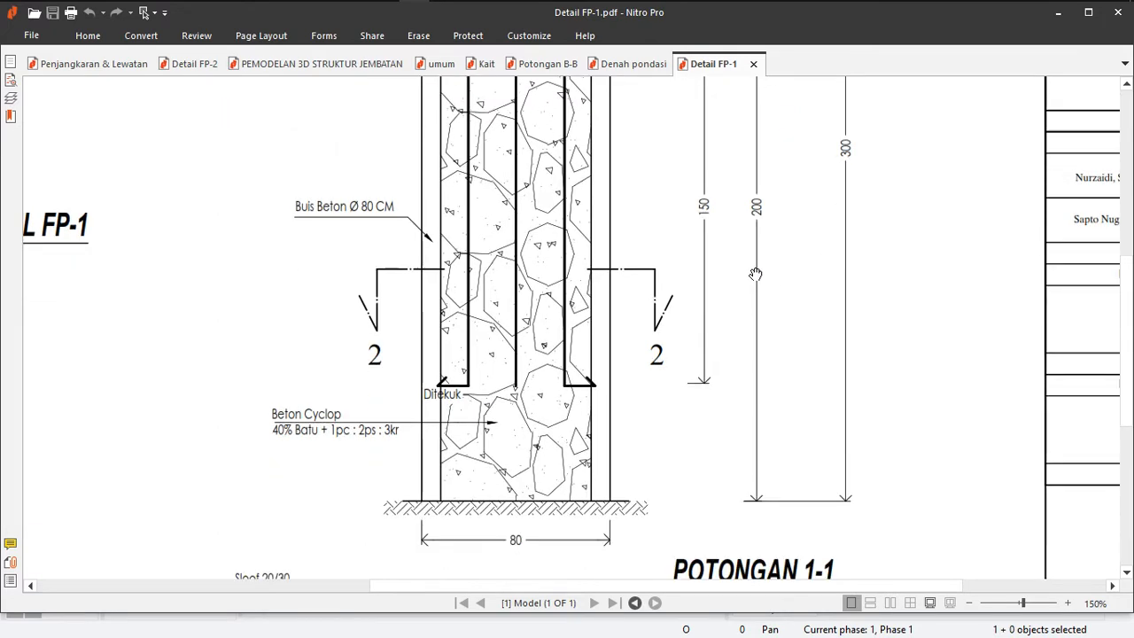
{"action": "key", "text": "super"}
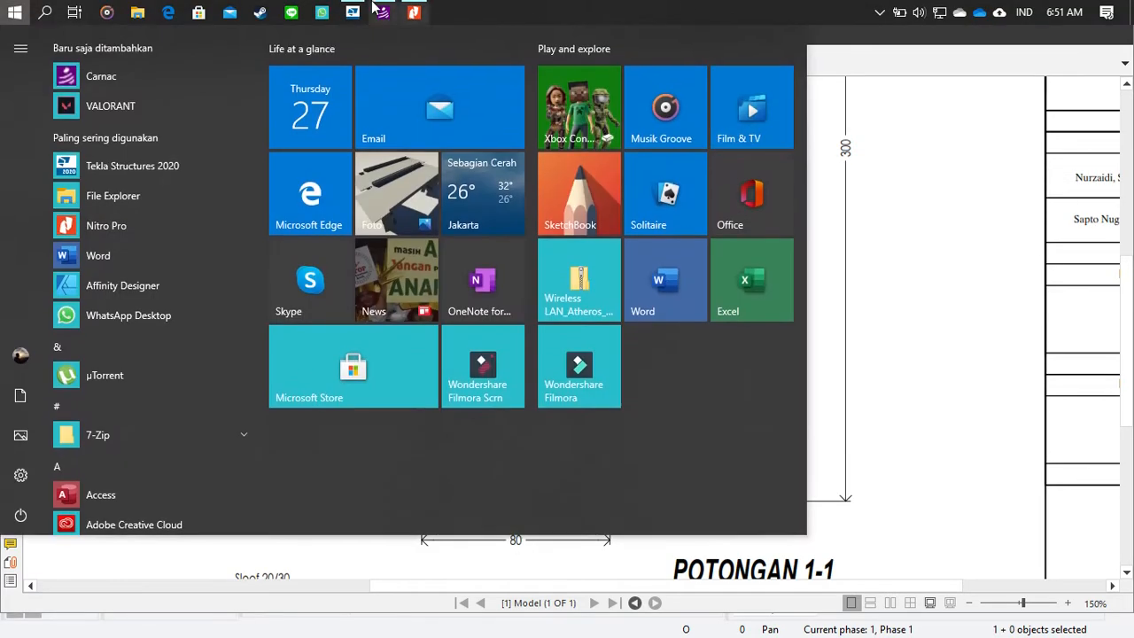
Apply top level -1050 and bottom level -3000 to the PS Luar column, then deselect it.
{"action": "left_click", "coordinate": [353, 9]}
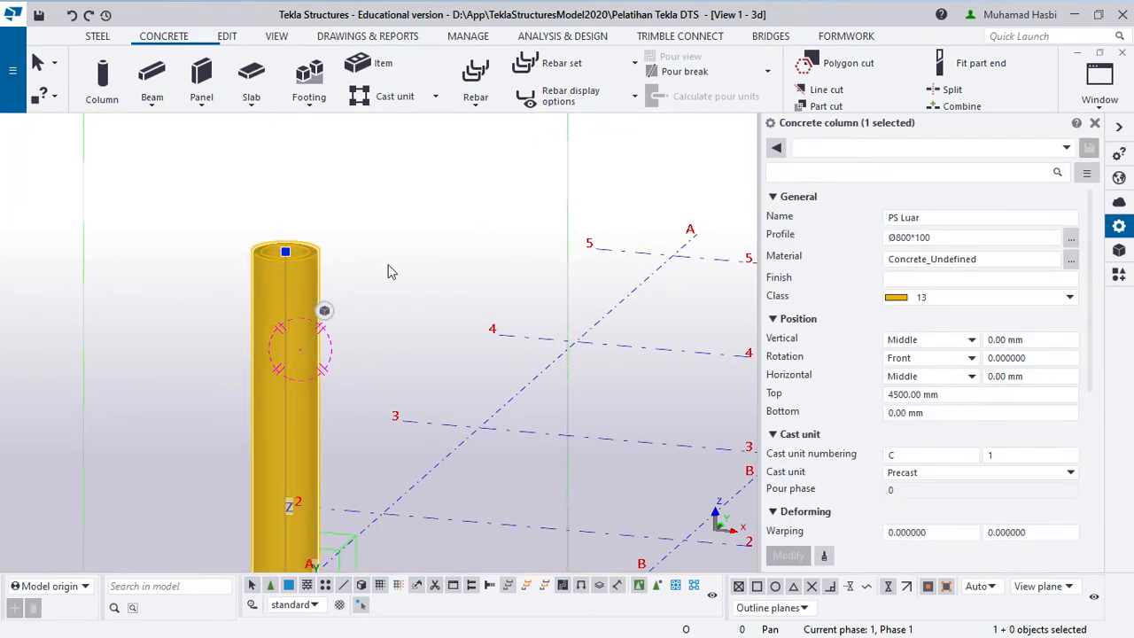
{"action": "middle_click_drag", "start_coordinate": [352, 362], "coordinate": [324, 310]}
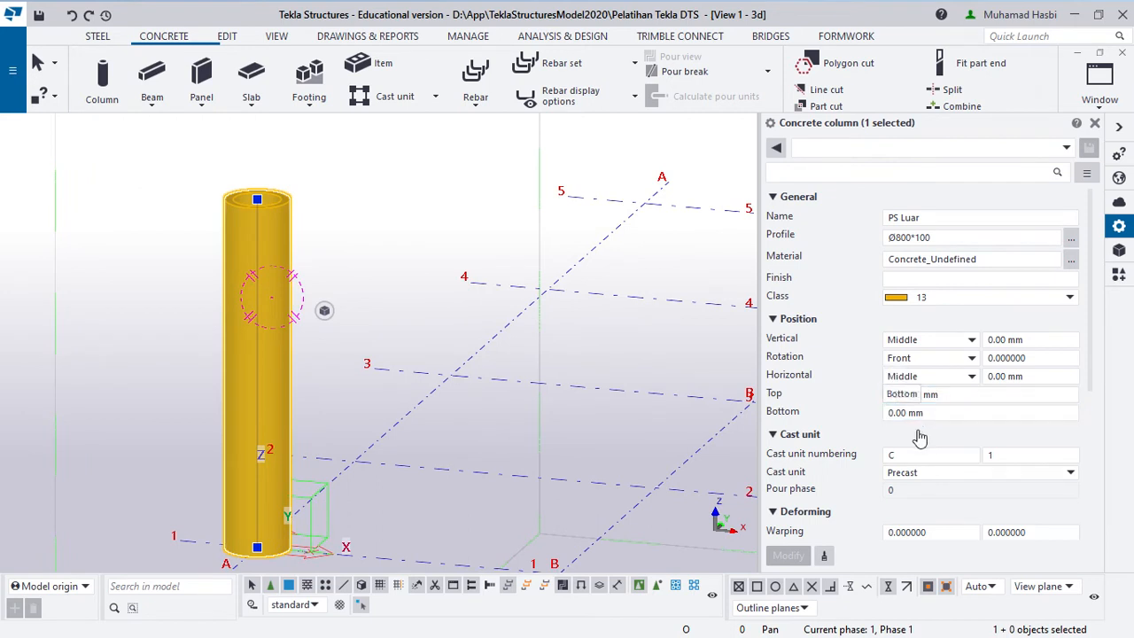
{"action": "left_click", "coordinate": [942, 413]}
{"action": "type", "text": "-3000"}
{"action": "left_click", "coordinate": [983, 394]}
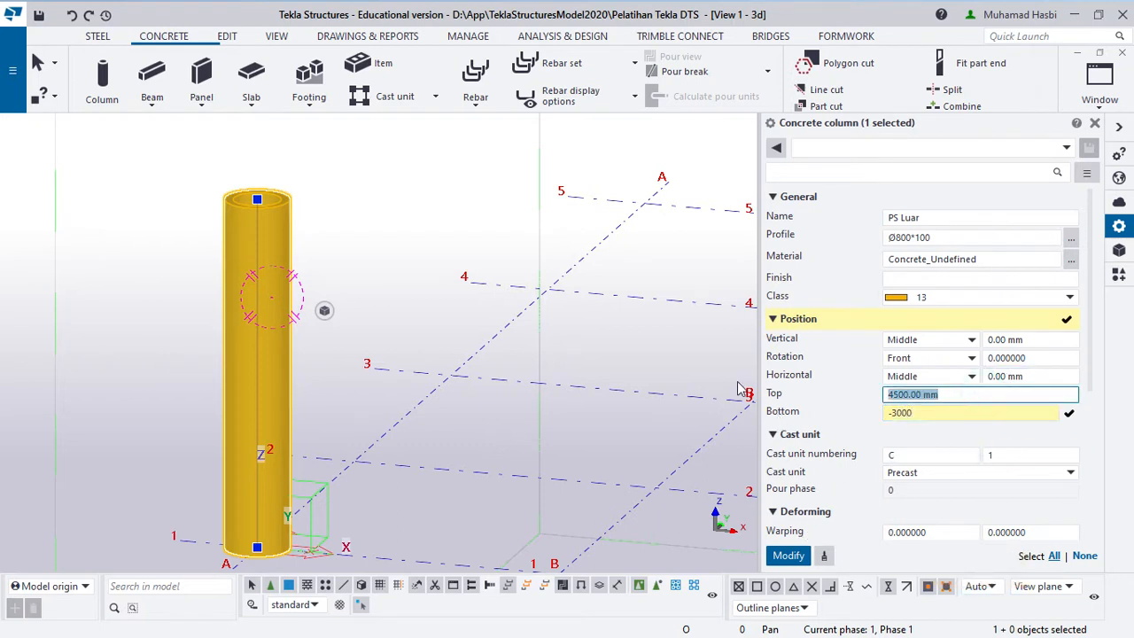
{"action": "type", "text": "-1"}
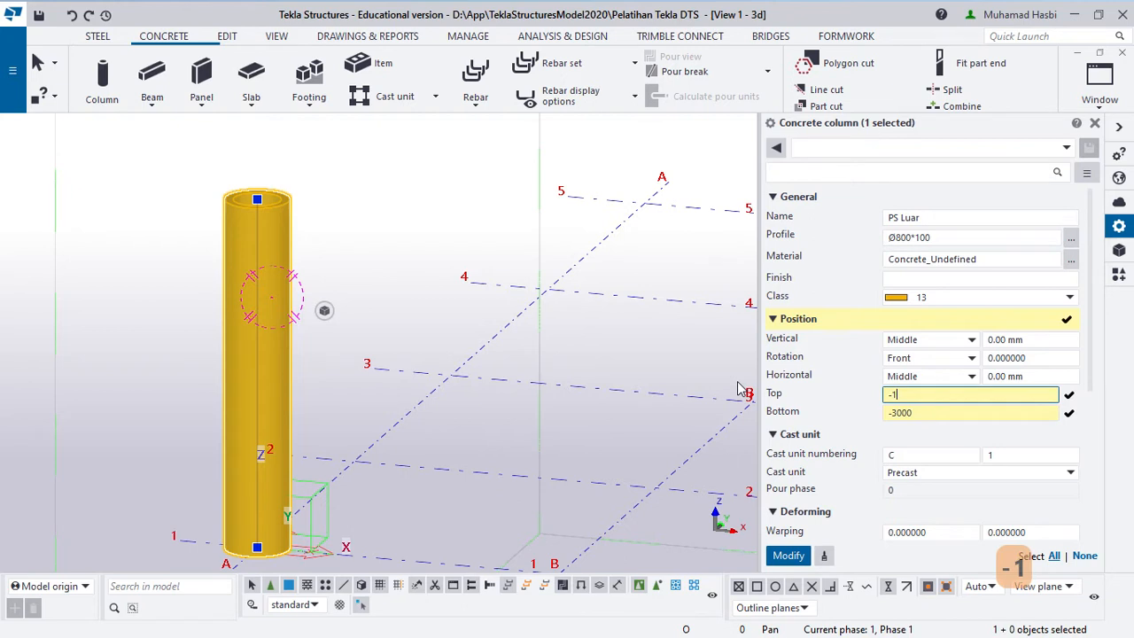
{"action": "type", "text": "050"}
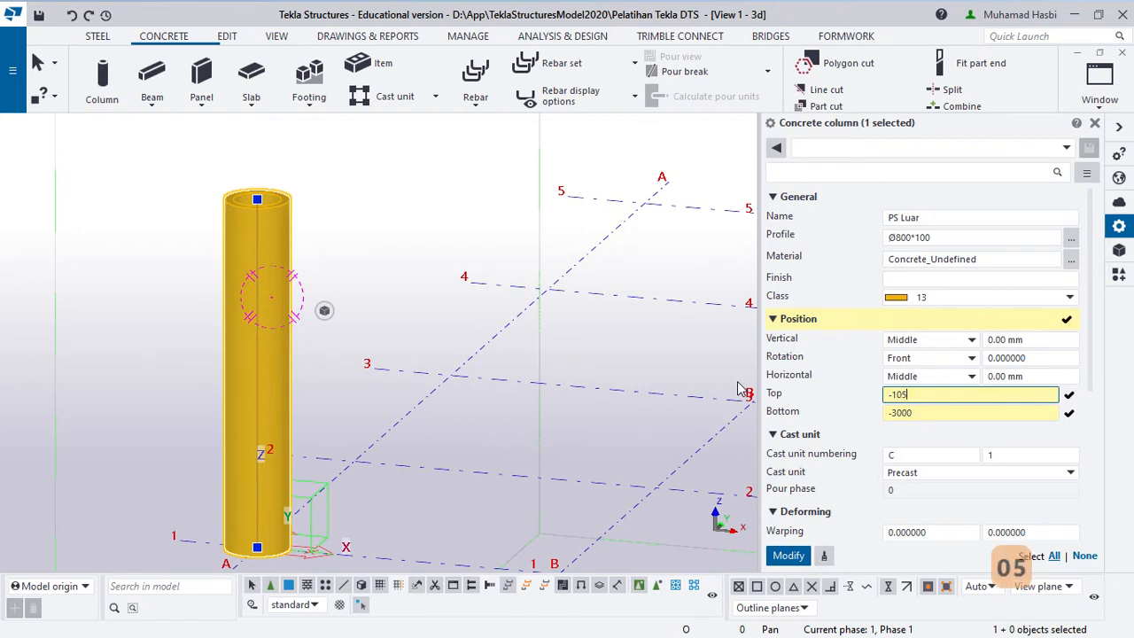
{"action": "left_click", "coordinate": [793, 559]}
{"action": "scroll", "coordinate": [312, 425], "scroll_direction": "down", "scroll_amount": 3}
{"action": "middle_click_drag", "start_coordinate": [312, 425], "coordinate": [348, 172]}
{"action": "middle_click_drag", "start_coordinate": [416, 270], "coordinate": [347, 361]}
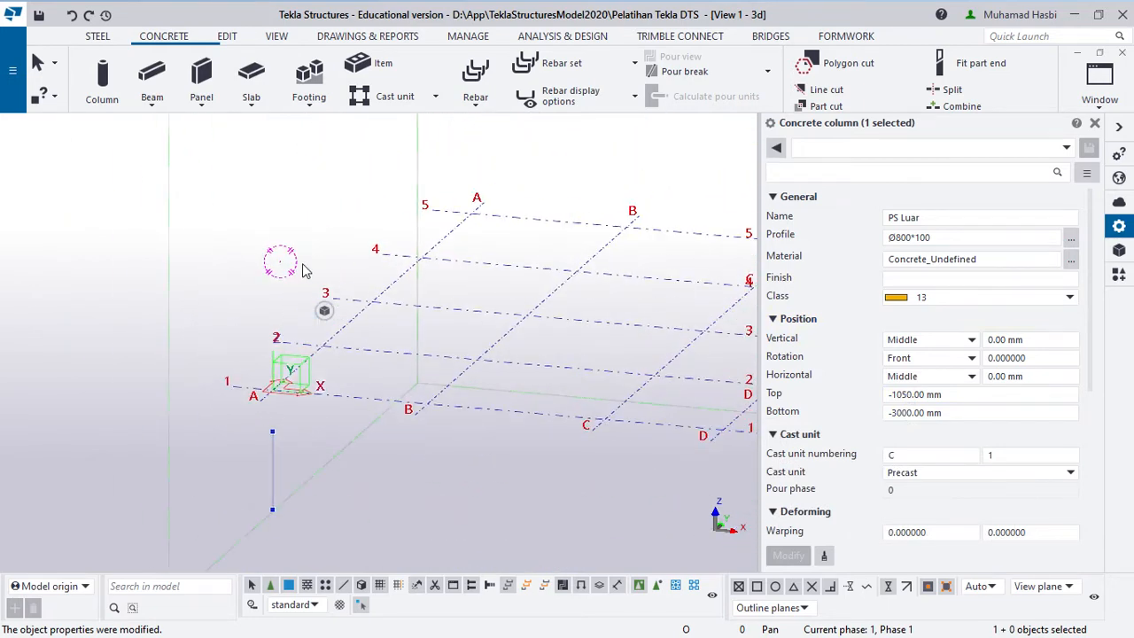
{"action": "left_click", "coordinate": [246, 250]}
Close the Properties panel and reframe the 3D model view.
{"action": "scroll", "coordinate": [246, 250], "scroll_direction": "down", "scroll_amount": 2}
{"action": "scroll", "coordinate": [340, 253], "scroll_direction": "down", "scroll_amount": 1}
{"action": "middle_click_drag", "start_coordinate": [374, 258], "coordinate": [380, 310]}
{"action": "scroll", "coordinate": [300, 399], "scroll_direction": "up", "scroll_amount": 2}
{"action": "scroll", "coordinate": [299, 369], "scroll_direction": "up", "scroll_amount": 2}
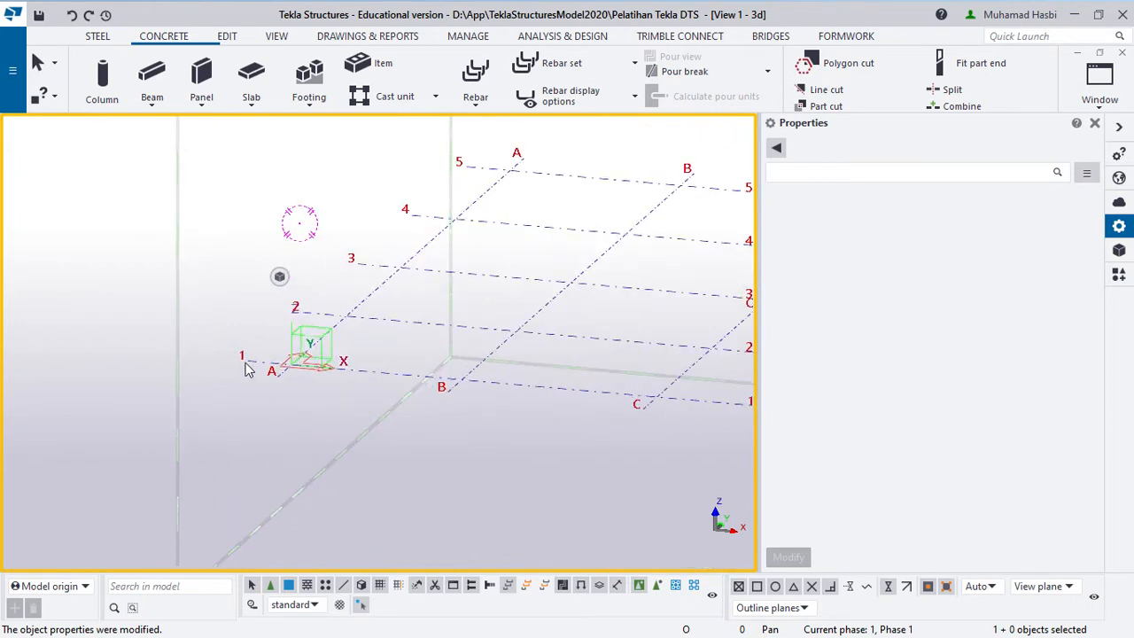
{"action": "scroll", "coordinate": [478, 330], "scroll_direction": "down", "scroll_amount": 4}
{"action": "middle_click_drag", "start_coordinate": [256, 423], "coordinate": [328, 377]}
{"action": "scroll", "coordinate": [244, 361], "scroll_direction": "up", "scroll_amount": 3}
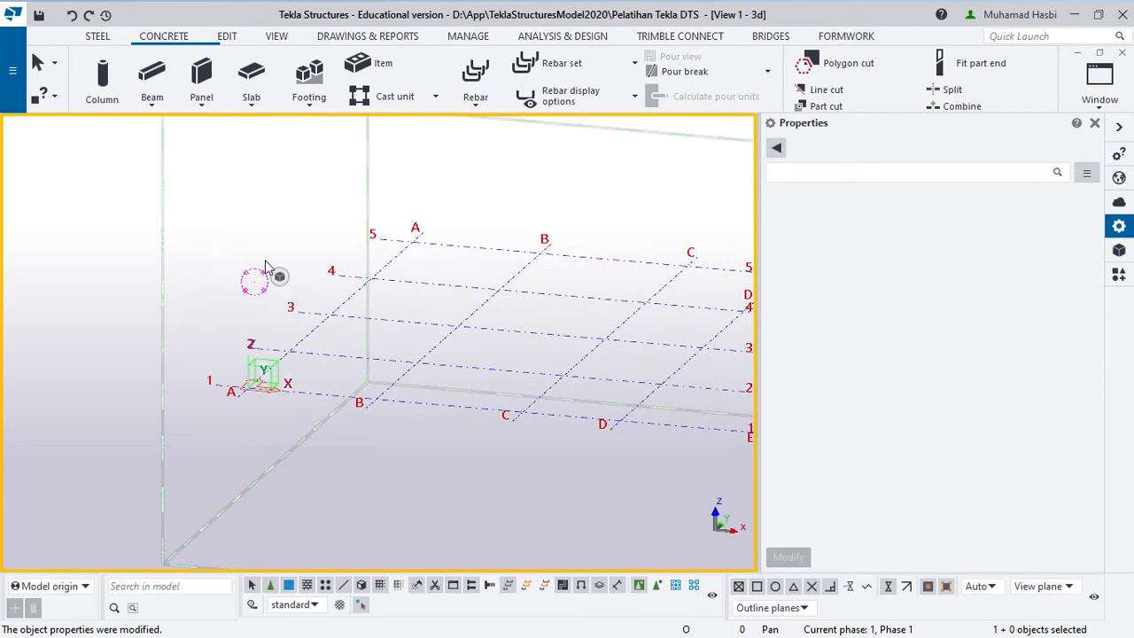
{"action": "left_click", "coordinate": [1094, 122]}
{"action": "scroll", "coordinate": [585, 241], "scroll_direction": "down", "scroll_amount": 1}
{"action": "scroll", "coordinate": [585, 241], "scroll_direction": "down", "scroll_amount": 2}
{"action": "middle_click_drag", "start_coordinate": [559, 265], "coordinate": [477, 306]}
{"action": "scroll", "coordinate": [393, 342], "scroll_direction": "up", "scroll_amount": 3}
{"action": "middle_click_drag", "start_coordinate": [441, 357], "coordinate": [401, 318]}
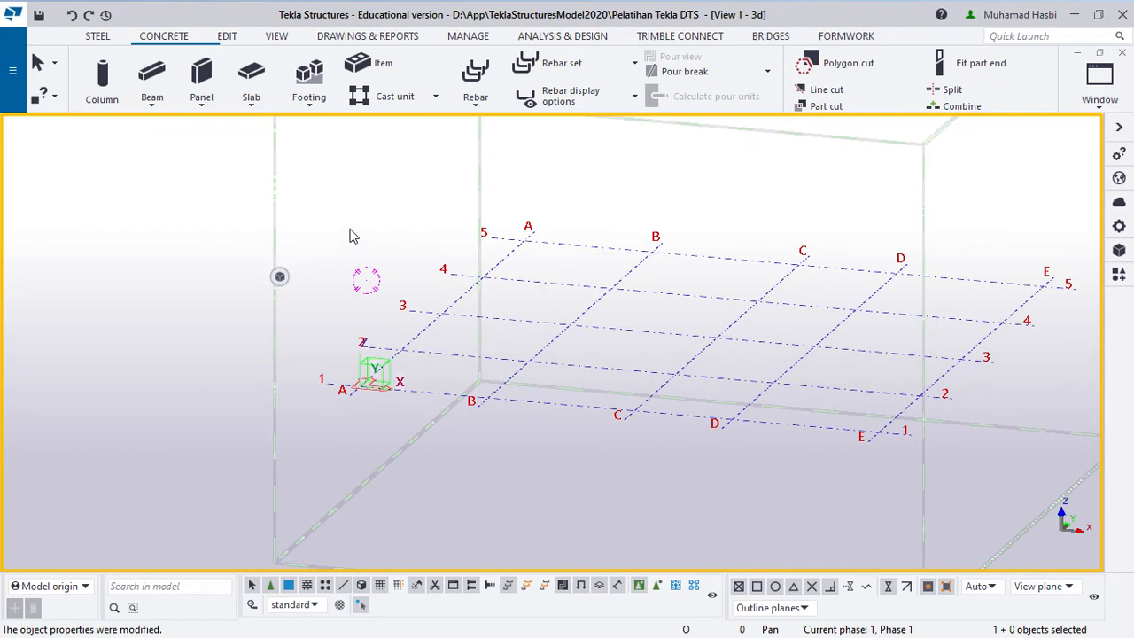
In the 3D view's View Properties, set the downward view depth to 3000 and apply.
{"action": "double_click", "coordinate": [253, 189]}
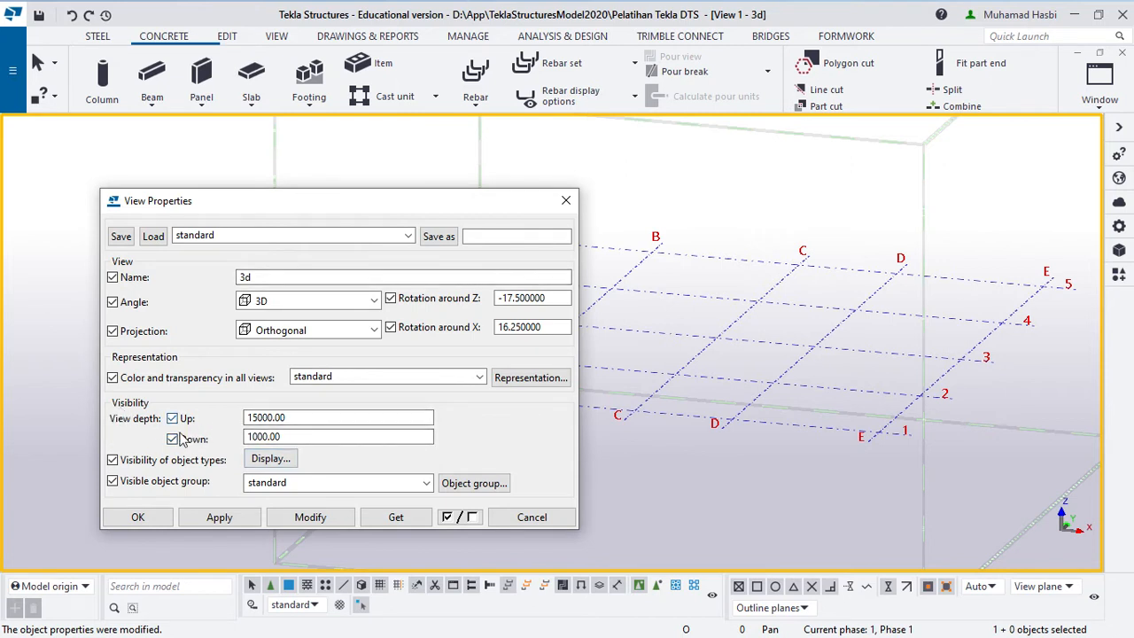
{"action": "double_click", "coordinate": [302, 437]}
{"action": "type", "text": "30"}
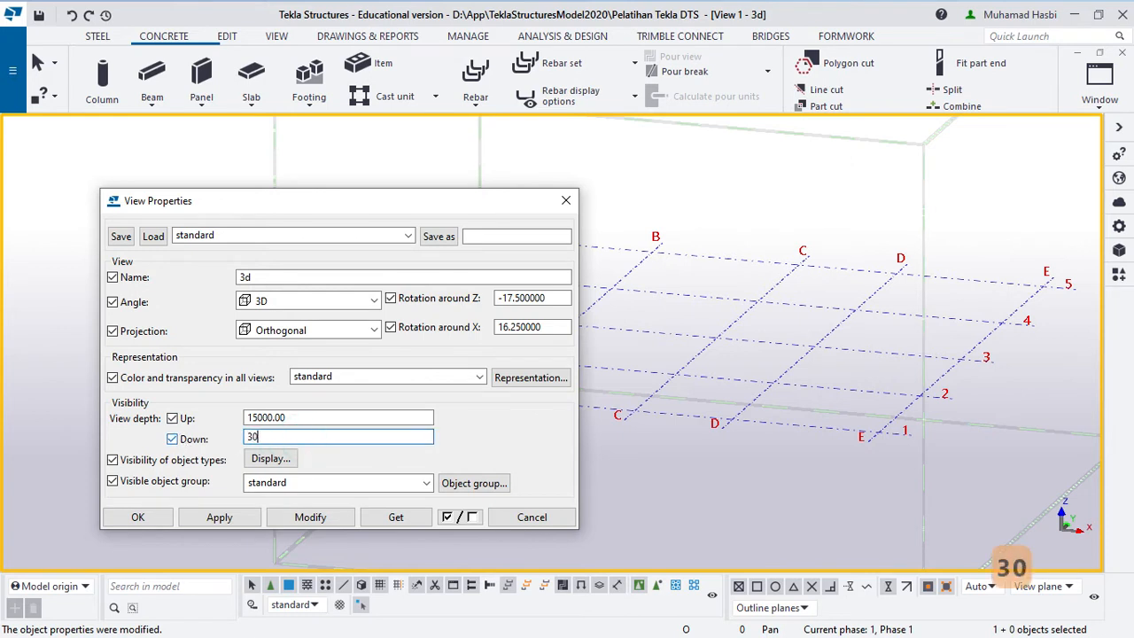
{"action": "type", "text": "00"}
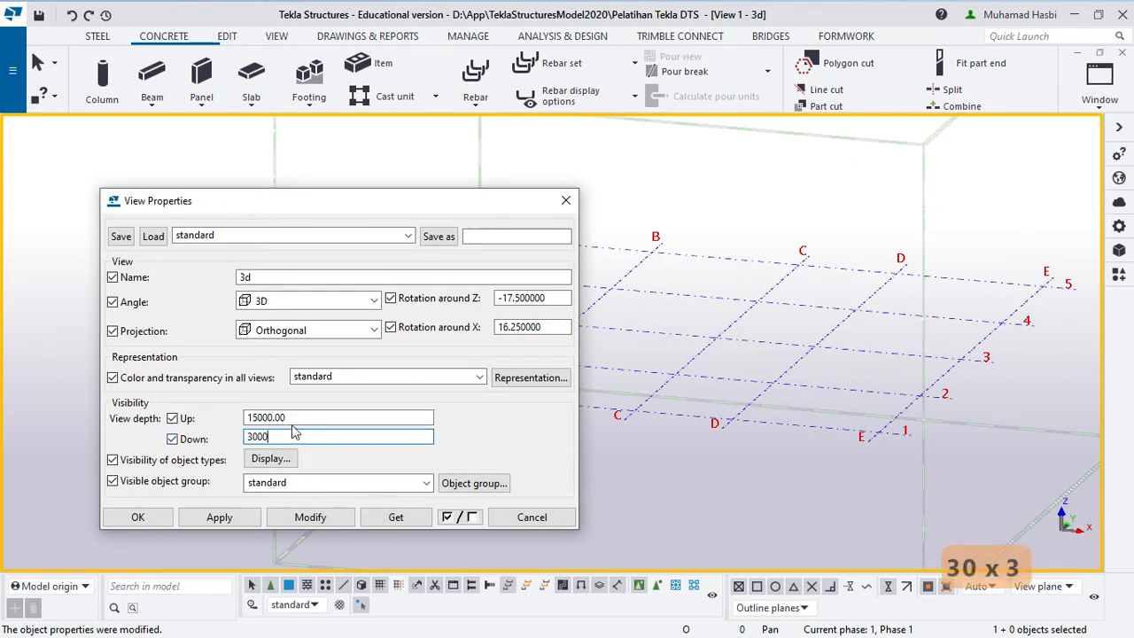
{"action": "left_click", "coordinate": [303, 418]}
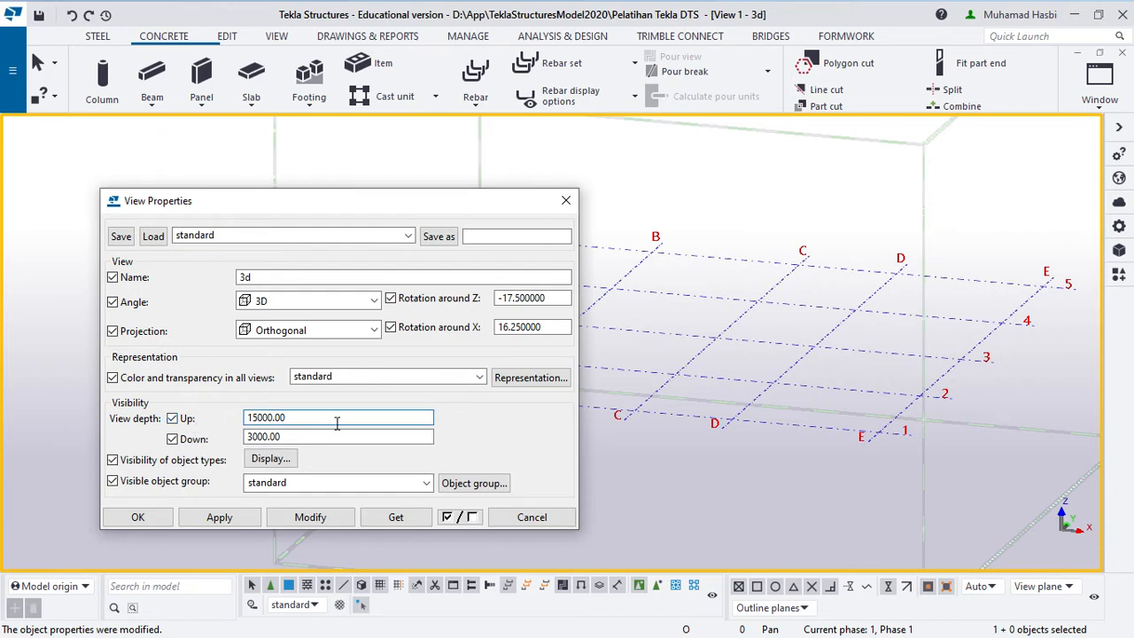
{"action": "scroll", "coordinate": [647, 276], "scroll_direction": "down", "scroll_amount": 3}
{"action": "middle_click_drag", "start_coordinate": [714, 309], "coordinate": [883, 387]}
{"action": "scroll", "coordinate": [767, 376], "scroll_direction": "down", "scroll_amount": 1}
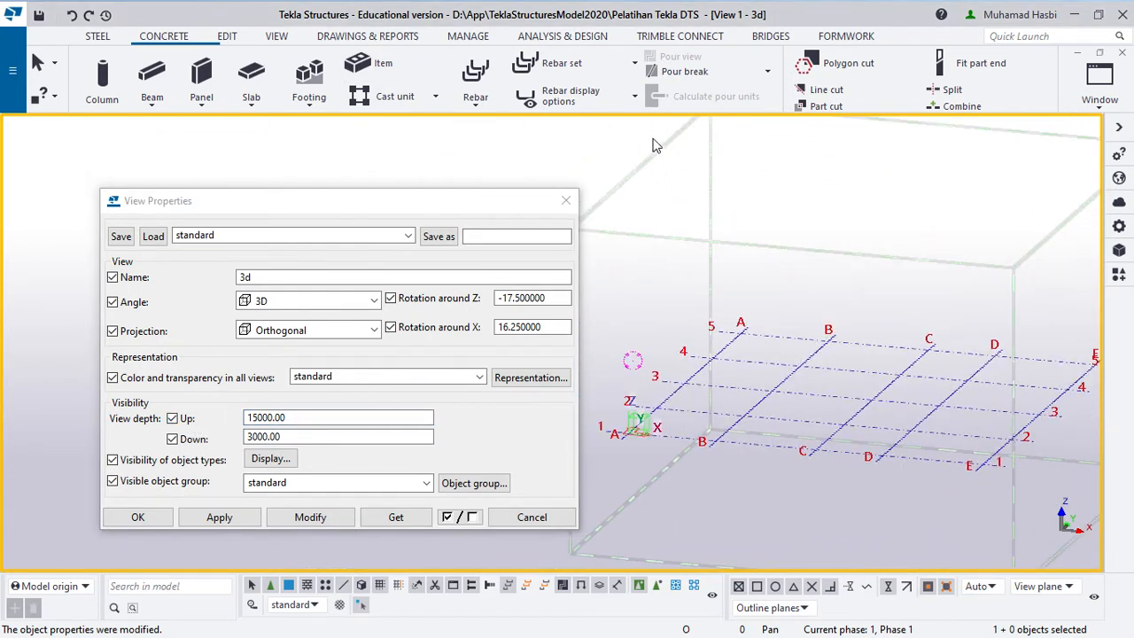
{"action": "middle_click_drag", "start_coordinate": [690, 306], "coordinate": [712, 138]}
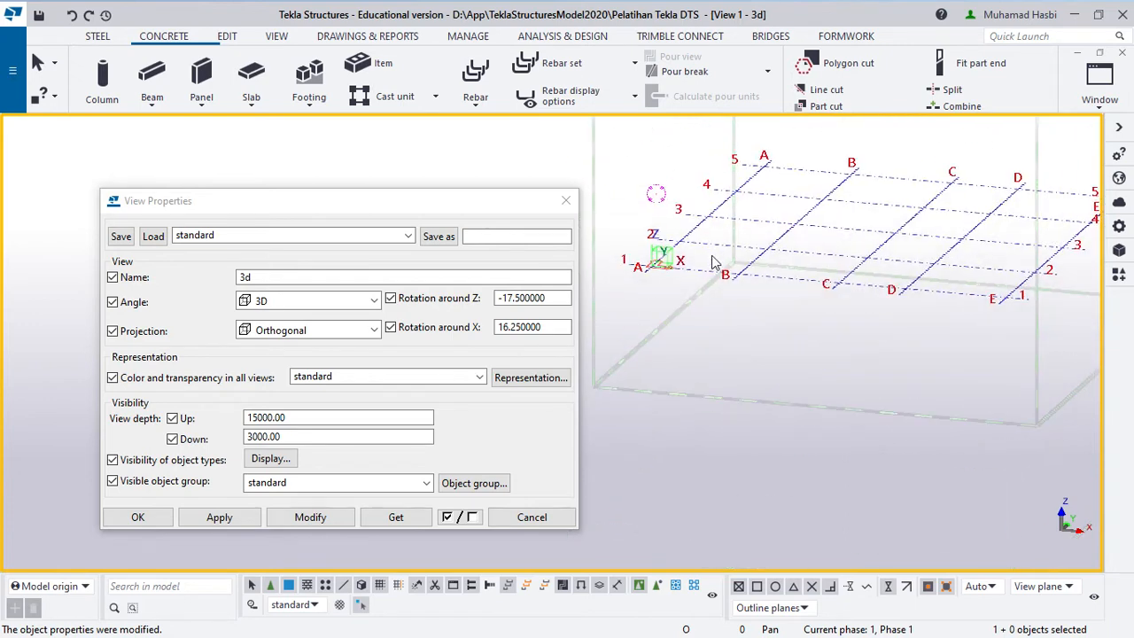
{"action": "scroll", "coordinate": [714, 263], "scroll_direction": "up", "scroll_amount": 1}
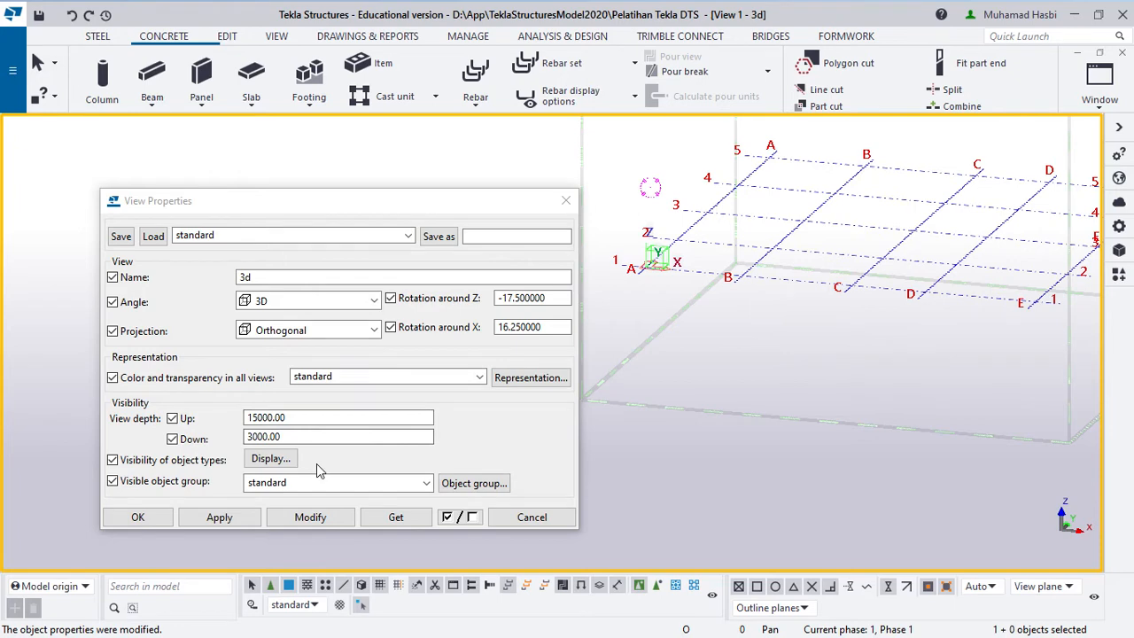
{"action": "left_click", "coordinate": [314, 519]}
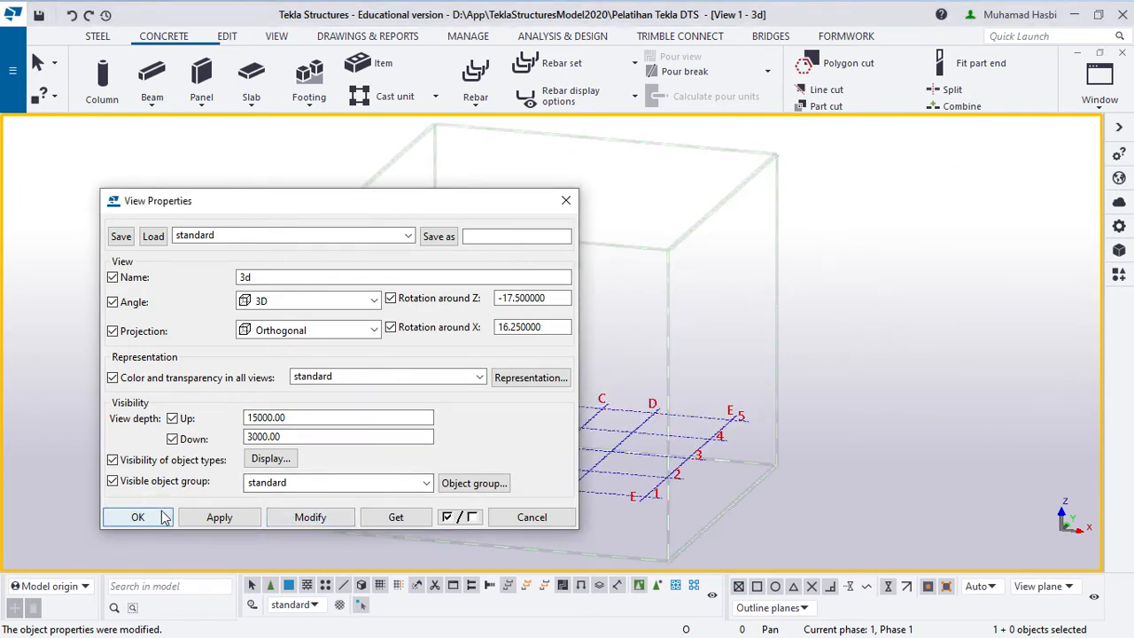
Accept the view settings with OK and pan to the now-visible pile column.
{"action": "left_click", "coordinate": [137, 516]}
{"action": "middle_click_drag", "start_coordinate": [389, 459], "coordinate": [408, 429]}
{"action": "scroll", "coordinate": [409, 429], "scroll_direction": "up", "scroll_amount": 5}
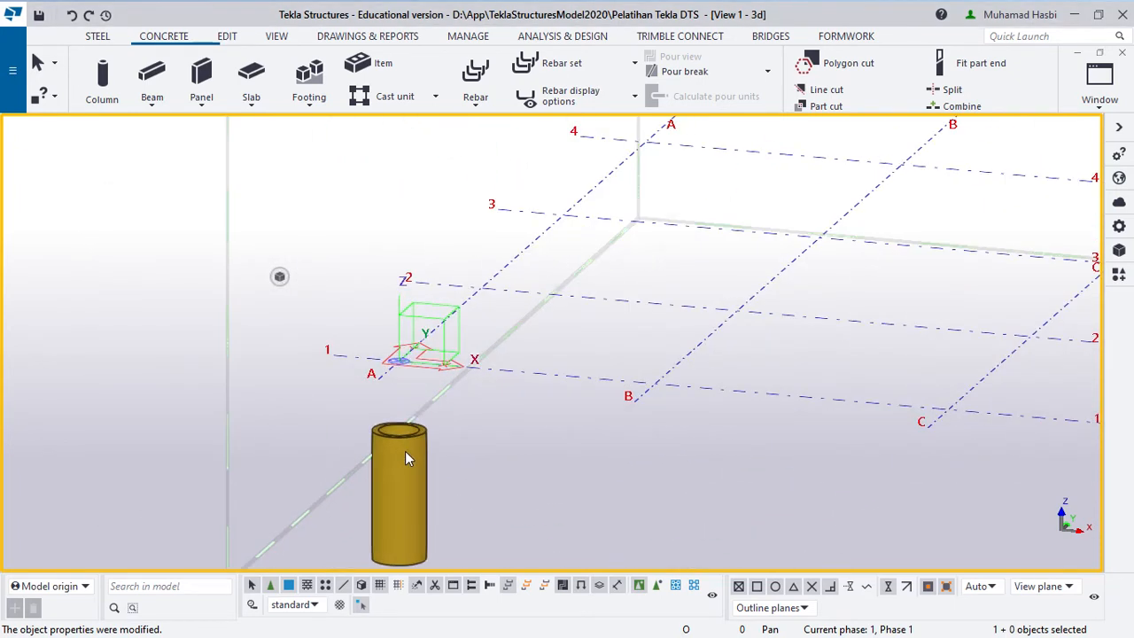
{"action": "scroll", "coordinate": [405, 452], "scroll_direction": "up", "scroll_amount": 7}
{"action": "middle_click_drag", "start_coordinate": [406, 460], "coordinate": [415, 399]}
{"action": "scroll", "coordinate": [431, 361], "scroll_direction": "down", "scroll_amount": 3}
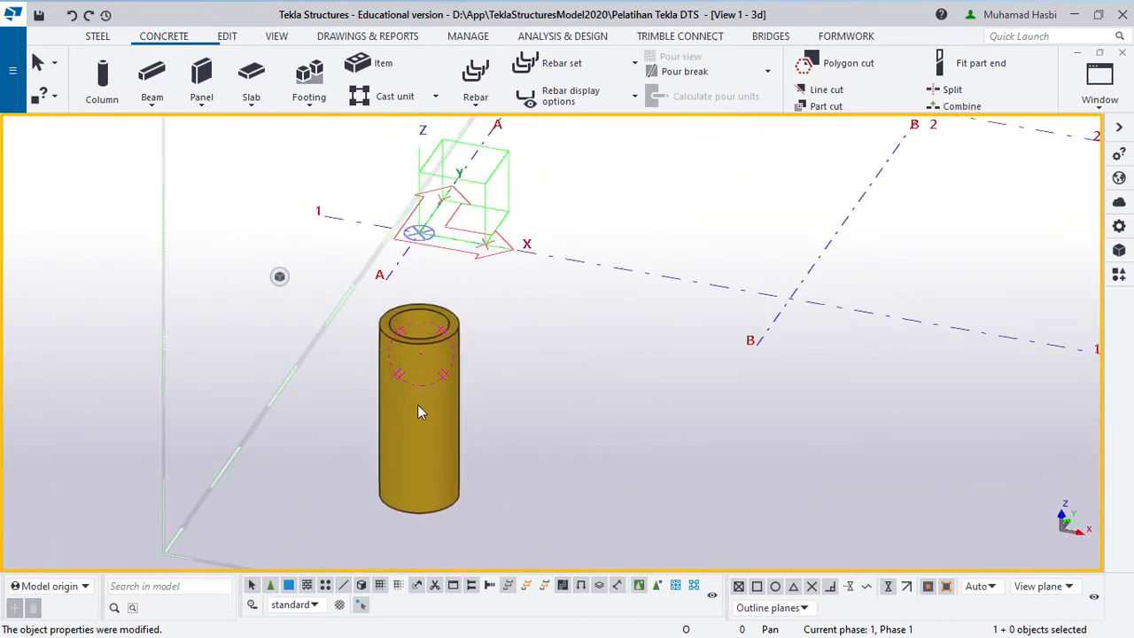
Switch the pile column's cast unit to Cast in place and back to Precast, then deselect it.
{"action": "double_click", "coordinate": [419, 407]}
{"action": "scroll", "coordinate": [995, 390], "scroll_direction": "down", "scroll_amount": 2}
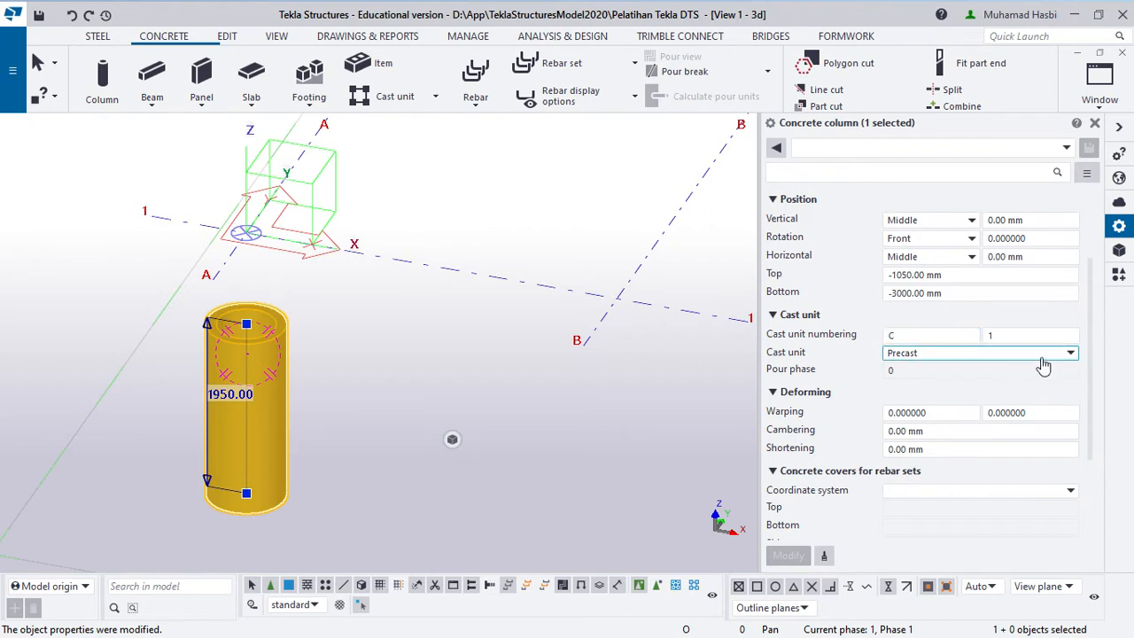
{"action": "left_click", "coordinate": [1069, 355]}
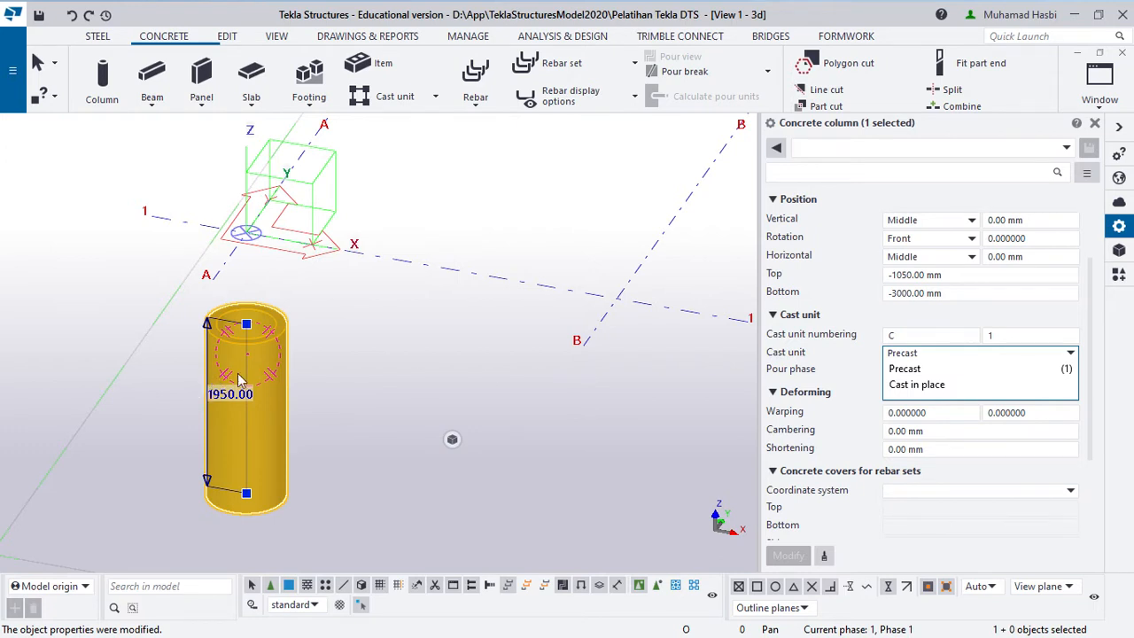
{"action": "left_click", "coordinate": [931, 370]}
{"action": "scroll", "coordinate": [931, 376], "scroll_direction": "down", "scroll_amount": 3}
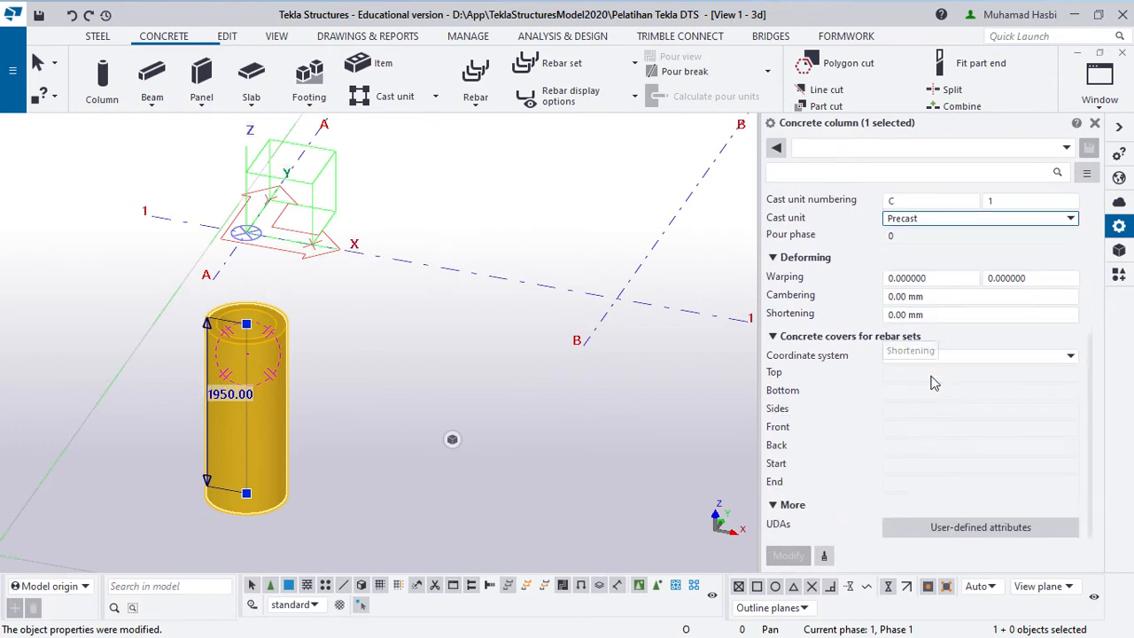
{"action": "scroll", "coordinate": [932, 378], "scroll_direction": "up", "scroll_amount": 3}
{"action": "left_click", "coordinate": [930, 377]}
{"action": "left_click", "coordinate": [937, 411]}
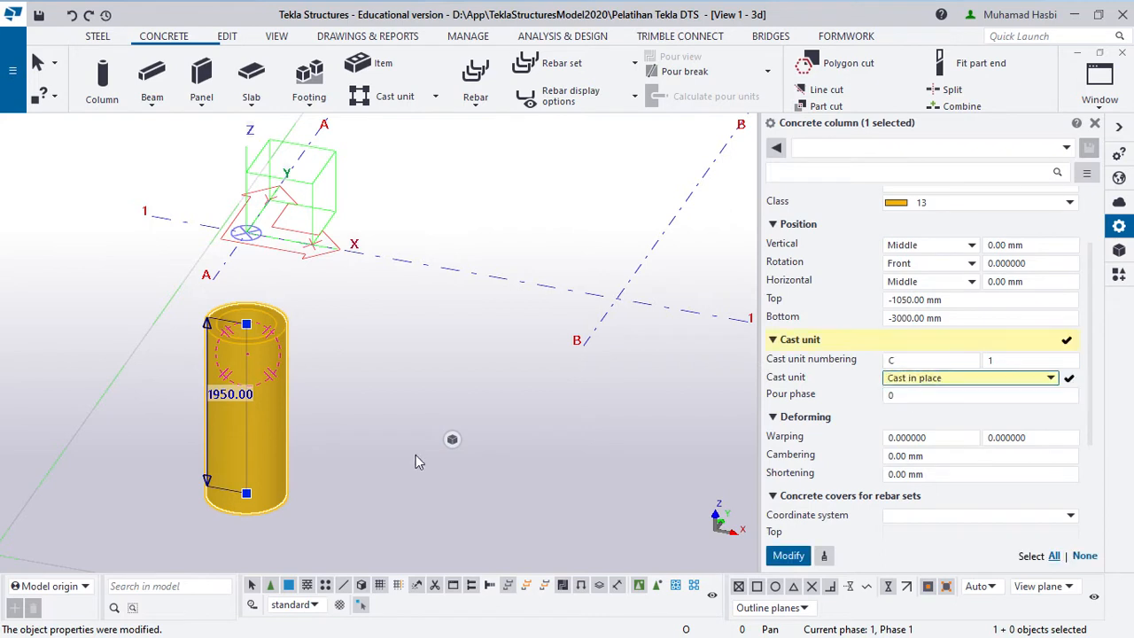
{"action": "left_click", "coordinate": [970, 377]}
{"action": "left_click", "coordinate": [942, 393]}
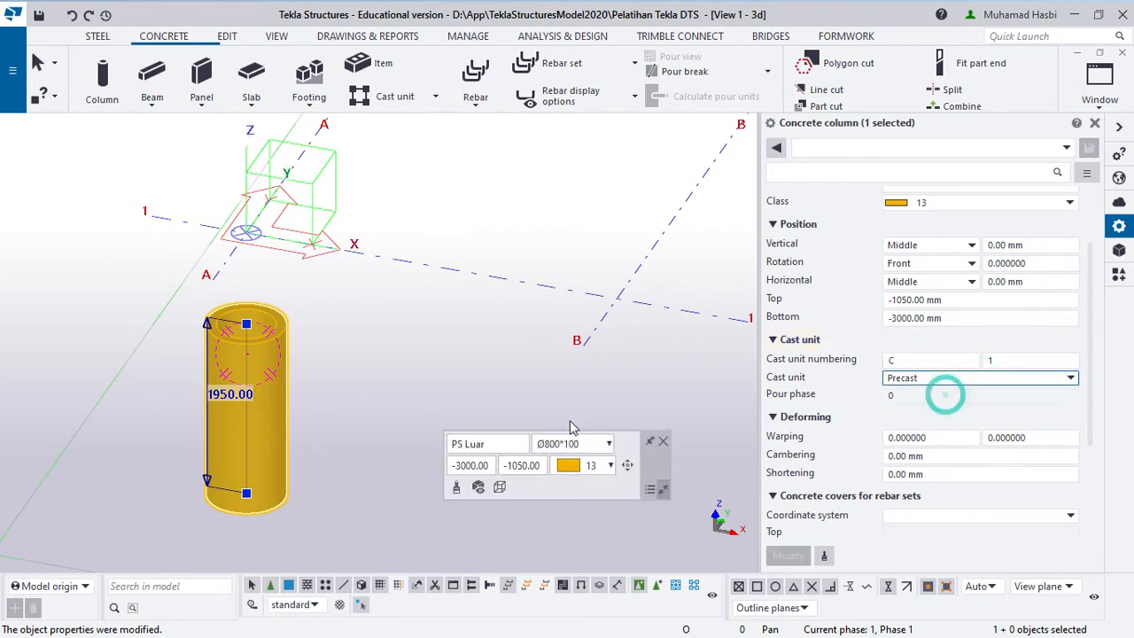
{"action": "left_click", "coordinate": [485, 376]}
{"action": "scroll", "coordinate": [461, 354], "scroll_direction": "down", "scroll_amount": 2}
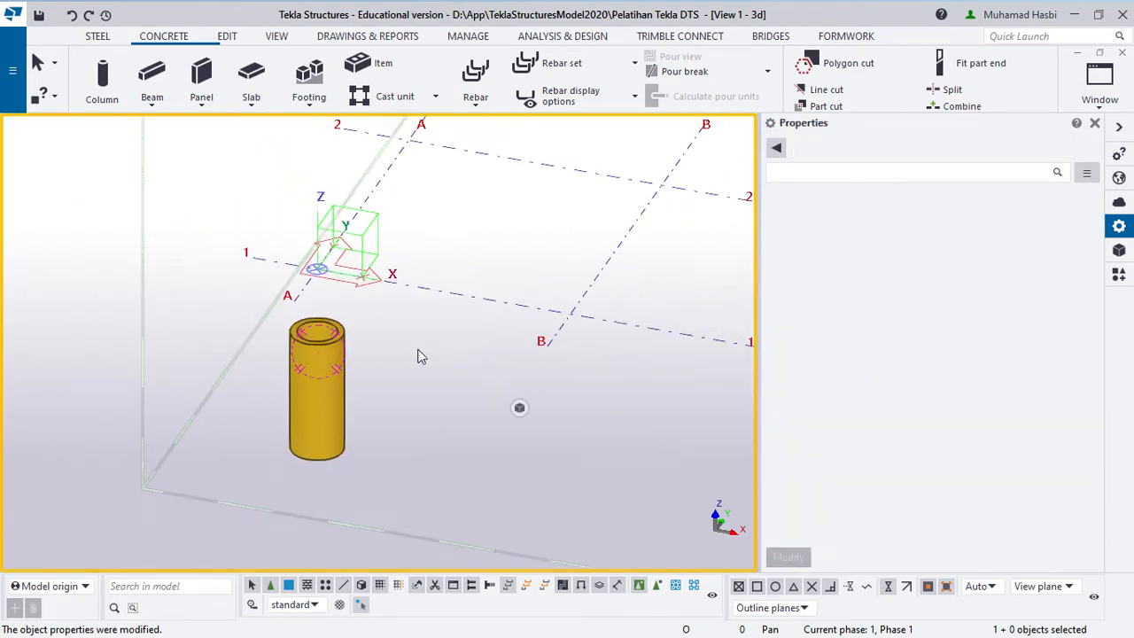
{"action": "middle_click_drag", "start_coordinate": [383, 356], "coordinate": [412, 366]}
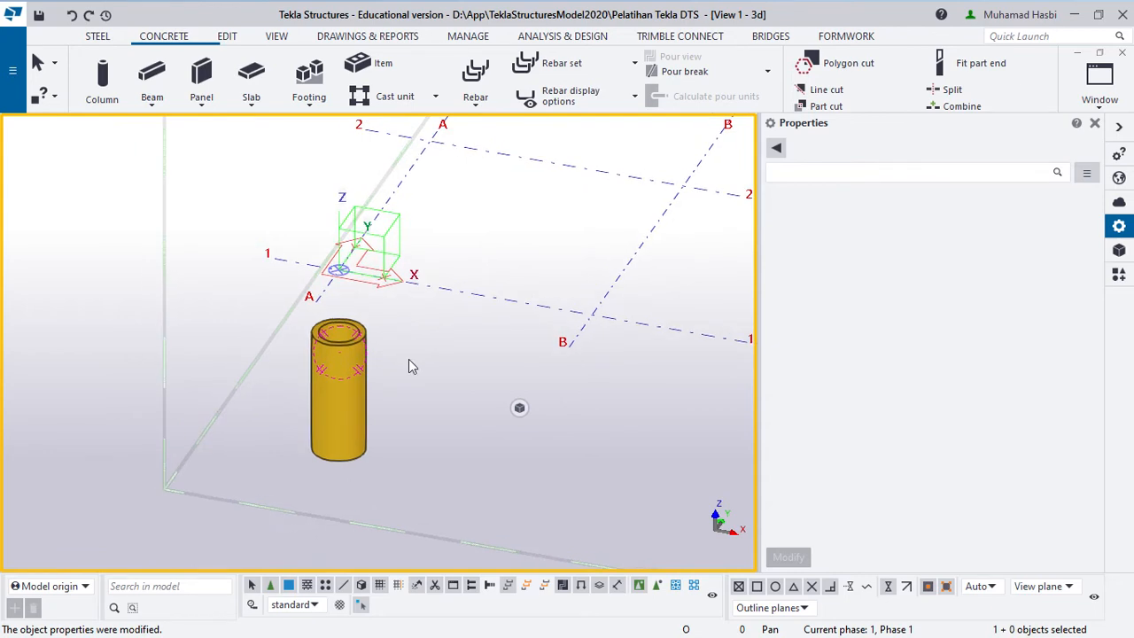
{"action": "scroll", "coordinate": [408, 363], "scroll_direction": "up", "scroll_amount": 3}
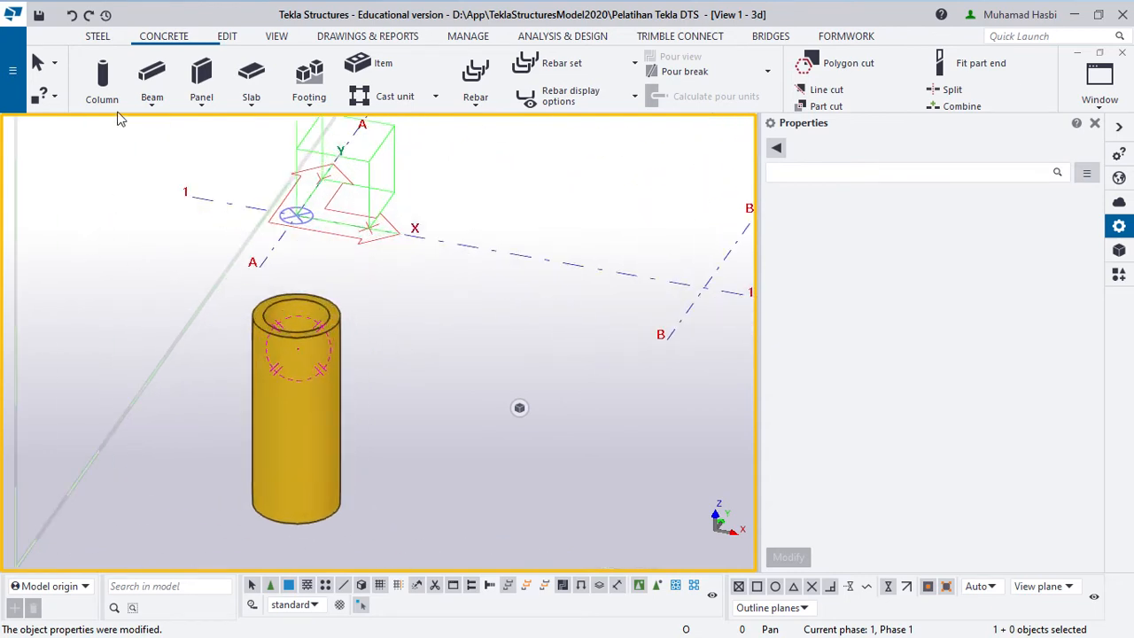
Return to the Tekla model window, then start and cancel a new concrete column.
{"action": "key", "text": "super"}
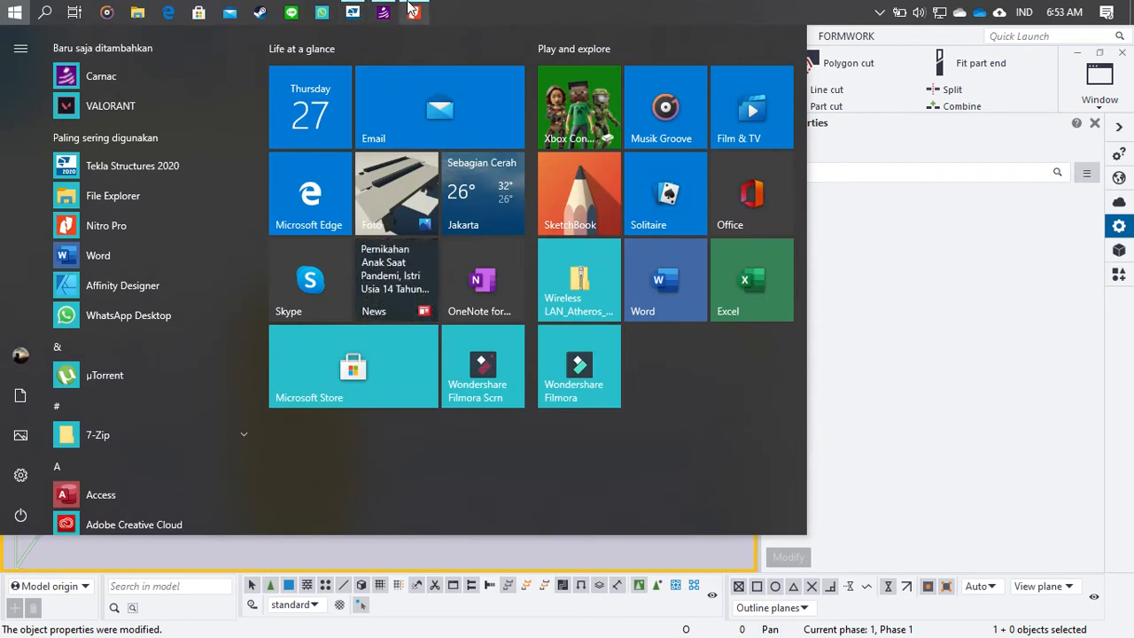
{"action": "left_click", "coordinate": [412, 11]}
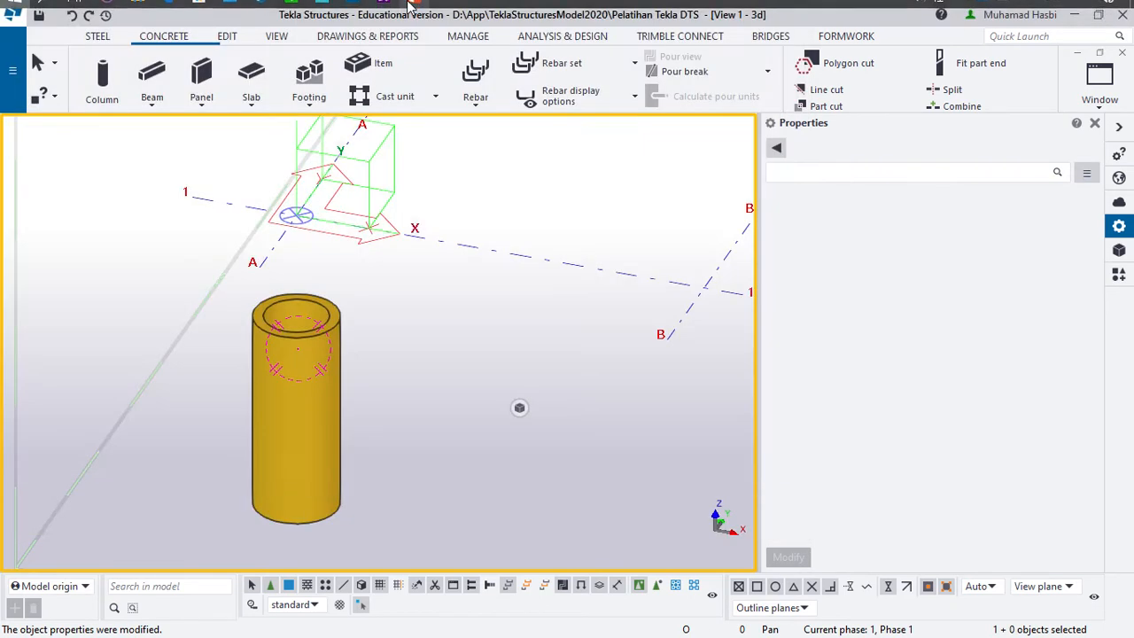
{"action": "left_click", "coordinate": [101, 78]}
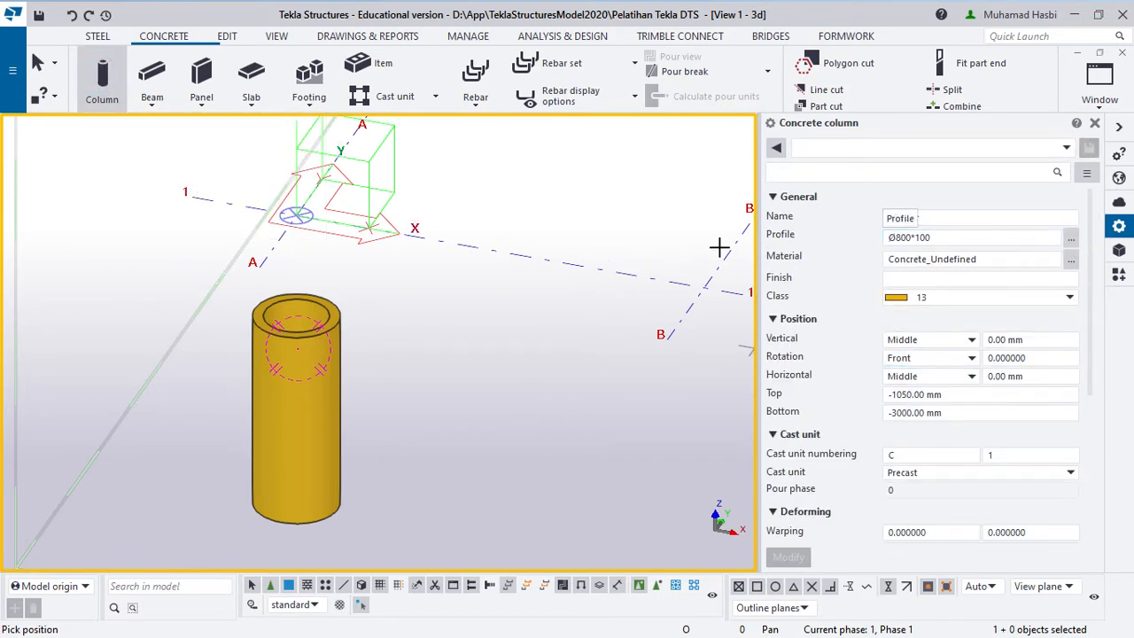
{"action": "key", "text": "Escape"}
Select the pile column and list its saved property presets, standard and PS Luar.
{"action": "left_click", "coordinate": [254, 430]}
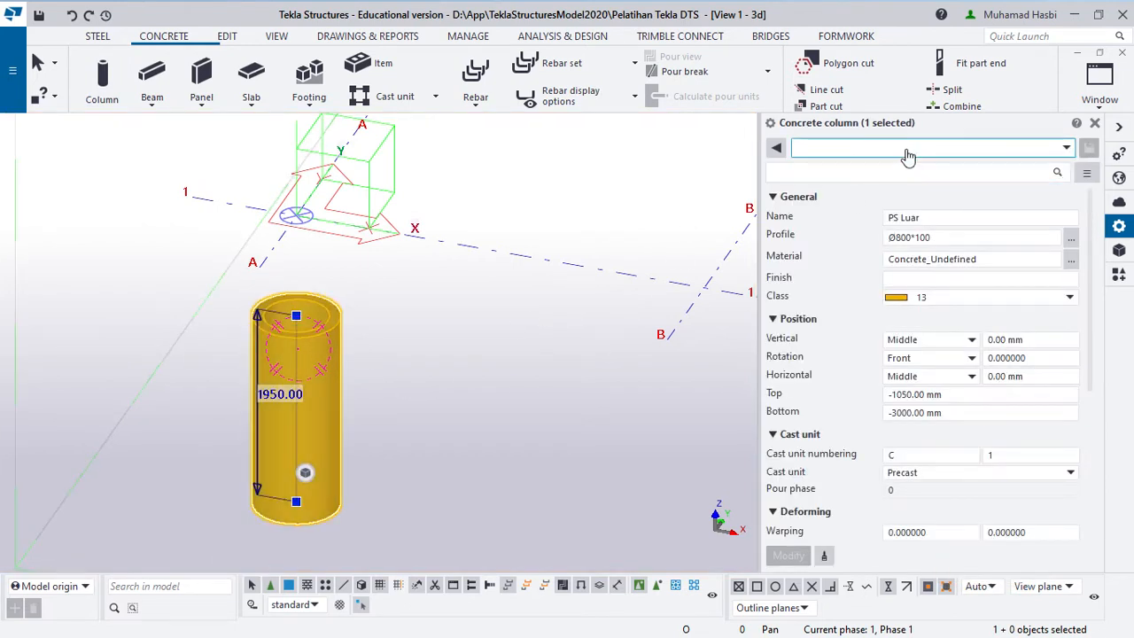
{"action": "left_click", "coordinate": [904, 147]}
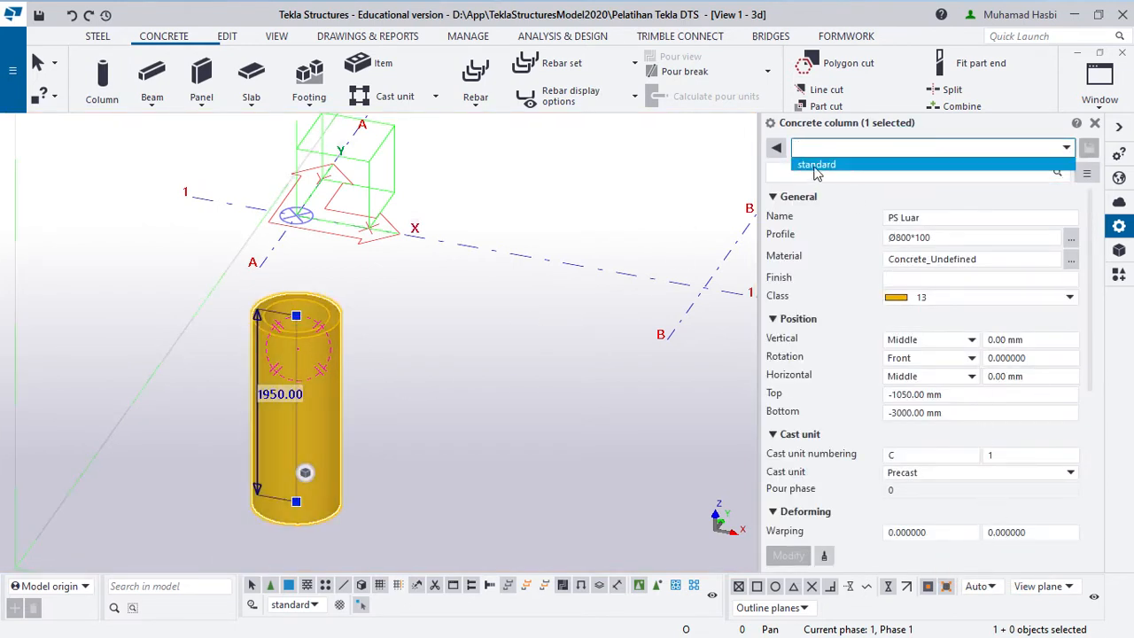
{"action": "type", "text": "PS"}
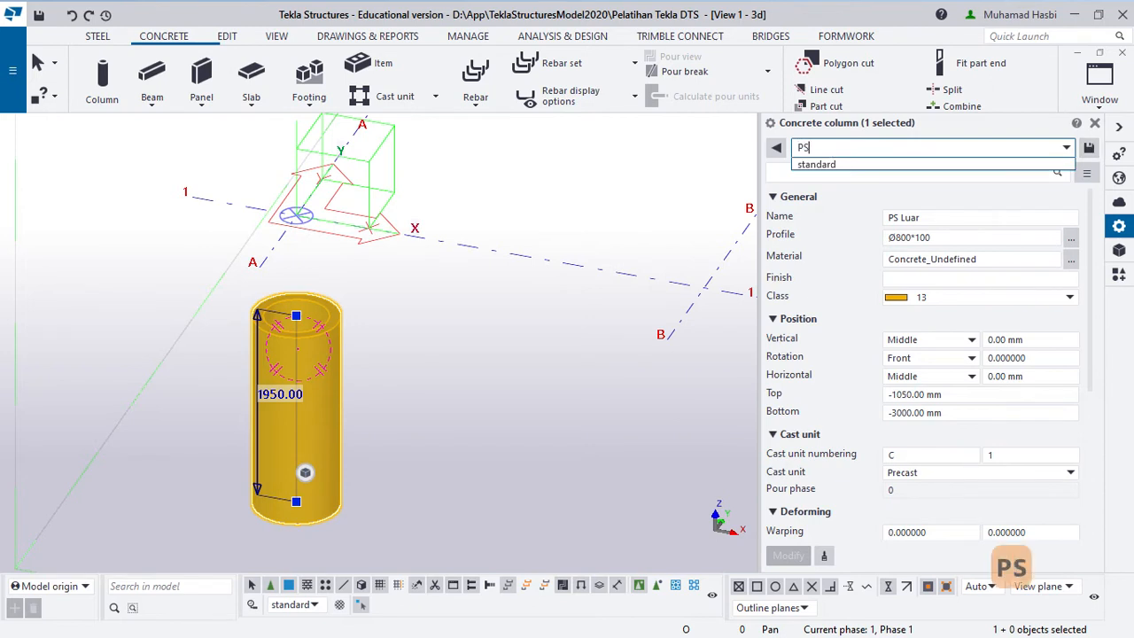
{"action": "type", "text": " Luar"}
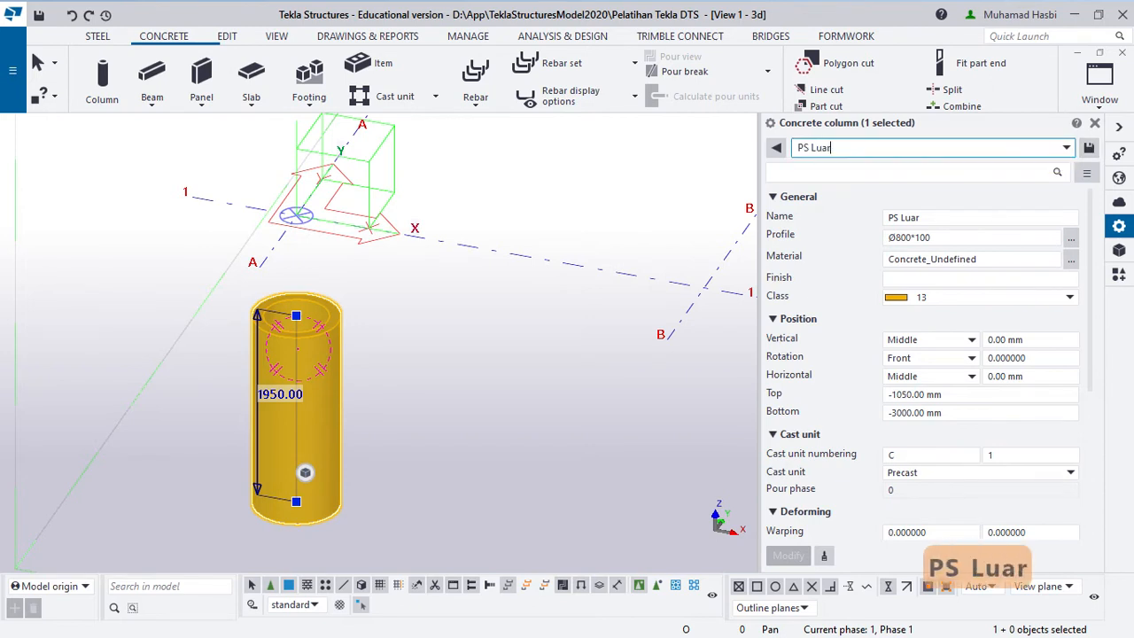
{"action": "scroll", "coordinate": [939, 381], "scroll_direction": "down", "scroll_amount": 3}
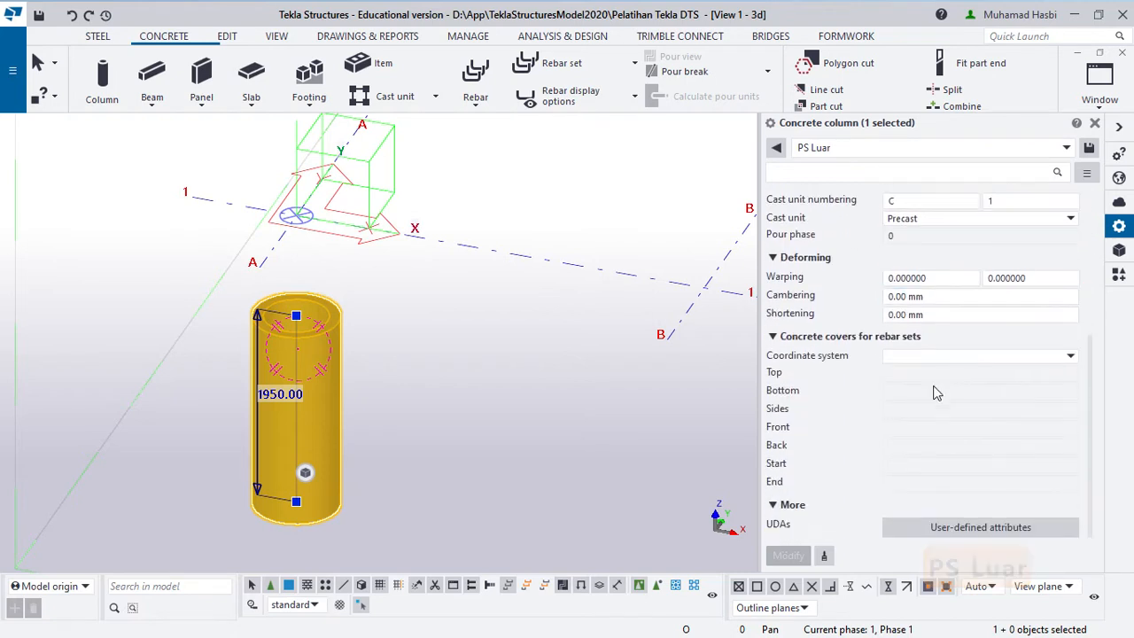
{"action": "scroll", "coordinate": [938, 365], "scroll_direction": "up", "scroll_amount": 3}
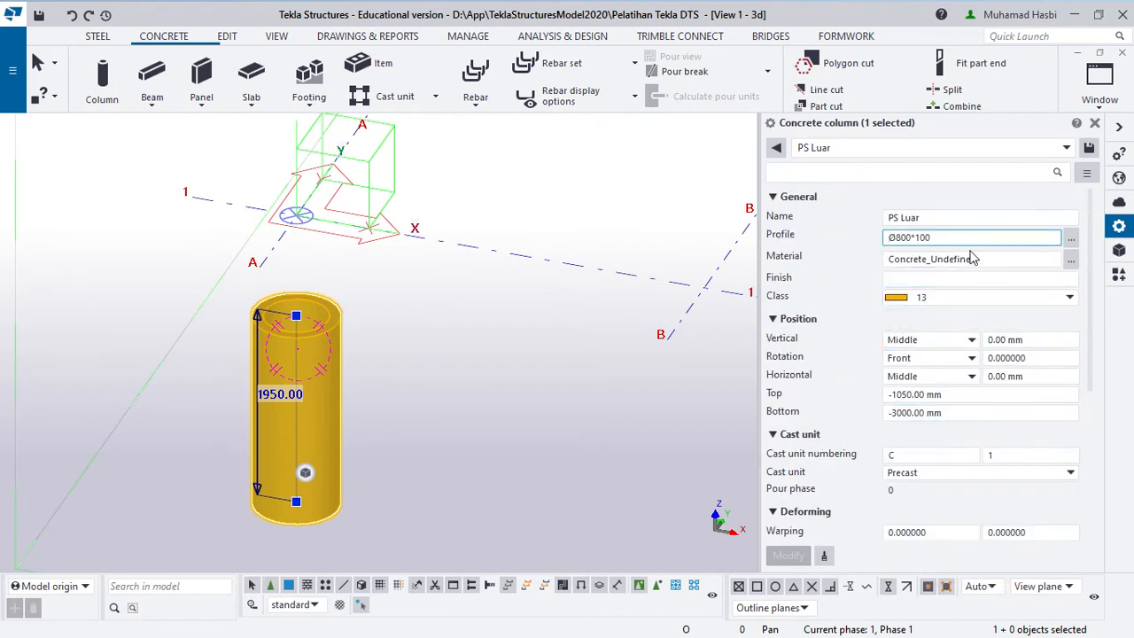
{"action": "scroll", "coordinate": [929, 383], "scroll_direction": "down", "scroll_amount": 1}
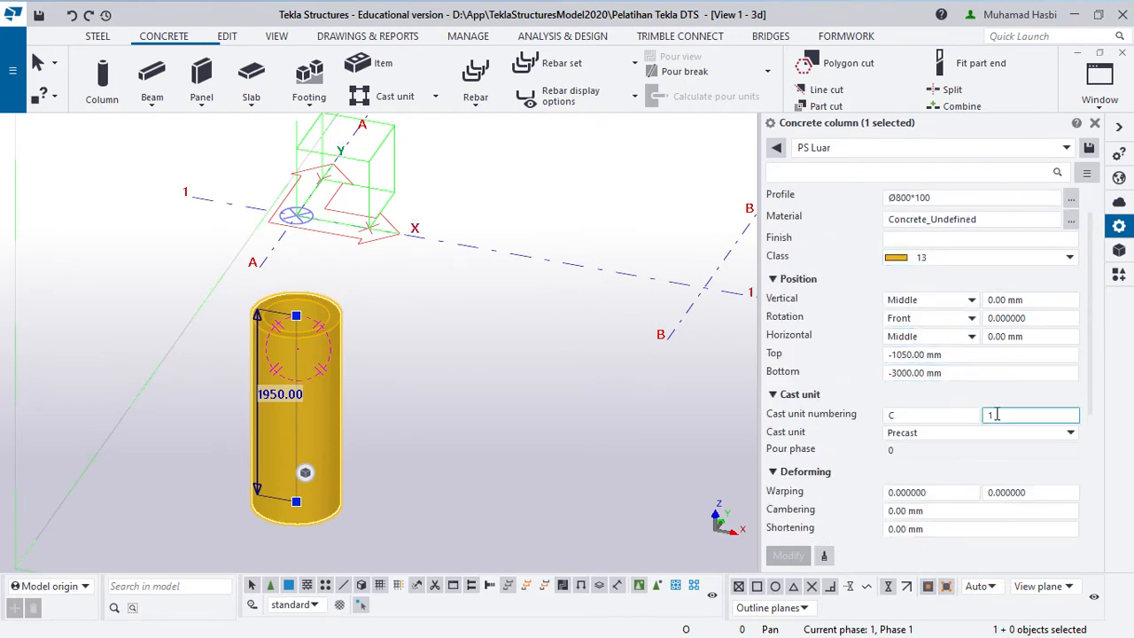
{"action": "scroll", "coordinate": [950, 346], "scroll_direction": "up", "scroll_amount": 1}
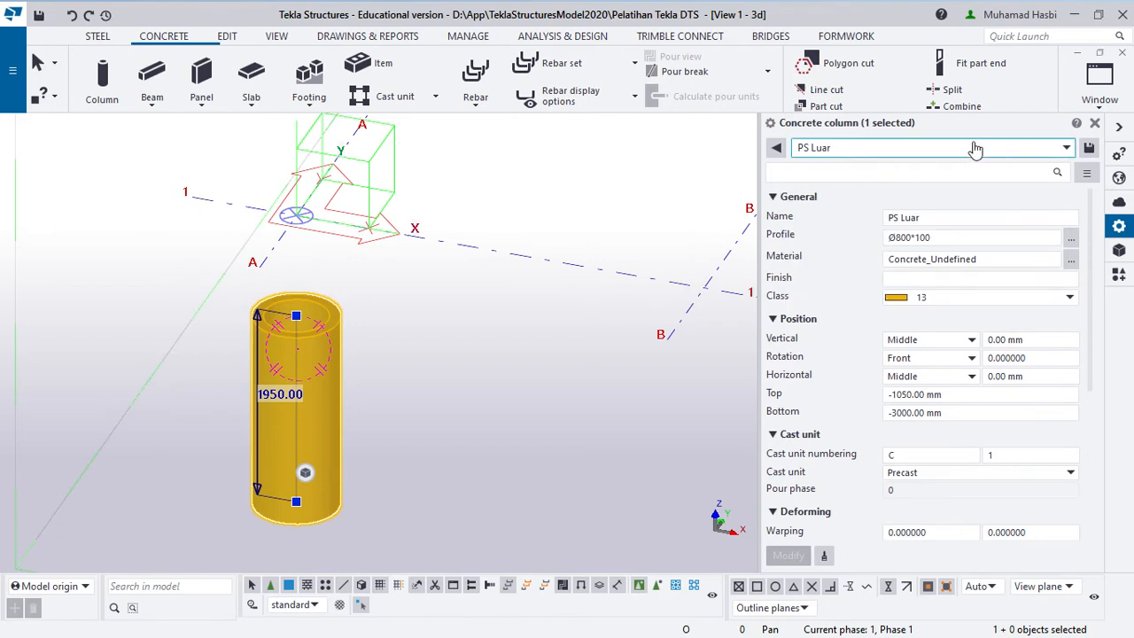
{"action": "left_click", "coordinate": [1066, 147]}
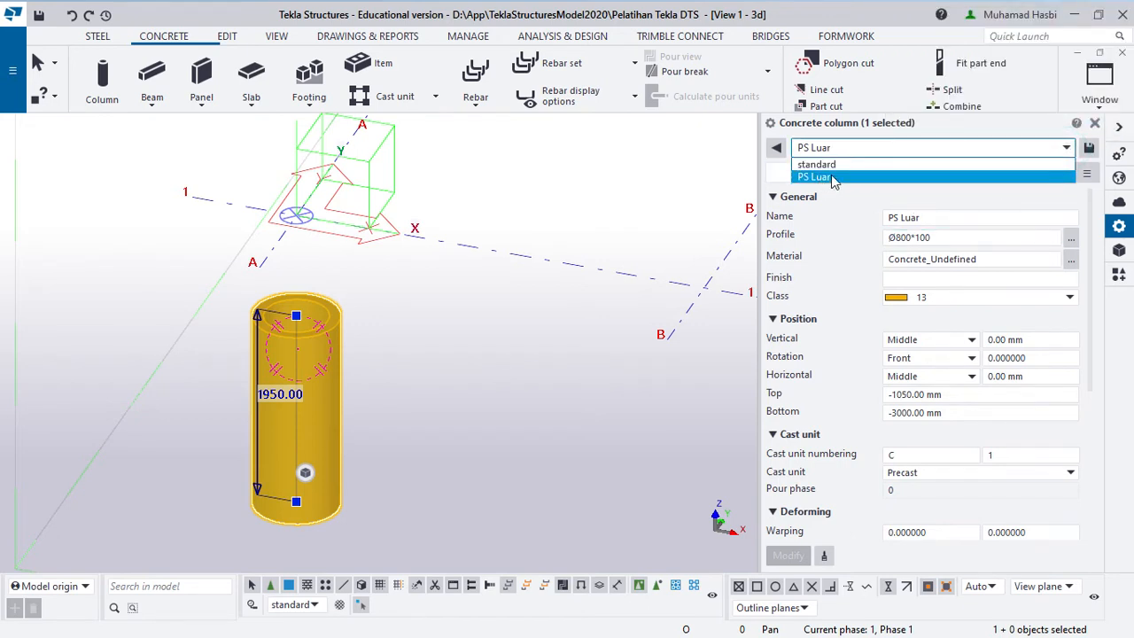
Rename the column from PS Luar to Beton siklop.
{"action": "key", "text": "Escape"}
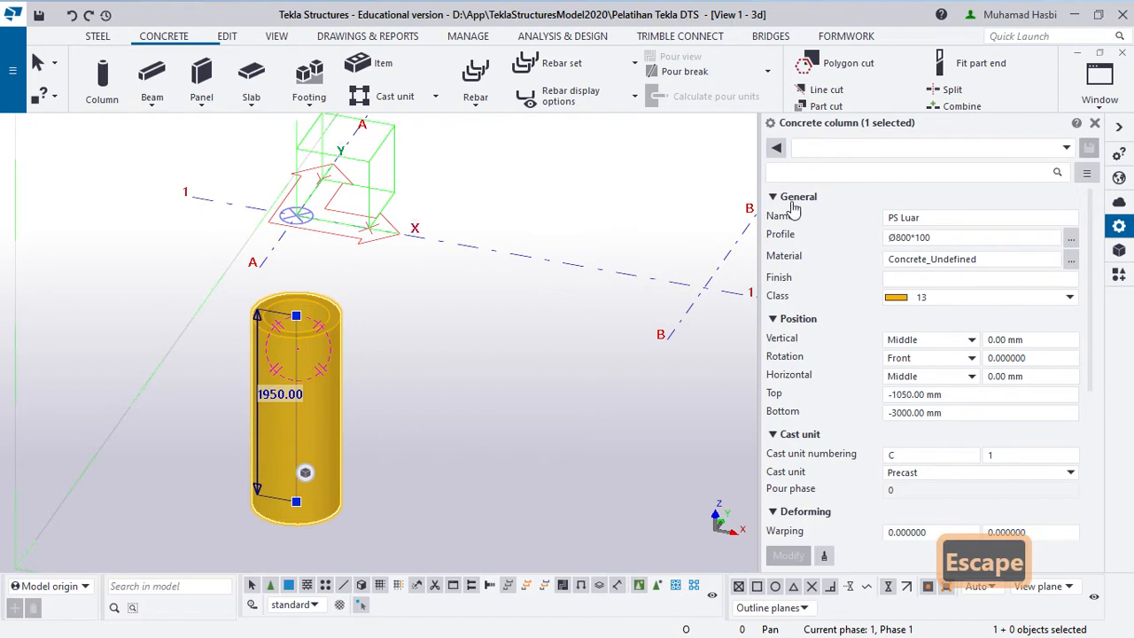
{"action": "left_click", "coordinate": [987, 218]}
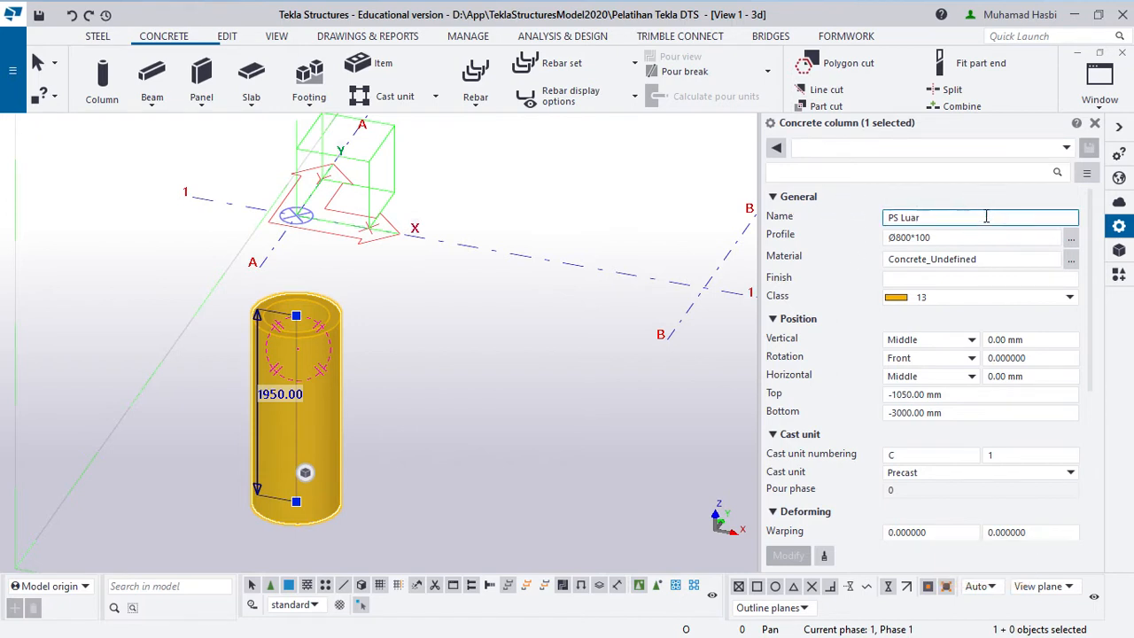
{"action": "key", "text": "BackSpace"}
{"action": "key", "text": "BackSpace"}
{"action": "key", "text": "BackSpace"}
{"action": "key", "text": "BackSpace"}
{"action": "key", "text": "BackSpace"}
{"action": "key", "text": "BackSpace"}
{"action": "key", "text": "BackSpace"}
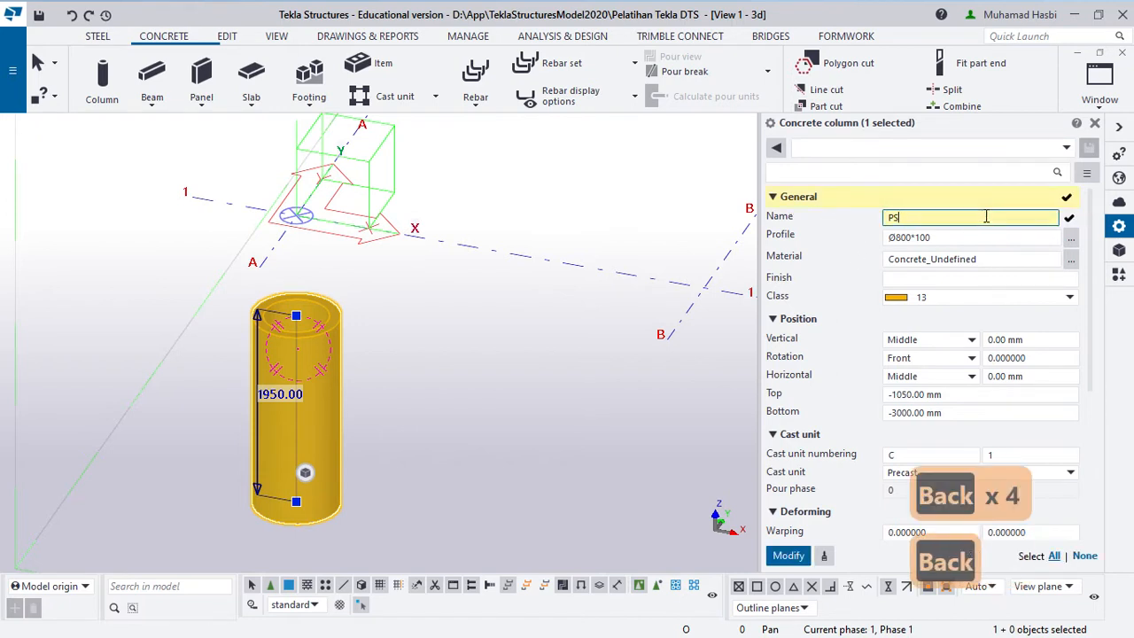
{"action": "type", "text": "Be"}
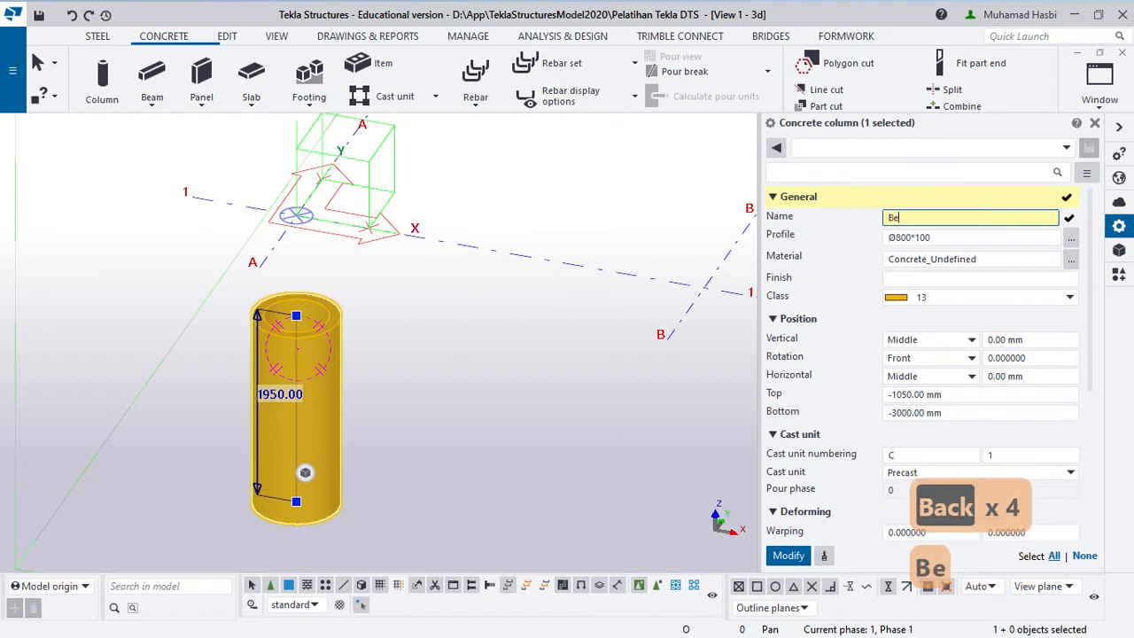
{"action": "type", "text": "ton siklop"}
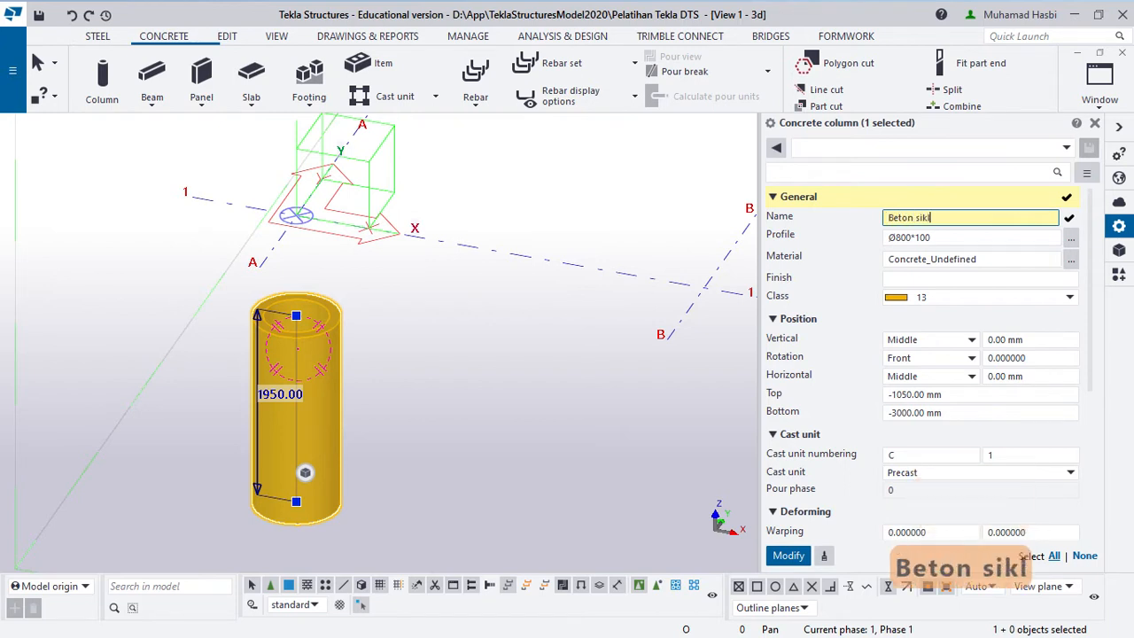
In the profile catalog, open the circular sections and try a 700 mm diameter.
{"action": "left_click", "coordinate": [1071, 237]}
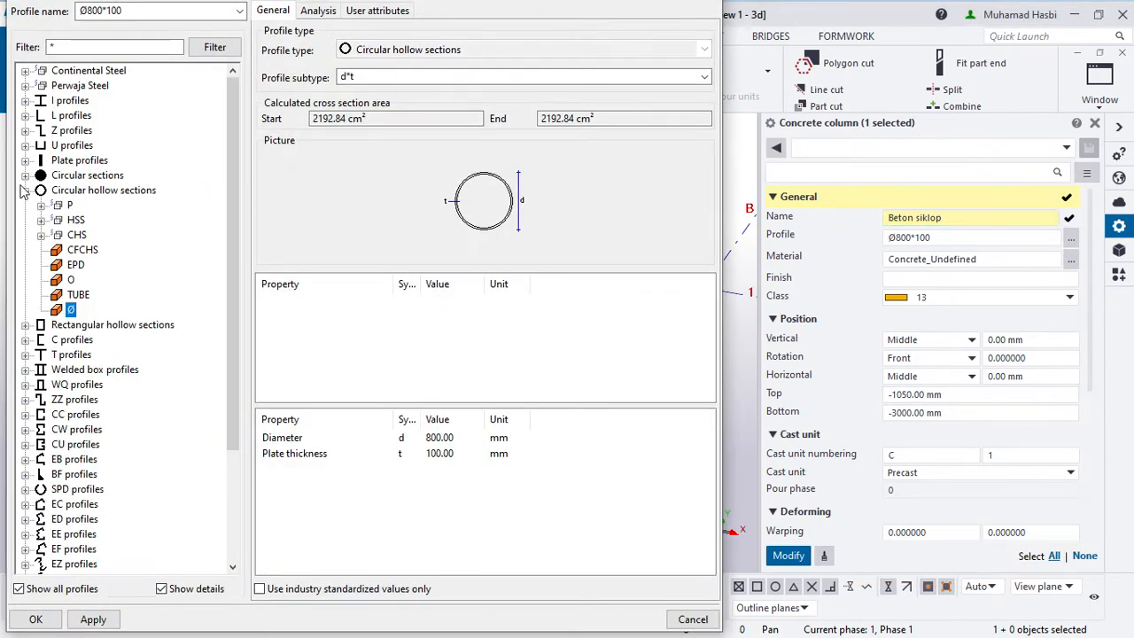
{"action": "left_click", "coordinate": [25, 190]}
{"action": "left_click", "coordinate": [39, 179]}
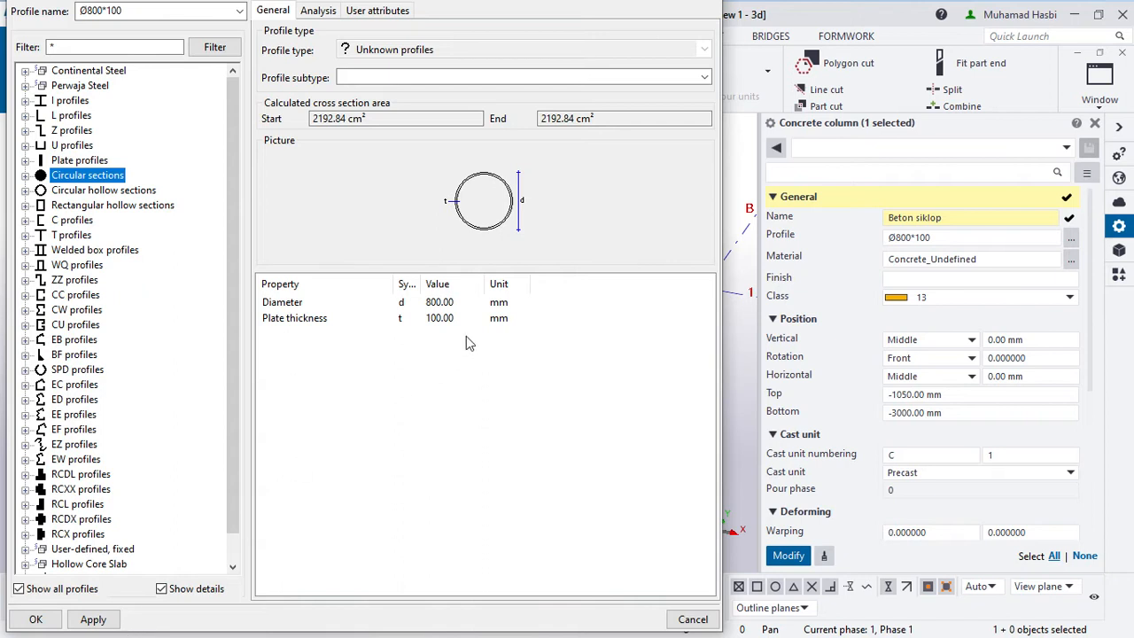
{"action": "left_click", "coordinate": [454, 303]}
{"action": "left_click", "coordinate": [467, 303]}
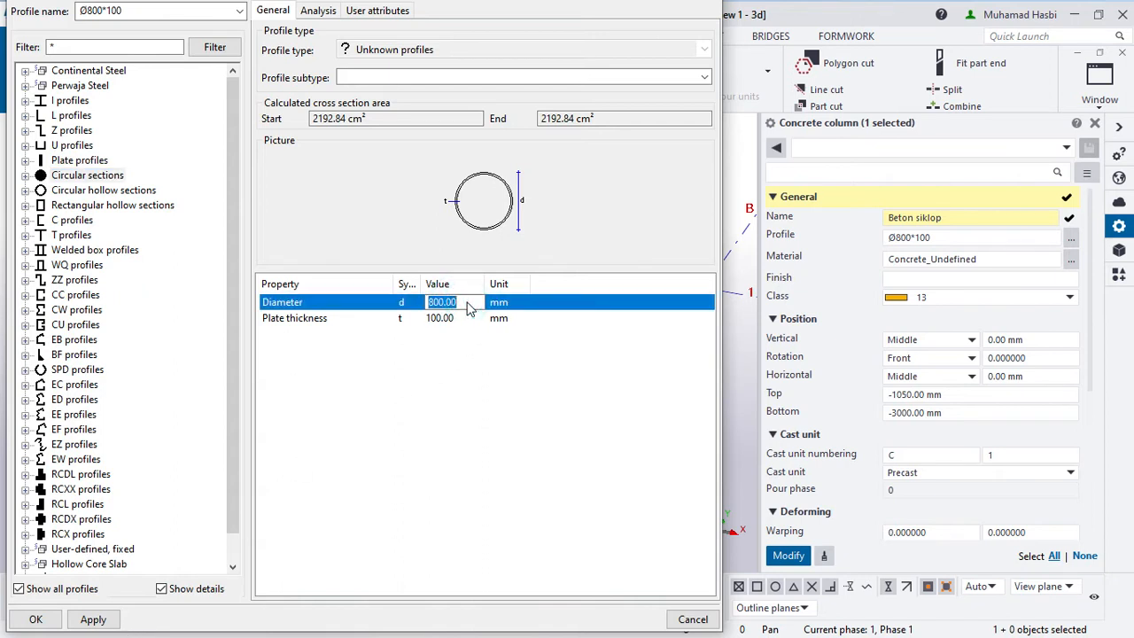
{"action": "type", "text": "700"}
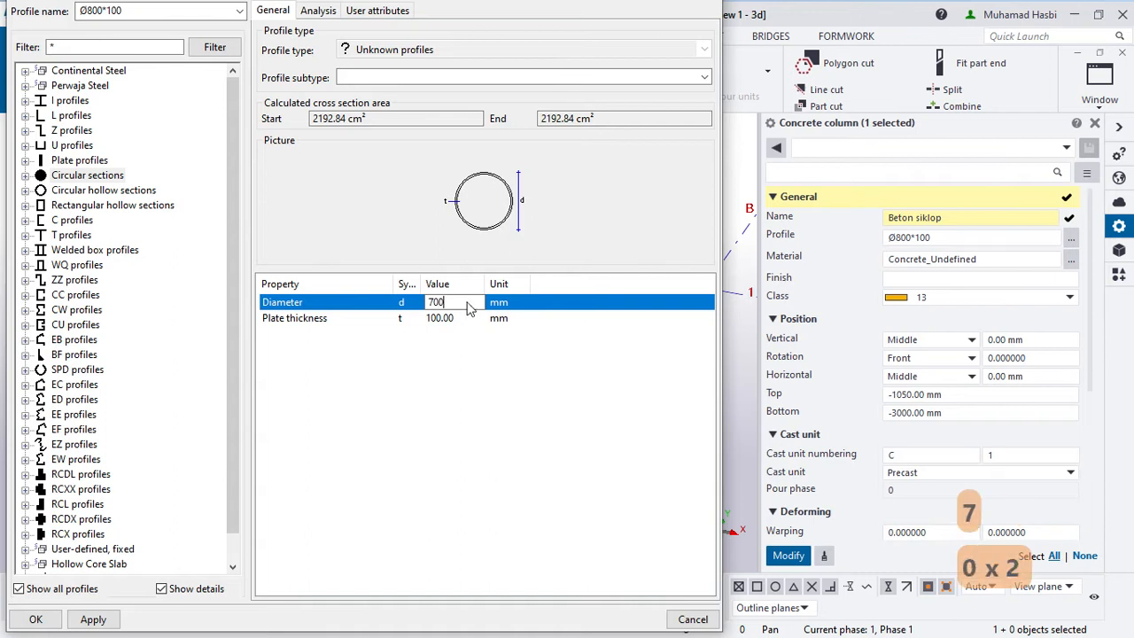
{"action": "key", "text": "Tab"}
{"action": "key", "text": "Tab"}
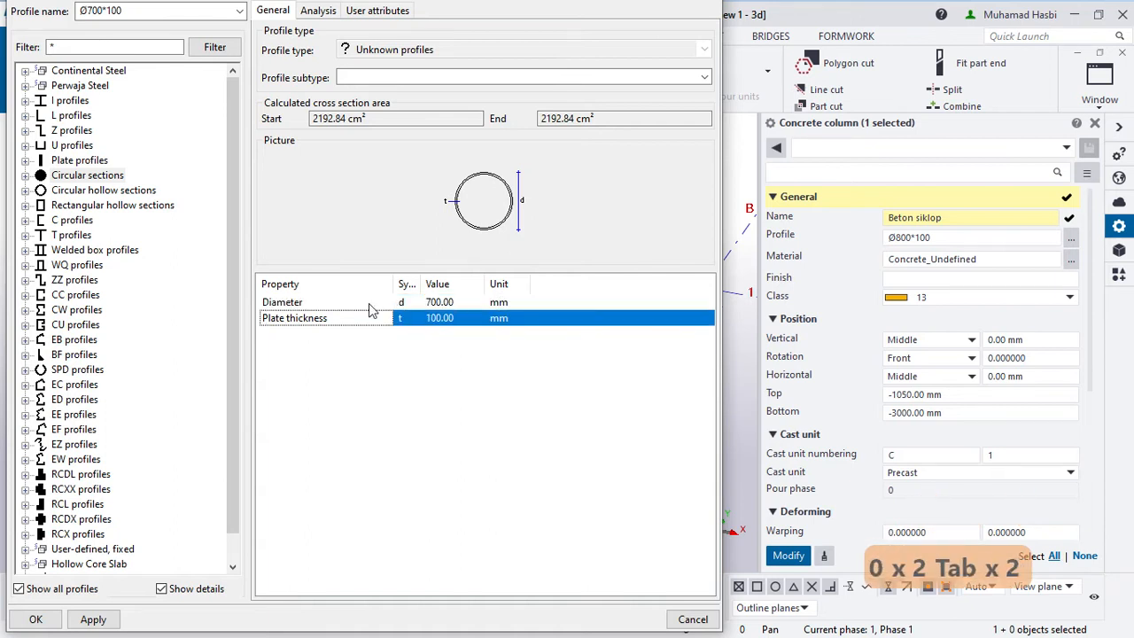
Choose the solid round D profile with a 600 mm diameter and confirm it.
{"action": "left_click", "coordinate": [25, 175]}
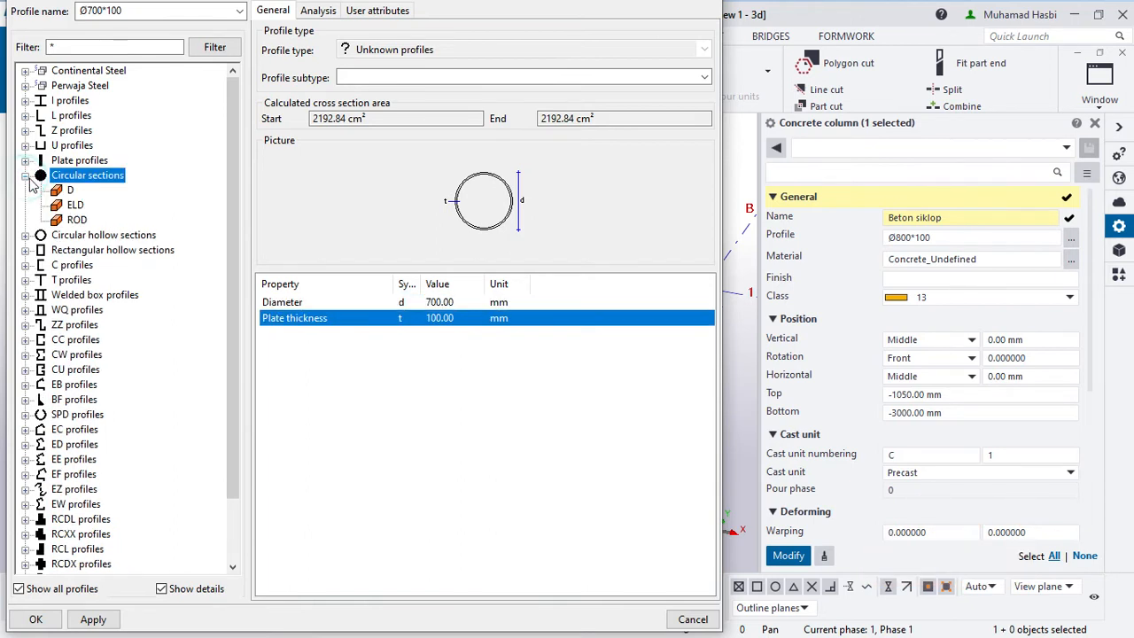
{"action": "left_click", "coordinate": [71, 189]}
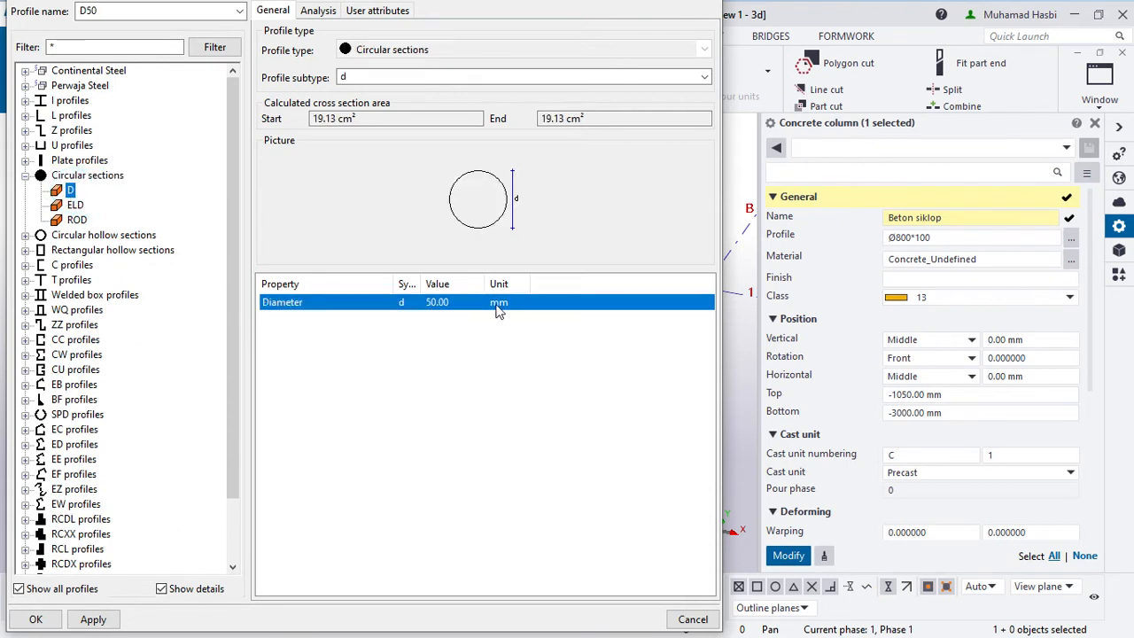
{"action": "left_click", "coordinate": [436, 303]}
{"action": "left_click", "coordinate": [455, 299]}
{"action": "left_click_drag", "start_coordinate": [459, 299], "coordinate": [367, 306]}
{"action": "type", "text": "7"}
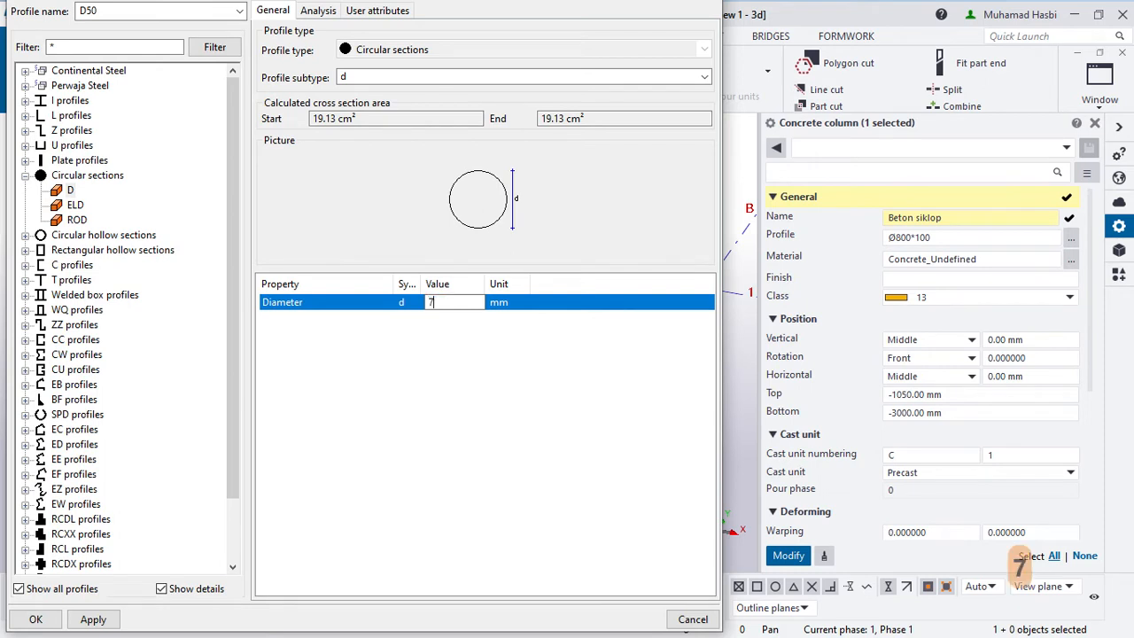
{"action": "type", "text": "0"}
{"action": "key", "text": "BackSpace"}
{"action": "key", "text": "BackSpace"}
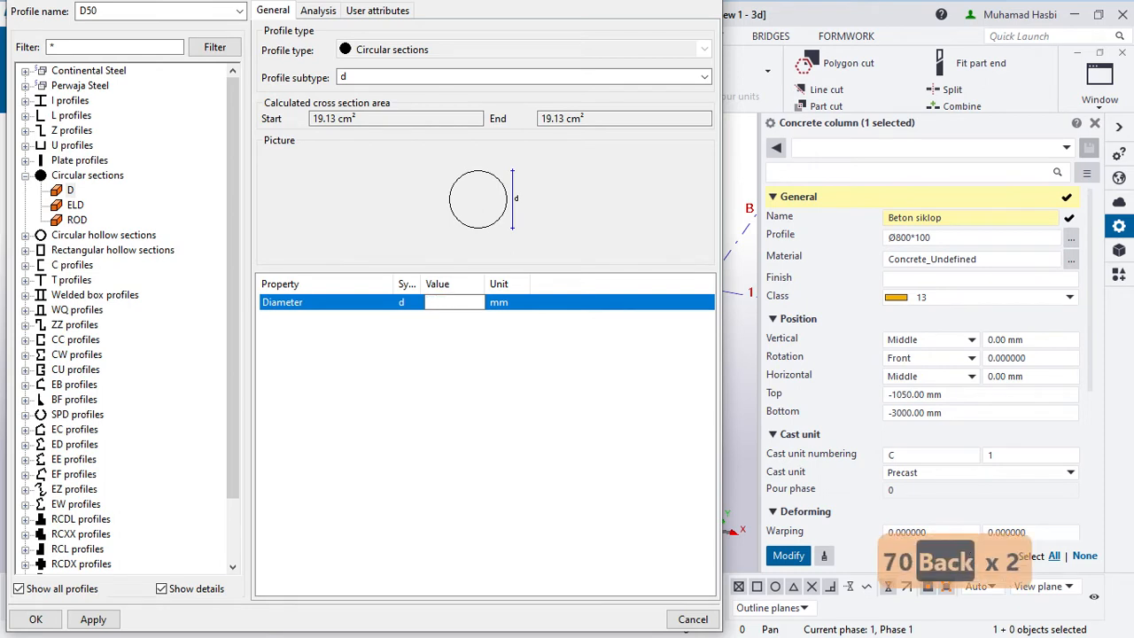
{"action": "type", "text": "6"}
{"action": "key", "text": "BackSpace"}
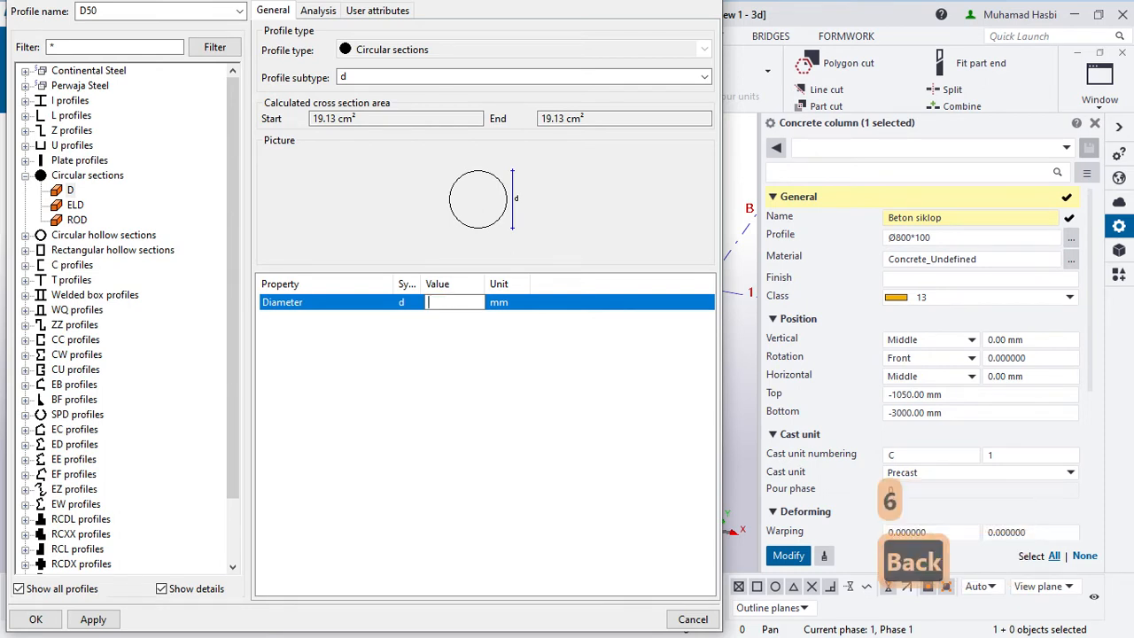
{"action": "type", "text": "600"}
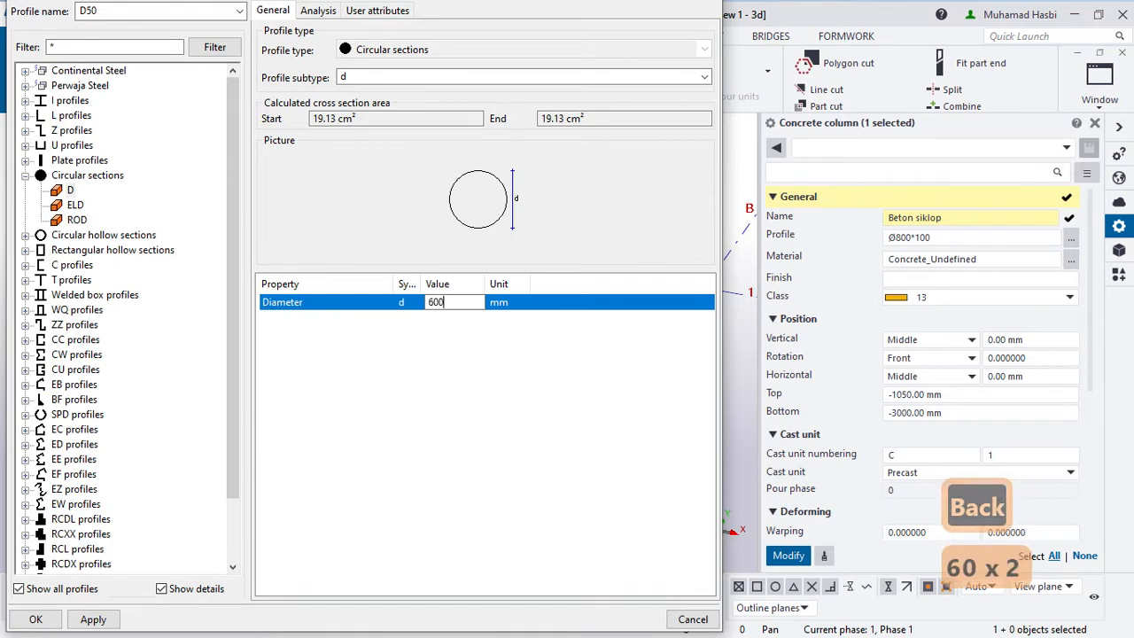
{"action": "left_click", "coordinate": [93, 619]}
{"action": "left_click", "coordinate": [35, 619]}
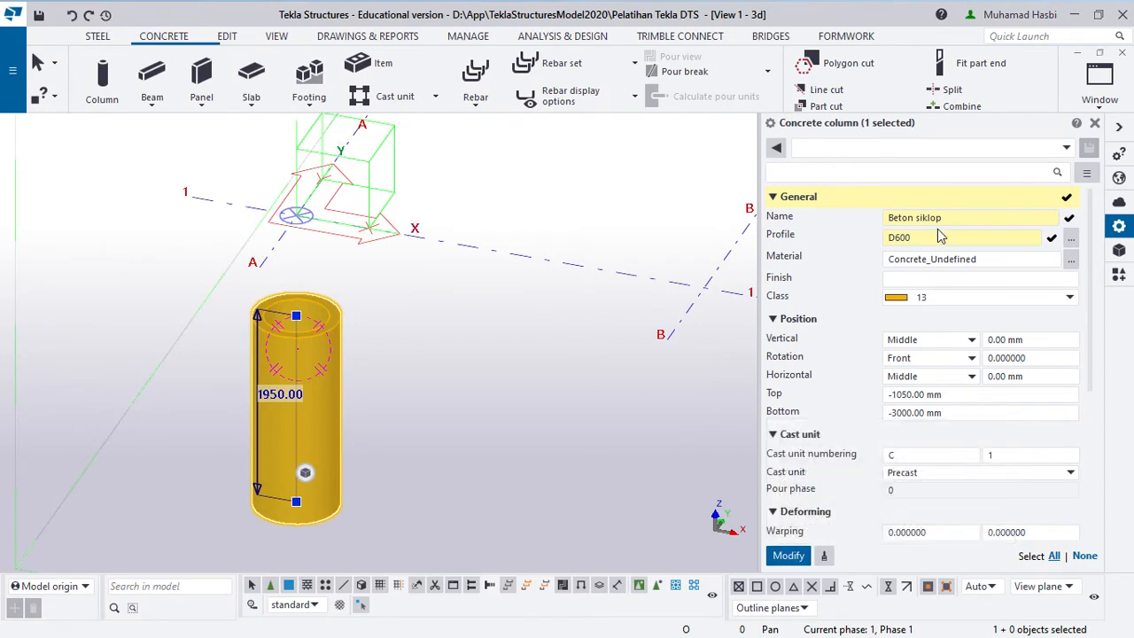
Cancel the column edit, deselect the pile, reframe the view and start a new concrete column.
{"action": "key", "text": "Escape"}
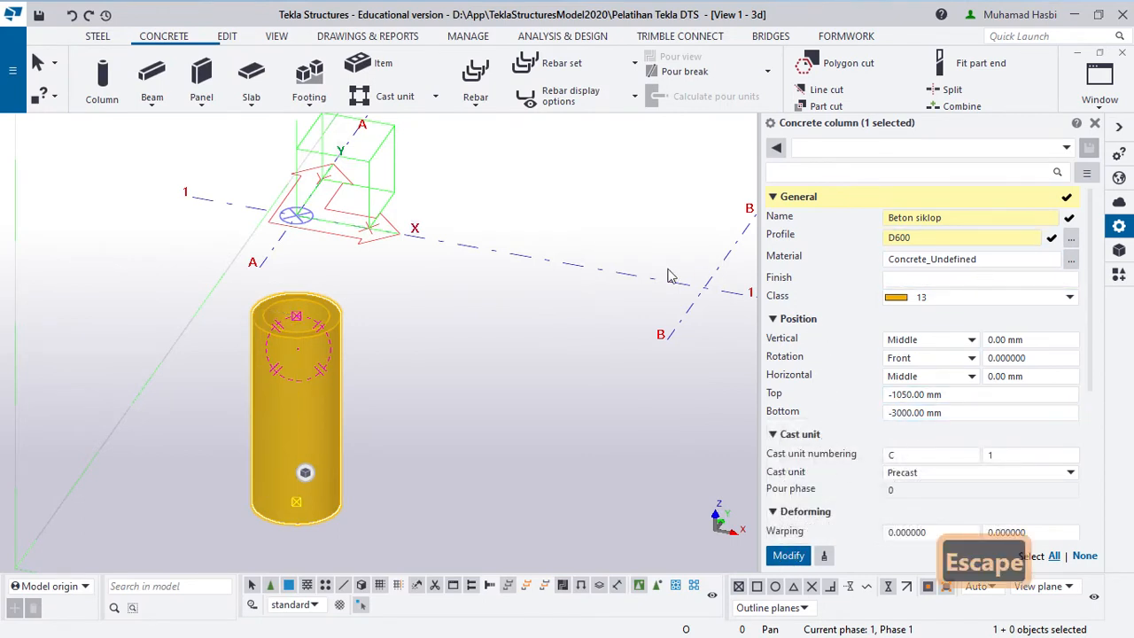
{"action": "left_click", "coordinate": [505, 373]}
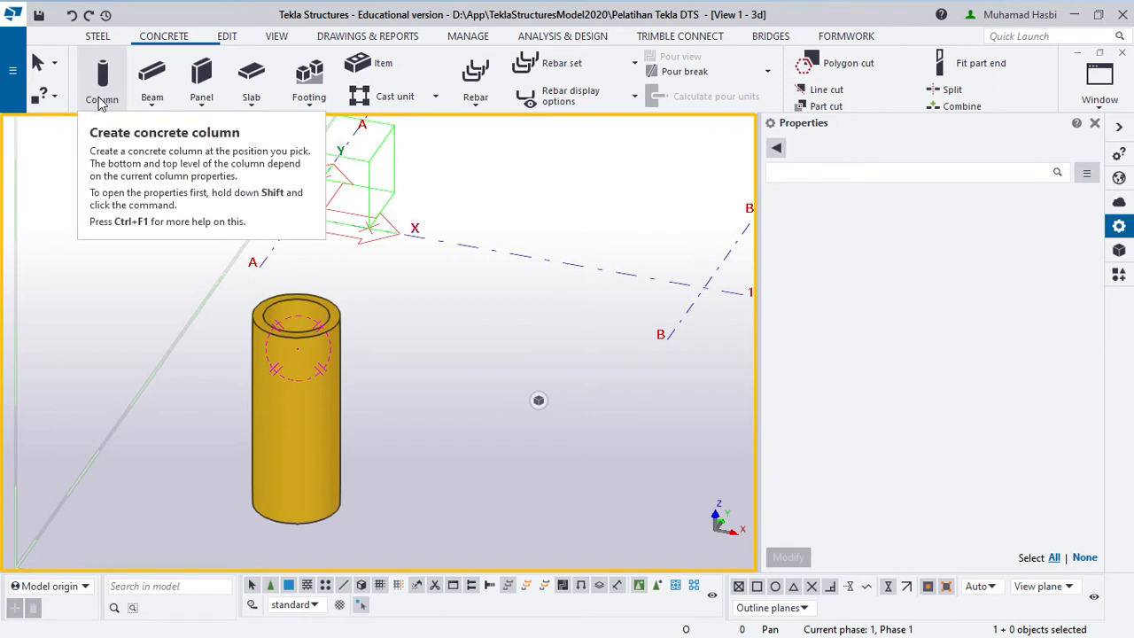
{"action": "scroll", "coordinate": [396, 273], "scroll_direction": "down", "scroll_amount": 2}
{"action": "middle_click_drag", "start_coordinate": [396, 274], "coordinate": [376, 296]}
{"action": "scroll", "coordinate": [375, 298], "scroll_direction": "up", "scroll_amount": 2}
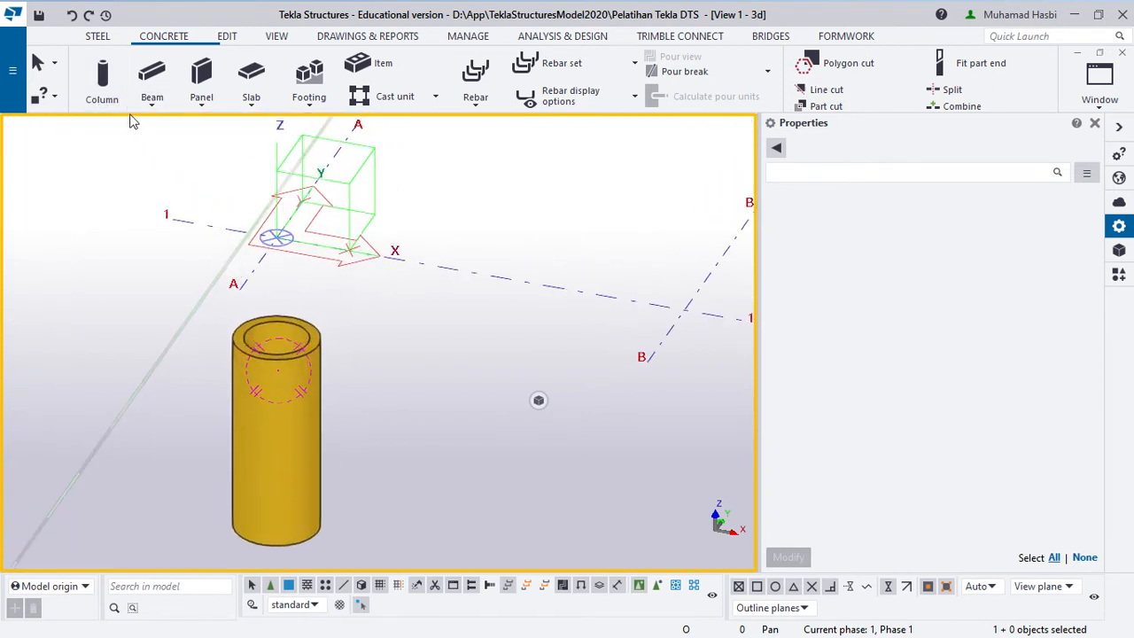
{"action": "scroll", "coordinate": [356, 333], "scroll_direction": "down", "scroll_amount": 1}
{"action": "scroll", "coordinate": [356, 331], "scroll_direction": "up", "scroll_amount": 1}
{"action": "scroll", "coordinate": [356, 331], "scroll_direction": "down", "scroll_amount": 2}
{"action": "scroll", "coordinate": [357, 331], "scroll_direction": "up", "scroll_amount": 2}
{"action": "middle_click_drag", "start_coordinate": [352, 334], "coordinate": [346, 326]}
{"action": "scroll", "coordinate": [346, 326], "scroll_direction": "up", "scroll_amount": 3}
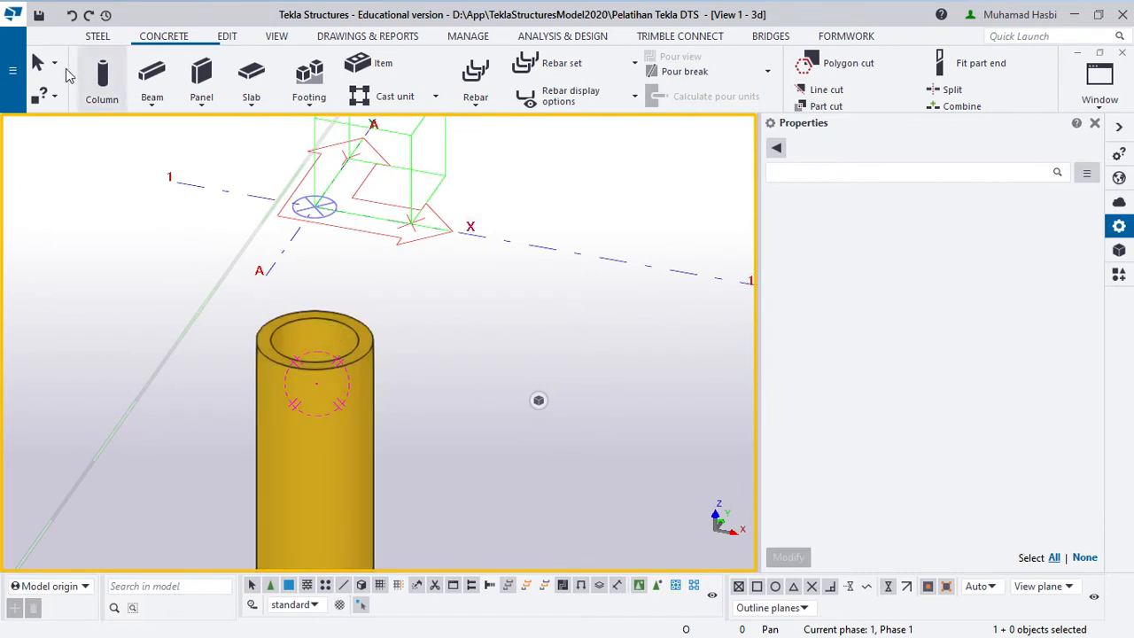
{"action": "left_click", "coordinate": [105, 94]}
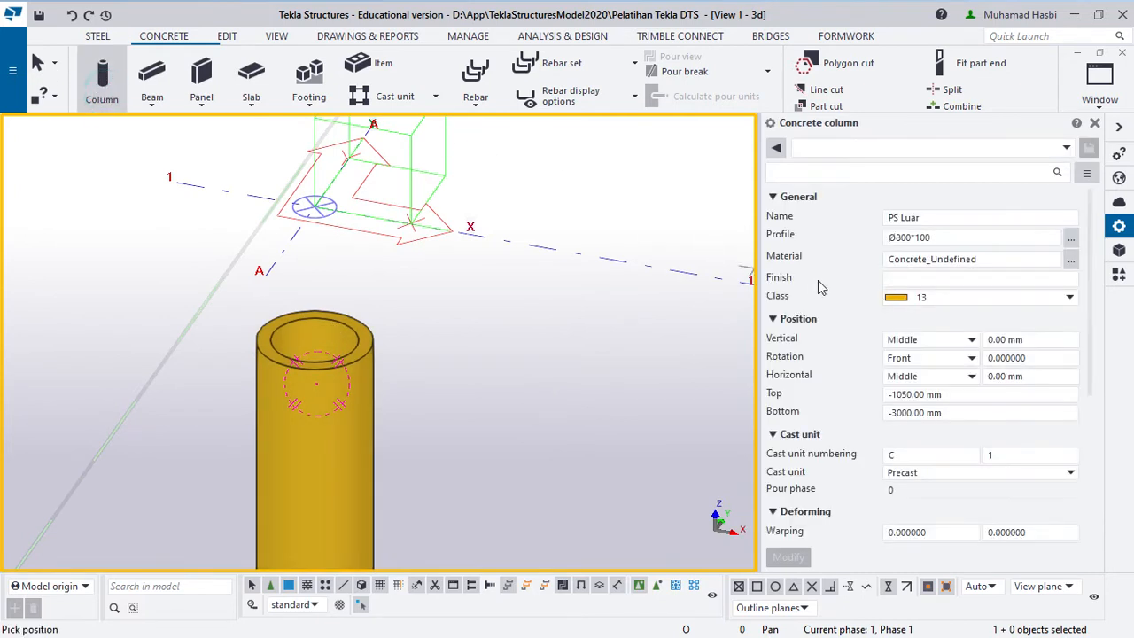
Name the new concrete column Beton siklop in place of PS Luar.
{"action": "left_click", "coordinate": [931, 217]}
{"action": "double_click", "coordinate": [931, 217]}
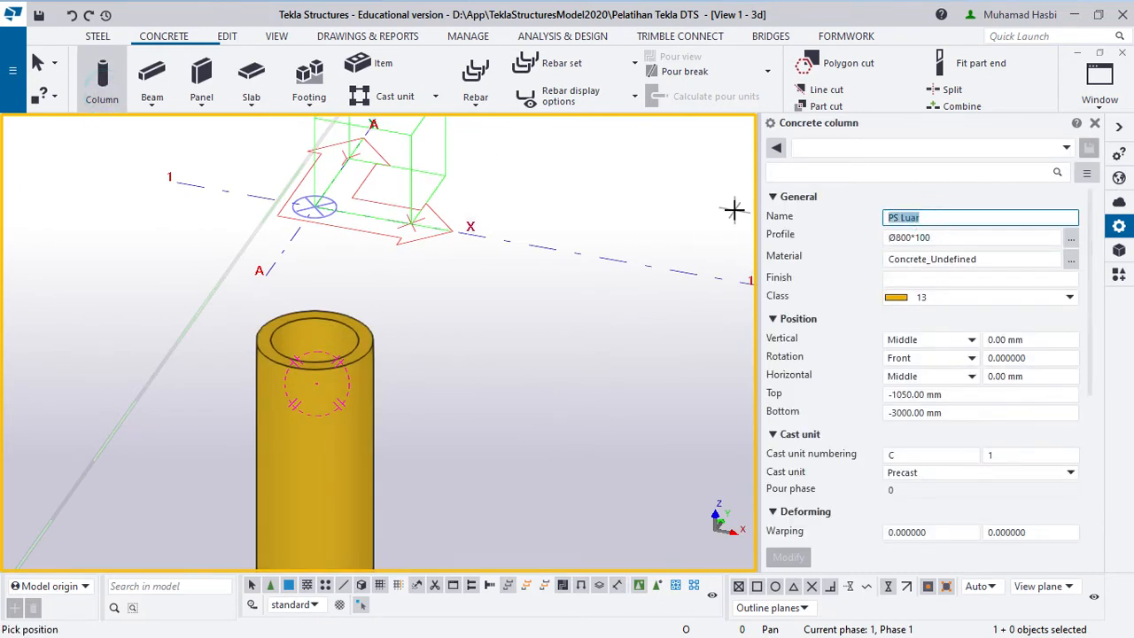
{"action": "type", "text": "Beto"}
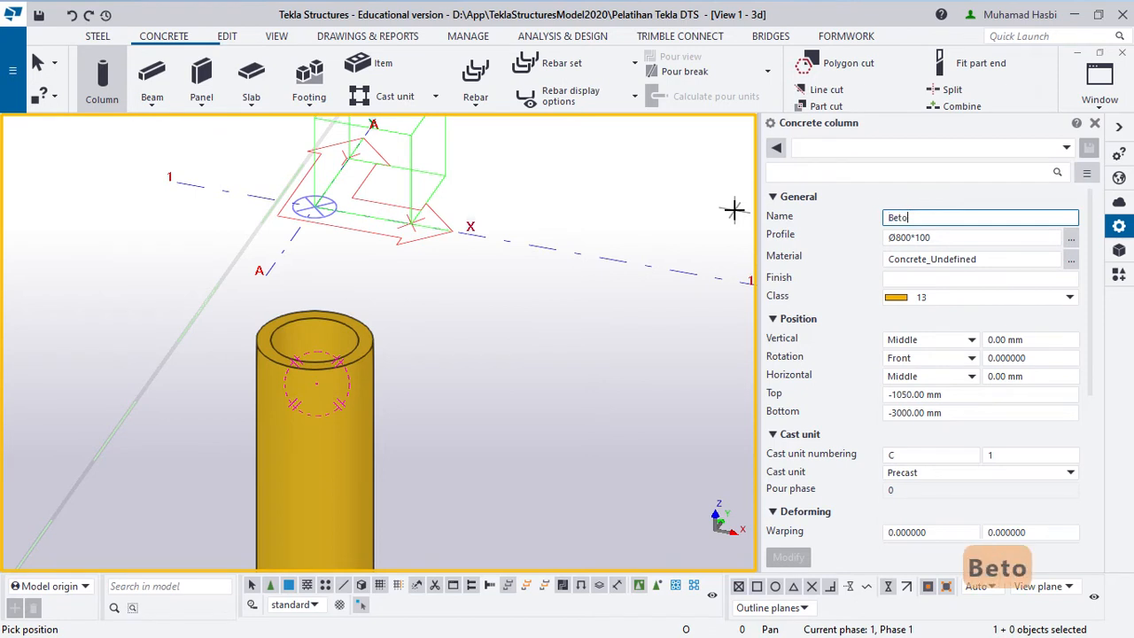
{"action": "type", "text": "n siklop"}
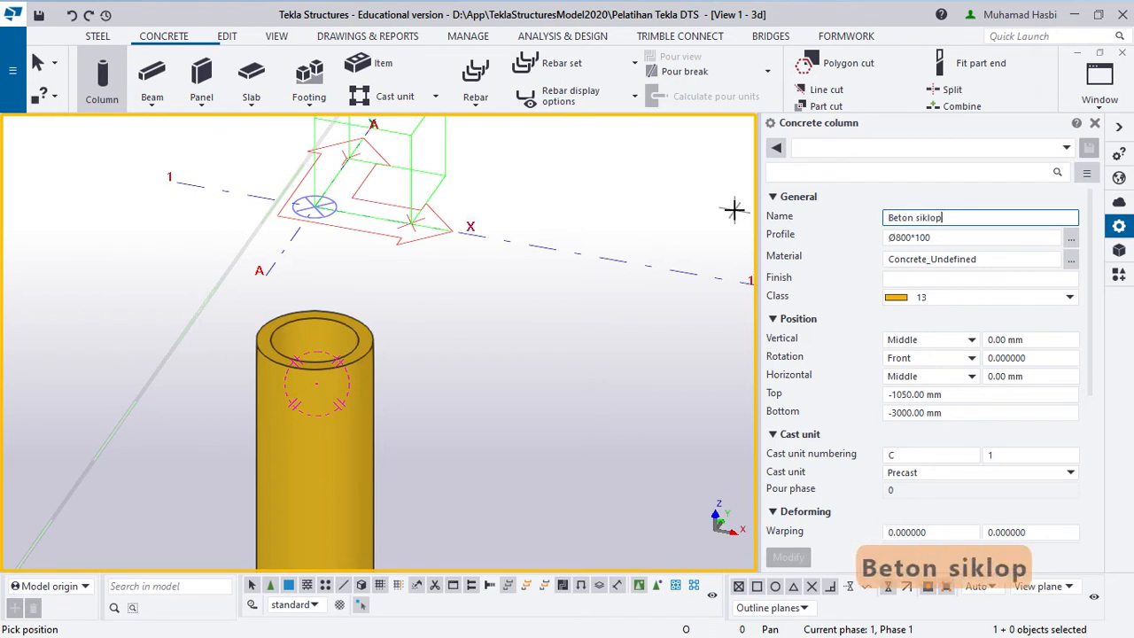
{"action": "key", "text": "Tab"}
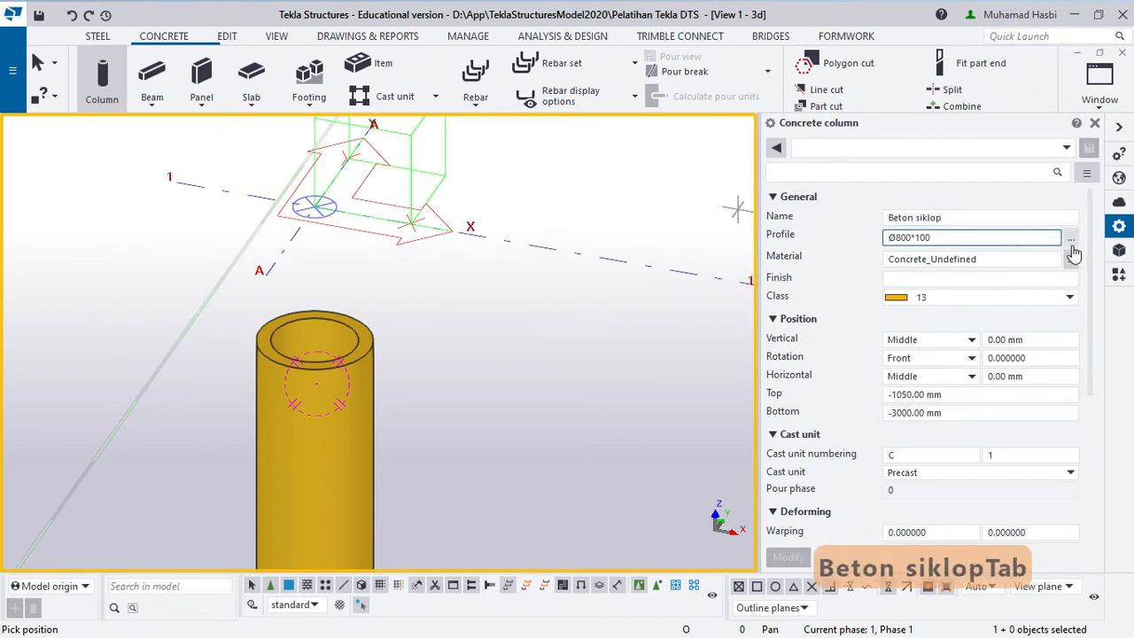
Pick the solid round D50 profile from the catalog, then retype its size as 600.
{"action": "left_click", "coordinate": [1071, 242]}
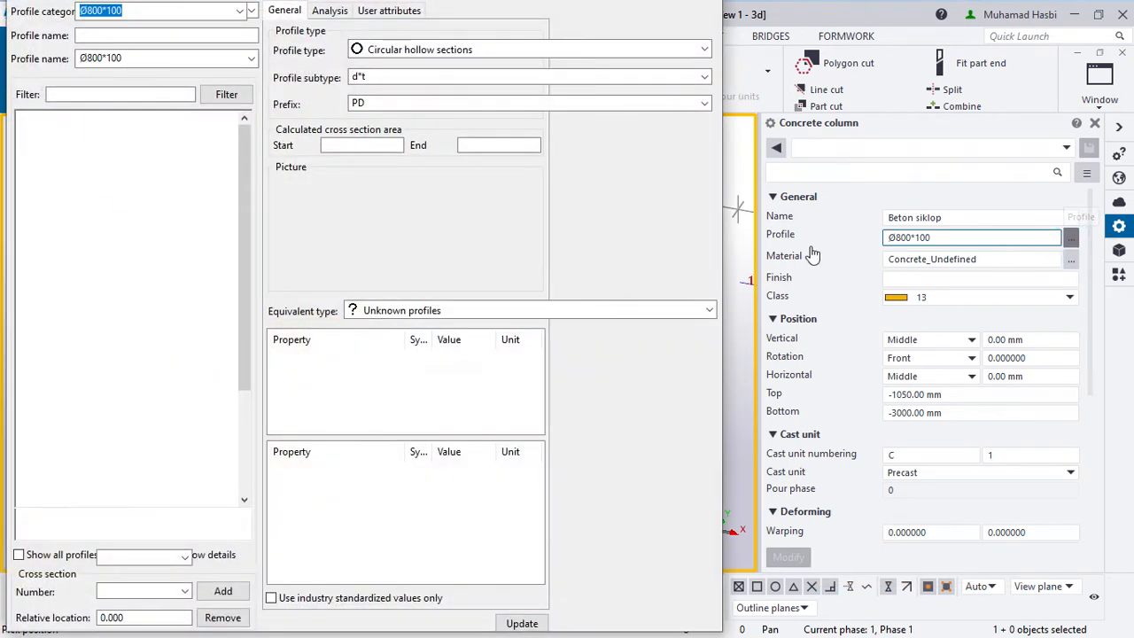
{"action": "left_click", "coordinate": [25, 190]}
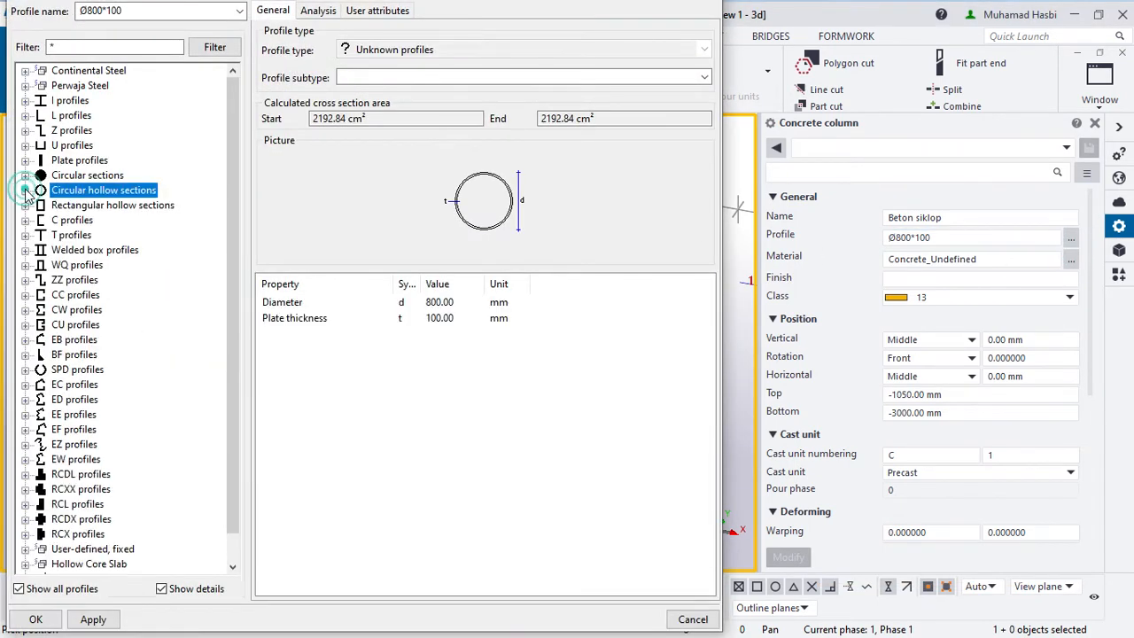
{"action": "left_click", "coordinate": [55, 179]}
{"action": "left_click", "coordinate": [25, 176]}
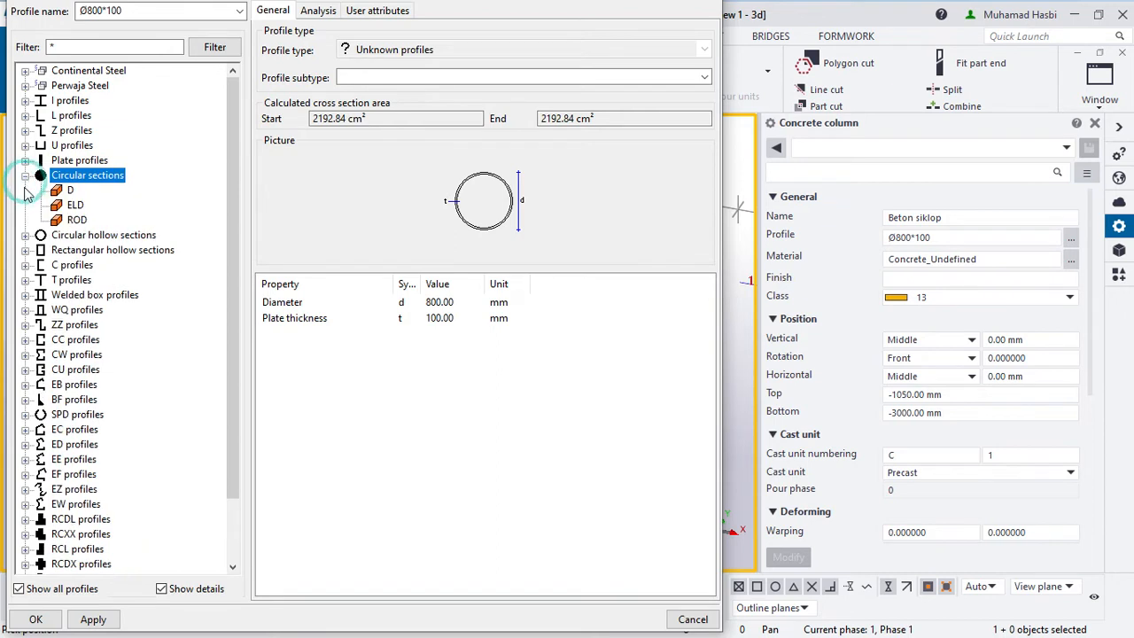
{"action": "left_click", "coordinate": [70, 191]}
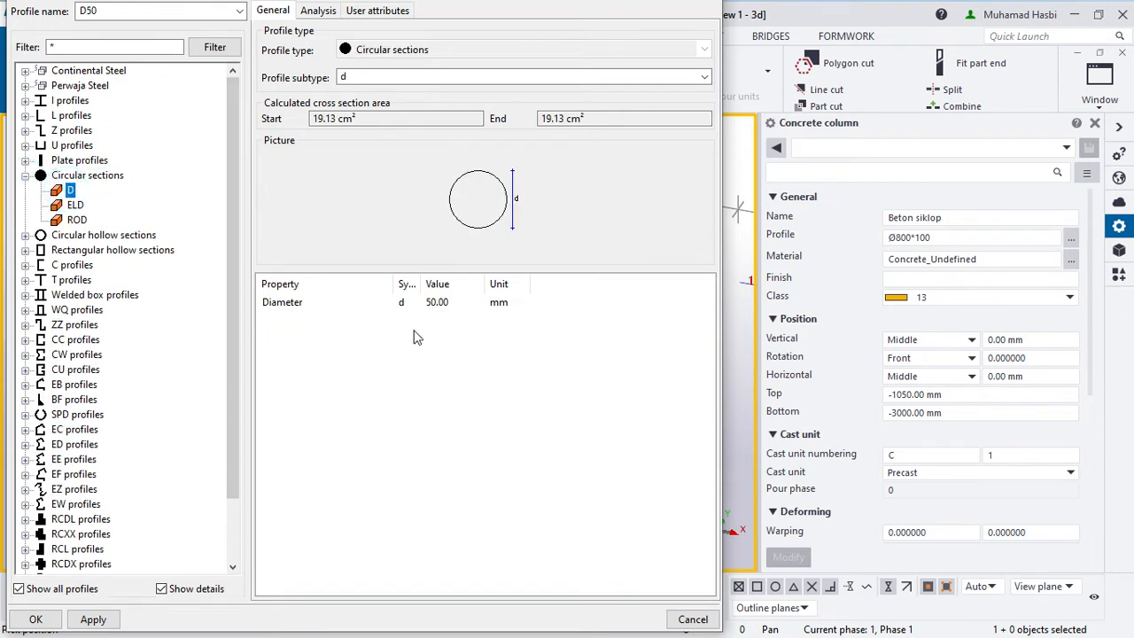
{"action": "left_click", "coordinate": [93, 619]}
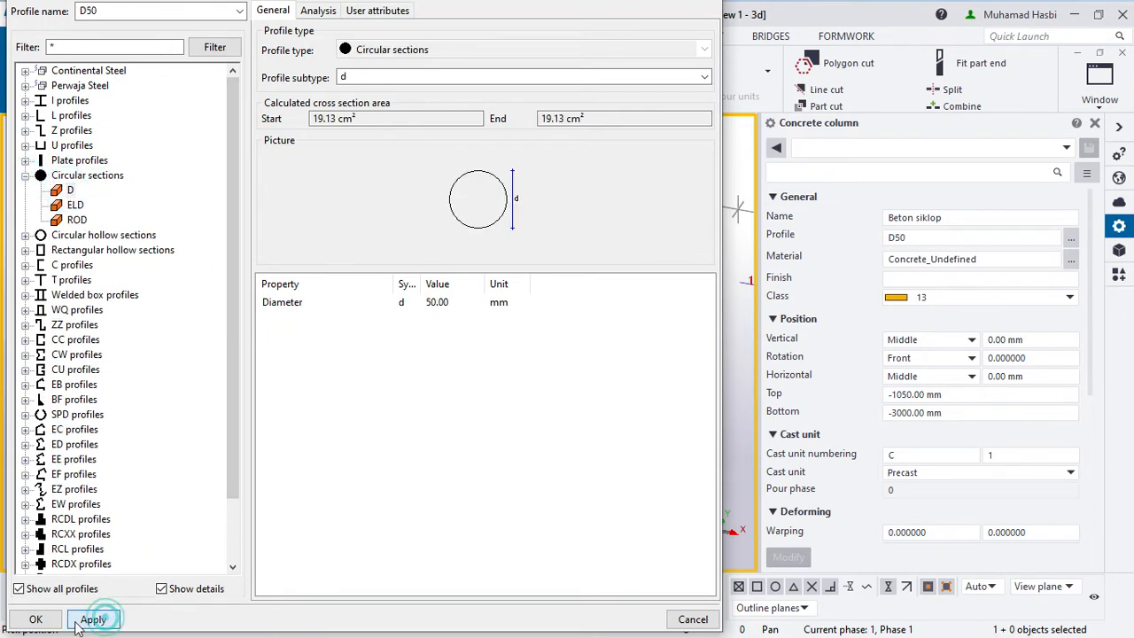
{"action": "left_click", "coordinate": [33, 618]}
{"action": "left_click", "coordinate": [966, 238]}
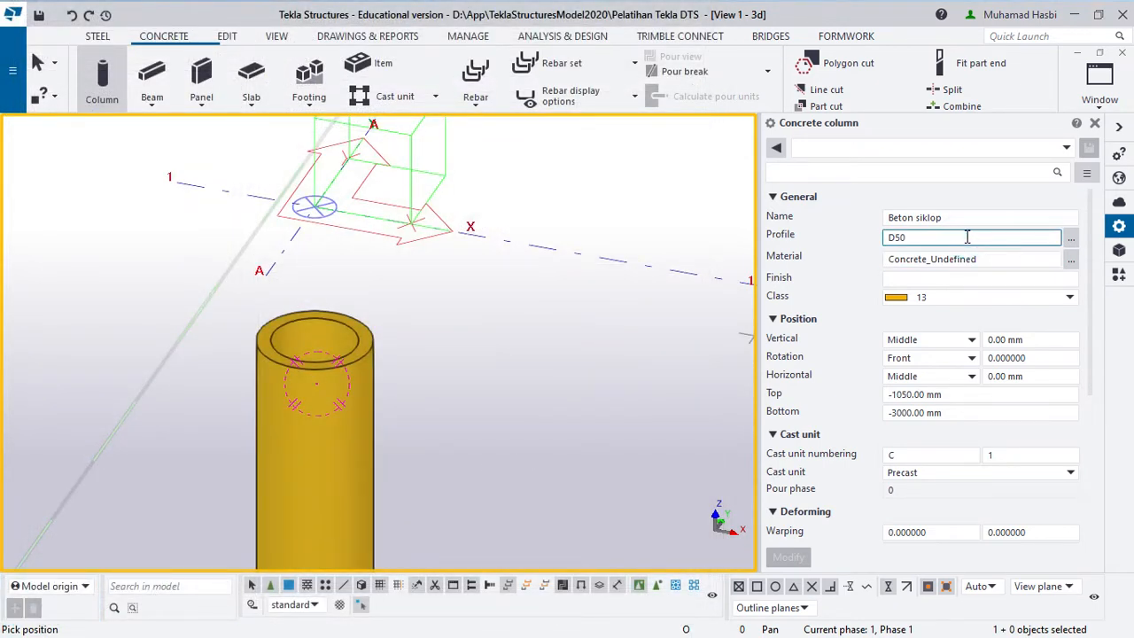
{"action": "key", "text": "BackSpace"}
{"action": "key", "text": "BackSpace"}
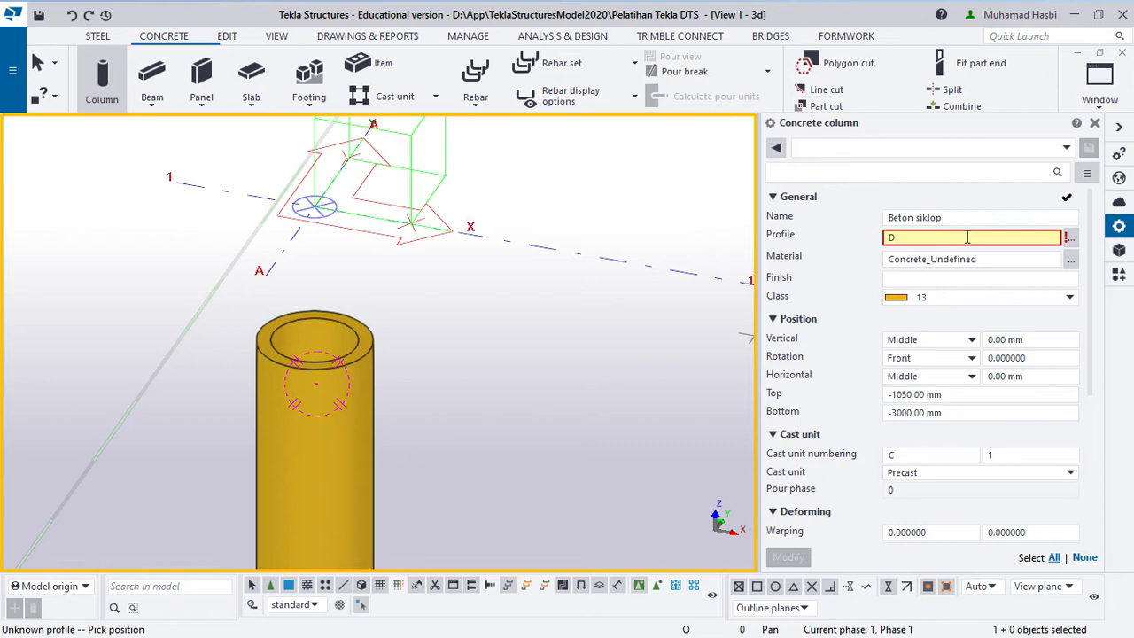
{"action": "type", "text": "600"}
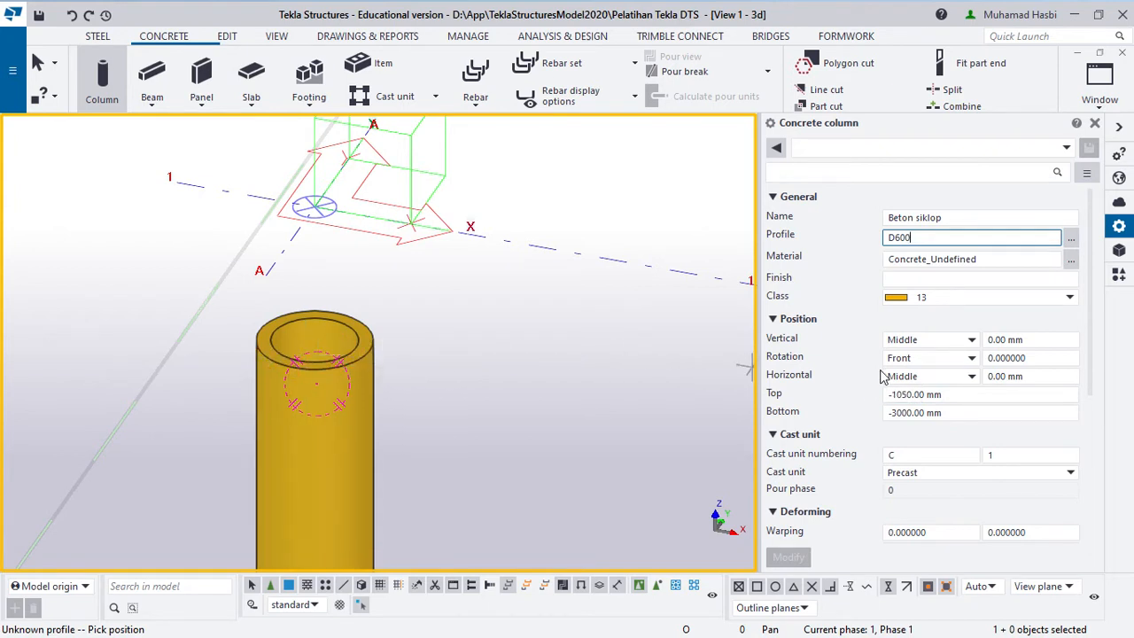
Save the column settings as Beton siklop and set the cast unit to Cast in place.
{"action": "left_click", "coordinate": [919, 149]}
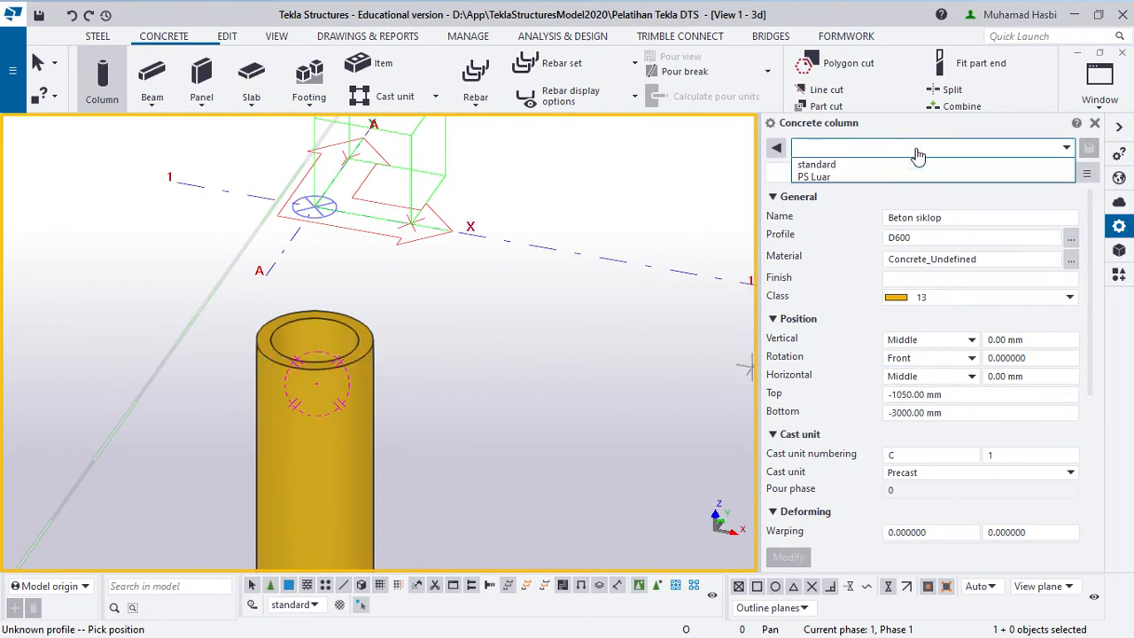
{"action": "type", "text": "Beton sik"}
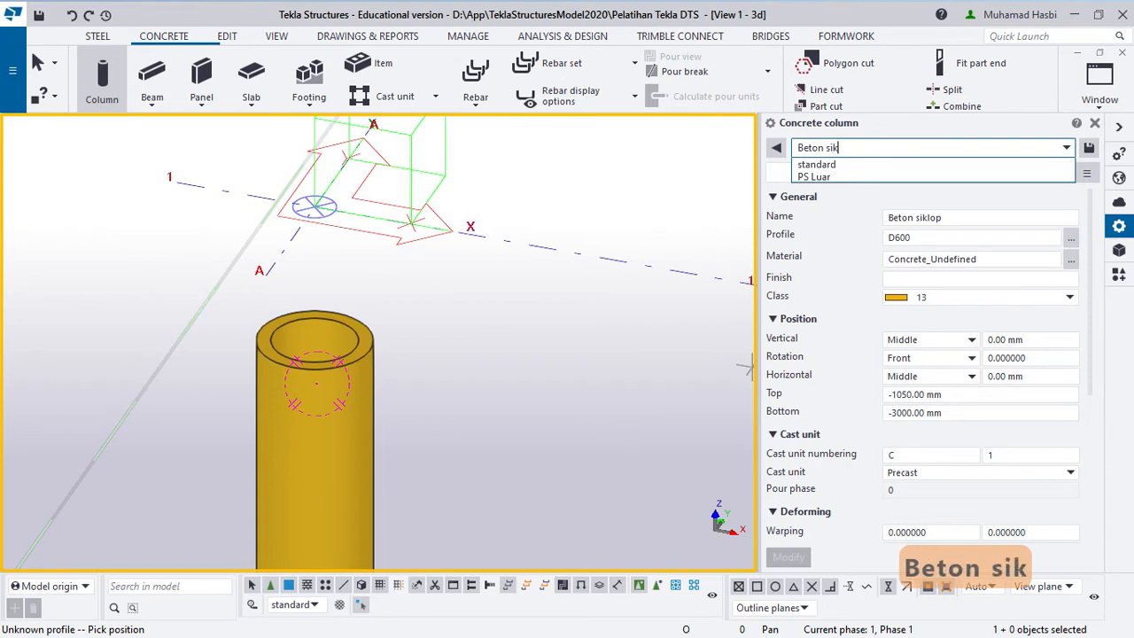
{"action": "type", "text": "lop"}
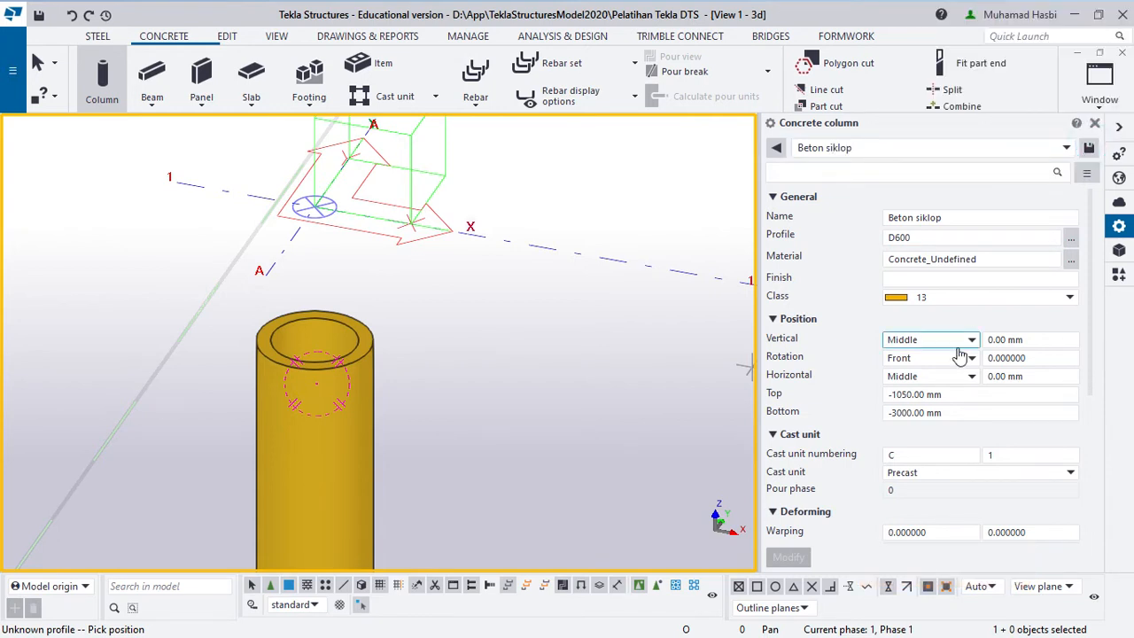
{"action": "scroll", "coordinate": [961, 353], "scroll_direction": "down", "scroll_amount": 1}
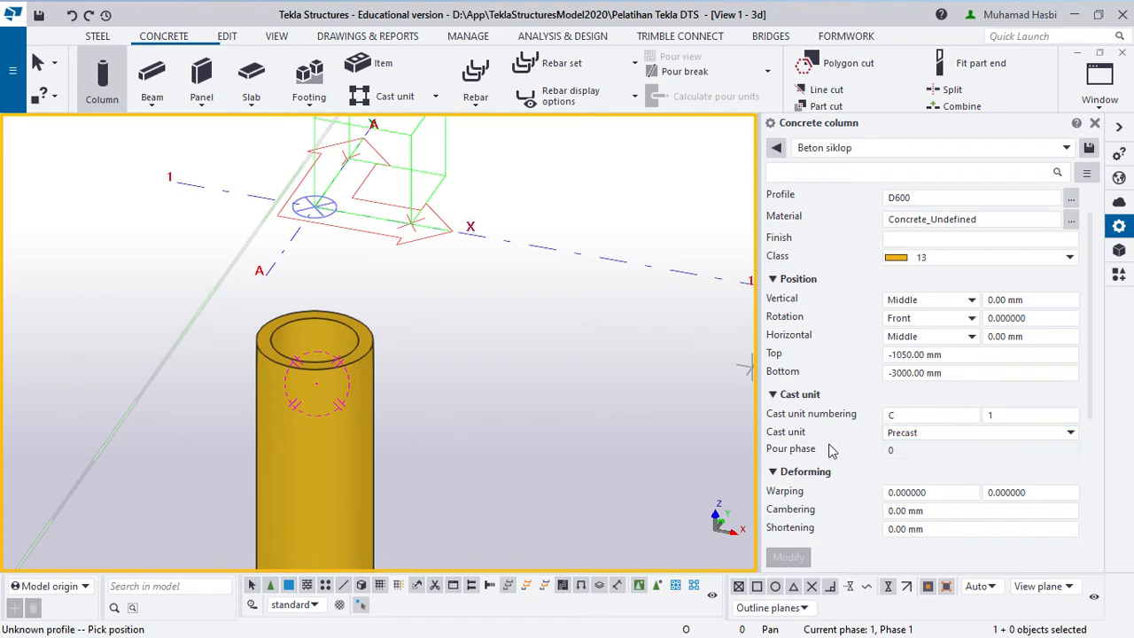
{"action": "left_click", "coordinate": [943, 434]}
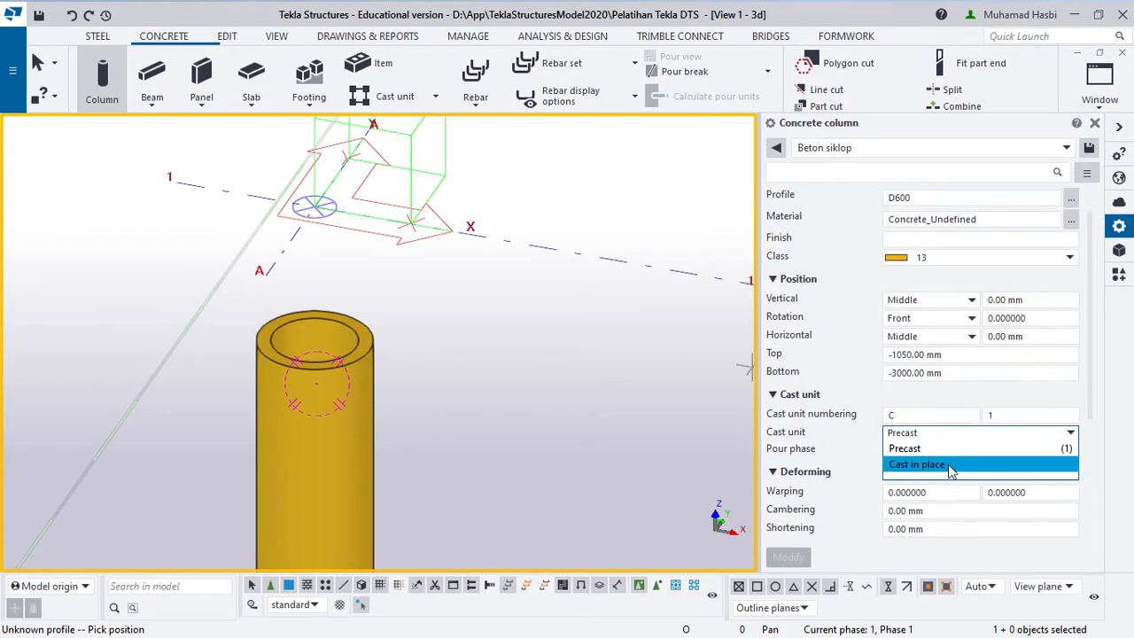
{"action": "left_click", "coordinate": [950, 470]}
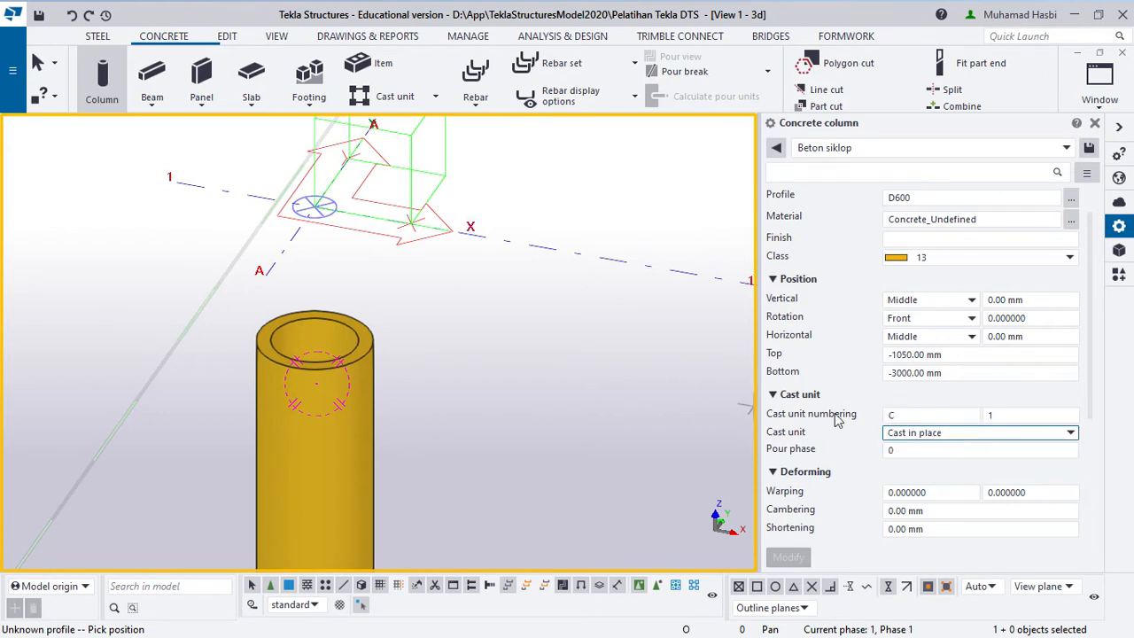
Place the D600 column at grid intersection A/1 inside the hollow pile.
{"action": "scroll", "coordinate": [905, 405], "scroll_direction": "down", "scroll_amount": 2}
{"action": "scroll", "coordinate": [905, 405], "scroll_direction": "up", "scroll_amount": 1}
{"action": "scroll", "coordinate": [440, 396], "scroll_direction": "down", "scroll_amount": 2}
{"action": "middle_click_drag", "start_coordinate": [451, 357], "coordinate": [455, 368]}
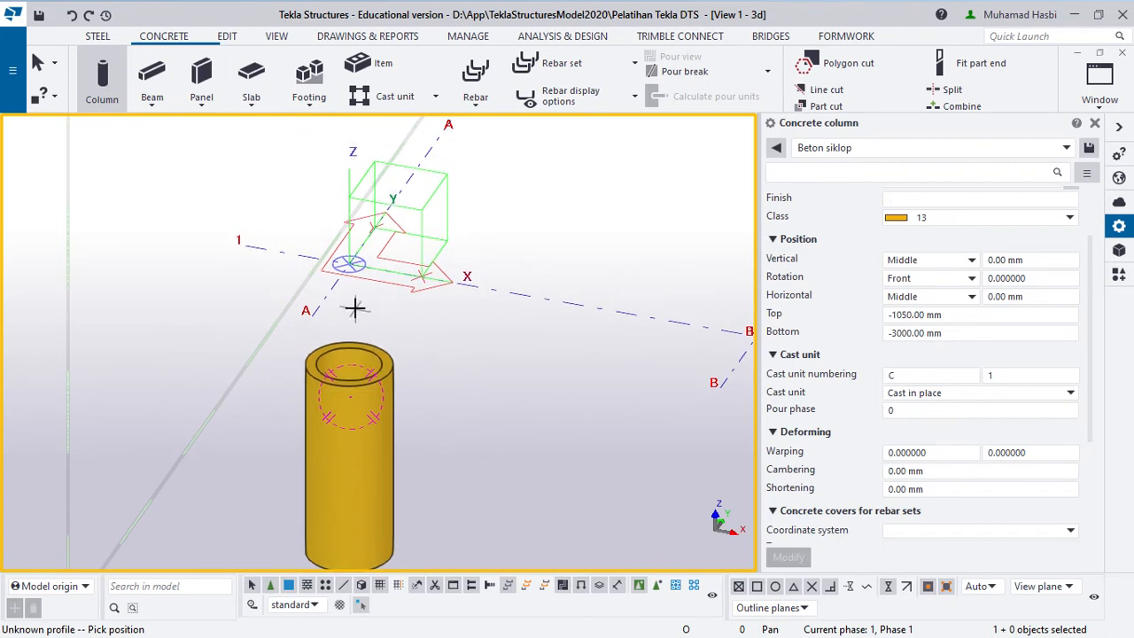
{"action": "left_click", "coordinate": [352, 260]}
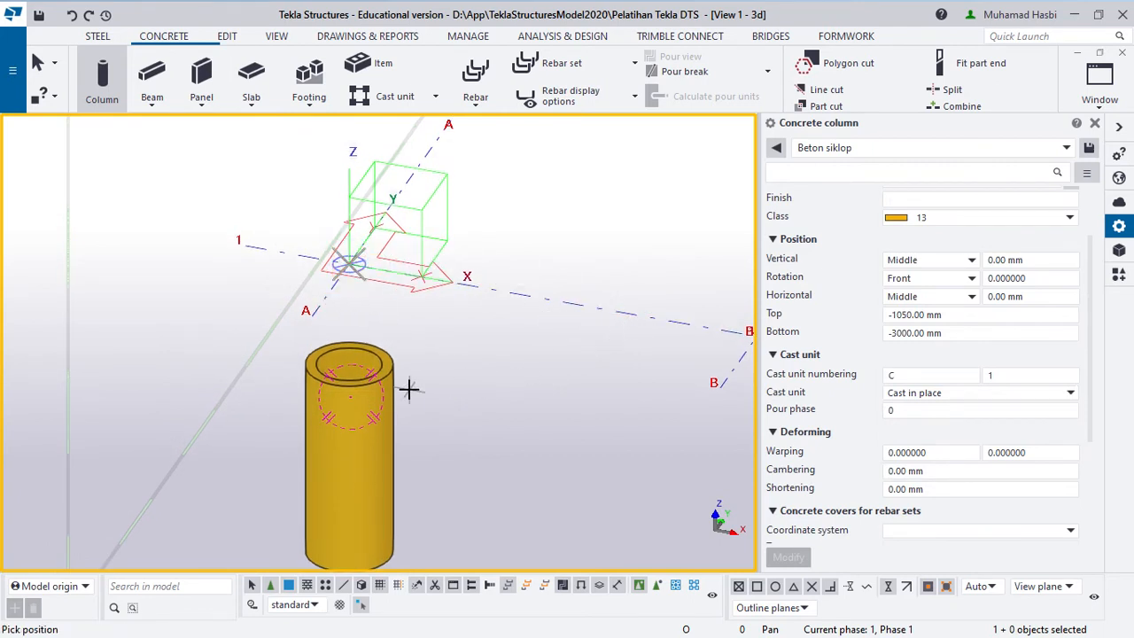
{"action": "key", "text": "Escape"}
Change the inner Beton siklop column to class 2 and apply the modification.
{"action": "scroll", "coordinate": [412, 367], "scroll_direction": "up", "scroll_amount": 4}
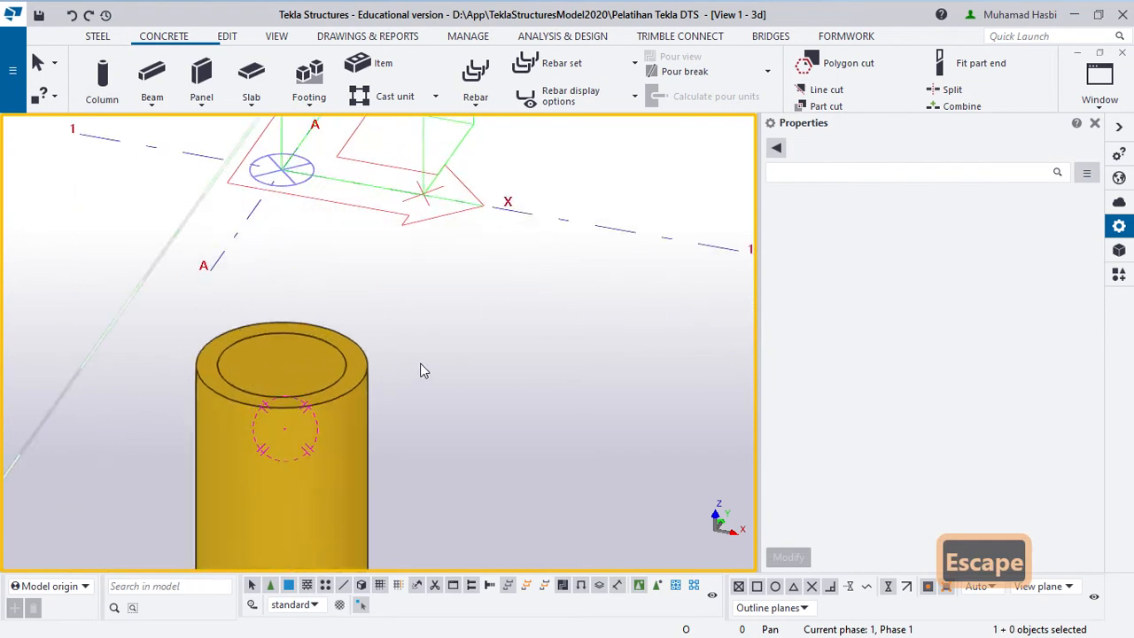
{"action": "left_click", "coordinate": [301, 363]}
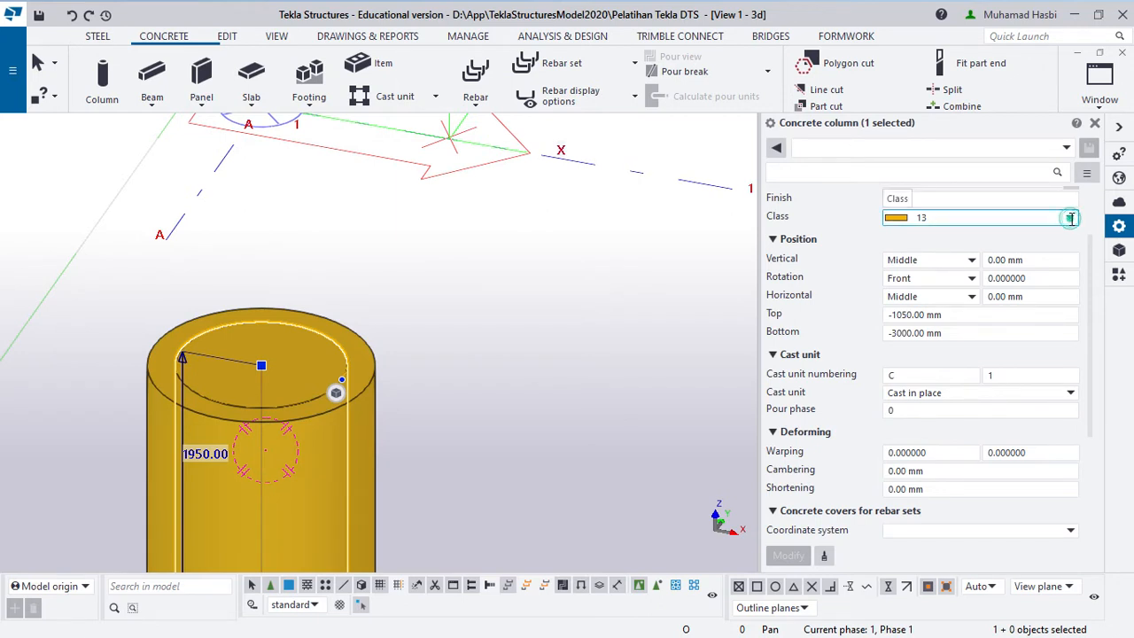
{"action": "left_click", "coordinate": [1067, 218]}
{"action": "left_click", "coordinate": [966, 265]}
{"action": "left_click", "coordinate": [788, 555]}
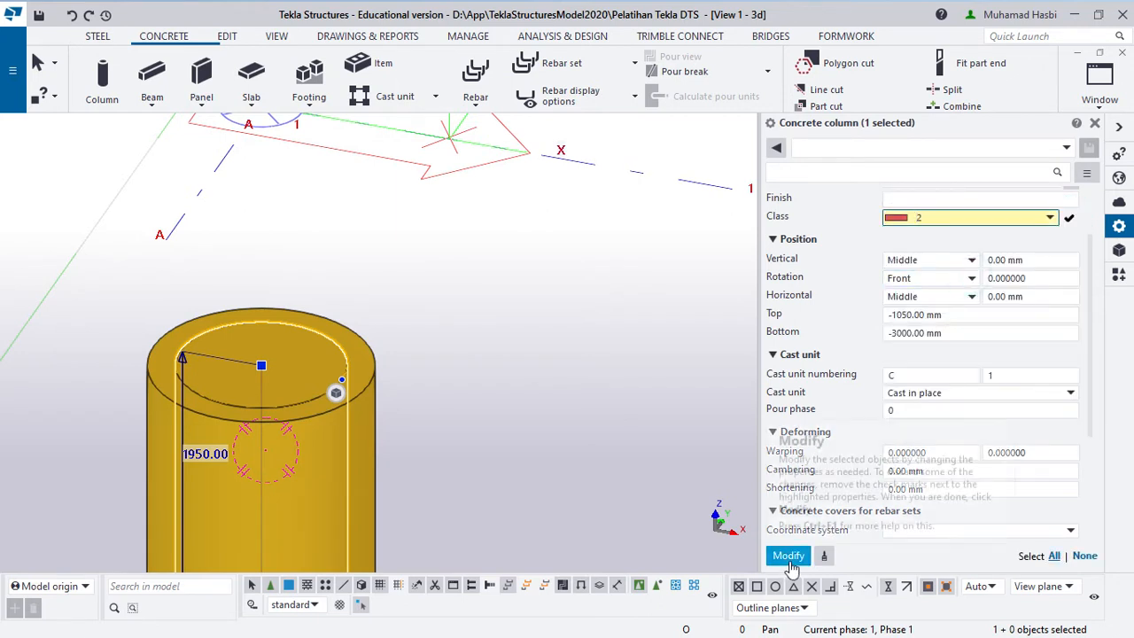
{"action": "left_click", "coordinate": [560, 490]}
Orbit and zoom around the pile top to check the red D600 core inside the pile.
{"action": "scroll", "coordinate": [227, 396], "scroll_direction": "down", "scroll_amount": 6}
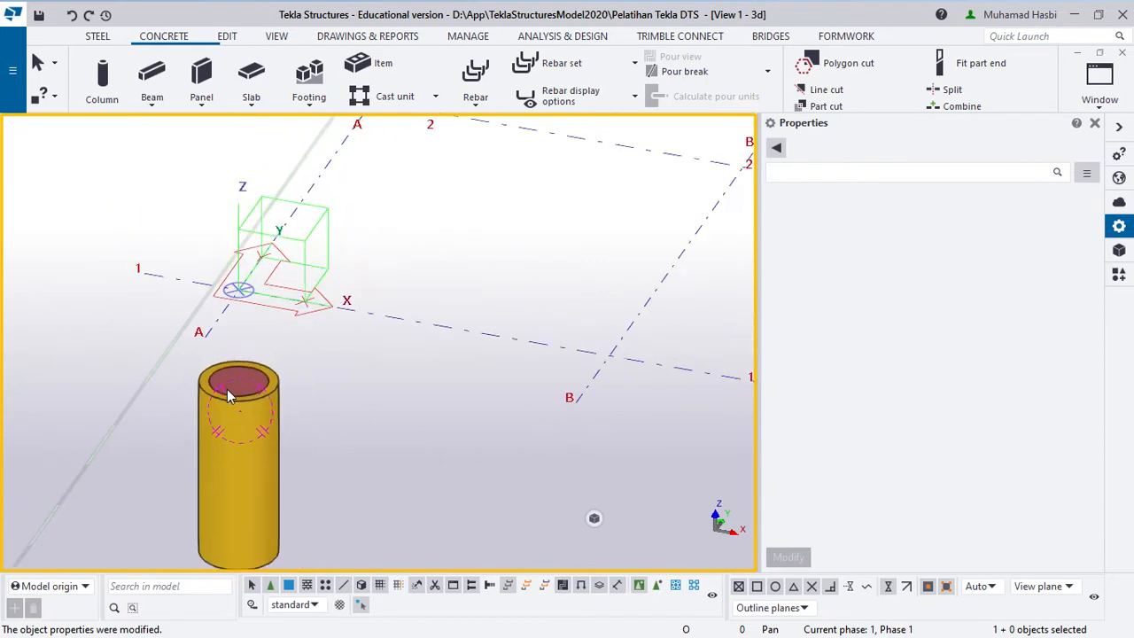
{"action": "scroll", "coordinate": [282, 361], "scroll_direction": "up", "scroll_amount": 4}
{"action": "middle_click_drag", "start_coordinate": [299, 325], "coordinate": [272, 337], "text": "ctrl"}
{"action": "scroll", "coordinate": [271, 333], "scroll_direction": "up", "scroll_amount": 4}
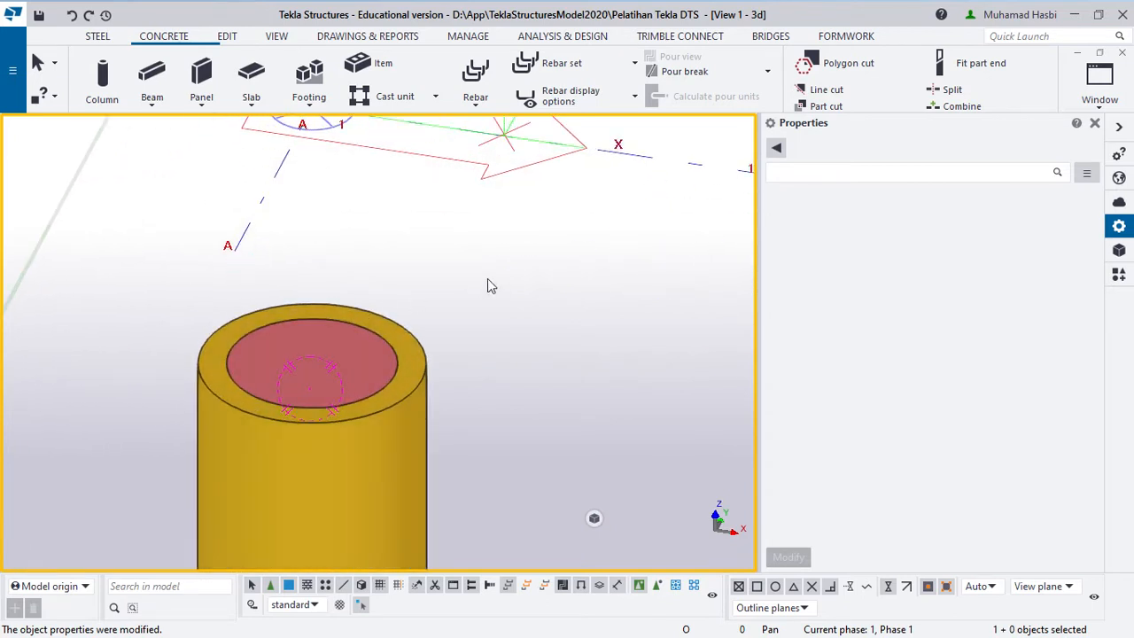
{"action": "scroll", "coordinate": [487, 282], "scroll_direction": "down", "scroll_amount": 5}
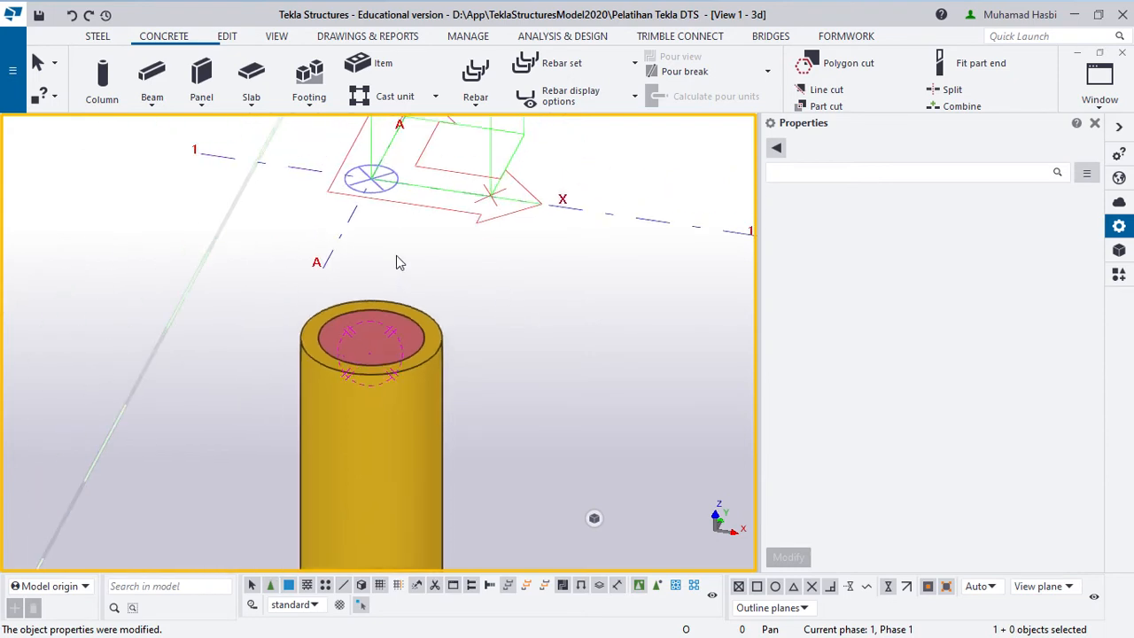
{"action": "middle_click_drag", "start_coordinate": [325, 243], "coordinate": [317, 238]}
{"action": "key", "text": "super"}
{"action": "key", "text": "super"}
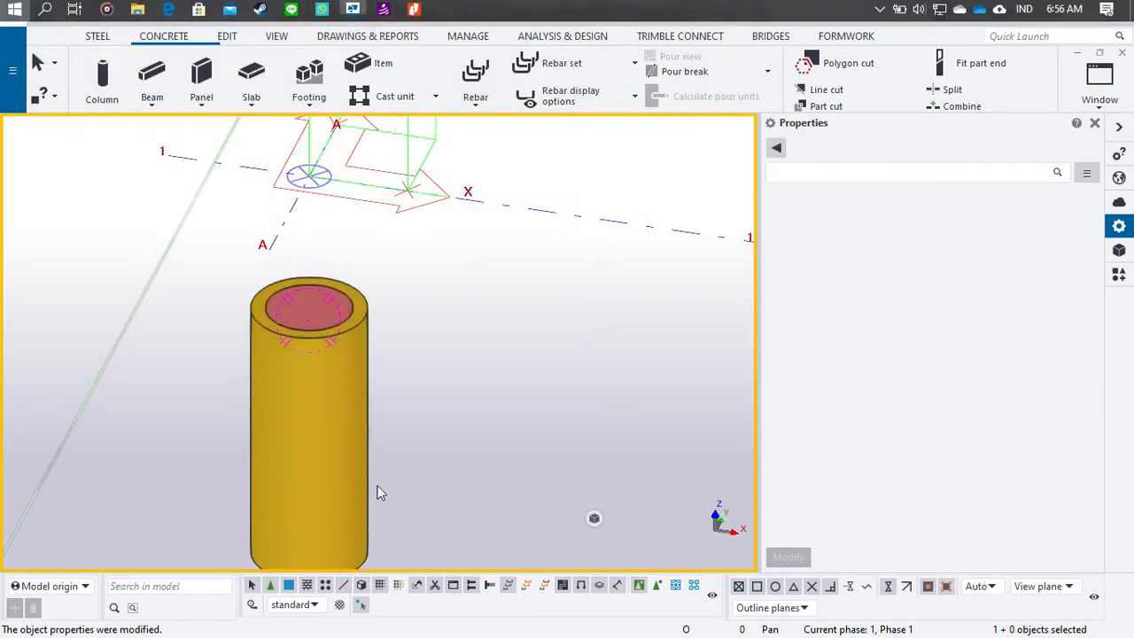
{"action": "scroll", "coordinate": [292, 324], "scroll_direction": "up", "scroll_amount": 4}
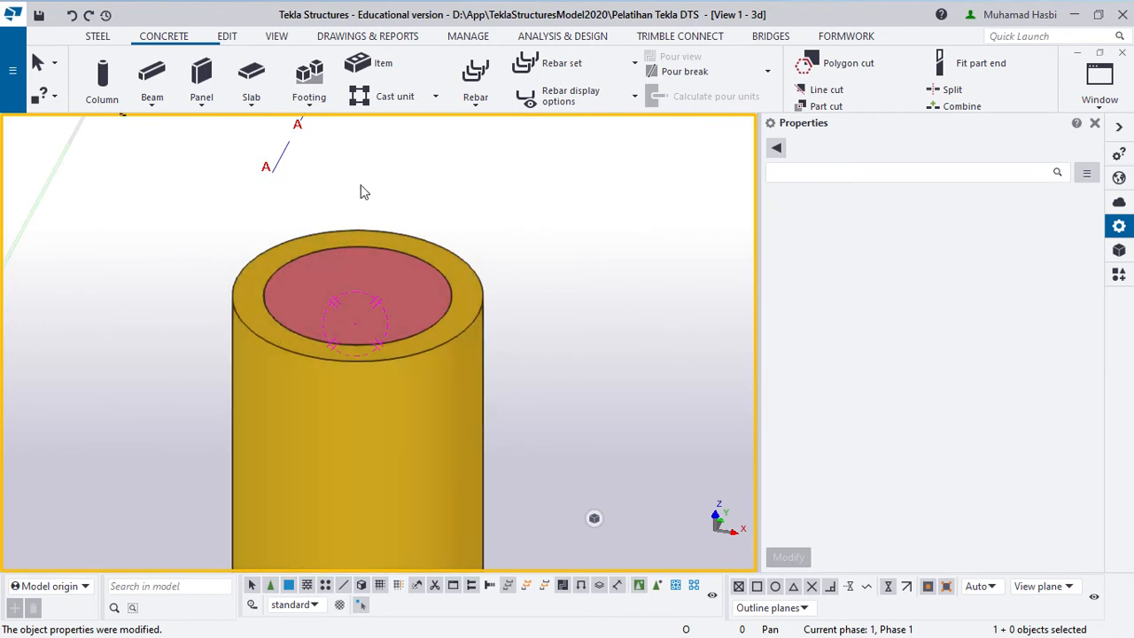
Start a new pad footing from the Concrete footing menu and show its properties.
{"action": "left_click", "coordinate": [309, 93]}
{"action": "left_click", "coordinate": [306, 97]}
{"action": "left_click", "coordinate": [249, 100]}
{"action": "left_click", "coordinate": [250, 101]}
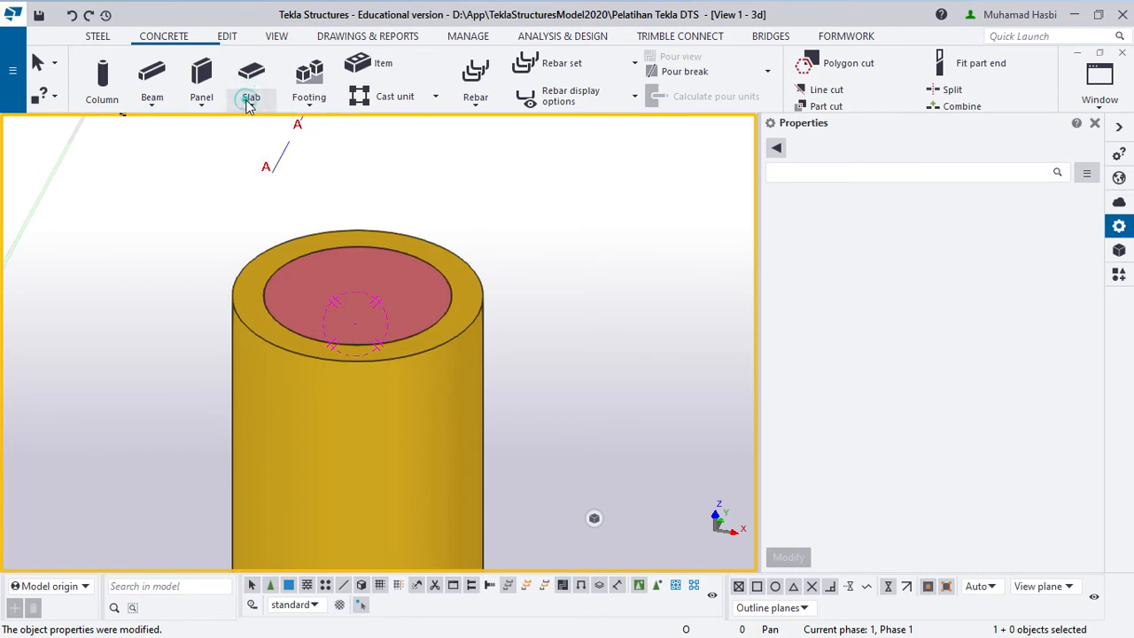
{"action": "left_click", "coordinate": [308, 105]}
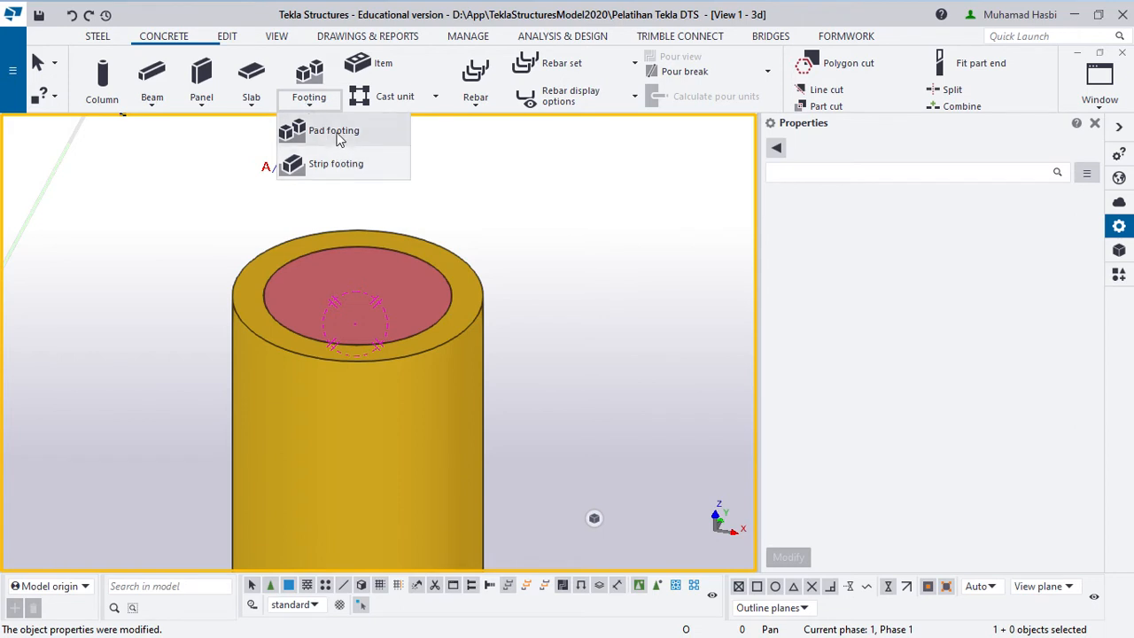
{"action": "left_click", "coordinate": [335, 133]}
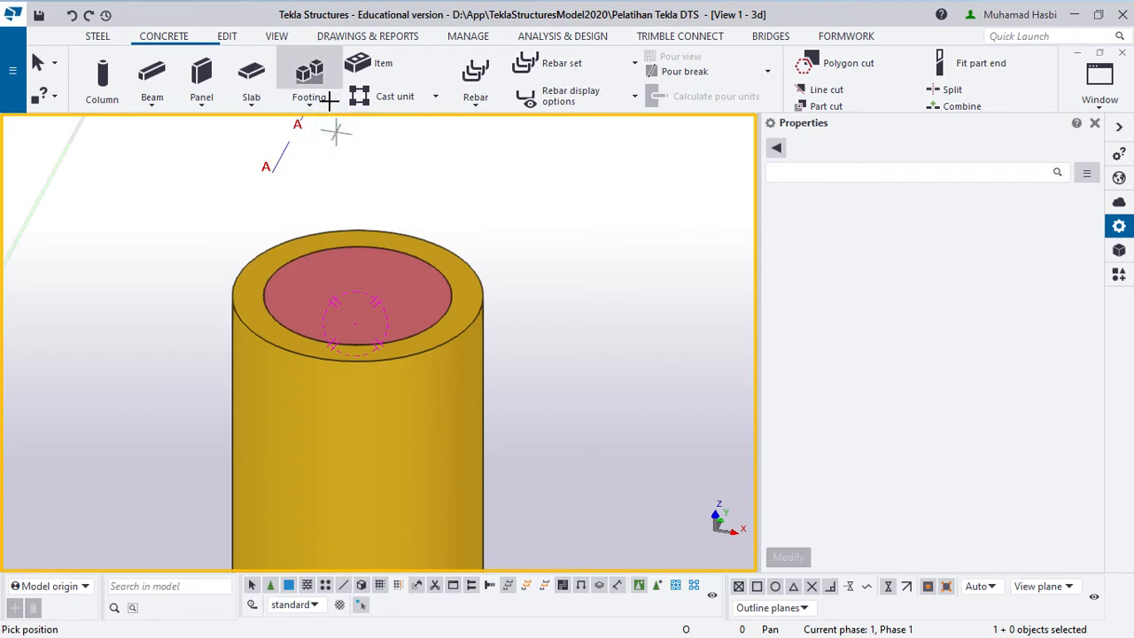
{"action": "left_click", "coordinate": [330, 105]}
{"action": "left_click", "coordinate": [330, 107]}
{"action": "scroll", "coordinate": [1001, 219], "scroll_direction": "up", "scroll_amount": 2}
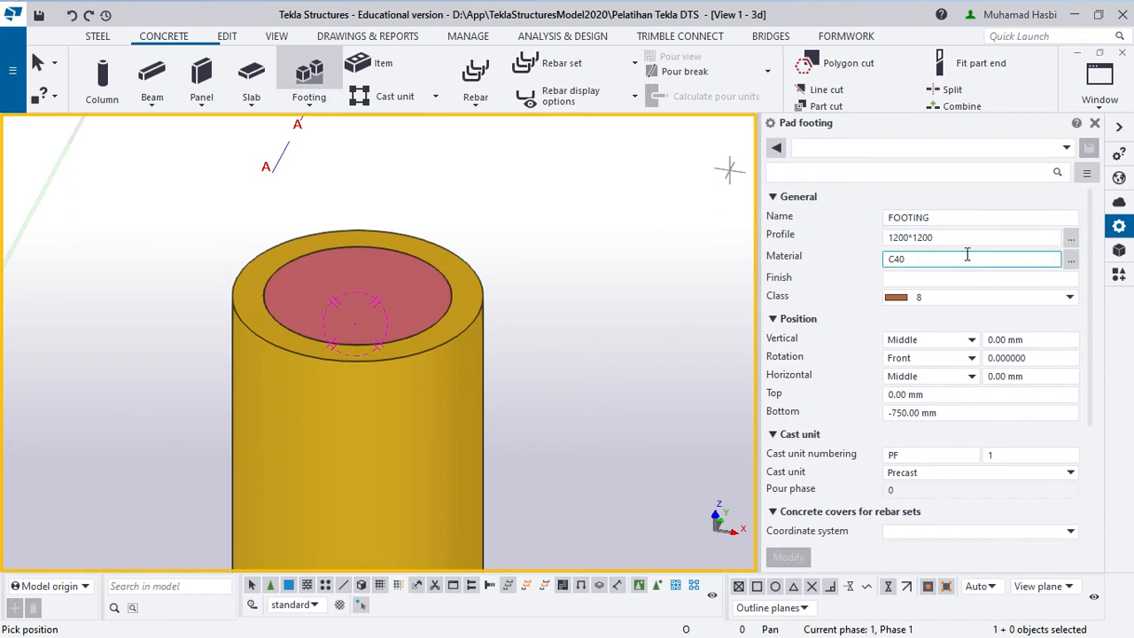
Name the 1200*1200 C40 pad footing 'Lantai kerja'.
{"action": "left_click", "coordinate": [965, 215]}
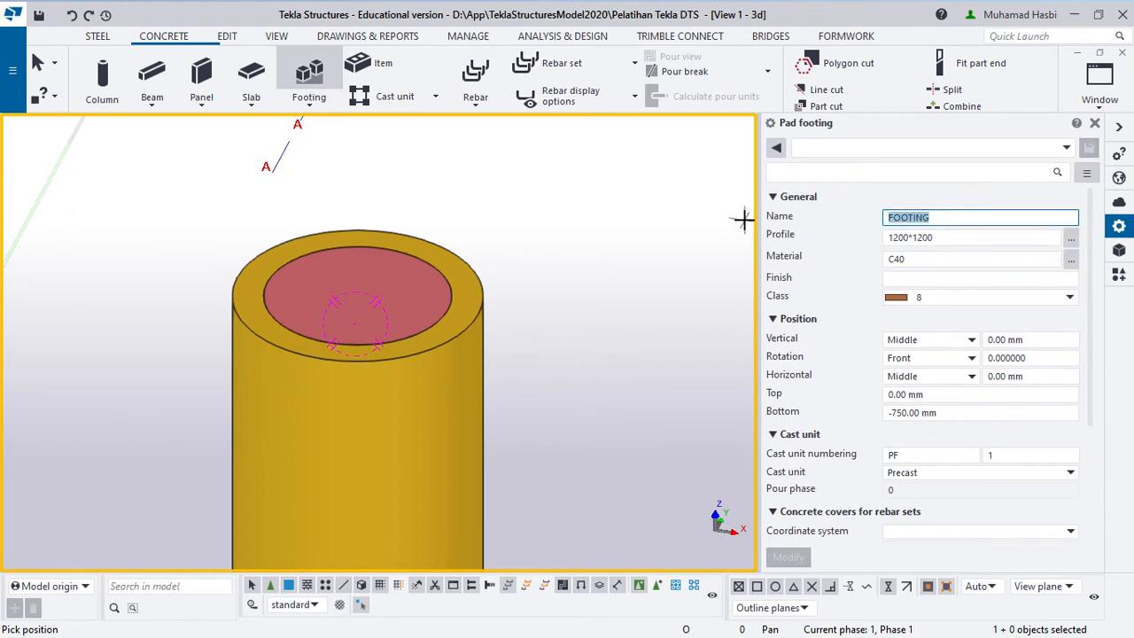
{"action": "type", "text": "Lantai kerja"}
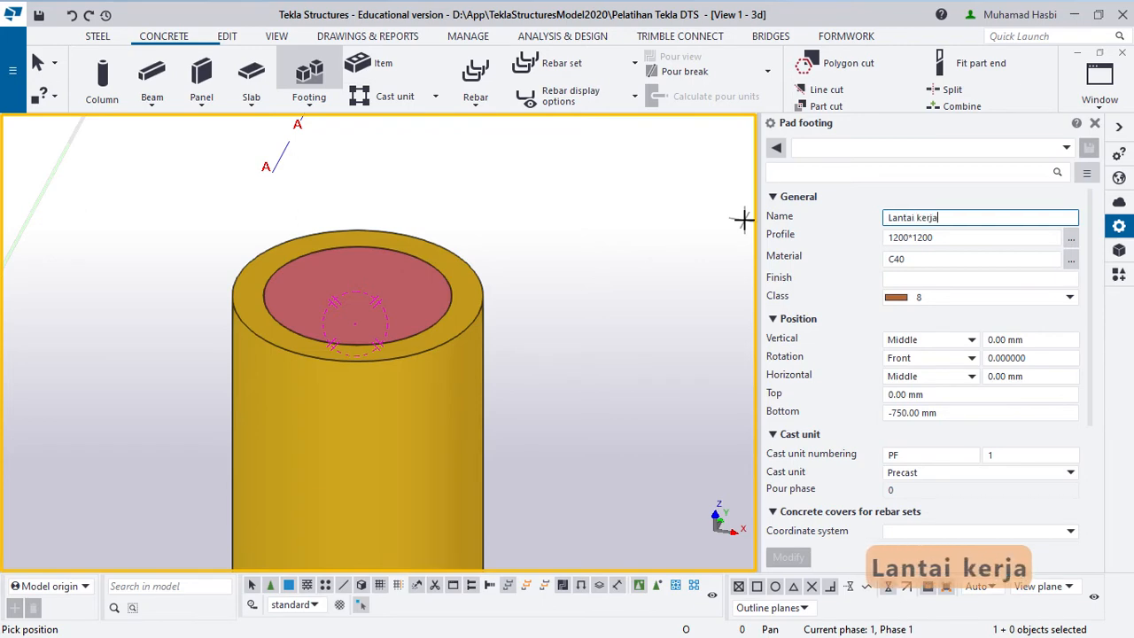
{"action": "left_click", "coordinate": [975, 239]}
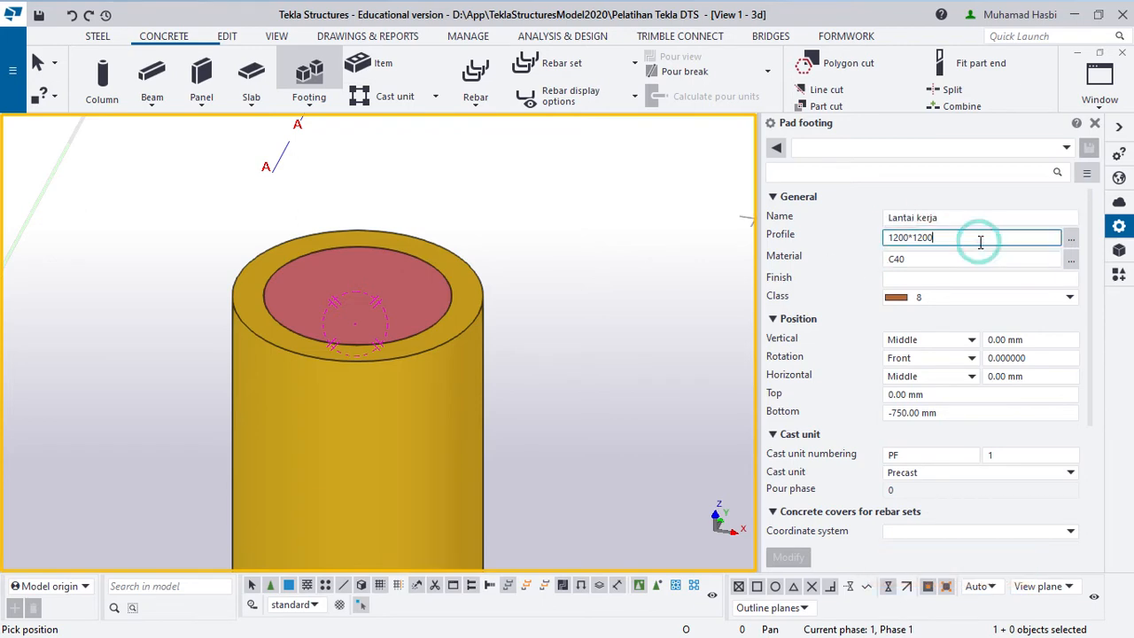
{"action": "key", "text": "super"}
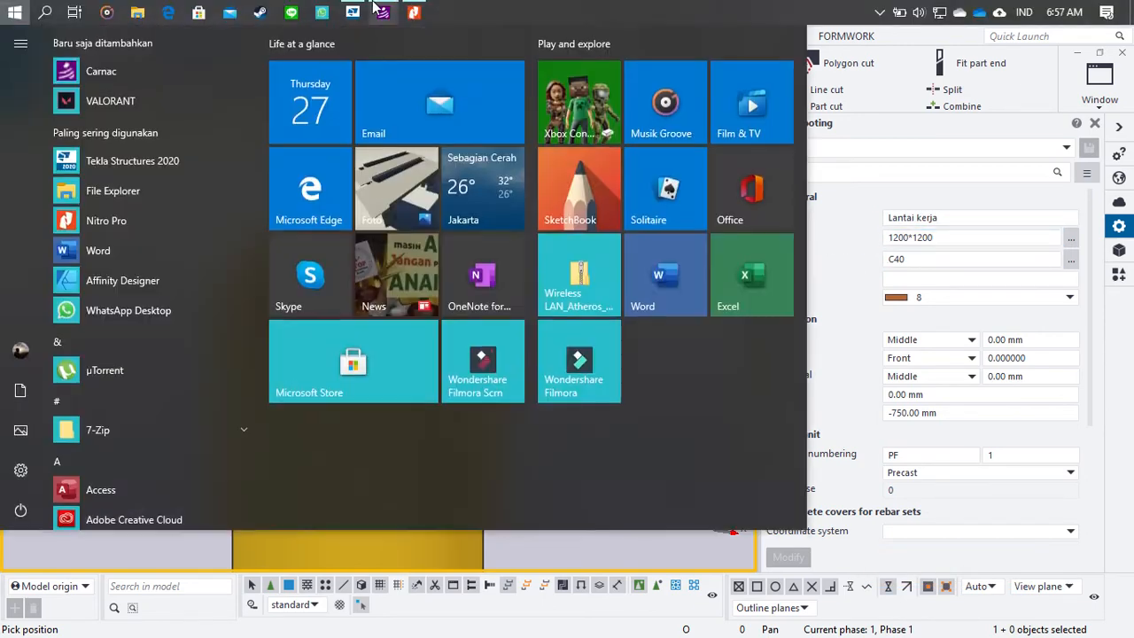
{"action": "left_click", "coordinate": [414, 12]}
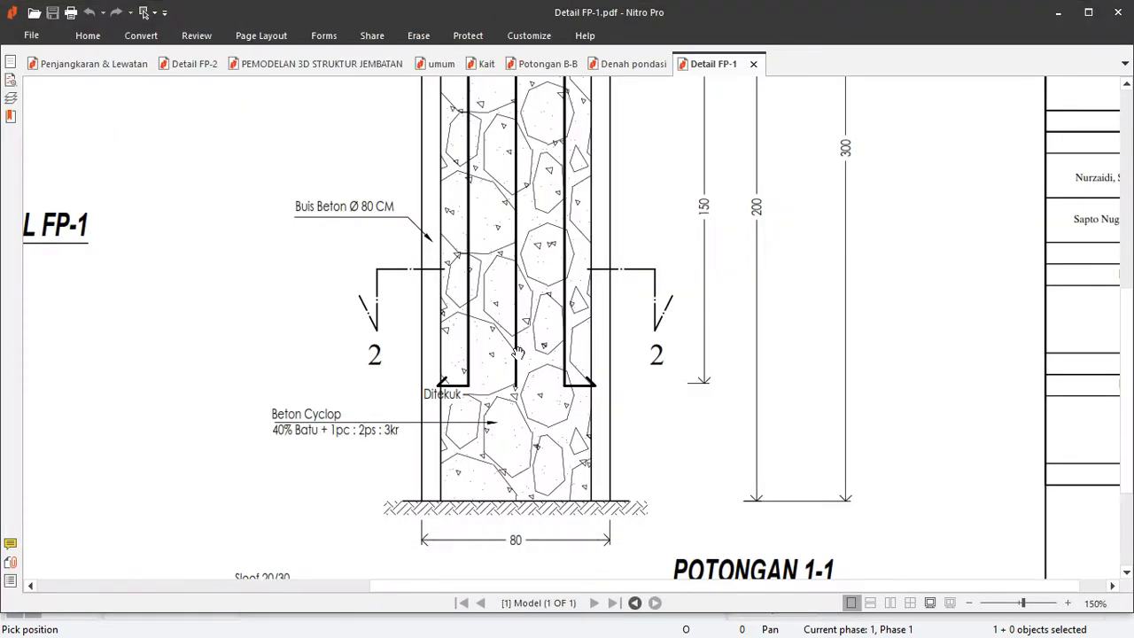
{"action": "scroll", "coordinate": [363, 305], "scroll_direction": "down", "scroll_amount": 3, "text": "ctrl"}
{"action": "scroll", "coordinate": [256, 238], "scroll_direction": "up", "scroll_amount": 3, "text": "ctrl"}
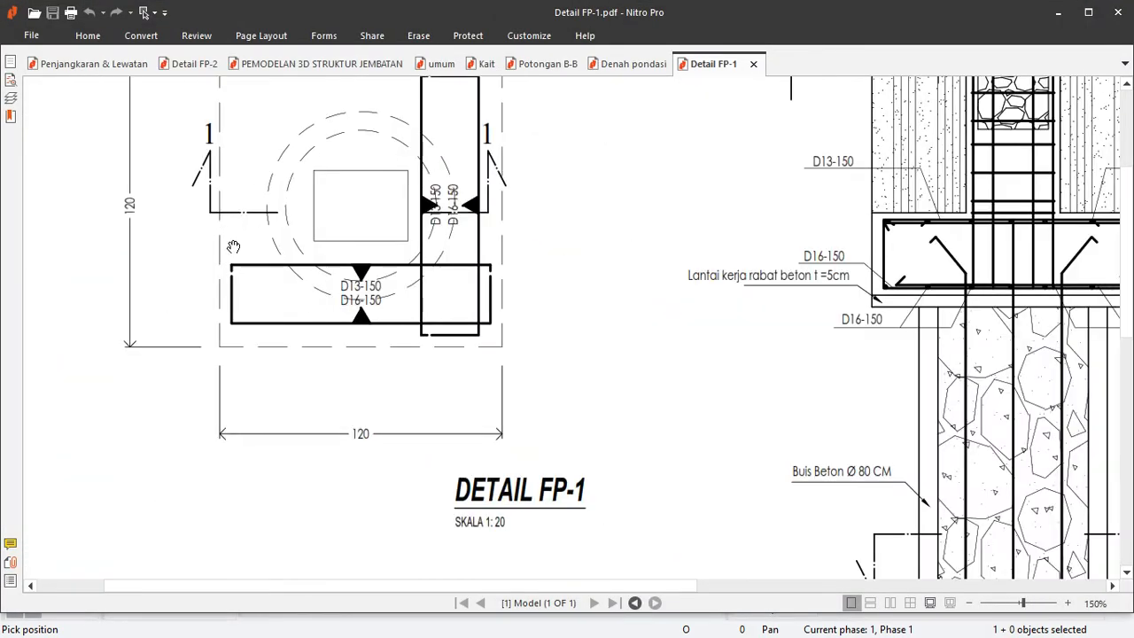
{"action": "scroll", "coordinate": [326, 238], "scroll_direction": "up", "scroll_amount": 1}
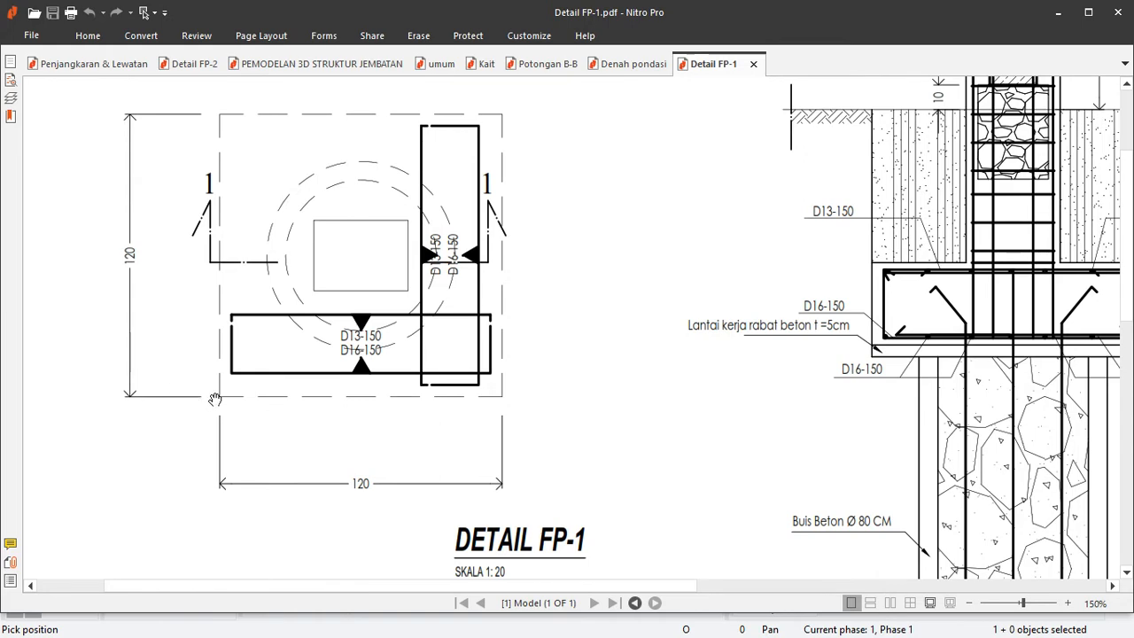
{"action": "key", "text": "super"}
{"action": "left_click", "coordinate": [363, 10]}
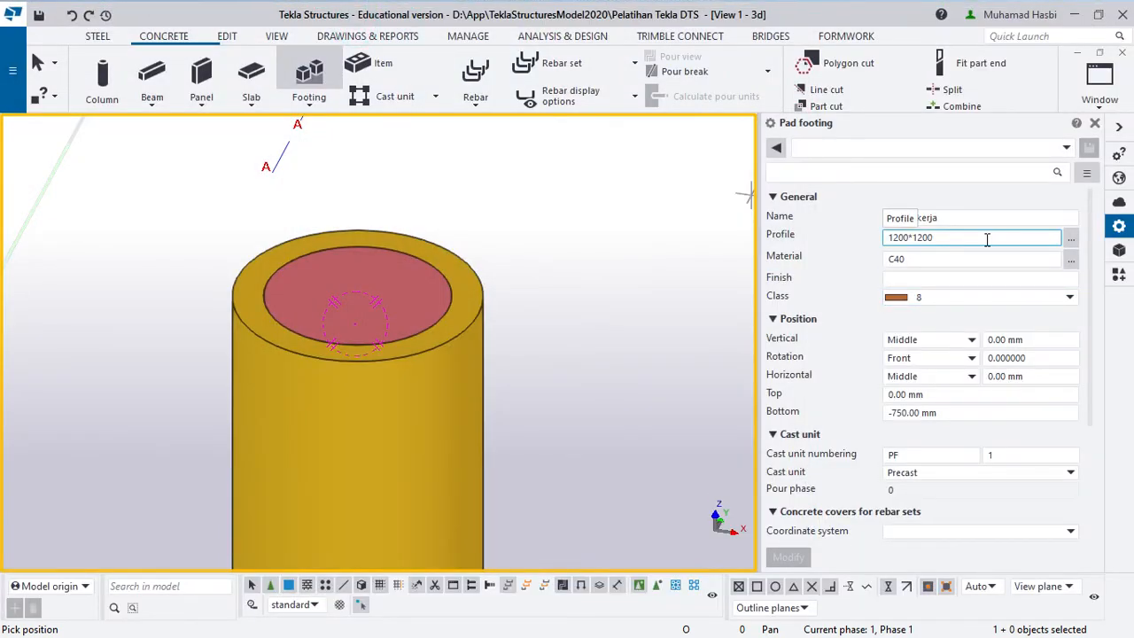
Set the pad footing material to Concrete_Undefined from the material catalog.
{"action": "left_click", "coordinate": [1073, 260]}
{"action": "scroll", "coordinate": [602, 266], "scroll_direction": "down", "scroll_amount": 2}
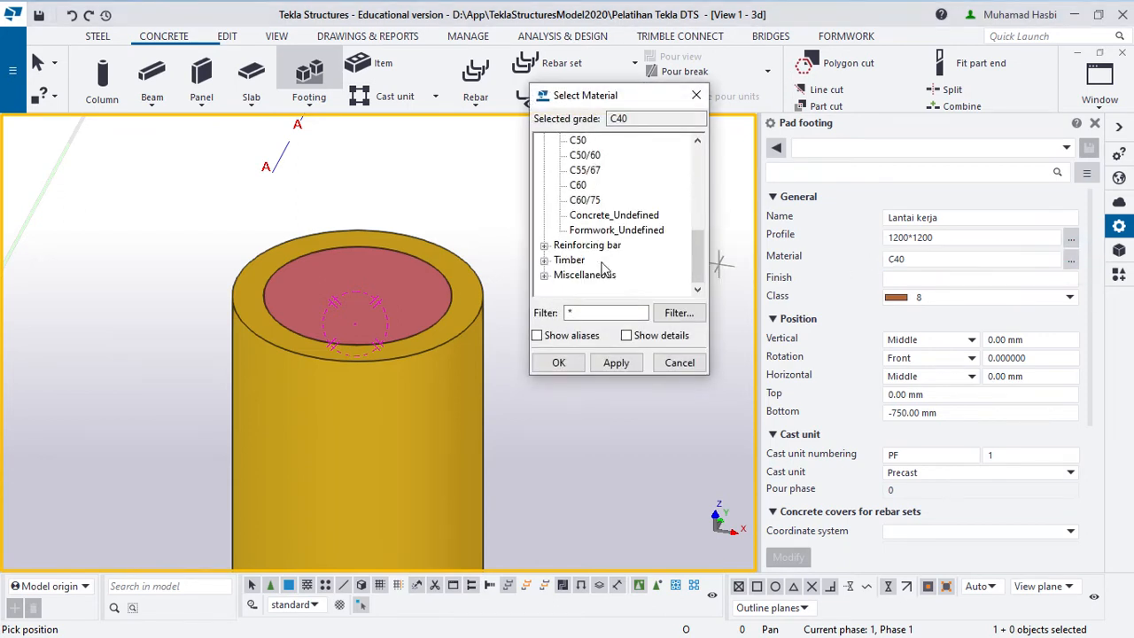
{"action": "left_click", "coordinate": [606, 218]}
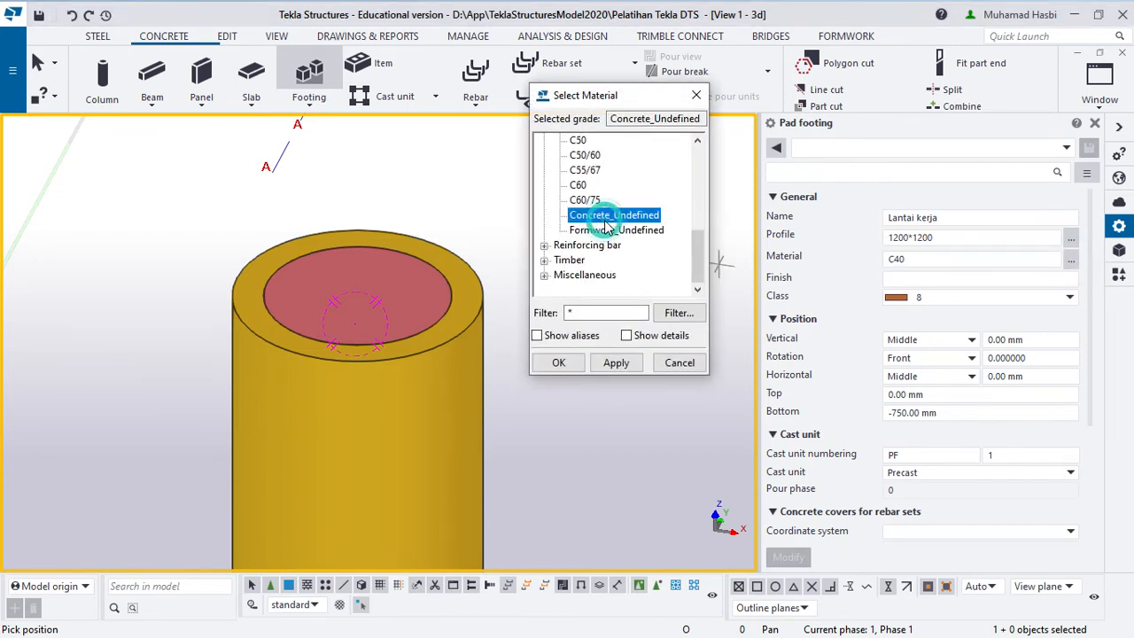
{"action": "left_click", "coordinate": [616, 362]}
{"action": "left_click", "coordinate": [558, 362]}
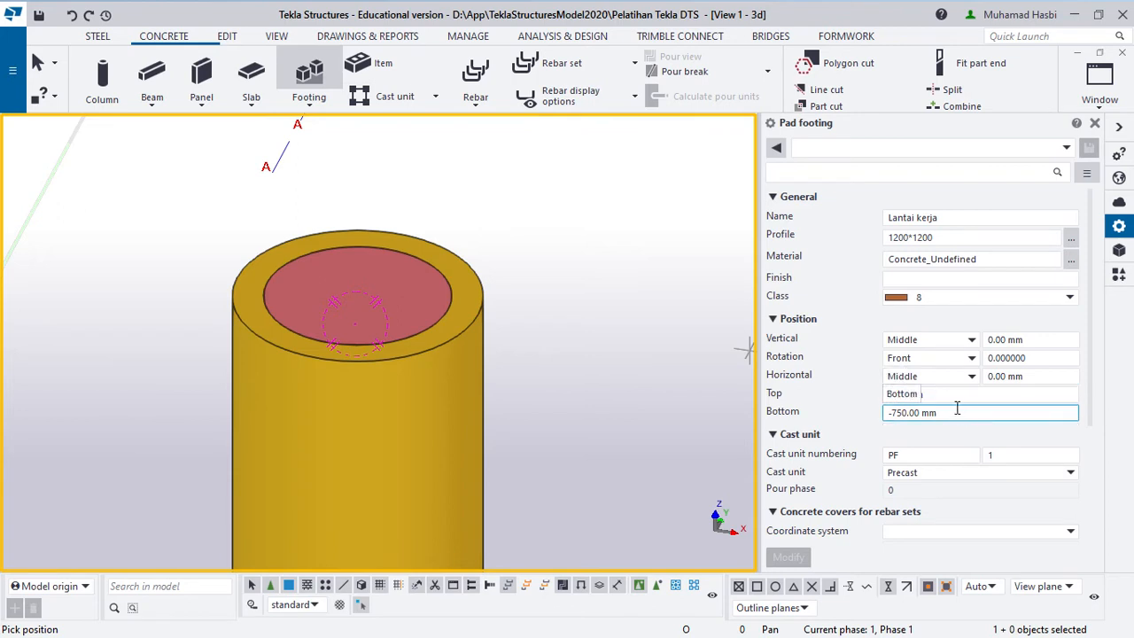
Set the footing's bottom level to -1050 and top level to -1000.
{"action": "left_click", "coordinate": [958, 412]}
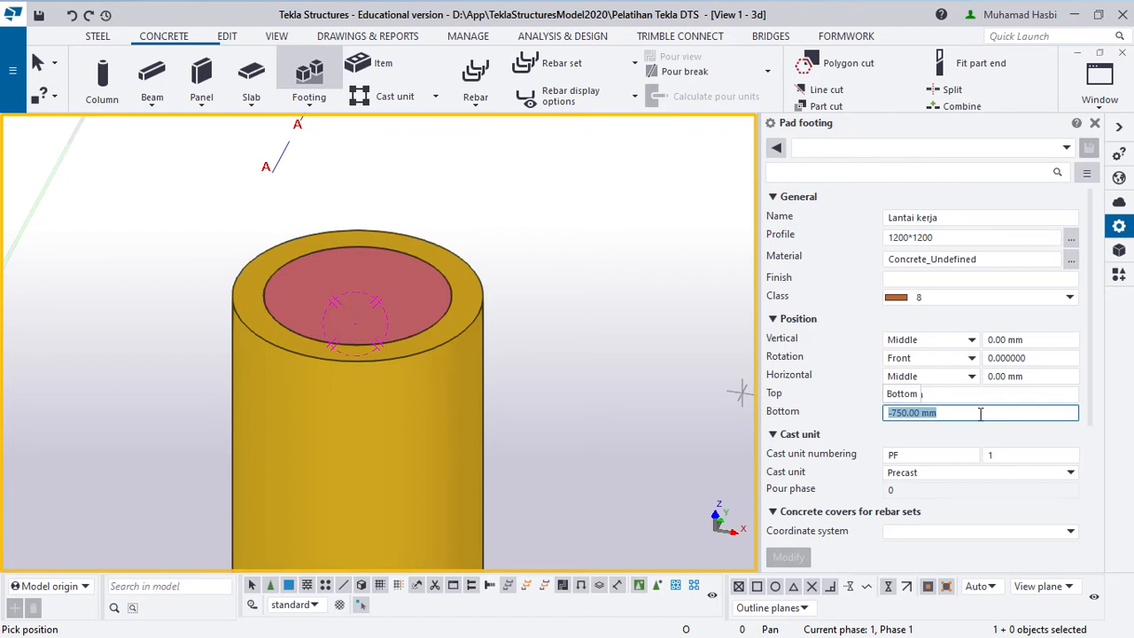
{"action": "type", "text": "-1050"}
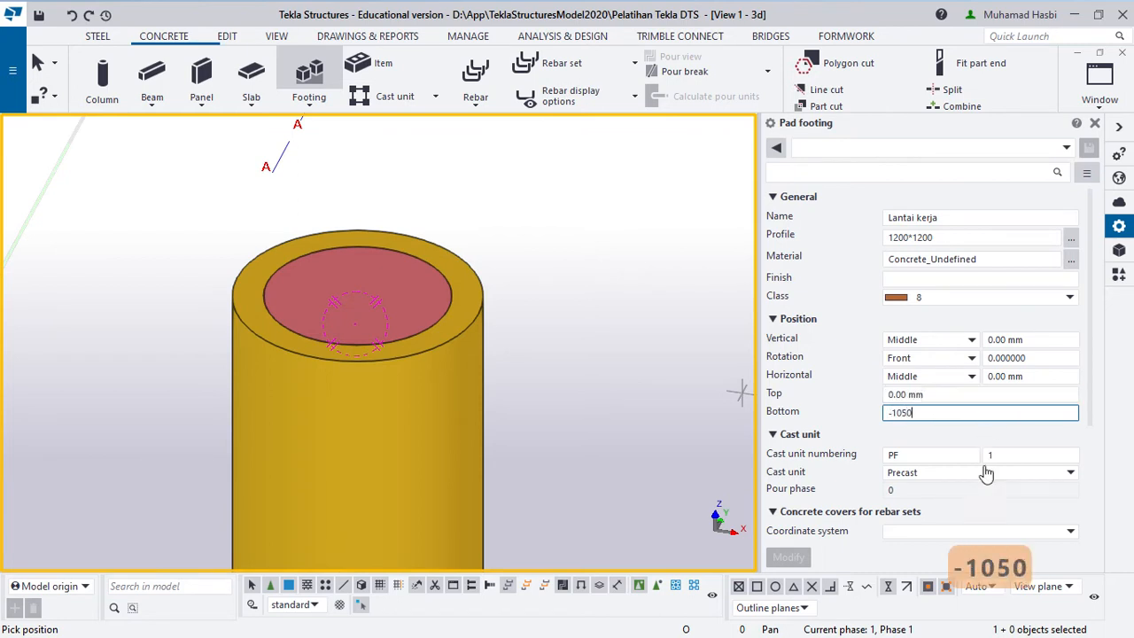
{"action": "left_click", "coordinate": [939, 394]}
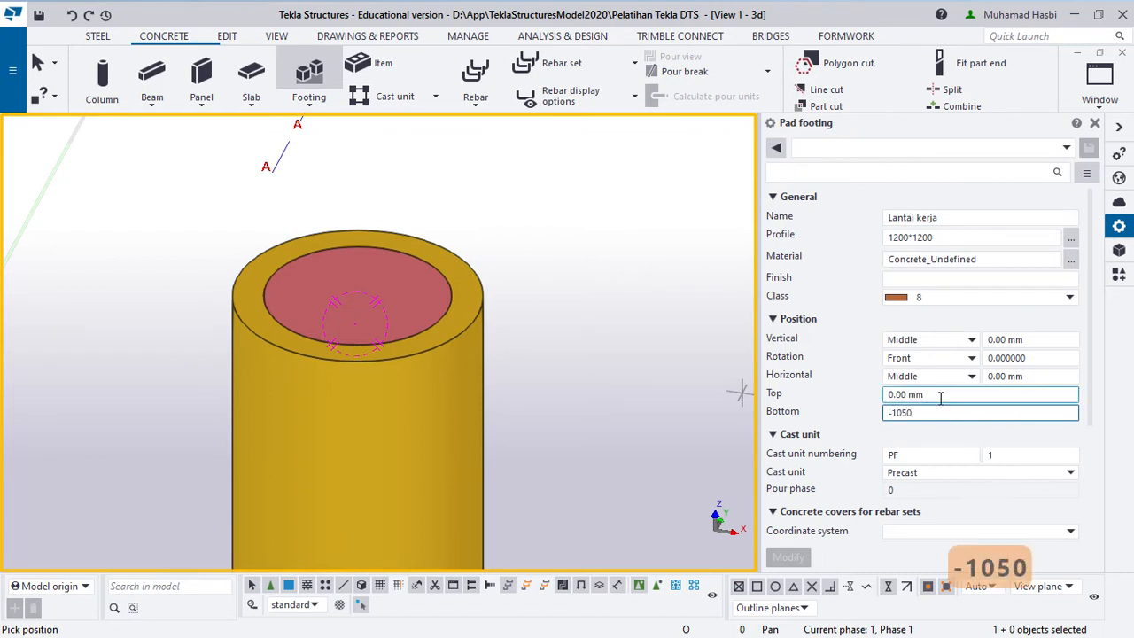
{"action": "left_click_drag", "start_coordinate": [938, 394], "coordinate": [802, 400]}
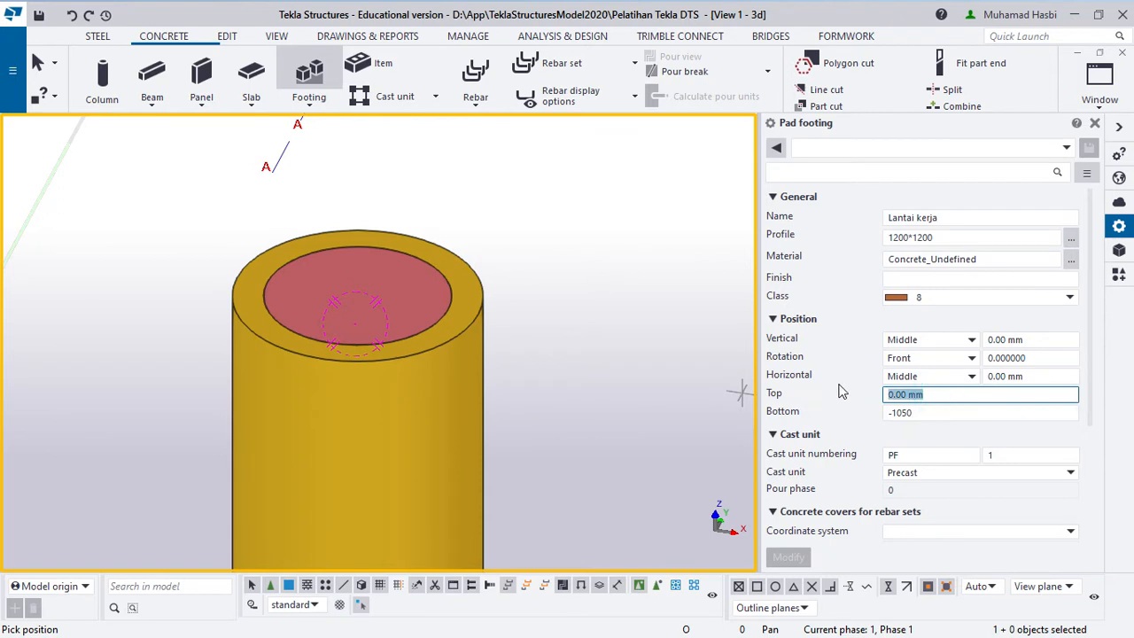
{"action": "type", "text": "-1"}
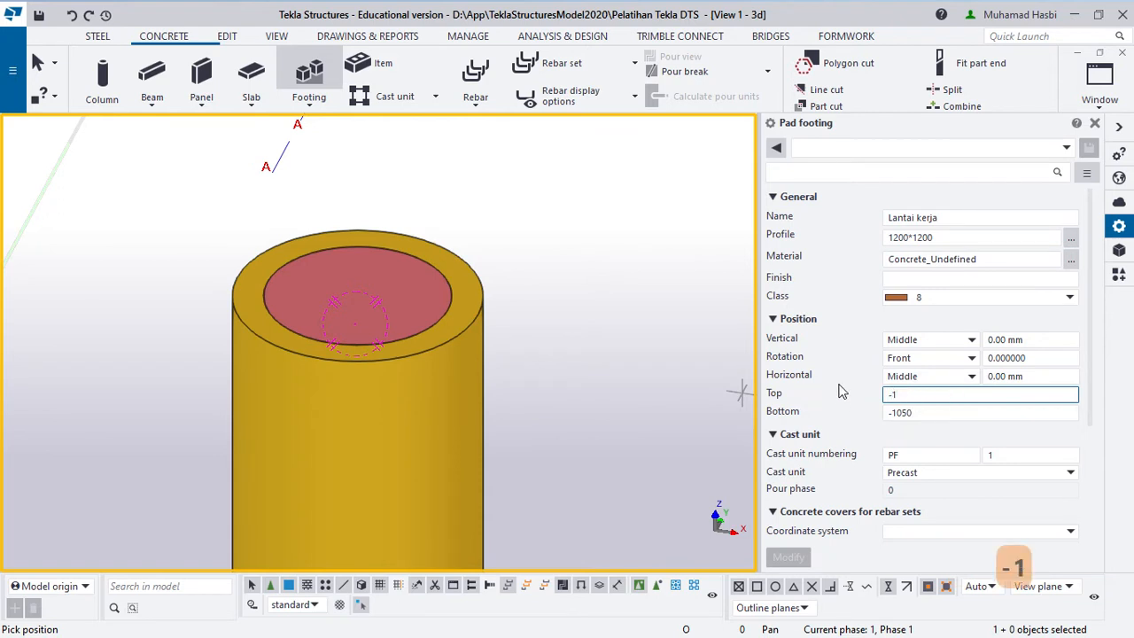
{"action": "type", "text": "000"}
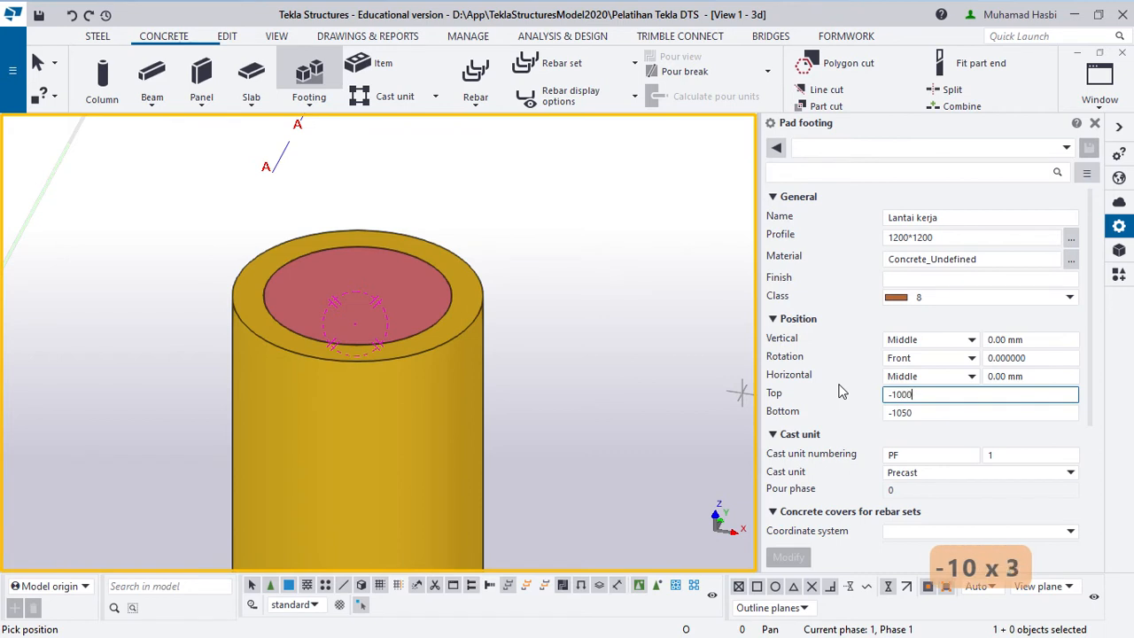
{"action": "left_click", "coordinate": [1034, 375]}
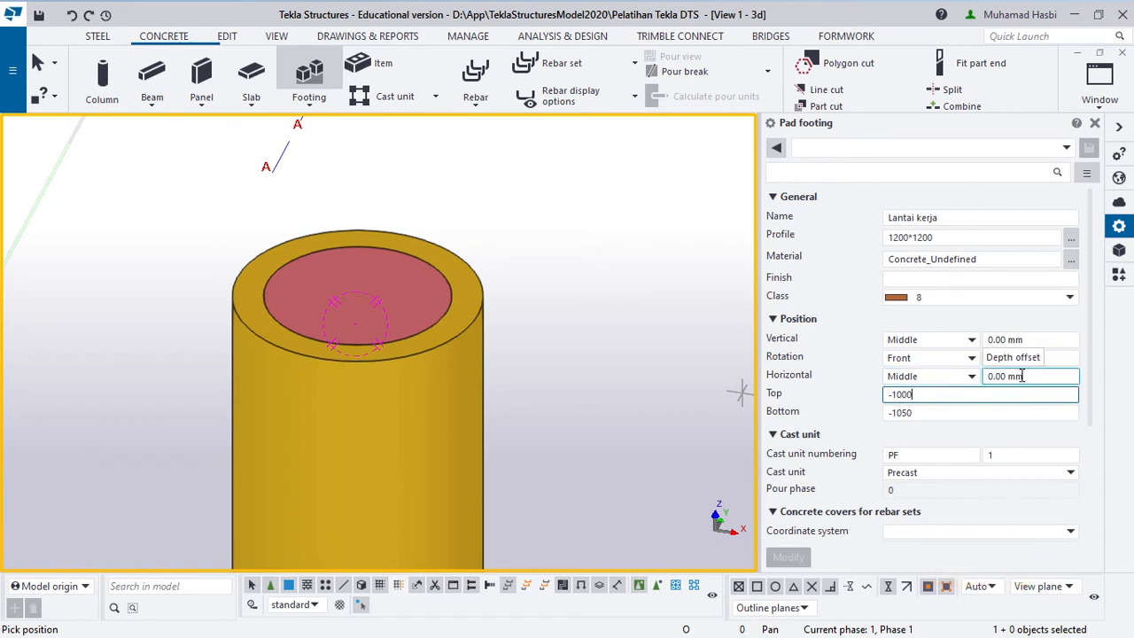
{"action": "key", "text": "Return"}
{"action": "scroll", "coordinate": [993, 394], "scroll_direction": "down", "scroll_amount": 1}
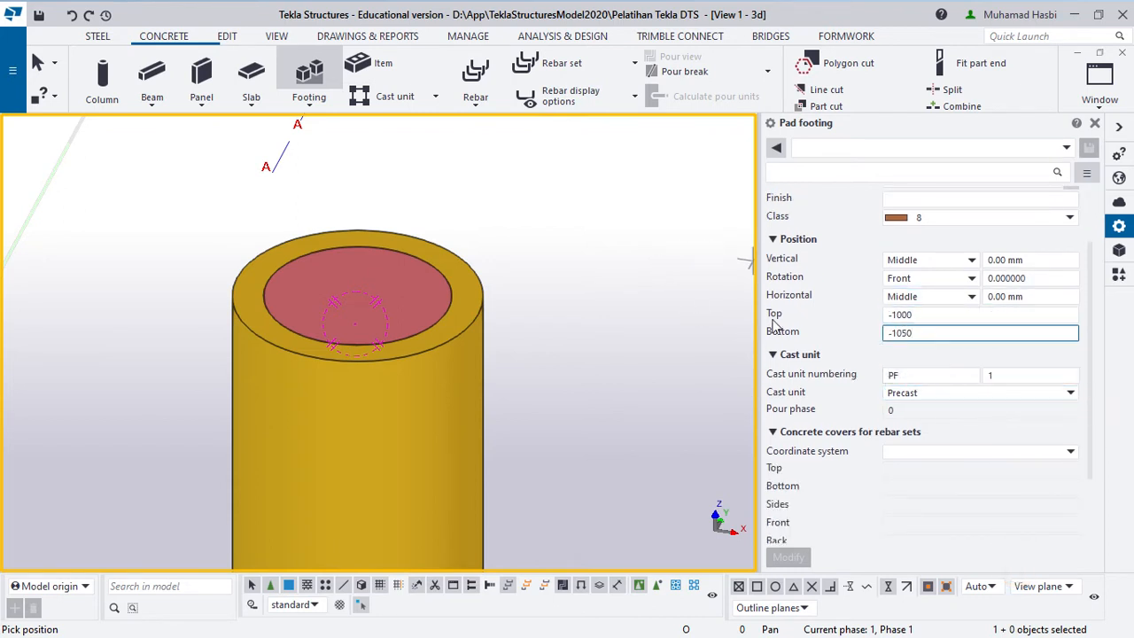
{"action": "scroll", "coordinate": [362, 252], "scroll_direction": "down", "scroll_amount": 3}
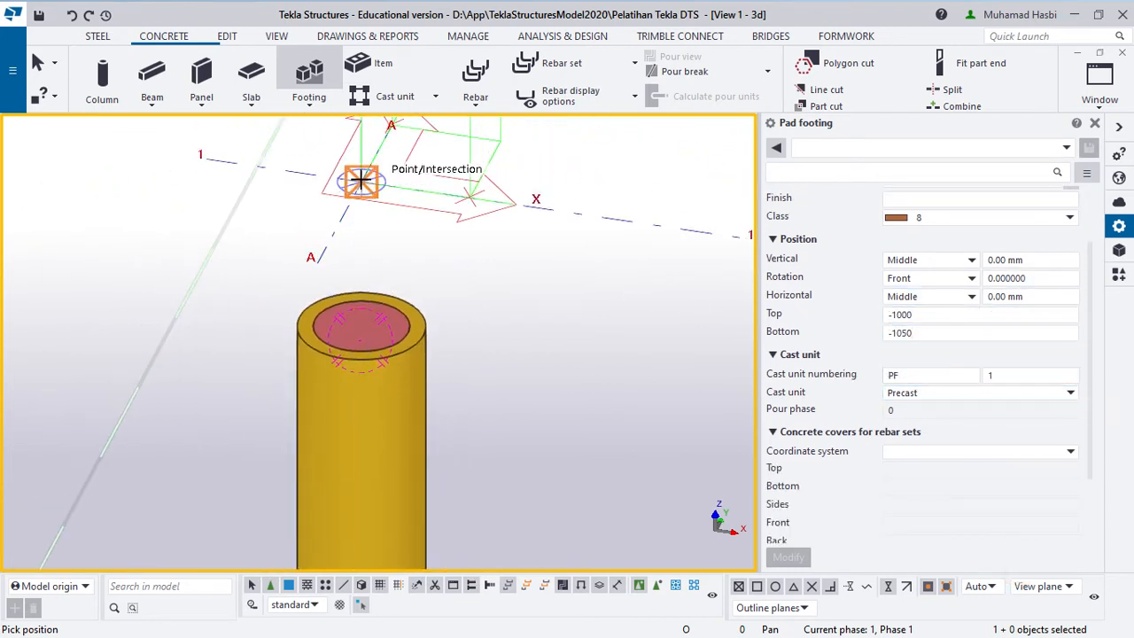
Place the Lantai kerja pad footing on the pile at grid A/1 and orbit to inspect it.
{"action": "left_click", "coordinate": [360, 180]}
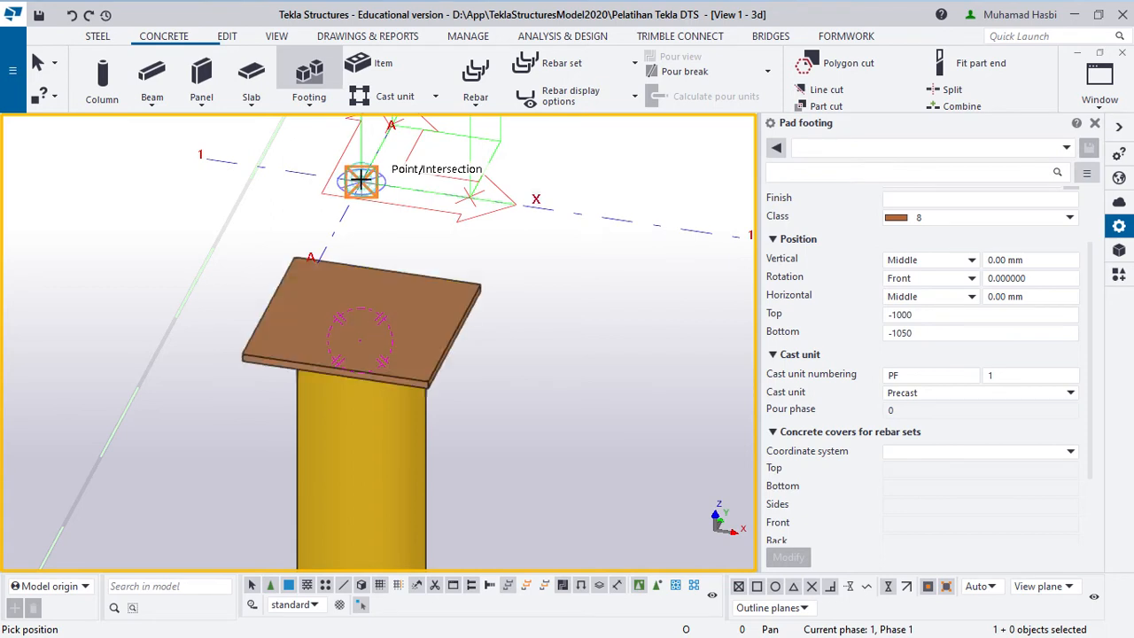
{"action": "key", "text": "Escape"}
{"action": "middle_click_drag", "start_coordinate": [520, 390], "coordinate": [364, 221], "text": "ctrl"}
{"action": "middle_click_drag", "start_coordinate": [354, 251], "coordinate": [294, 358], "text": "ctrl"}
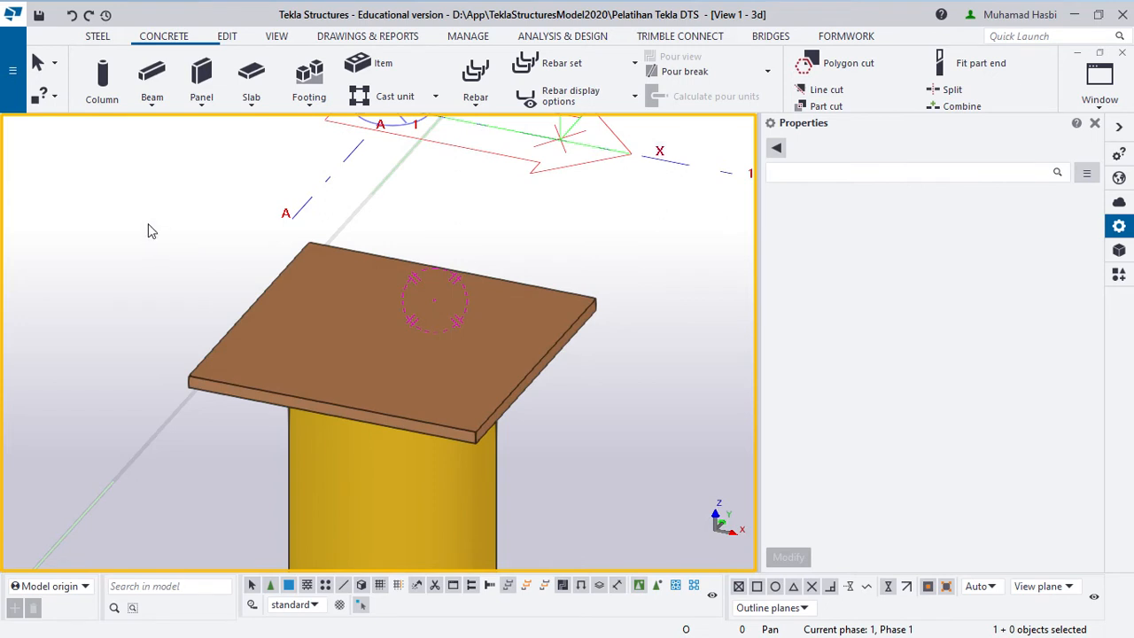
{"action": "left_click", "coordinate": [307, 106]}
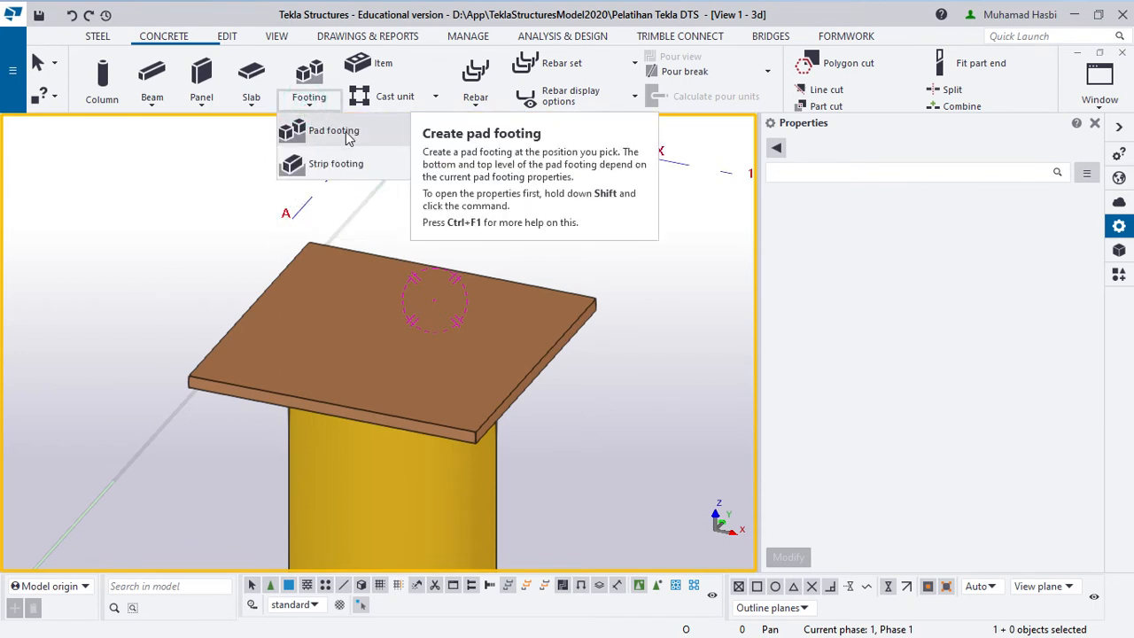
Start another pad footing with bottom level -1000 and top level -650.
{"action": "left_click", "coordinate": [345, 133]}
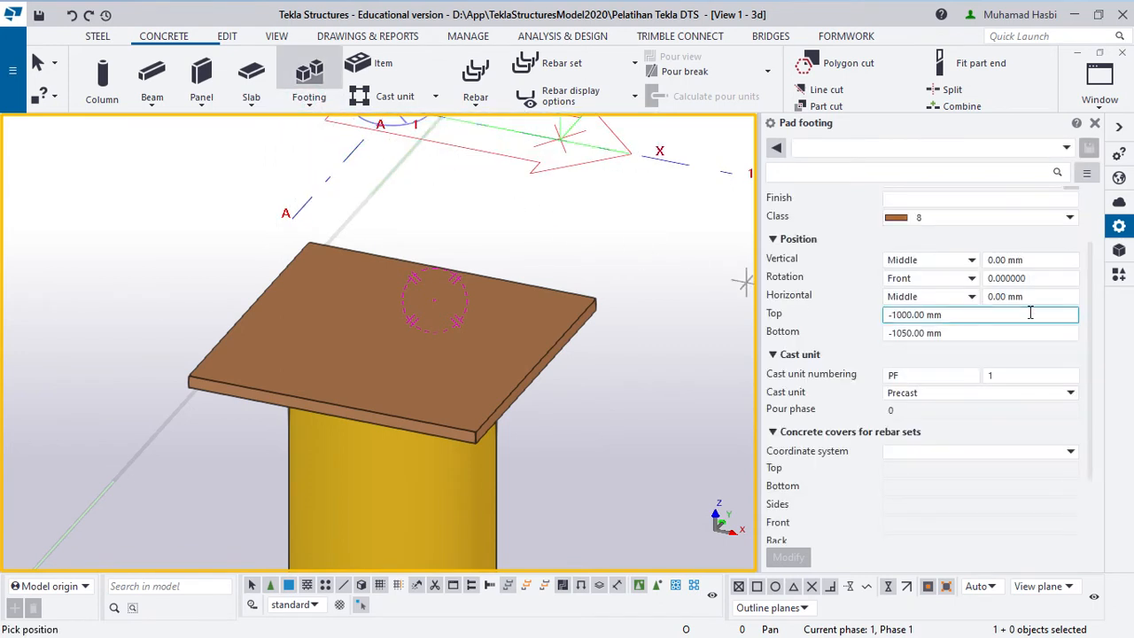
{"action": "scroll", "coordinate": [937, 244], "scroll_direction": "down", "scroll_amount": 1}
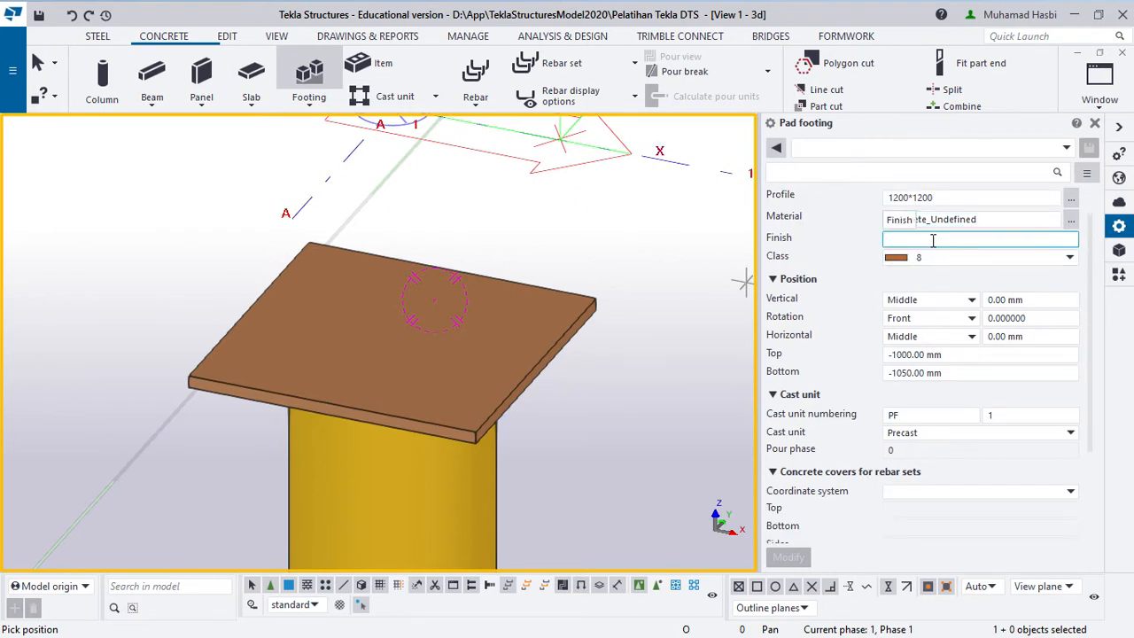
{"action": "scroll", "coordinate": [932, 237], "scroll_direction": "up", "scroll_amount": 1}
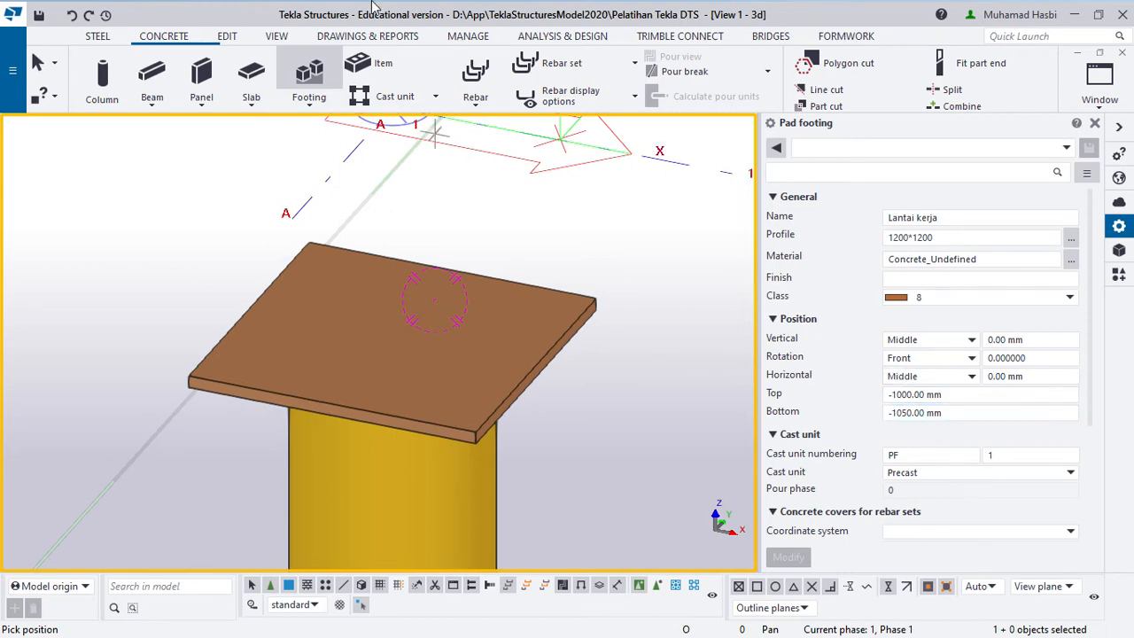
{"action": "key", "text": "super"}
{"action": "key", "text": "super"}
{"action": "left_click_drag", "start_coordinate": [955, 414], "coordinate": [838, 418]}
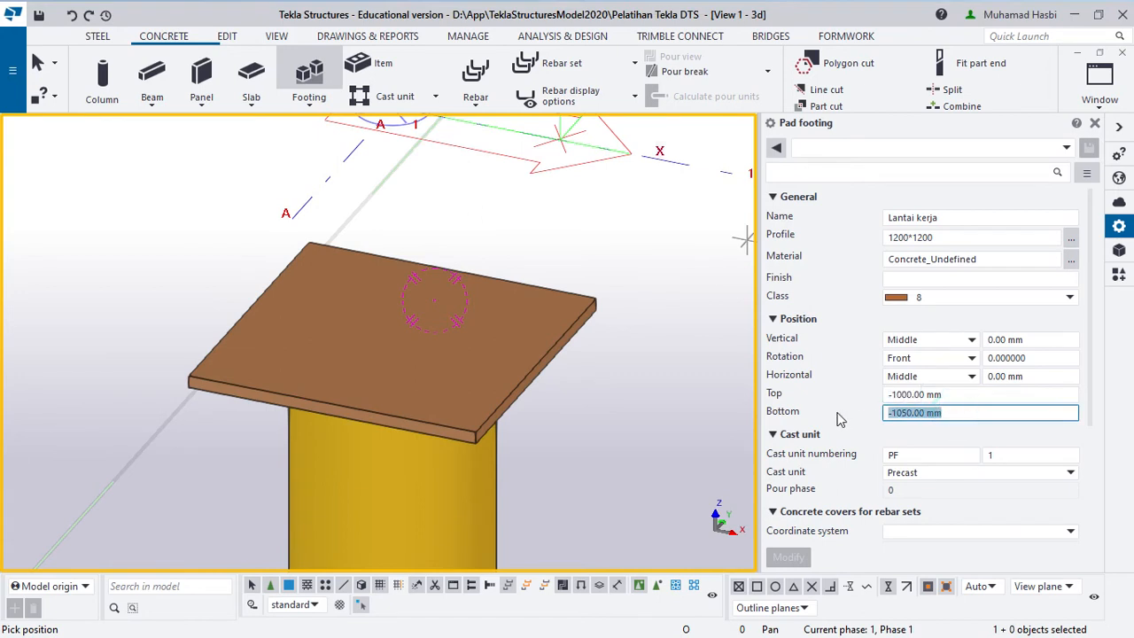
{"action": "type", "text": "-1000"}
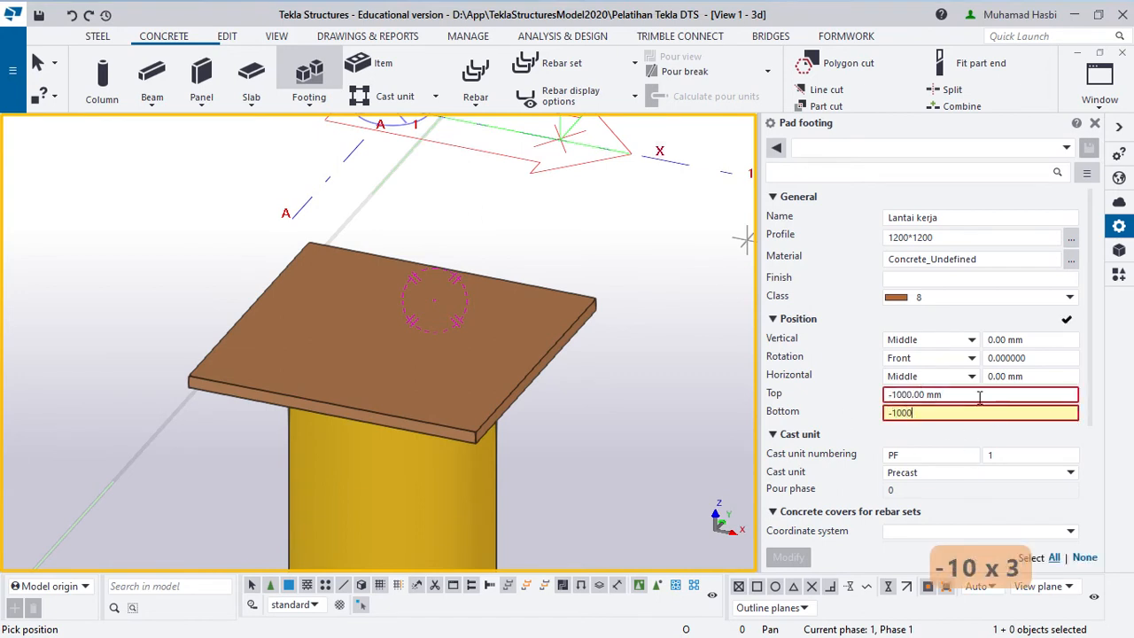
{"action": "left_click_drag", "start_coordinate": [980, 397], "coordinate": [742, 395]}
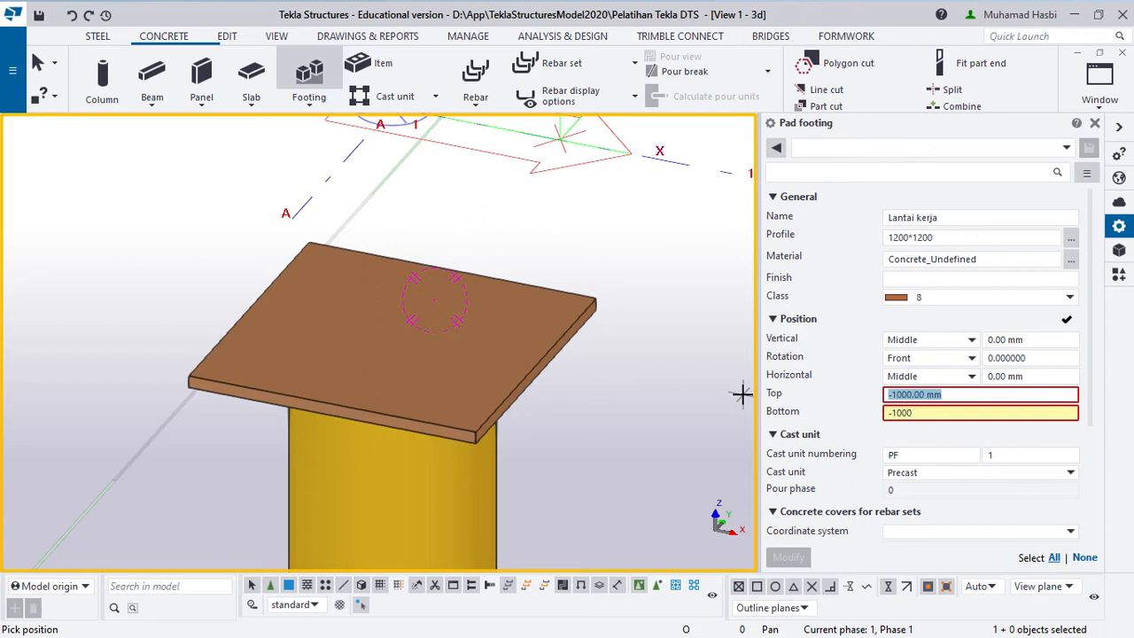
{"action": "type", "text": "-"}
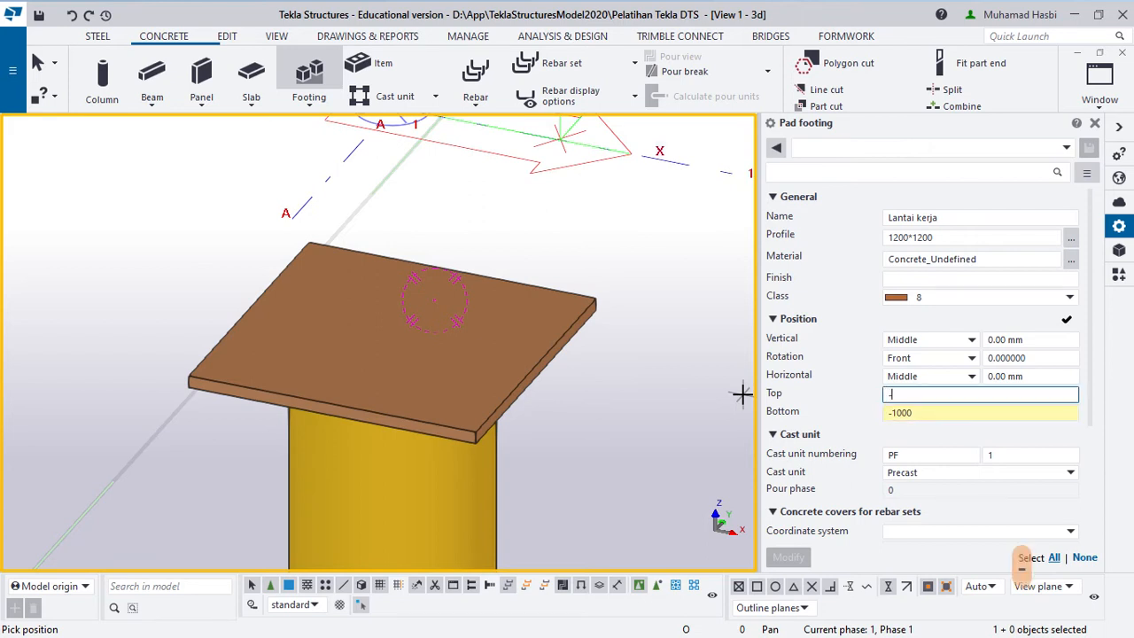
{"action": "type", "text": "650"}
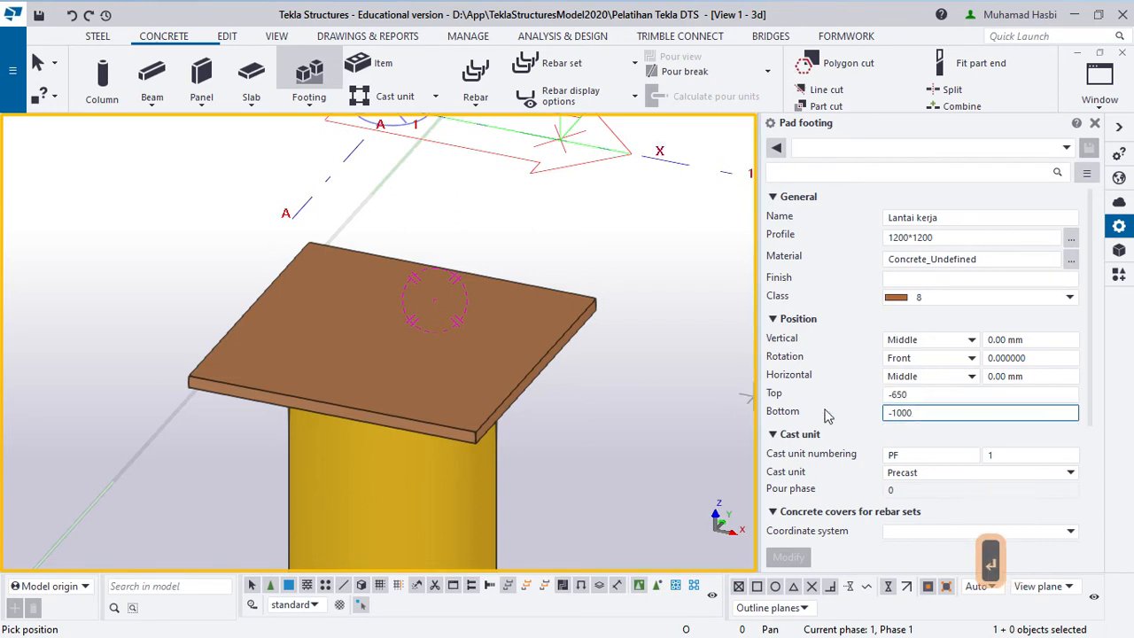
{"action": "key", "text": "Return"}
{"action": "scroll", "coordinate": [434, 430], "scroll_direction": "down", "scroll_amount": 3}
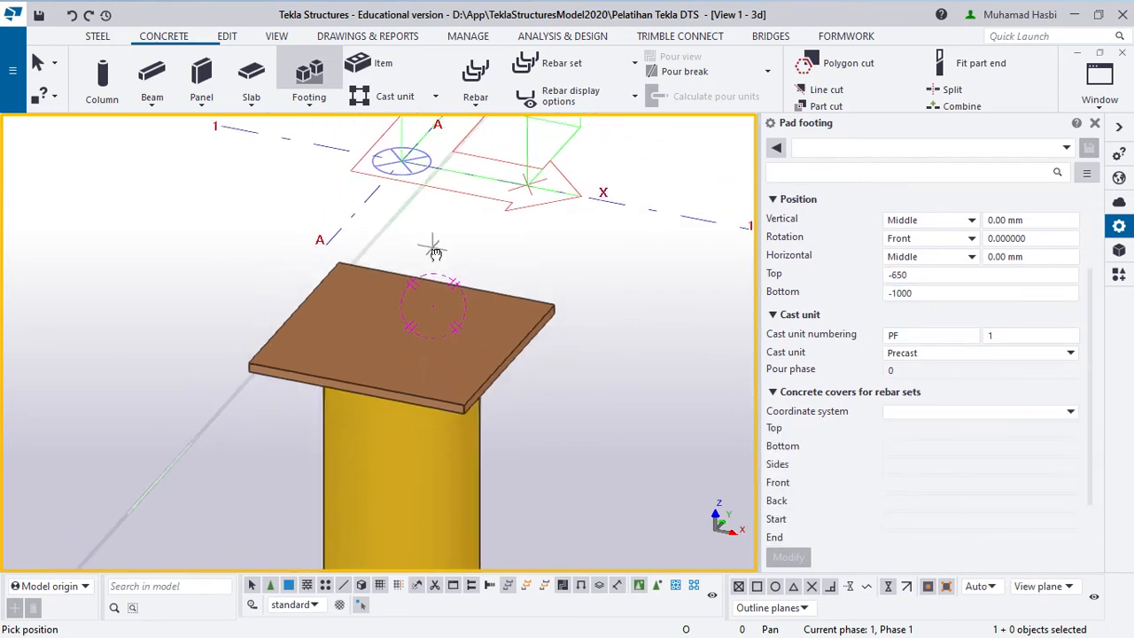
Place the 350 mm pad footing at the grid intersection and change it to class 1.
{"action": "left_click", "coordinate": [403, 186]}
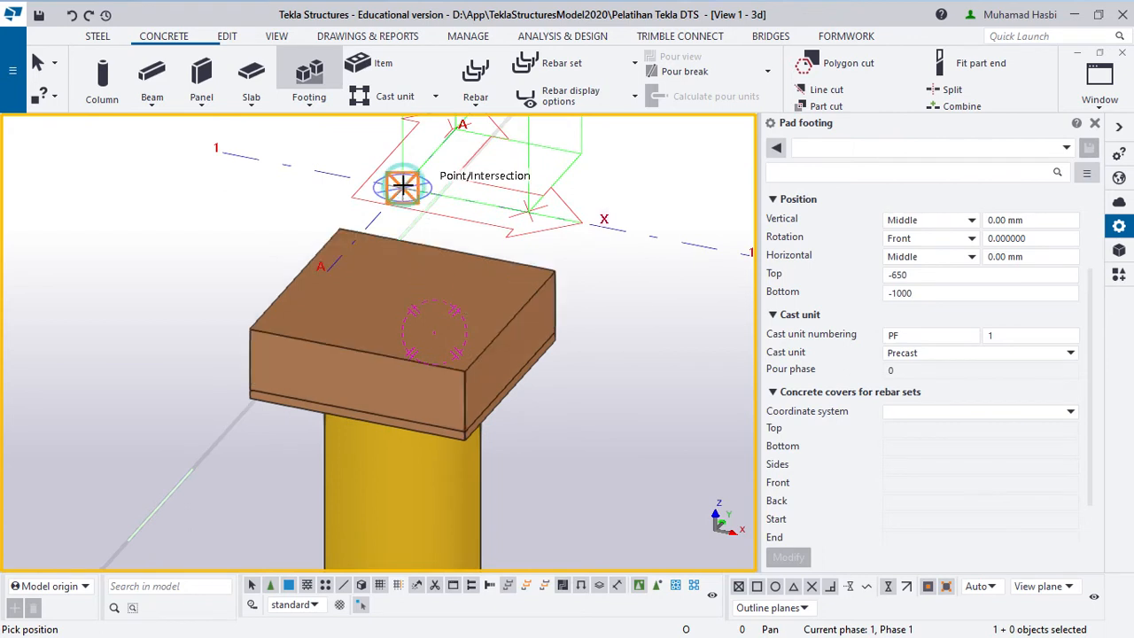
{"action": "key", "text": "Escape"}
{"action": "left_click", "coordinate": [403, 348]}
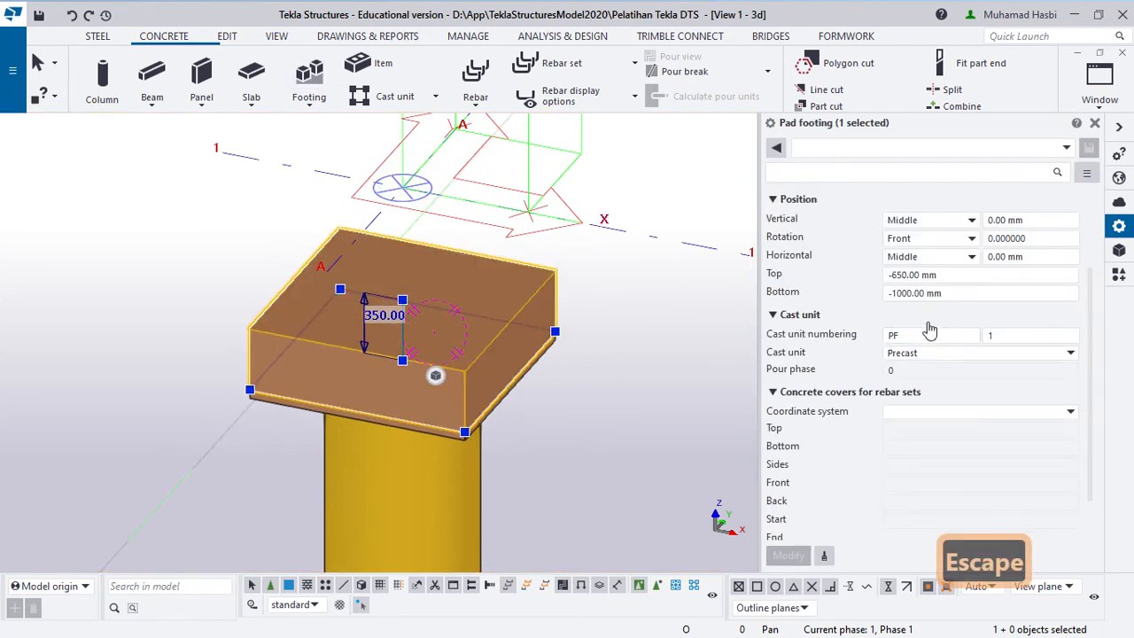
{"action": "scroll", "coordinate": [922, 301], "scroll_direction": "up", "scroll_amount": 3}
{"action": "left_click", "coordinate": [1041, 296]}
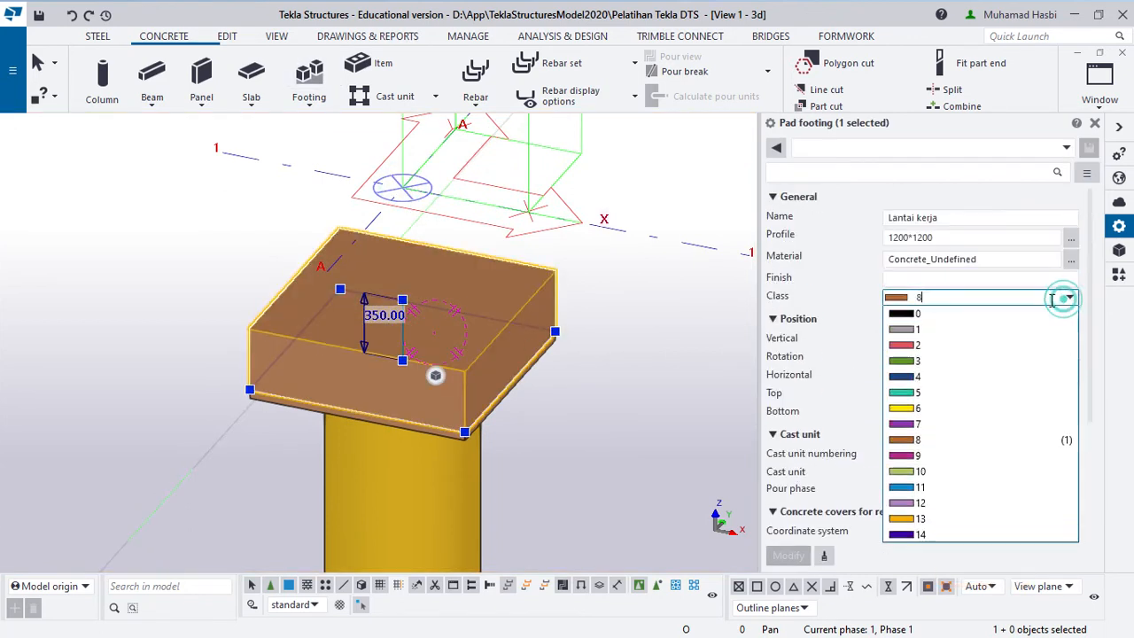
{"action": "left_click", "coordinate": [949, 328]}
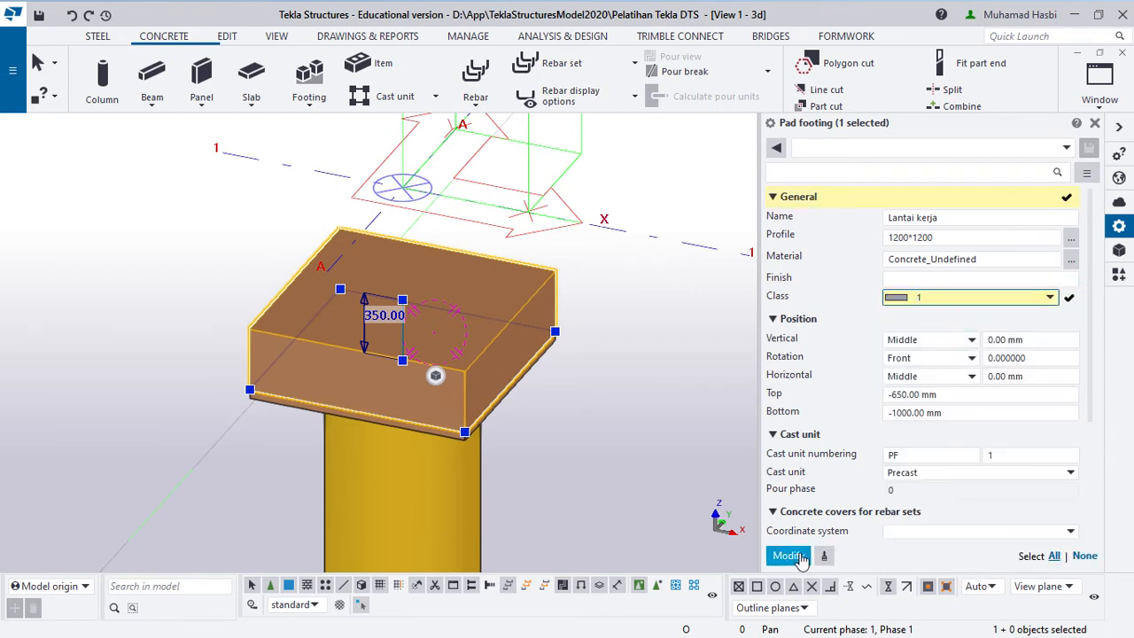
{"action": "left_click", "coordinate": [788, 555]}
{"action": "left_click", "coordinate": [617, 476]}
Close the properties panel and reframe the view on the pile and footings.
{"action": "middle_click_drag", "start_coordinate": [608, 425], "coordinate": [523, 375], "text": "ctrl"}
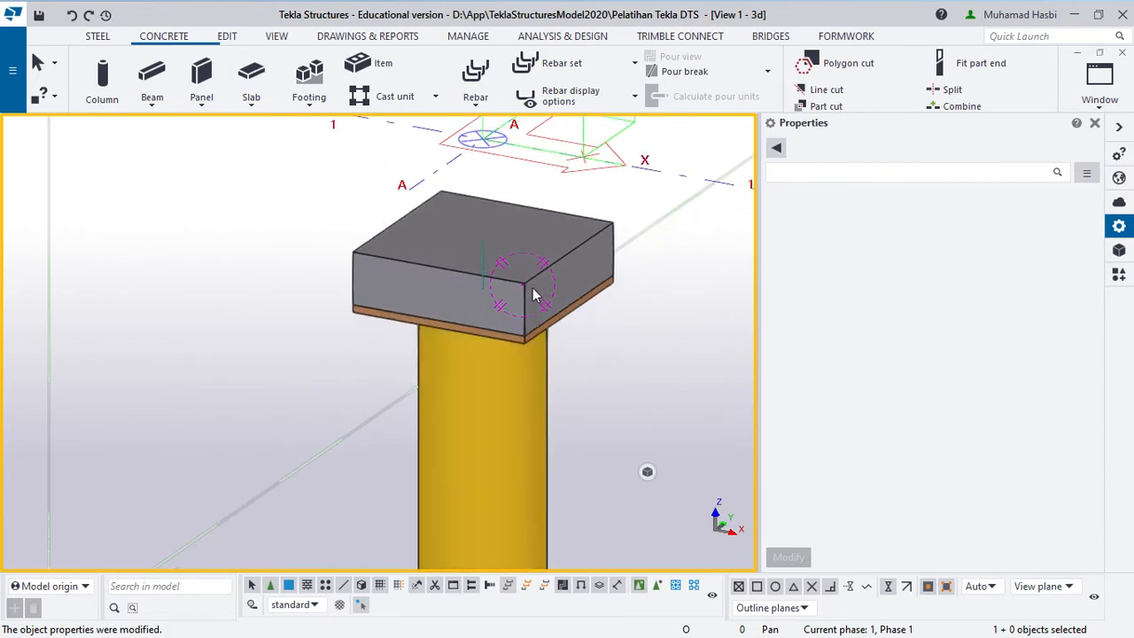
{"action": "left_click", "coordinate": [1095, 124]}
{"action": "scroll", "coordinate": [660, 261], "scroll_direction": "down", "scroll_amount": 3}
{"action": "middle_click_drag", "start_coordinate": [665, 277], "coordinate": [582, 298]}
{"action": "scroll", "coordinate": [582, 304], "scroll_direction": "up", "scroll_amount": 2}
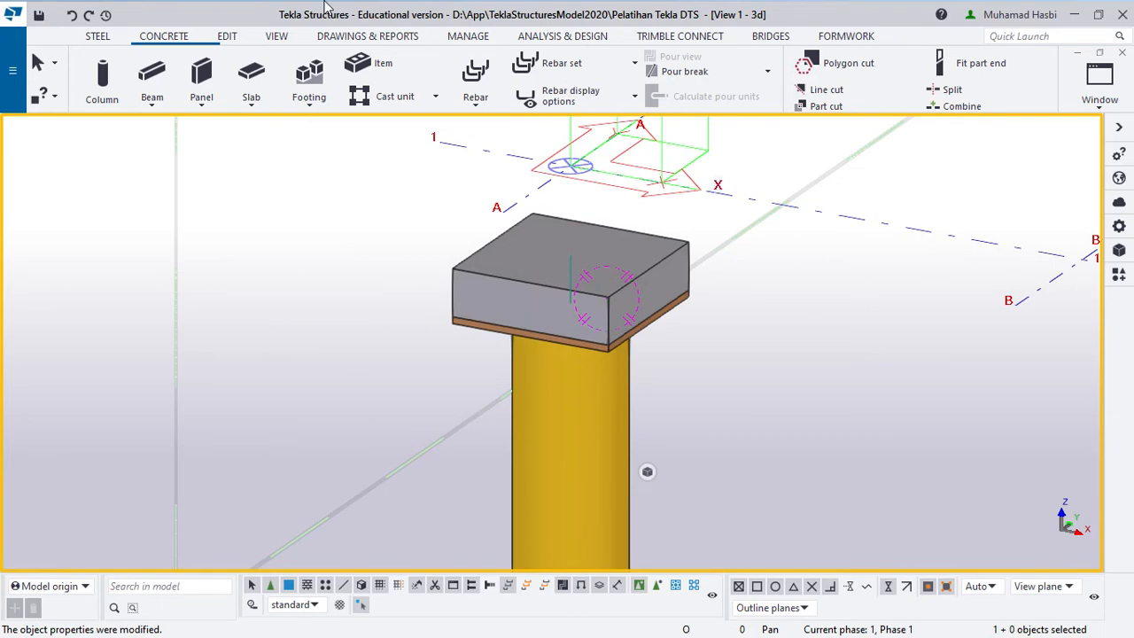
{"action": "key", "text": "super"}
Zoom into the Potongan 2-2 section in Detail FP-1 to check the D16 bars in the Ø80 ring.
{"action": "left_click", "coordinate": [423, 9]}
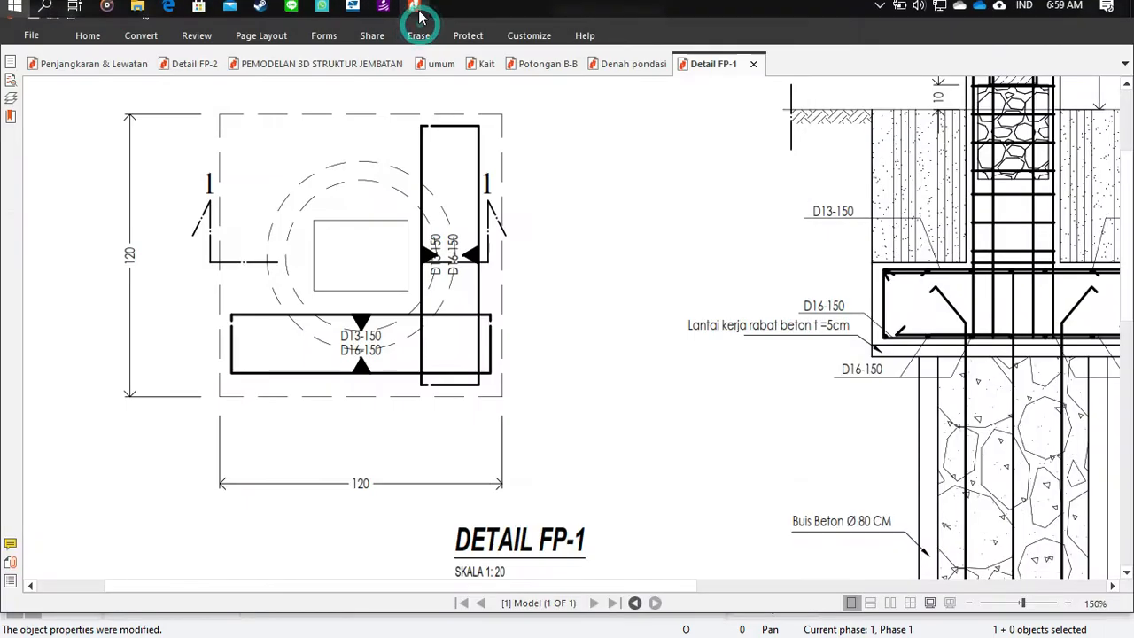
{"action": "scroll", "coordinate": [470, 305], "scroll_direction": "down", "scroll_amount": 8}
{"action": "scroll", "coordinate": [317, 286], "scroll_direction": "down", "scroll_amount": 1, "text": "ctrl"}
{"action": "scroll", "coordinate": [317, 286], "scroll_direction": "up", "scroll_amount": 2, "text": "ctrl"}
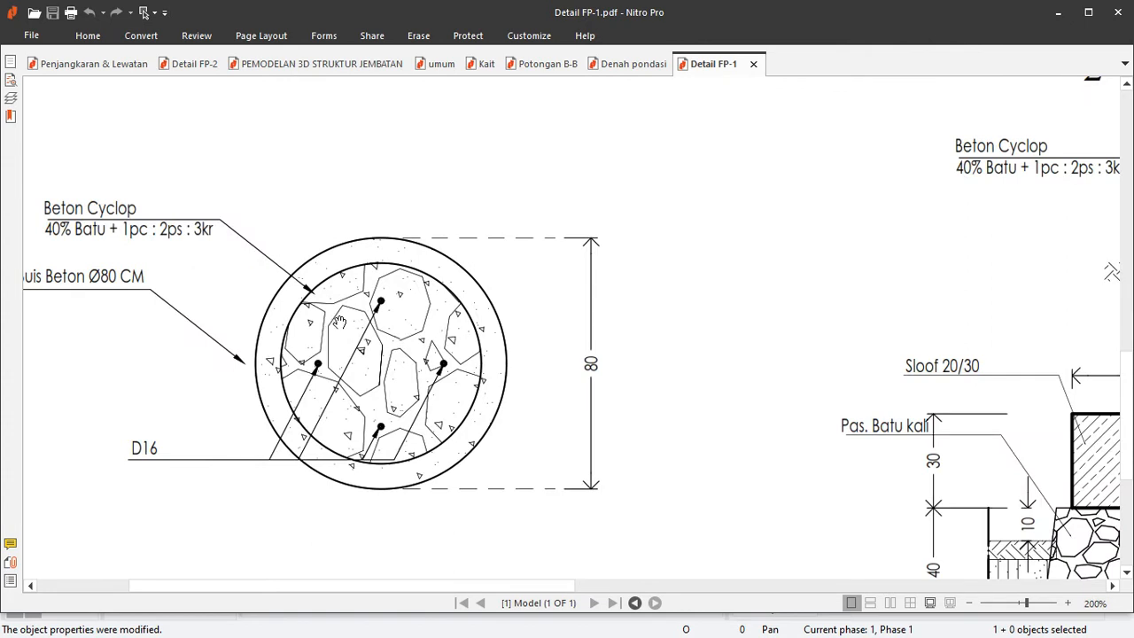
{"action": "left_click_drag", "start_coordinate": [408, 339], "coordinate": [419, 342]}
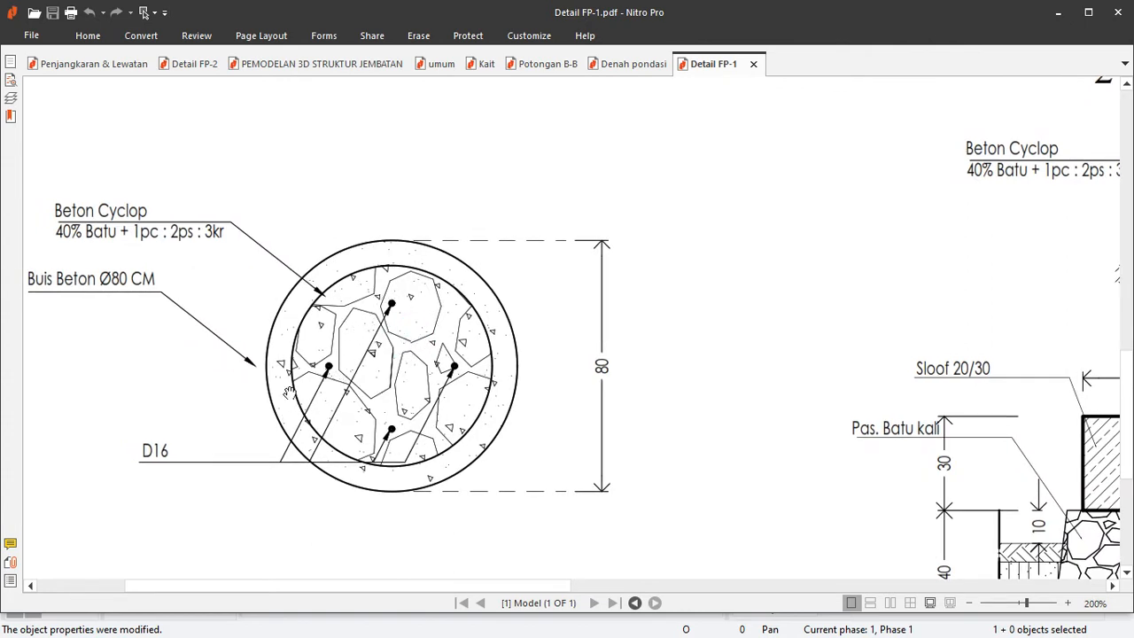
{"action": "scroll", "coordinate": [402, 329], "scroll_direction": "down", "scroll_amount": 1, "text": "ctrl"}
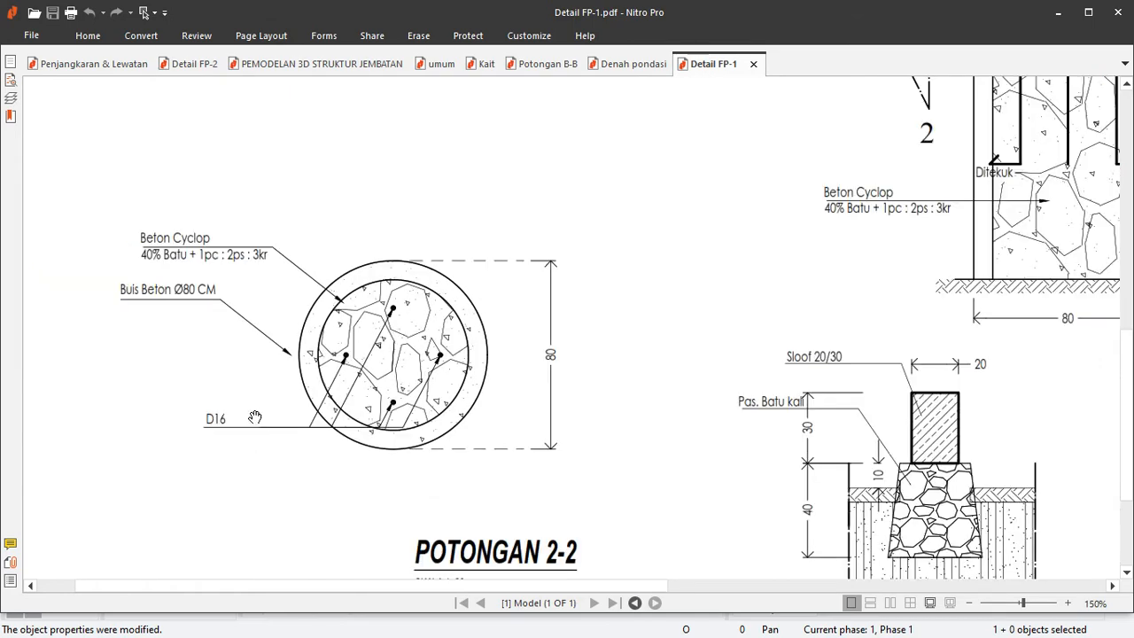
{"action": "scroll", "coordinate": [227, 426], "scroll_direction": "up", "scroll_amount": 1, "text": "ctrl"}
{"action": "scroll", "coordinate": [226, 432], "scroll_direction": "up", "scroll_amount": 1}
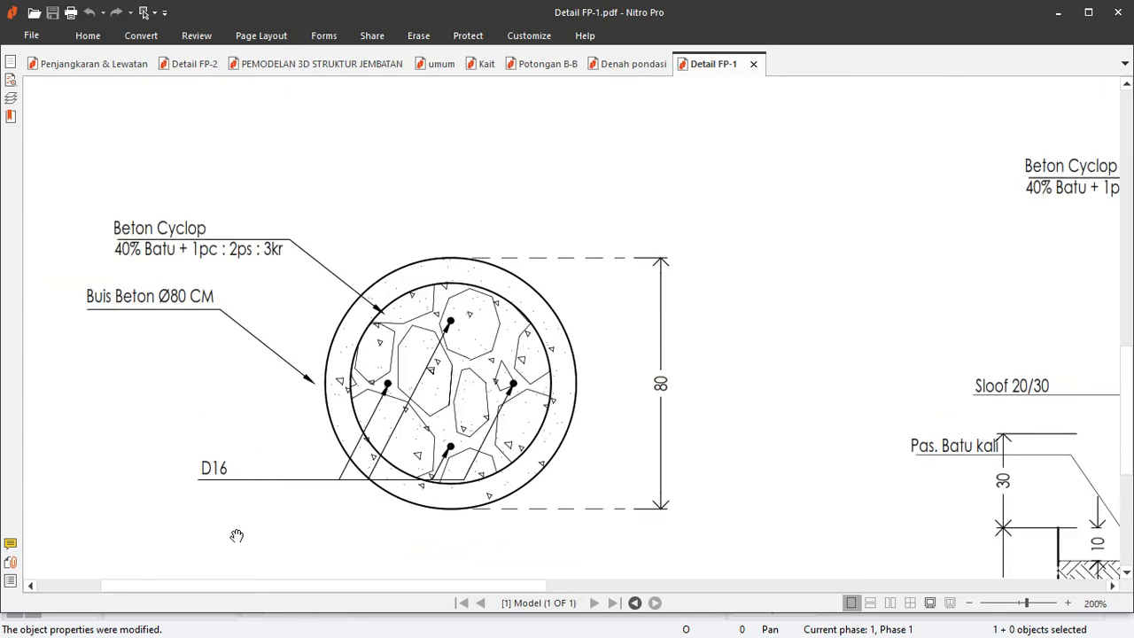
{"action": "key", "text": "super"}
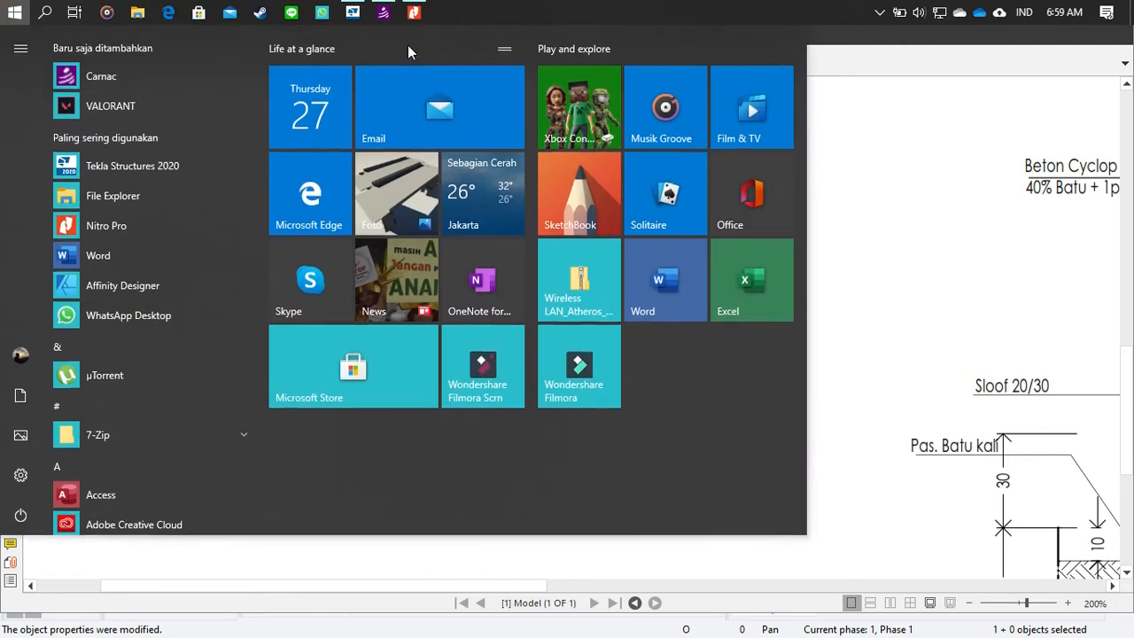
Back in the model, cycle wireframe, grayscale and rendered display, then open Applications & components.
{"action": "left_click", "coordinate": [360, 9]}
{"action": "scroll", "coordinate": [616, 426], "scroll_direction": "down", "scroll_amount": 2}
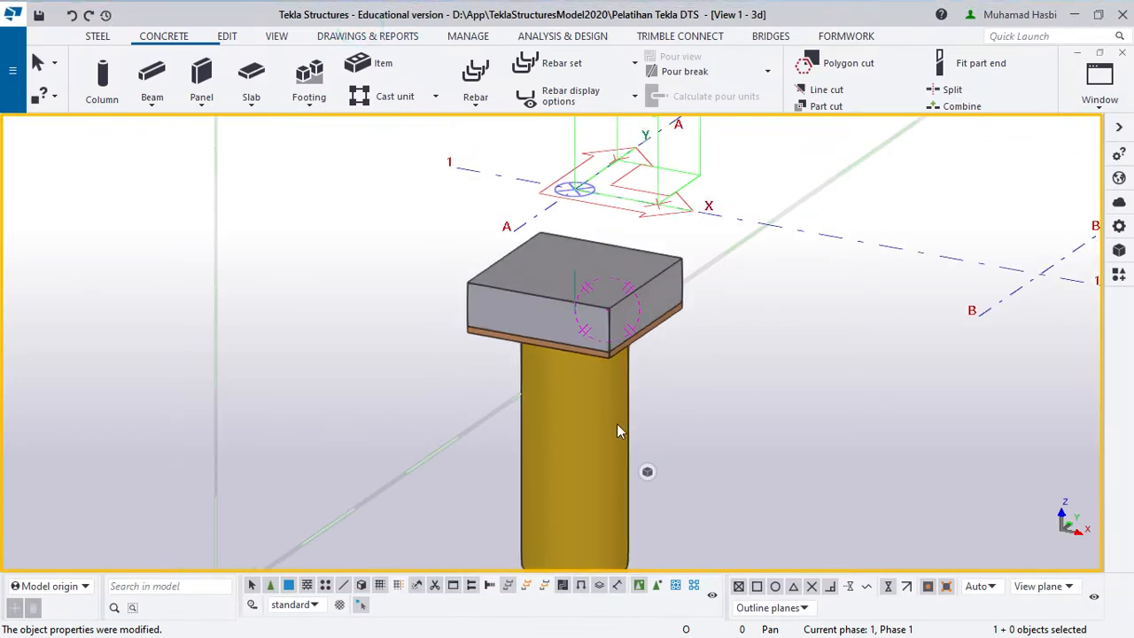
{"action": "middle_click_drag", "start_coordinate": [611, 393], "coordinate": [609, 305]}
{"action": "scroll", "coordinate": [545, 271], "scroll_direction": "up", "scroll_amount": 2}
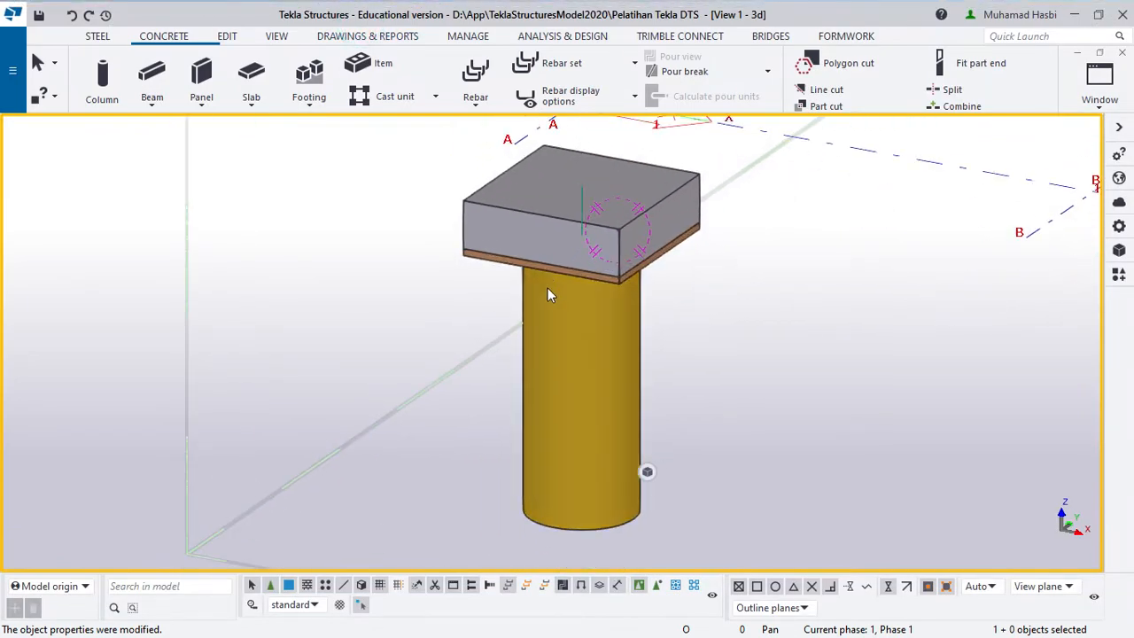
{"action": "key", "text": "ctrl+1"}
{"action": "key", "text": "ctrl+3"}
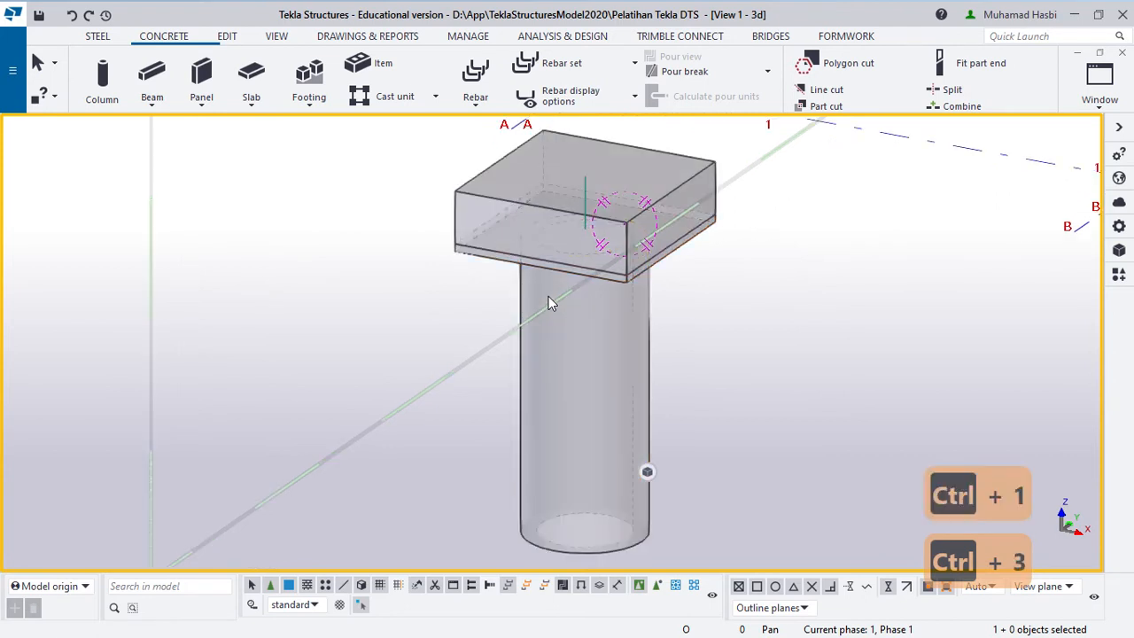
{"action": "key", "text": "ctrl+4"}
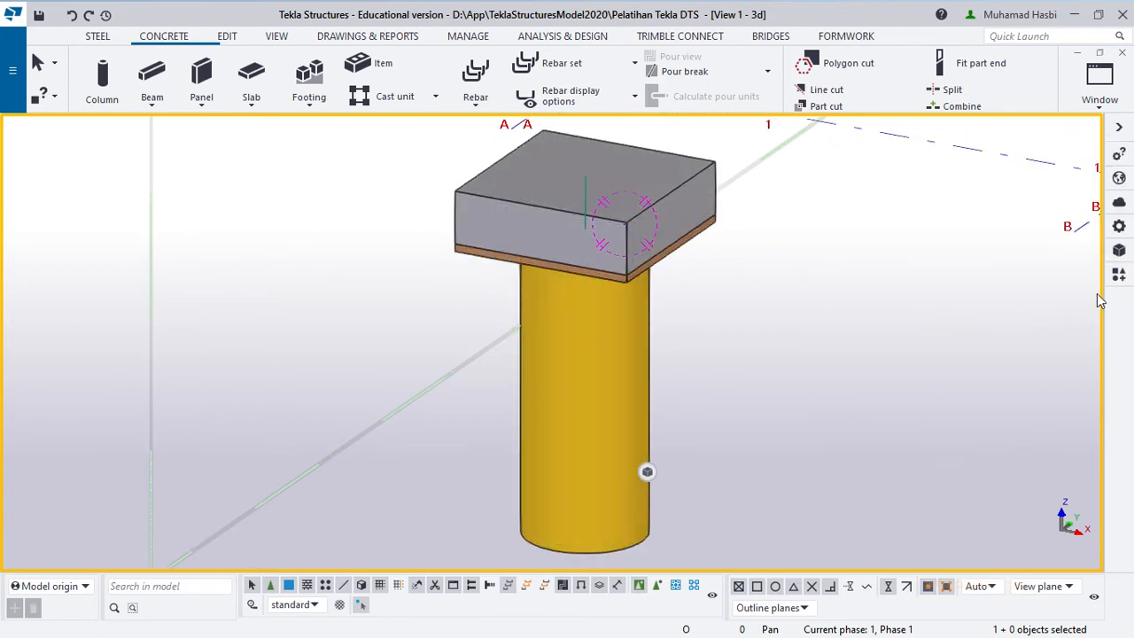
{"action": "left_click", "coordinate": [1120, 280]}
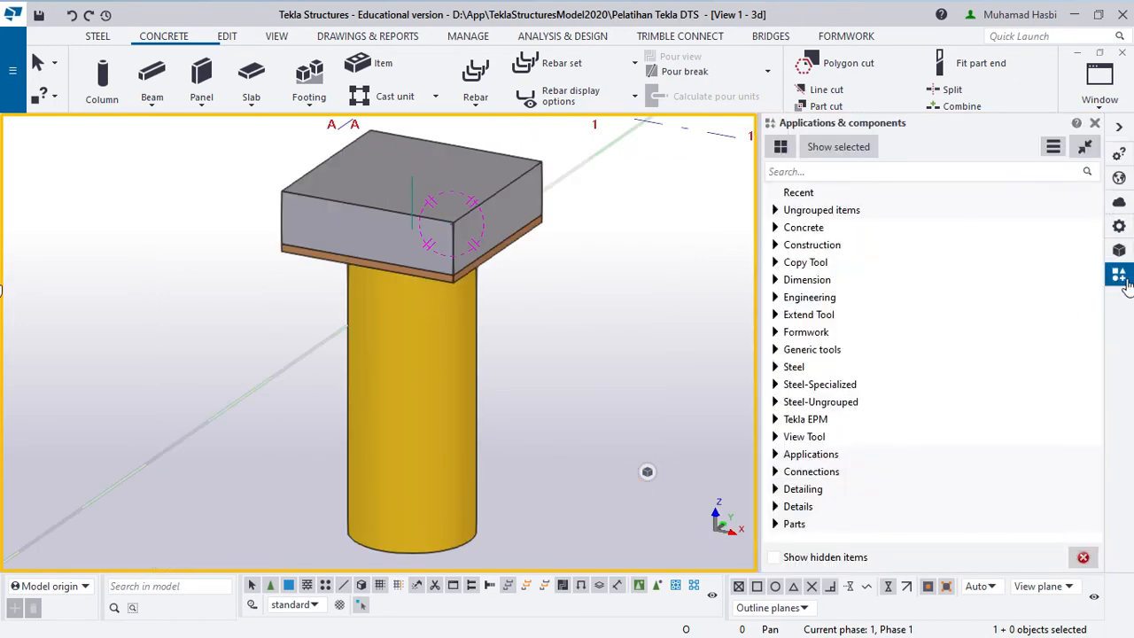
Search 'Round' in the catalog and apply Round column reinforcement to the pile.
{"action": "left_click", "coordinate": [865, 172]}
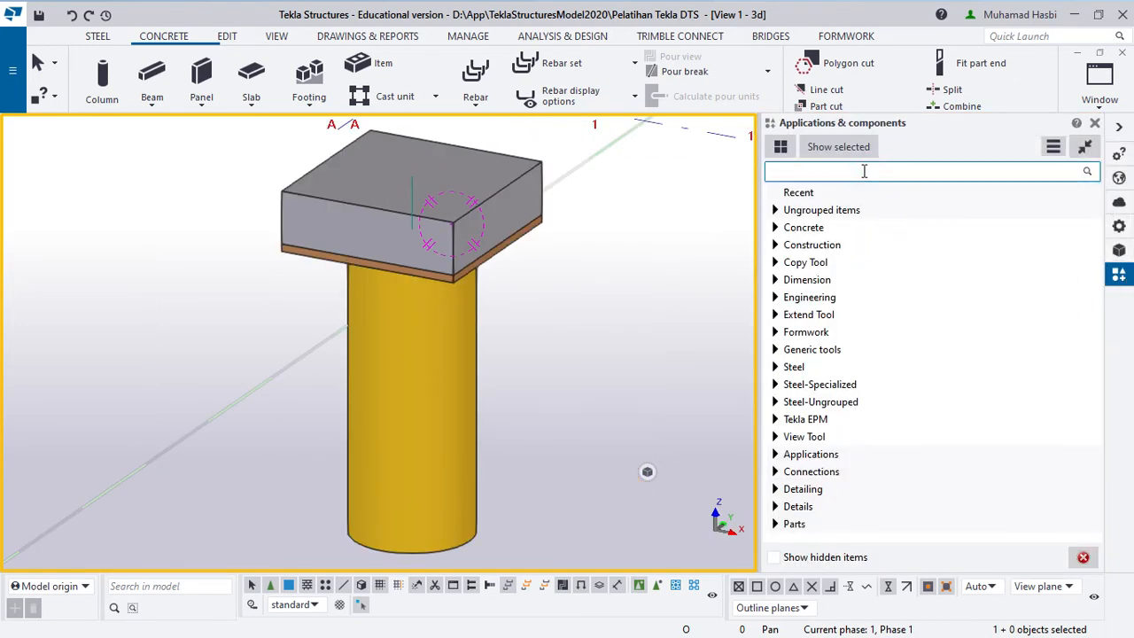
{"action": "type", "text": "Round"}
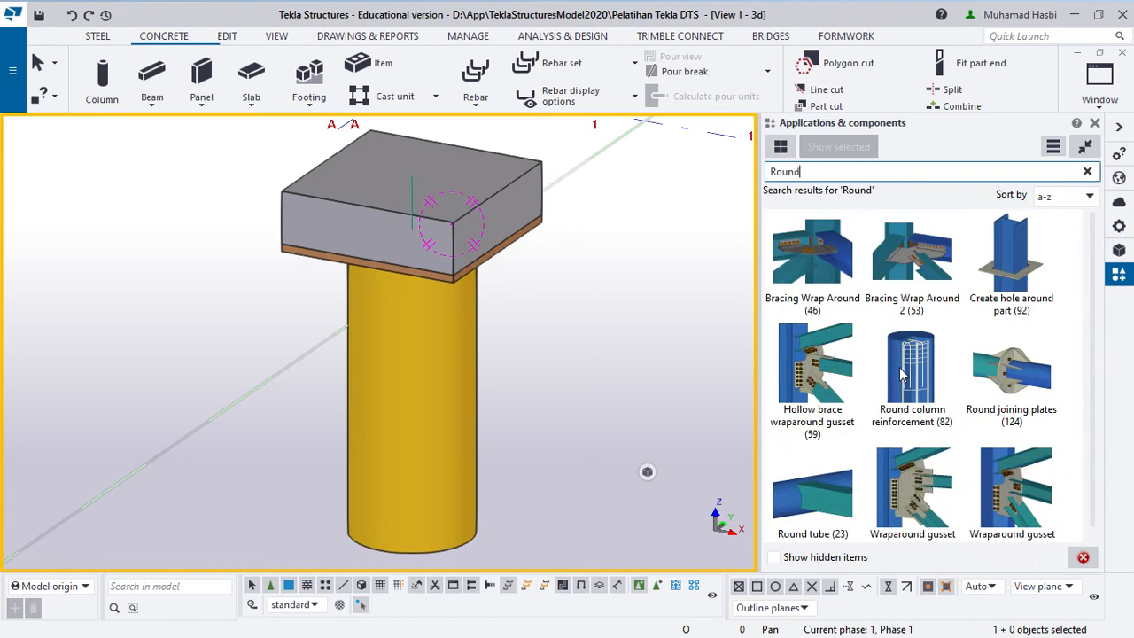
{"action": "left_click", "coordinate": [906, 359]}
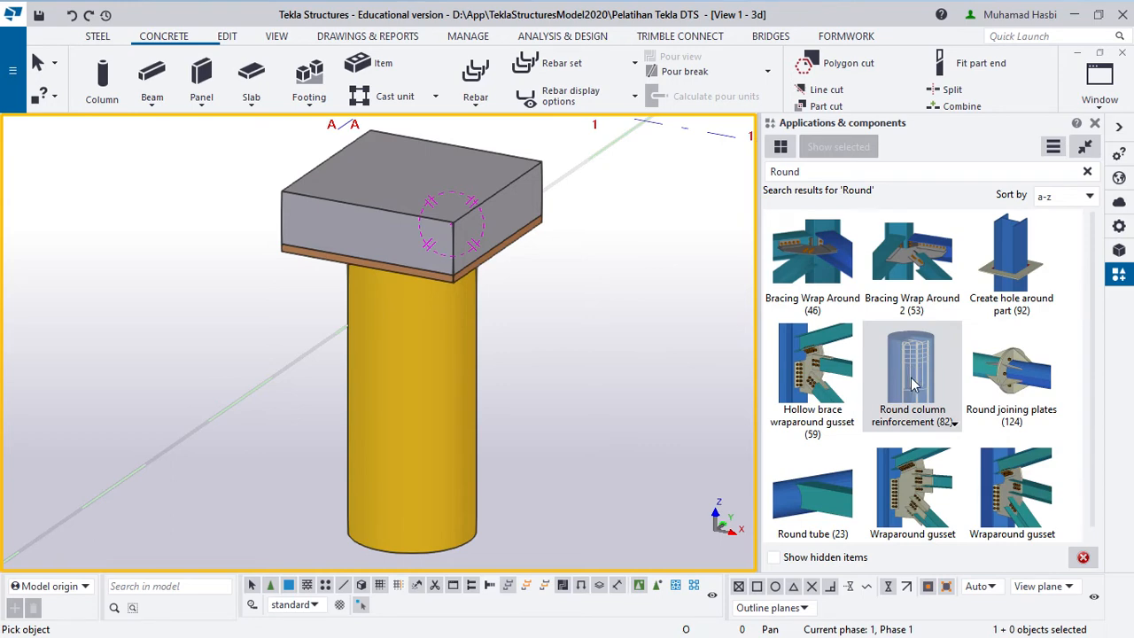
{"action": "middle_click_drag", "start_coordinate": [562, 418], "coordinate": [324, 220], "text": "ctrl"}
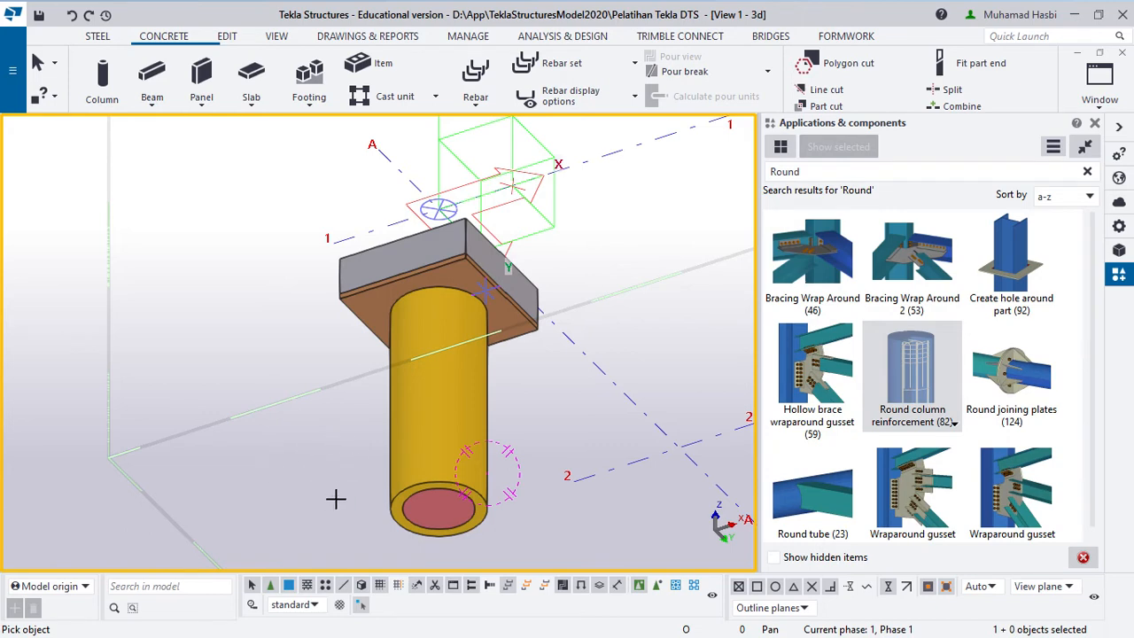
{"action": "scroll", "coordinate": [335, 498], "scroll_direction": "up", "scroll_amount": 5}
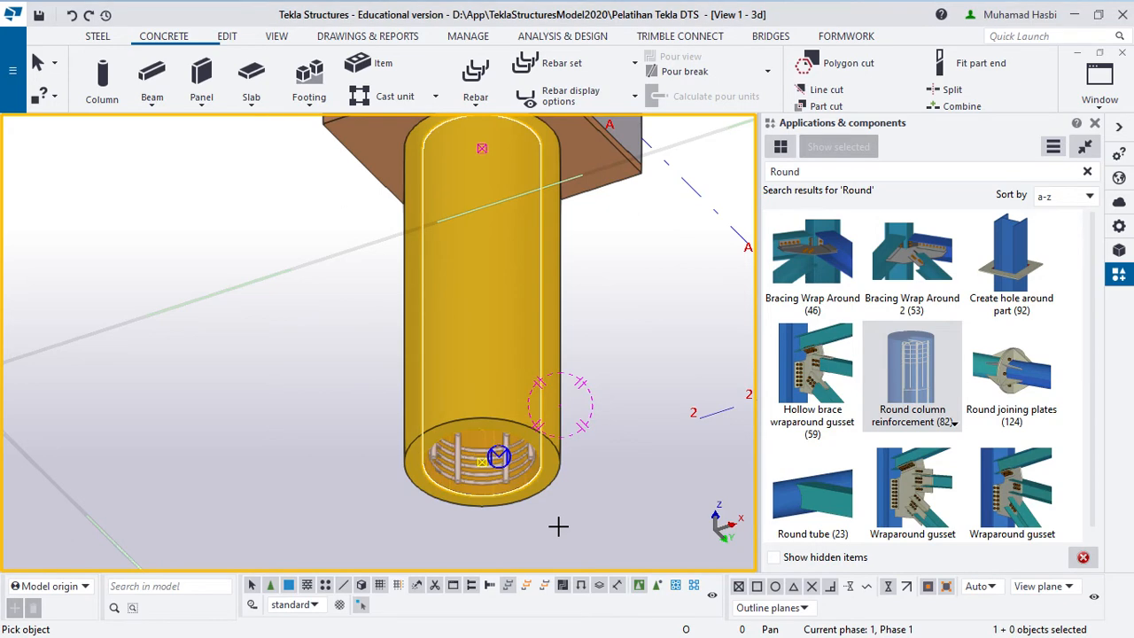
{"action": "scroll", "coordinate": [372, 456], "scroll_direction": "up", "scroll_amount": 5}
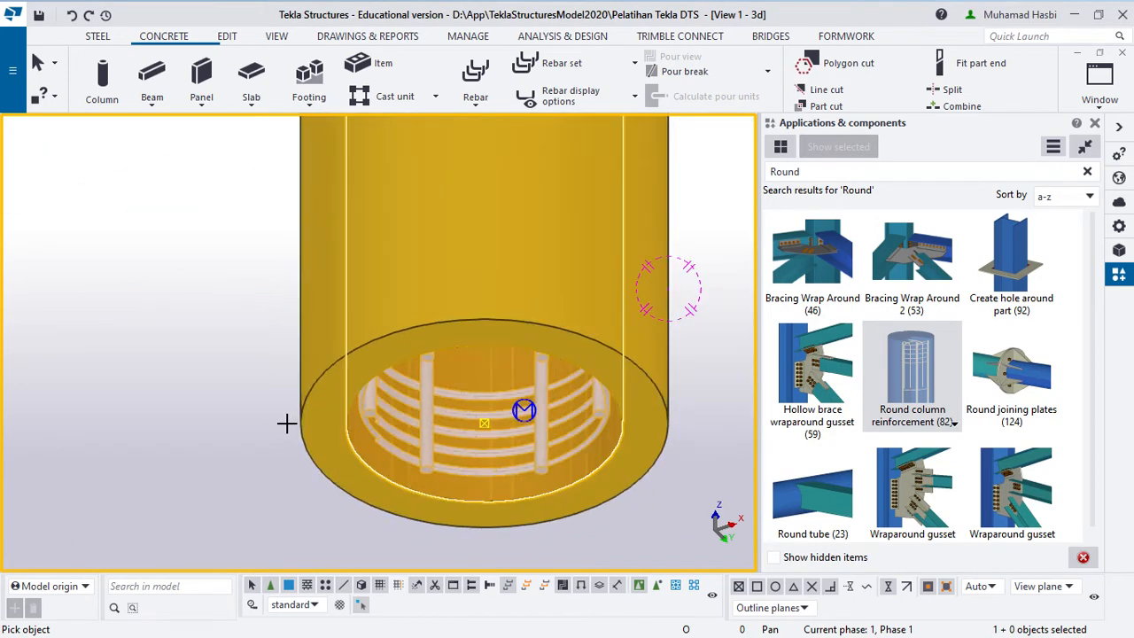
End the reinforcement command, clear the selection and frame the footing and pile.
{"action": "key", "text": "Escape"}
{"action": "key", "text": "Escape"}
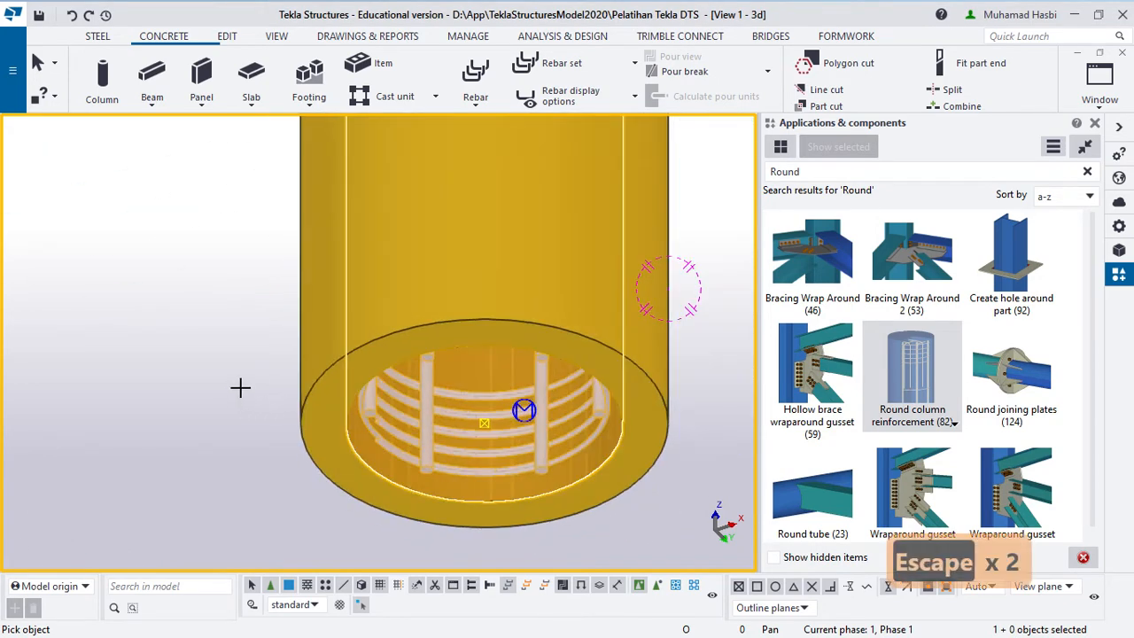
{"action": "left_click", "coordinate": [197, 490]}
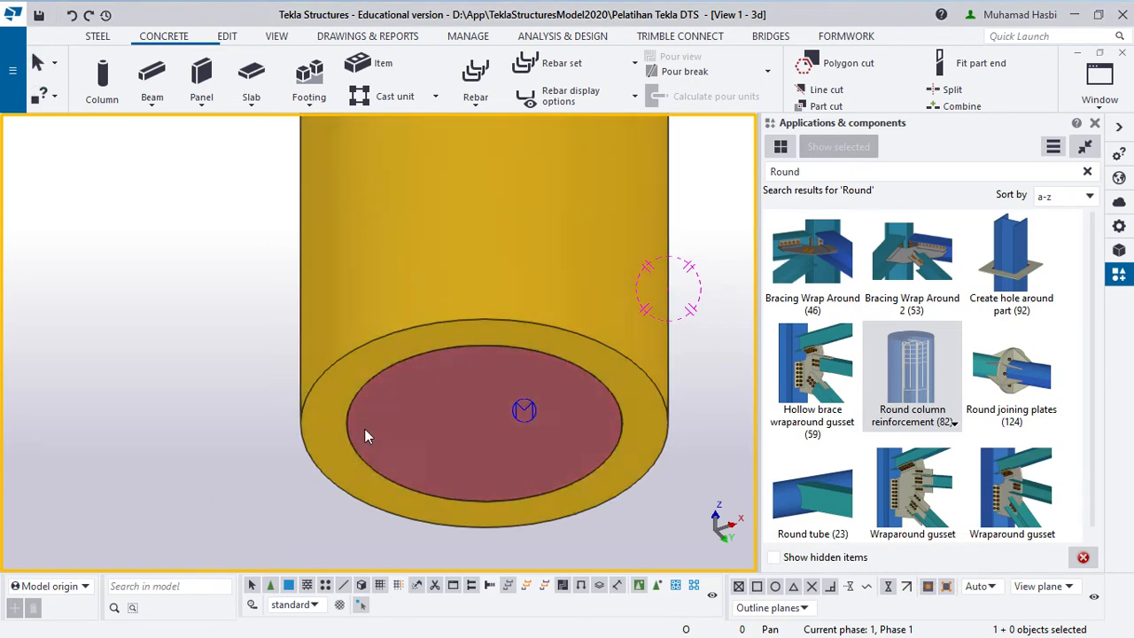
{"action": "scroll", "coordinate": [401, 435], "scroll_direction": "down", "scroll_amount": 3}
{"action": "scroll", "coordinate": [401, 441], "scroll_direction": "down", "scroll_amount": 2}
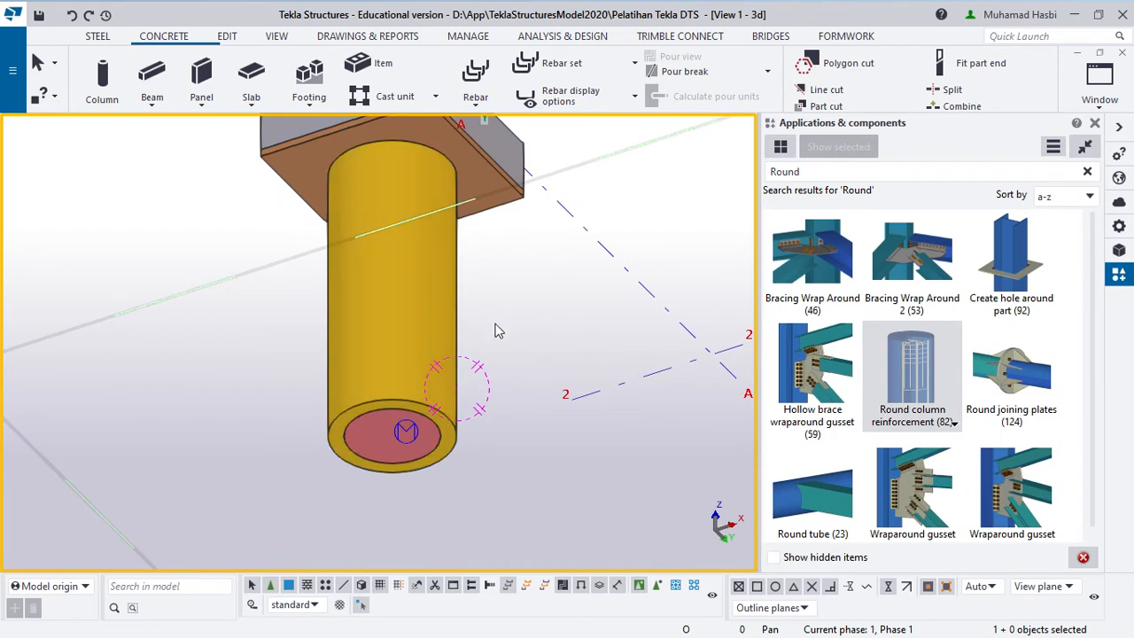
{"action": "middle_click_drag", "start_coordinate": [314, 390], "coordinate": [337, 452]}
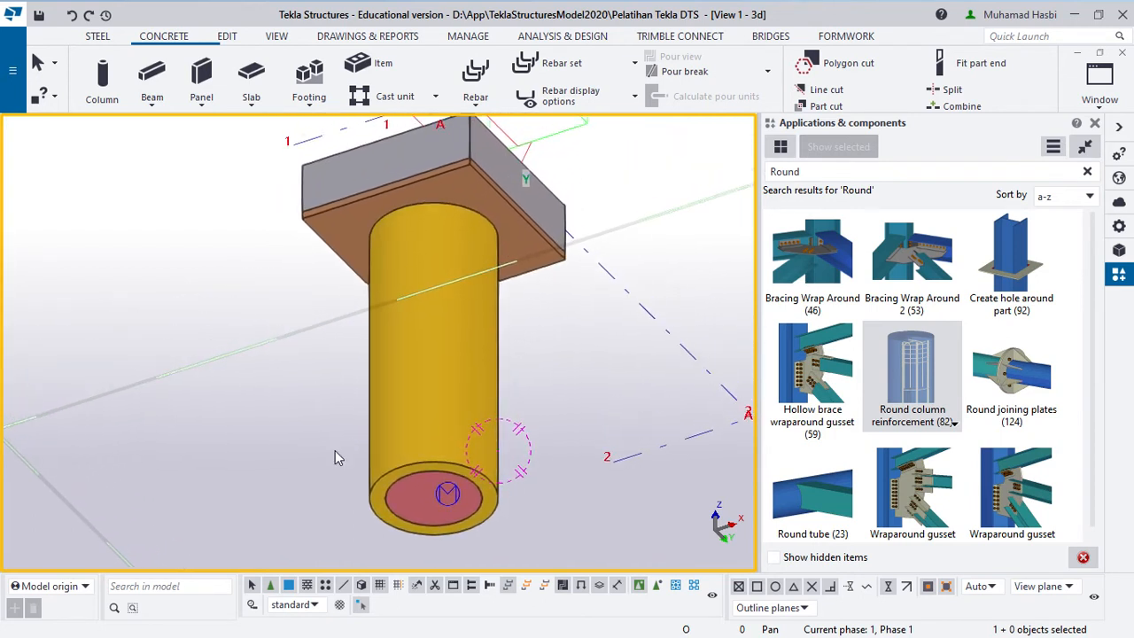
{"action": "middle_click_drag", "start_coordinate": [427, 415], "coordinate": [408, 390]}
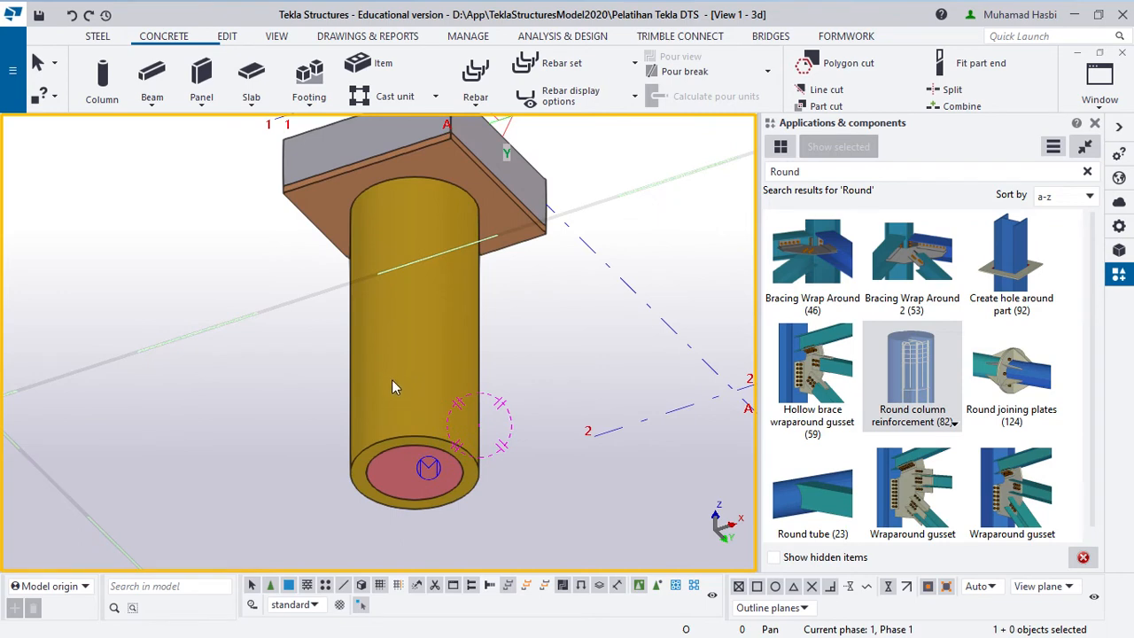
Cycle through Ctrl+1 to Ctrl+5 display modes, ending in wireframe to reveal the rebar.
{"action": "key", "text": "ctrl+1"}
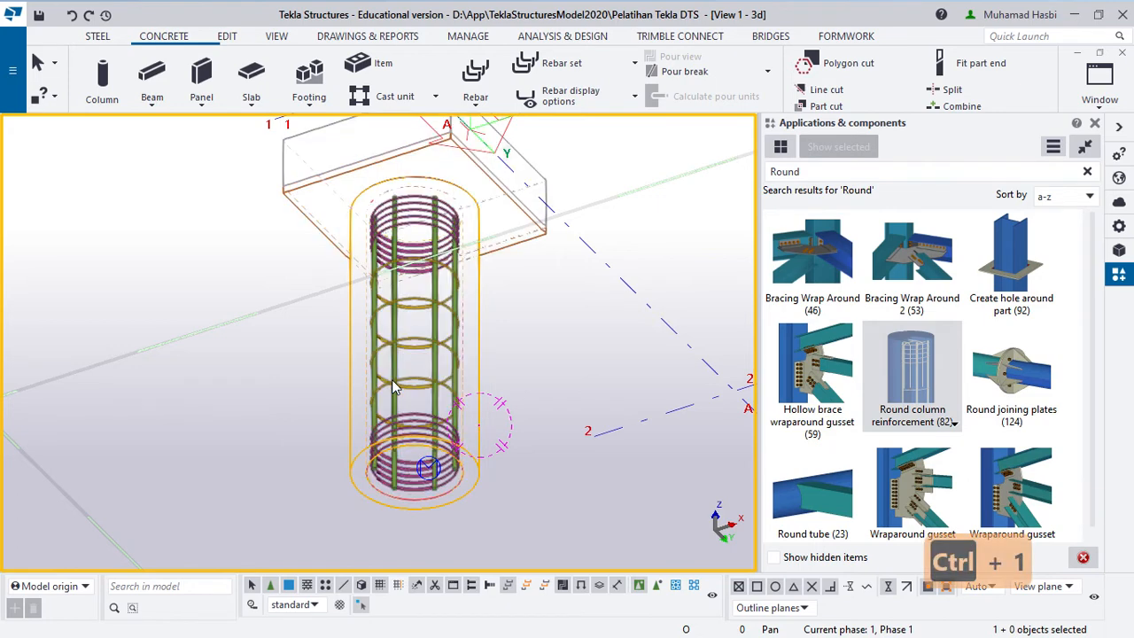
{"action": "mouse_move", "coordinate": [410, 437]}
{"action": "middle_mouse_down"}
{"action": "mouse_move", "coordinate": [401, 419]}
{"action": "mouse_move", "coordinate": [401, 452]}
{"action": "middle_mouse_up"}
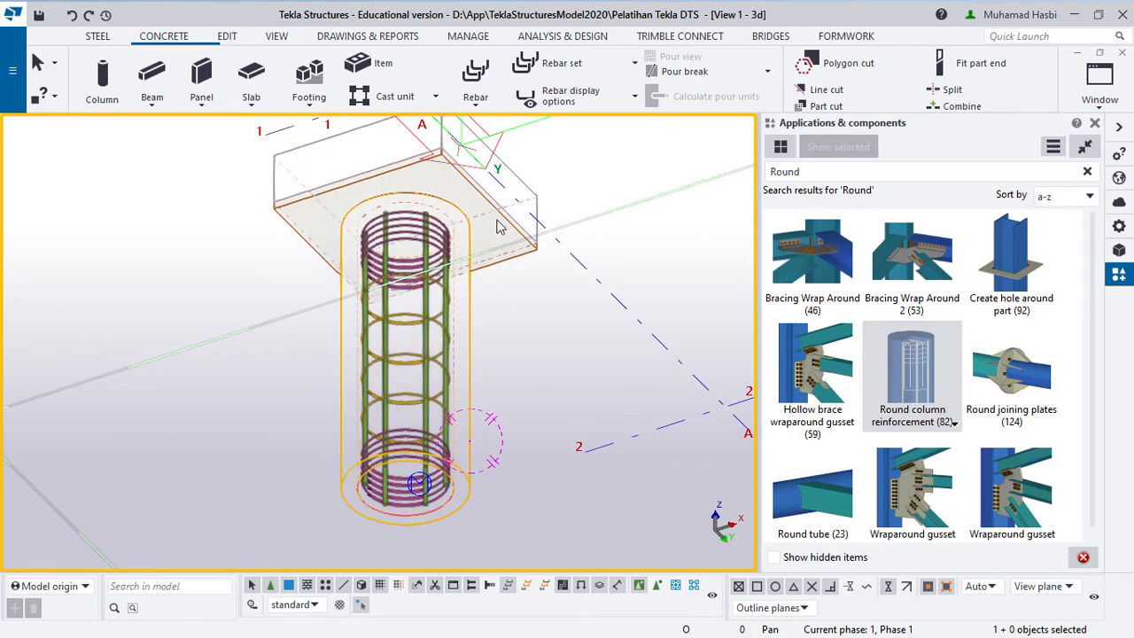
{"action": "key", "text": "ctrl+2"}
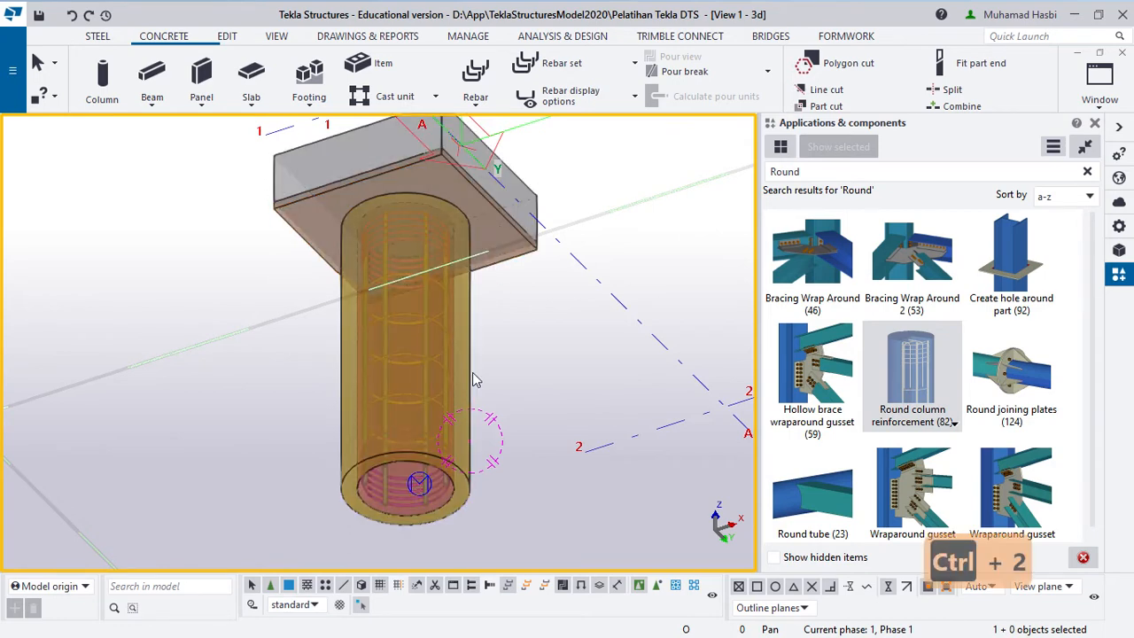
{"action": "key", "text": "ctrl+3"}
{"action": "key", "text": "ctrl+4"}
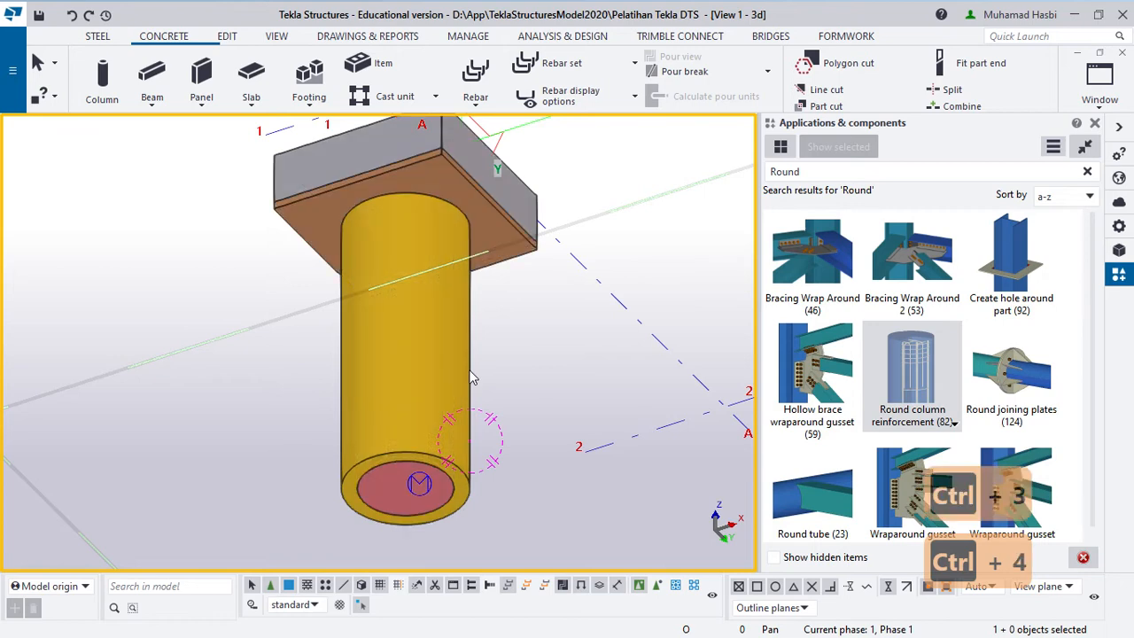
{"action": "key", "text": "ctrl+5"}
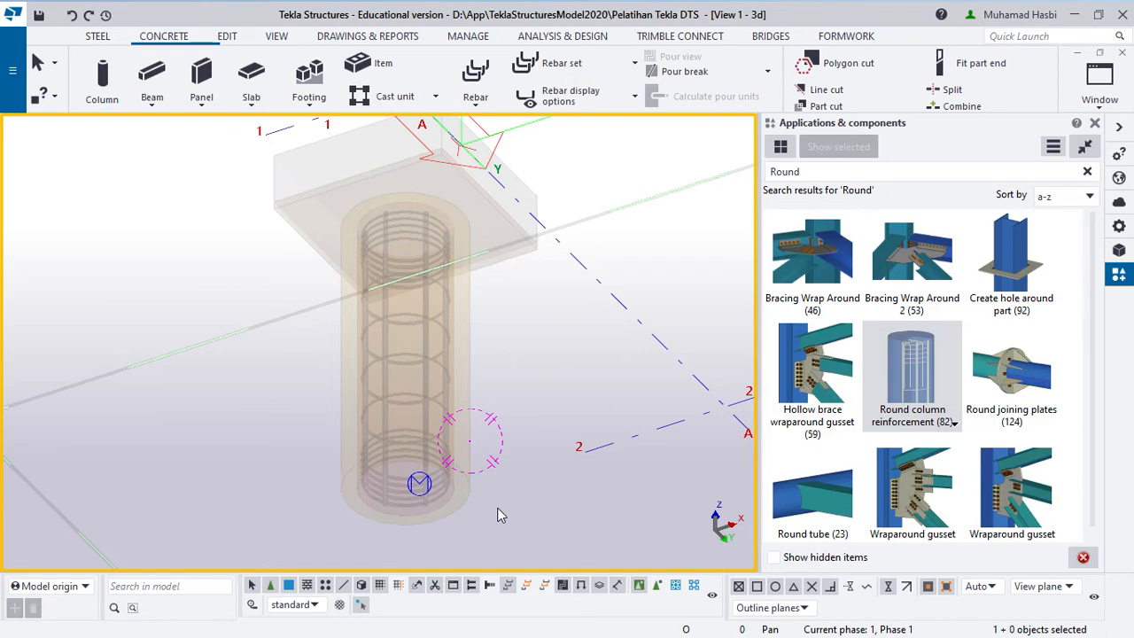
{"action": "key", "text": "ctrl+1"}
Zoom in on the pile's cage of vertical bars and spirals, down to its base.
{"action": "middle_click_drag", "start_coordinate": [406, 443], "coordinate": [405, 401]}
{"action": "scroll", "coordinate": [405, 398], "scroll_direction": "up", "scroll_amount": 2}
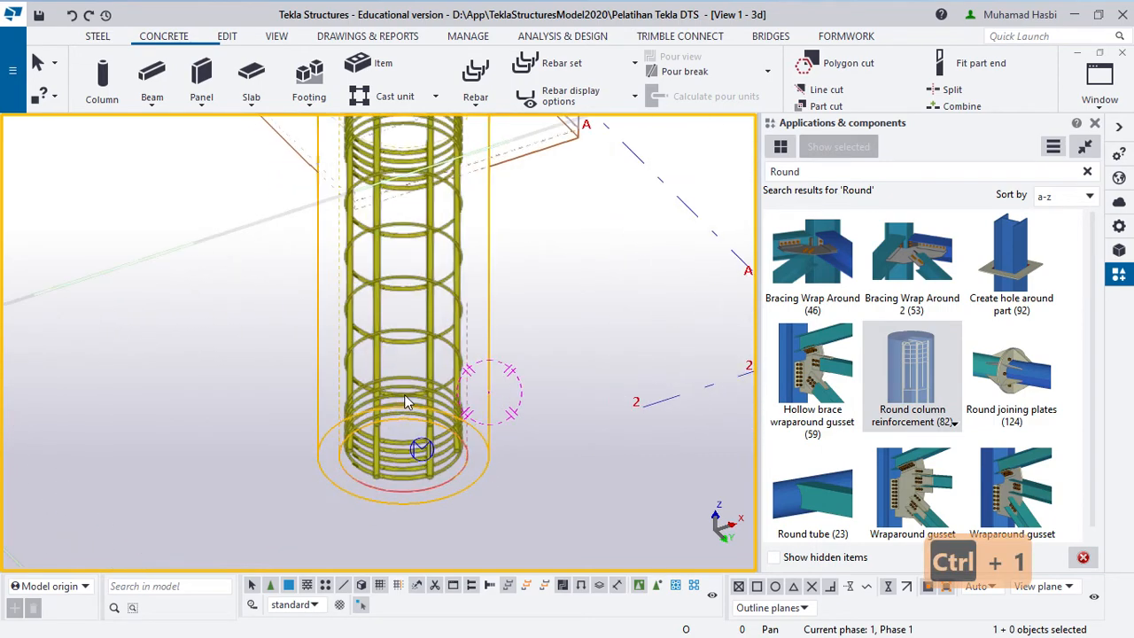
{"action": "scroll", "coordinate": [403, 347], "scroll_direction": "down", "scroll_amount": 3}
{"action": "scroll", "coordinate": [416, 339], "scroll_direction": "up", "scroll_amount": 2}
{"action": "scroll", "coordinate": [390, 248], "scroll_direction": "up", "scroll_amount": 2}
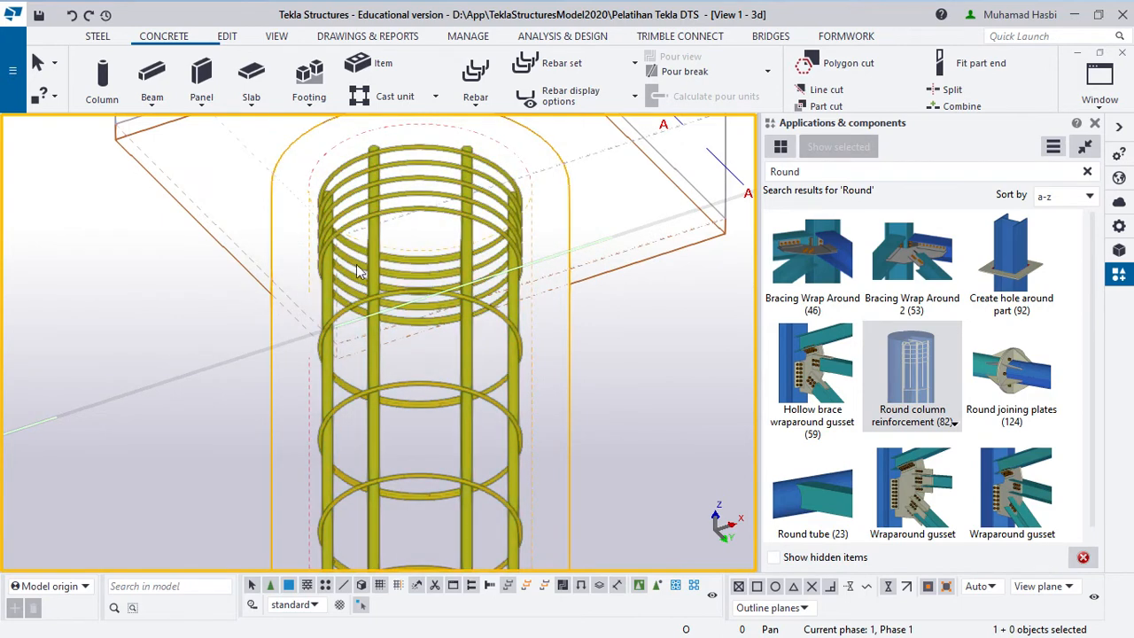
{"action": "scroll", "coordinate": [369, 281], "scroll_direction": "down", "scroll_amount": 4}
{"action": "middle_click_drag", "start_coordinate": [367, 322], "coordinate": [345, 175]}
{"action": "scroll", "coordinate": [310, 442], "scroll_direction": "up", "scroll_amount": 1}
{"action": "scroll", "coordinate": [309, 440], "scroll_direction": "up", "scroll_amount": 1}
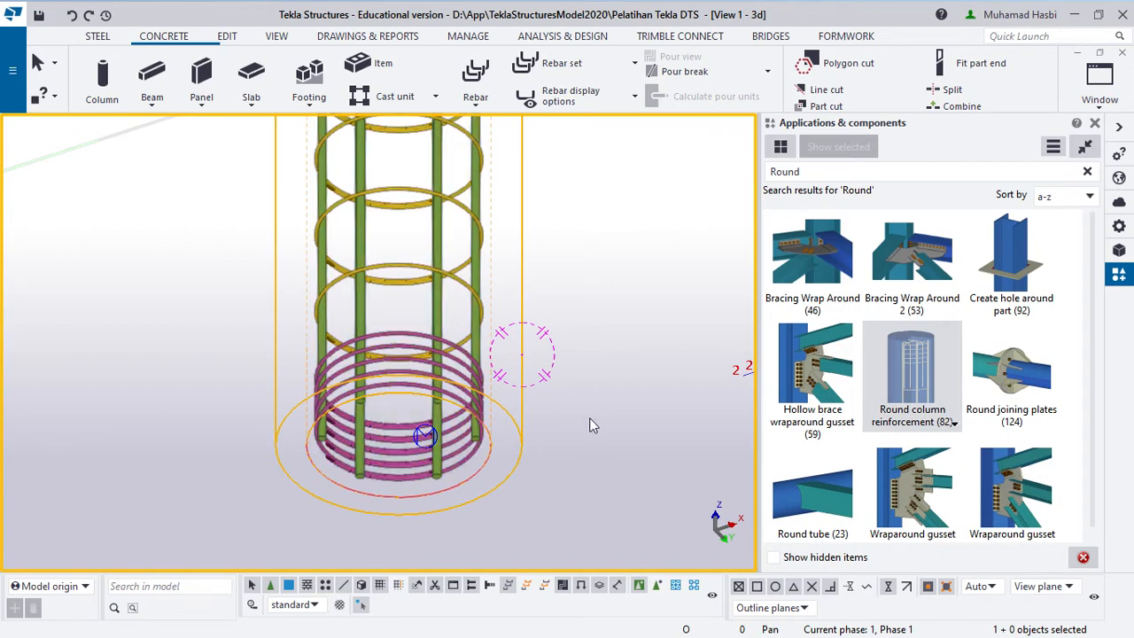
{"action": "scroll", "coordinate": [594, 423], "scroll_direction": "up", "scroll_amount": 1}
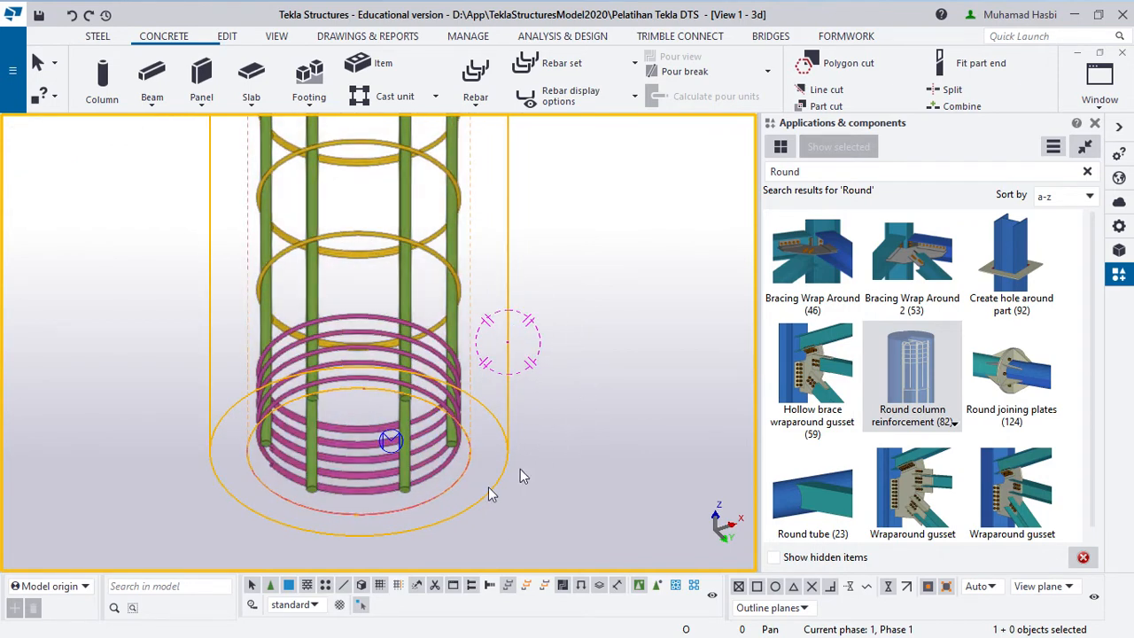
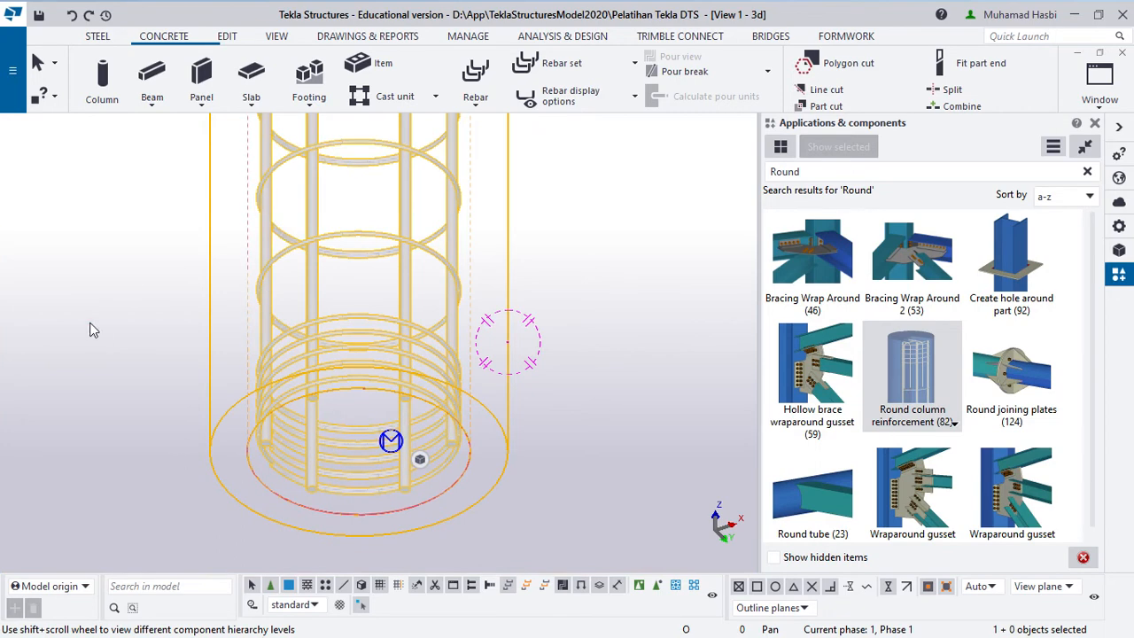
Select the pile's rebar cage as a component and open its Round column reinforcement (82) settings.
{"action": "left_click", "coordinate": [637, 589]}
{"action": "left_click", "coordinate": [333, 461]}
{"action": "double_click", "coordinate": [333, 460]}
{"action": "left_click_drag", "start_coordinate": [555, 24], "coordinate": [662, 103]}
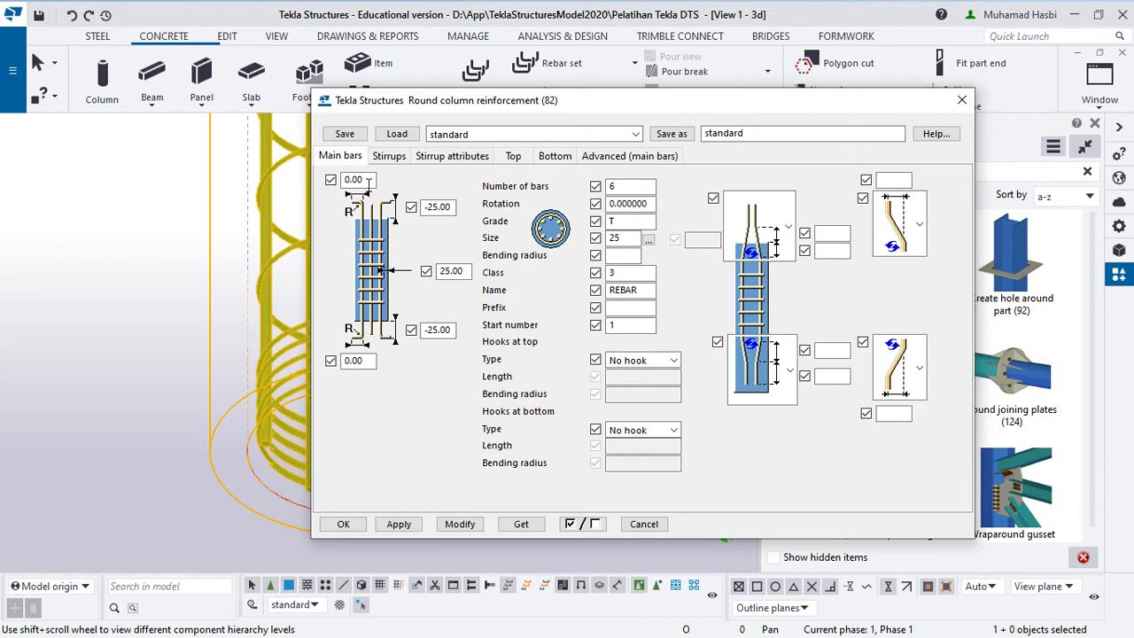
{"action": "scroll", "coordinate": [223, 234], "scroll_direction": "down", "scroll_amount": 5}
{"action": "middle_click_drag", "start_coordinate": [223, 235], "coordinate": [239, 352]}
{"action": "scroll", "coordinate": [239, 352], "scroll_direction": "up", "scroll_amount": 2}
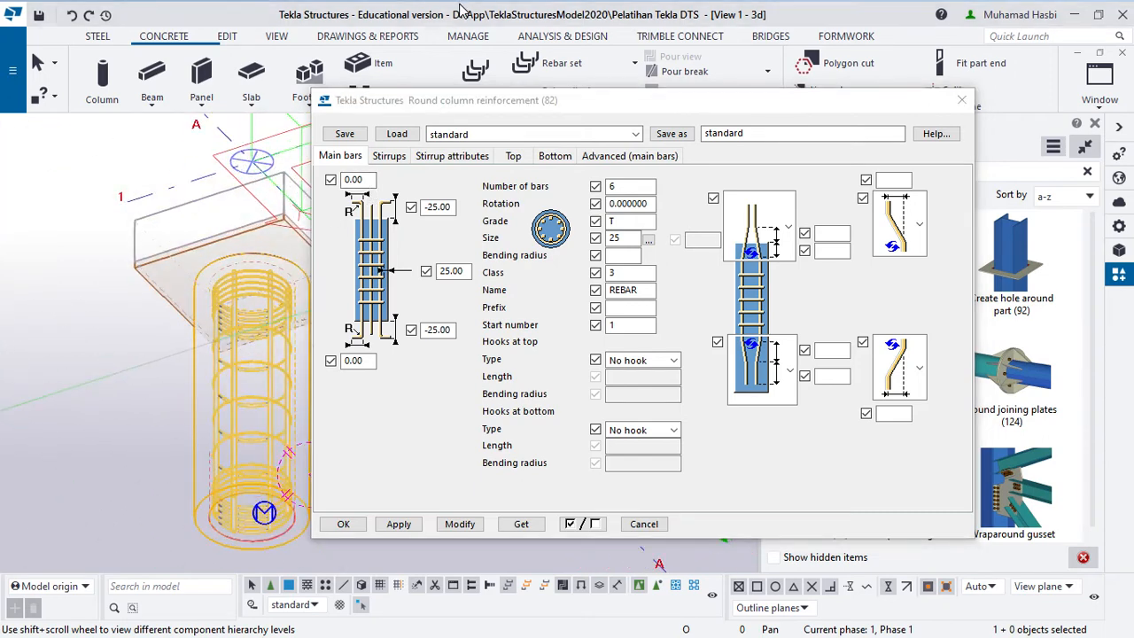
Bring the Detail FP-1 drawing to the front in Nitro Pro for reference.
{"action": "key", "text": "super"}
{"action": "left_click", "coordinate": [413, 15]}
{"action": "scroll", "coordinate": [562, 220], "scroll_direction": "down", "scroll_amount": 2, "text": "ctrl"}
{"action": "scroll", "coordinate": [767, 243], "scroll_direction": "up", "scroll_amount": 5}
{"action": "scroll", "coordinate": [768, 237], "scroll_direction": "up", "scroll_amount": 1, "text": "ctrl"}
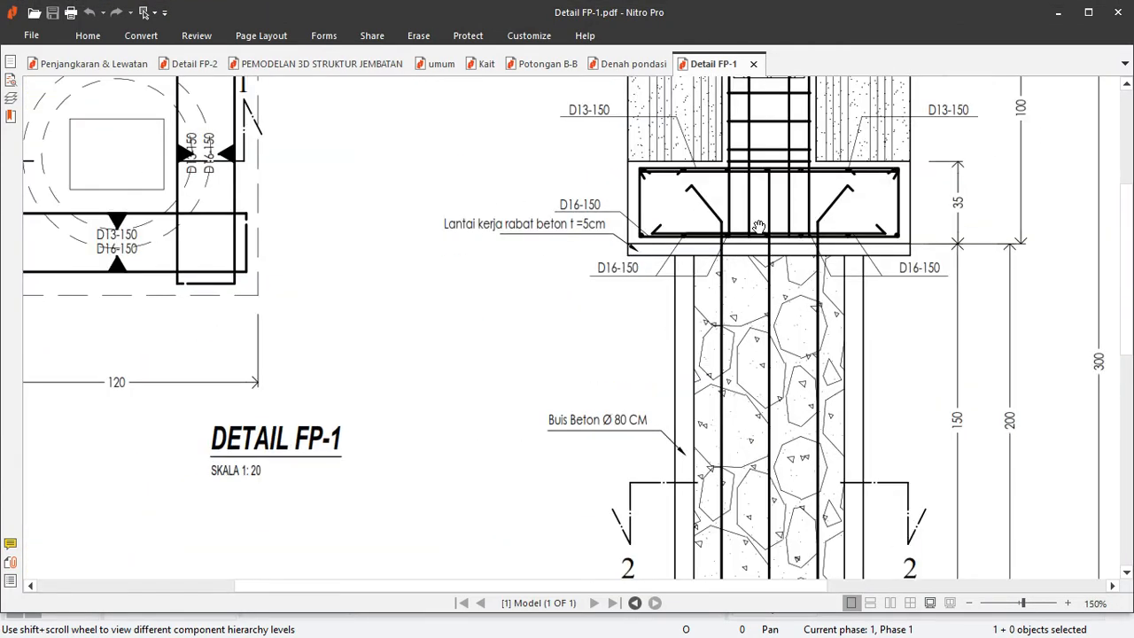
{"action": "scroll", "coordinate": [708, 270], "scroll_direction": "down", "scroll_amount": 3}
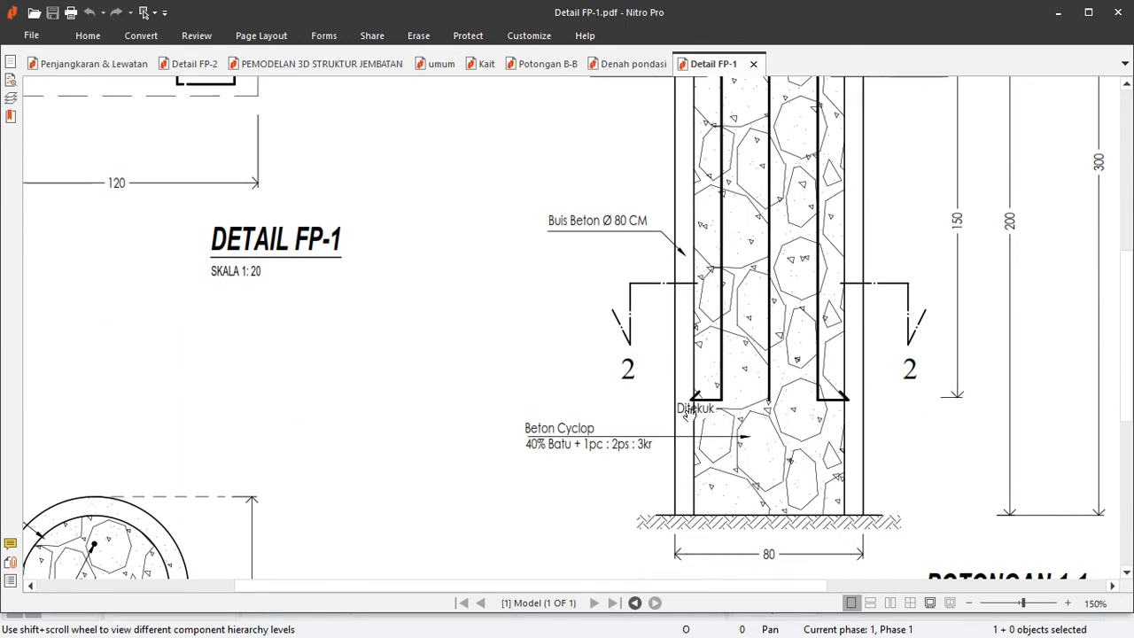
{"action": "scroll", "coordinate": [841, 372], "scroll_direction": "up", "scroll_amount": 4}
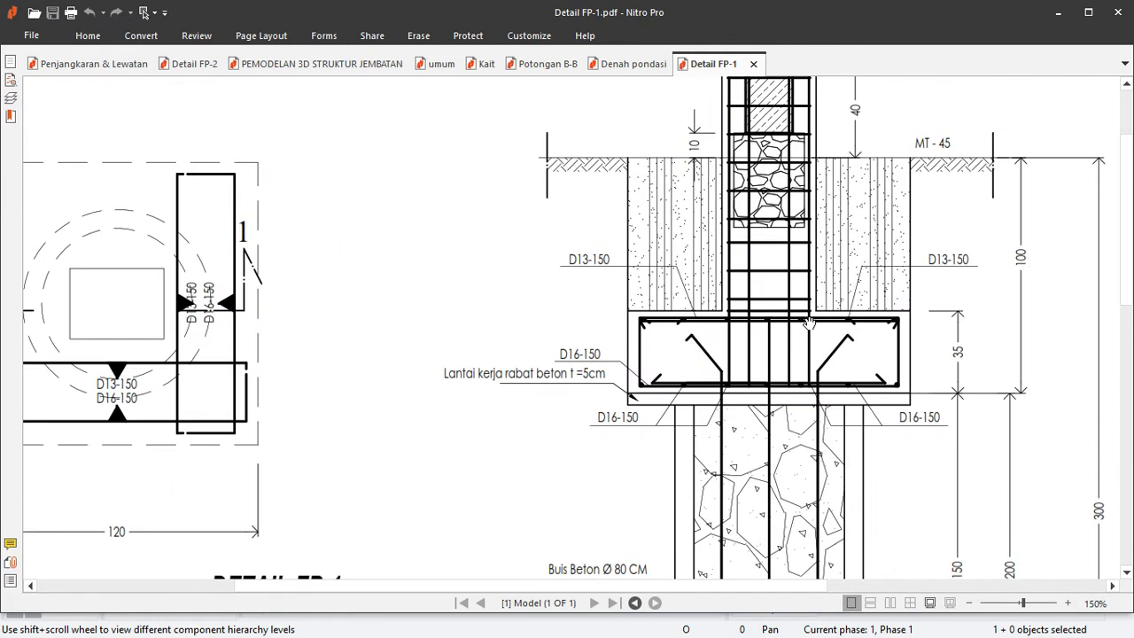
{"action": "scroll", "coordinate": [810, 337], "scroll_direction": "up", "scroll_amount": 4, "text": "ctrl"}
{"action": "scroll", "coordinate": [860, 443], "scroll_direction": "down", "scroll_amount": 2, "text": "ctrl"}
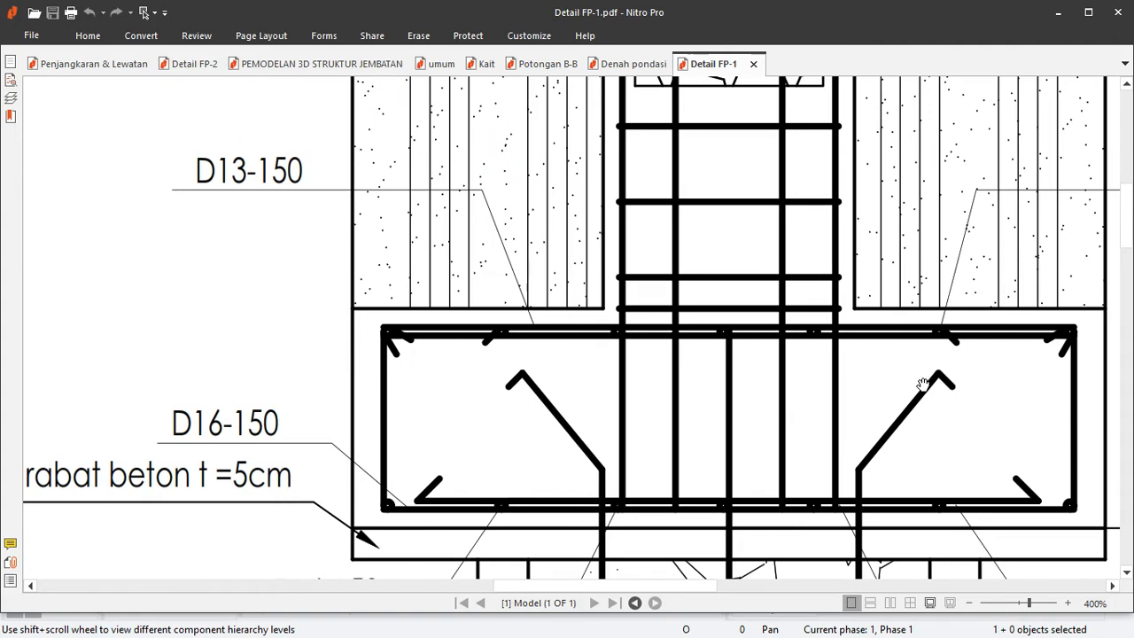
{"action": "scroll", "coordinate": [966, 383], "scroll_direction": "down", "scroll_amount": 3, "text": "ctrl"}
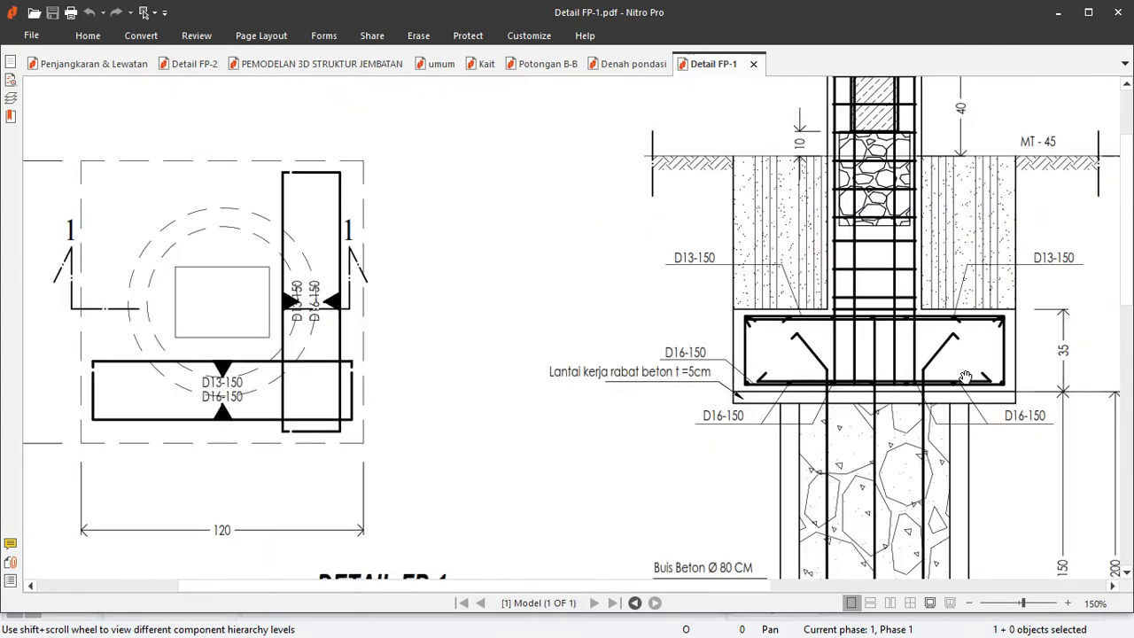
{"action": "scroll", "coordinate": [966, 378], "scroll_direction": "up", "scroll_amount": 3, "text": "ctrl"}
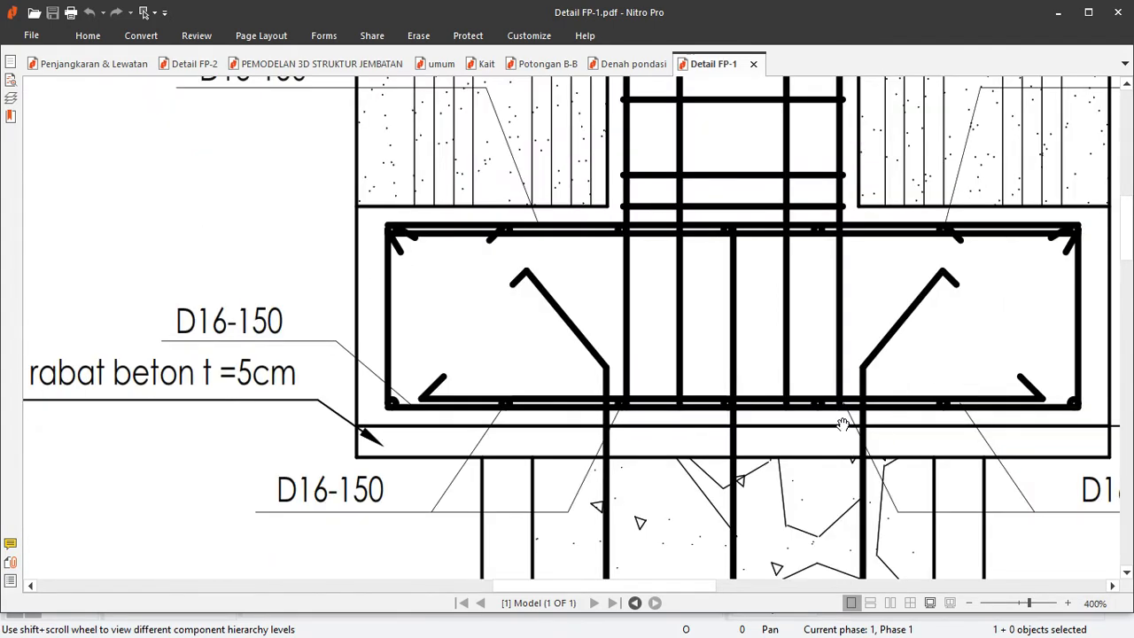
{"action": "scroll", "coordinate": [842, 425], "scroll_direction": "down", "scroll_amount": 3, "text": "ctrl"}
{"action": "left_click_drag", "start_coordinate": [866, 398], "coordinate": [849, 394]}
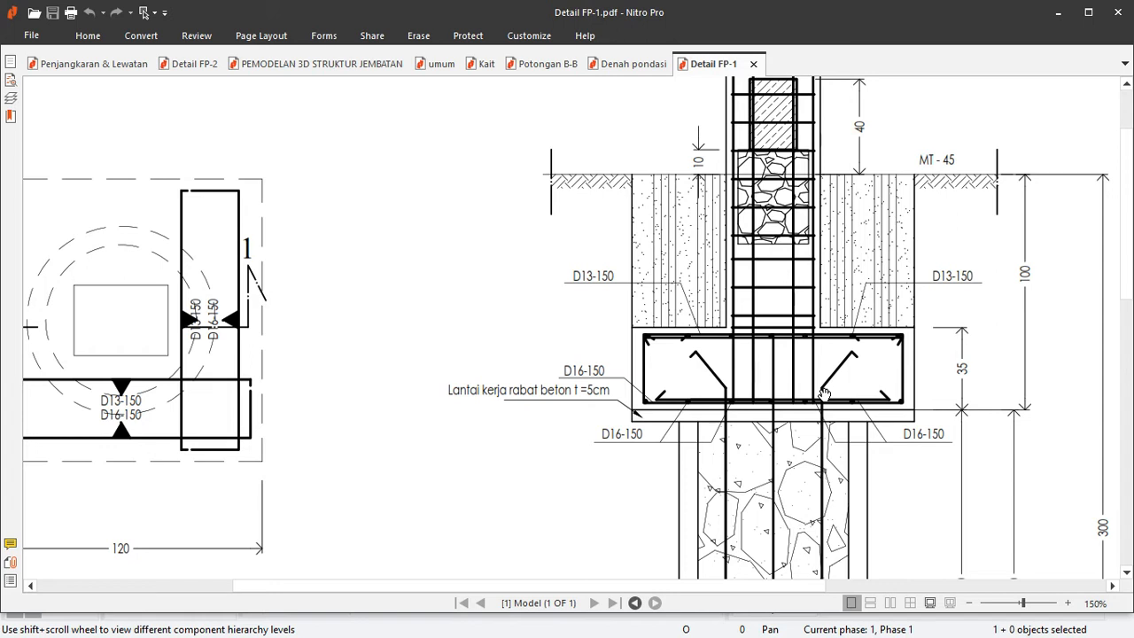
{"action": "scroll", "coordinate": [575, 346], "scroll_direction": "down", "scroll_amount": 1}
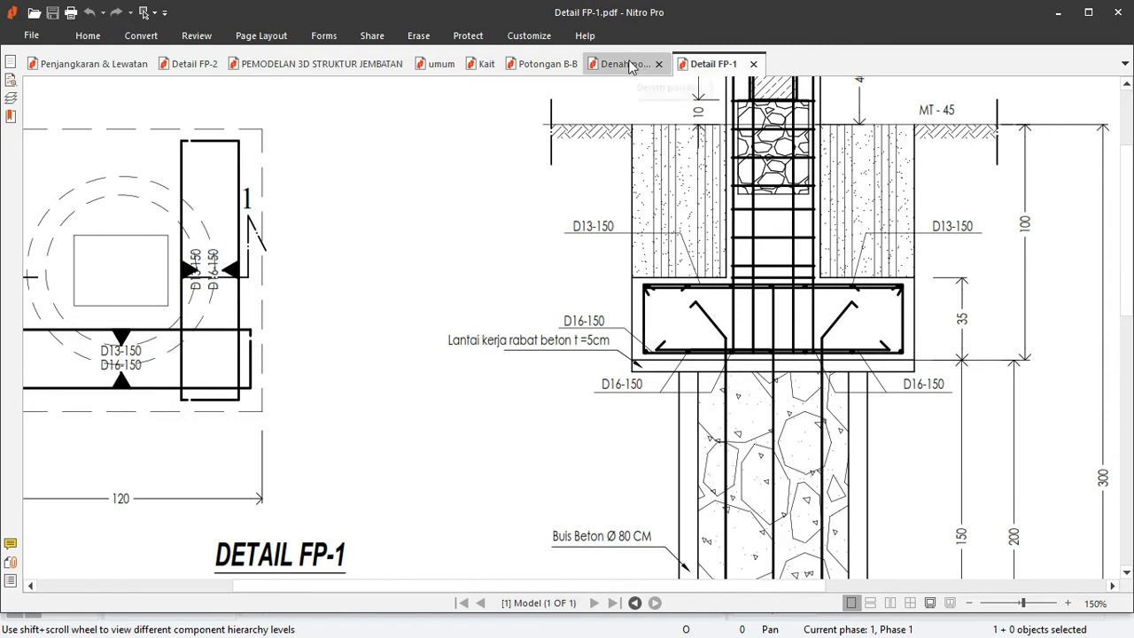
{"action": "key", "text": "super"}
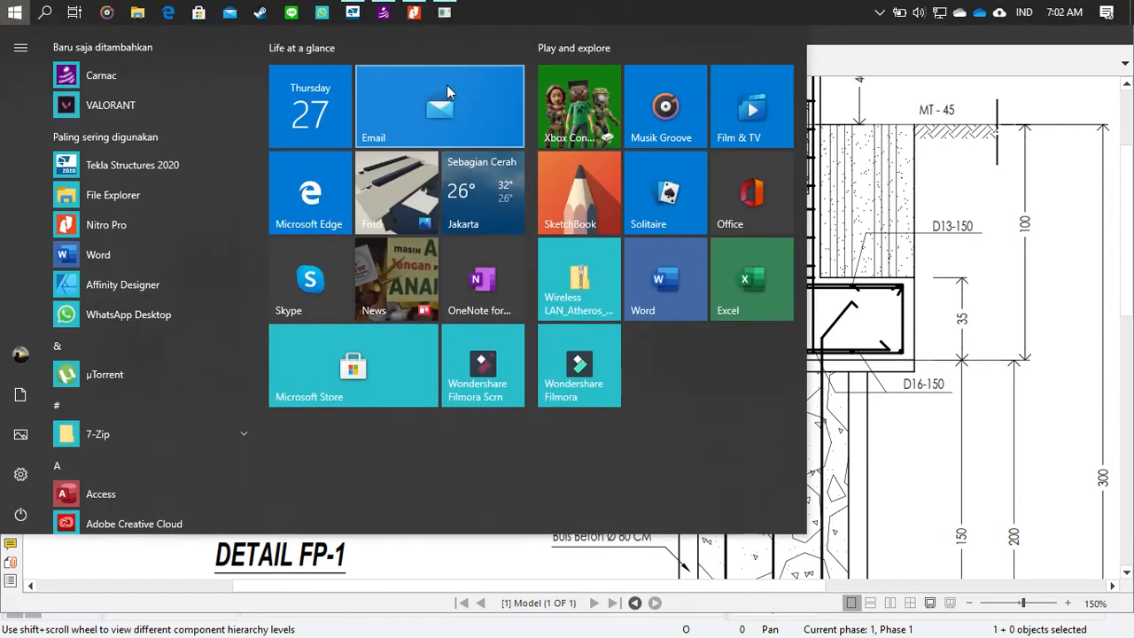
Change the main bars' top values from -25.00 to 200 and from 0.00 to 150.
{"action": "left_click", "coordinate": [356, 11]}
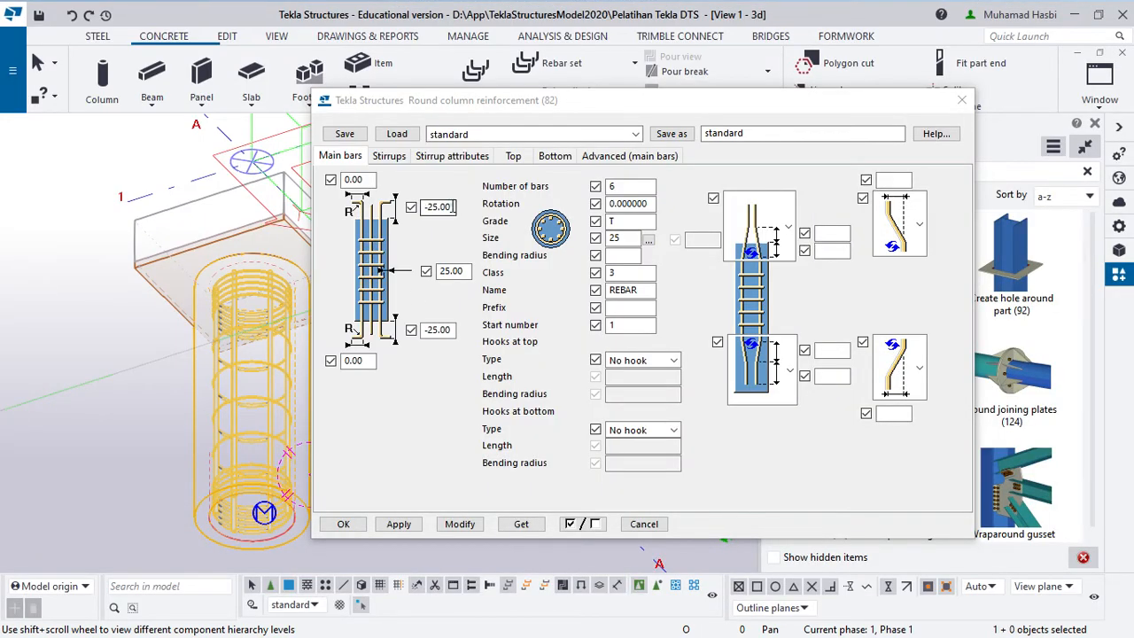
{"action": "double_click", "coordinate": [448, 206]}
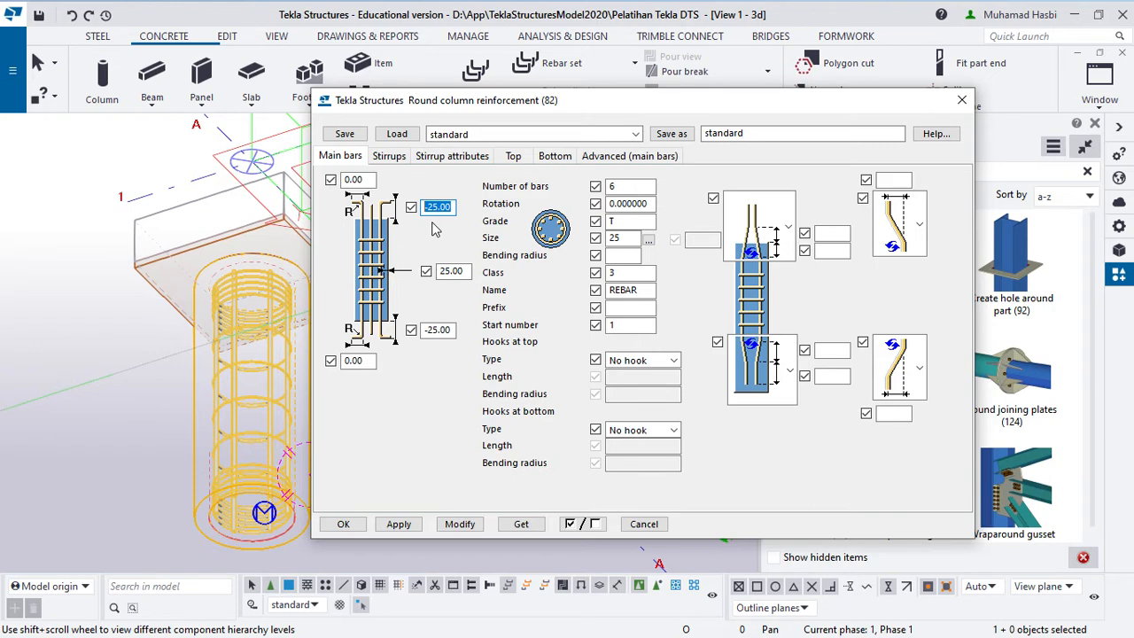
{"action": "type", "text": "-"}
{"action": "key", "text": "BackSpace"}
{"action": "key", "text": "F10"}
{"action": "type", "text": "200"}
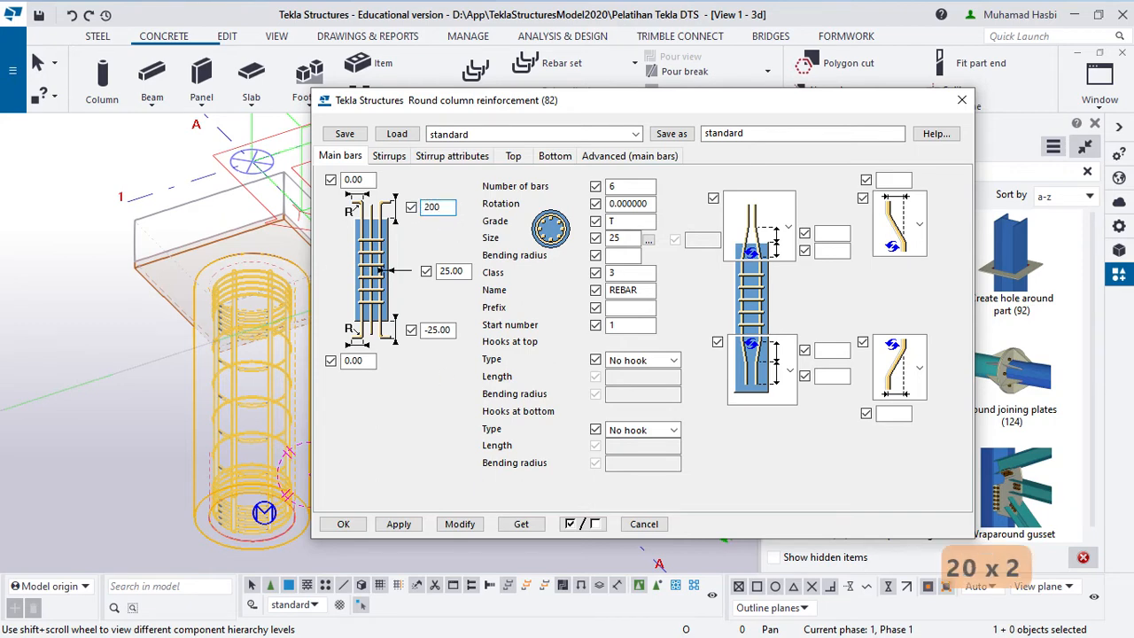
{"action": "double_click", "coordinate": [372, 180]}
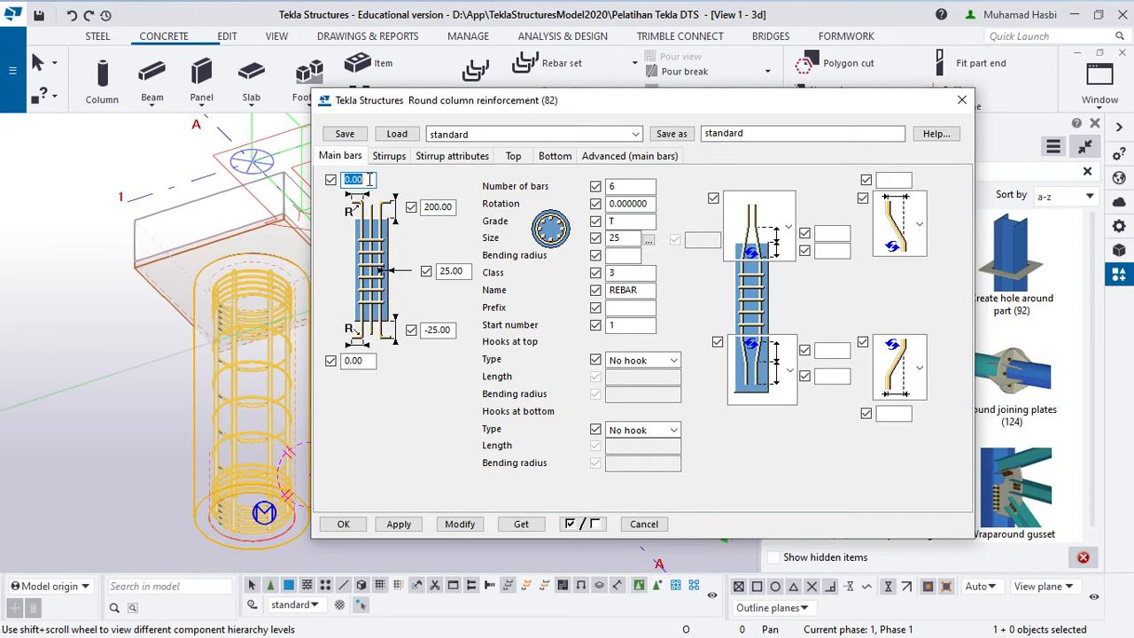
{"action": "type", "text": "150"}
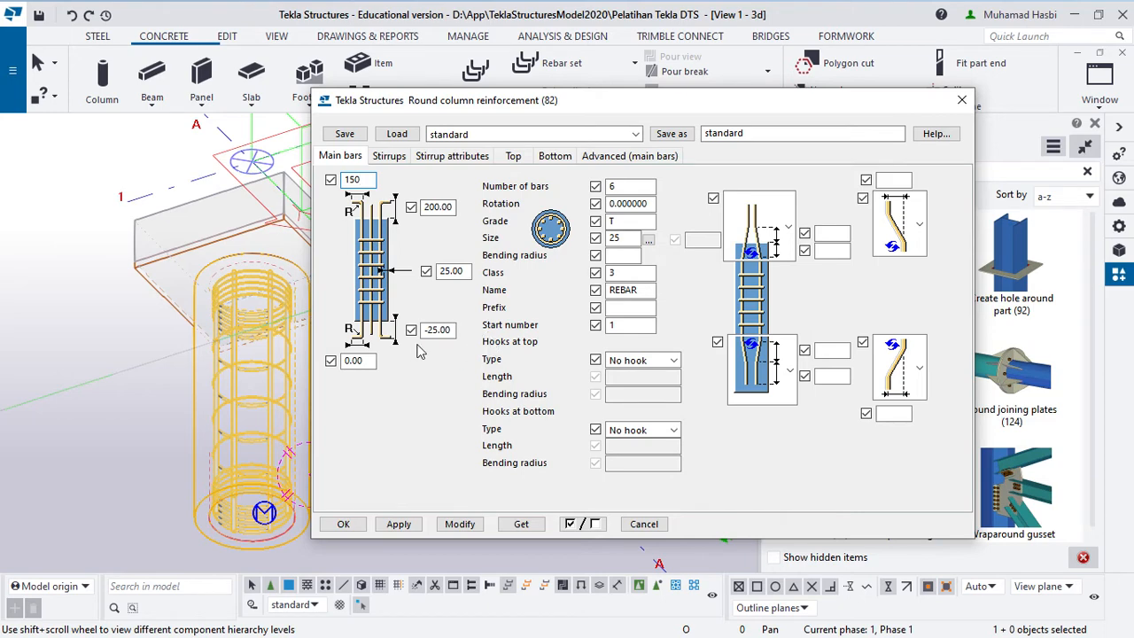
{"action": "left_click", "coordinate": [450, 330]}
Check the pile section on the Detail FP-1 drawing in Nitro Pro.
{"action": "key", "text": "super"}
{"action": "mouse_move", "coordinate": [372, 8]}
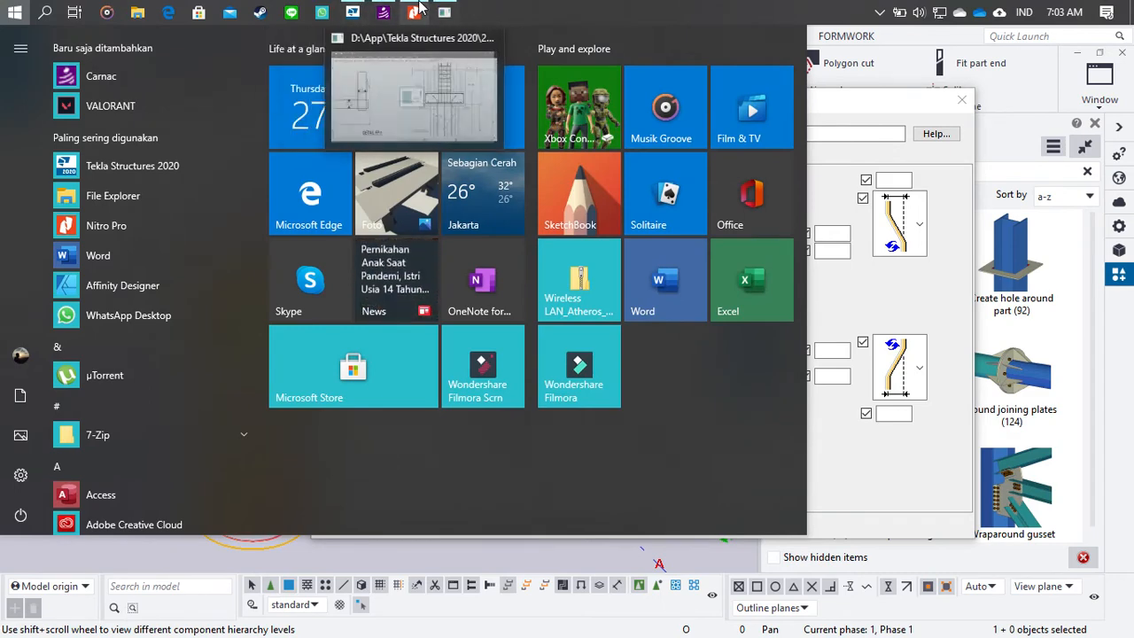
{"action": "left_click", "coordinate": [413, 11]}
{"action": "scroll", "coordinate": [964, 374], "scroll_direction": "down", "scroll_amount": 2}
{"action": "scroll", "coordinate": [968, 273], "scroll_direction": "up", "scroll_amount": 1}
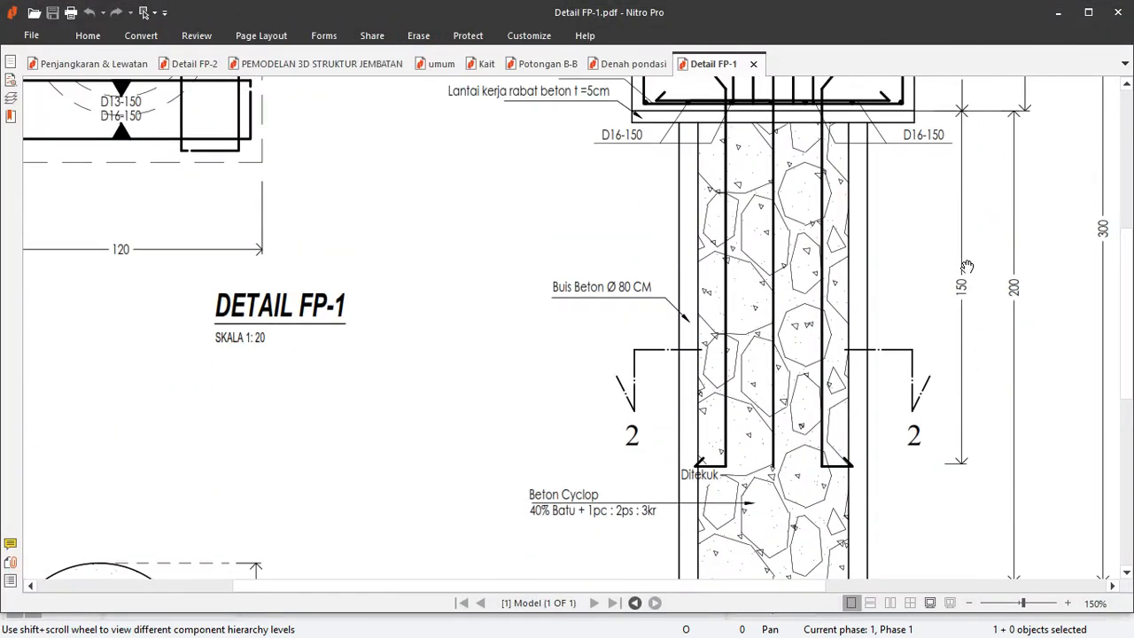
{"action": "mouse_move", "coordinate": [965, 436]}
{"action": "left_mouse_down"}
{"action": "mouse_move", "coordinate": [913, 413]}
{"action": "mouse_move", "coordinate": [906, 461]}
{"action": "left_mouse_up"}
{"action": "key", "text": "super"}
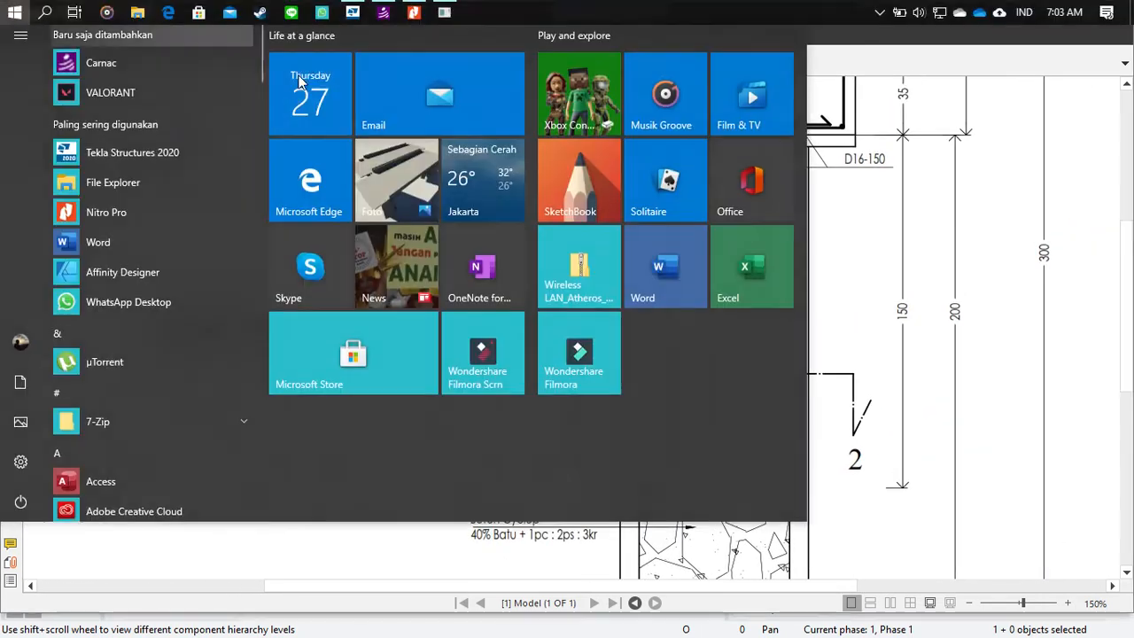
Change the bottom -25.00 value to -500 and 25.00 to 50, then apply to the cage.
{"action": "left_click", "coordinate": [365, 10]}
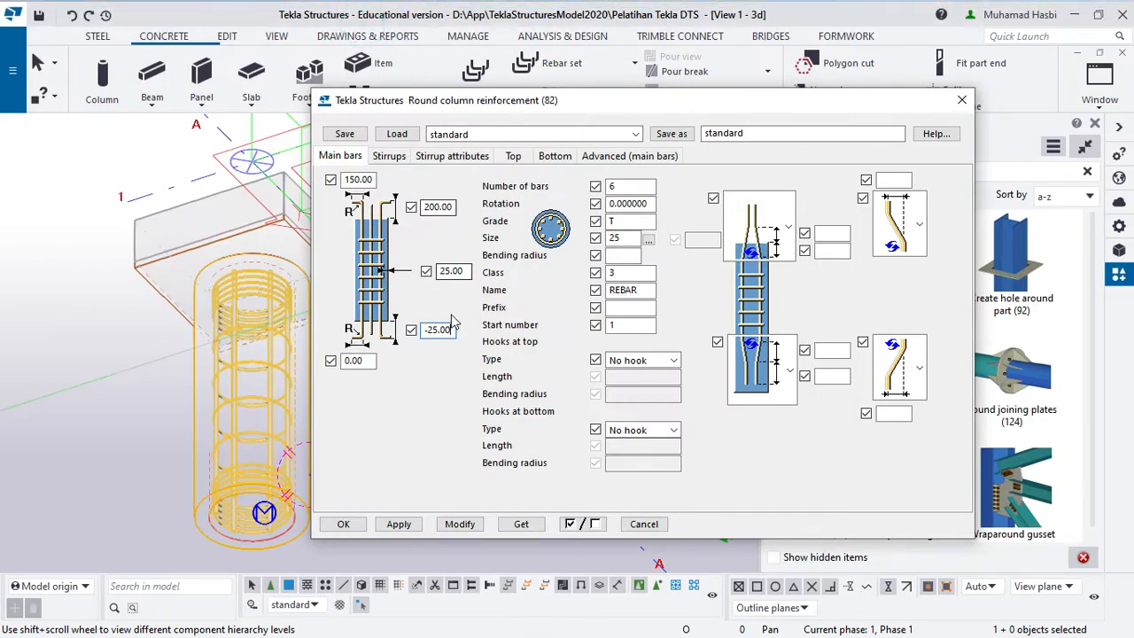
{"action": "key", "text": "BackSpace"}
{"action": "key", "text": "BackSpace"}
{"action": "key", "text": "BackSpace"}
{"action": "type", "text": "500"}
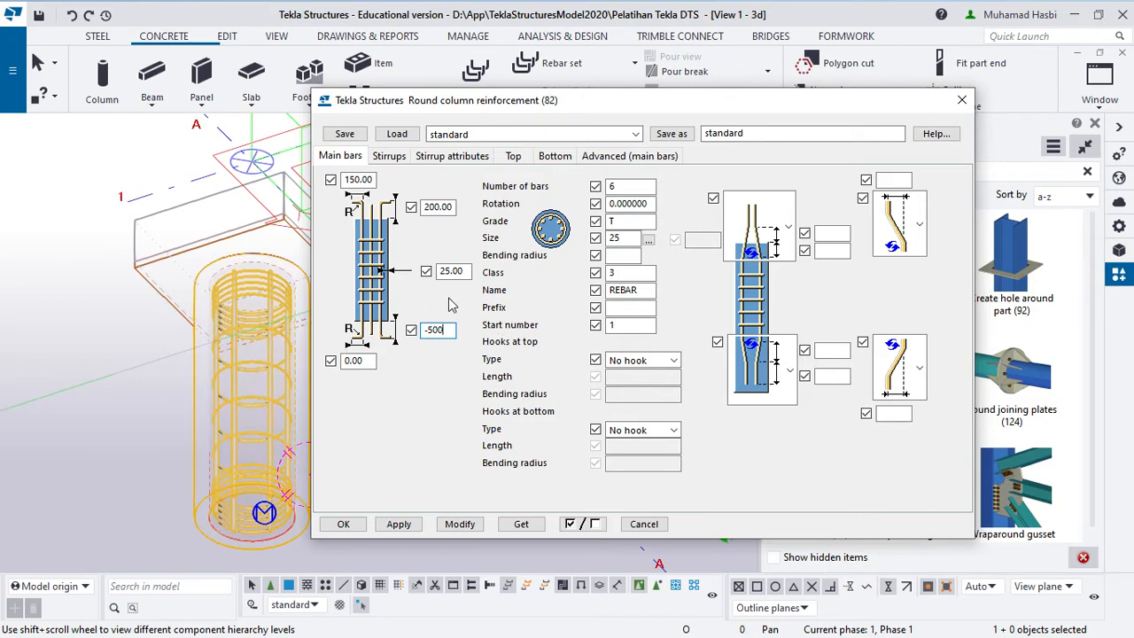
{"action": "left_click", "coordinate": [450, 271]}
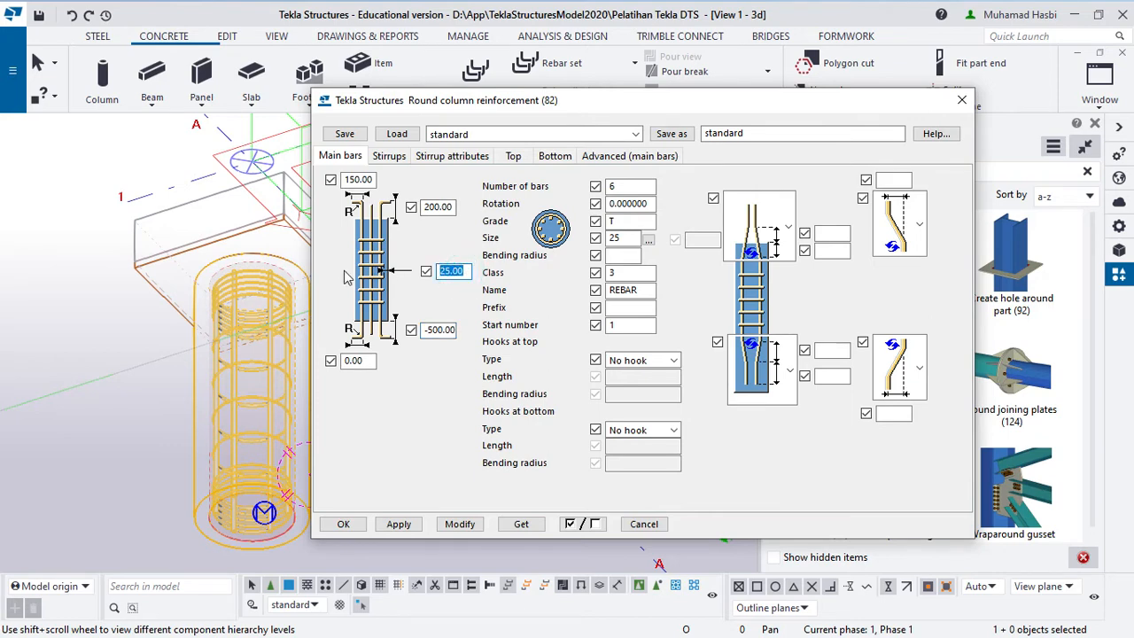
{"action": "type", "text": "50"}
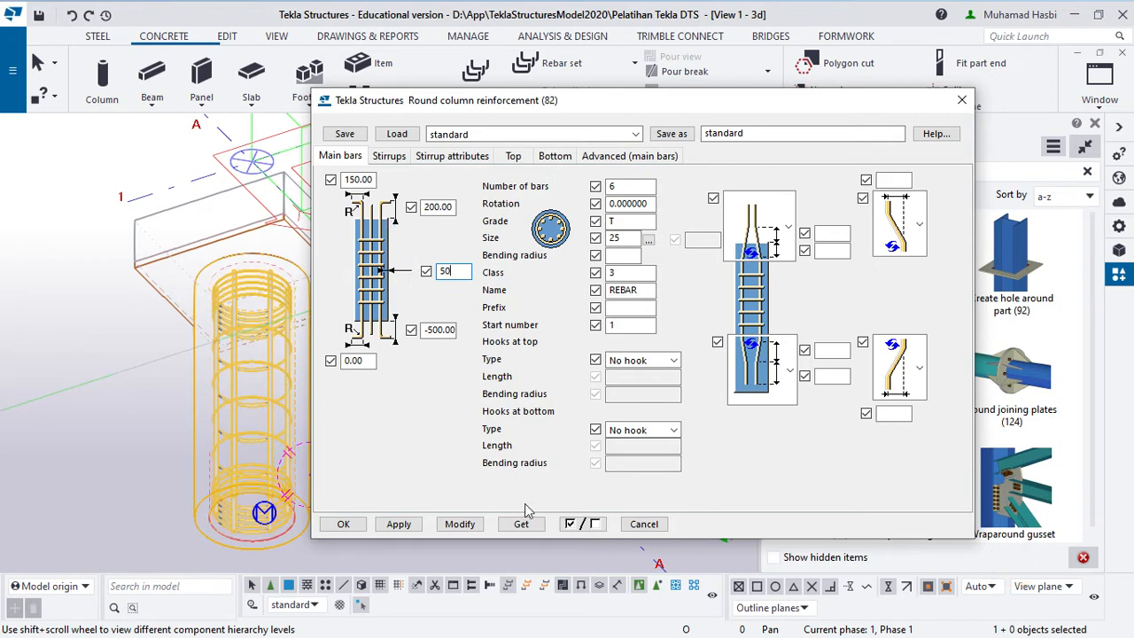
{"action": "left_click", "coordinate": [458, 524]}
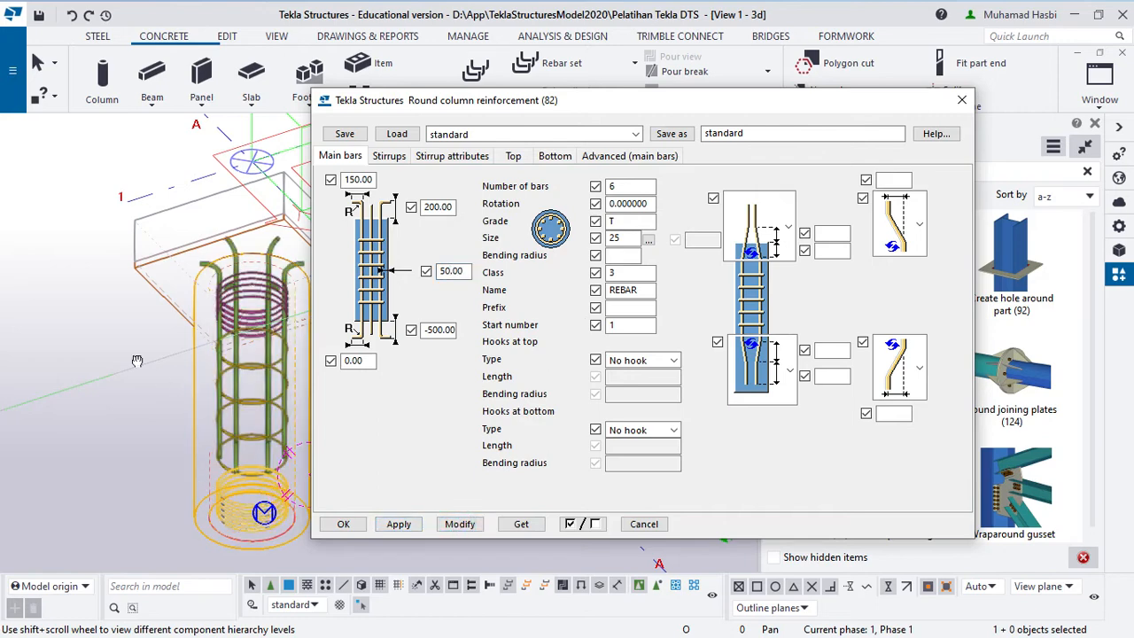
{"action": "scroll", "coordinate": [158, 371], "scroll_direction": "up", "scroll_amount": 5}
{"action": "middle_click_drag", "start_coordinate": [159, 285], "coordinate": [193, 298]}
{"action": "scroll", "coordinate": [208, 329], "scroll_direction": "down", "scroll_amount": 1}
Set the bottom 0.00 value to 150, apply it, and inspect the column base.
{"action": "double_click", "coordinate": [367, 361]}
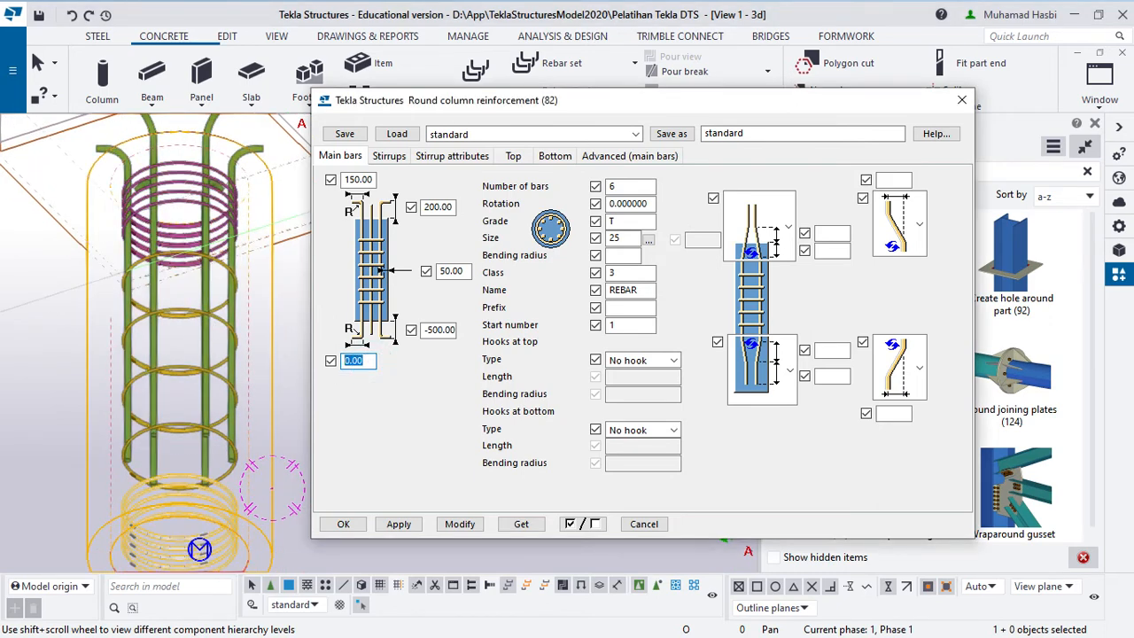
{"action": "type", "text": "150"}
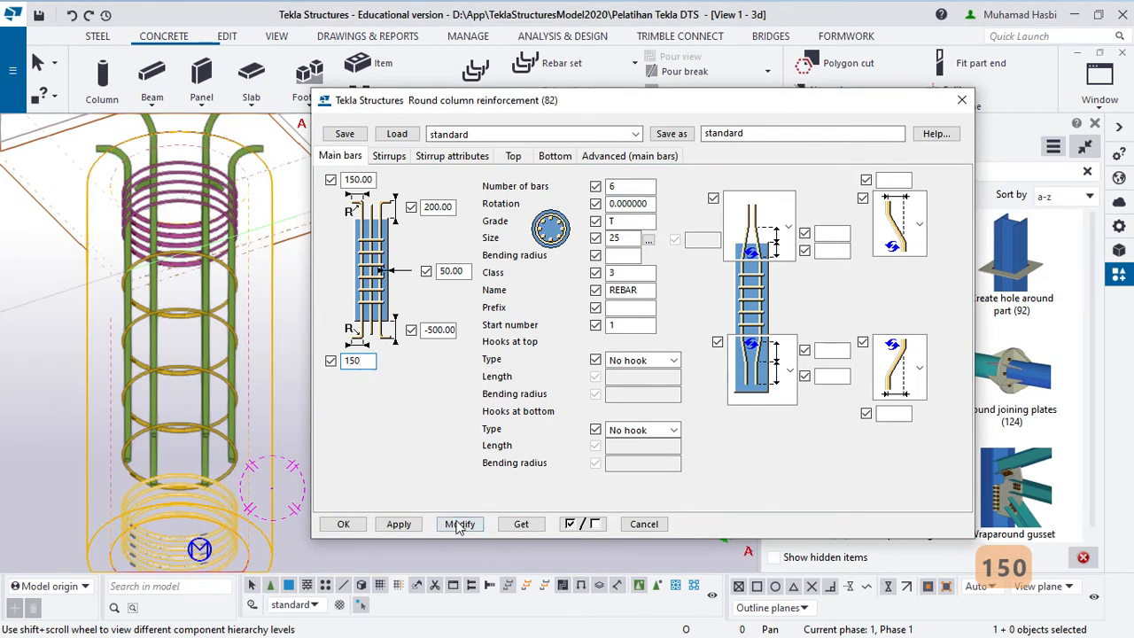
{"action": "left_click", "coordinate": [460, 524]}
{"action": "scroll", "coordinate": [142, 455], "scroll_direction": "up", "scroll_amount": 2}
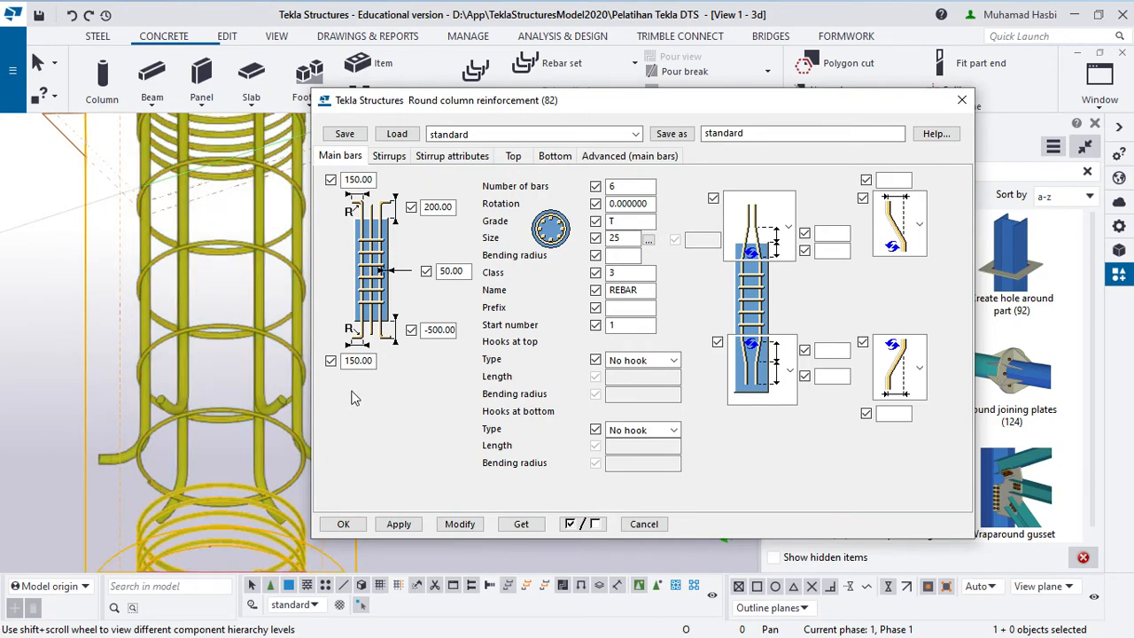
{"action": "scroll", "coordinate": [166, 428], "scroll_direction": "up", "scroll_amount": 1}
{"action": "middle_click_drag", "start_coordinate": [166, 429], "coordinate": [174, 499]}
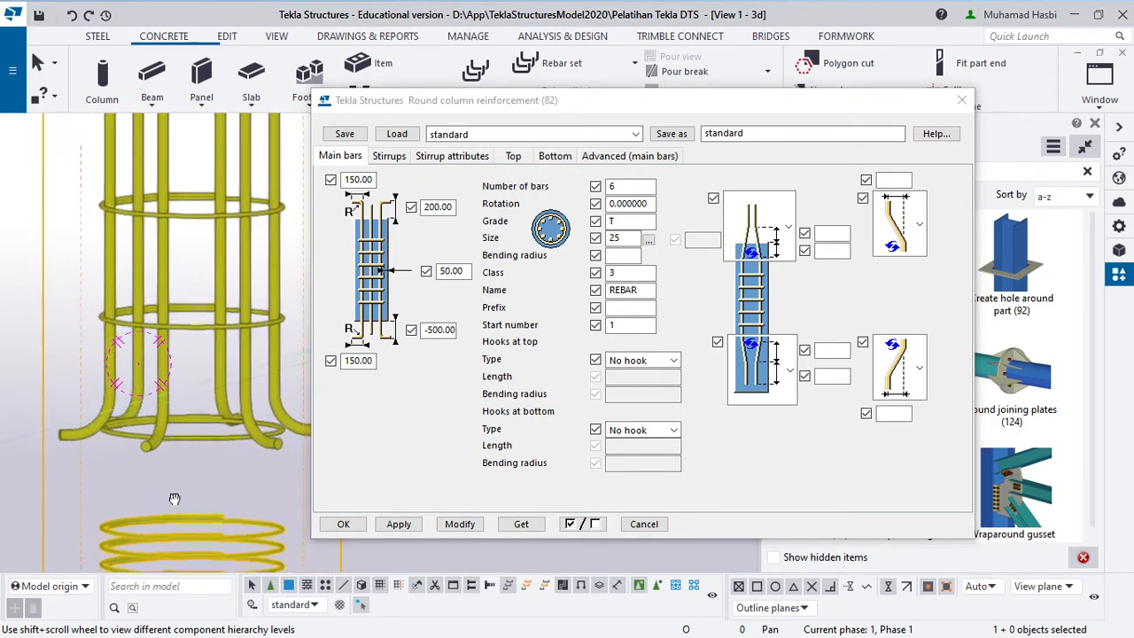
{"action": "scroll", "coordinate": [245, 268], "scroll_direction": "down", "scroll_amount": 2}
{"action": "middle_click_drag", "start_coordinate": [245, 268], "coordinate": [229, 330]}
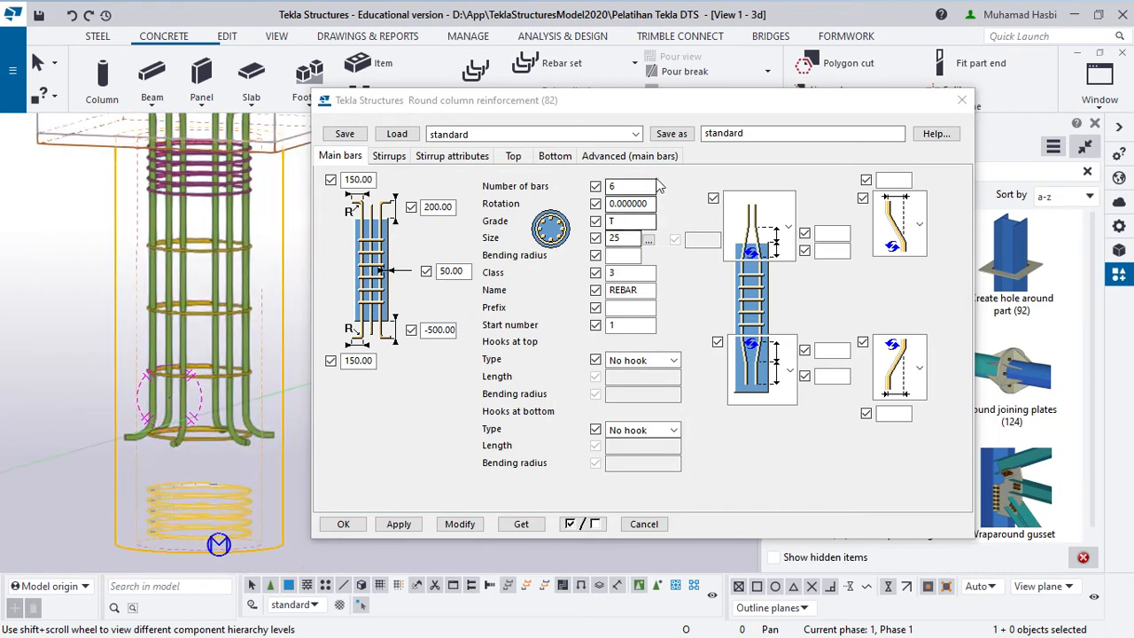
Reduce the number of main bars to 4 and open the Select rebar catalog.
{"action": "double_click", "coordinate": [631, 186]}
{"action": "type", "text": "4"}
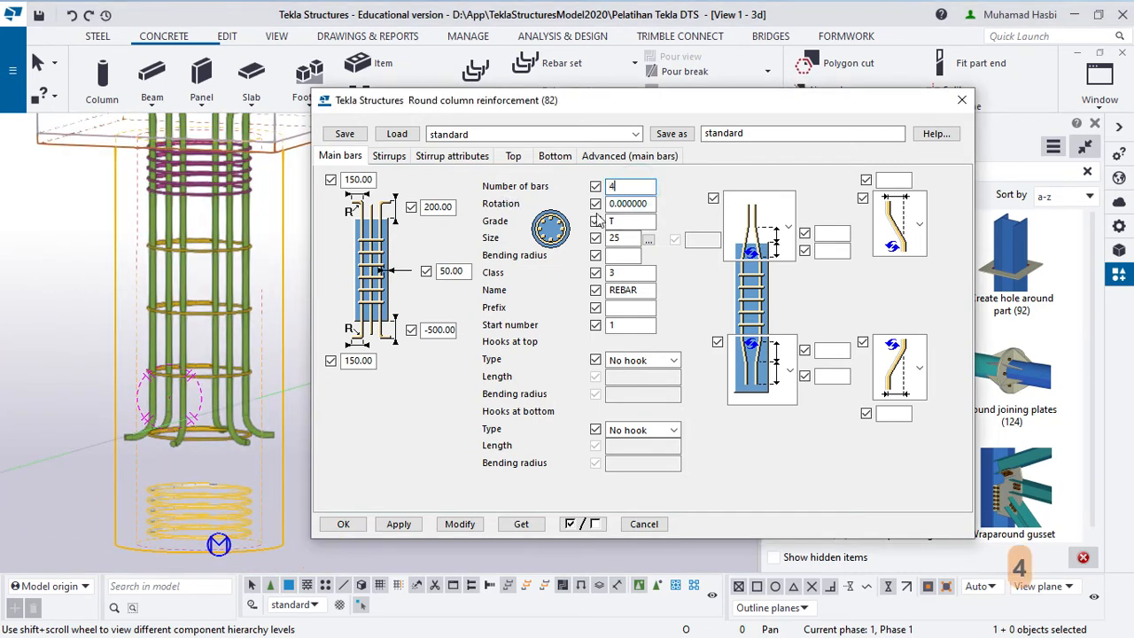
{"action": "left_click", "coordinate": [631, 221]}
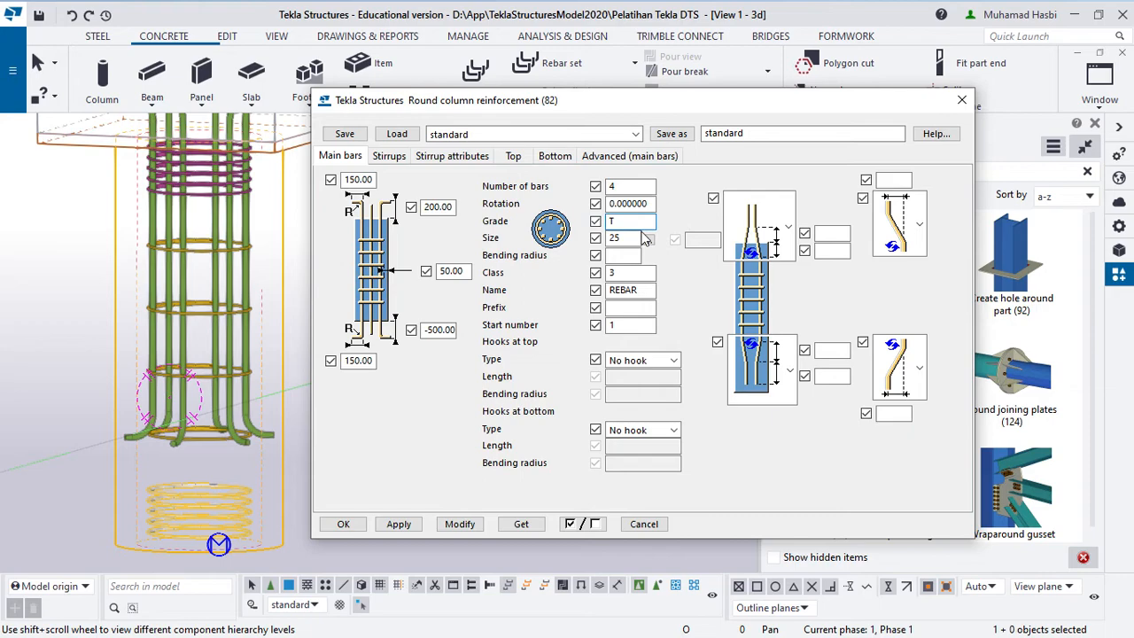
{"action": "left_click", "coordinate": [650, 239]}
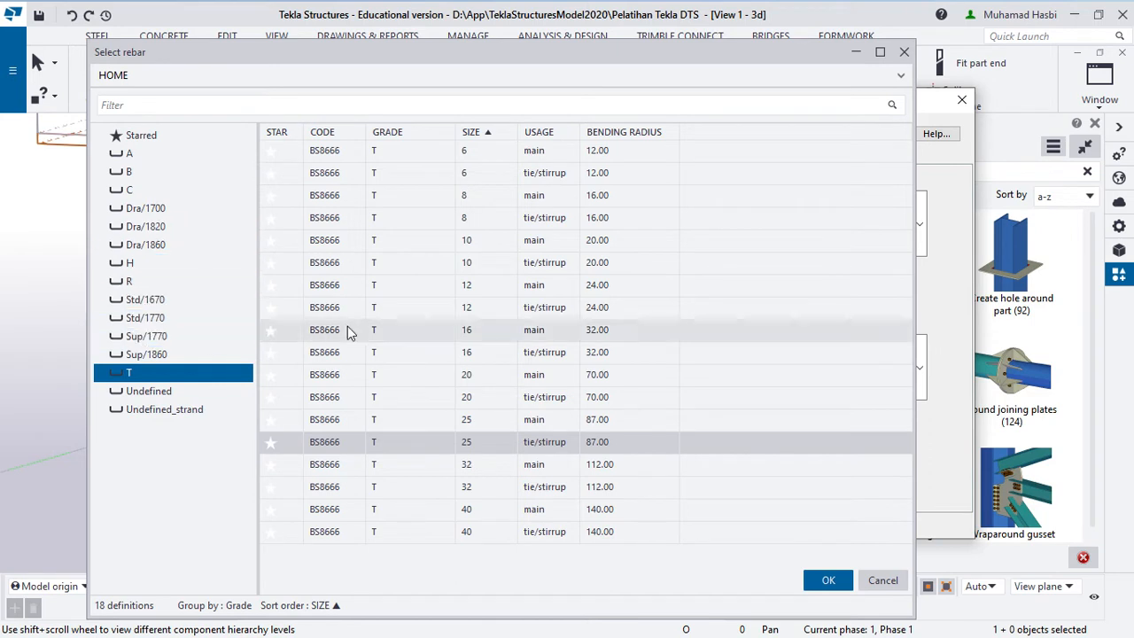
Choose the Undefined grade size 16 main bar from the rebar catalog.
{"action": "left_click", "coordinate": [168, 395]}
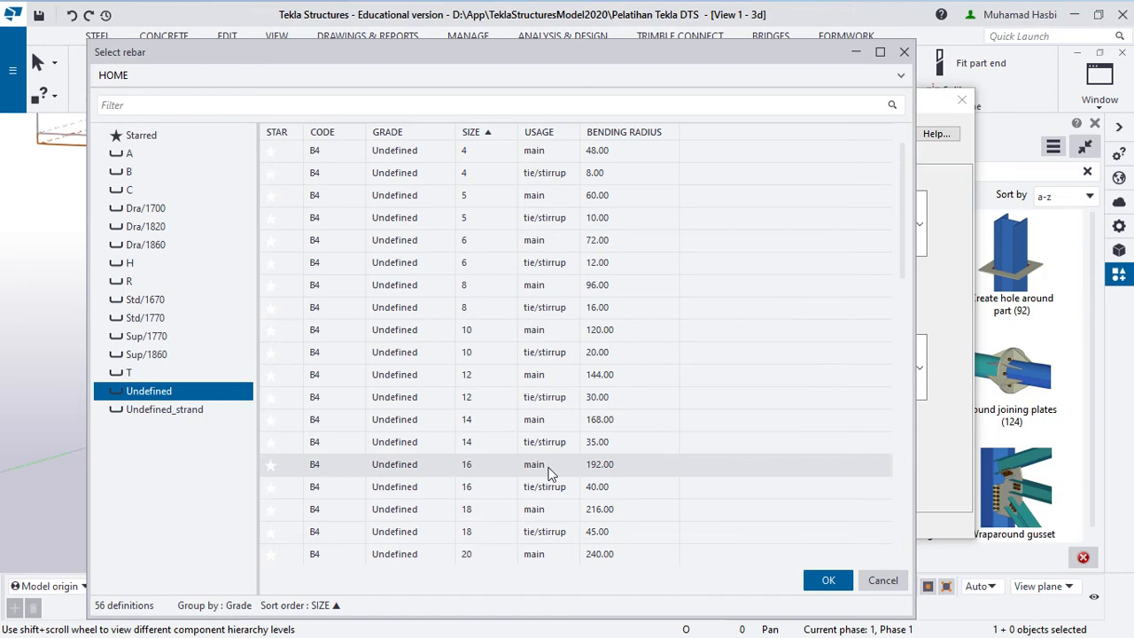
{"action": "left_click", "coordinate": [520, 472]}
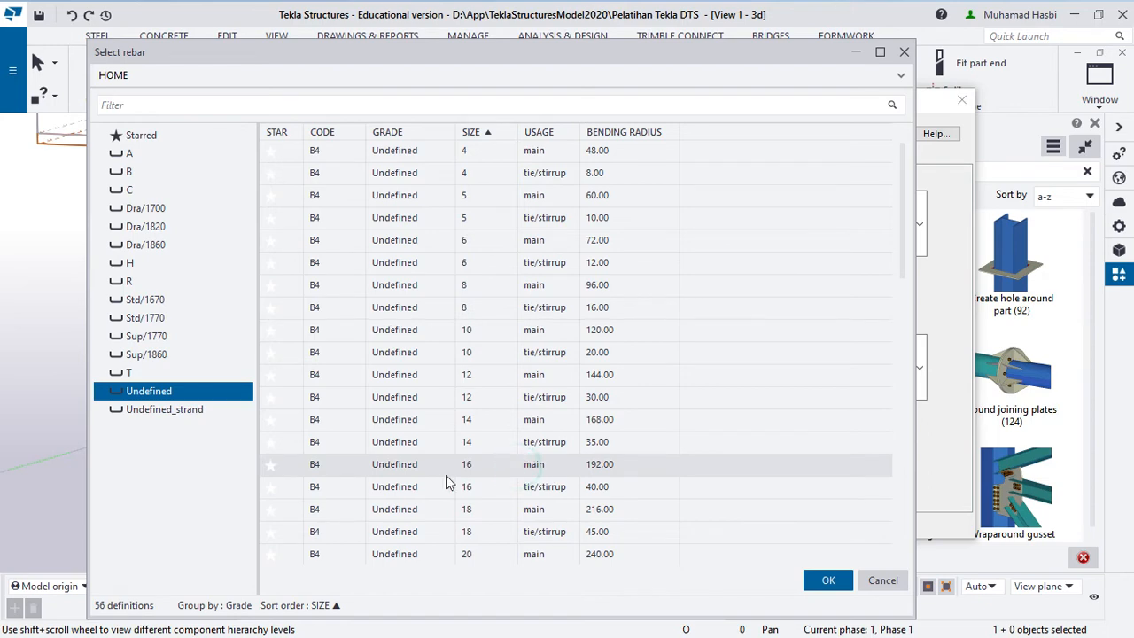
{"action": "left_click", "coordinate": [826, 580]}
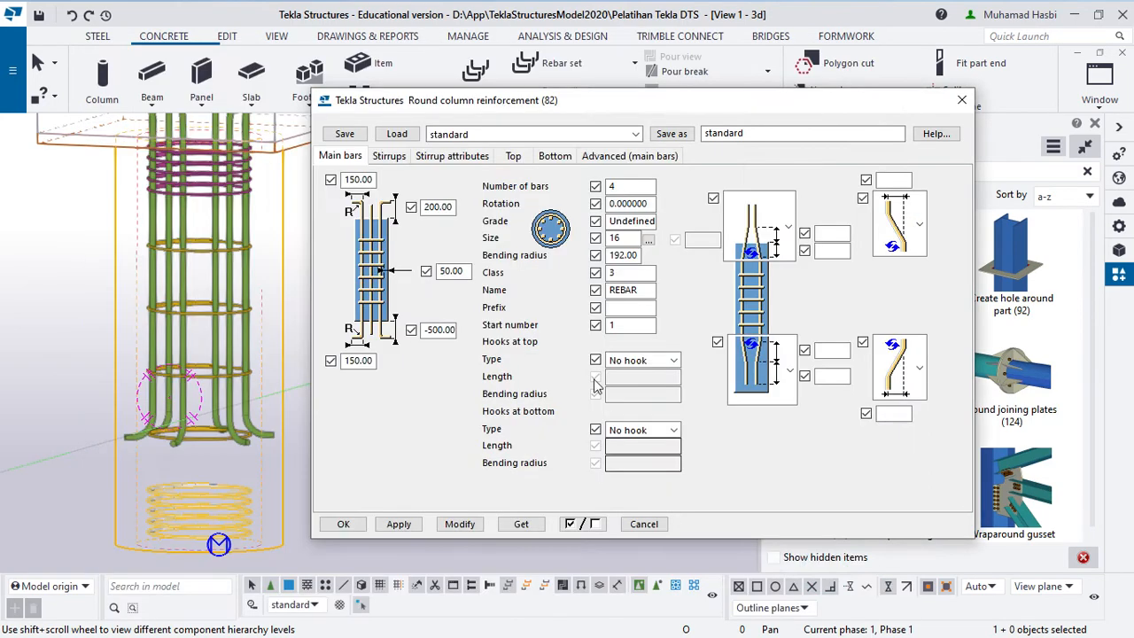
{"action": "left_click", "coordinate": [648, 241]}
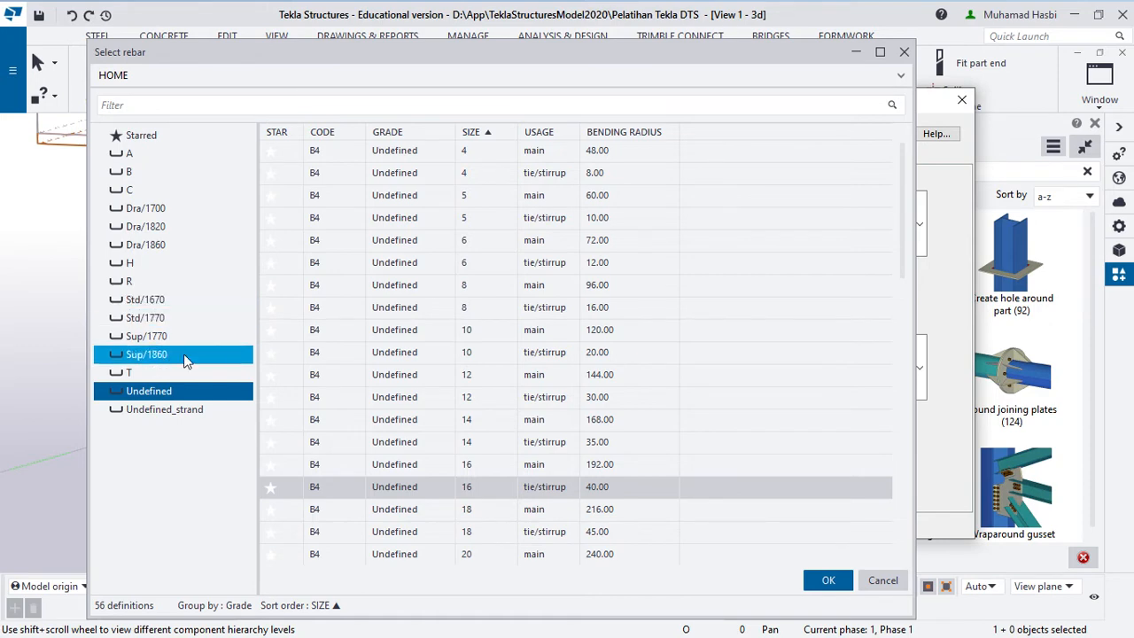
{"action": "left_click", "coordinate": [883, 581]}
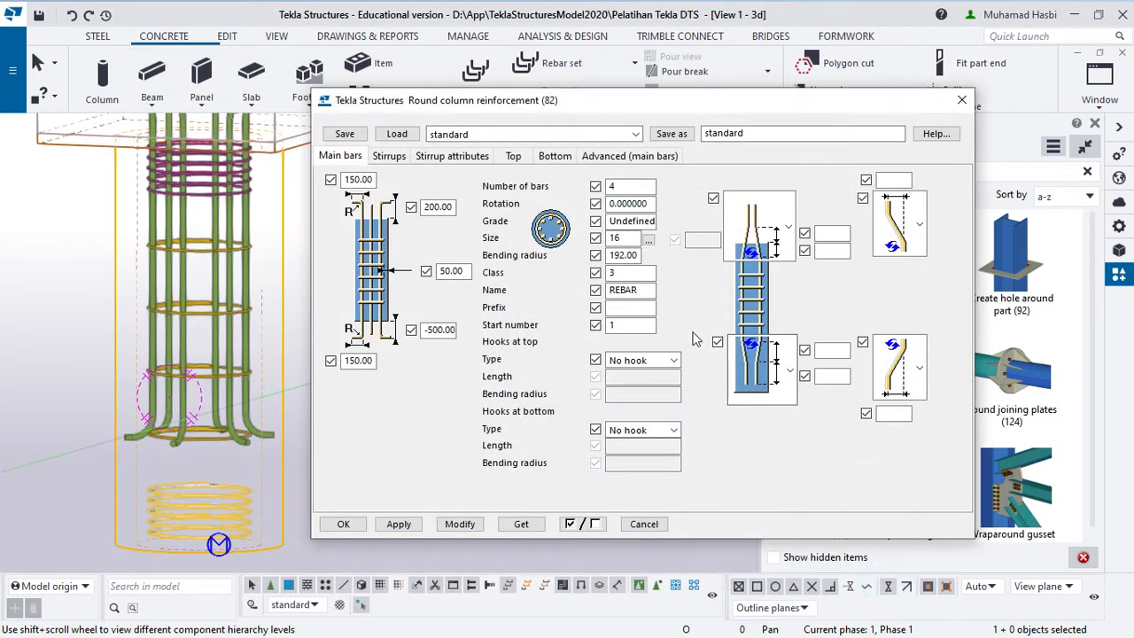
Set the bending radius to 50 and regenerate the column's rebars.
{"action": "double_click", "coordinate": [631, 254]}
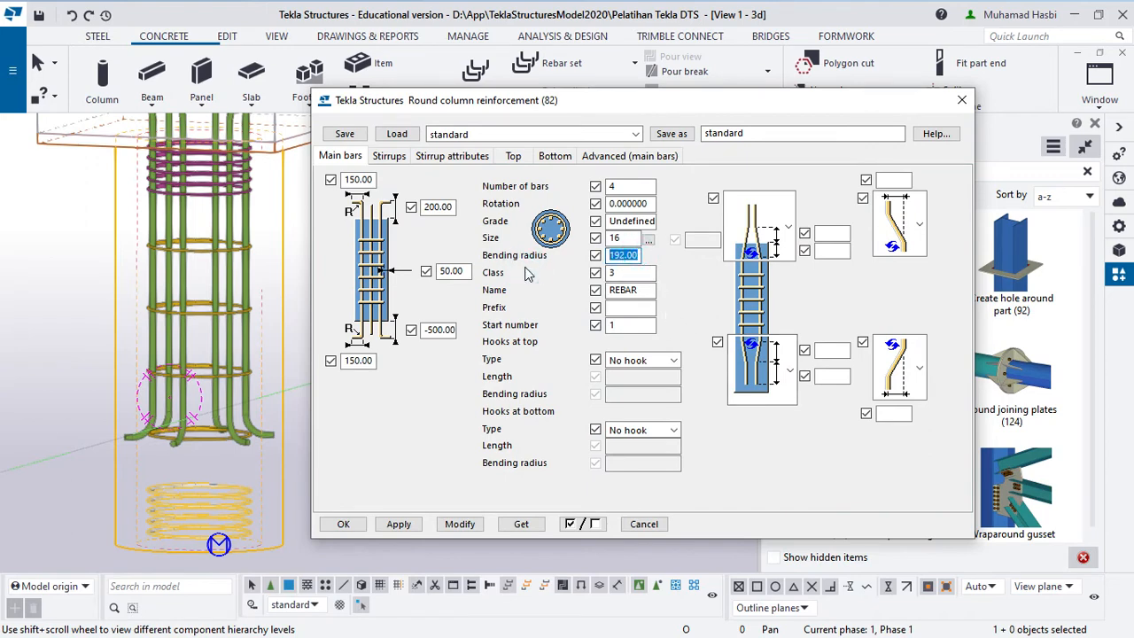
{"action": "type", "text": "50"}
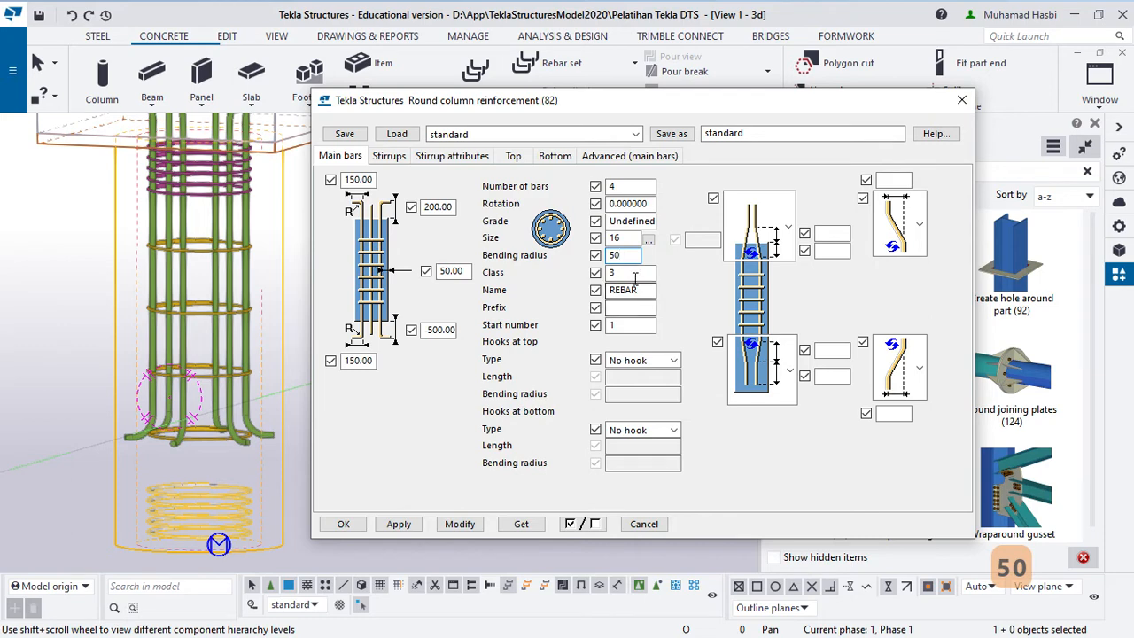
{"action": "left_click", "coordinate": [631, 272]}
{"action": "left_click", "coordinate": [459, 524]}
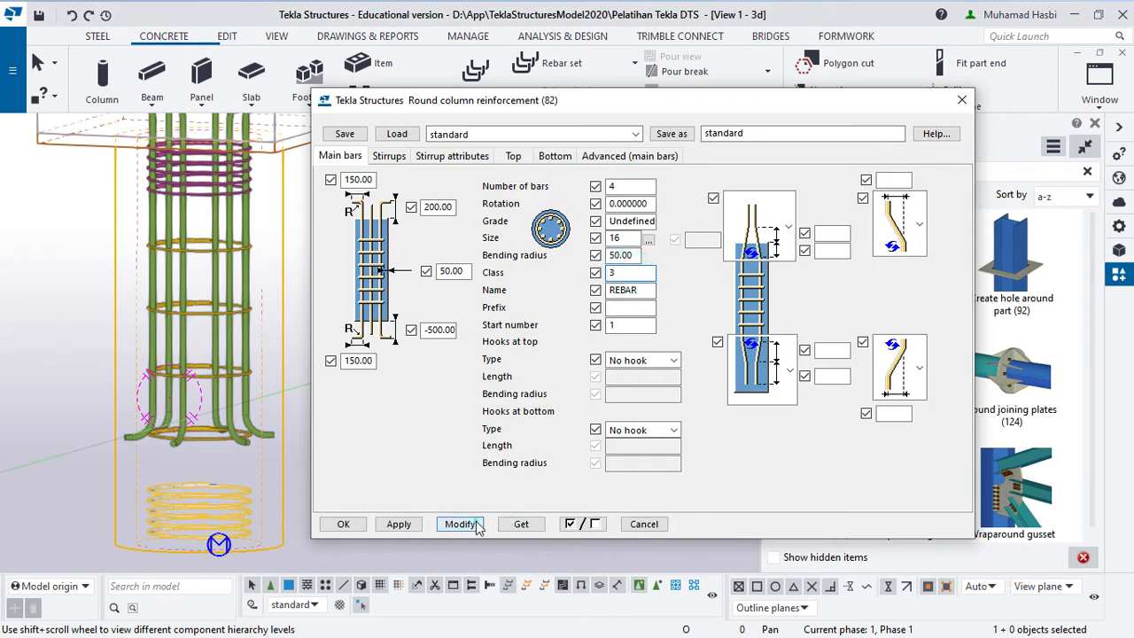
{"action": "scroll", "coordinate": [173, 388], "scroll_direction": "down", "scroll_amount": 2}
{"action": "scroll", "coordinate": [177, 203], "scroll_direction": "up", "scroll_amount": 2}
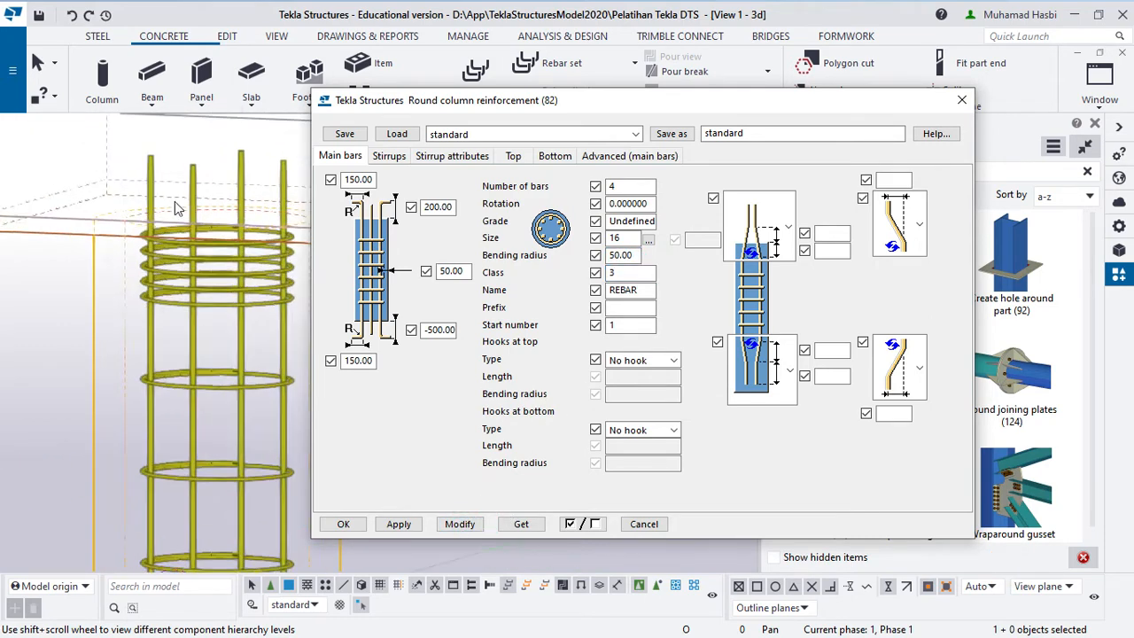
{"action": "scroll", "coordinate": [191, 241], "scroll_direction": "down", "scroll_amount": 2}
{"action": "scroll", "coordinate": [191, 248], "scroll_direction": "up", "scroll_amount": 2}
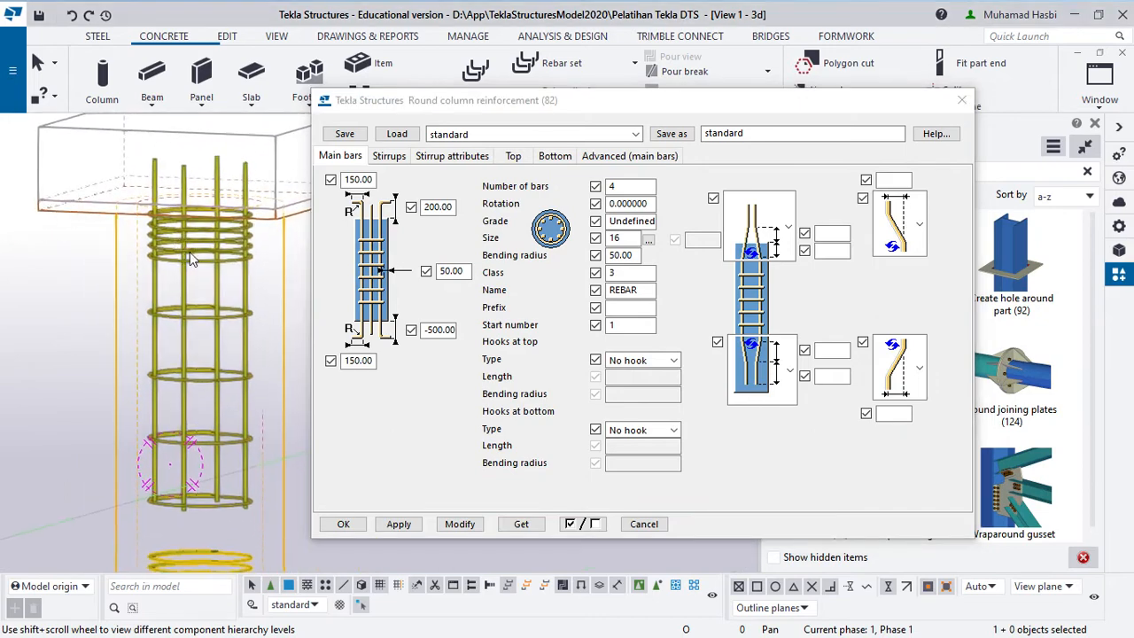
Browse the Std/1670, R and Sup/1860 grades in the catalog, keeping size 16.
{"action": "left_click", "coordinate": [647, 243]}
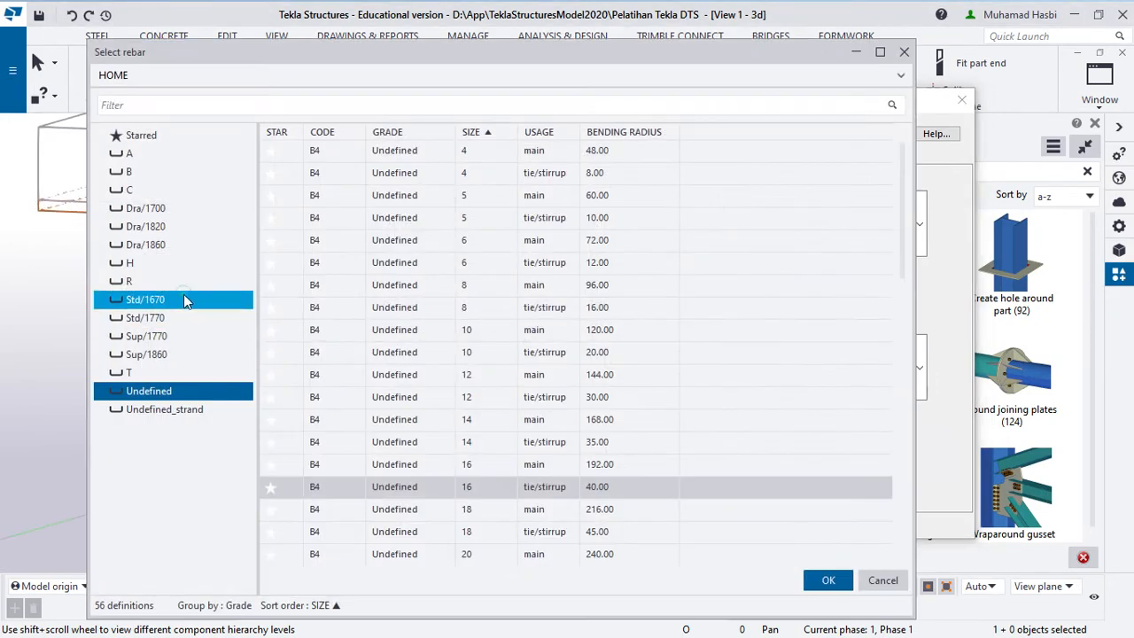
{"action": "left_click", "coordinate": [182, 298]}
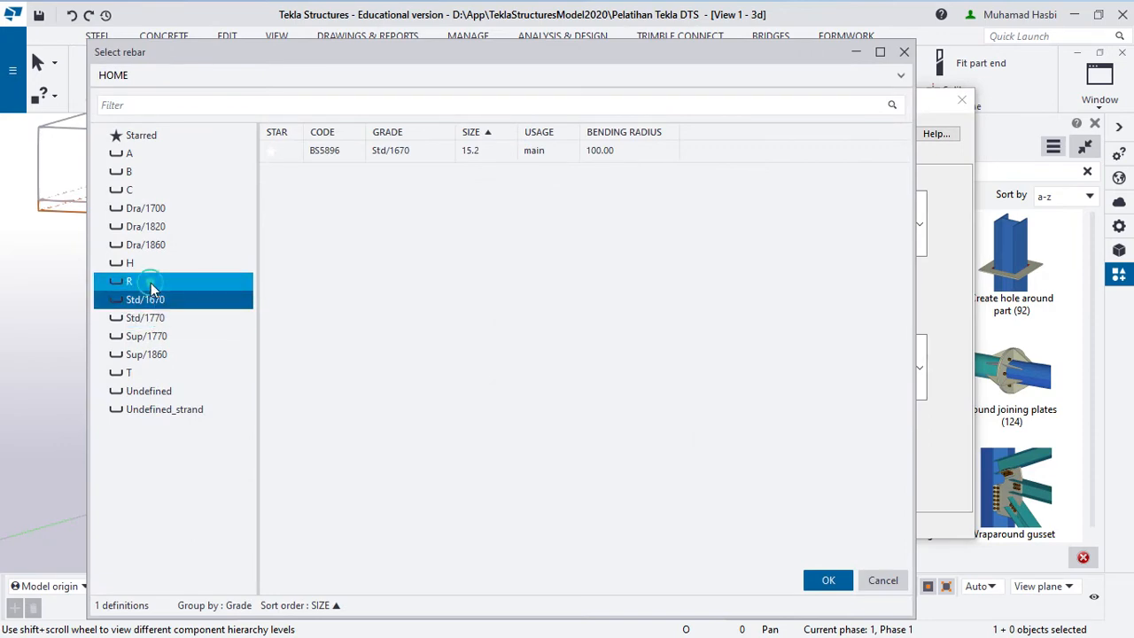
{"action": "left_click", "coordinate": [151, 282]}
{"action": "left_click", "coordinate": [149, 355]}
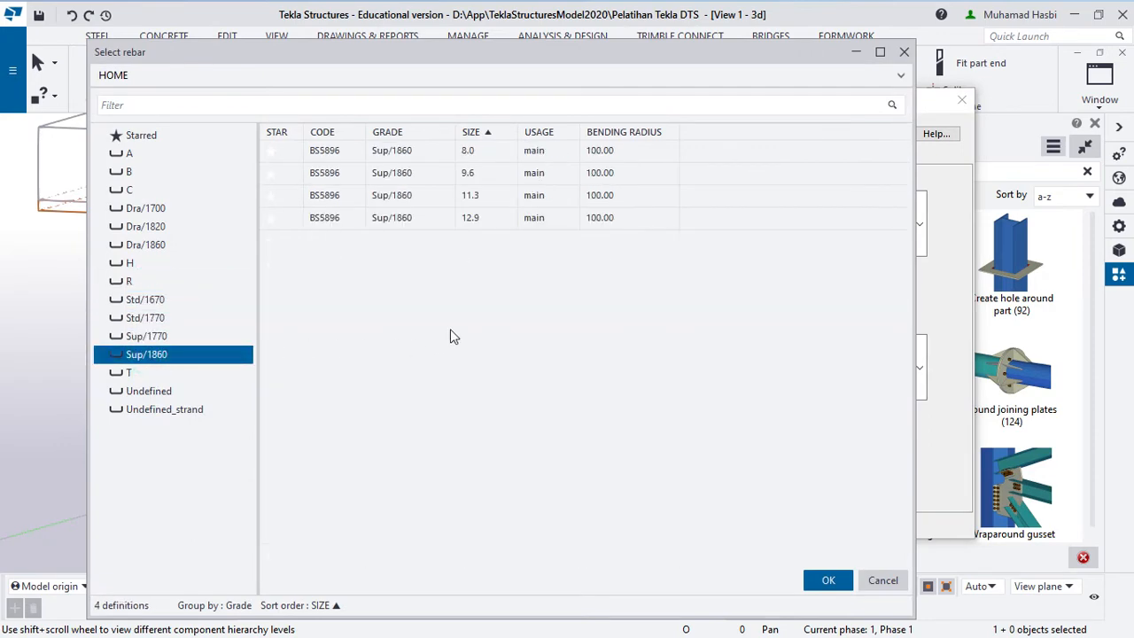
{"action": "left_click", "coordinate": [882, 580]}
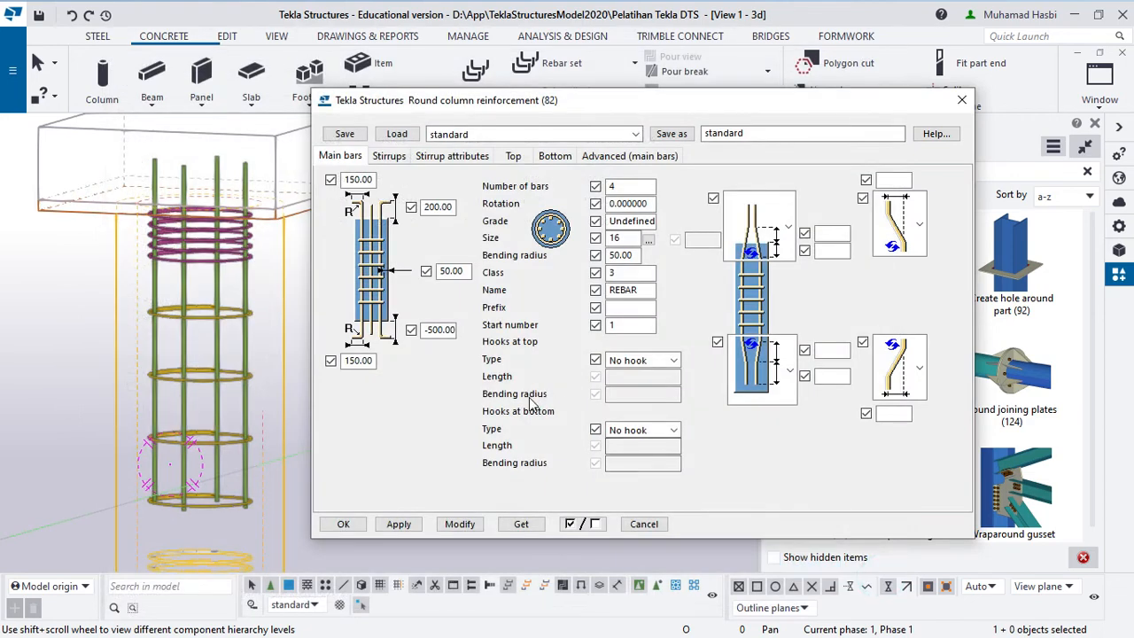
{"action": "scroll", "coordinate": [171, 334], "scroll_direction": "up", "scroll_amount": 1}
{"action": "middle_click_drag", "start_coordinate": [192, 354], "coordinate": [185, 322]}
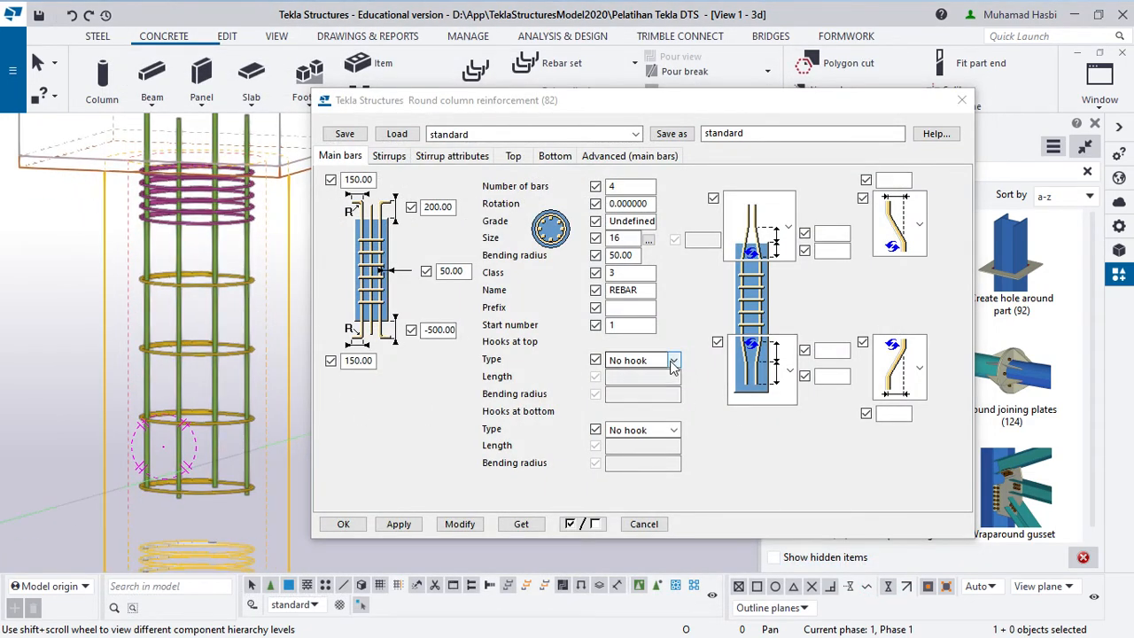
Apply the main bar settings and confirm a size 16 bar with 40.00 bending radius.
{"action": "left_click", "coordinate": [398, 524]}
{"action": "key", "text": "F10"}
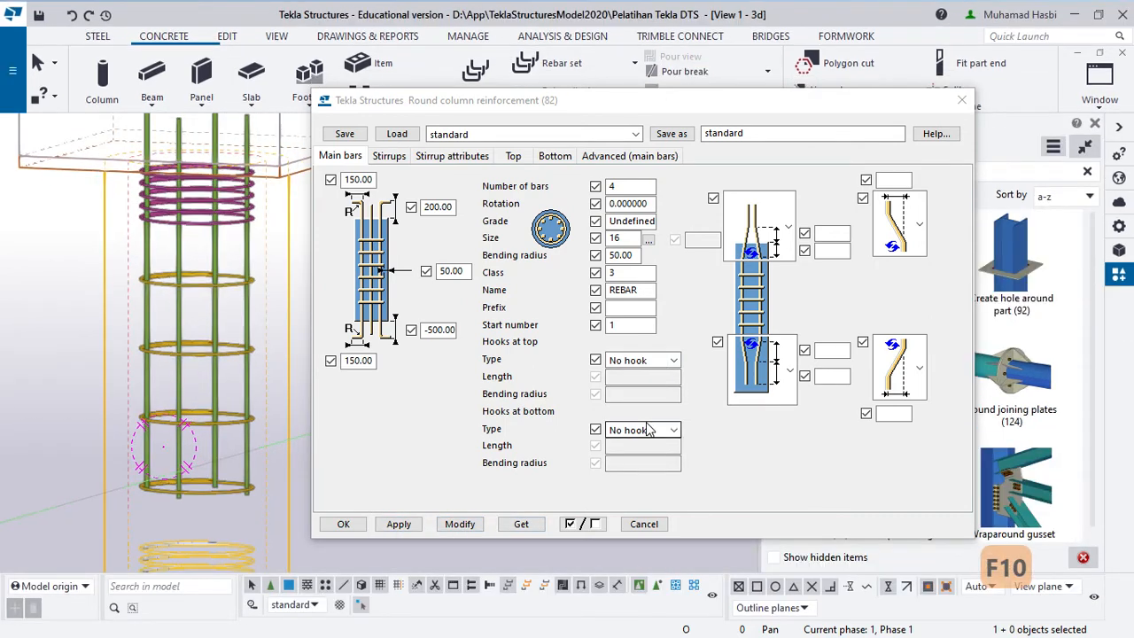
{"action": "left_click", "coordinate": [649, 240]}
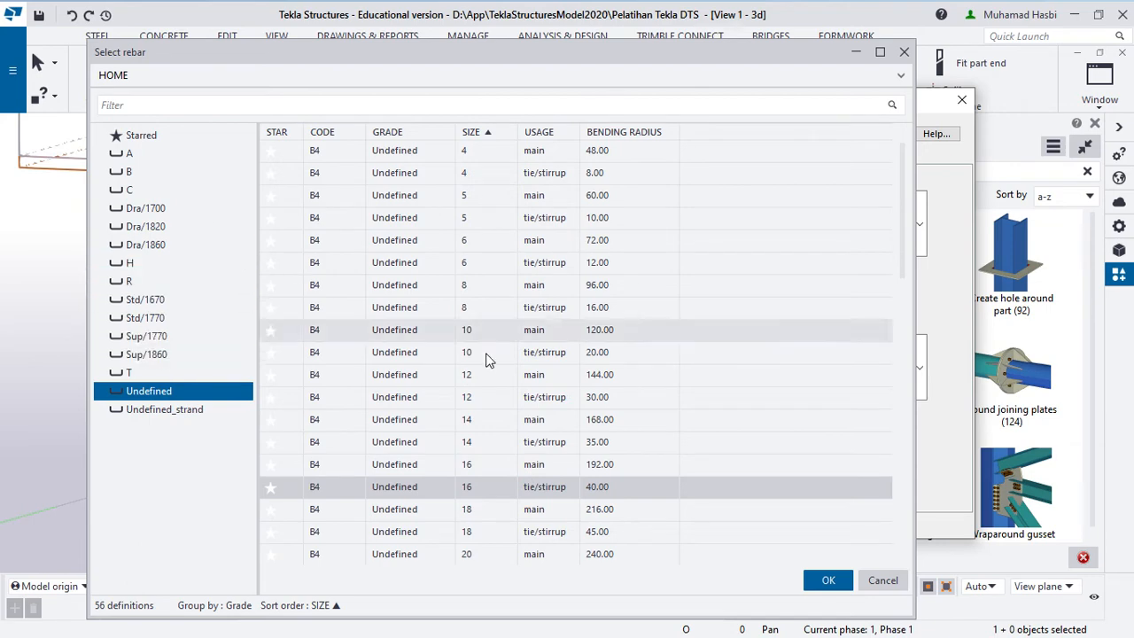
{"action": "left_click", "coordinate": [827, 580]}
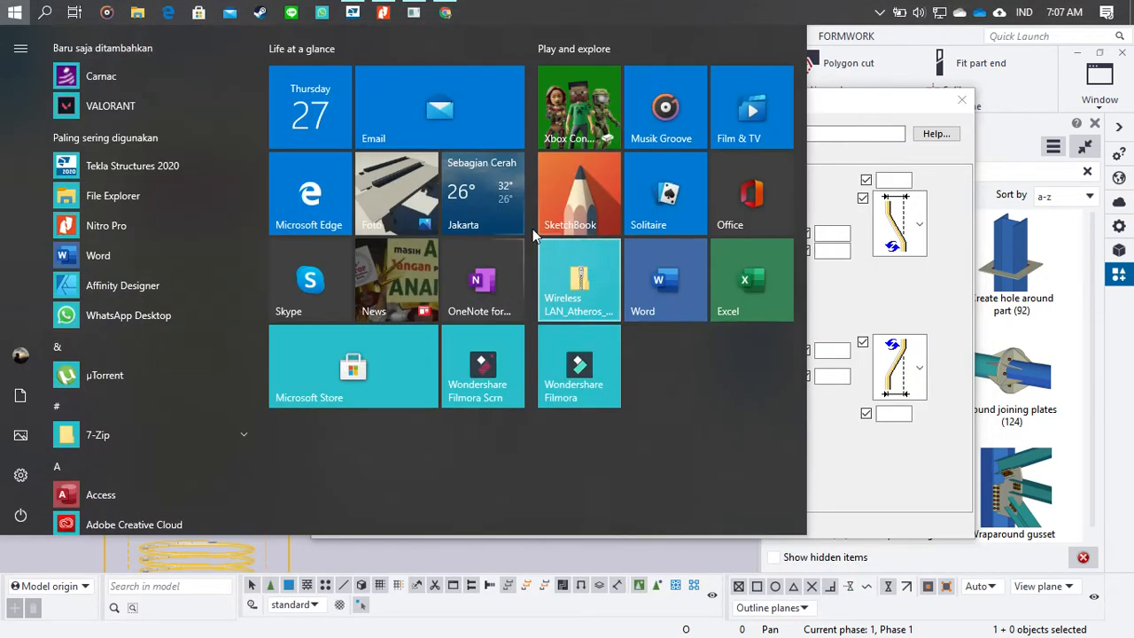
{"action": "key", "text": "super"}
Google 'tekla warehouse' in a new Chrome tab and open warehouse.tekla.com.
{"action": "left_click", "coordinate": [445, 12]}
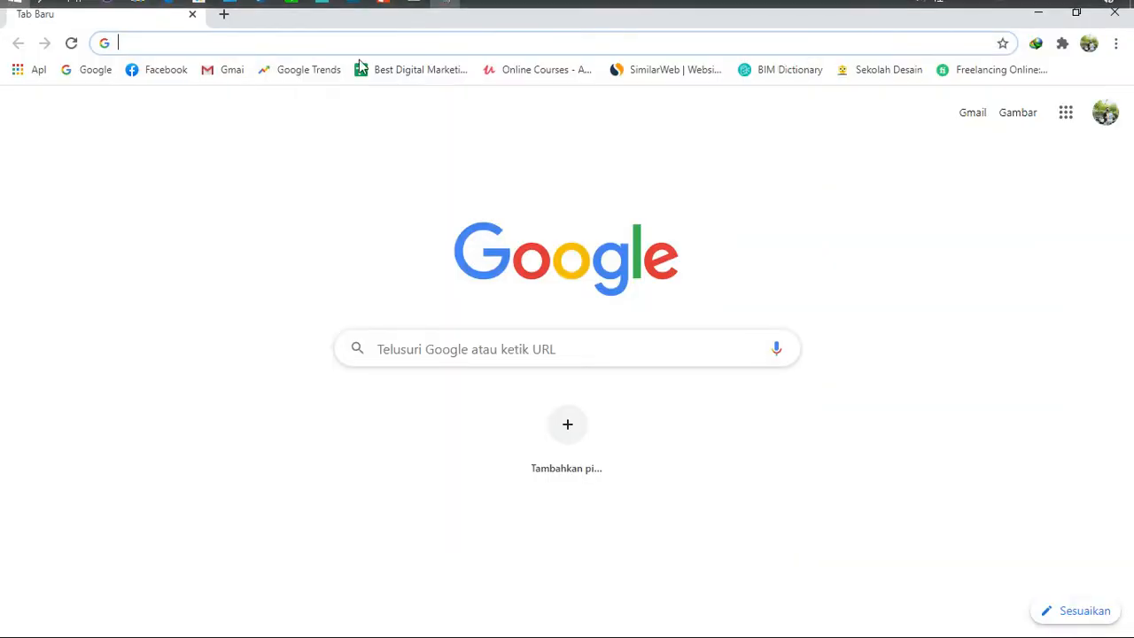
{"action": "type", "text": "tekla a"}
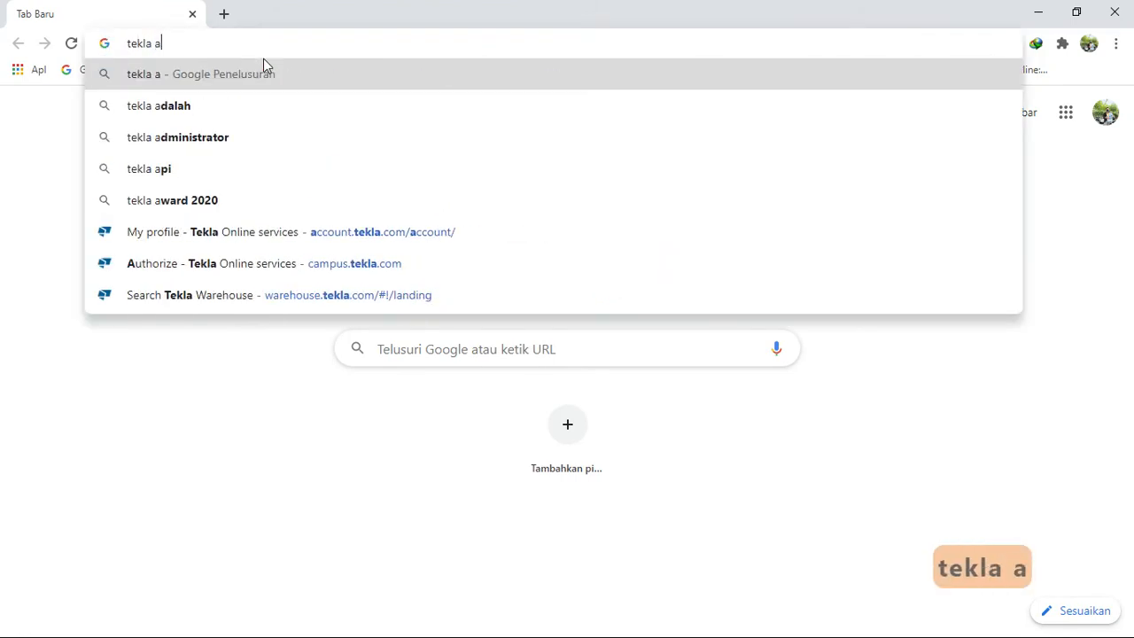
{"action": "key", "text": "BackSpace"}
{"action": "type", "text": "ware"}
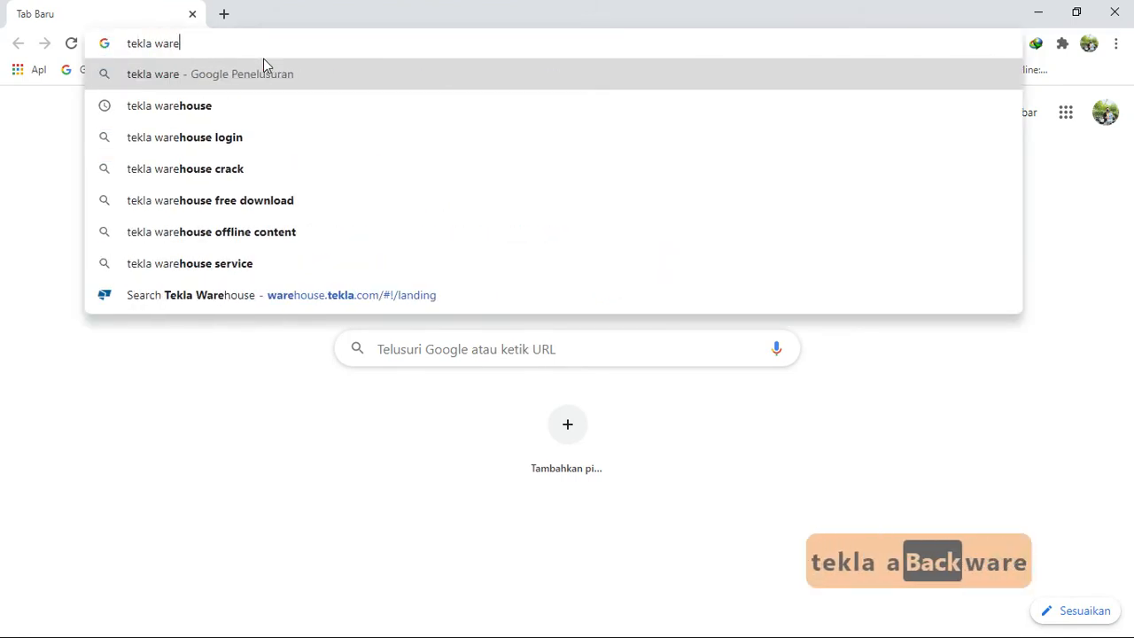
{"action": "type", "text": "house"}
{"action": "key", "text": "Return"}
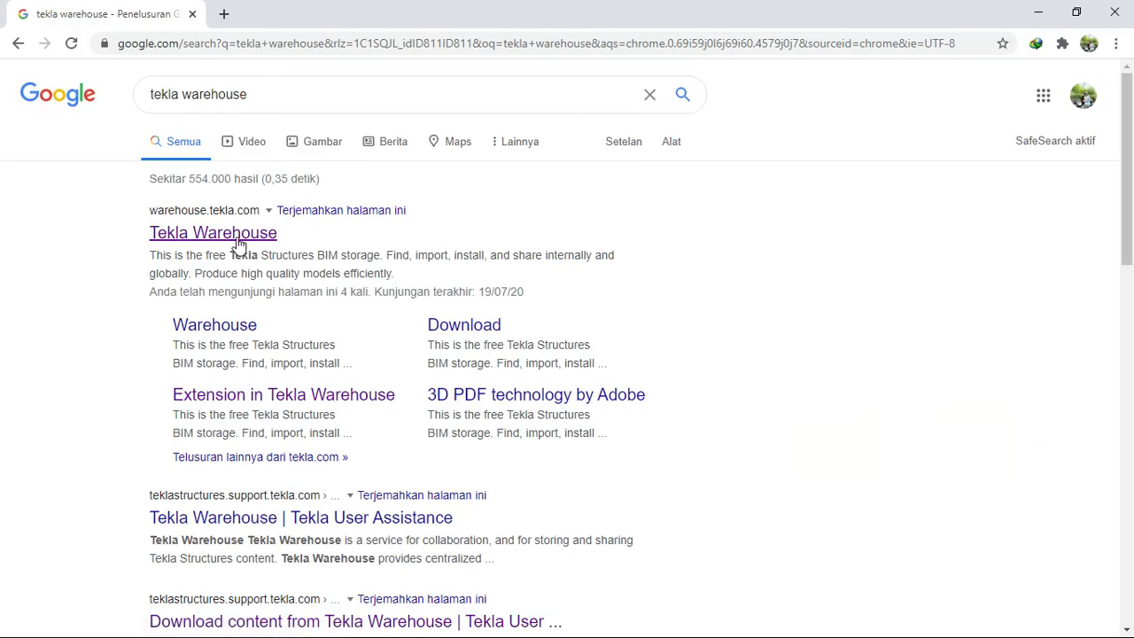
{"action": "left_click", "coordinate": [235, 234]}
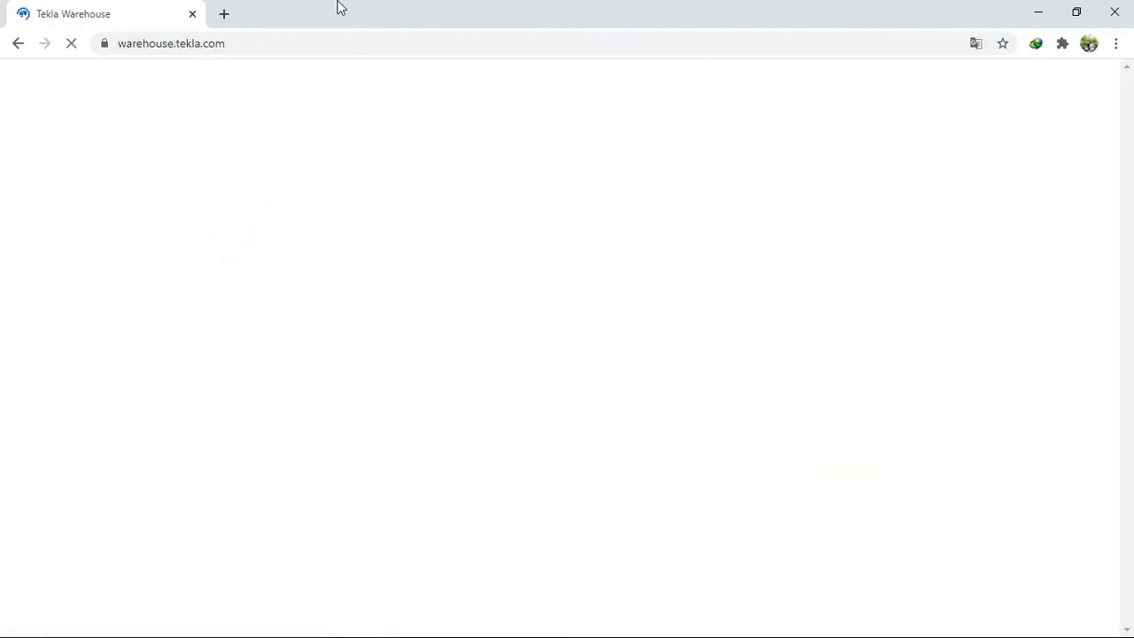
{"action": "key", "text": "super"}
{"action": "key", "text": "super"}
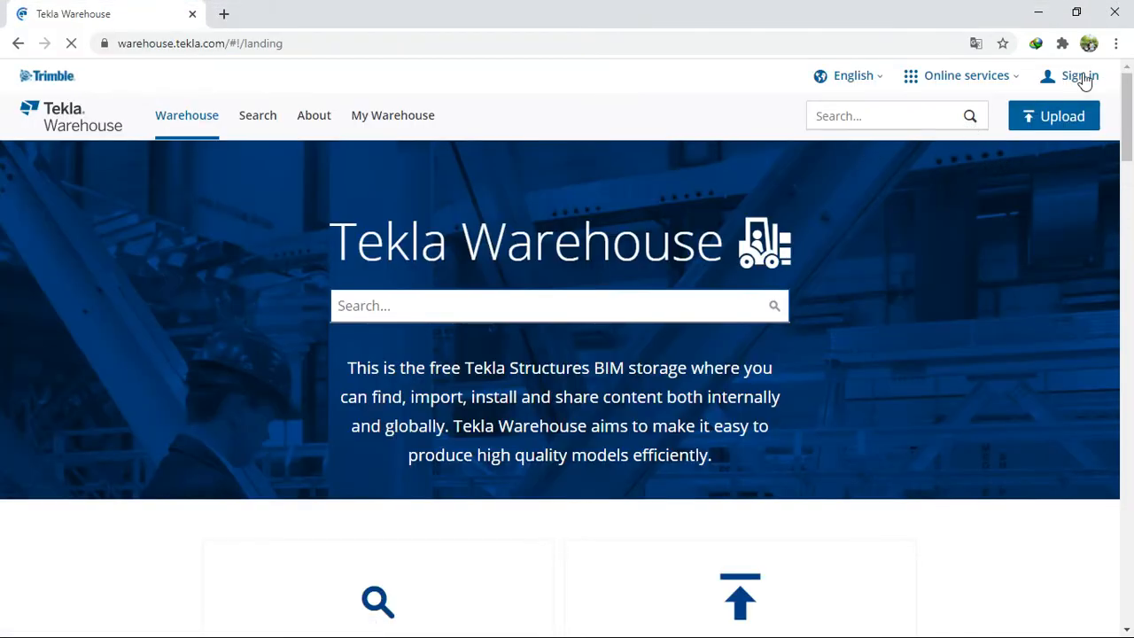
Sign in to Tekla Warehouse with the account e-mail and password.
{"action": "left_click", "coordinate": [1072, 80]}
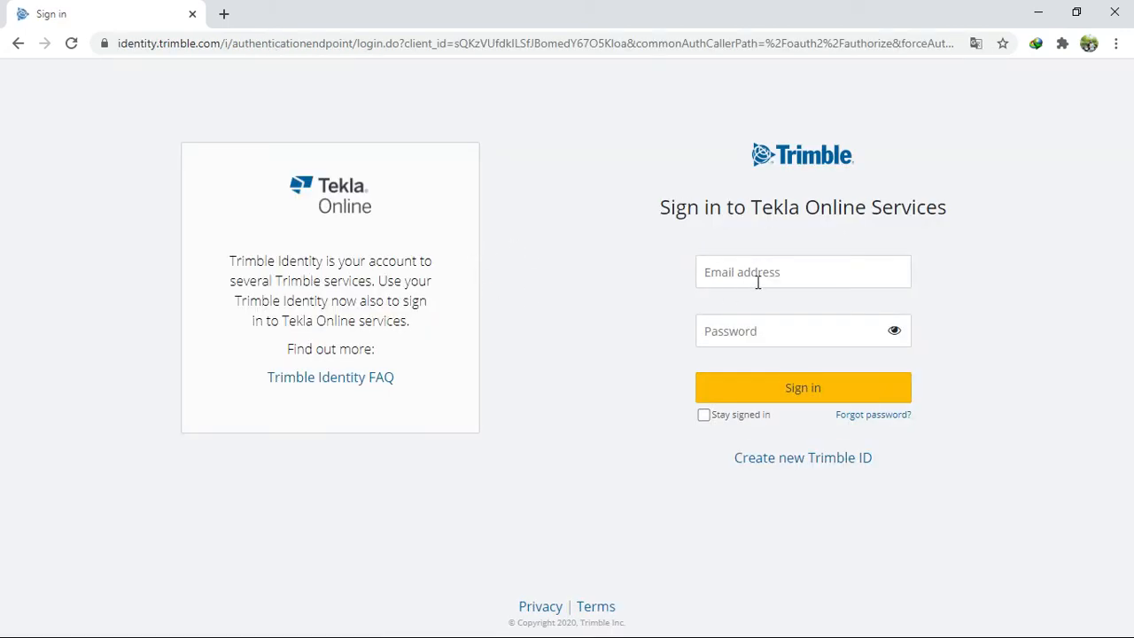
{"action": "left_click", "coordinate": [758, 280]}
{"action": "left_click", "coordinate": [773, 311]}
{"action": "left_click", "coordinate": [768, 321]}
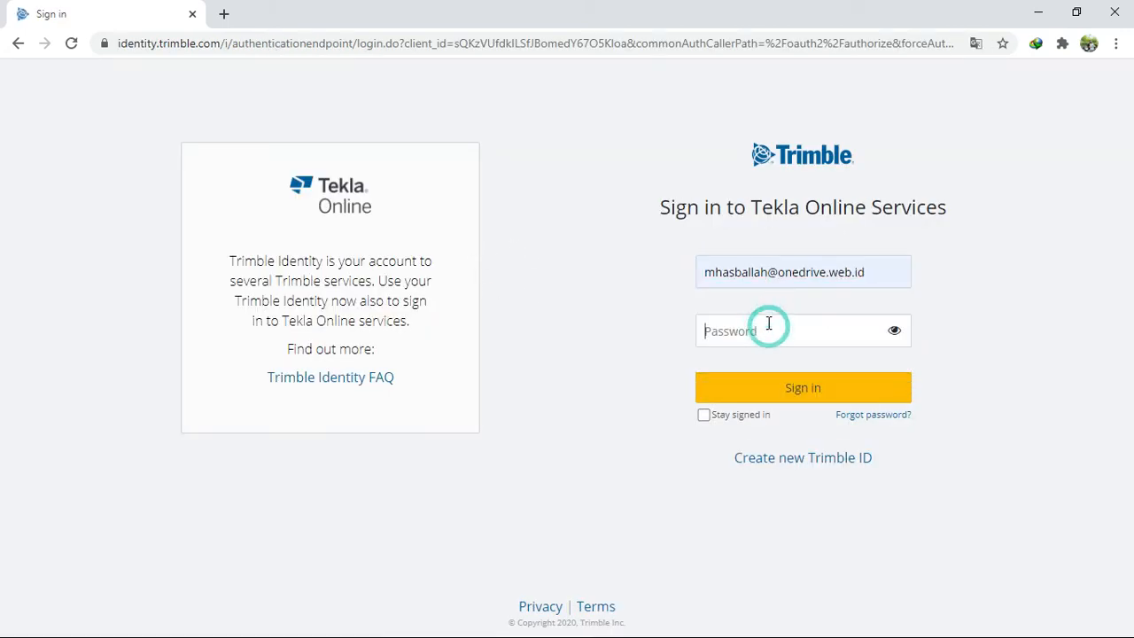
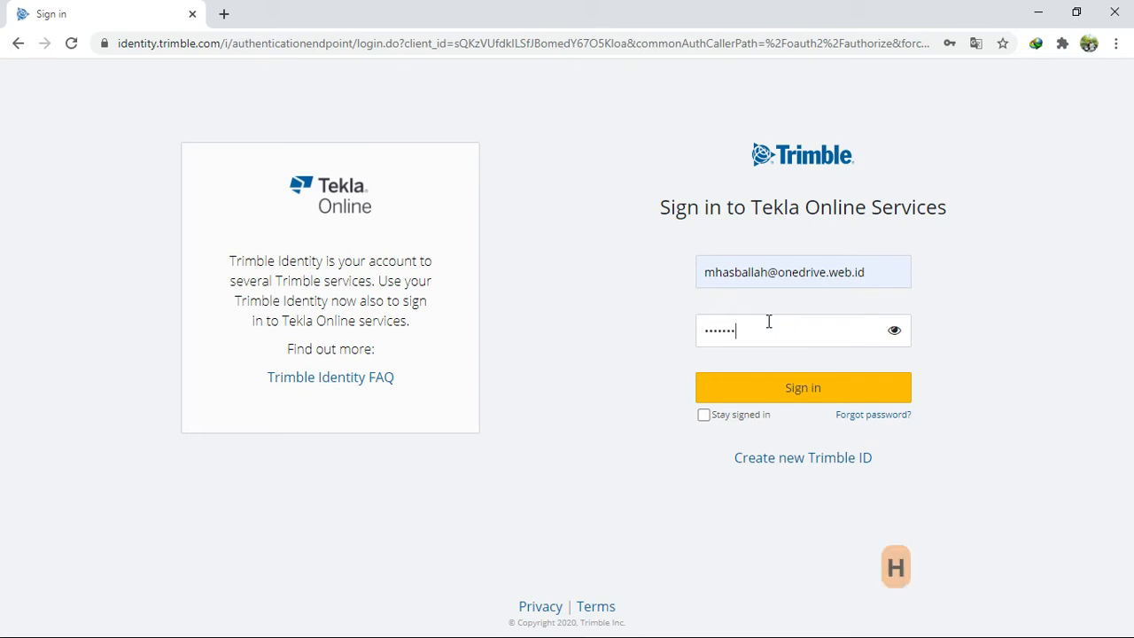
{"action": "left_click", "coordinate": [773, 390]}
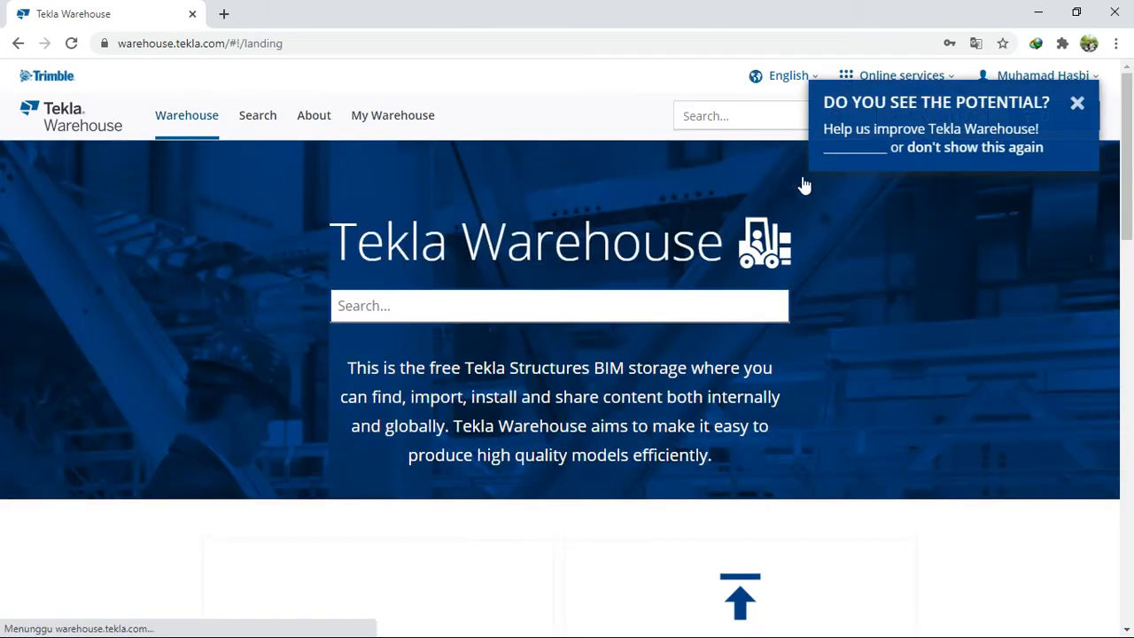
Search for SD400, open SD400 Rebar Grades - KOR and choose Insert into model.
{"action": "left_click", "coordinate": [483, 307]}
{"action": "type", "text": "SD"}
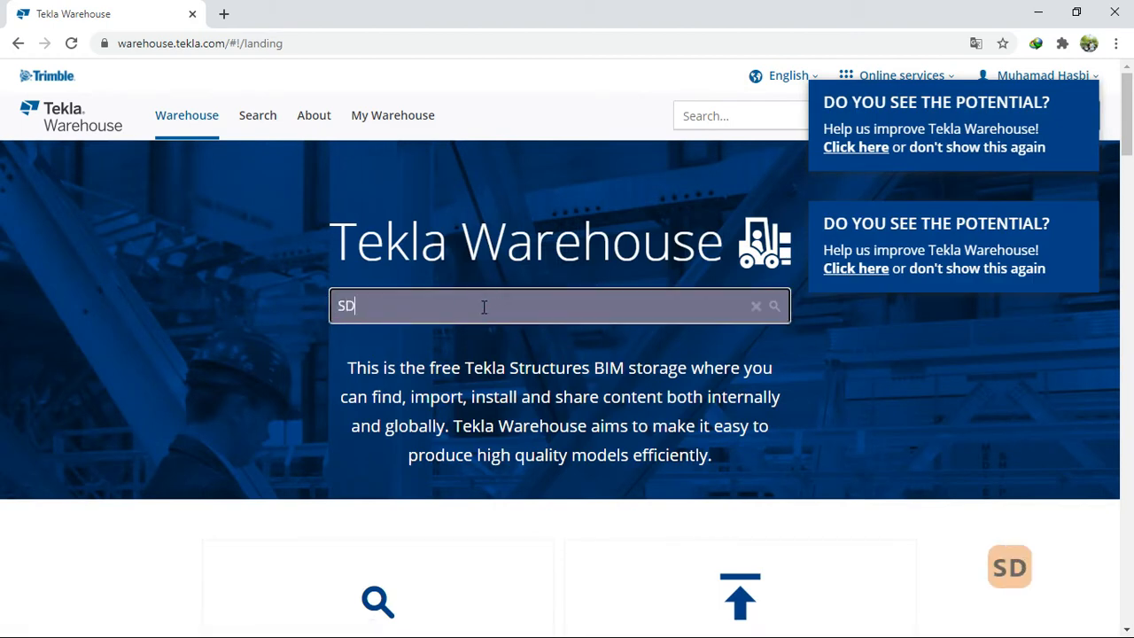
{"action": "type", "text": "400"}
{"action": "key", "text": "Return"}
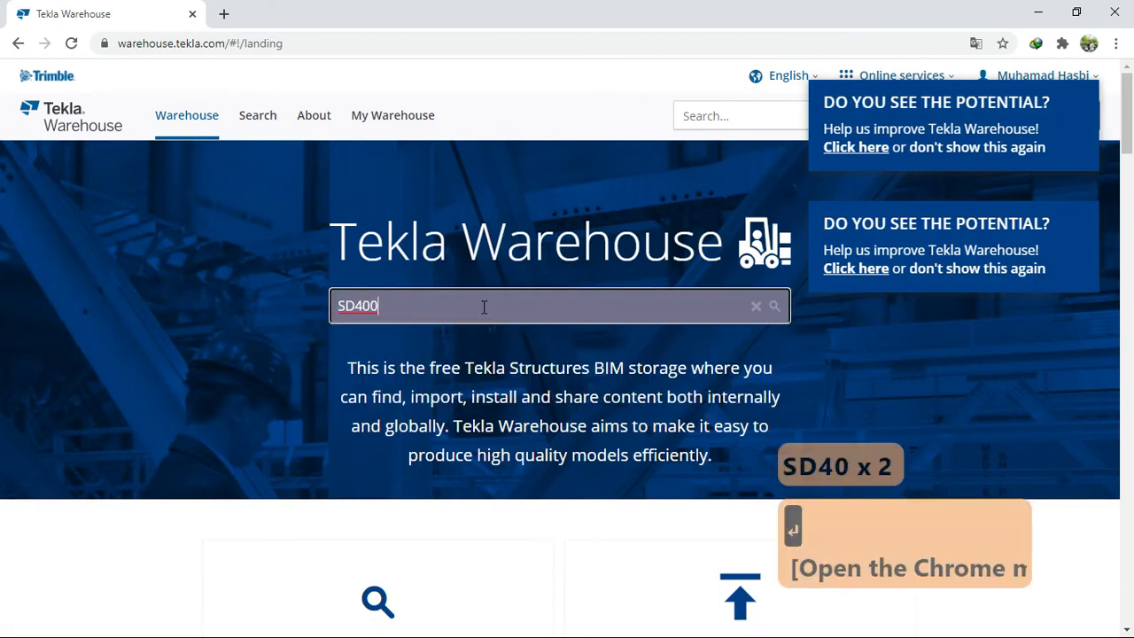
{"action": "scroll", "coordinate": [488, 333], "scroll_direction": "down", "scroll_amount": 2}
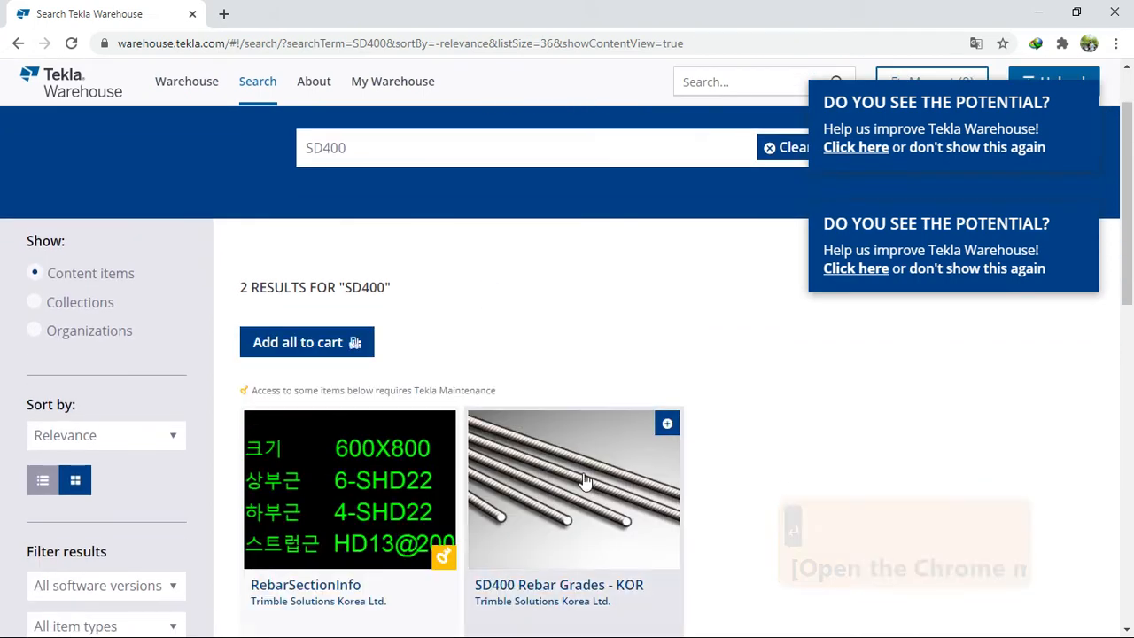
{"action": "left_click", "coordinate": [581, 592]}
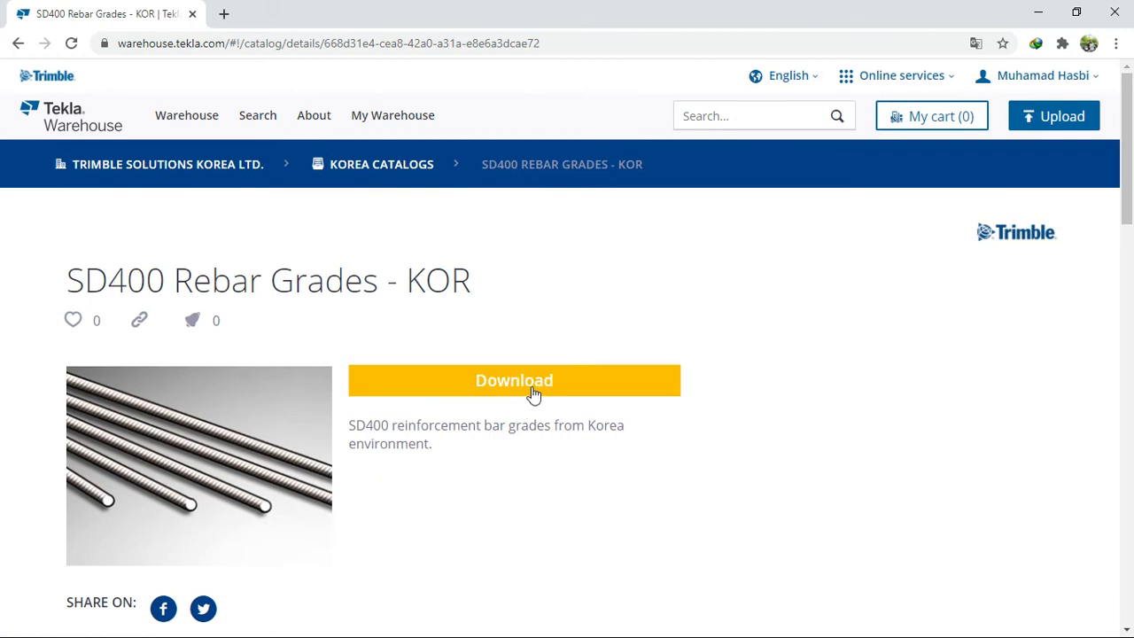
{"action": "left_click", "coordinate": [532, 392]}
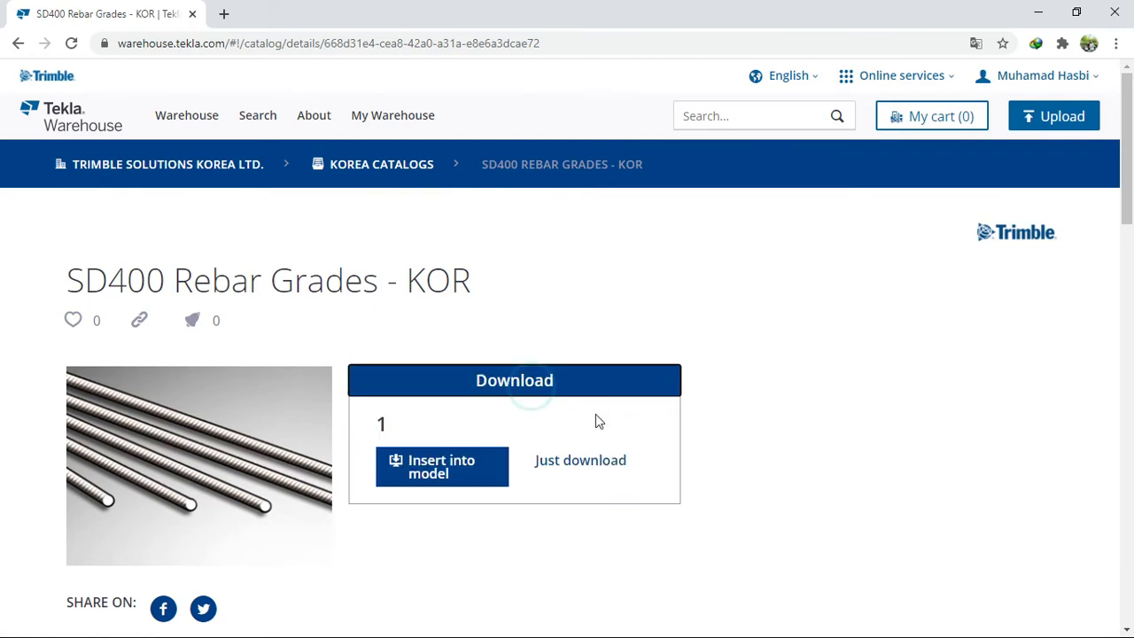
{"action": "left_click", "coordinate": [423, 477]}
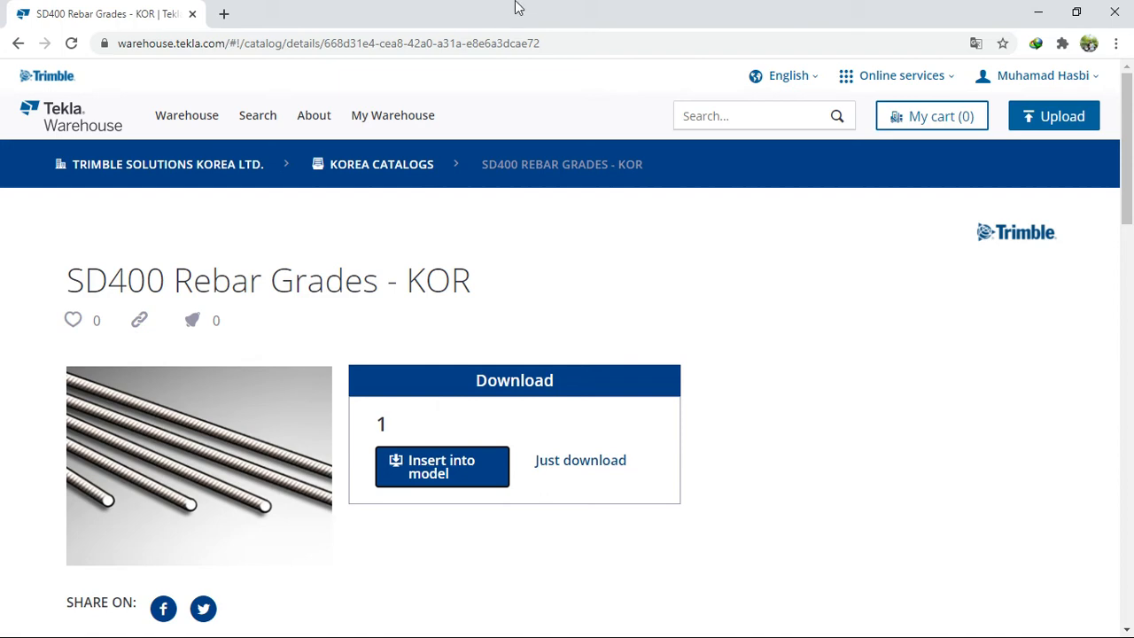
{"action": "key", "text": "super"}
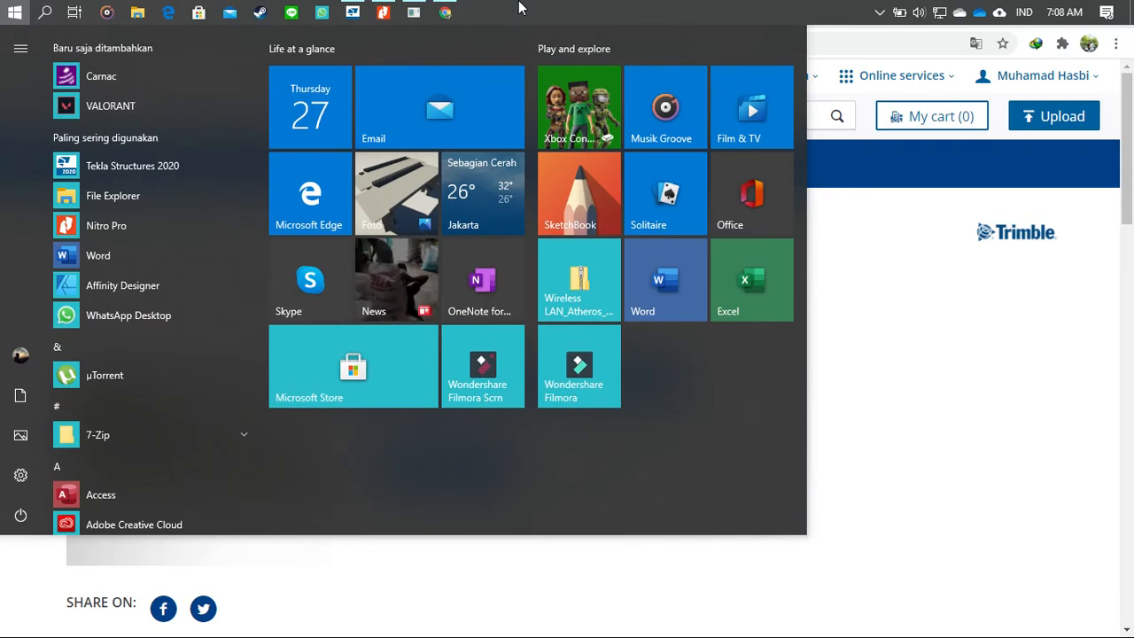
{"action": "left_click", "coordinate": [888, 406]}
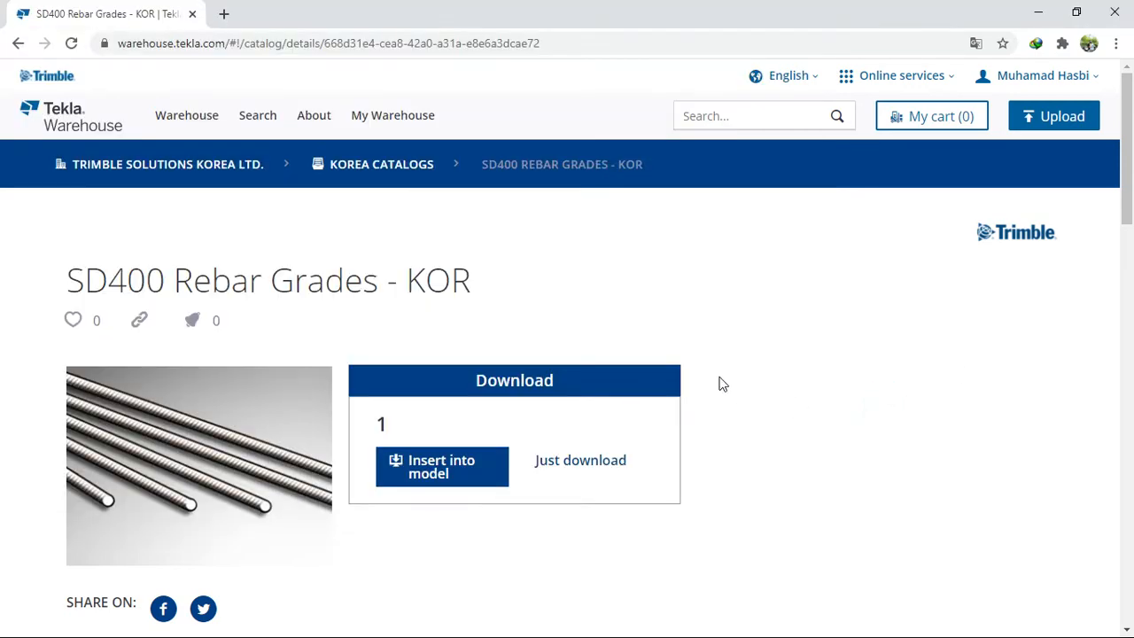
{"action": "key", "text": "F10"}
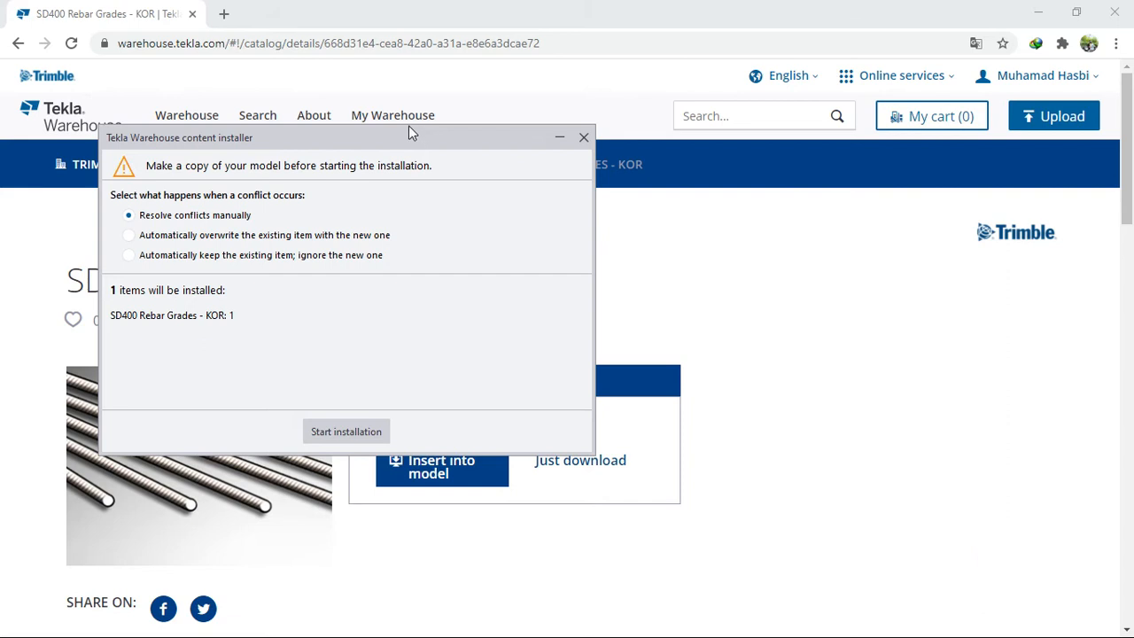
Install SD400 Rebar Grades - KOR with 'Resolve conflicts manually', then Exit after success.
{"action": "left_click_drag", "start_coordinate": [412, 128], "coordinate": [536, 102]}
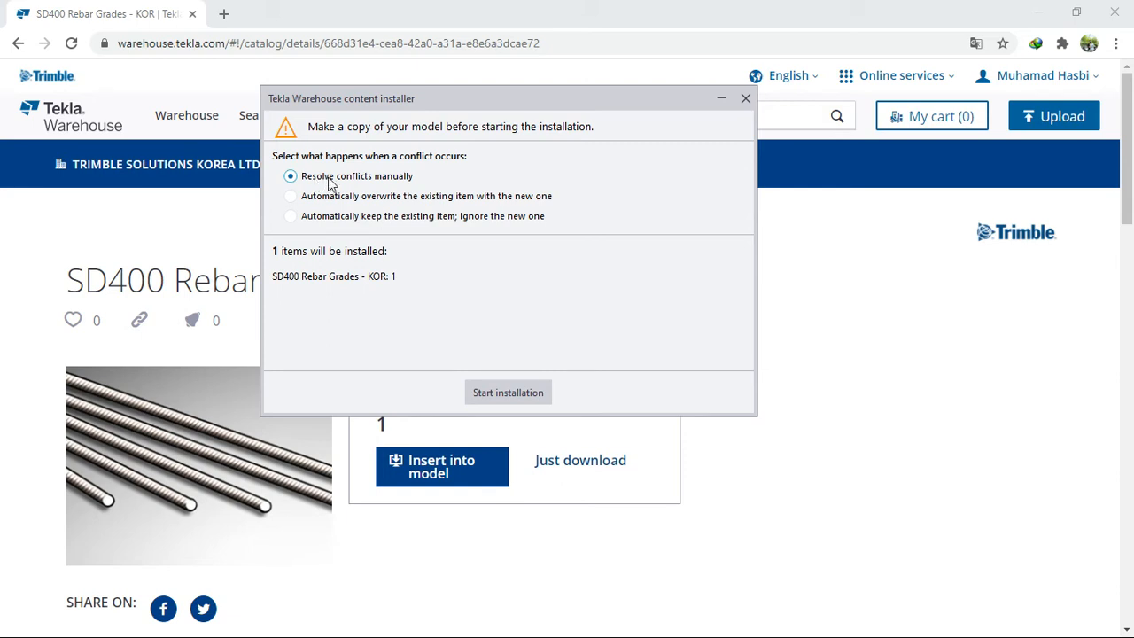
{"action": "left_click", "coordinate": [503, 394]}
{"action": "left_click", "coordinate": [495, 396]}
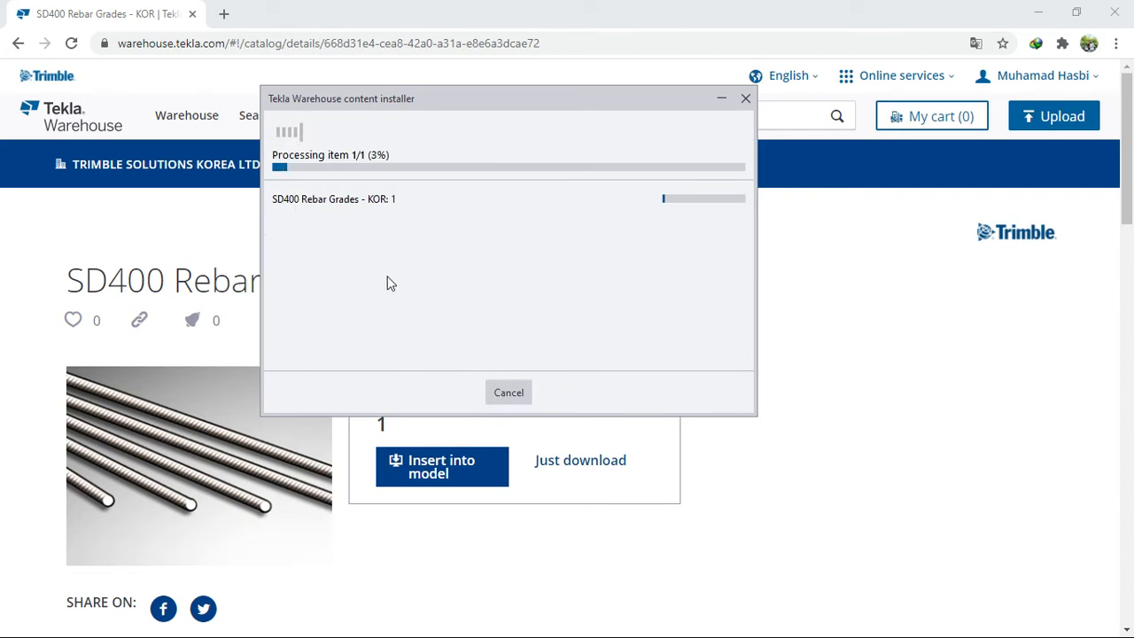
{"action": "key", "text": "F10"}
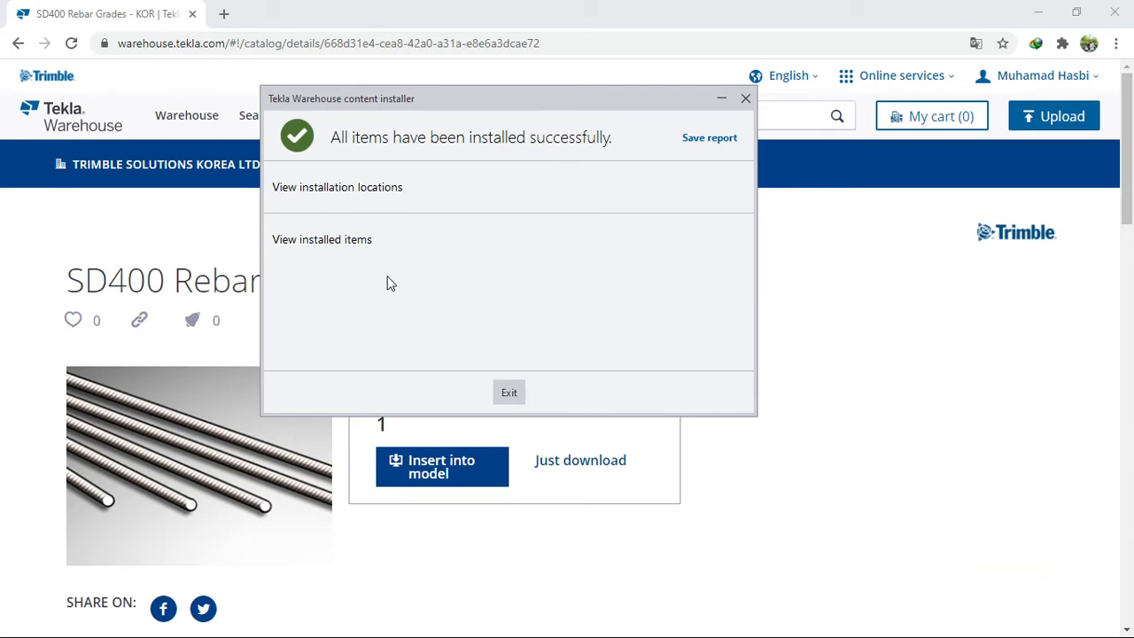
{"action": "left_click", "coordinate": [512, 390]}
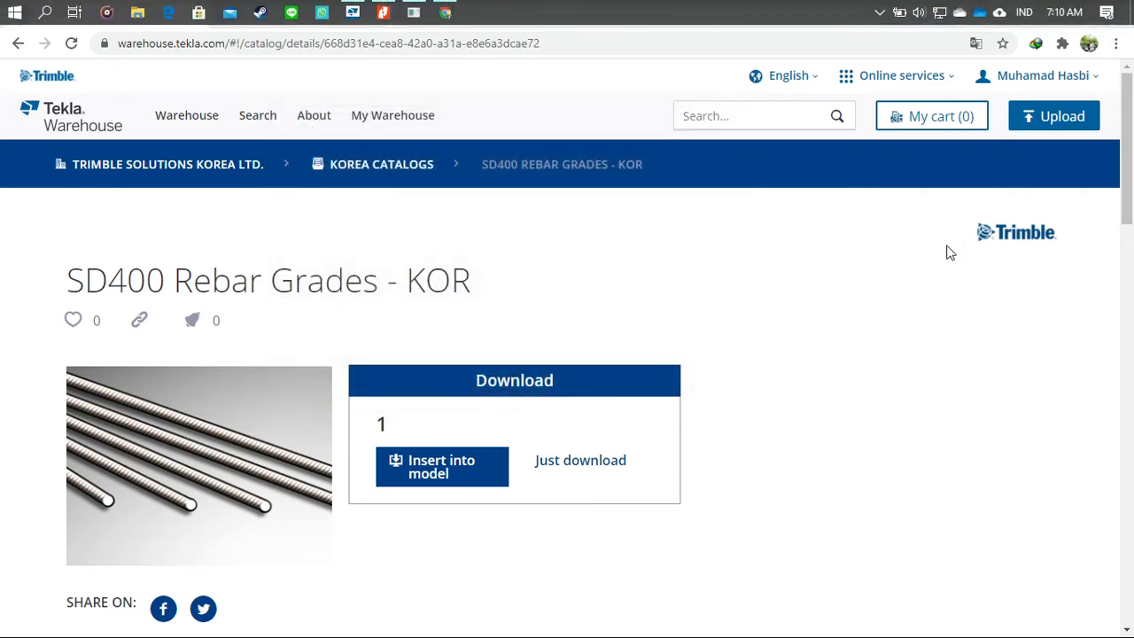
Close the browser and give the main bars SD400 size 16 from the catalog, then Modify.
{"action": "left_click", "coordinate": [941, 246]}
{"action": "left_click", "coordinate": [1127, 6]}
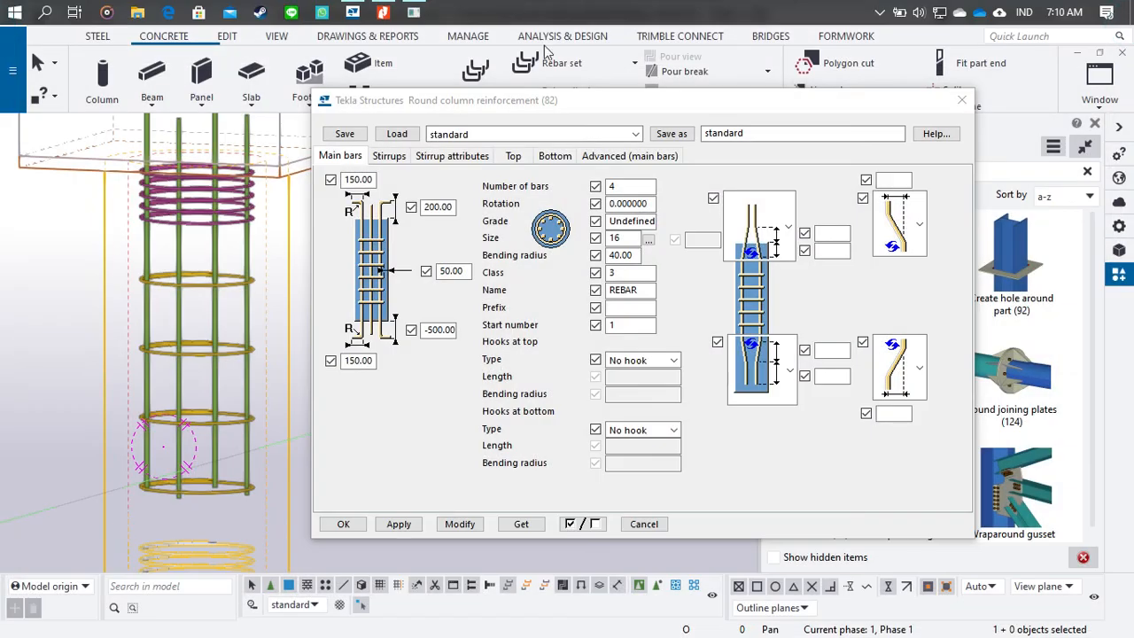
{"action": "left_click_drag", "start_coordinate": [669, 104], "coordinate": [634, 95]}
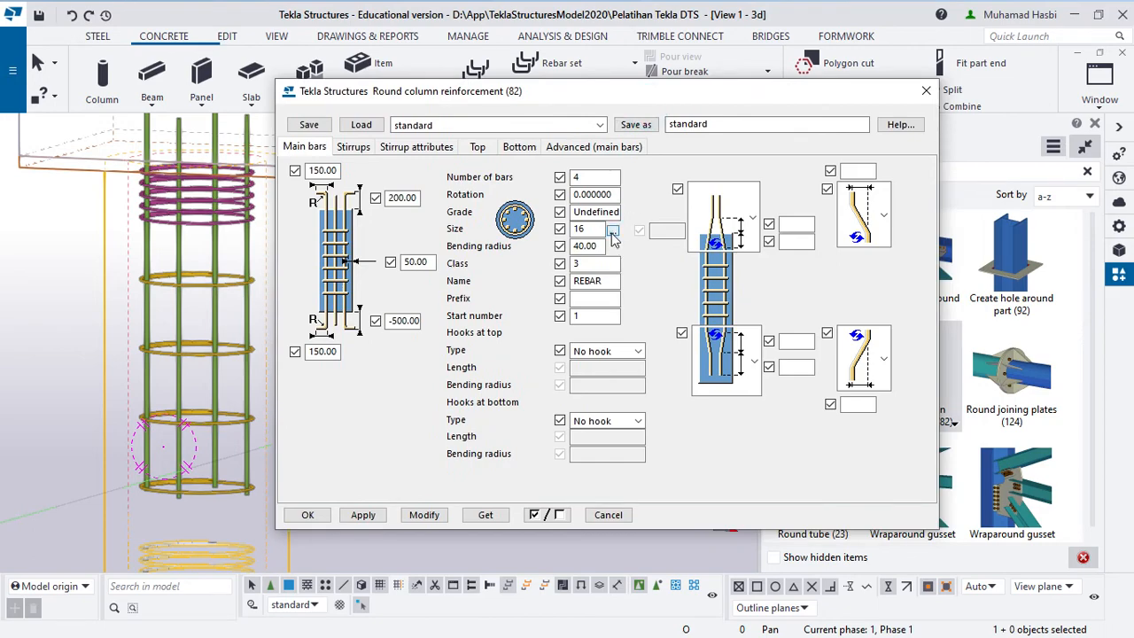
{"action": "left_click", "coordinate": [612, 230]}
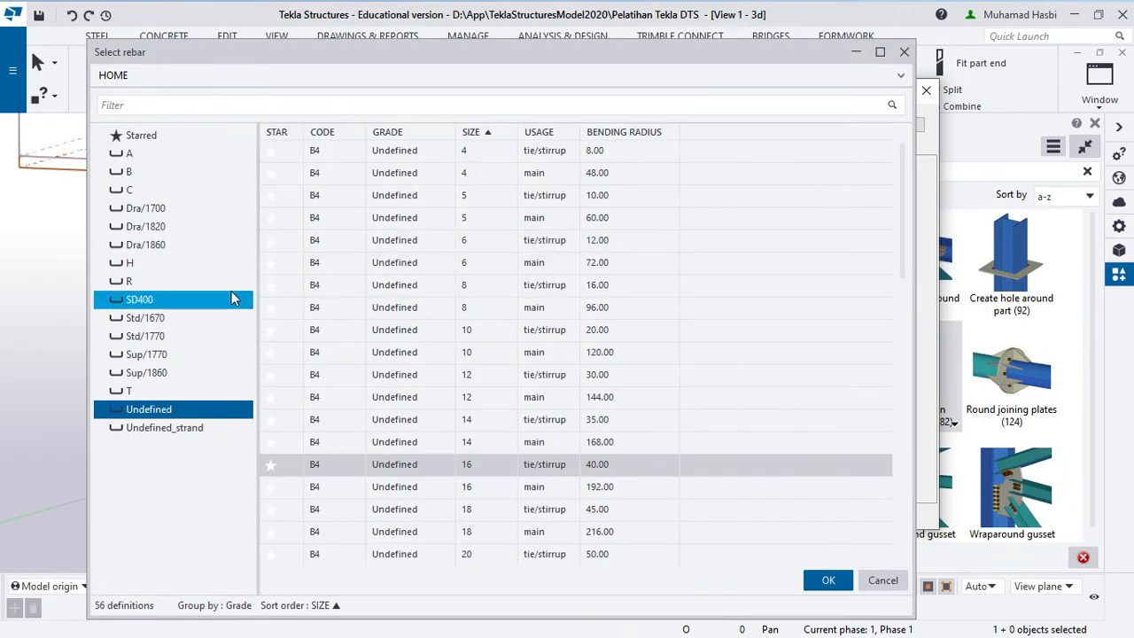
{"action": "left_click", "coordinate": [153, 304]}
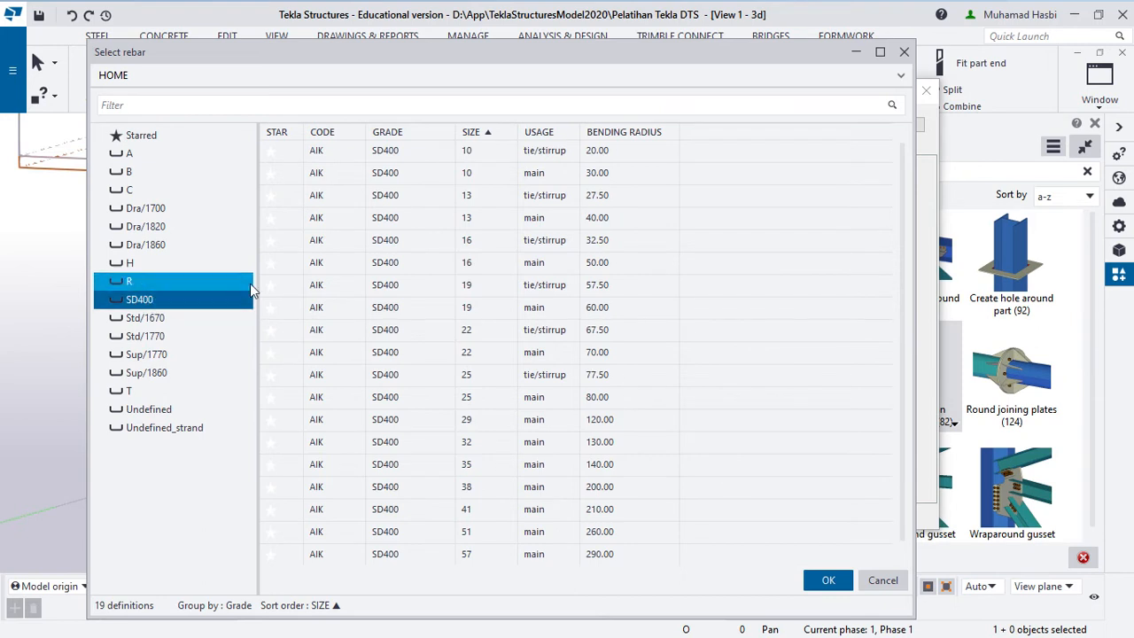
{"action": "left_click", "coordinate": [498, 263]}
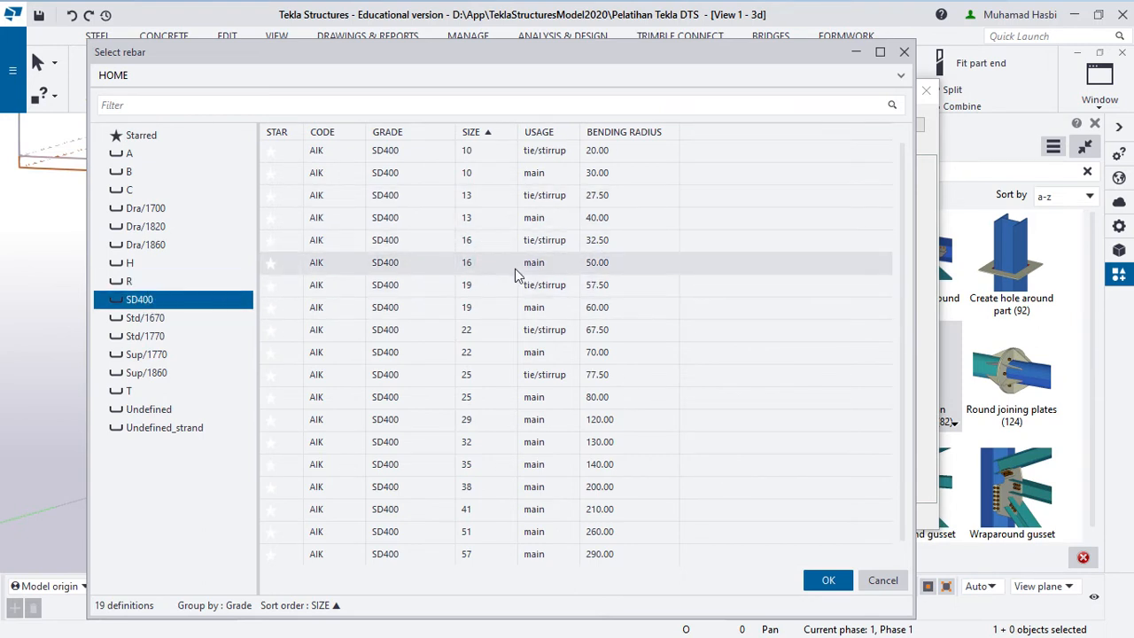
{"action": "left_click", "coordinate": [840, 588]}
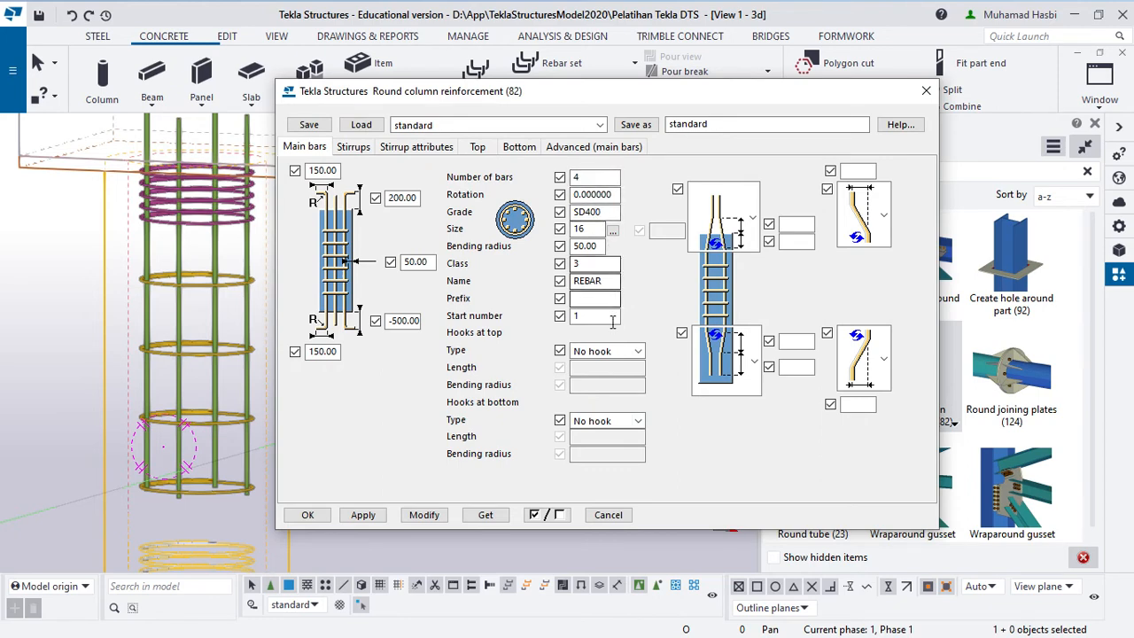
{"action": "left_click", "coordinate": [423, 514]}
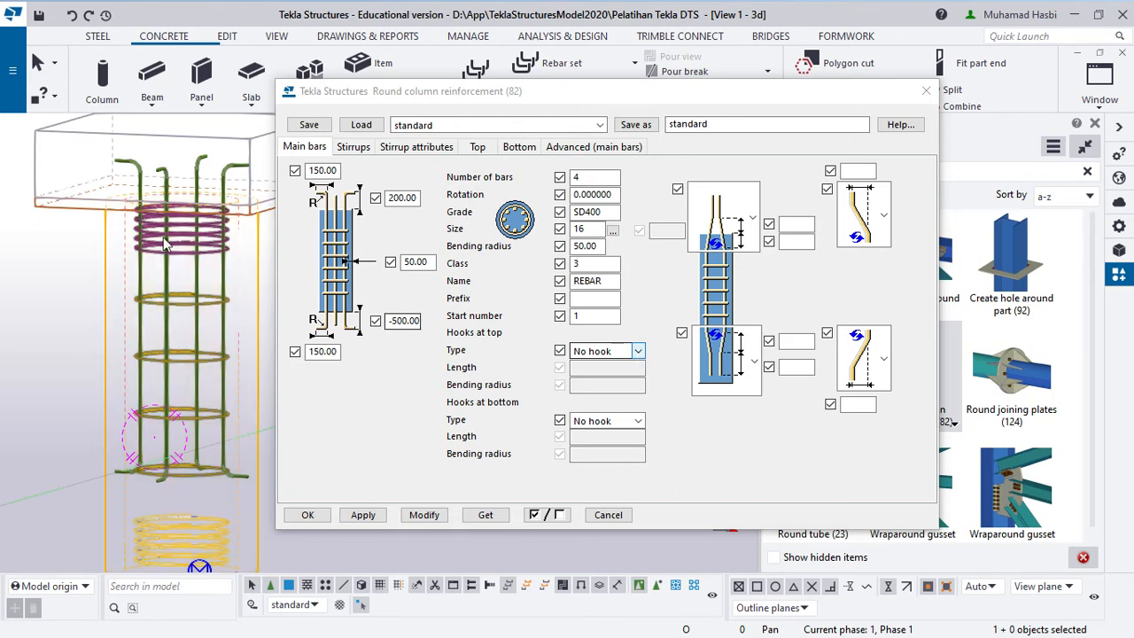
Set both the top and bottom hook types to 135 degree.
{"action": "left_click", "coordinate": [638, 351]}
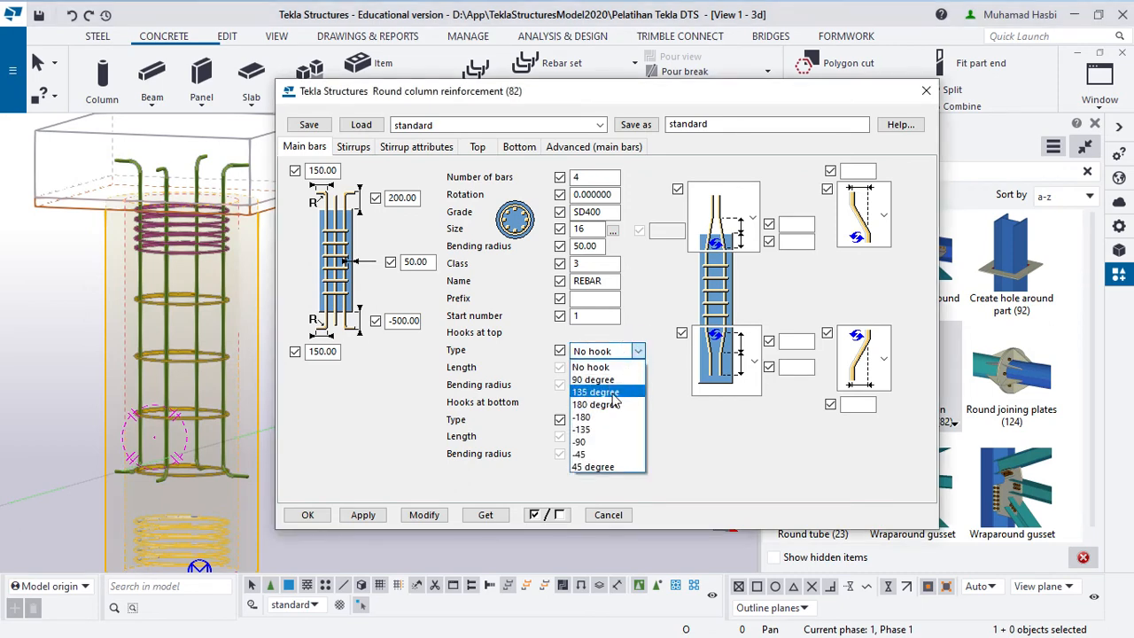
{"action": "left_click", "coordinate": [612, 392]}
{"action": "left_click", "coordinate": [638, 420]}
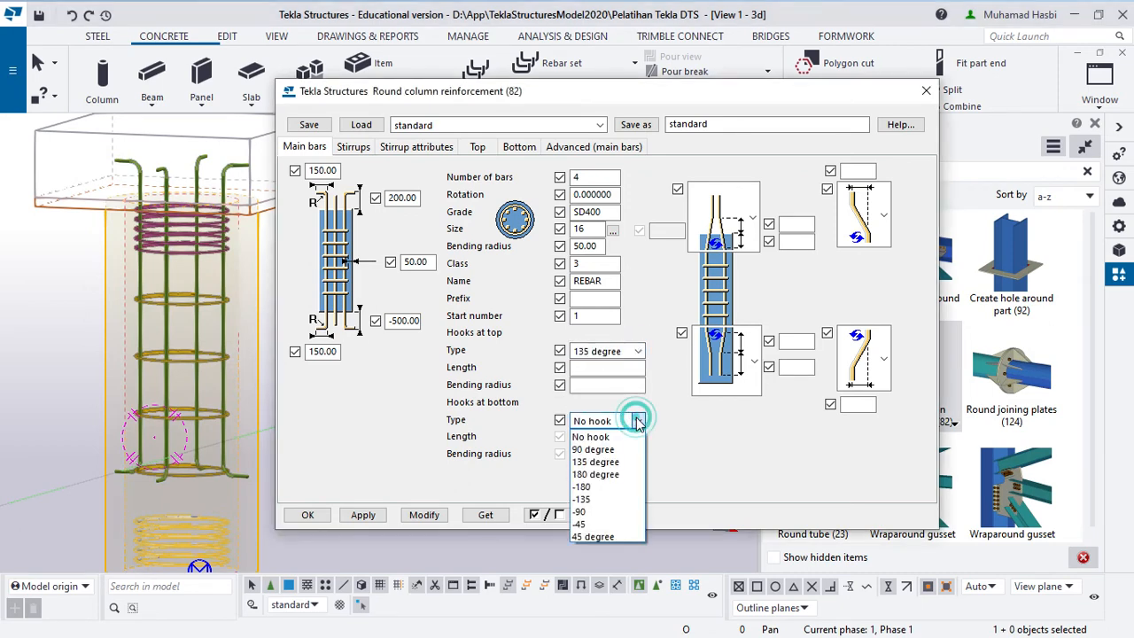
{"action": "left_click", "coordinate": [595, 462]}
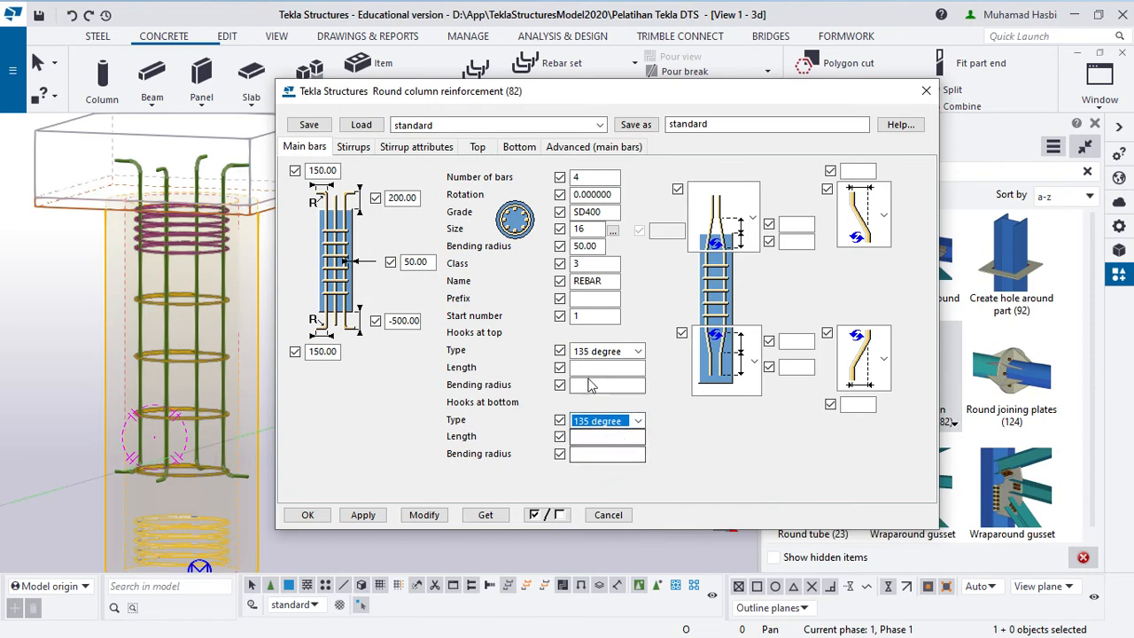
{"action": "left_click", "coordinate": [589, 369]}
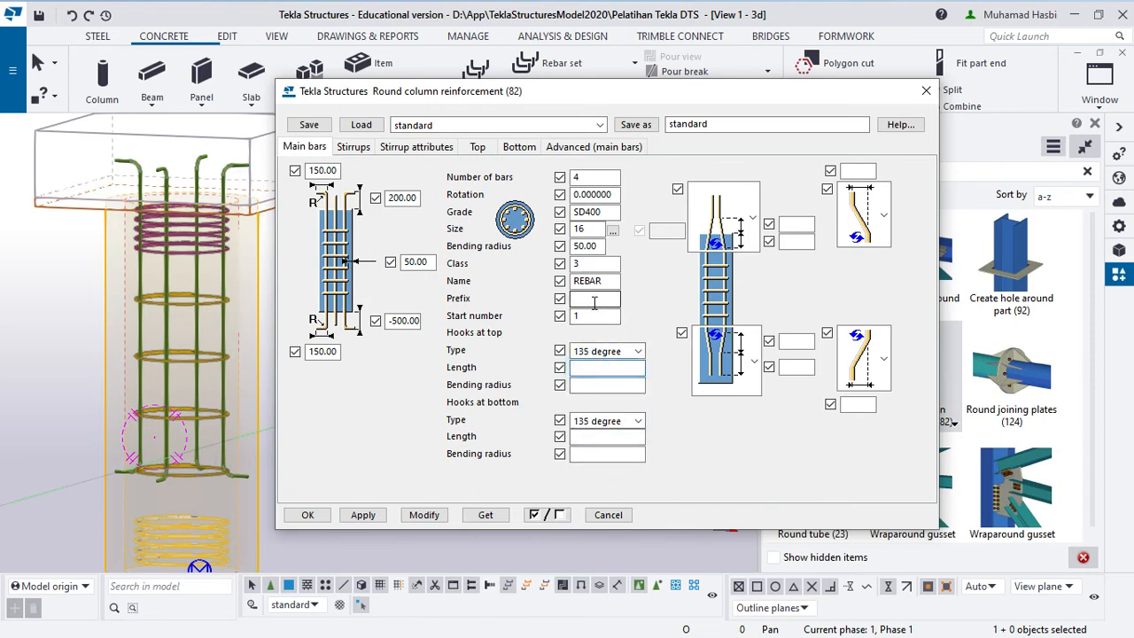
In Nitro Pro, look through the umum standards and anchorage and lap splice documents.
{"action": "key", "text": "super"}
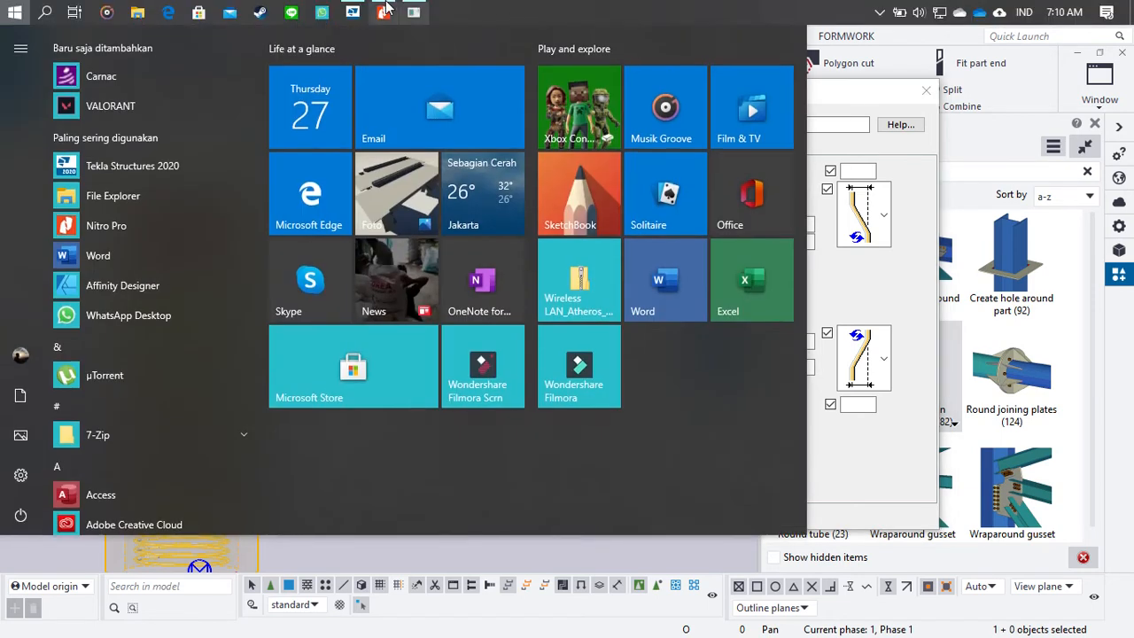
{"action": "left_click", "coordinate": [383, 12]}
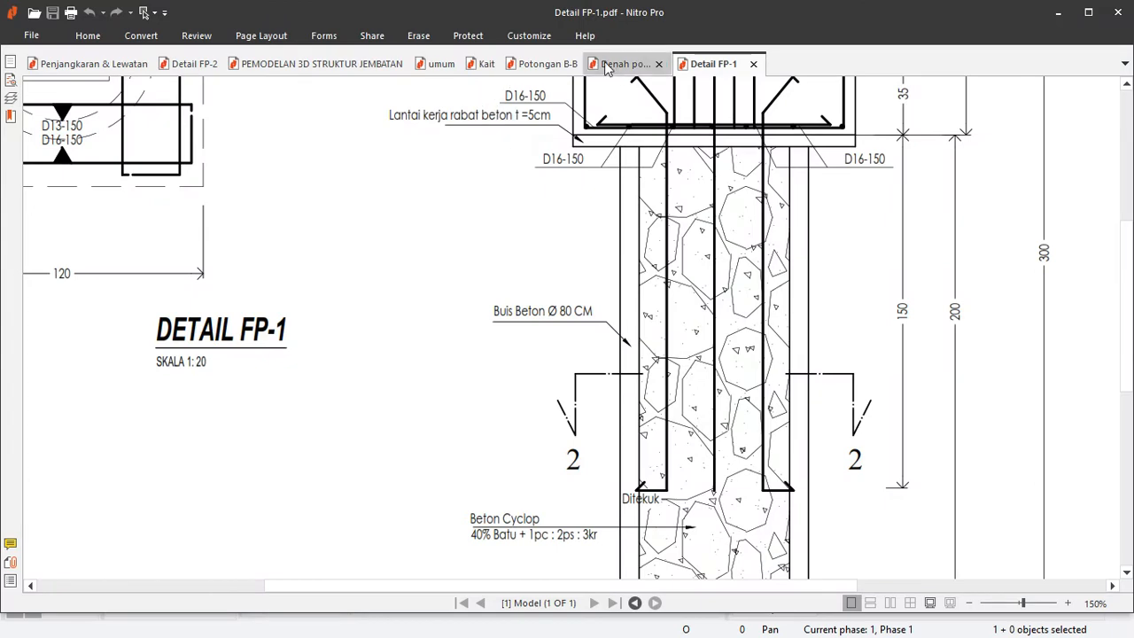
{"action": "left_click", "coordinate": [427, 66]}
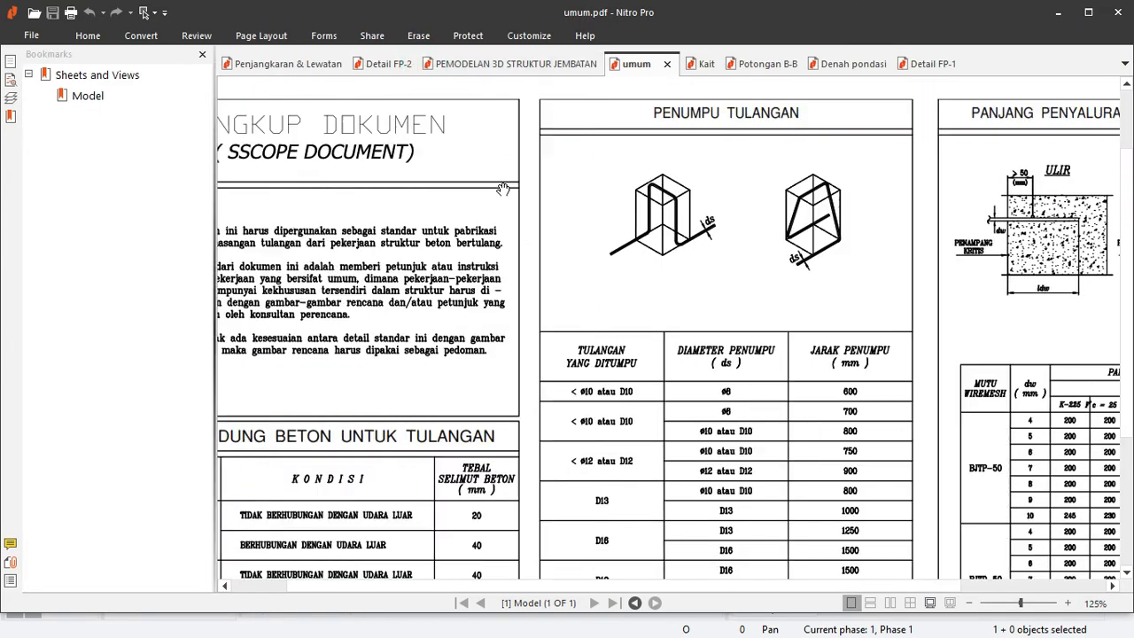
{"action": "left_click", "coordinate": [263, 65]}
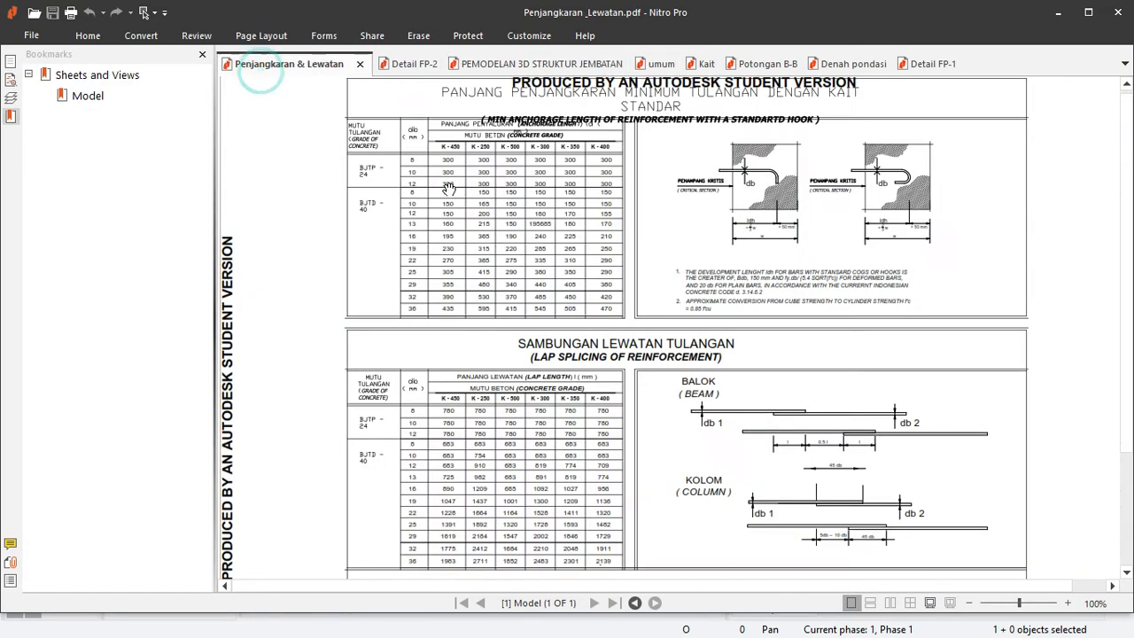
{"action": "scroll", "coordinate": [467, 254], "scroll_direction": "down", "scroll_amount": 3}
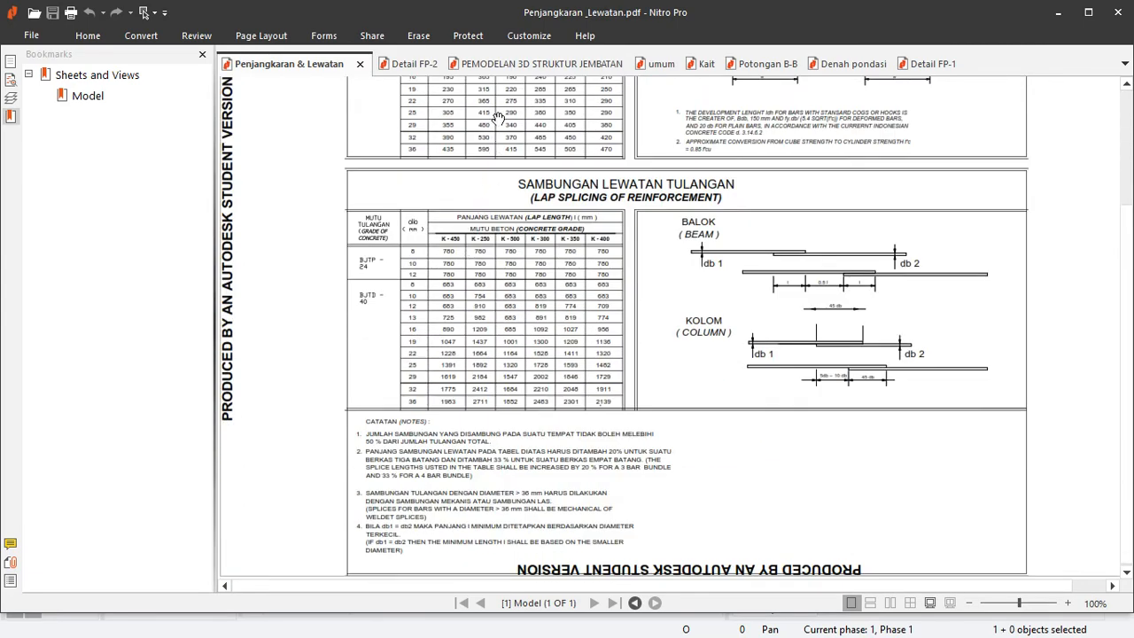
Open PEMODELAN 3D STRUKTUR JEMBATAN.pdf and scroll to the I.5 main-bar hook table on page 154.
{"action": "left_click", "coordinate": [475, 62]}
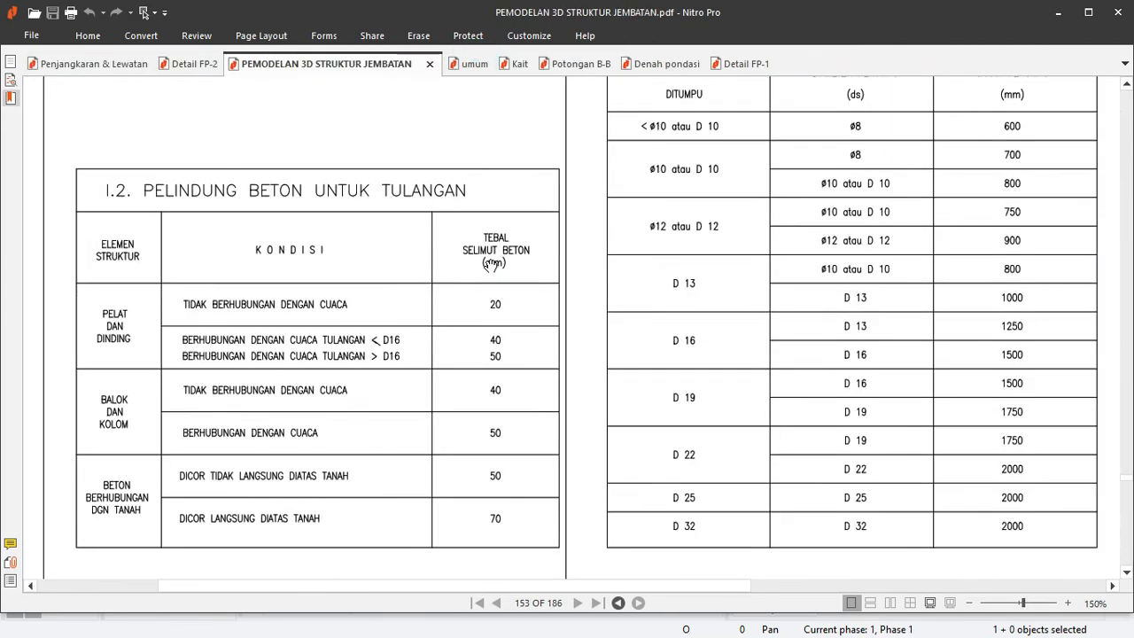
{"action": "scroll", "coordinate": [490, 264], "scroll_direction": "down", "scroll_amount": 2, "text": "ctrl"}
{"action": "scroll", "coordinate": [490, 264], "scroll_direction": "up", "scroll_amount": 5}
{"action": "scroll", "coordinate": [490, 264], "scroll_direction": "down", "scroll_amount": 10}
{"action": "scroll", "coordinate": [491, 265], "scroll_direction": "down", "scroll_amount": 8}
{"action": "scroll", "coordinate": [356, 218], "scroll_direction": "up", "scroll_amount": 2, "text": "ctrl"}
{"action": "scroll", "coordinate": [366, 248], "scroll_direction": "up", "scroll_amount": 2}
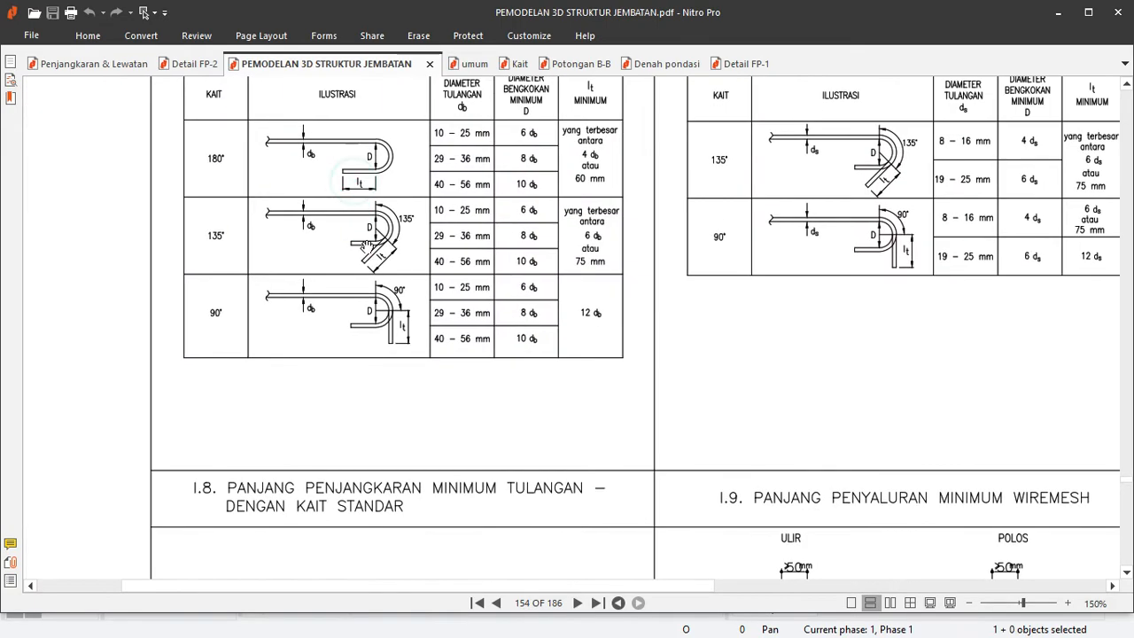
{"action": "scroll", "coordinate": [366, 248], "scroll_direction": "down", "scroll_amount": 1, "text": "ctrl"}
{"action": "scroll", "coordinate": [366, 221], "scroll_direction": "up", "scroll_amount": 2}
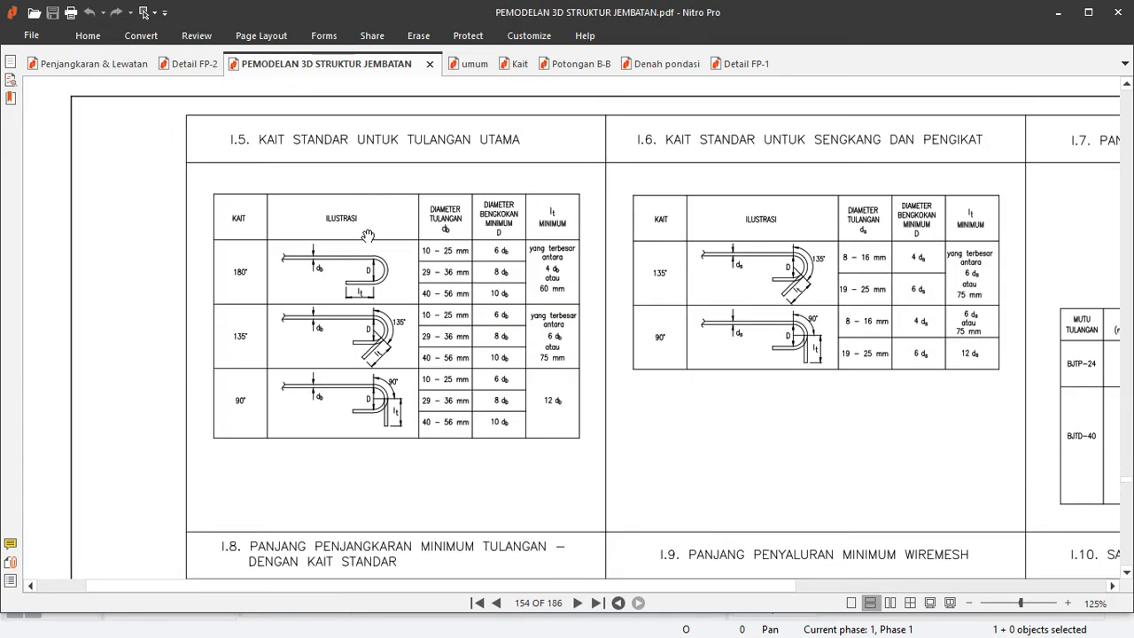
{"action": "scroll", "coordinate": [349, 228], "scroll_direction": "up", "scroll_amount": 1, "text": "ctrl"}
{"action": "scroll", "coordinate": [351, 243], "scroll_direction": "up", "scroll_amount": 1, "text": "ctrl"}
{"action": "scroll", "coordinate": [399, 306], "scroll_direction": "down", "scroll_amount": 1}
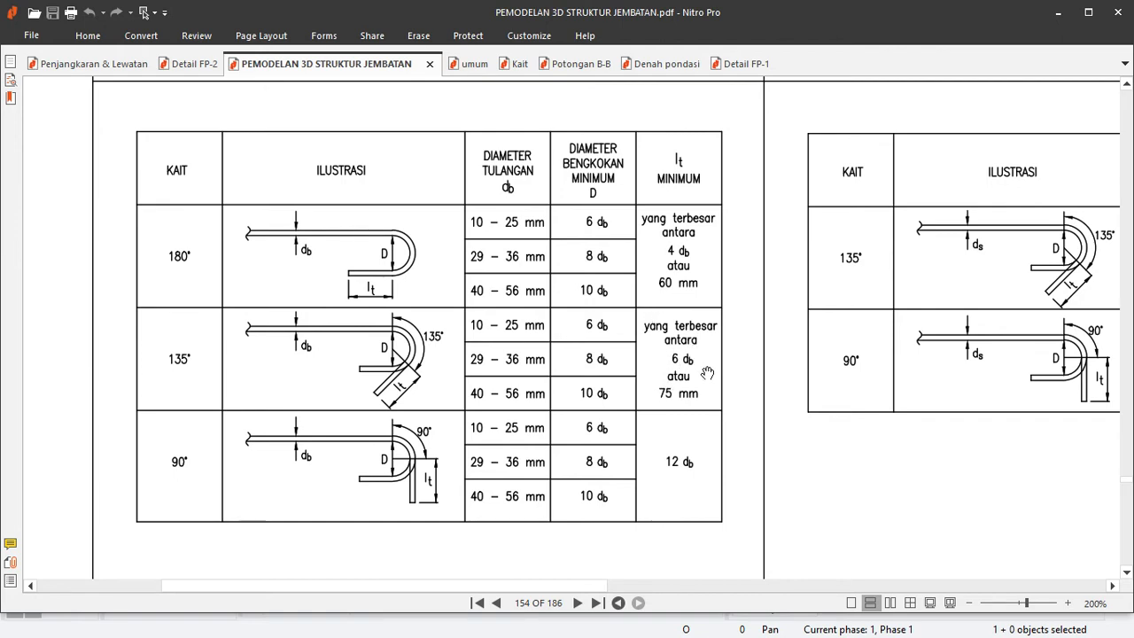
{"action": "key", "text": "super"}
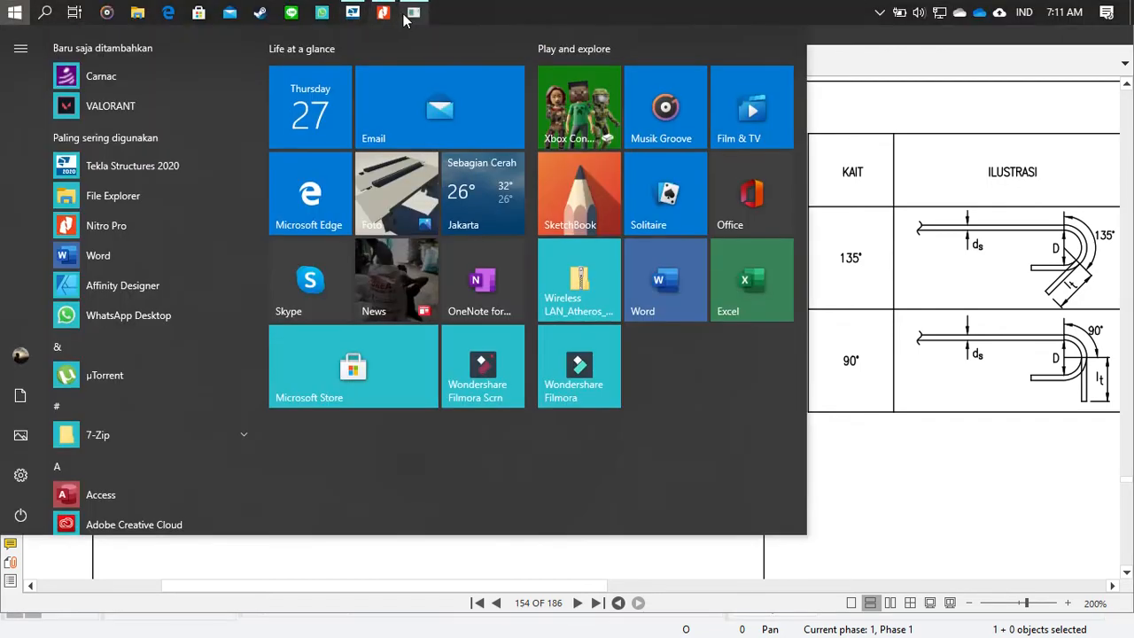
Enter hook length 96 and bending radius 48 for both top and bottom hooks, then Modify.
{"action": "mouse_move", "coordinate": [387, 7]}
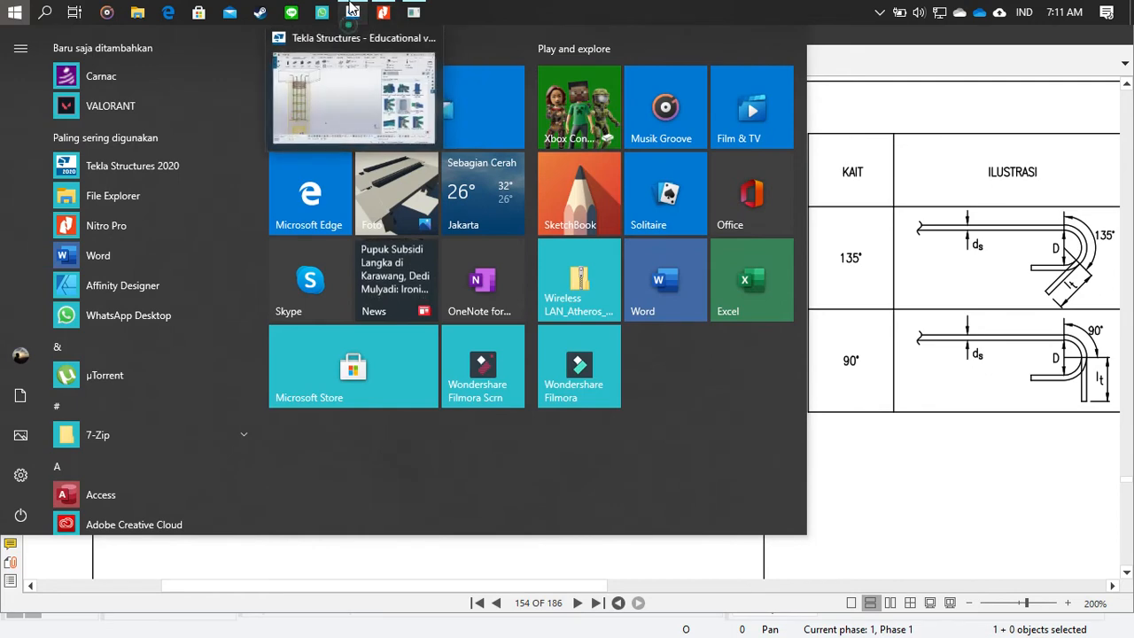
{"action": "left_click", "coordinate": [353, 11]}
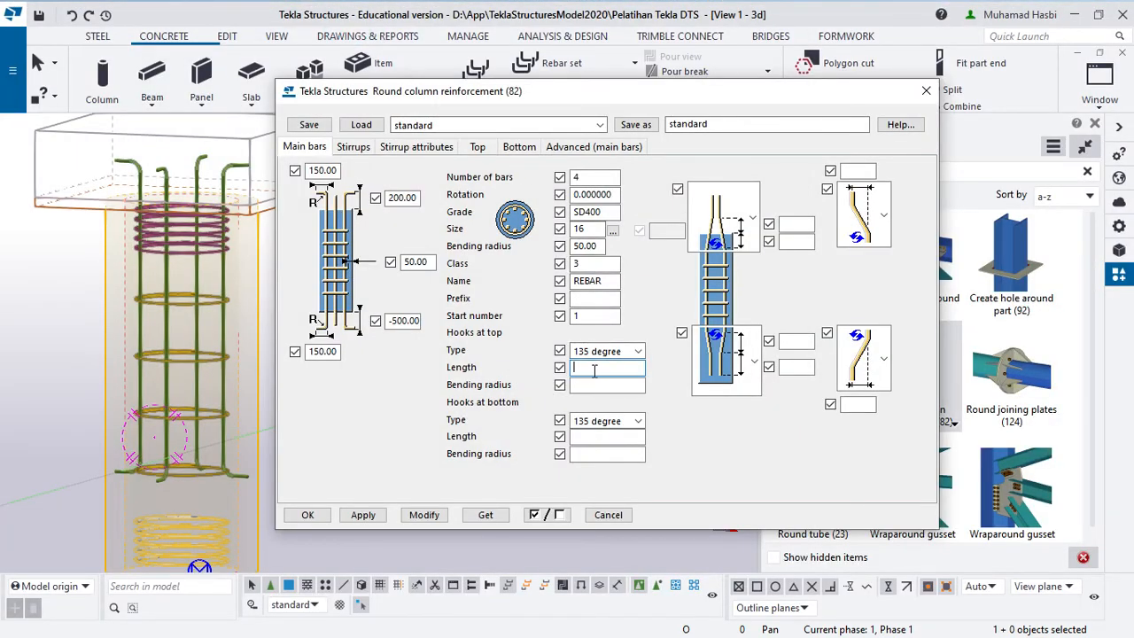
{"action": "type", "text": "96"}
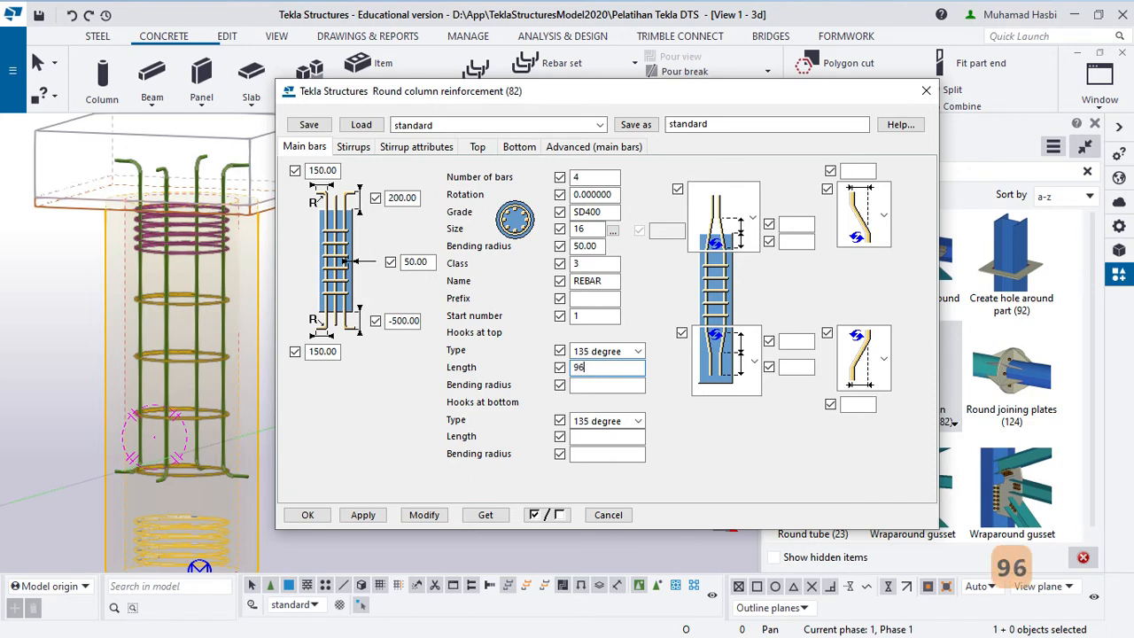
{"action": "left_click", "coordinate": [600, 388]}
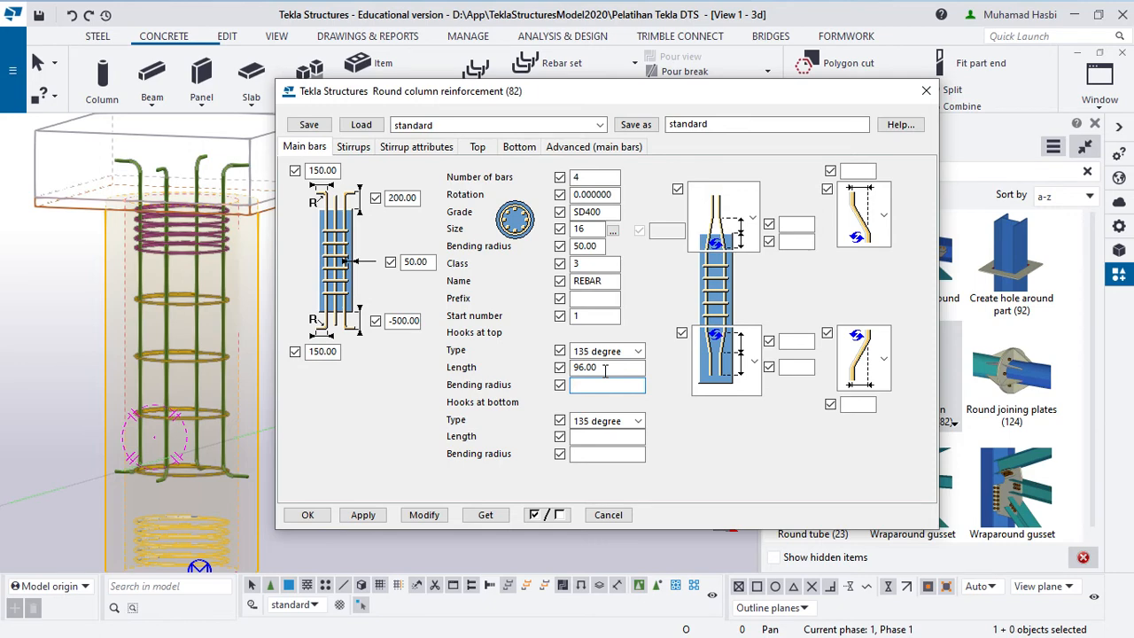
{"action": "type", "text": "48"}
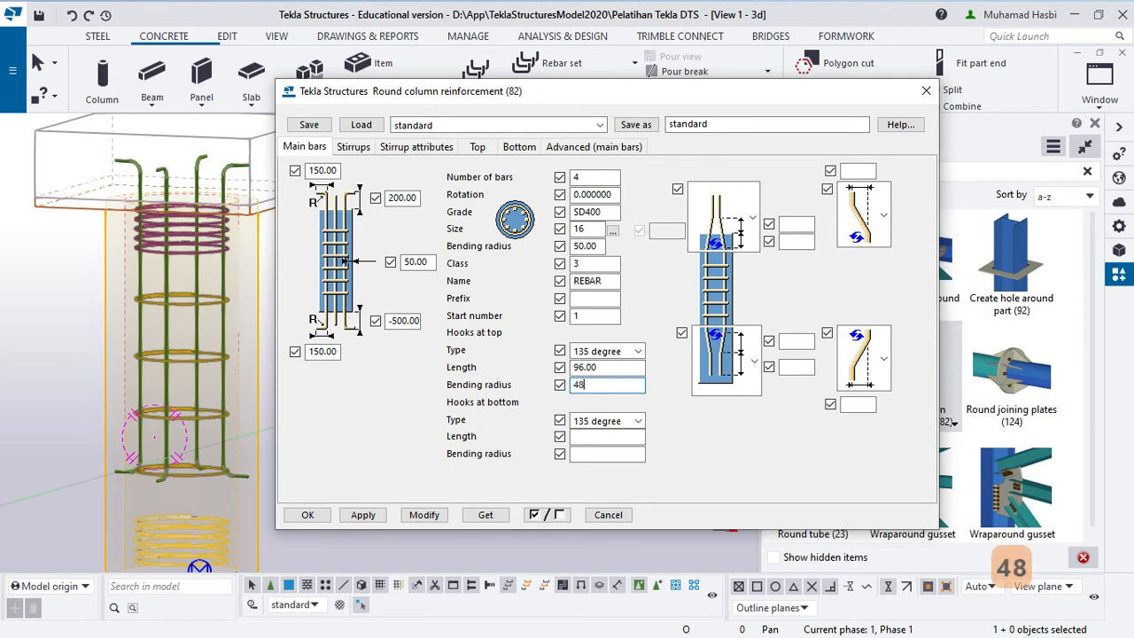
{"action": "left_click", "coordinate": [600, 436]}
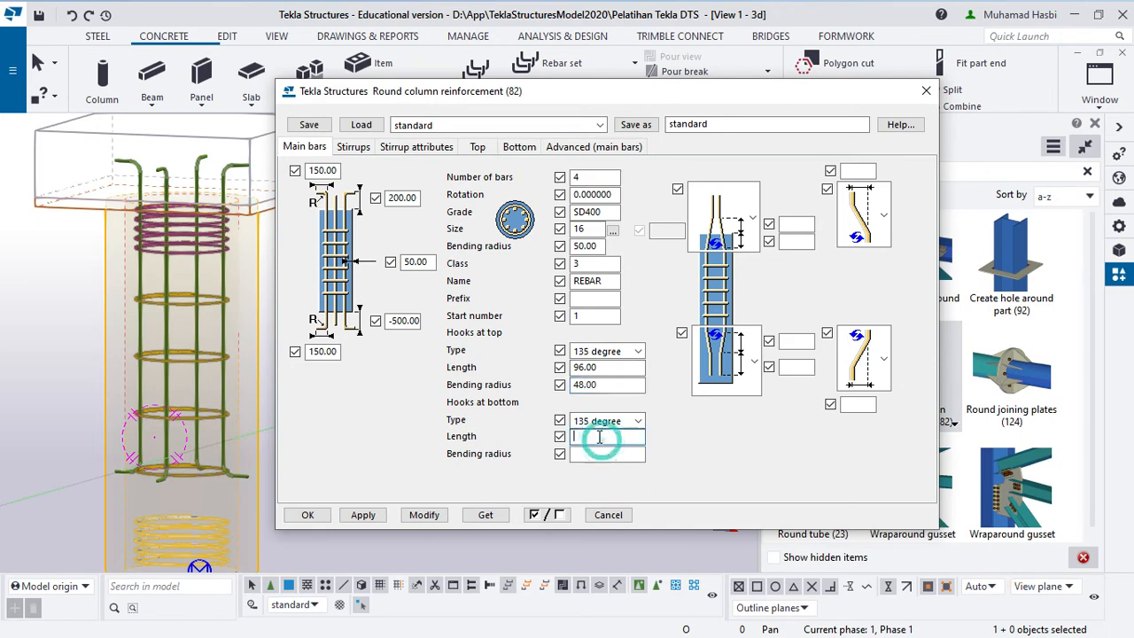
{"action": "type", "text": "96"}
{"action": "key", "text": "Tab"}
{"action": "key", "text": "Tab"}
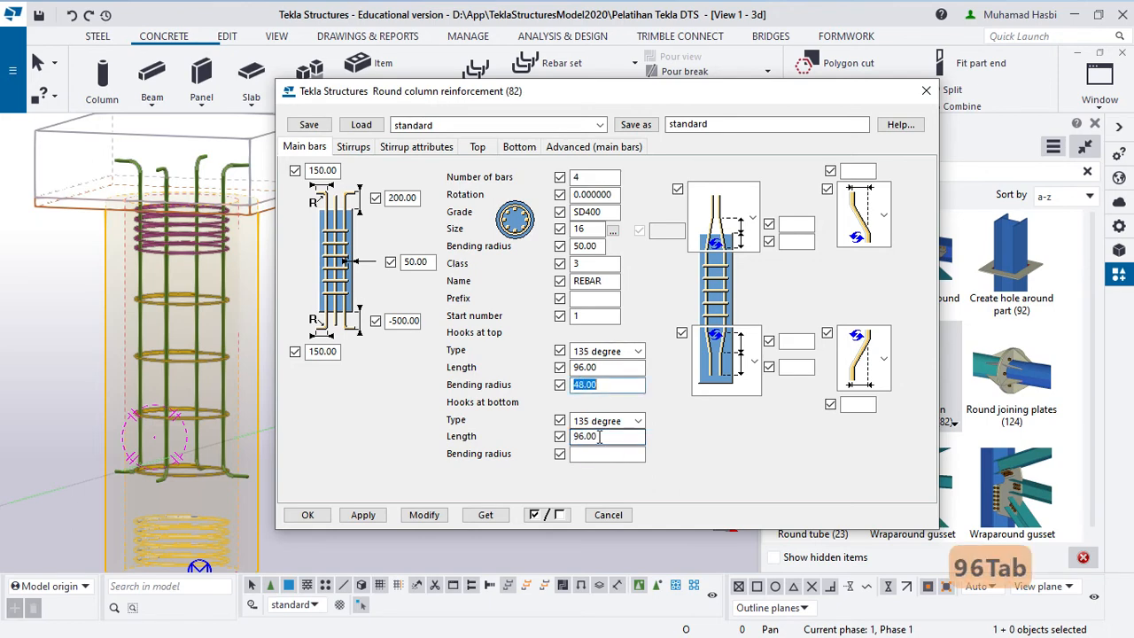
{"action": "left_click", "coordinate": [600, 454]}
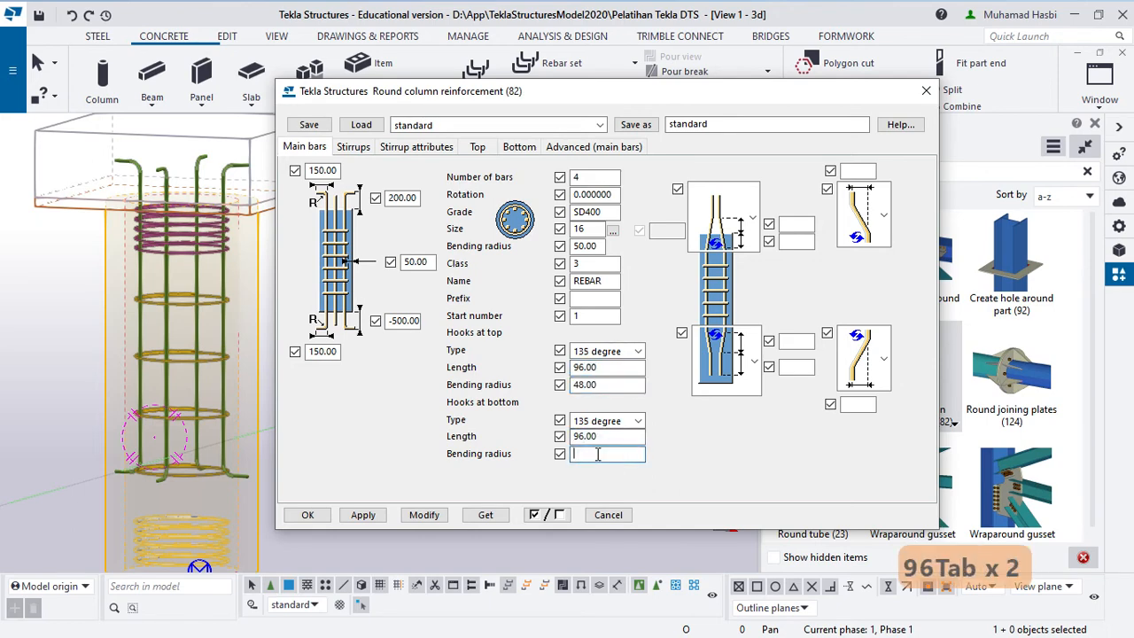
{"action": "type", "text": "48"}
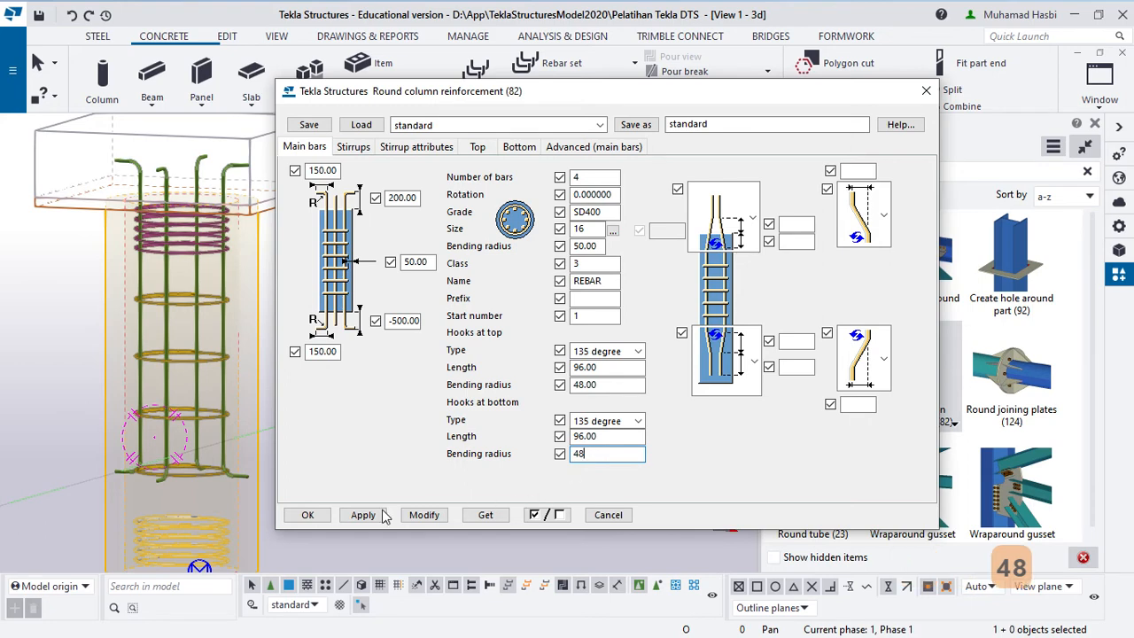
{"action": "left_click", "coordinate": [423, 514]}
Pan and orbit the 3D view around the column to inspect the bottom hooks.
{"action": "scroll", "coordinate": [133, 206], "scroll_direction": "up", "scroll_amount": 4}
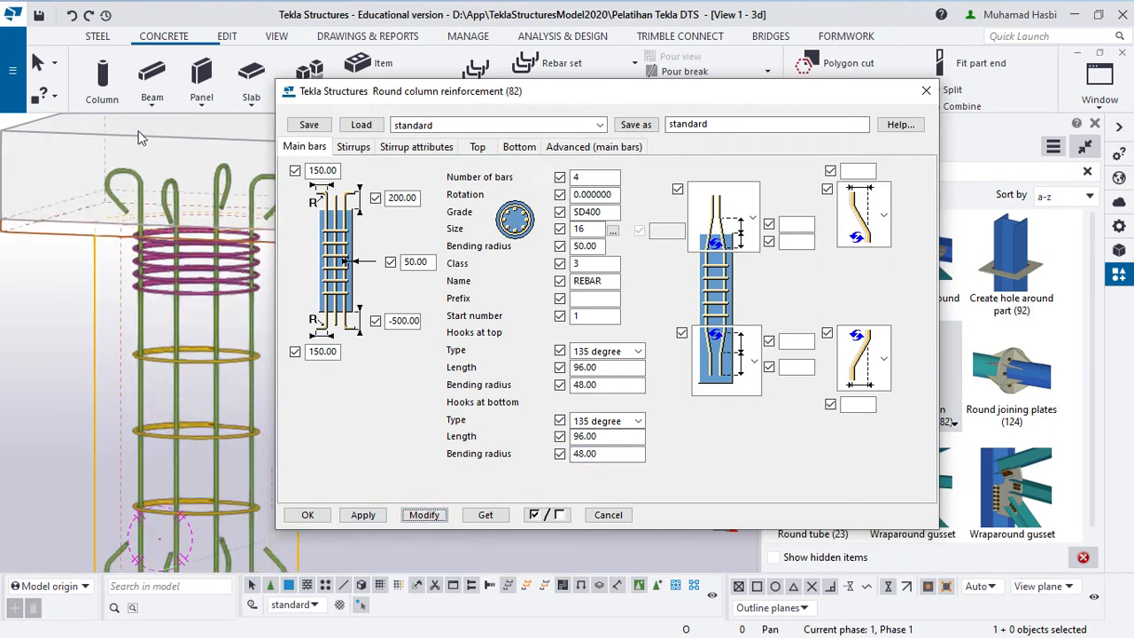
{"action": "scroll", "coordinate": [133, 206], "scroll_direction": "down", "scroll_amount": 3}
{"action": "middle_click_drag", "start_coordinate": [133, 206], "coordinate": [133, 138]}
{"action": "scroll", "coordinate": [126, 361], "scroll_direction": "up", "scroll_amount": 2}
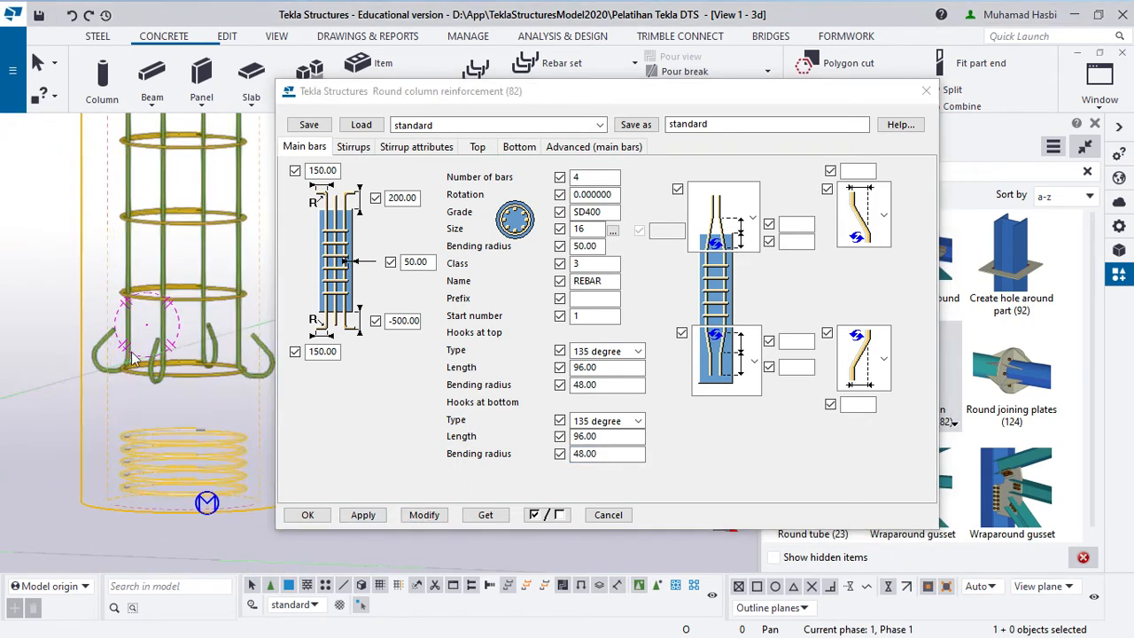
{"action": "middle_click_drag", "start_coordinate": [126, 348], "coordinate": [56, 338], "text": "ctrl"}
{"action": "middle_click_drag", "start_coordinate": [177, 319], "coordinate": [8, 302]}
{"action": "middle_click_drag", "start_coordinate": [254, 317], "coordinate": [140, 379]}
{"action": "middle_click_drag", "start_coordinate": [176, 317], "coordinate": [183, 481]}
Review the bar hooks above the spiral, then Apply and OK the Round column reinforcement dialog.
{"action": "scroll", "coordinate": [165, 362], "scroll_direction": "up", "scroll_amount": 1}
{"action": "scroll", "coordinate": [165, 363], "scroll_direction": "down", "scroll_amount": 3}
{"action": "middle_click_drag", "start_coordinate": [170, 361], "coordinate": [155, 239]}
{"action": "scroll", "coordinate": [156, 239], "scroll_direction": "up", "scroll_amount": 5}
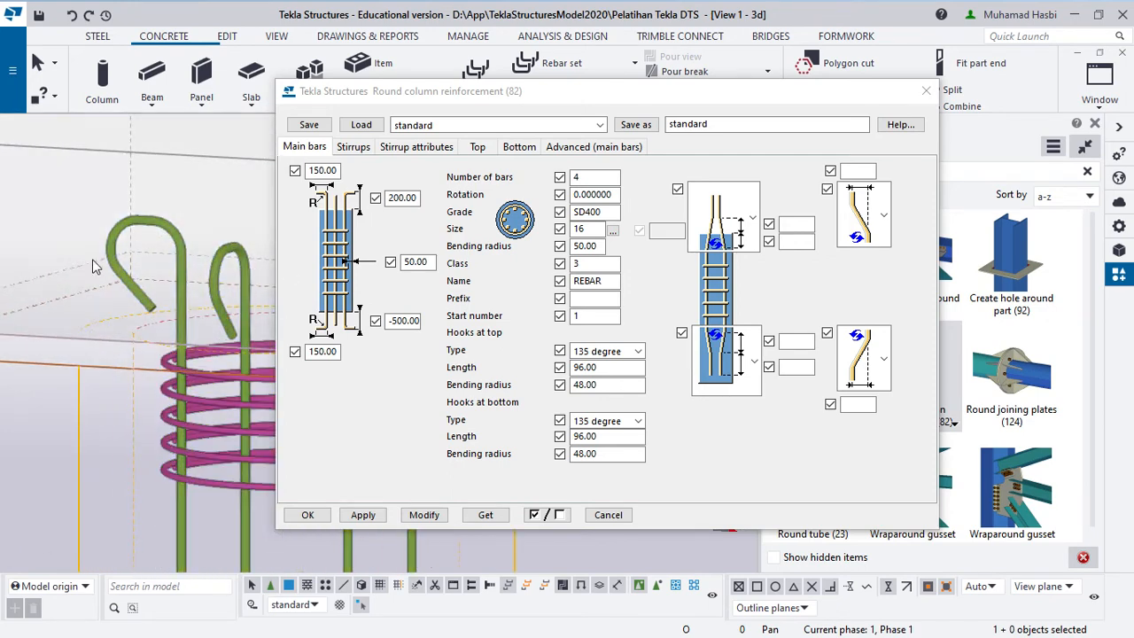
{"action": "scroll", "coordinate": [137, 297], "scroll_direction": "down", "scroll_amount": 1}
{"action": "scroll", "coordinate": [162, 309], "scroll_direction": "down", "scroll_amount": 3}
{"action": "scroll", "coordinate": [164, 241], "scroll_direction": "up", "scroll_amount": 2}
{"action": "scroll", "coordinate": [164, 241], "scroll_direction": "up", "scroll_amount": 1}
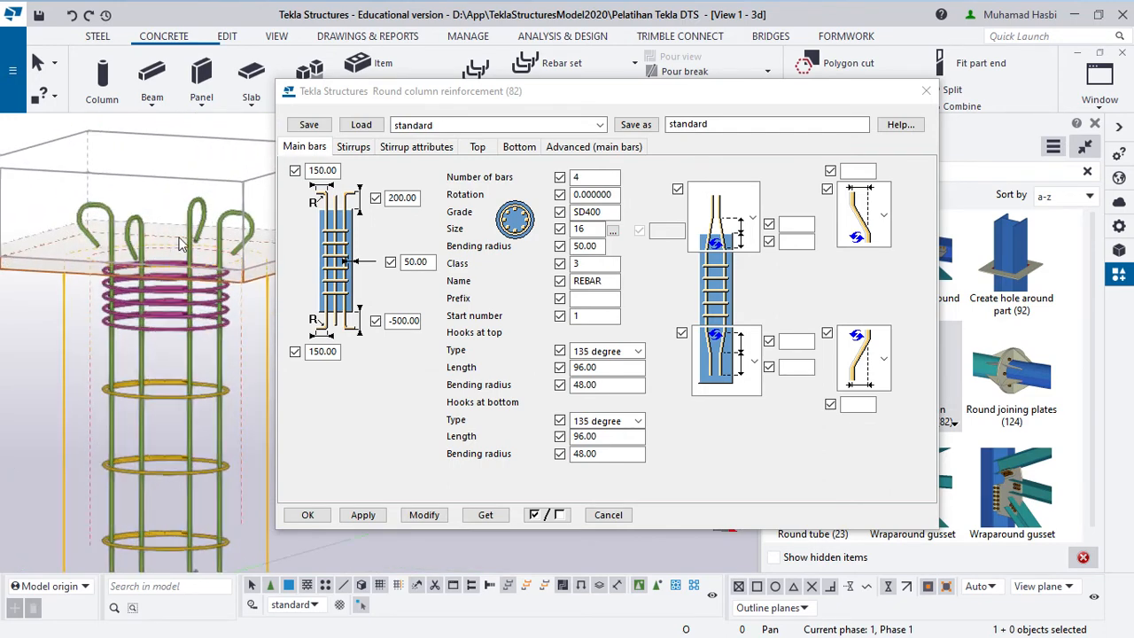
{"action": "left_click", "coordinate": [363, 515]}
{"action": "left_click", "coordinate": [308, 515]}
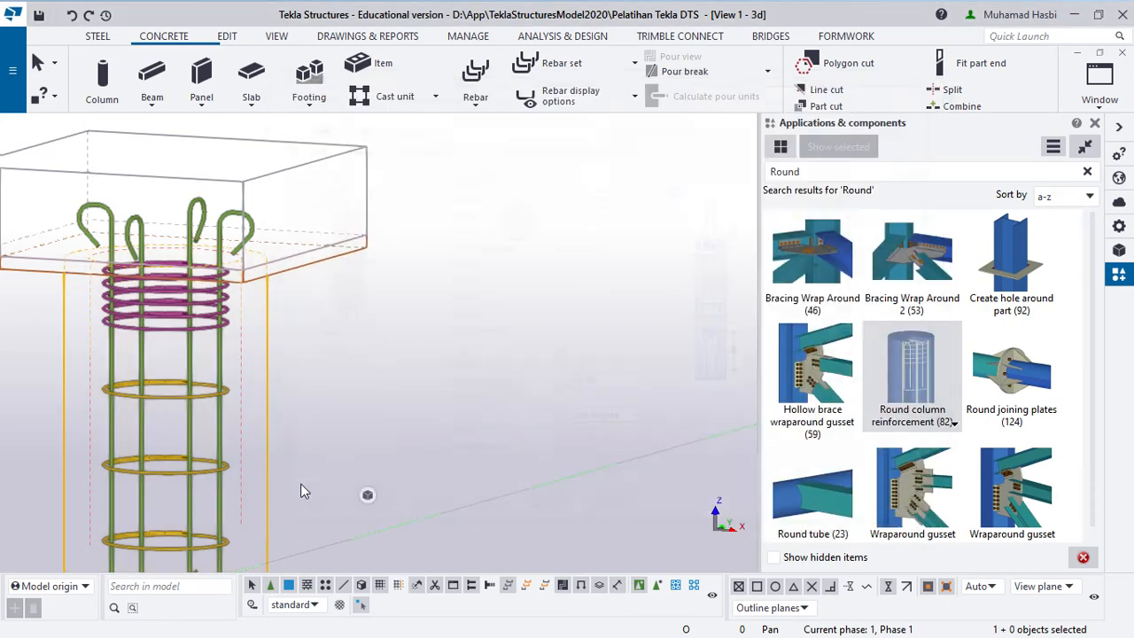
{"action": "scroll", "coordinate": [279, 418], "scroll_direction": "down", "scroll_amount": 3}
{"action": "middle_click_drag", "start_coordinate": [285, 404], "coordinate": [415, 383]}
{"action": "scroll", "coordinate": [335, 310], "scroll_direction": "up", "scroll_amount": 4}
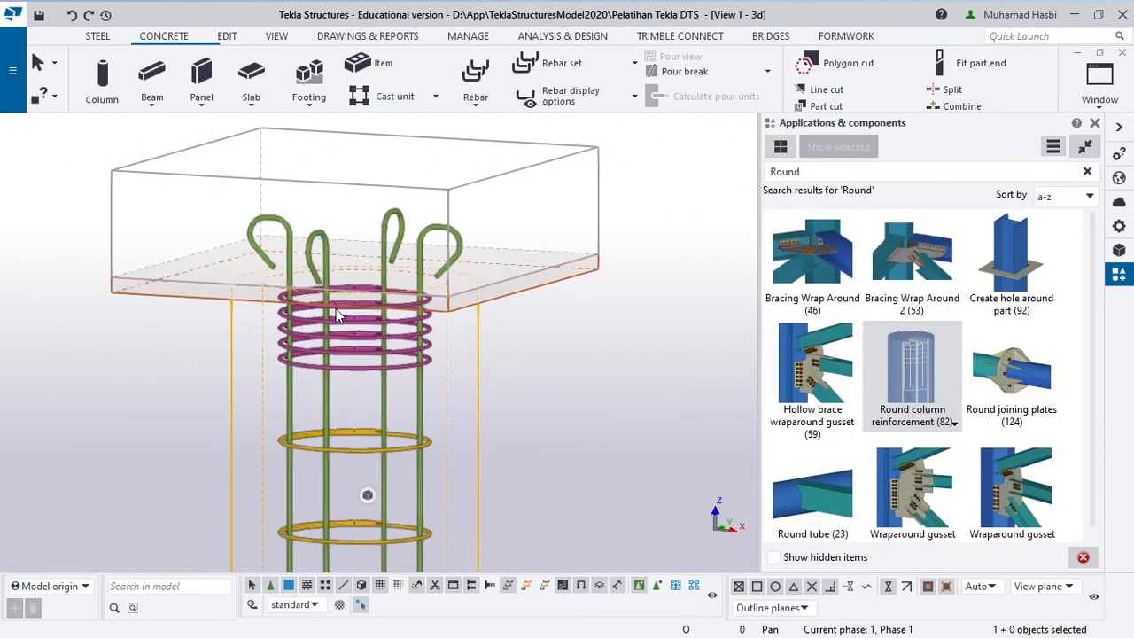
{"action": "scroll", "coordinate": [336, 310], "scroll_direction": "up", "scroll_amount": 6}
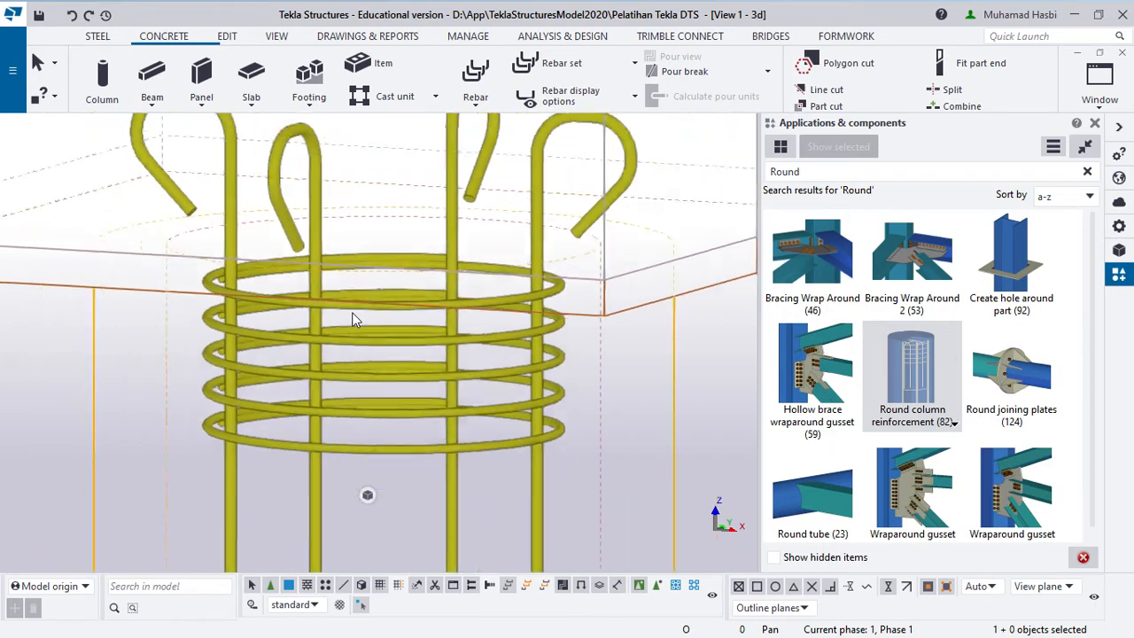
{"action": "scroll", "coordinate": [373, 317], "scroll_direction": "down", "scroll_amount": 1}
{"action": "scroll", "coordinate": [398, 367], "scroll_direction": "down", "scroll_amount": 3}
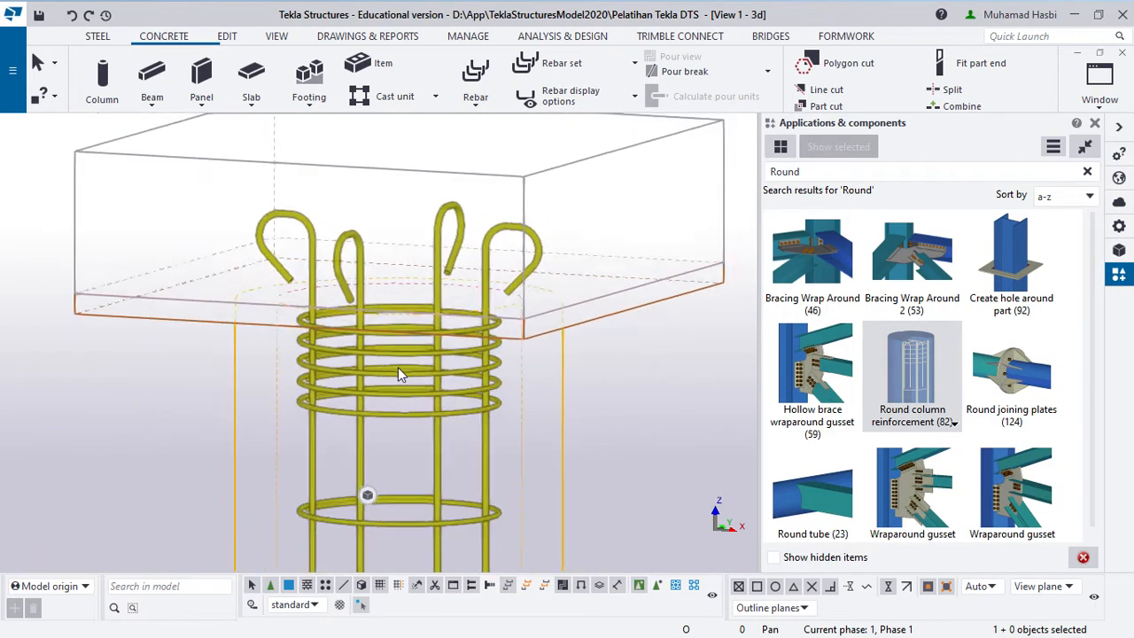
{"action": "scroll", "coordinate": [378, 288], "scroll_direction": "up", "scroll_amount": 4}
{"action": "scroll", "coordinate": [384, 283], "scroll_direction": "up", "scroll_amount": 2}
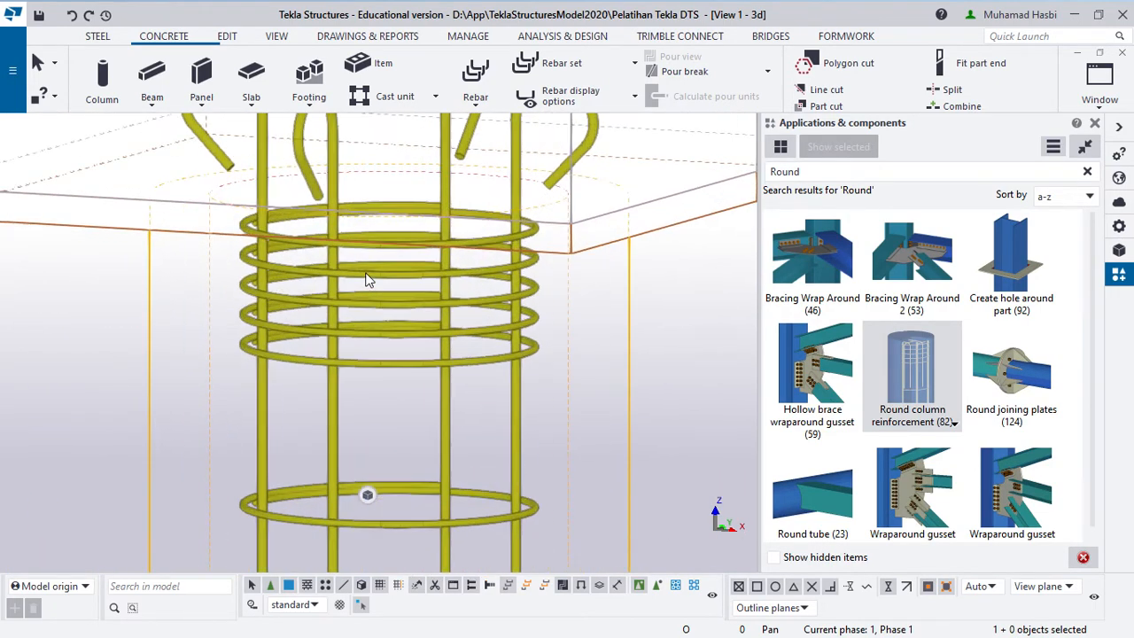
{"action": "scroll", "coordinate": [496, 326], "scroll_direction": "down", "scroll_amount": 2}
{"action": "left_click", "coordinate": [692, 382]}
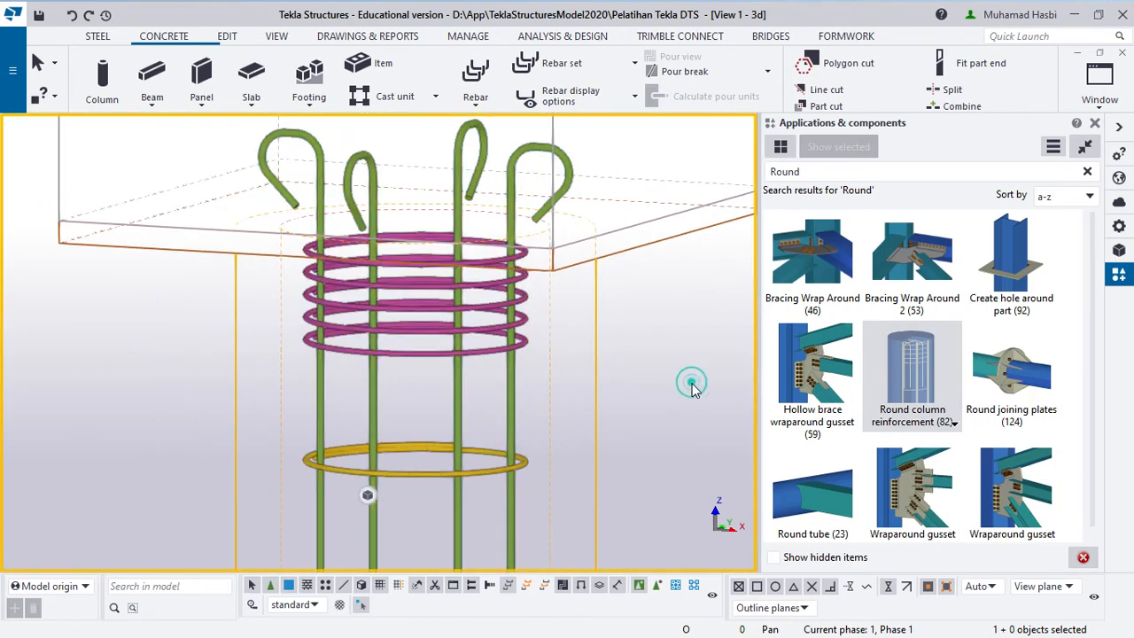
{"action": "left_click", "coordinate": [397, 286]}
Explode the column rebar component and delete the top spiral tie.
{"action": "right_click", "coordinate": [397, 286]}
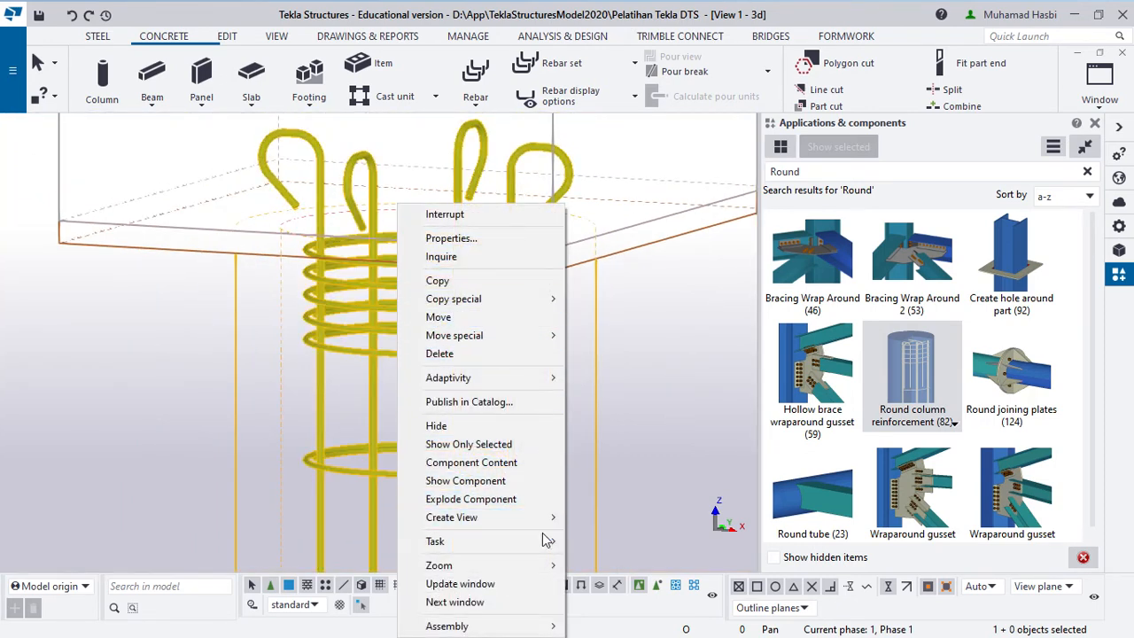
{"action": "left_click", "coordinate": [494, 503]}
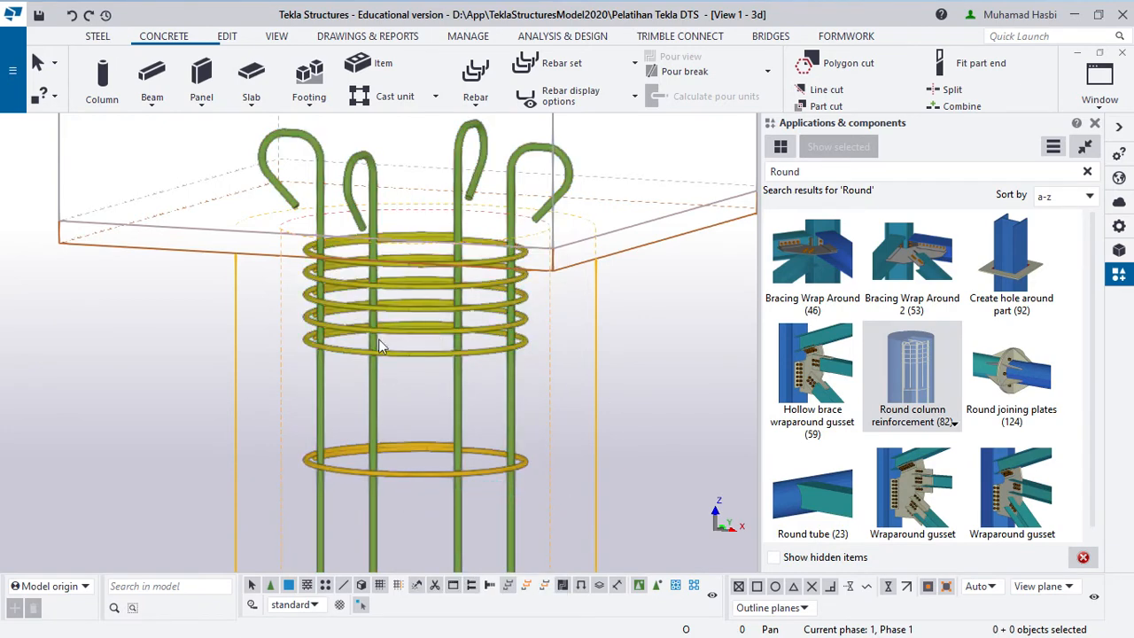
{"action": "left_click", "coordinate": [424, 326]}
{"action": "scroll", "coordinate": [423, 326], "scroll_direction": "down", "scroll_amount": 1}
{"action": "key", "text": "Delete"}
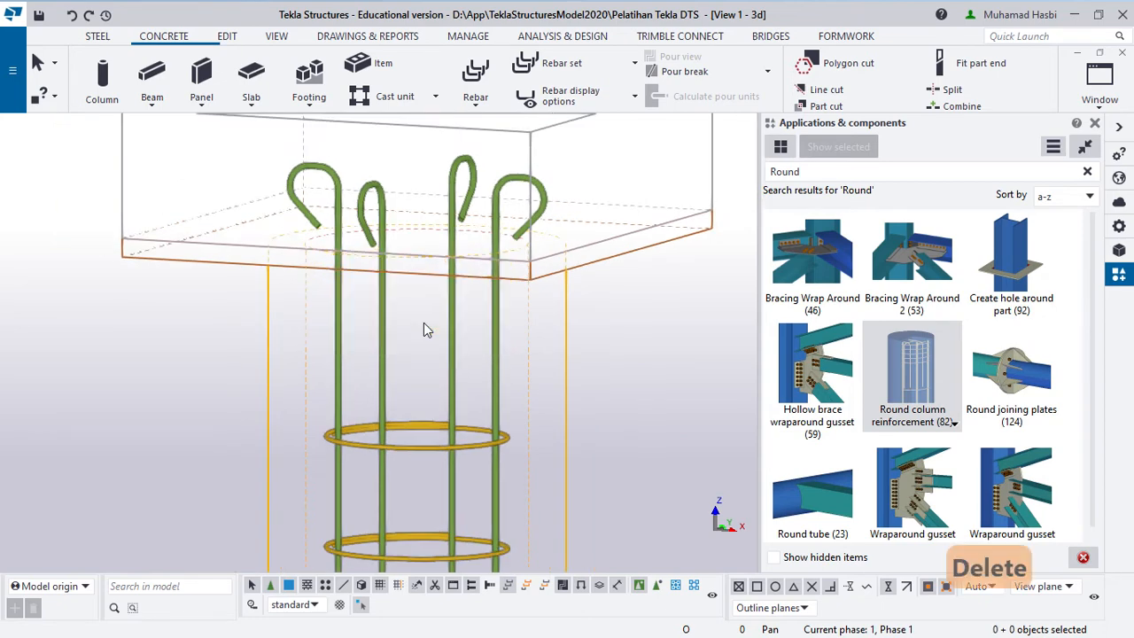
Delete the remaining spiral tie, leaving only the hooked main bars.
{"action": "scroll", "coordinate": [443, 390], "scroll_direction": "down", "scroll_amount": 1}
{"action": "mouse_move", "coordinate": [410, 430]}
{"action": "middle_mouse_down", "text": "ctrl"}
{"action": "mouse_move", "coordinate": [426, 454]}
{"action": "mouse_move", "coordinate": [429, 252]}
{"action": "middle_mouse_up", "text": "ctrl"}
{"action": "scroll", "coordinate": [419, 354], "scroll_direction": "up", "scroll_amount": 2}
{"action": "left_click", "coordinate": [417, 402]}
{"action": "key", "text": "Delete"}
Pan and orbit the view to inspect the footing with its hooked main bars.
{"action": "scroll", "coordinate": [417, 276], "scroll_direction": "down", "scroll_amount": 1}
{"action": "middle_click_drag", "start_coordinate": [408, 133], "coordinate": [398, 305]}
{"action": "scroll", "coordinate": [397, 305], "scroll_direction": "up", "scroll_amount": 3}
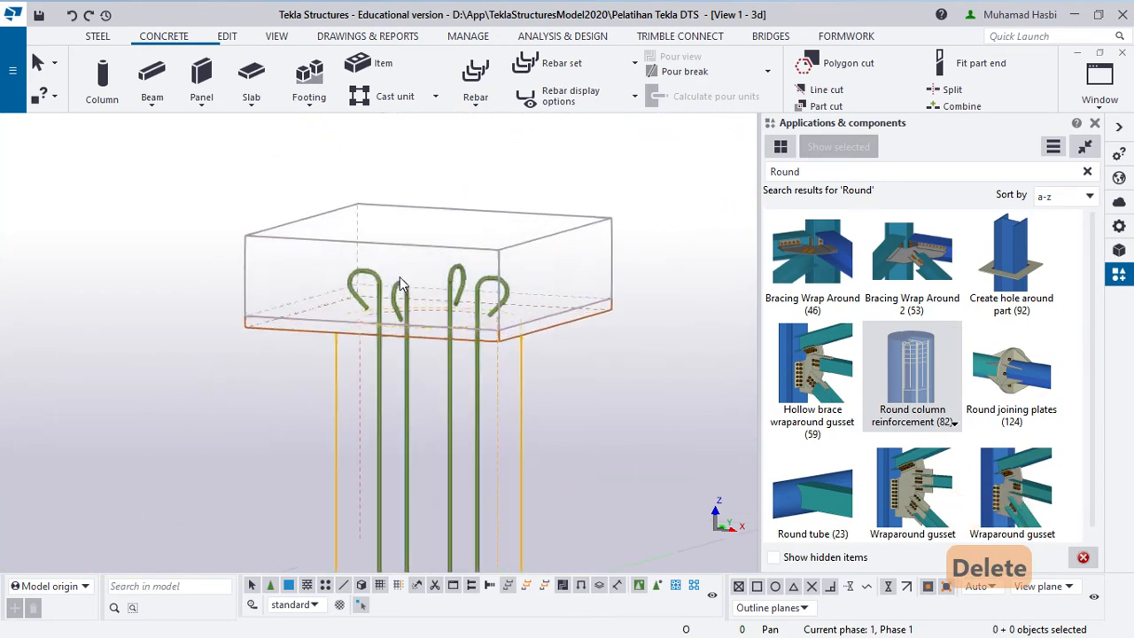
{"action": "middle_click_drag", "start_coordinate": [437, 238], "coordinate": [398, 236], "text": "ctrl"}
{"action": "middle_click_drag", "start_coordinate": [700, 205], "coordinate": [421, 310]}
{"action": "middle_click_drag", "start_coordinate": [593, 296], "coordinate": [442, 298]}
{"action": "scroll", "coordinate": [469, 302], "scroll_direction": "down", "scroll_amount": 1}
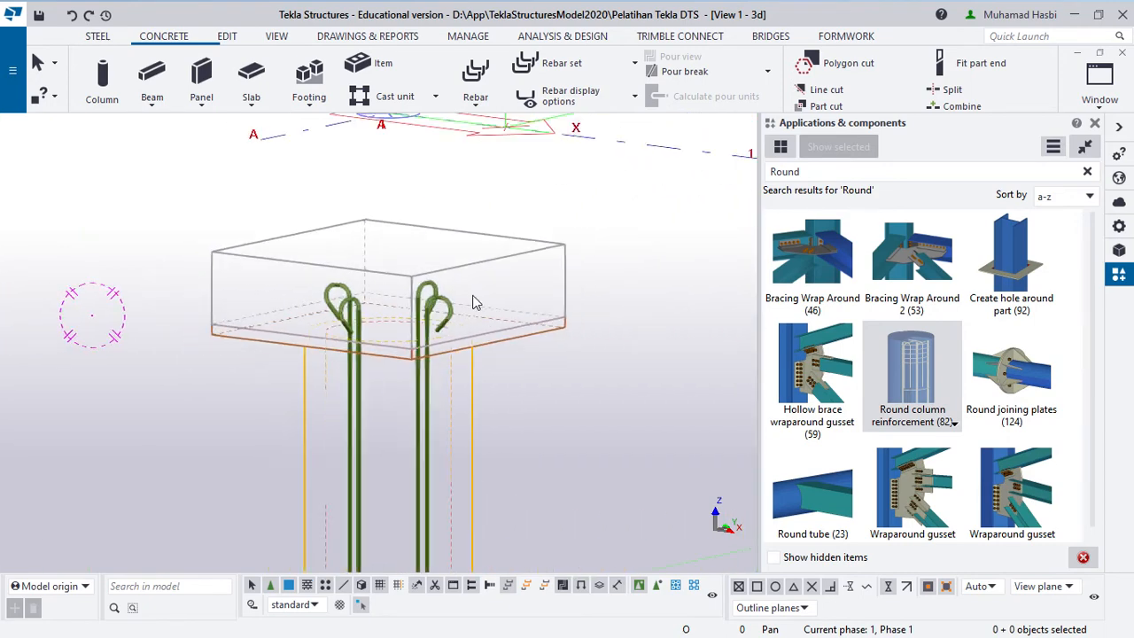
{"action": "scroll", "coordinate": [346, 283], "scroll_direction": "down", "scroll_amount": 2}
{"action": "middle_click_drag", "start_coordinate": [349, 282], "coordinate": [476, 442]}
{"action": "scroll", "coordinate": [353, 295], "scroll_direction": "up", "scroll_amount": 4}
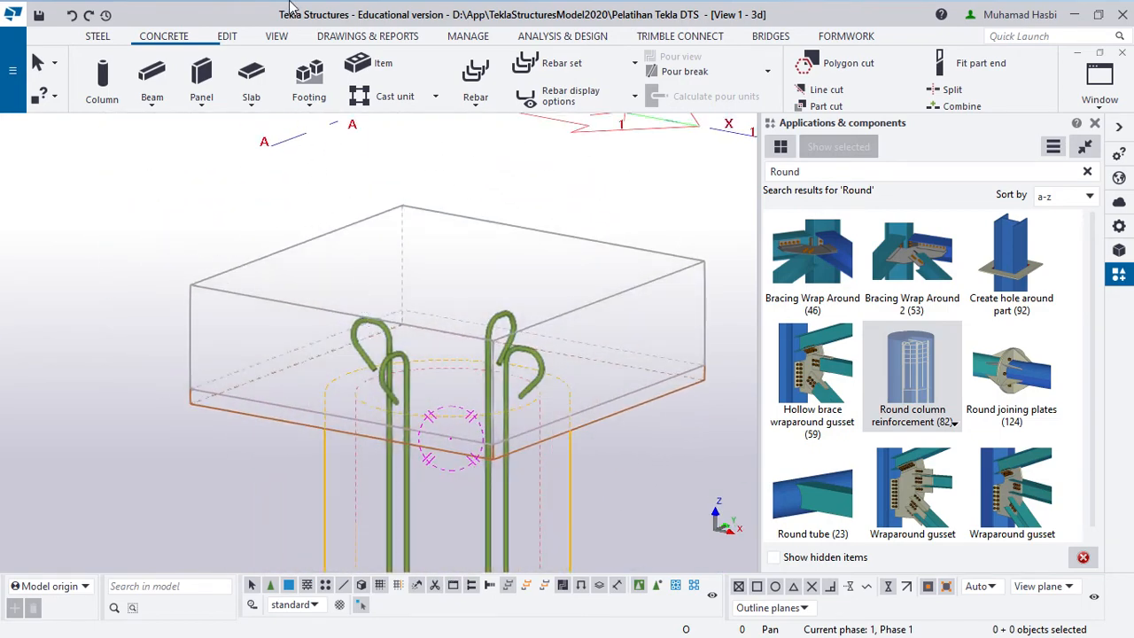
{"action": "key", "text": "super"}
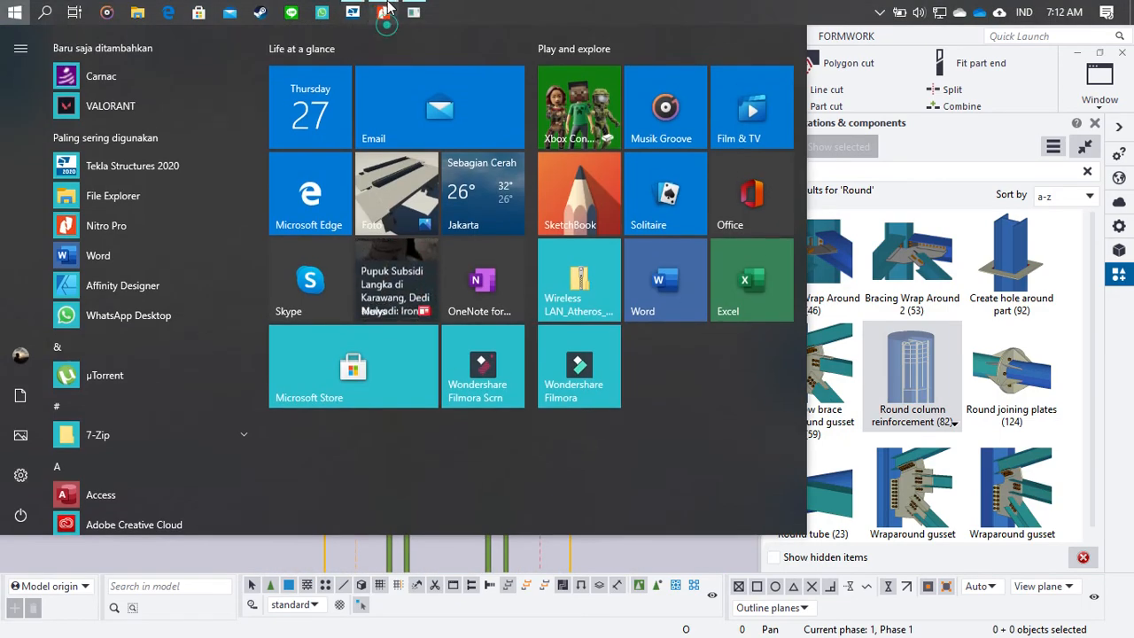
In Nitro Pro, zoom Detail FP-1.pdf onto the footing plan's D13-150 and D16-150 labels.
{"action": "left_click", "coordinate": [383, 11]}
{"action": "scroll", "coordinate": [354, 266], "scroll_direction": "up", "scroll_amount": 1}
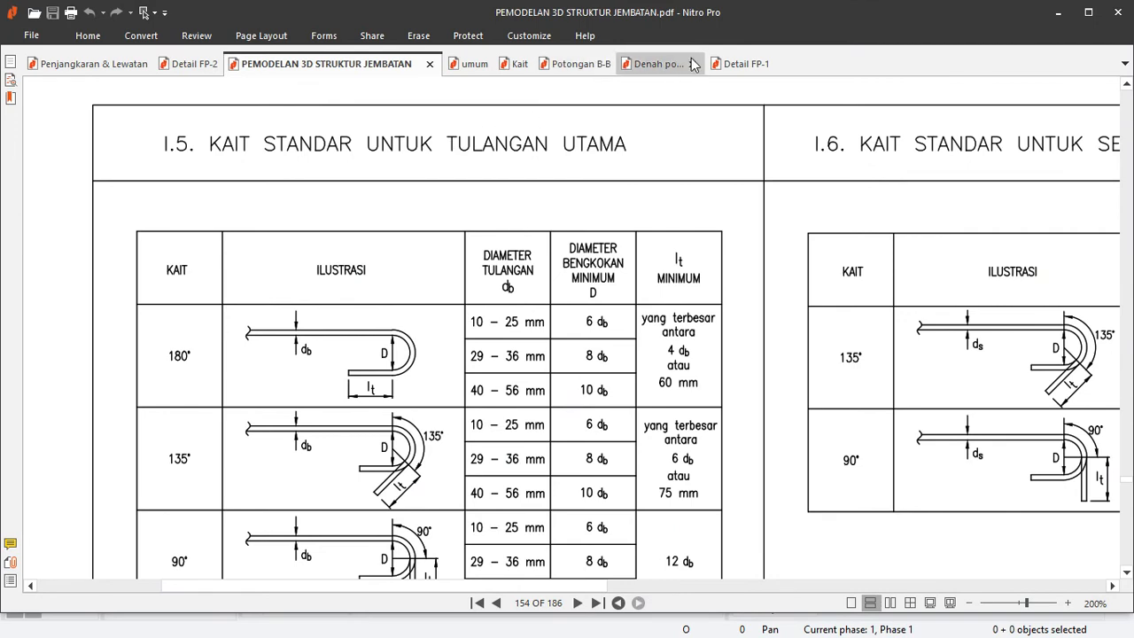
{"action": "left_click", "coordinate": [735, 64]}
{"action": "scroll", "coordinate": [321, 283], "scroll_direction": "down", "scroll_amount": 3}
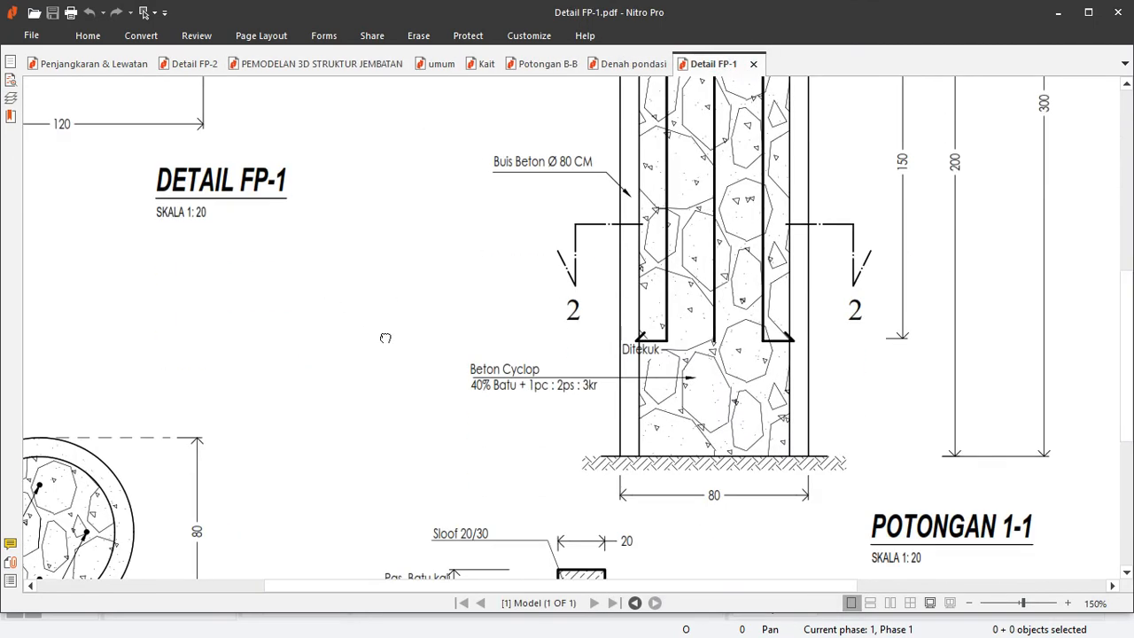
{"action": "mouse_move", "coordinate": [393, 252]}
{"action": "left_mouse_down"}
{"action": "mouse_move", "coordinate": [334, 213]}
{"action": "mouse_move", "coordinate": [329, 182]}
{"action": "left_mouse_up"}
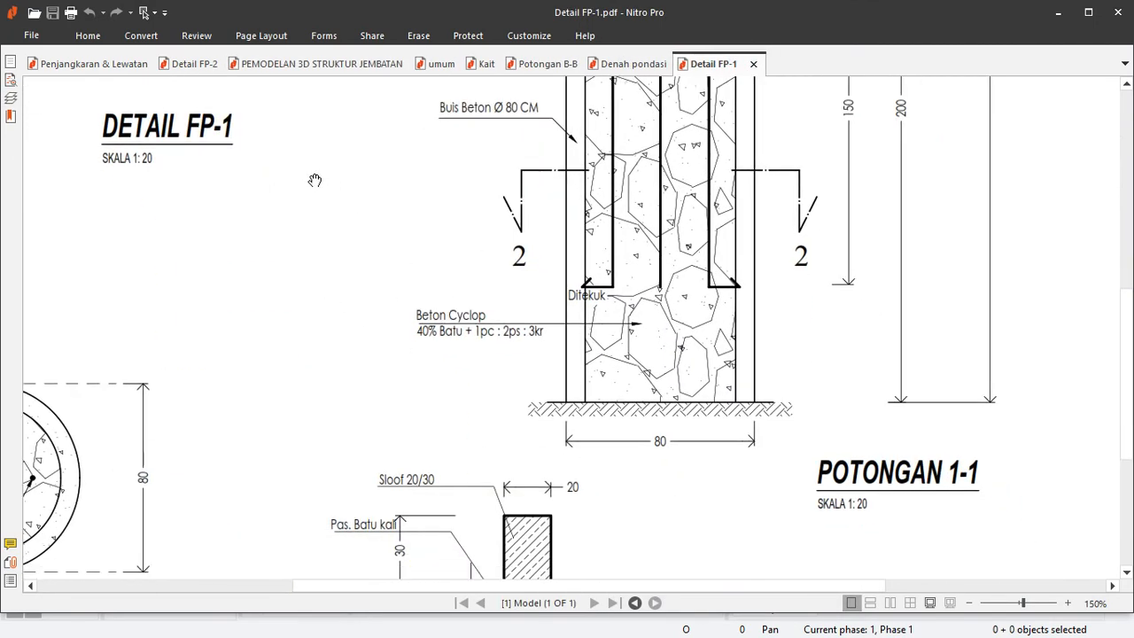
{"action": "scroll", "coordinate": [314, 179], "scroll_direction": "down", "scroll_amount": 2, "text": "ctrl"}
{"action": "middle_click", "coordinate": [310, 198]}
{"action": "middle_click_drag", "start_coordinate": [283, 167], "coordinate": [336, 259]}
{"action": "scroll", "coordinate": [230, 205], "scroll_direction": "up", "scroll_amount": 3}
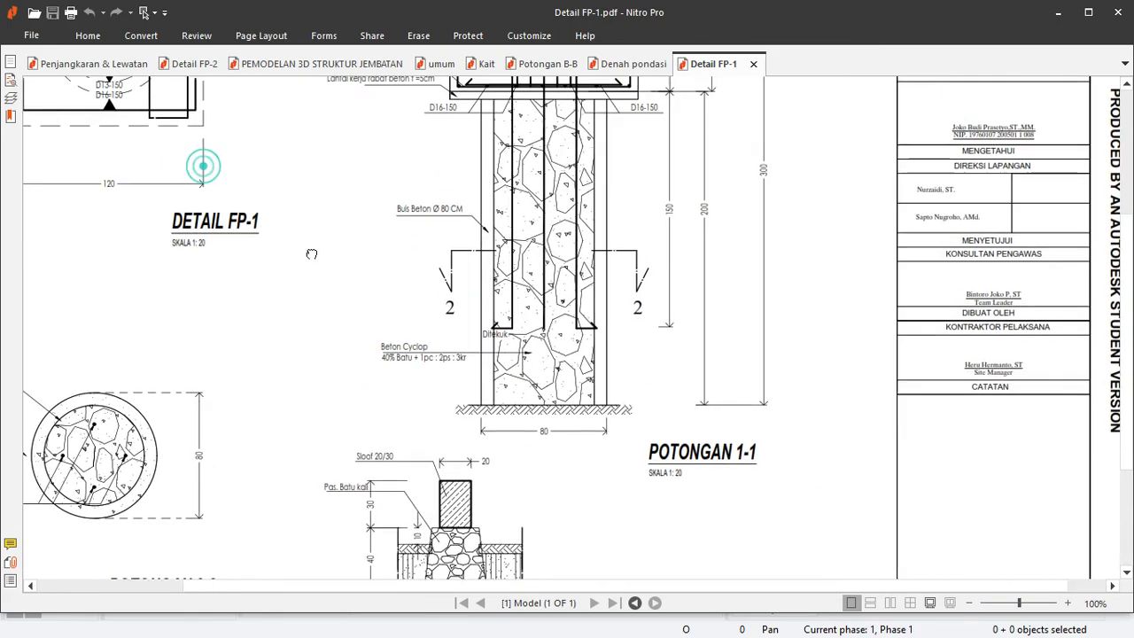
{"action": "scroll", "coordinate": [337, 270], "scroll_direction": "up", "scroll_amount": 2, "text": "ctrl"}
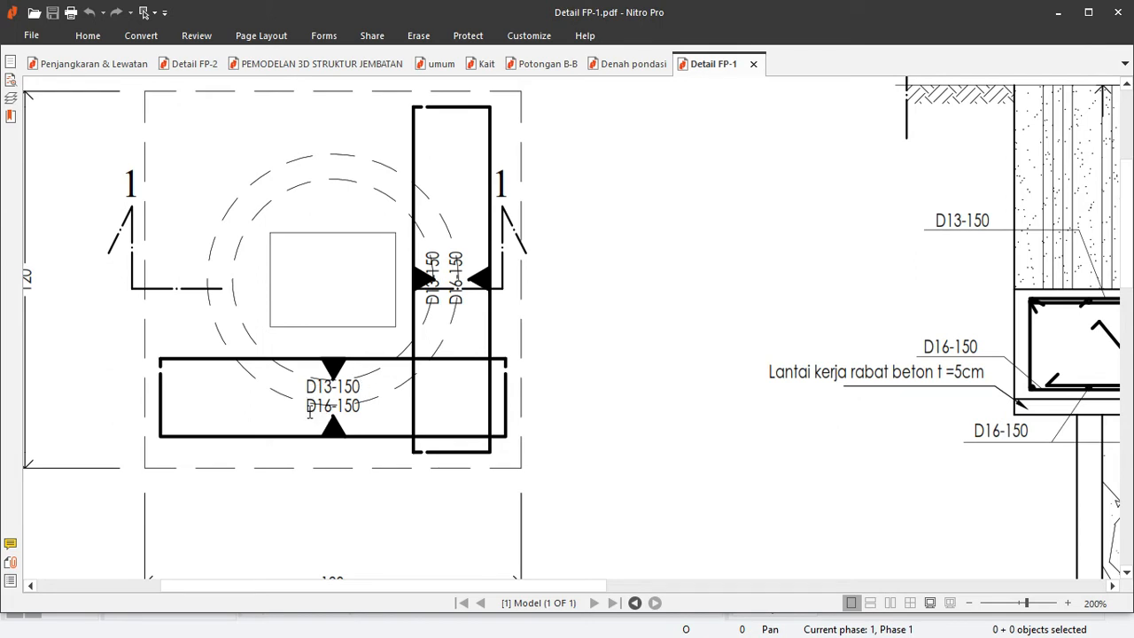
{"action": "key", "text": "super"}
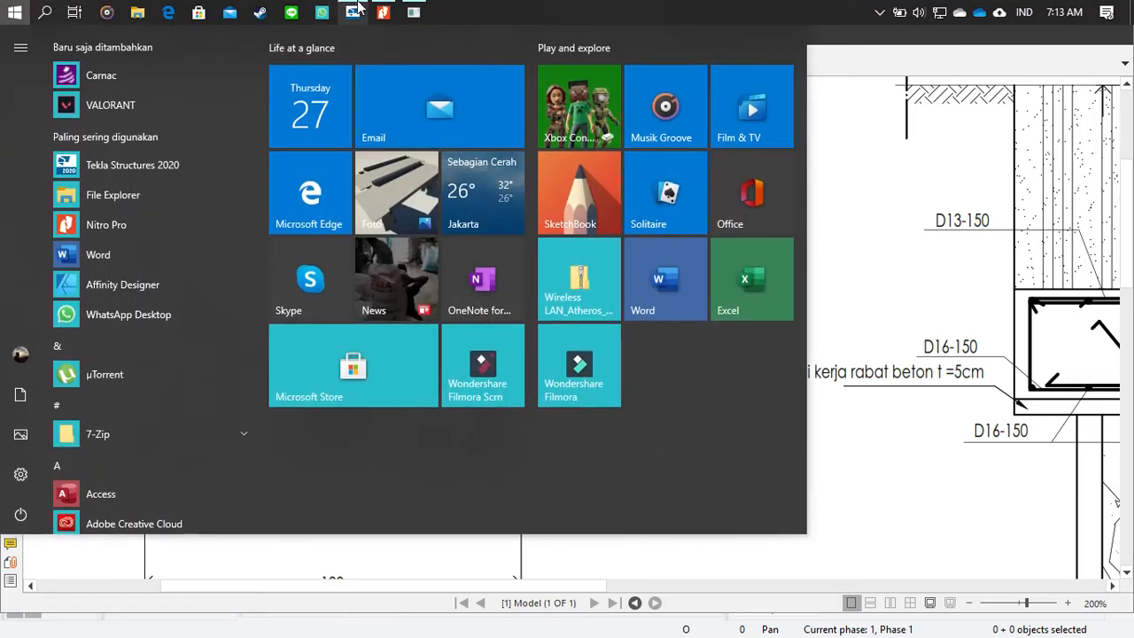
Back in Tekla, close the Applications & components panel and centre the footing.
{"action": "left_click", "coordinate": [355, 10]}
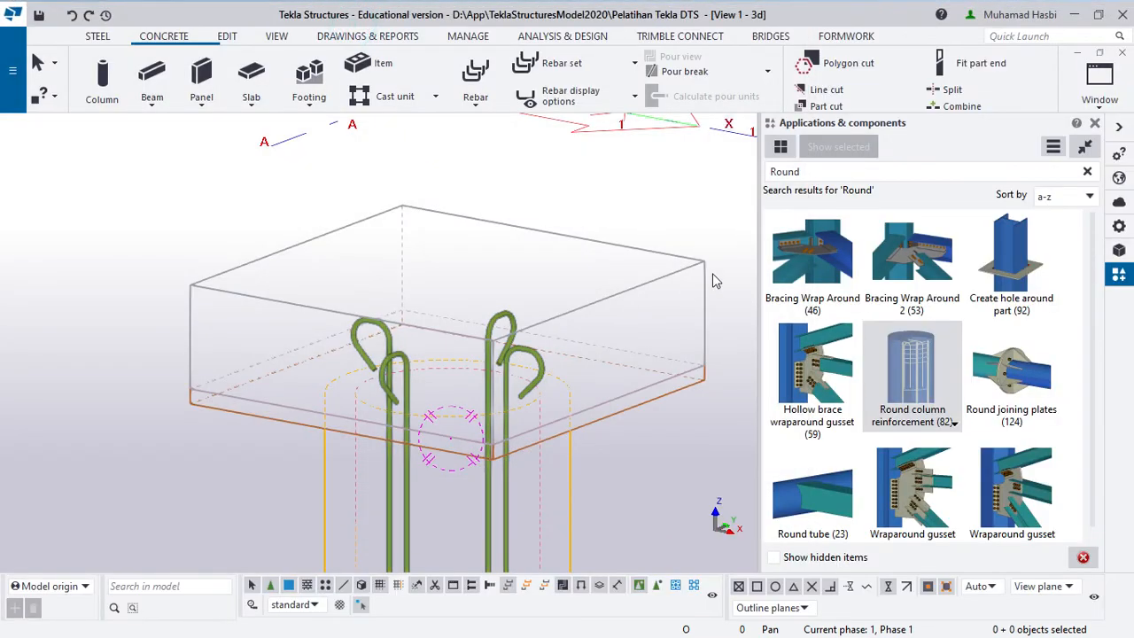
{"action": "left_click", "coordinate": [1095, 123]}
{"action": "scroll", "coordinate": [611, 375], "scroll_direction": "down", "scroll_amount": 3}
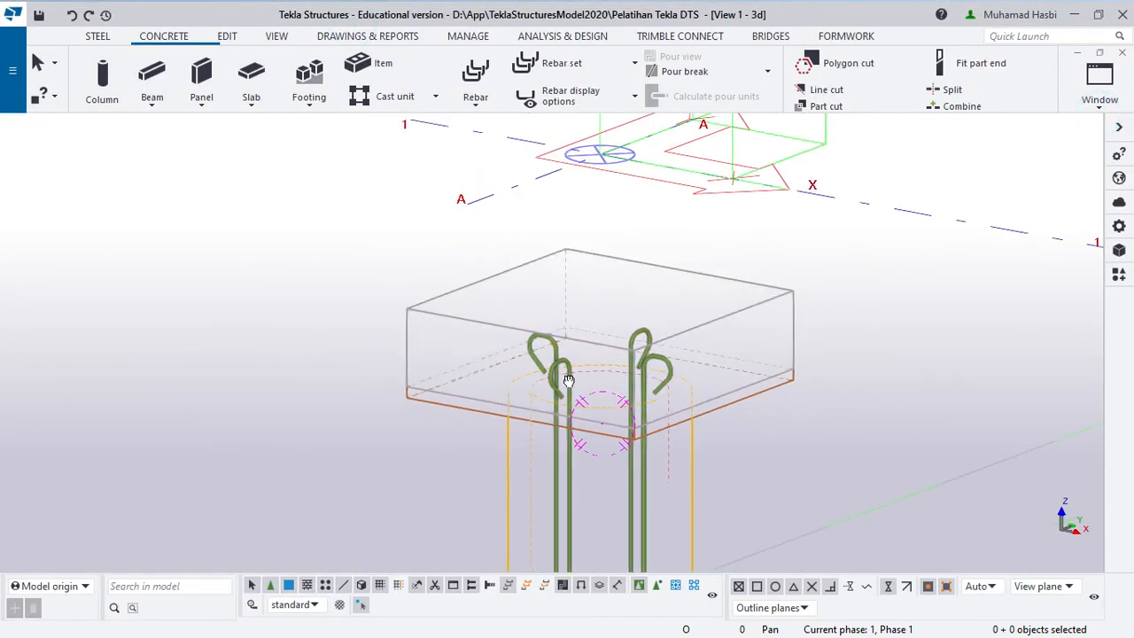
{"action": "middle_click_drag", "start_coordinate": [600, 379], "coordinate": [477, 364]}
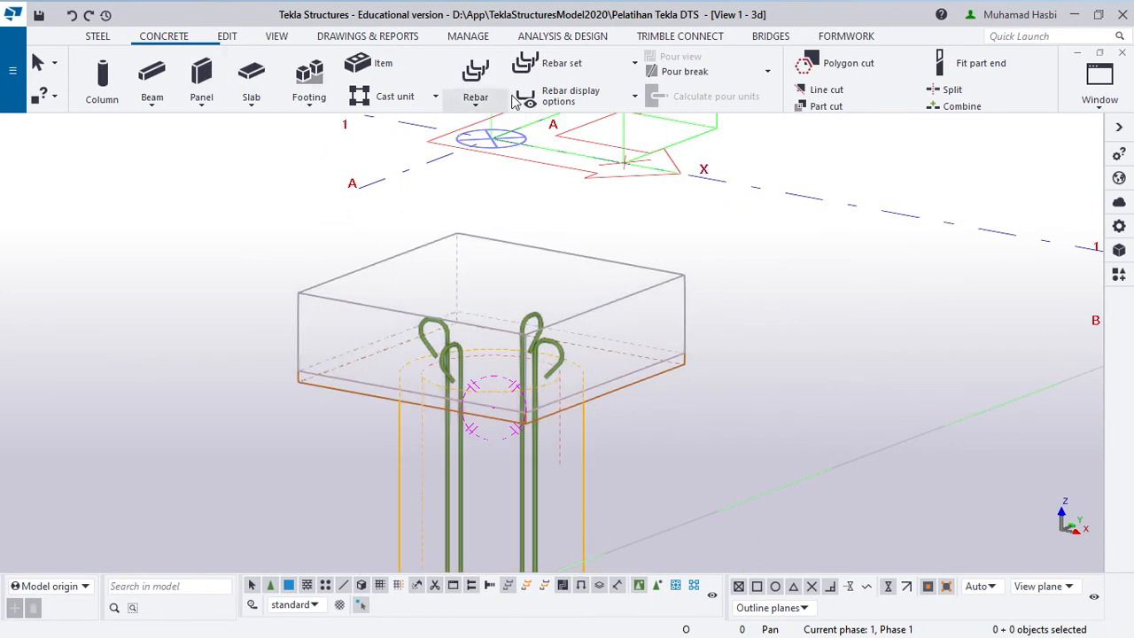
Start the Create crossing rebars command from the Rebar set menu.
{"action": "left_click", "coordinate": [629, 64]}
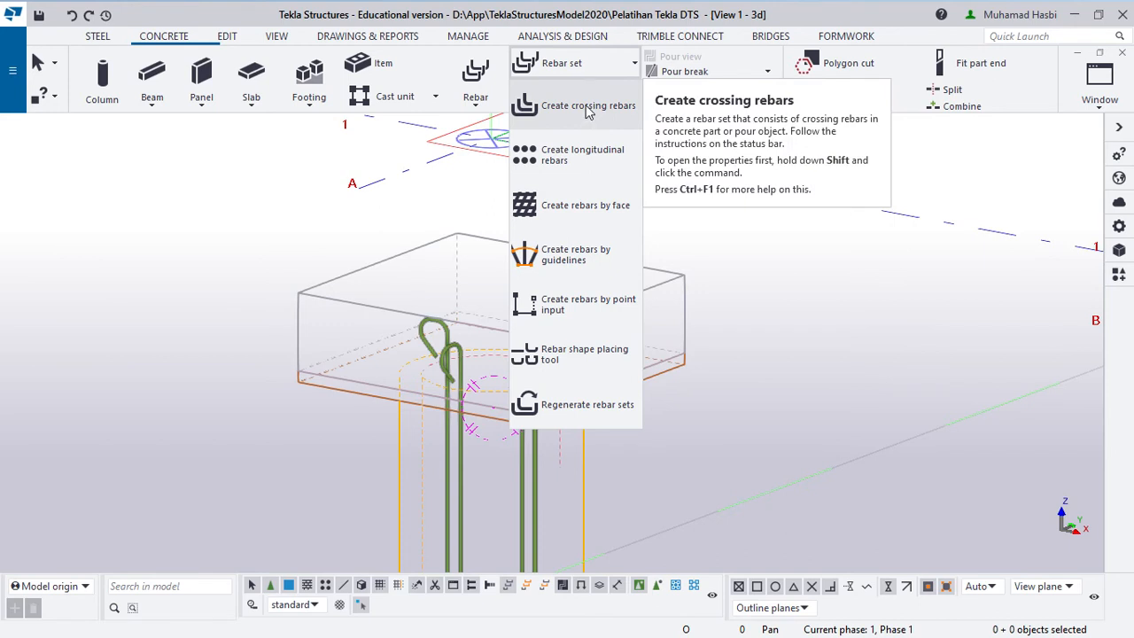
{"action": "left_click", "coordinate": [585, 108]}
{"action": "left_click", "coordinate": [631, 63]}
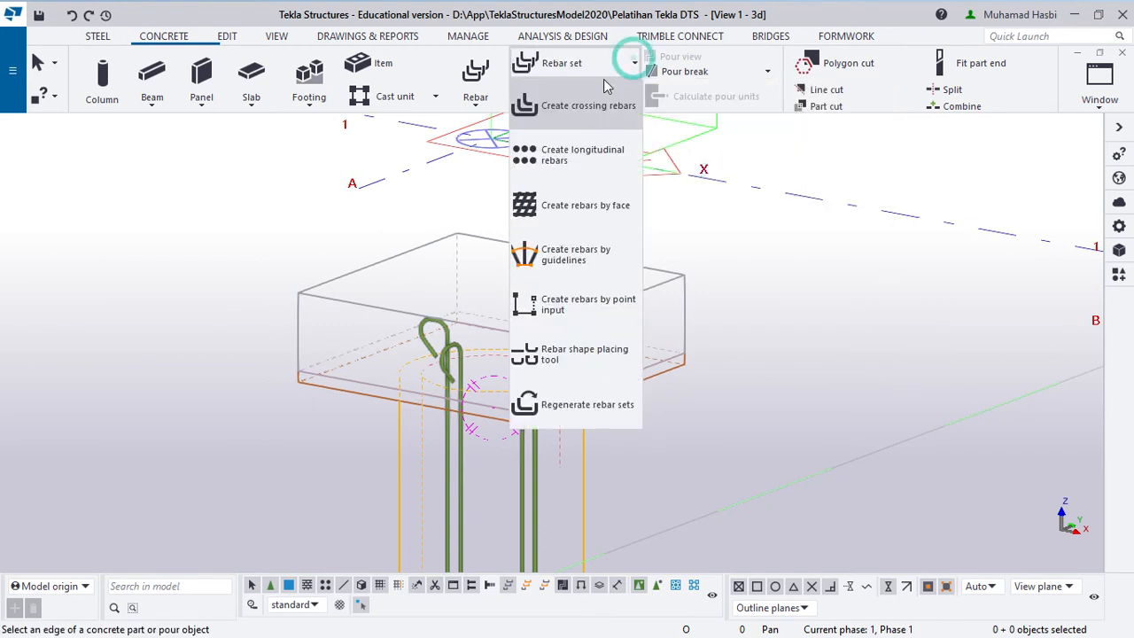
{"action": "left_click", "coordinate": [567, 106]}
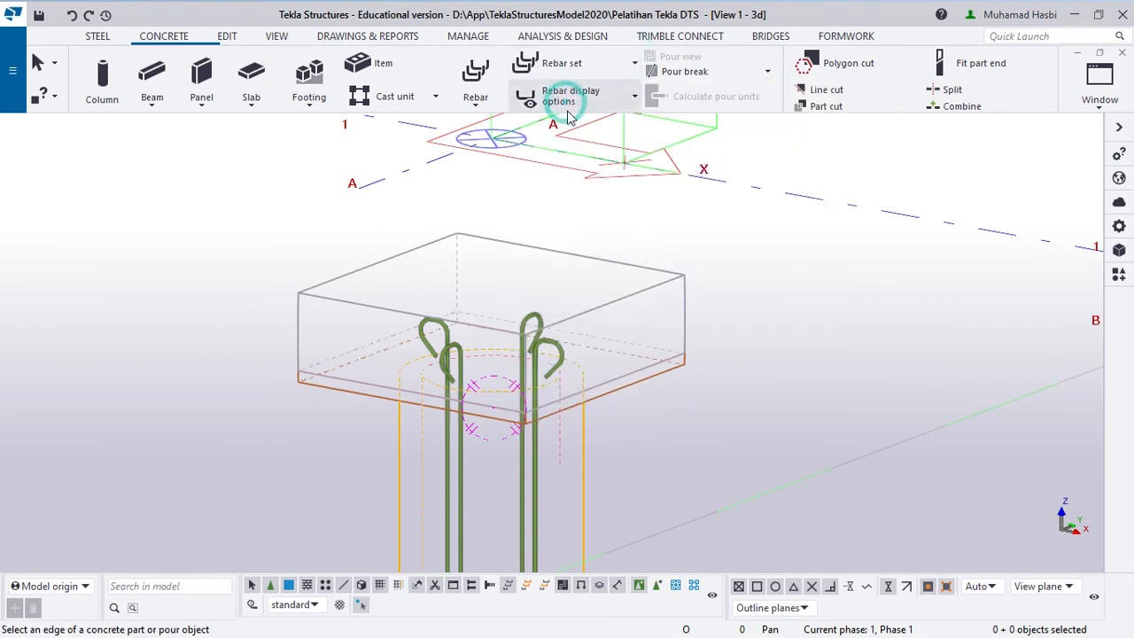
{"action": "left_click", "coordinate": [631, 64]}
{"action": "left_click", "coordinate": [620, 98]}
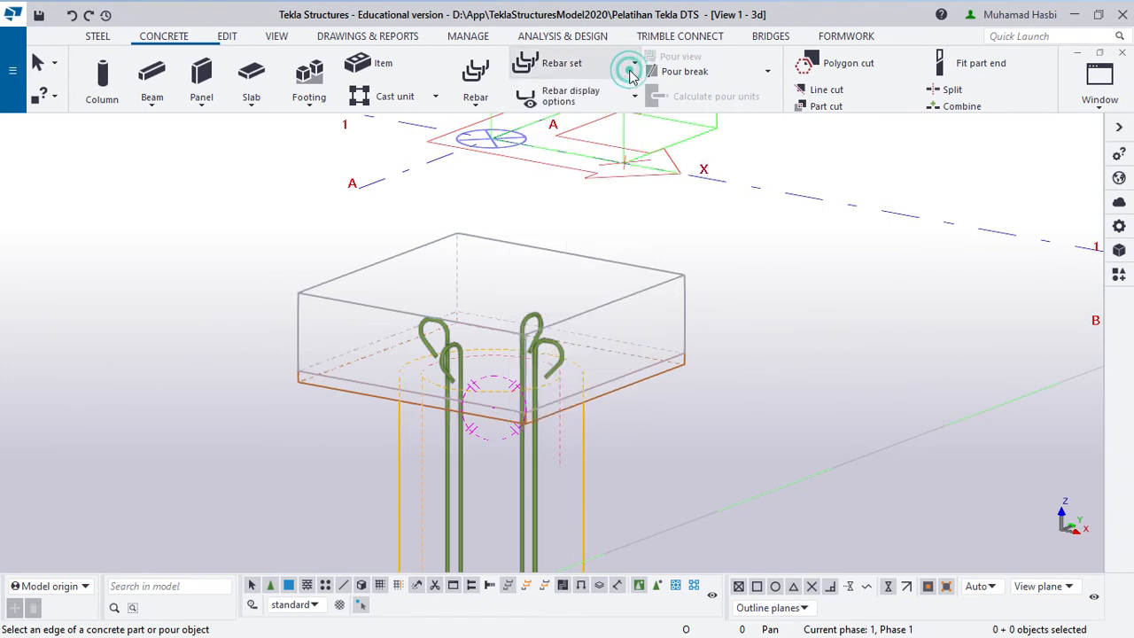
In the rebar set properties, set name Bawah D16, grade SD400 and size 16.
{"action": "left_click", "coordinate": [1120, 227]}
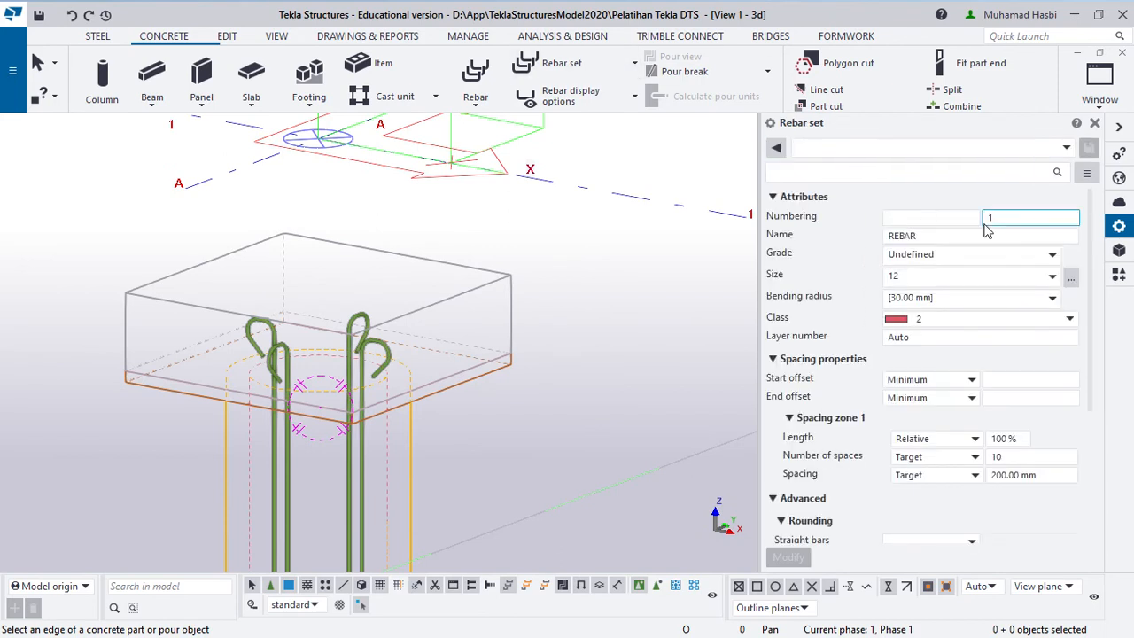
{"action": "double_click", "coordinate": [922, 234]}
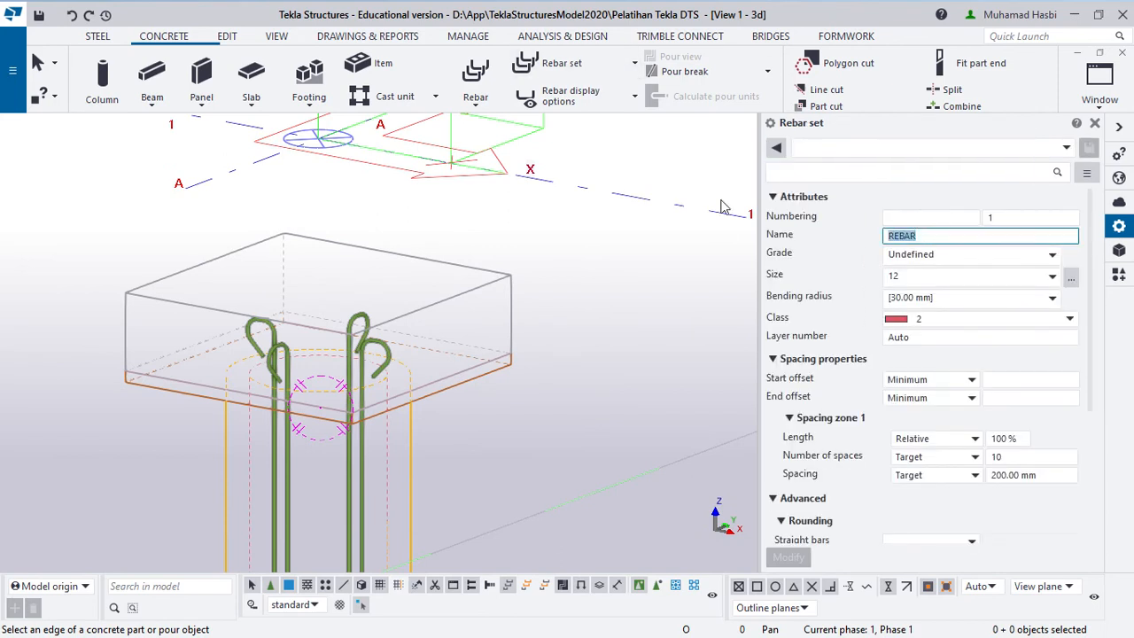
{"action": "type", "text": "D16Baawh"}
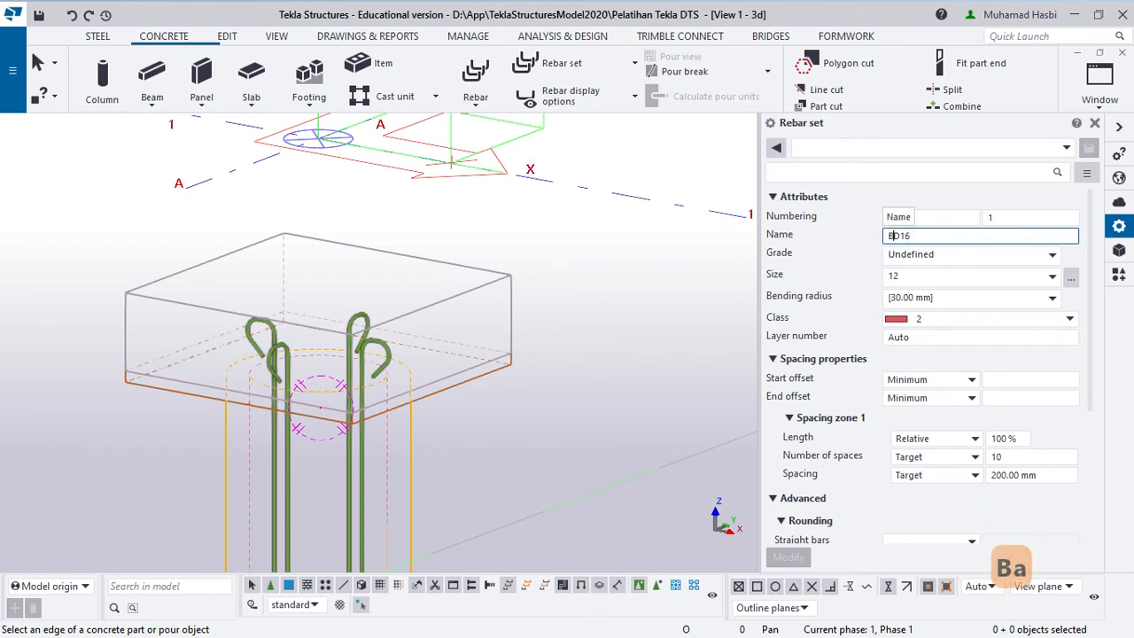
{"action": "key", "text": "BackSpace"}
{"action": "key", "text": "BackSpace"}
{"action": "key", "text": "BackSpace"}
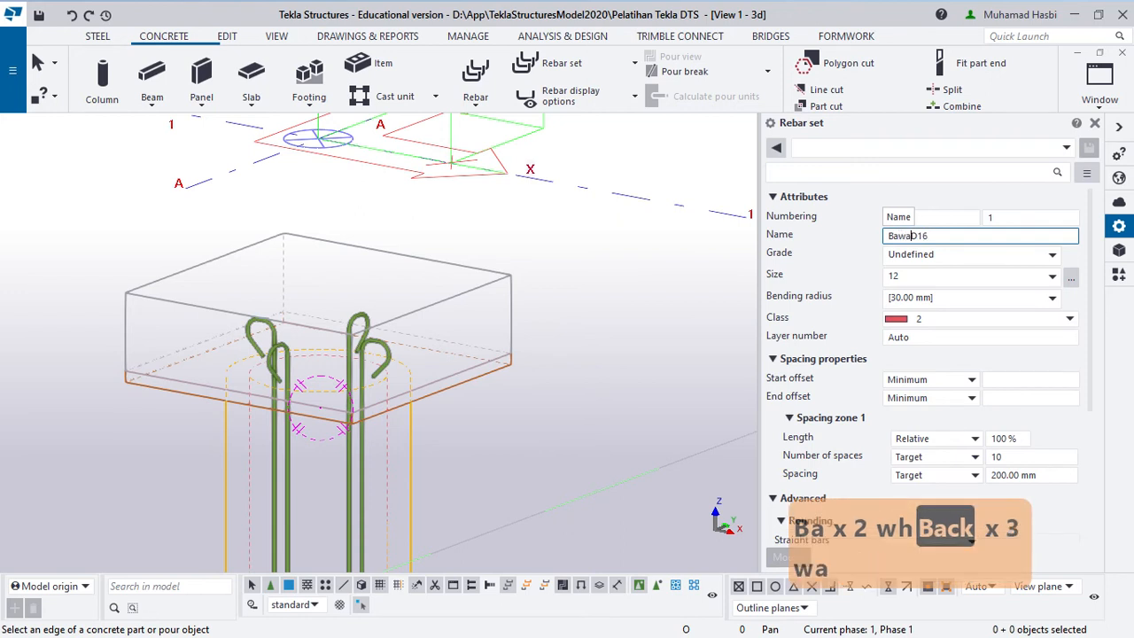
{"action": "left_click", "coordinate": [1052, 254]}
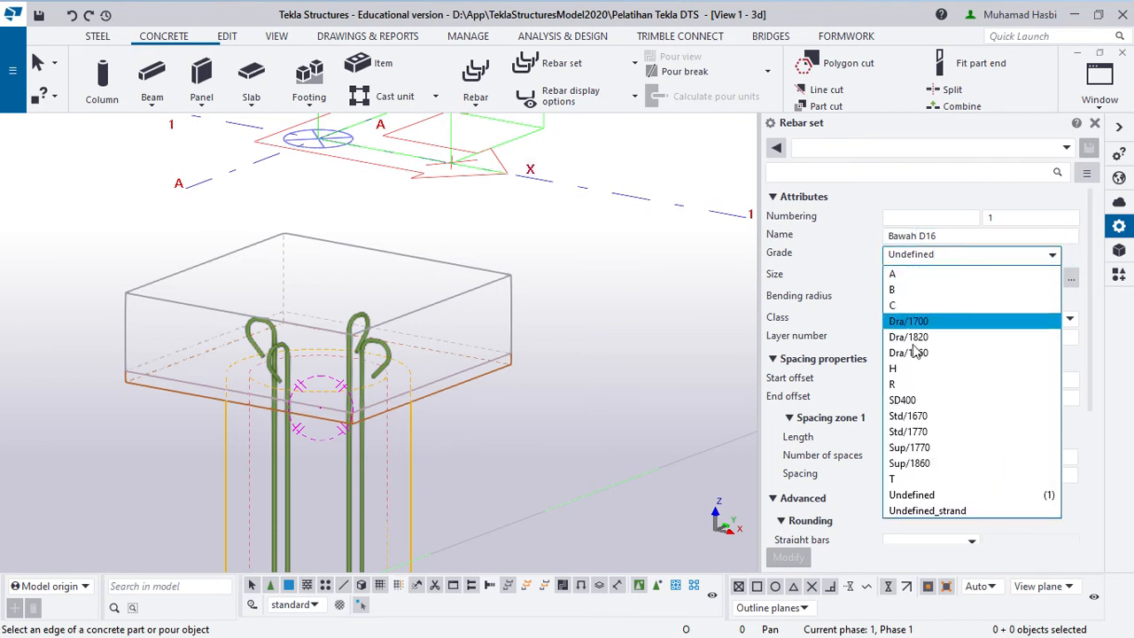
{"action": "left_click", "coordinate": [904, 400]}
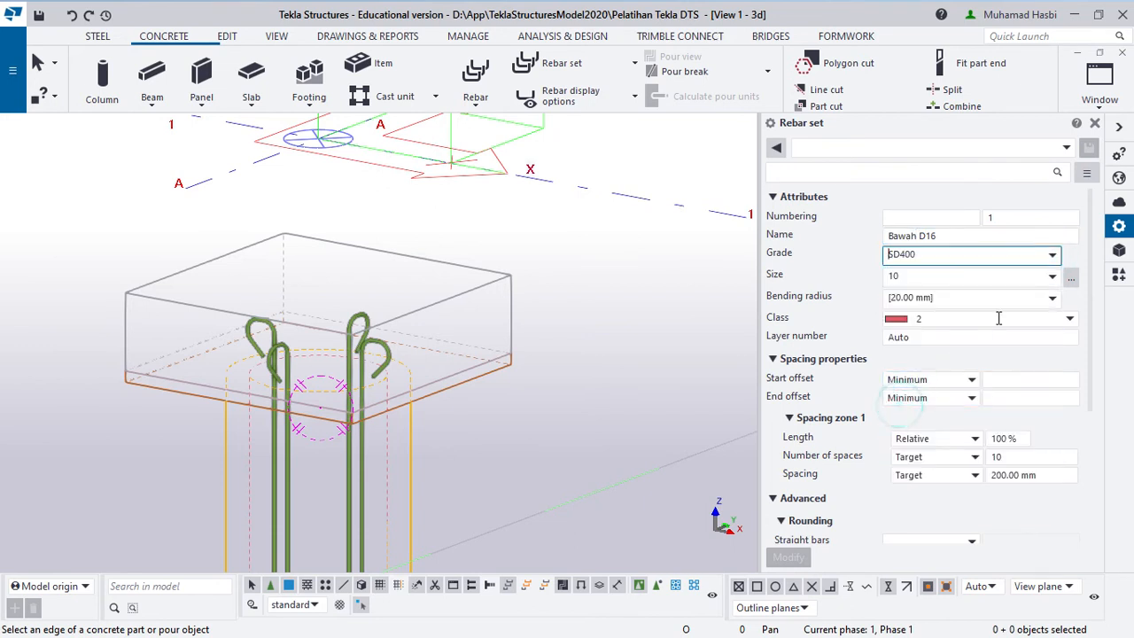
{"action": "left_click", "coordinate": [1053, 277]}
{"action": "left_click", "coordinate": [941, 327]}
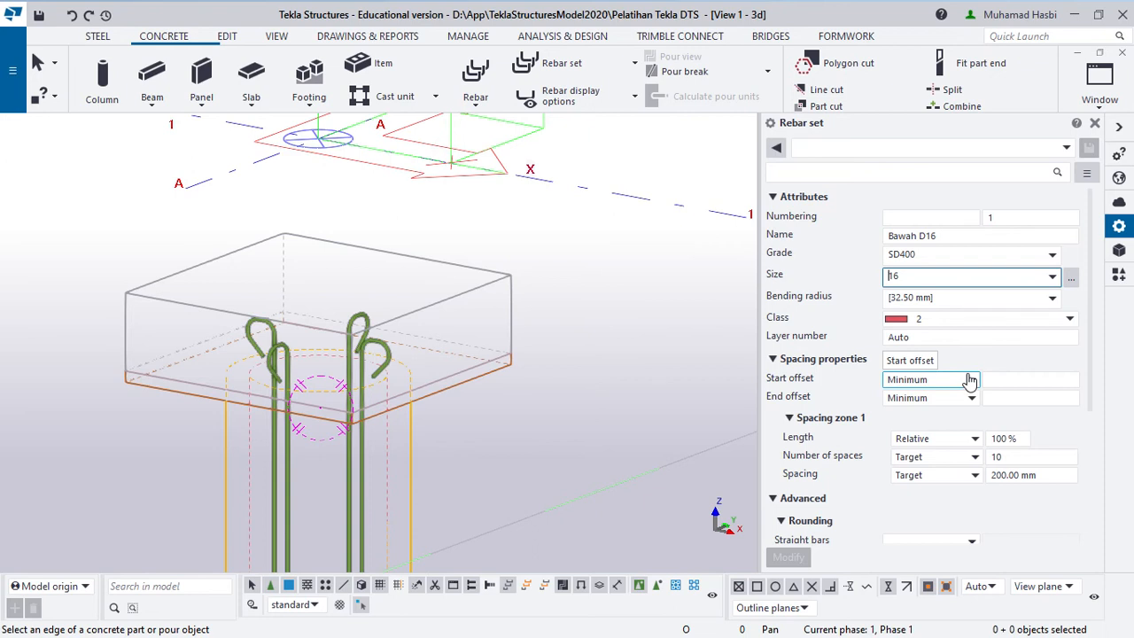
Render the footing and column solid with Ctrl+3 and Ctrl+4, then end the rebar command.
{"action": "key", "text": "Escape"}
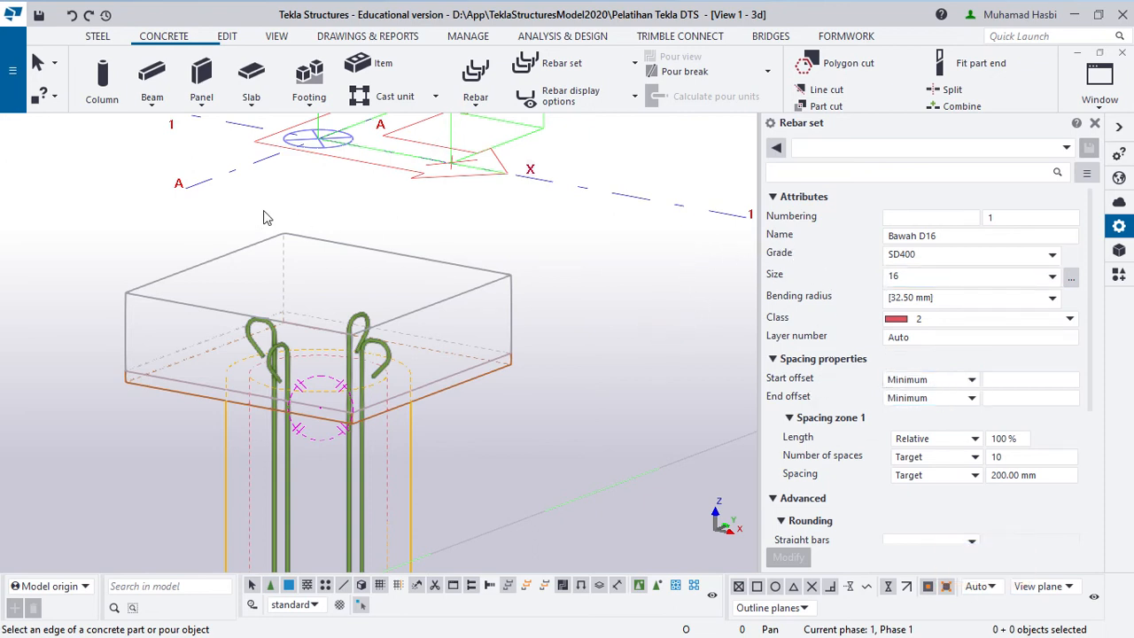
{"action": "key", "text": "ctrl+3"}
{"action": "key", "text": "ctrl+4"}
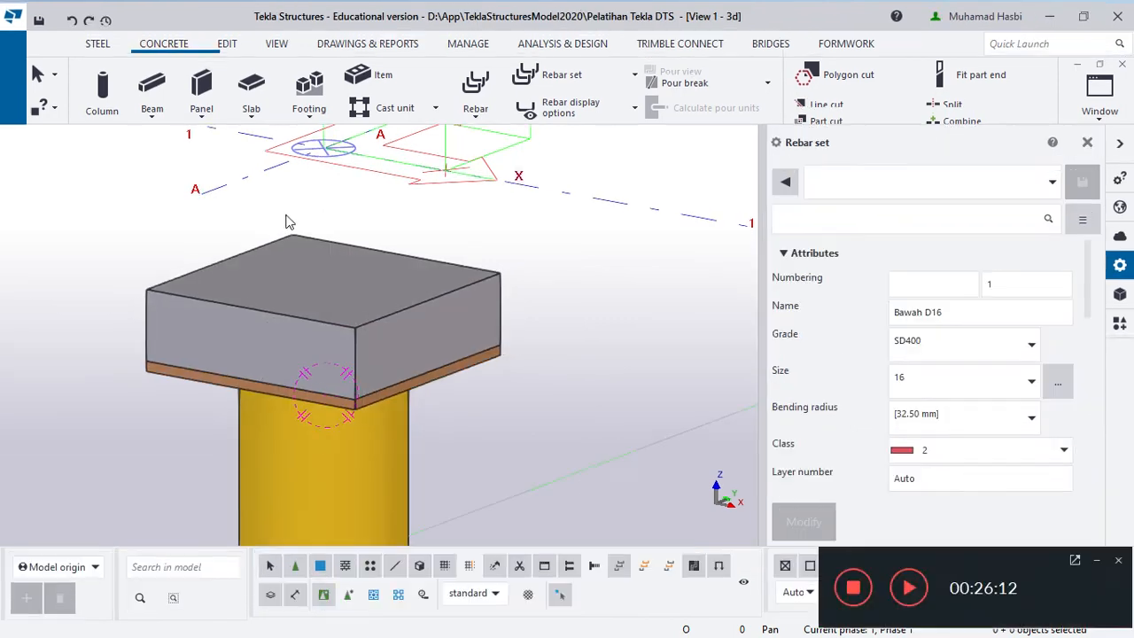
{"action": "key", "text": "F10"}
{"action": "scroll", "coordinate": [286, 222], "scroll_direction": "up", "scroll_amount": 1}
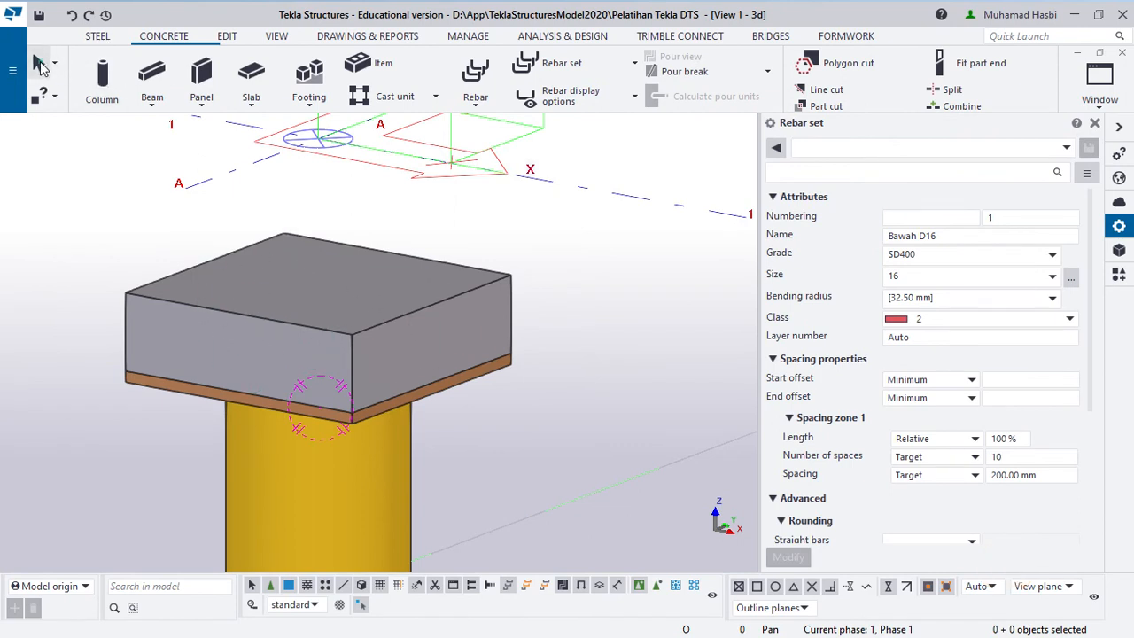
{"action": "key", "text": "Escape"}
Give the pad footing Global rebar-set concrete covers of 50 top and 50 bottom.
{"action": "left_click", "coordinate": [311, 306]}
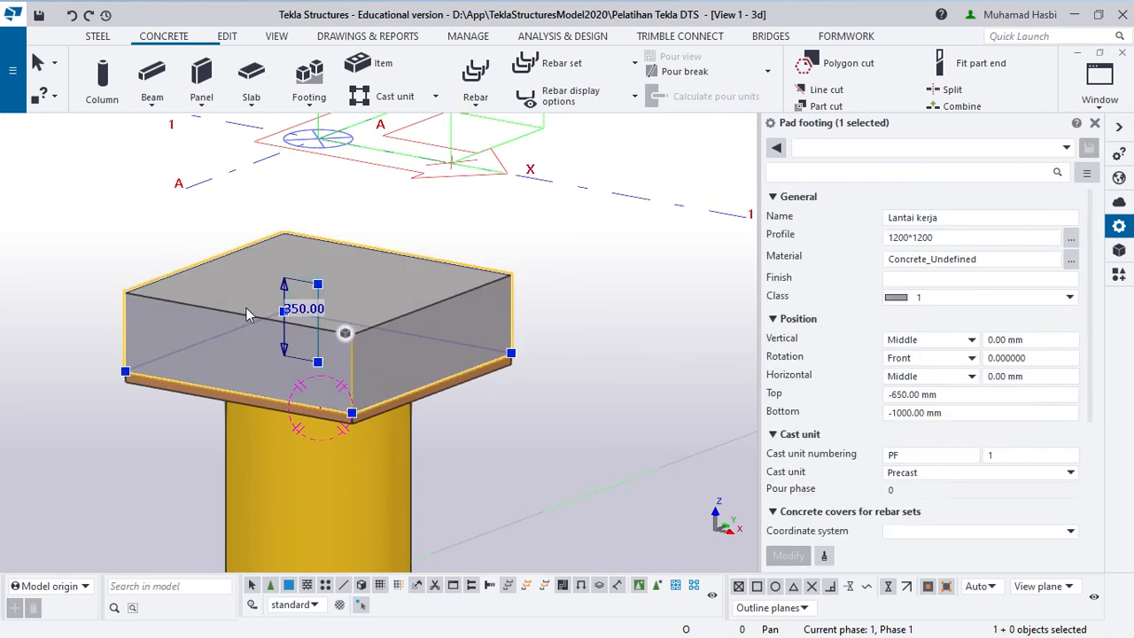
{"action": "scroll", "coordinate": [1003, 406], "scroll_direction": "down", "scroll_amount": 3}
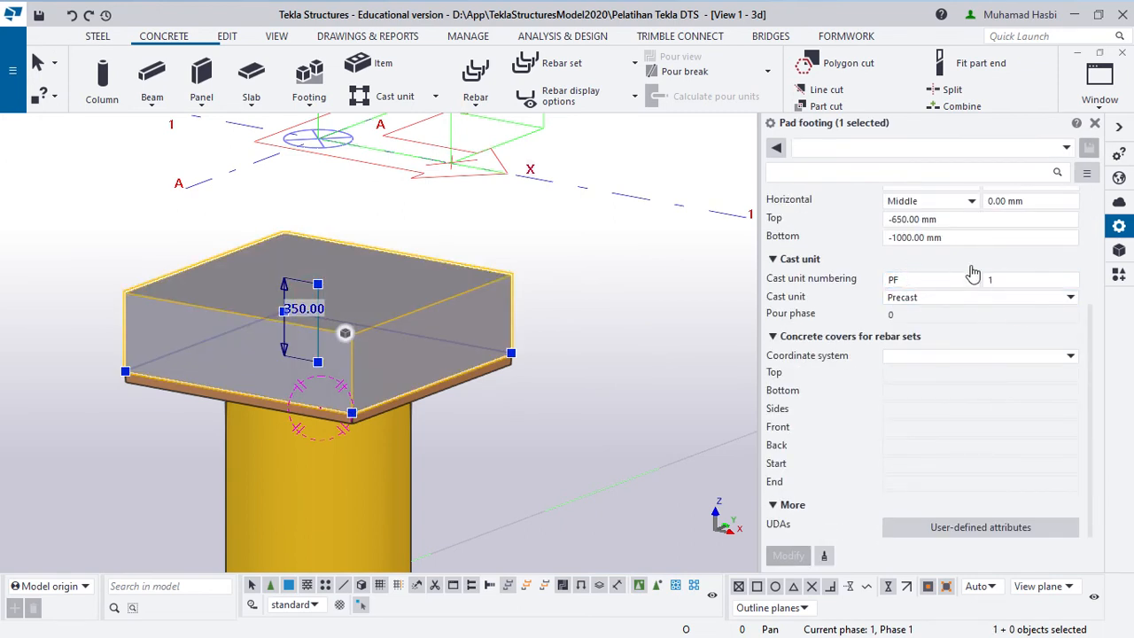
{"action": "left_click", "coordinate": [965, 363]}
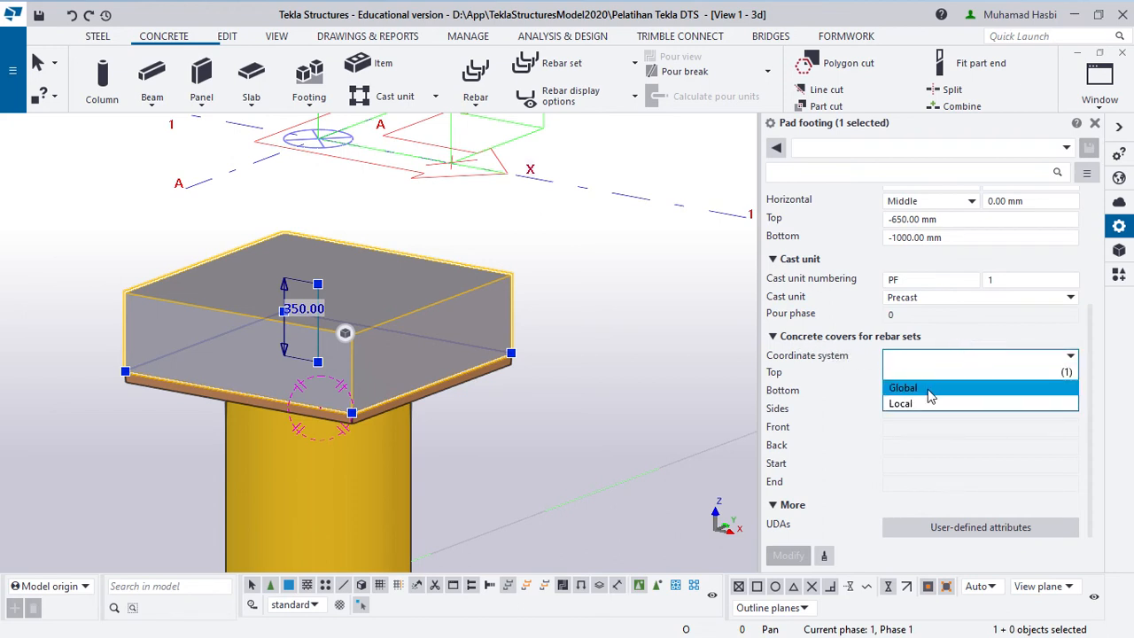
{"action": "left_click", "coordinate": [930, 390]}
{"action": "left_click", "coordinate": [905, 374]}
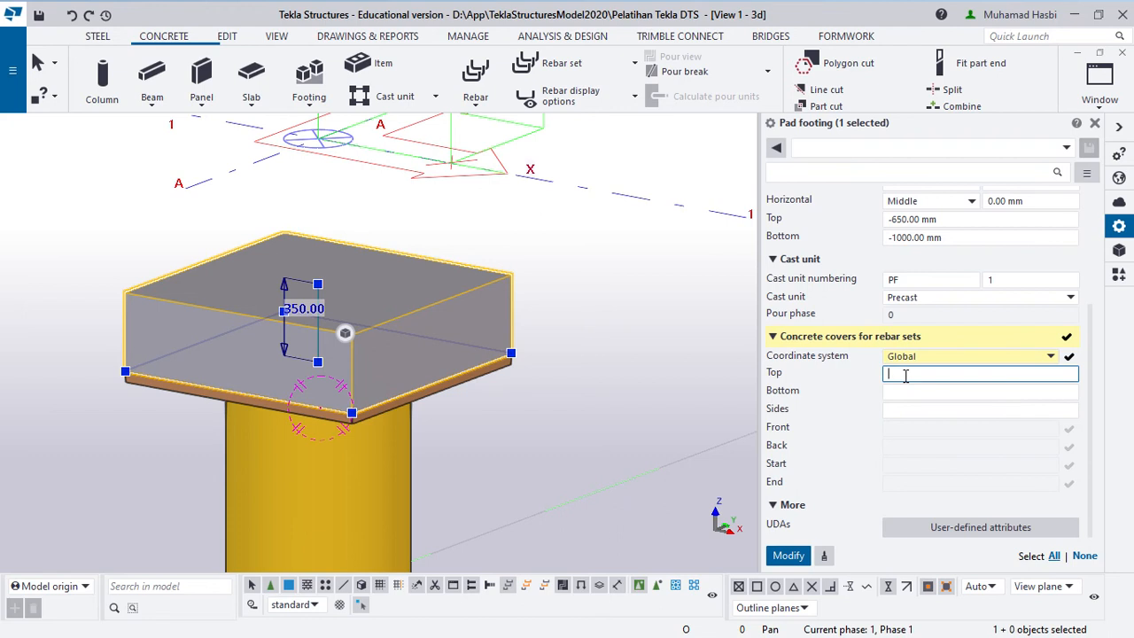
{"action": "type", "text": "50"}
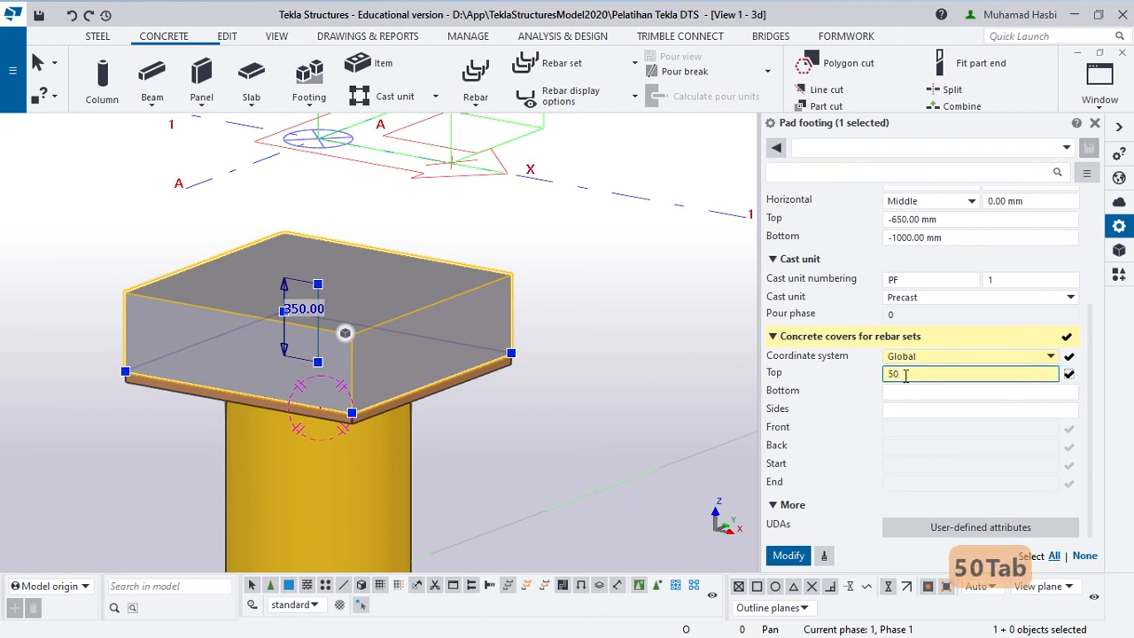
{"action": "key", "text": "Tab"}
{"action": "type", "text": "5"}
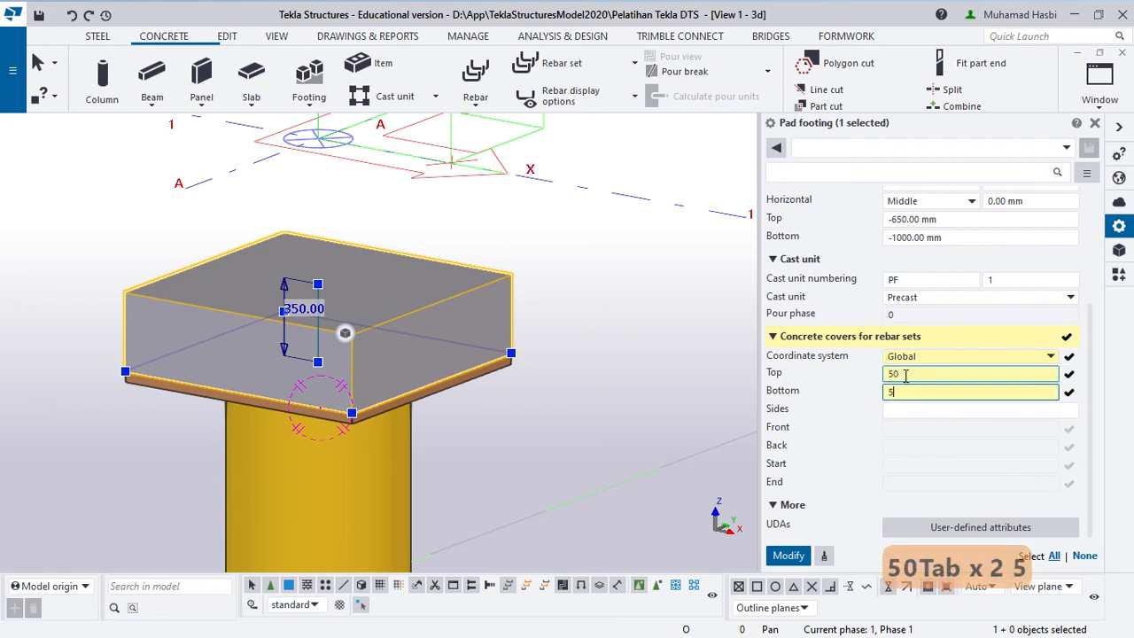
{"action": "type", "text": "0"}
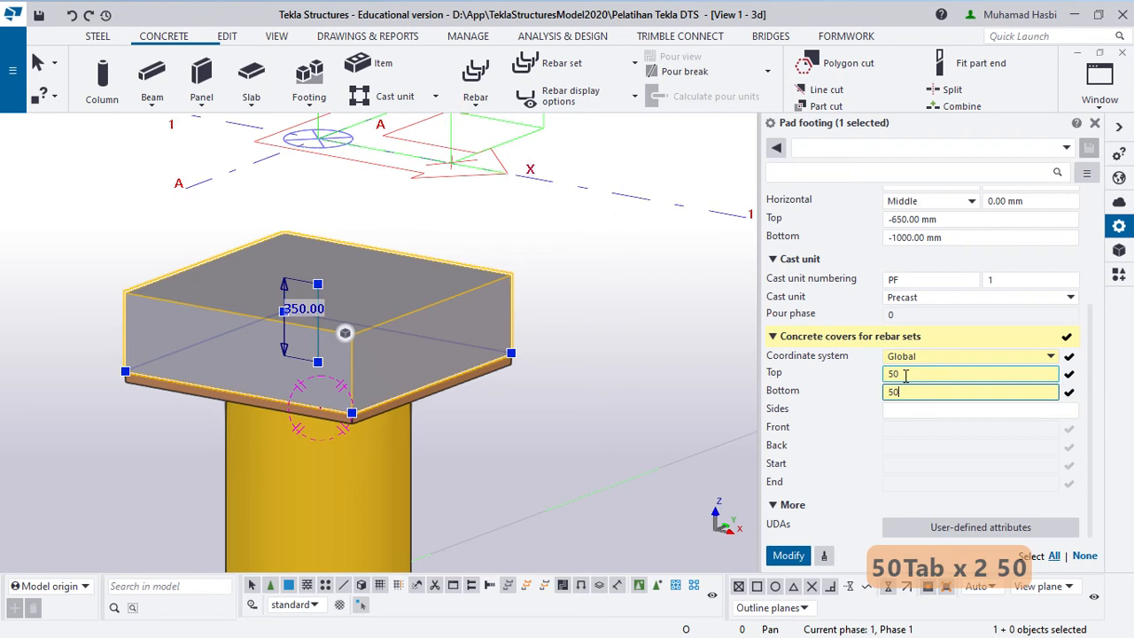
{"action": "left_click", "coordinate": [798, 555]}
{"action": "left_click", "coordinate": [651, 365]}
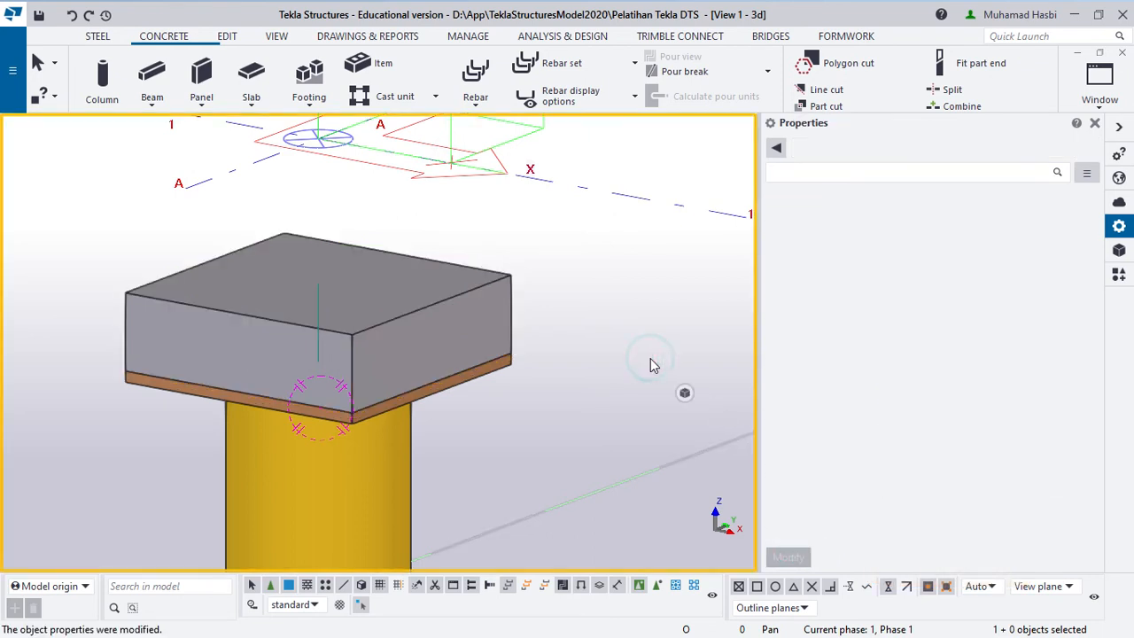
Restart crossing rebar creation and set both start and end offsets to Exact.
{"action": "left_click", "coordinate": [562, 64]}
{"action": "left_click", "coordinate": [585, 107]}
{"action": "scroll", "coordinate": [937, 311], "scroll_direction": "up", "scroll_amount": 3}
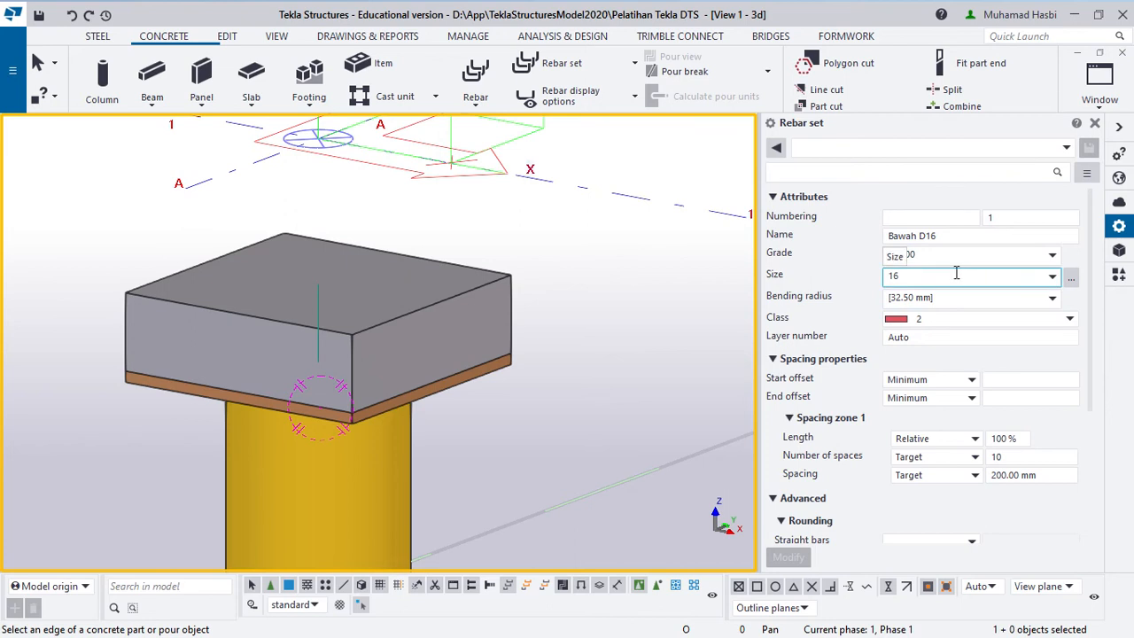
{"action": "left_click", "coordinate": [947, 379]}
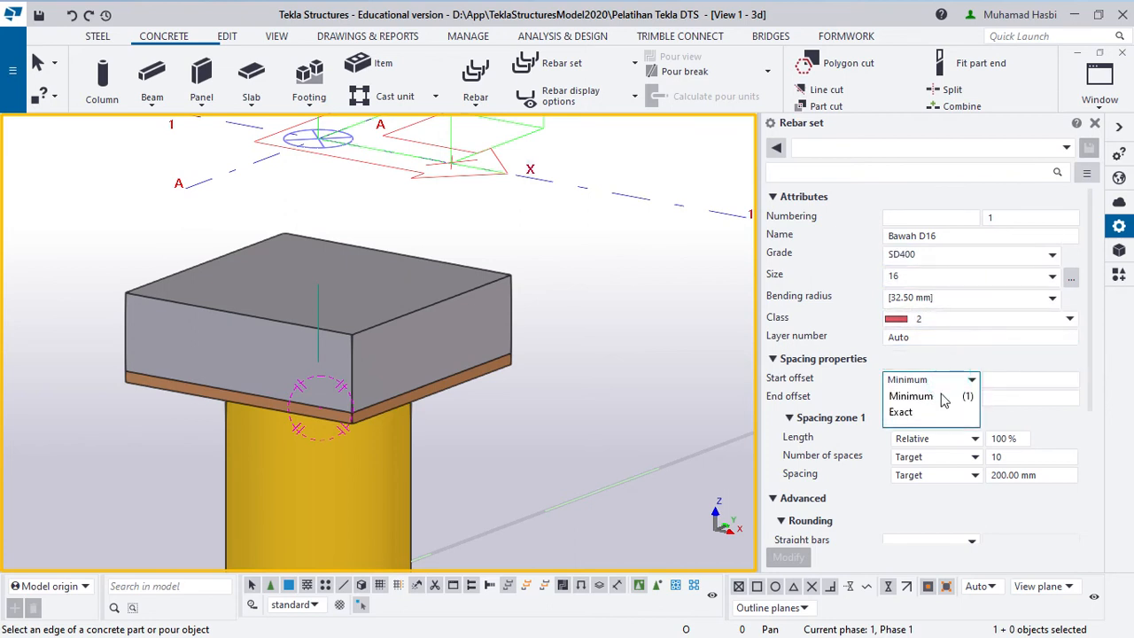
{"action": "left_click", "coordinate": [901, 412]}
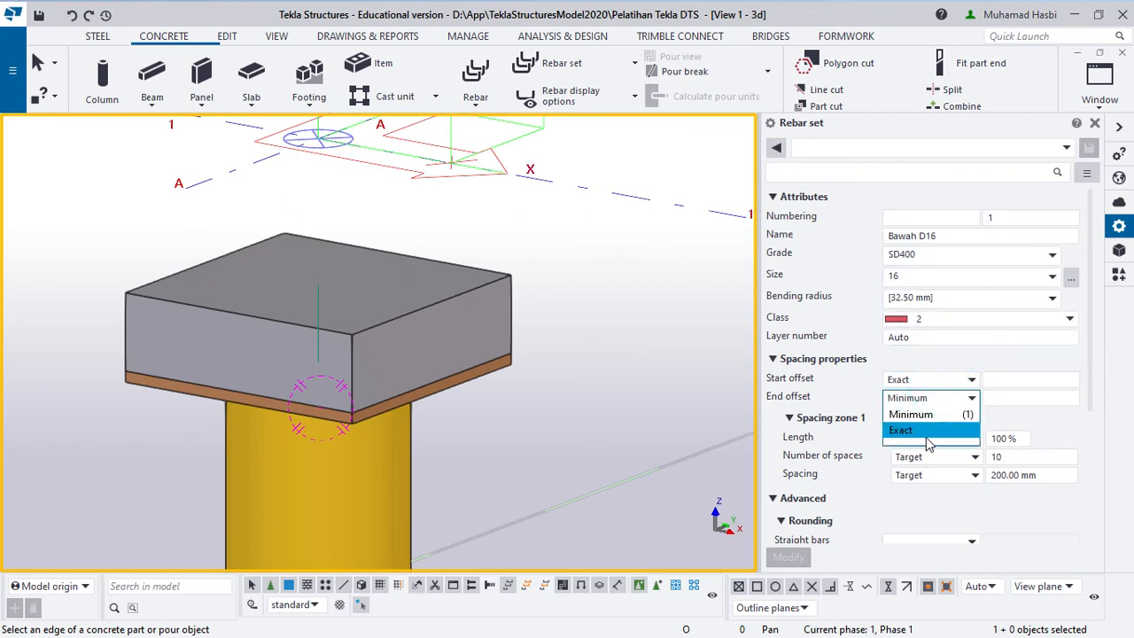
{"action": "left_click", "coordinate": [921, 431]}
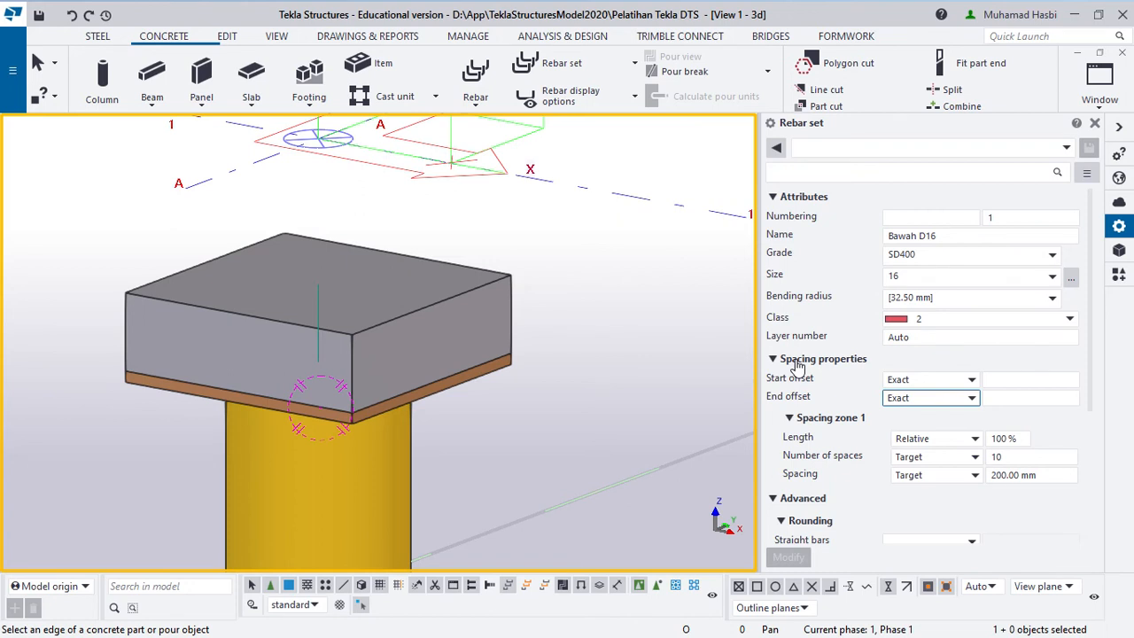
{"action": "key", "text": "ctrl+1"}
{"action": "key", "text": "ctrl+1"}
{"action": "key", "text": "ctrl+1"}
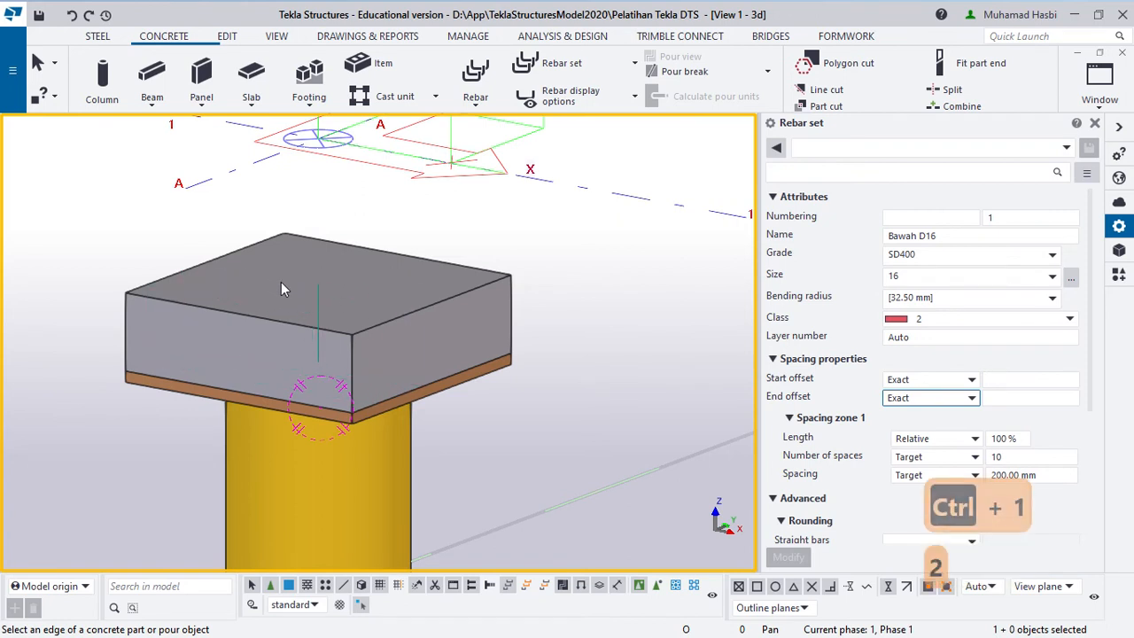
Switch to wireframe view and pick the slab's vertical plane for the bottom bars.
{"action": "key", "text": "Escape"}
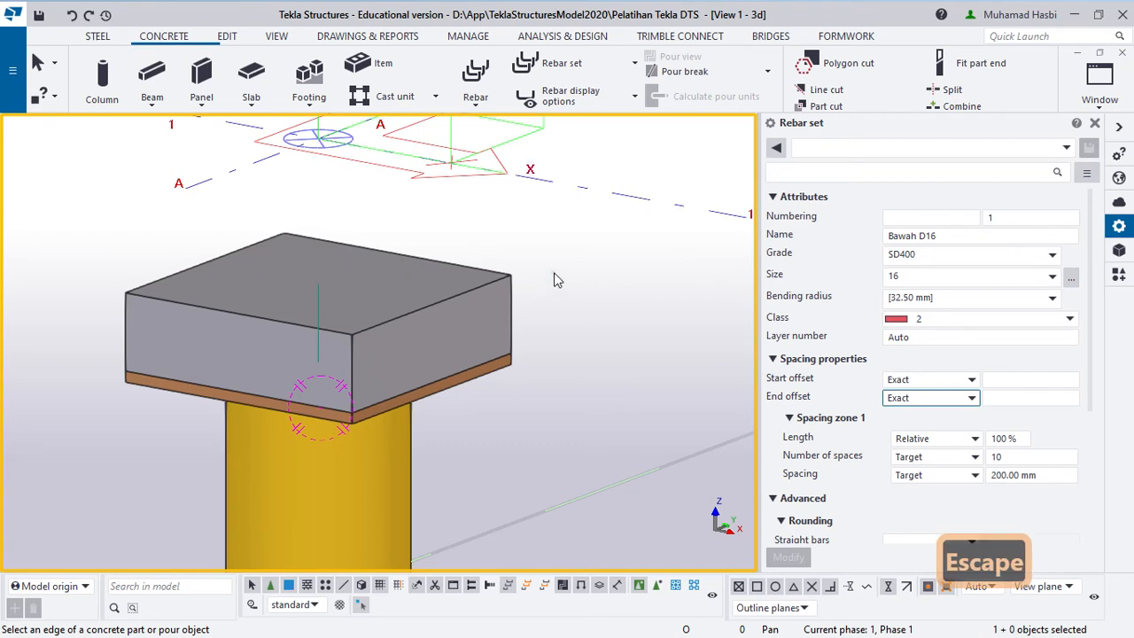
{"action": "key", "text": "ctrl+1"}
{"action": "scroll", "coordinate": [188, 324], "scroll_direction": "up", "scroll_amount": 2}
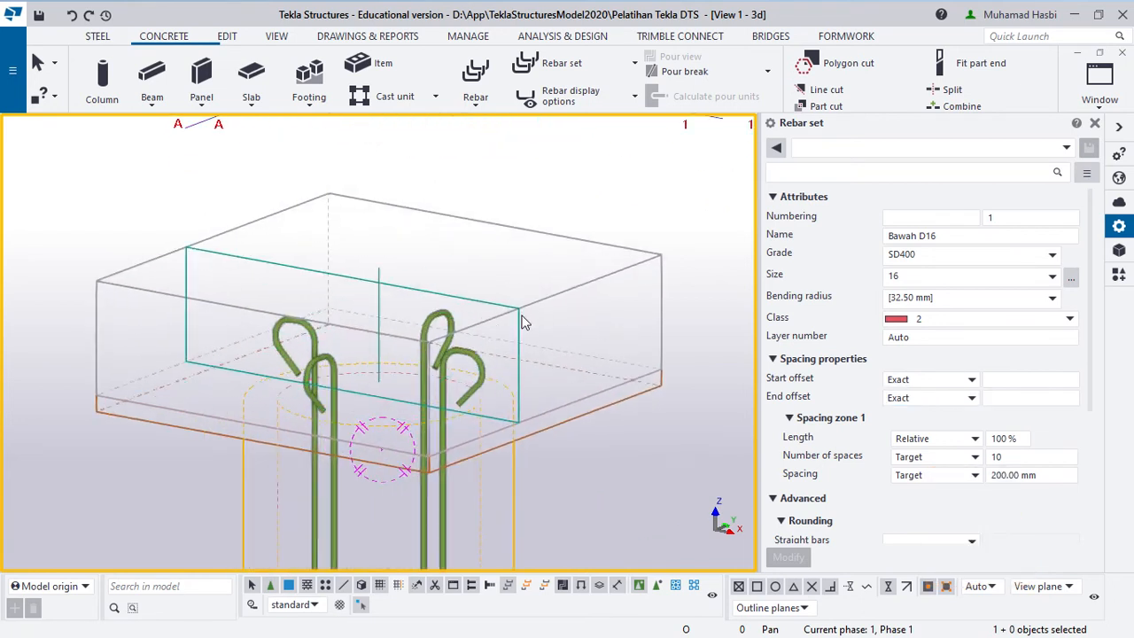
{"action": "scroll", "coordinate": [519, 322], "scroll_direction": "down", "scroll_amount": 2}
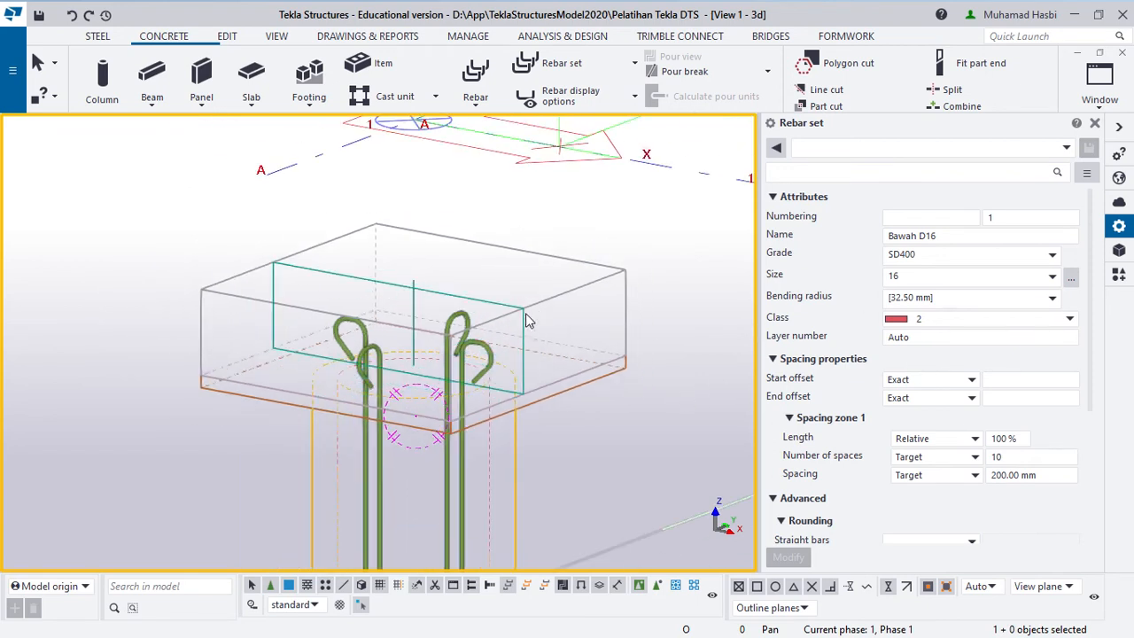
{"action": "scroll", "coordinate": [526, 315], "scroll_direction": "up", "scroll_amount": 2}
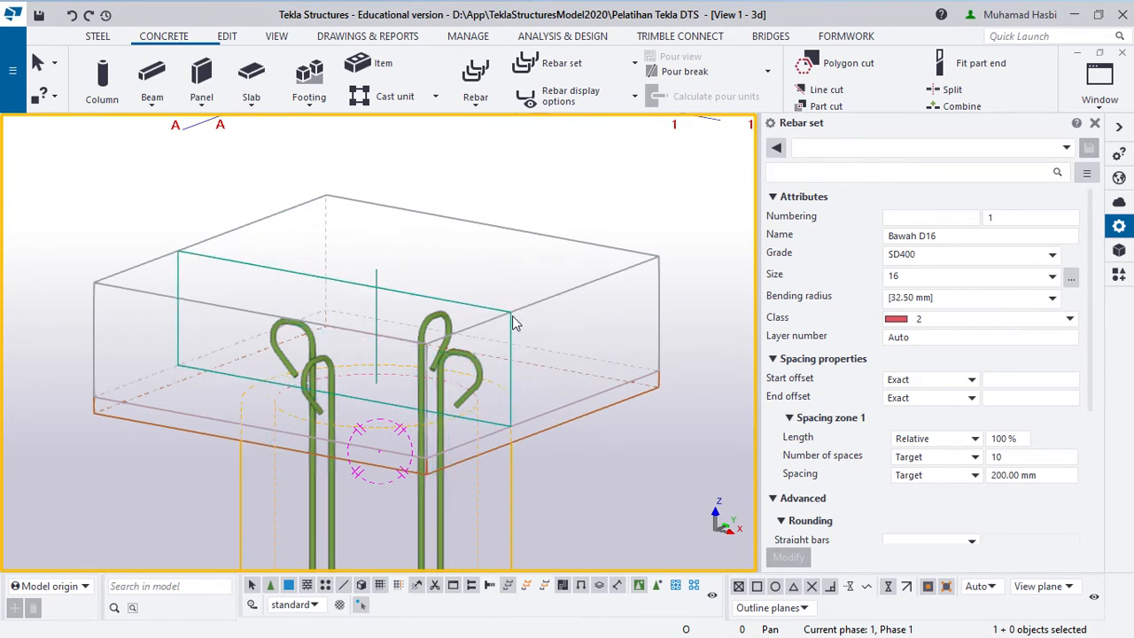
{"action": "middle_click_drag", "start_coordinate": [534, 312], "coordinate": [498, 337], "text": "ctrl"}
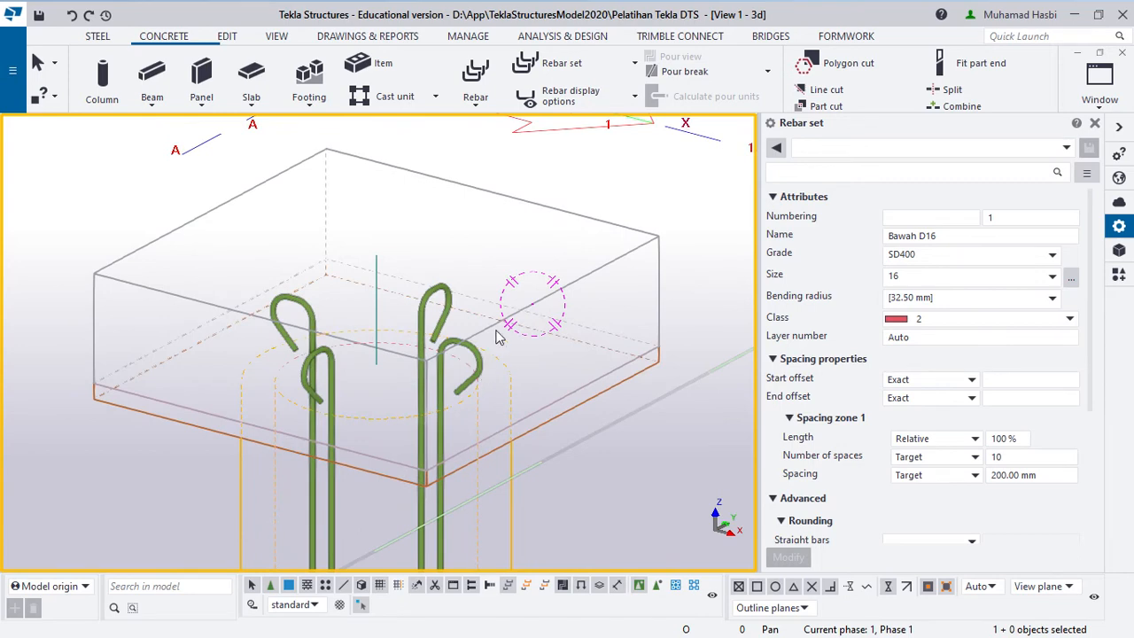
{"action": "left_click", "coordinate": [539, 309]}
Trace the bar shape from the left outline edge to the far slab edge and create the set.
{"action": "scroll", "coordinate": [222, 316], "scroll_direction": "up", "scroll_amount": 2}
{"action": "scroll", "coordinate": [266, 266], "scroll_direction": "up", "scroll_amount": 2}
{"action": "scroll", "coordinate": [237, 292], "scroll_direction": "up", "scroll_amount": 2}
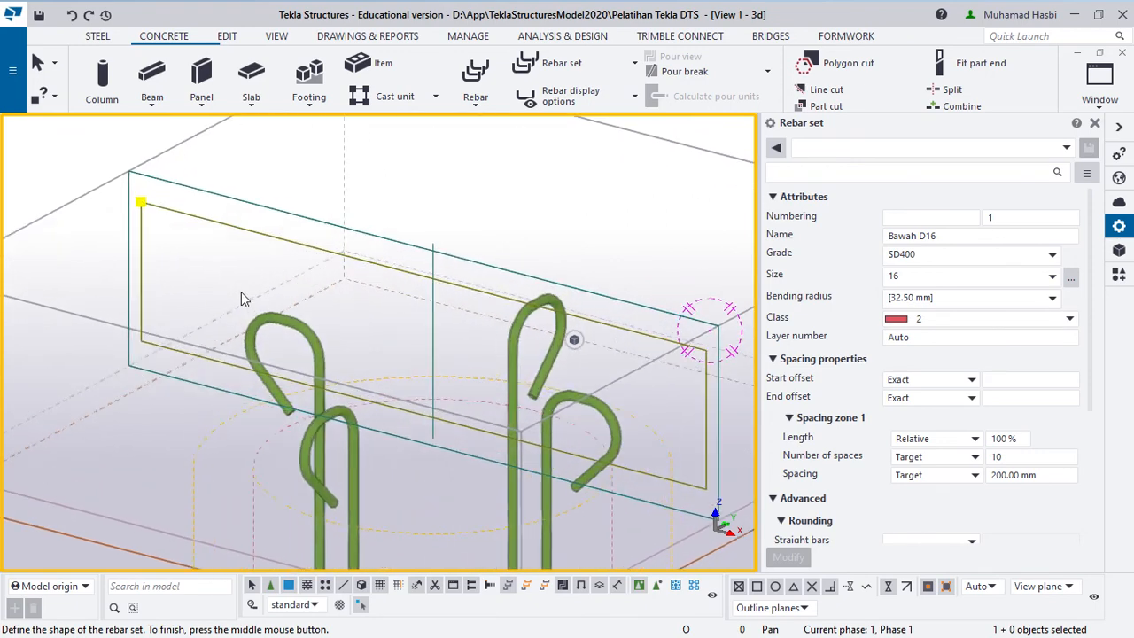
{"action": "left_click", "coordinate": [143, 245]}
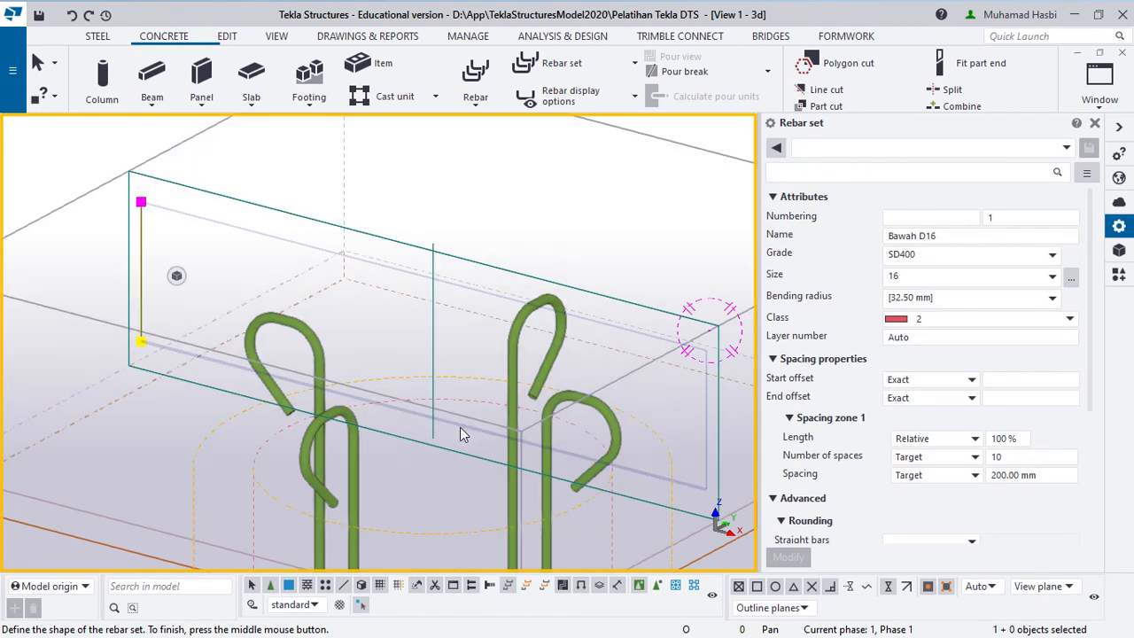
{"action": "left_click", "coordinate": [460, 427]}
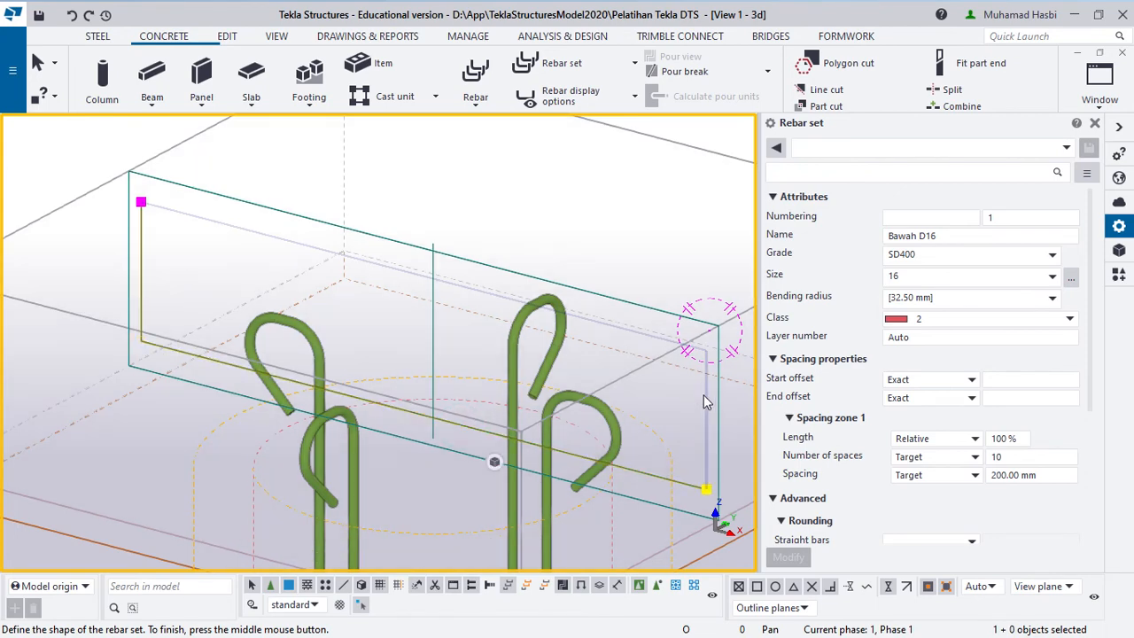
{"action": "scroll", "coordinate": [499, 381], "scroll_direction": "down", "scroll_amount": 5}
{"action": "middle_click_drag", "start_coordinate": [569, 323], "coordinate": [451, 320]}
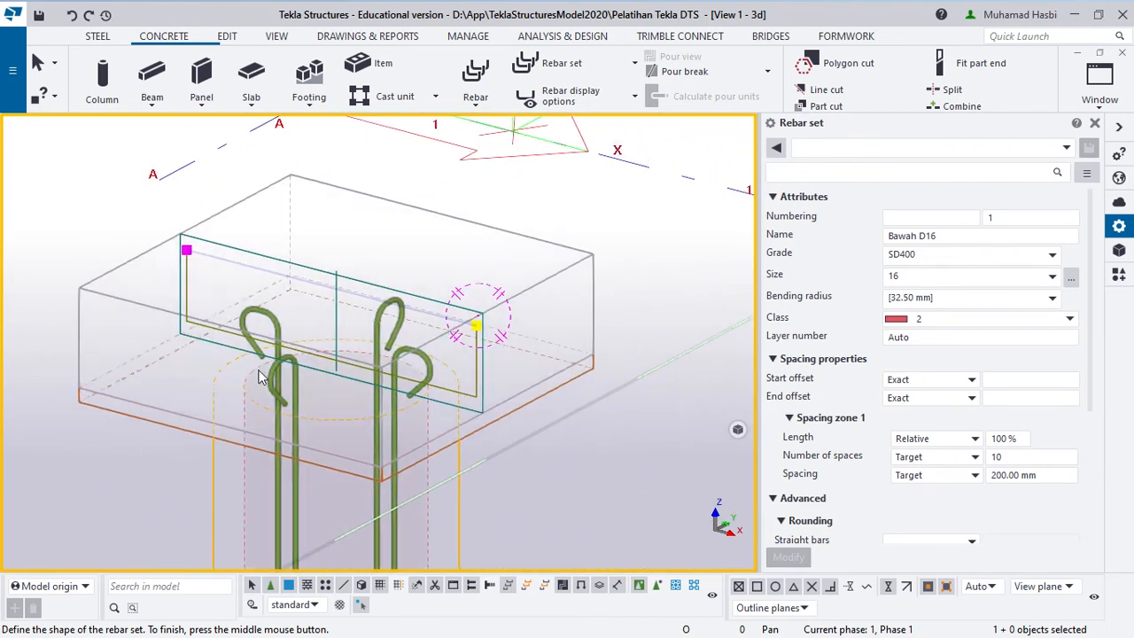
{"action": "middle_click", "coordinate": [260, 376]}
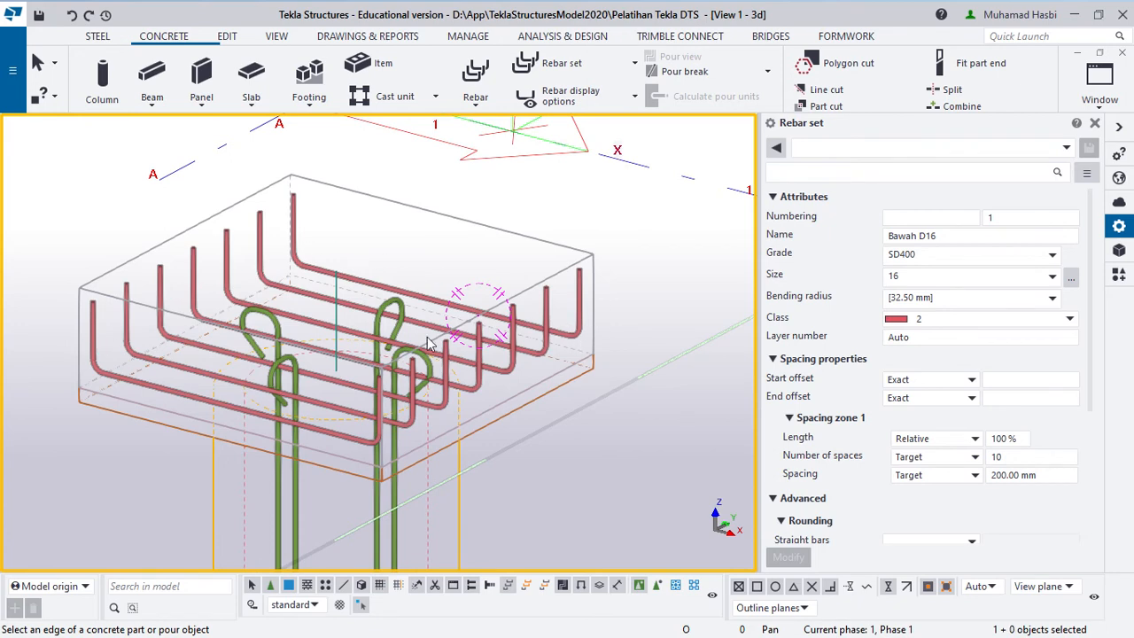
Select the new Bawah D16 rebar set and set its length type to Absolute.
{"action": "key", "text": "Escape"}
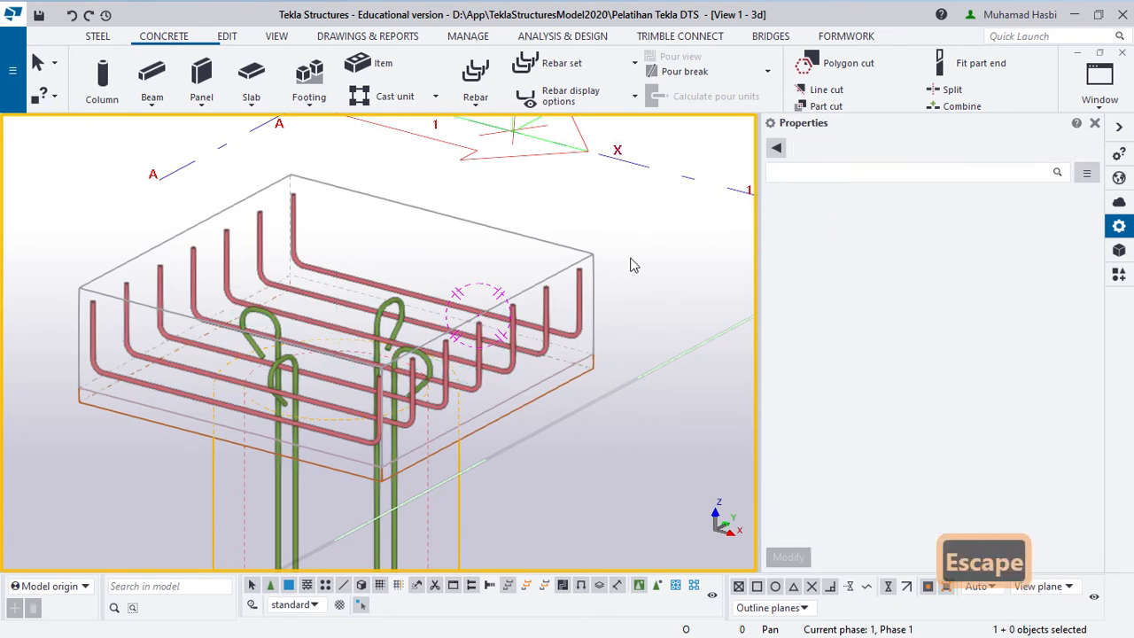
{"action": "scroll", "coordinate": [136, 384], "scroll_direction": "up", "scroll_amount": 5}
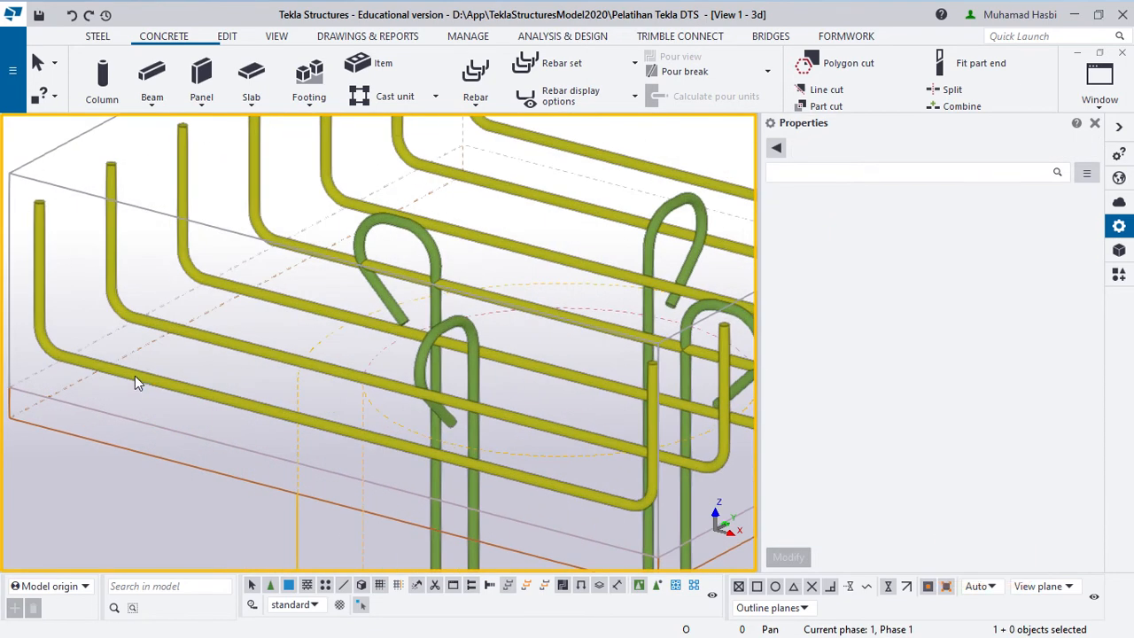
{"action": "left_click", "coordinate": [135, 376]}
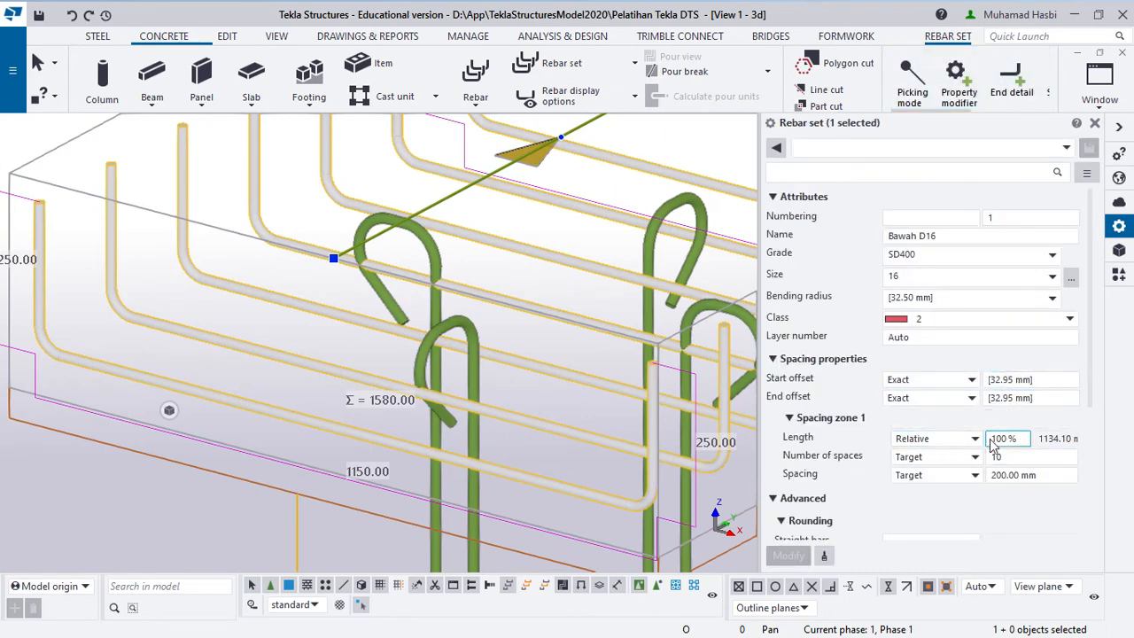
{"action": "left_click", "coordinate": [974, 439]}
{"action": "left_click", "coordinate": [974, 439]}
{"action": "left_click", "coordinate": [975, 440]}
{"action": "left_click", "coordinate": [939, 456]}
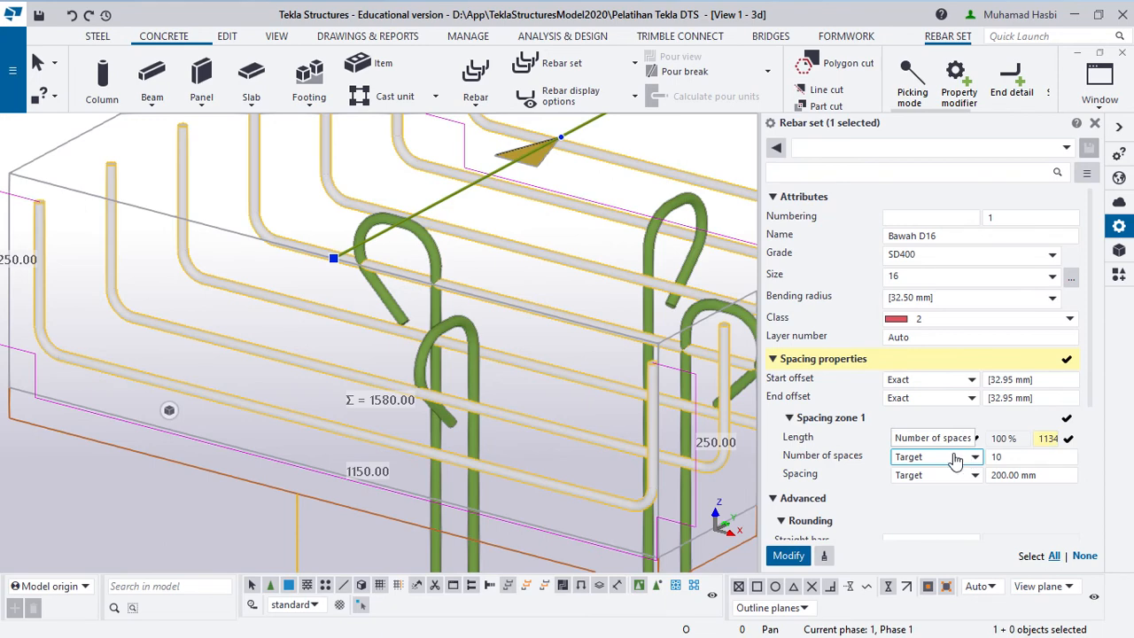
Keep Target number of spaces and set the spacing to Exact 150.
{"action": "left_click", "coordinate": [962, 461]}
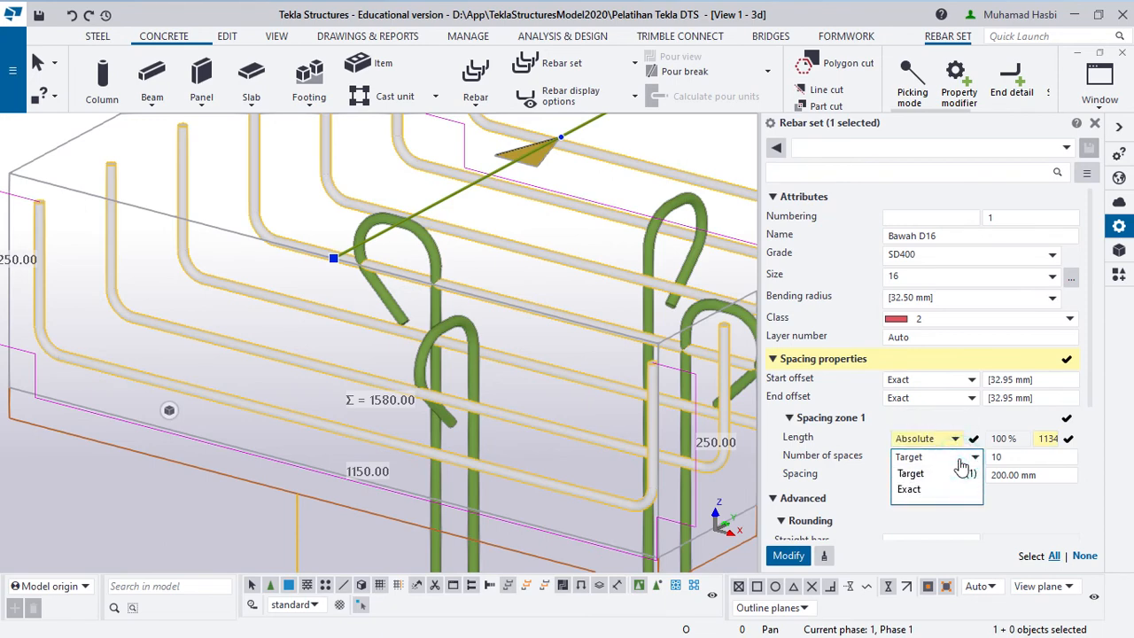
{"action": "left_click", "coordinate": [961, 472]}
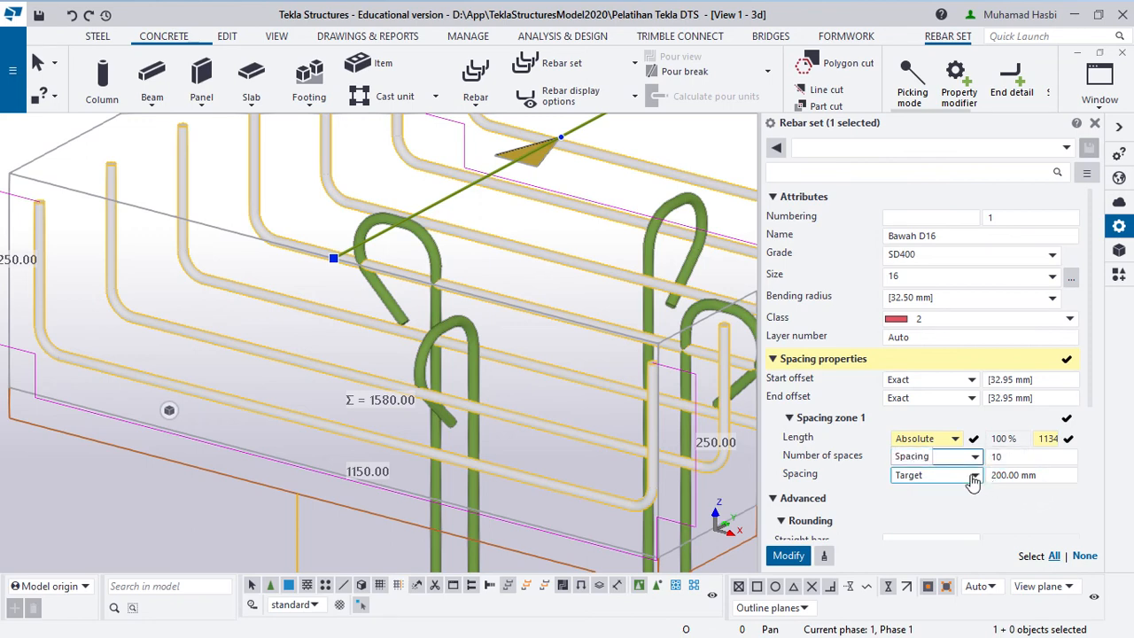
{"action": "left_click", "coordinate": [972, 479]}
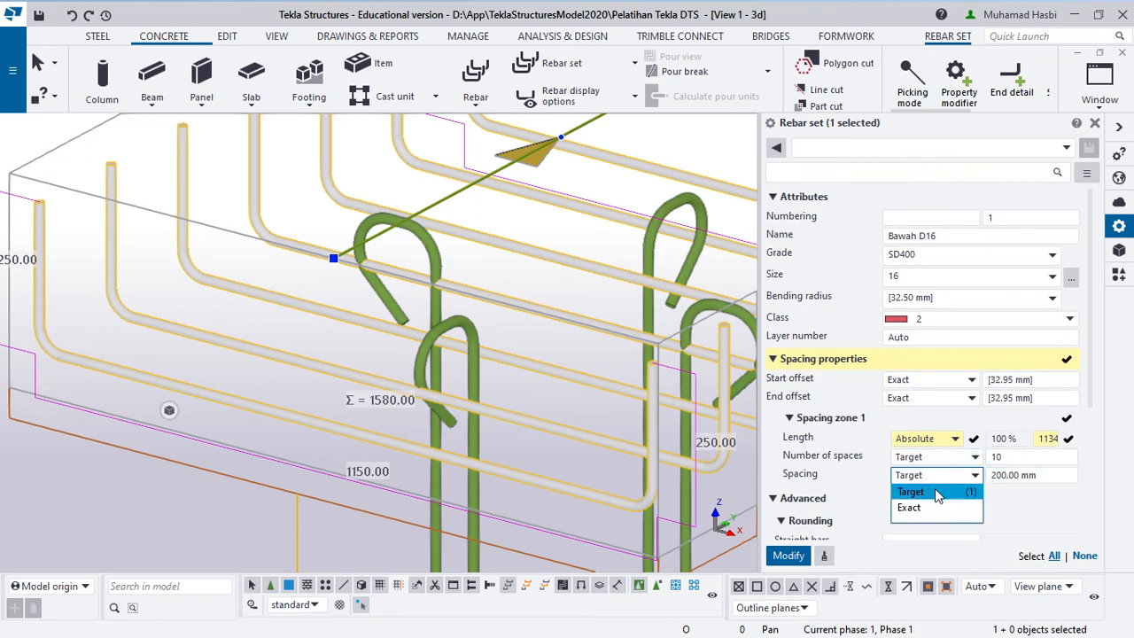
{"action": "left_click", "coordinate": [919, 511]}
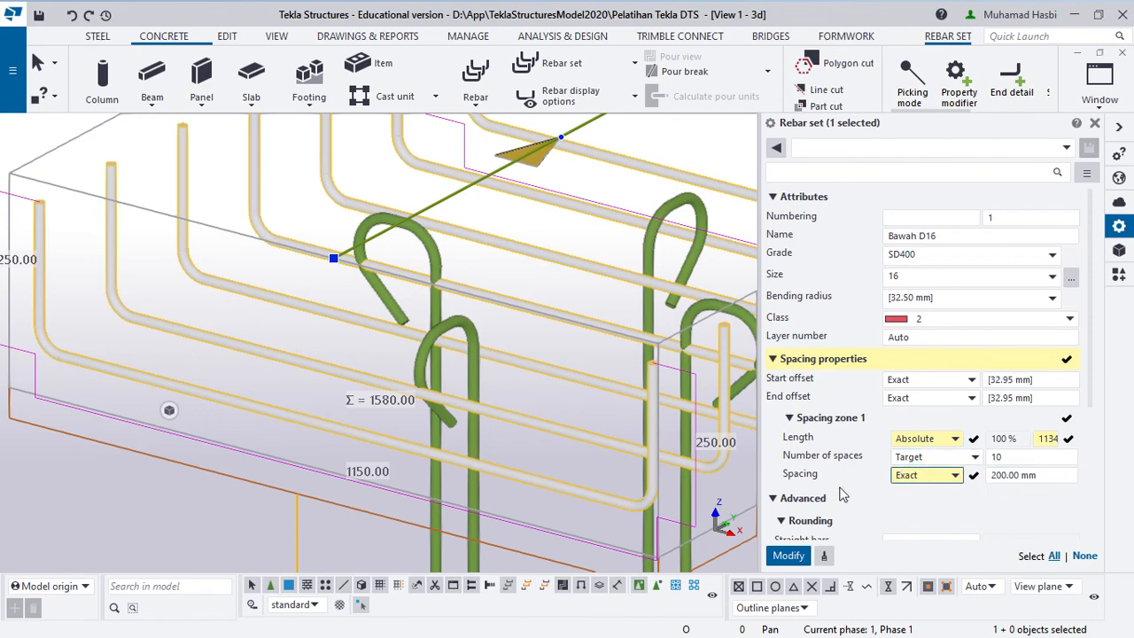
{"action": "triple_click", "coordinate": [1043, 476]}
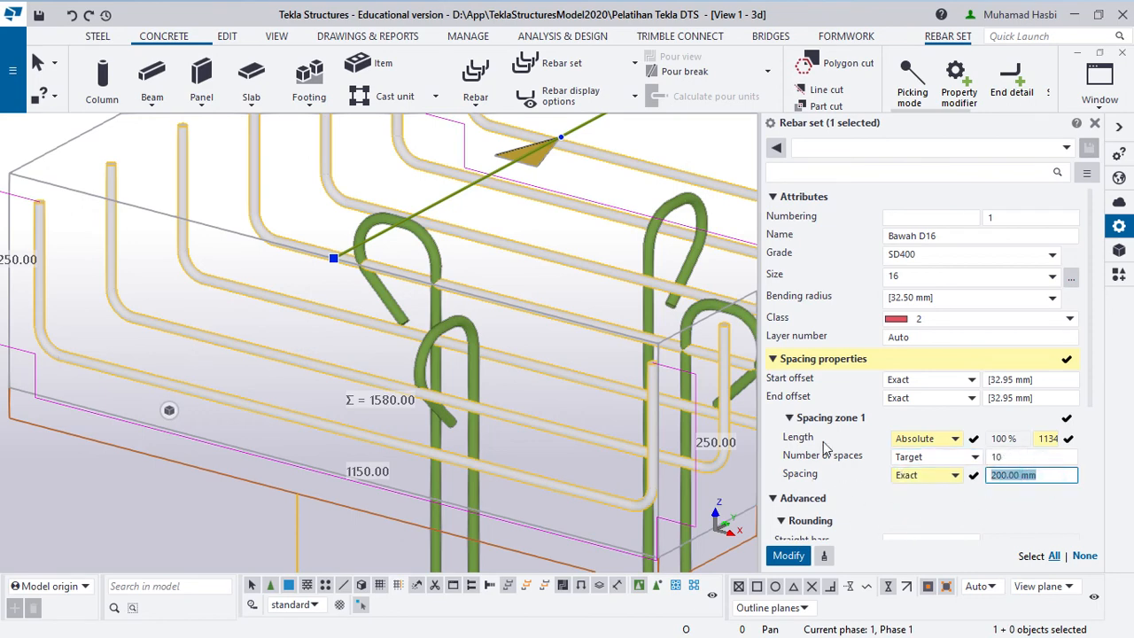
{"action": "type", "text": "150"}
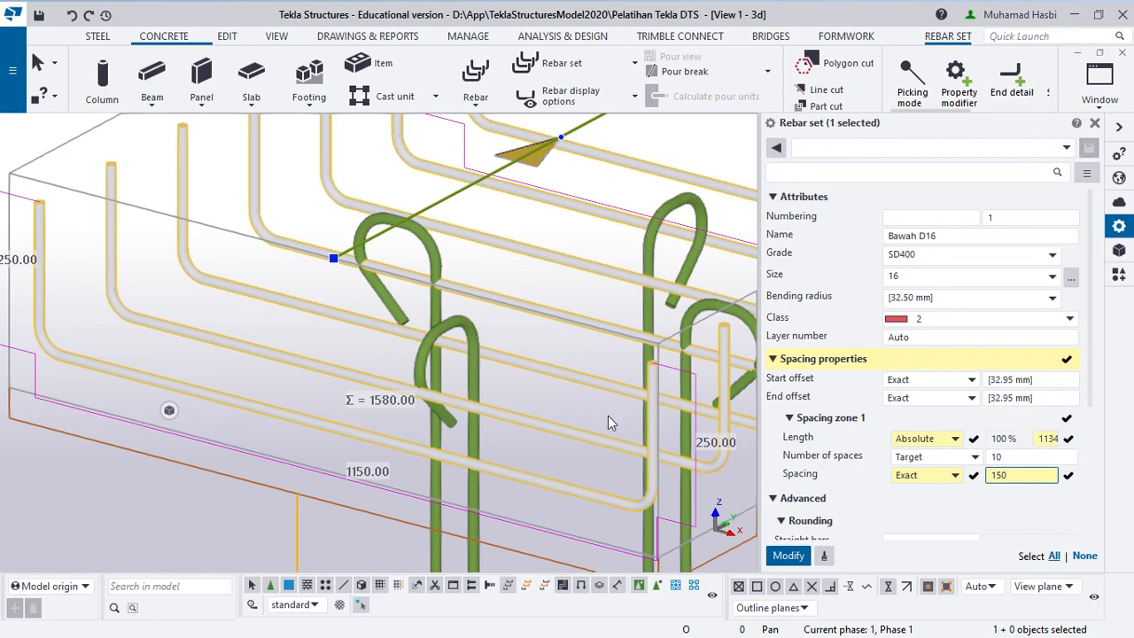
{"action": "scroll", "coordinate": [381, 243], "scroll_direction": "down", "scroll_amount": 2}
{"action": "middle_click_drag", "start_coordinate": [457, 301], "coordinate": [384, 334]}
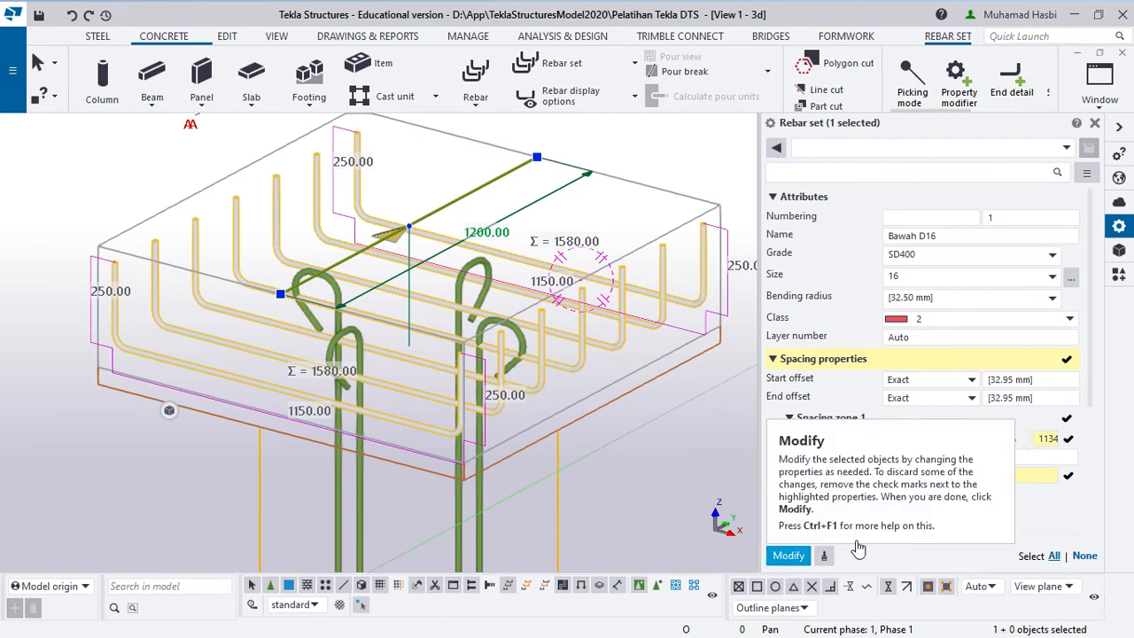
Apply the pending spacing settings to the Bawah D16 rebar set.
{"action": "left_click", "coordinate": [790, 555]}
{"action": "scroll", "coordinate": [119, 337], "scroll_direction": "up", "scroll_amount": 2}
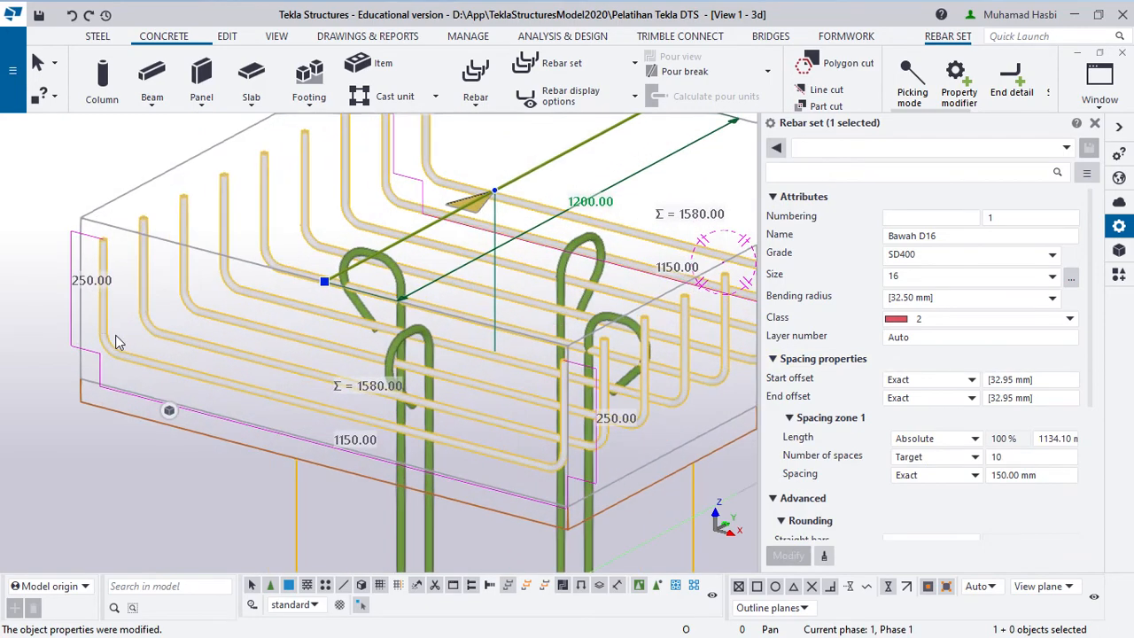
{"action": "middle_click_drag", "start_coordinate": [577, 422], "coordinate": [479, 467]}
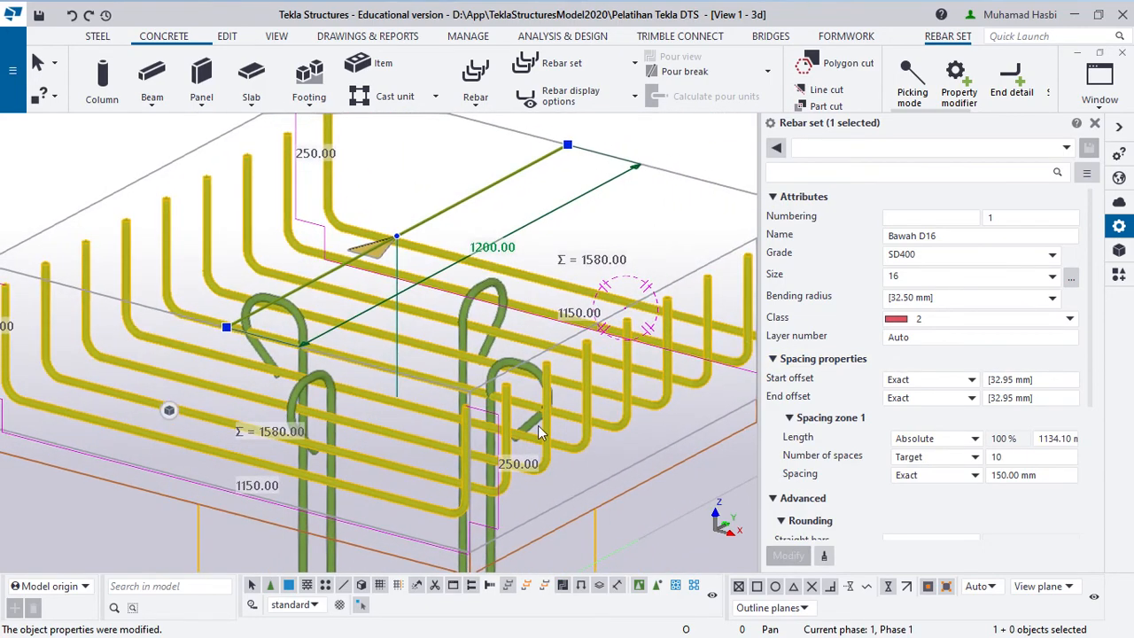
{"action": "scroll", "coordinate": [538, 425], "scroll_direction": "down", "scroll_amount": 1}
{"action": "middle_click_drag", "start_coordinate": [527, 419], "coordinate": [430, 417]}
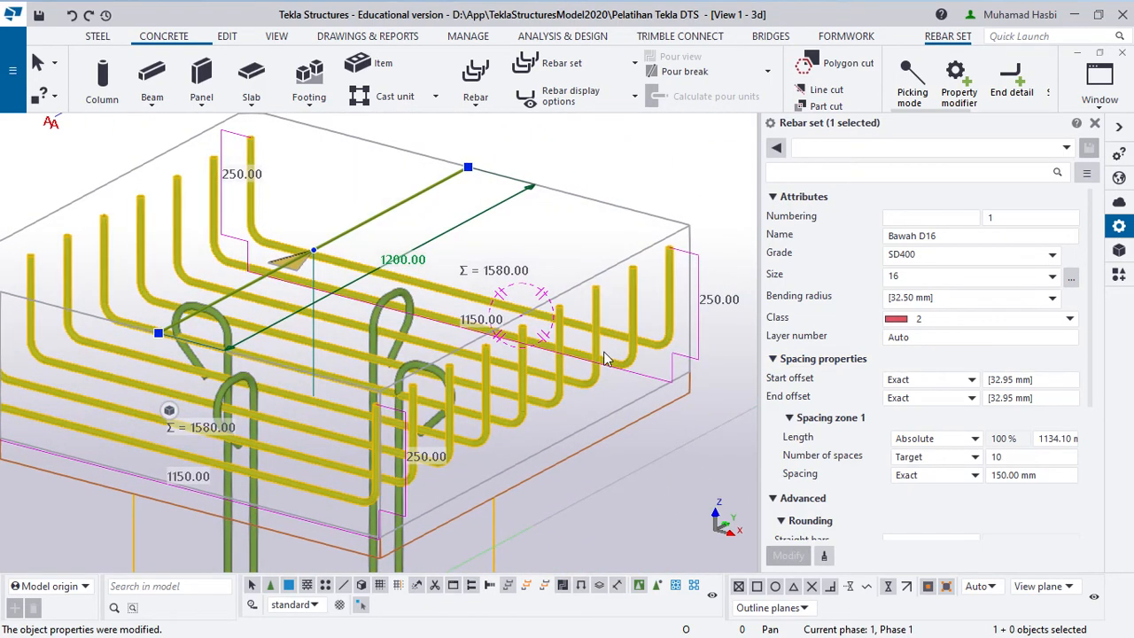
Set the rebar set's start and end offsets to 50 mm.
{"action": "triple_click", "coordinate": [1028, 381]}
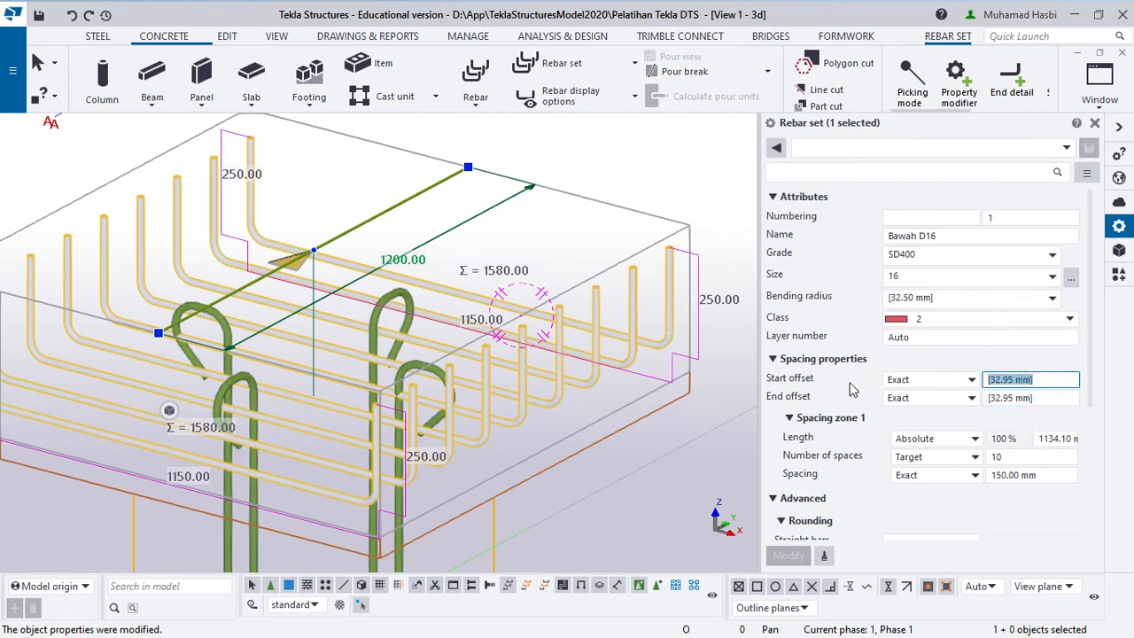
{"action": "type", "text": "50"}
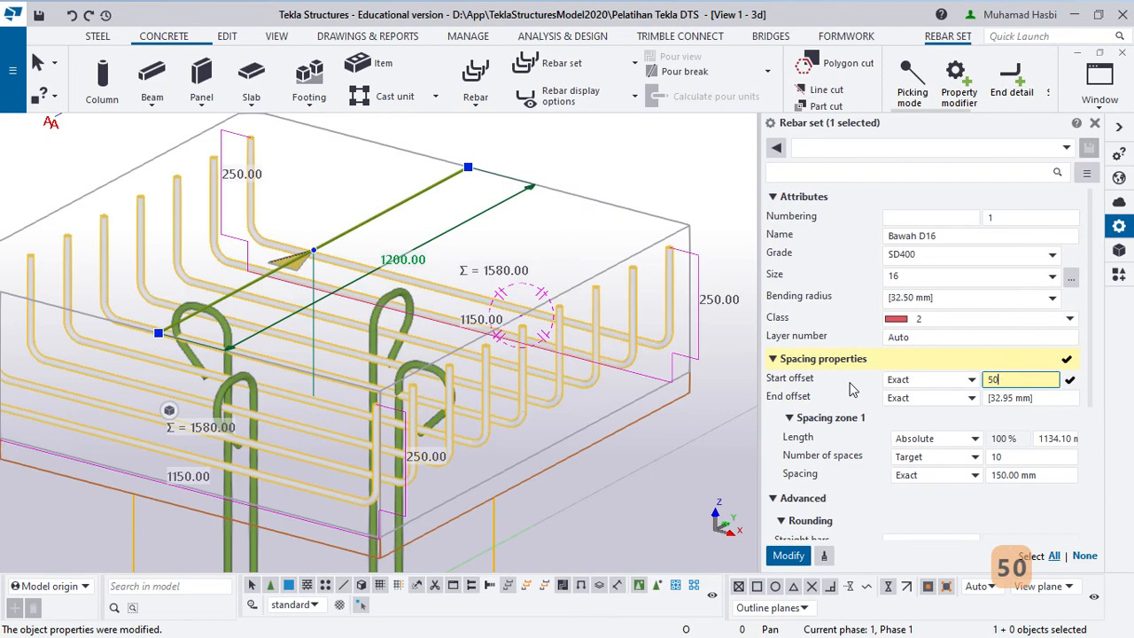
{"action": "key", "text": "Tab"}
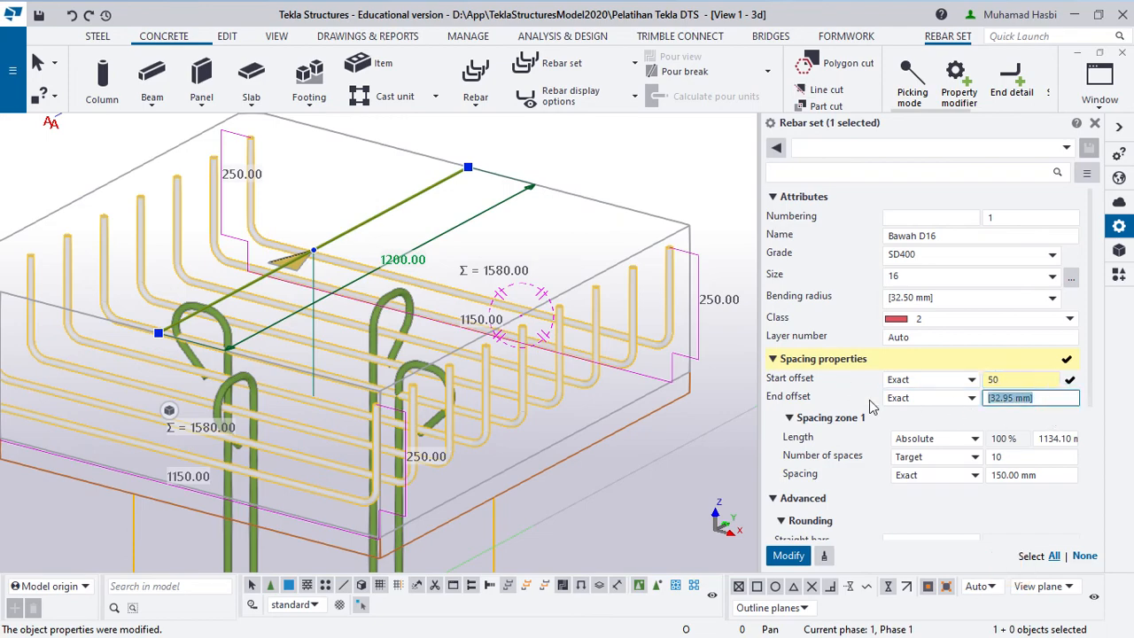
{"action": "type", "text": "50"}
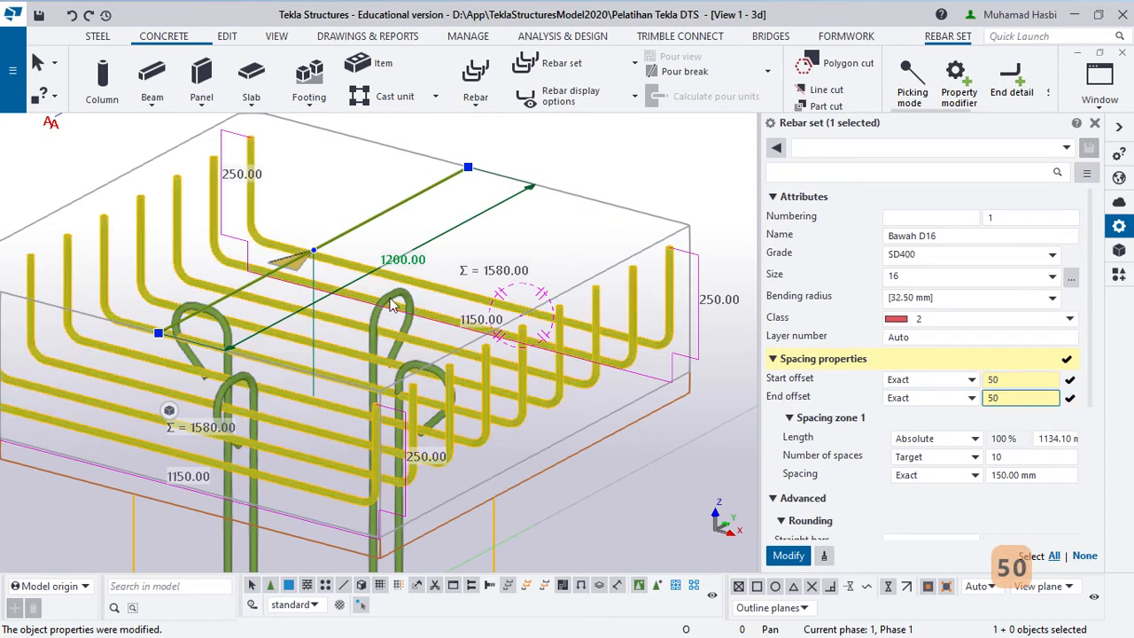
{"action": "left_click", "coordinate": [787, 556]}
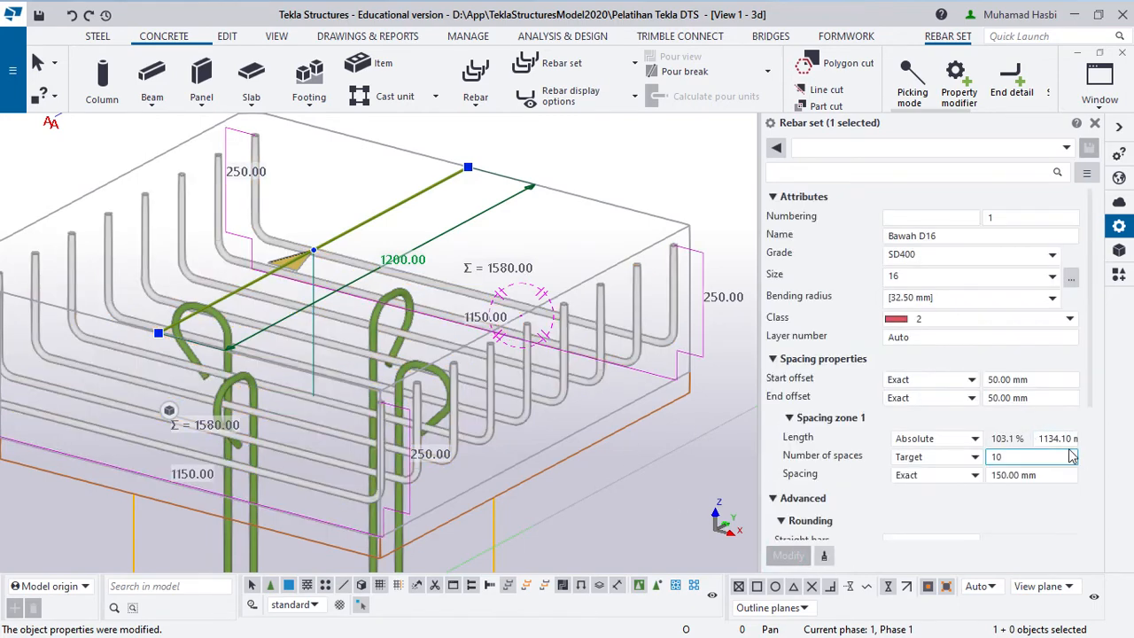
{"action": "scroll", "coordinate": [521, 395], "scroll_direction": "down", "scroll_amount": 3}
{"action": "middle_click_drag", "start_coordinate": [562, 347], "coordinate": [493, 400], "text": "ctrl"}
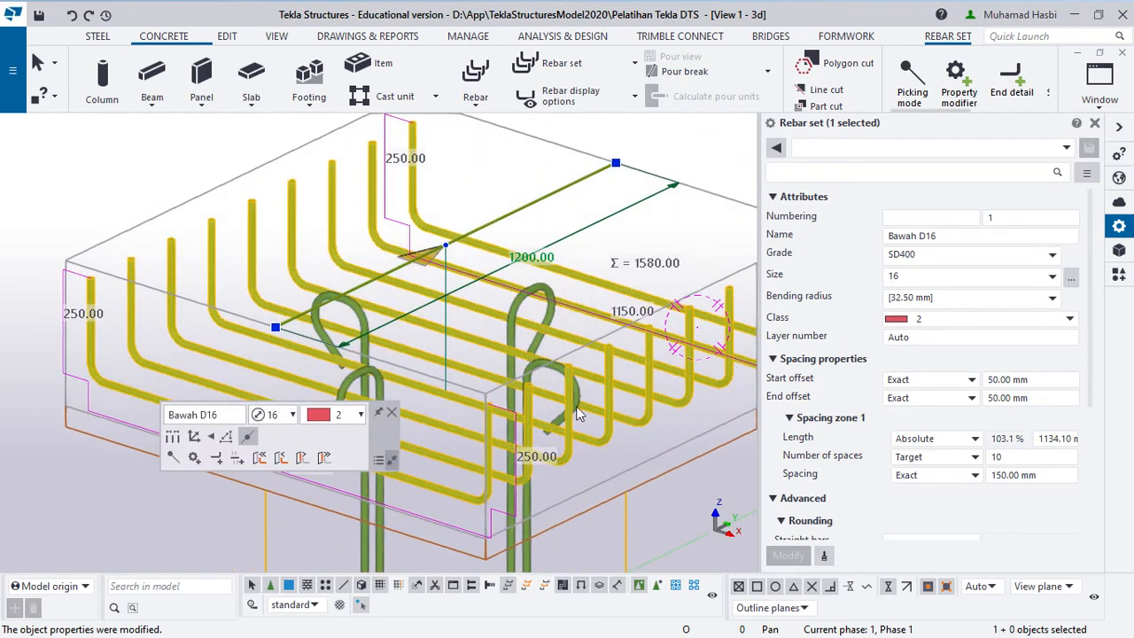
Change the spacing zone length to 1200 mm and apply it to the footing bars.
{"action": "double_click", "coordinate": [1045, 437]}
{"action": "type", "text": "12"}
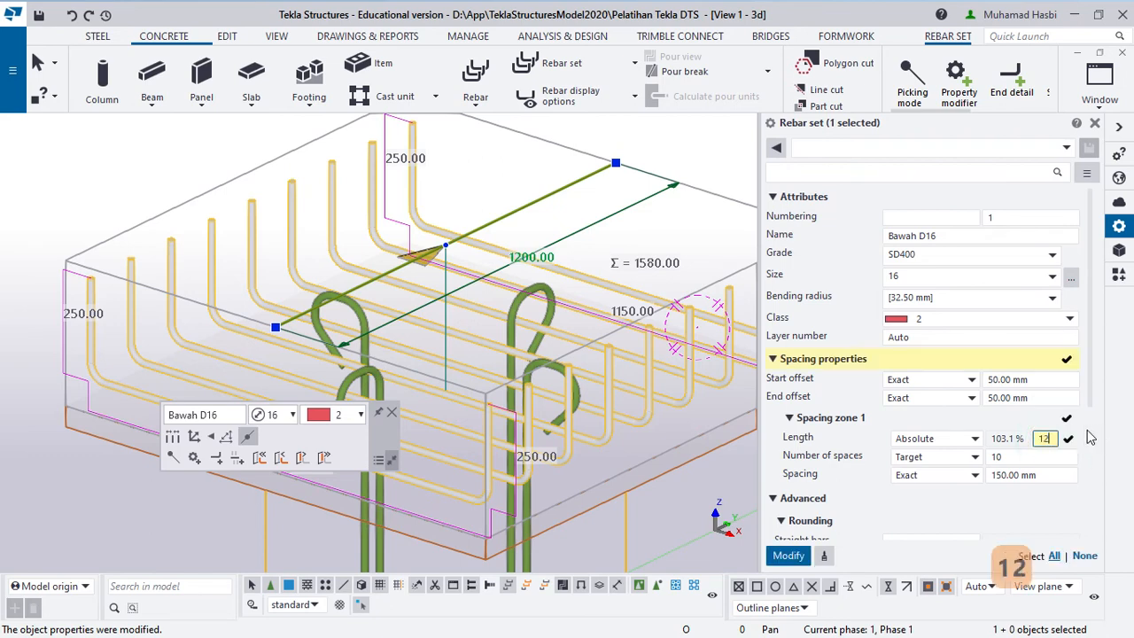
{"action": "type", "text": "00"}
{"action": "left_click", "coordinate": [788, 555]}
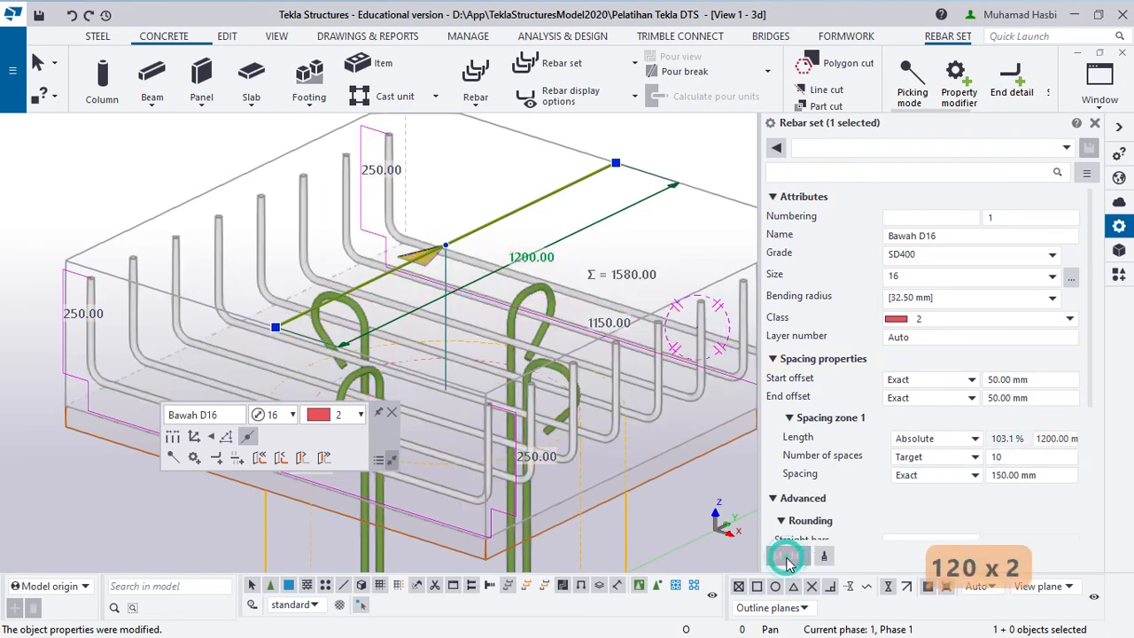
{"action": "scroll", "coordinate": [539, 399], "scroll_direction": "down", "scroll_amount": 3}
{"action": "middle_click_drag", "start_coordinate": [547, 359], "coordinate": [447, 359], "text": "ctrl"}
{"action": "scroll", "coordinate": [461, 362], "scroll_direction": "down", "scroll_amount": 3}
Clear the selection and bring the footing back into view.
{"action": "left_click", "coordinate": [693, 466]}
{"action": "scroll", "coordinate": [496, 345], "scroll_direction": "up", "scroll_amount": 4}
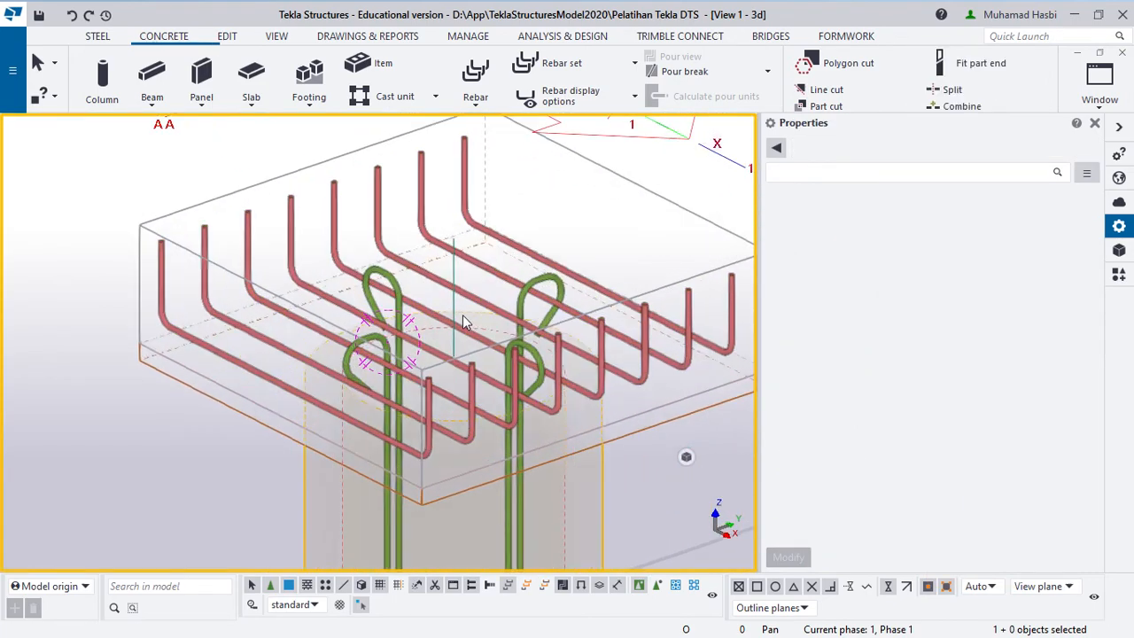
{"action": "left_click", "coordinate": [577, 275]}
{"action": "mouse_move", "coordinate": [577, 274]}
{"action": "middle_mouse_down", "text": "ctrl"}
{"action": "mouse_move", "coordinate": [492, 256]}
{"action": "mouse_move", "coordinate": [584, 270]}
{"action": "middle_mouse_up", "text": "ctrl"}
{"action": "scroll", "coordinate": [221, 317], "scroll_direction": "up", "scroll_amount": 2}
{"action": "left_click", "coordinate": [48, 304]}
{"action": "scroll", "coordinate": [49, 303], "scroll_direction": "down", "scroll_amount": 3}
{"action": "middle_click_drag", "start_coordinate": [67, 298], "coordinate": [100, 317]}
Start Create crossing rebars and save the current settings as preset 'D16 bawah'.
{"action": "left_click", "coordinate": [569, 66]}
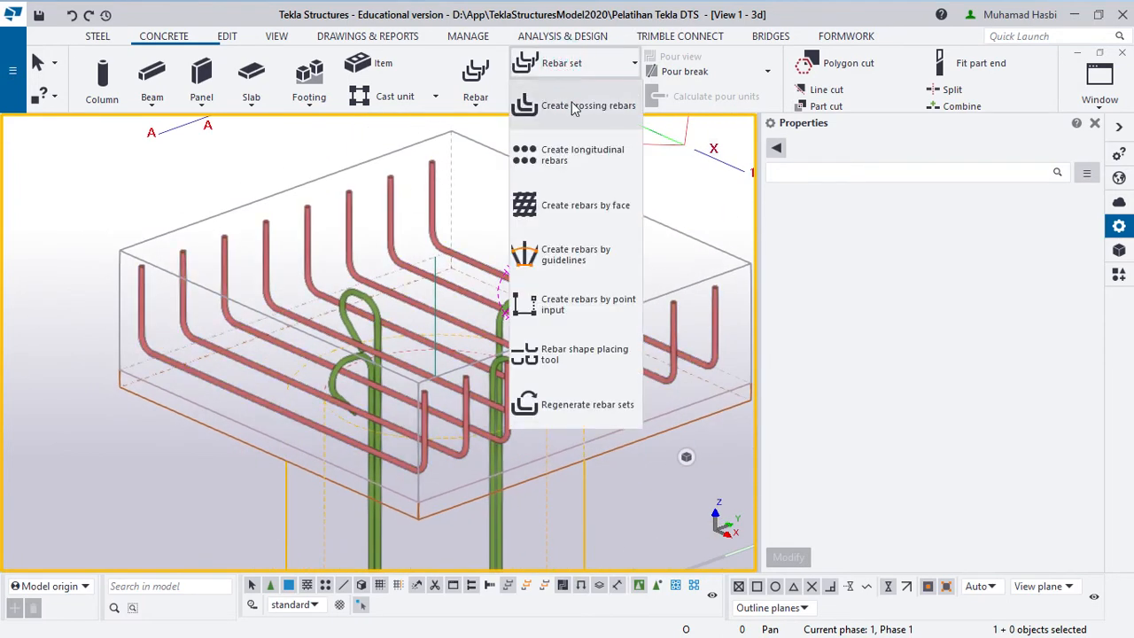
{"action": "left_click", "coordinate": [574, 106]}
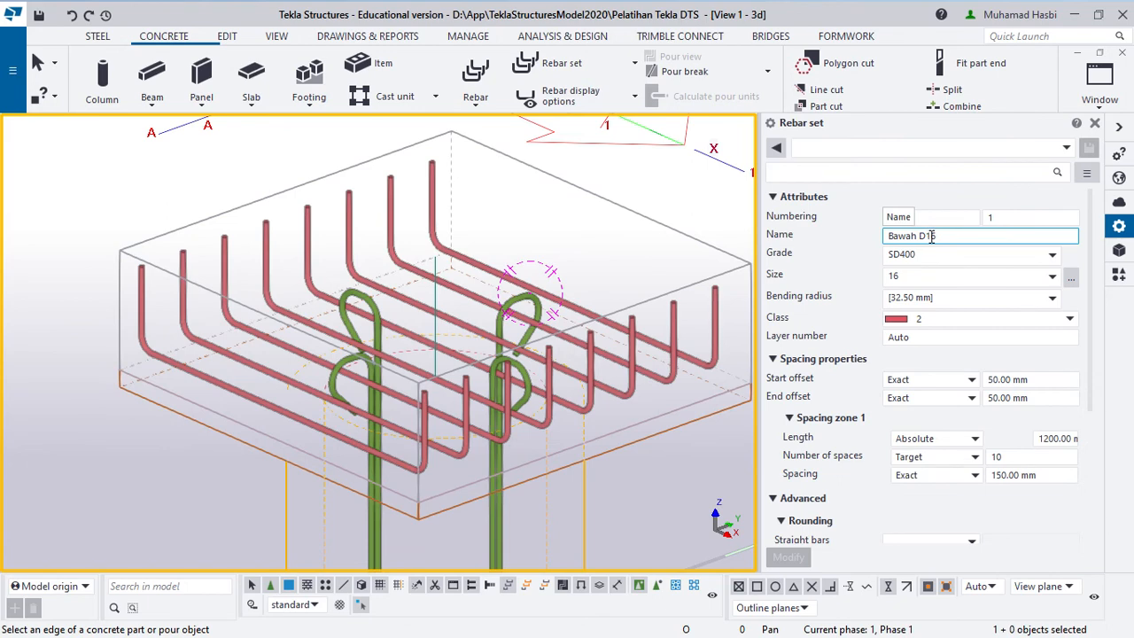
{"action": "key", "text": "Escape"}
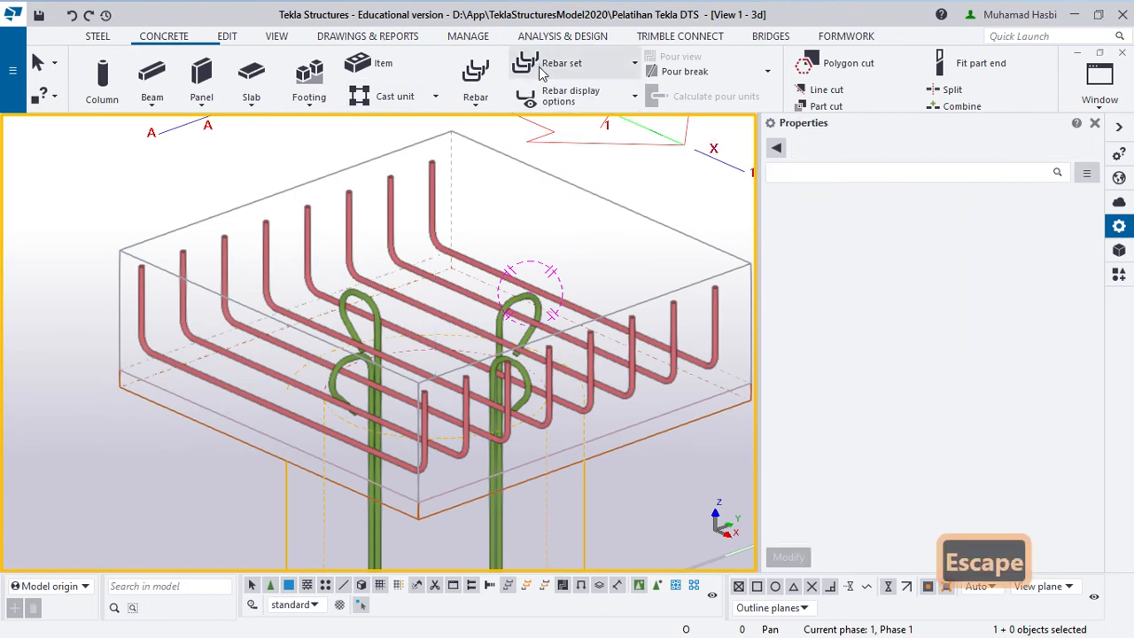
{"action": "left_click", "coordinate": [570, 66]}
{"action": "left_click", "coordinate": [576, 106]}
{"action": "left_click", "coordinate": [922, 147]}
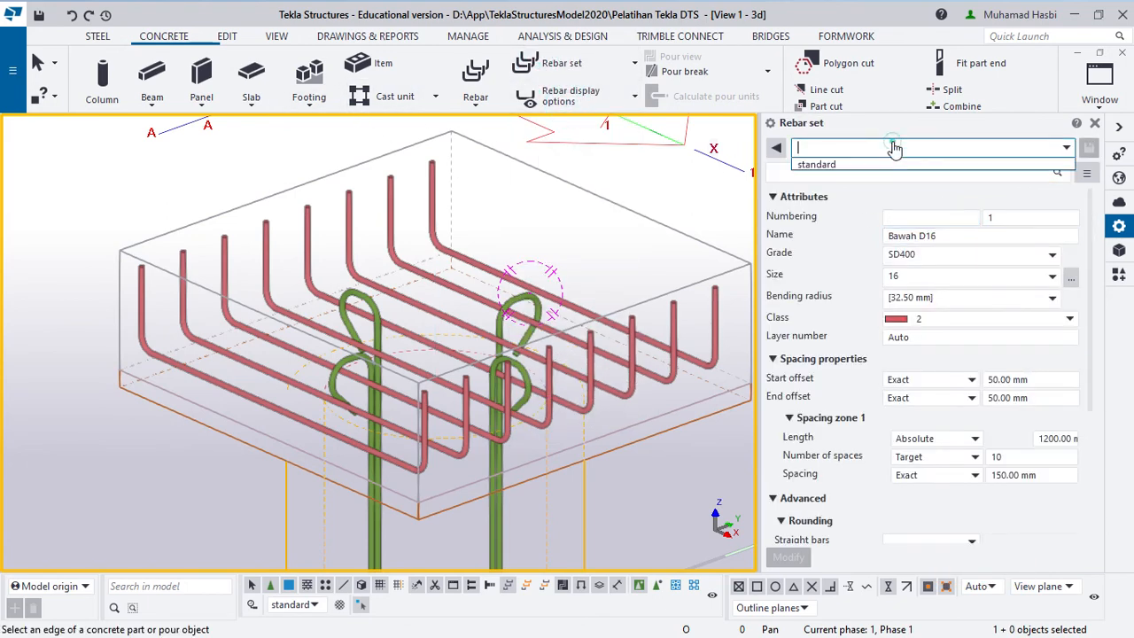
{"action": "type", "text": "D16 bna"}
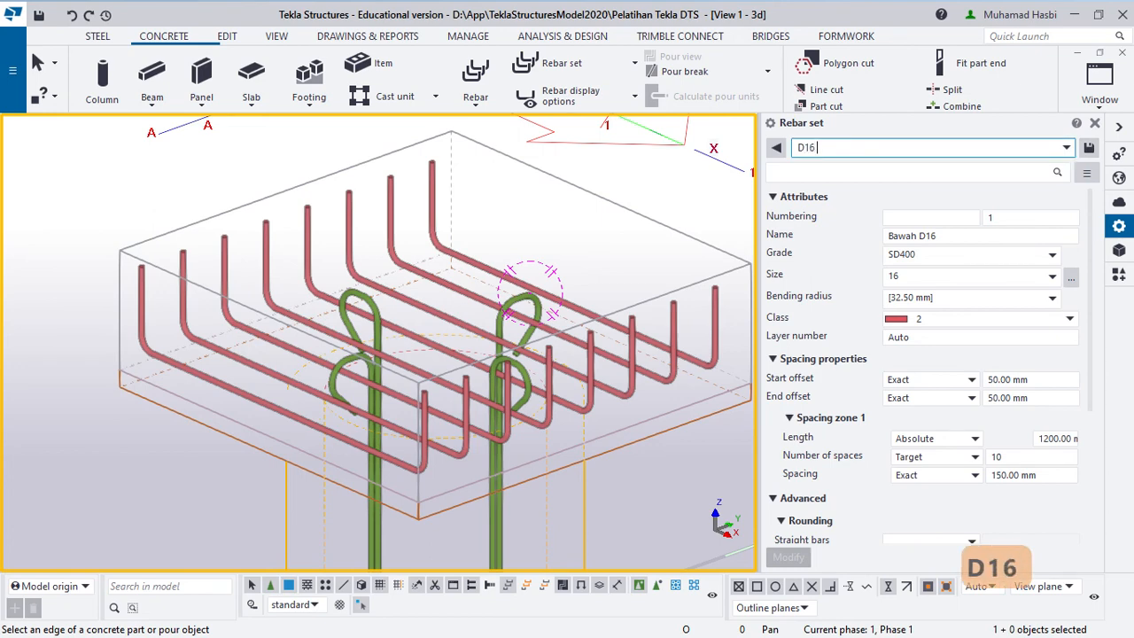
{"action": "key", "text": "BackSpace"}
{"action": "key", "text": "BackSpace"}
{"action": "type", "text": "awah"}
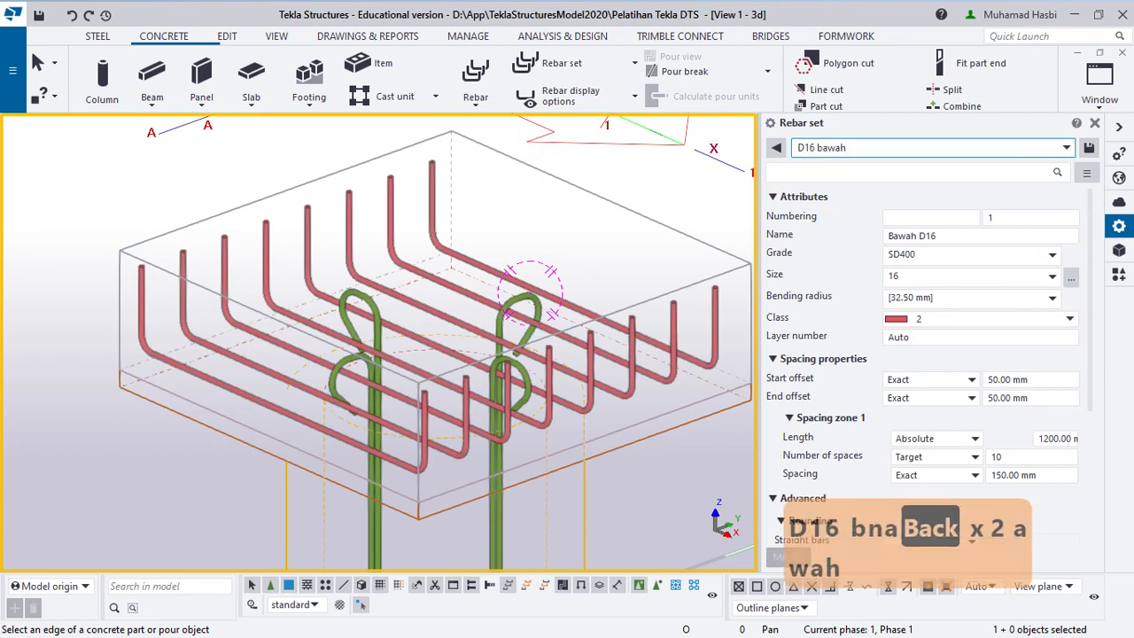
{"action": "left_click", "coordinate": [1089, 148]}
Rename the rebar set to Bawah D13 with bar size 13.
{"action": "double_click", "coordinate": [941, 241]}
{"action": "type", "text": "D13"}
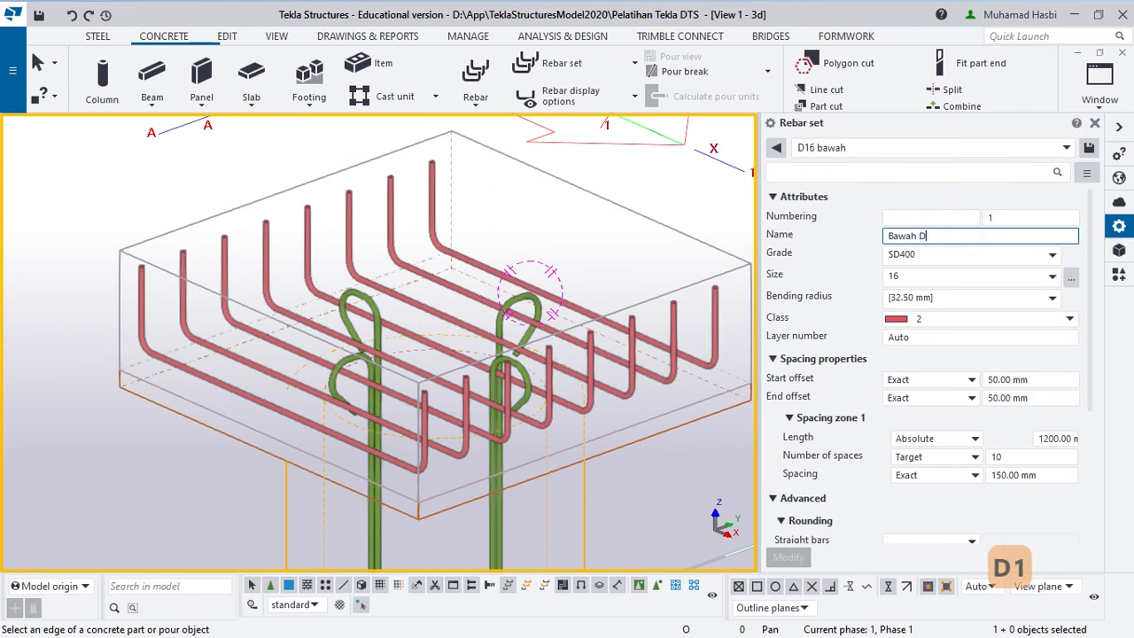
{"action": "left_click", "coordinate": [1047, 276]}
{"action": "left_click", "coordinate": [921, 311]}
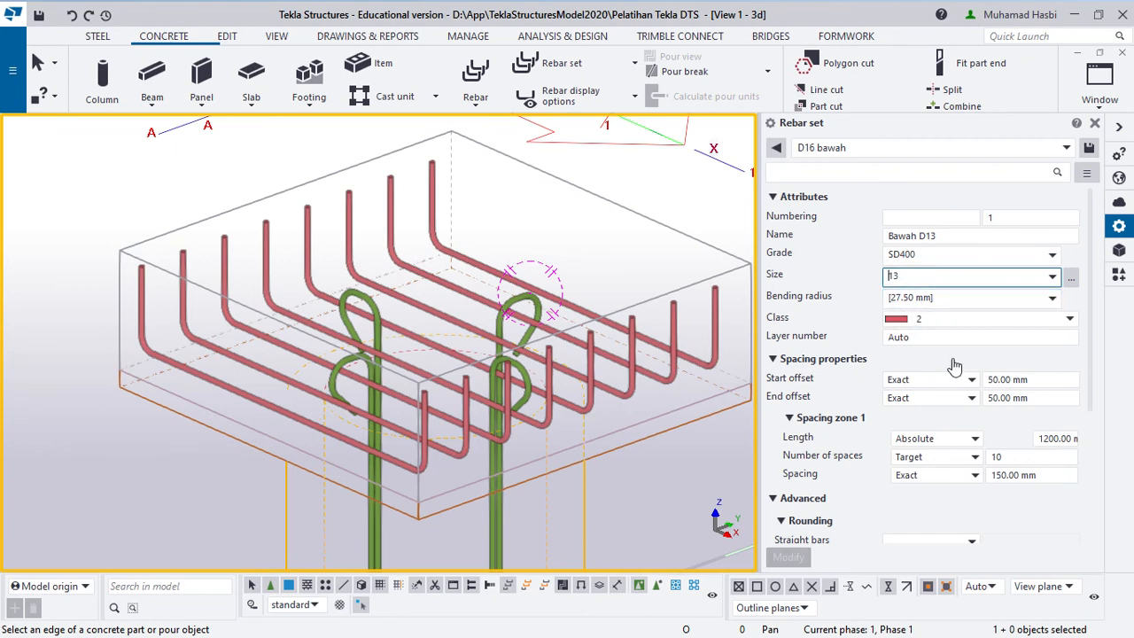
Pick the footing edge and place the first shape point at the bar bottom.
{"action": "scroll", "coordinate": [1025, 472], "scroll_direction": "down", "scroll_amount": 2}
{"action": "scroll", "coordinate": [1019, 431], "scroll_direction": "up", "scroll_amount": 2}
{"action": "left_click", "coordinate": [268, 227]}
{"action": "scroll", "coordinate": [275, 232], "scroll_direction": "up", "scroll_amount": 2}
{"action": "scroll", "coordinate": [275, 235], "scroll_direction": "up", "scroll_amount": 2}
{"action": "mouse_move", "coordinate": [337, 348]}
{"action": "middle_mouse_down", "text": "ctrl"}
{"action": "mouse_move", "coordinate": [431, 337]}
{"action": "mouse_move", "coordinate": [286, 324]}
{"action": "mouse_move", "coordinate": [284, 304]}
{"action": "middle_mouse_up", "text": "ctrl"}
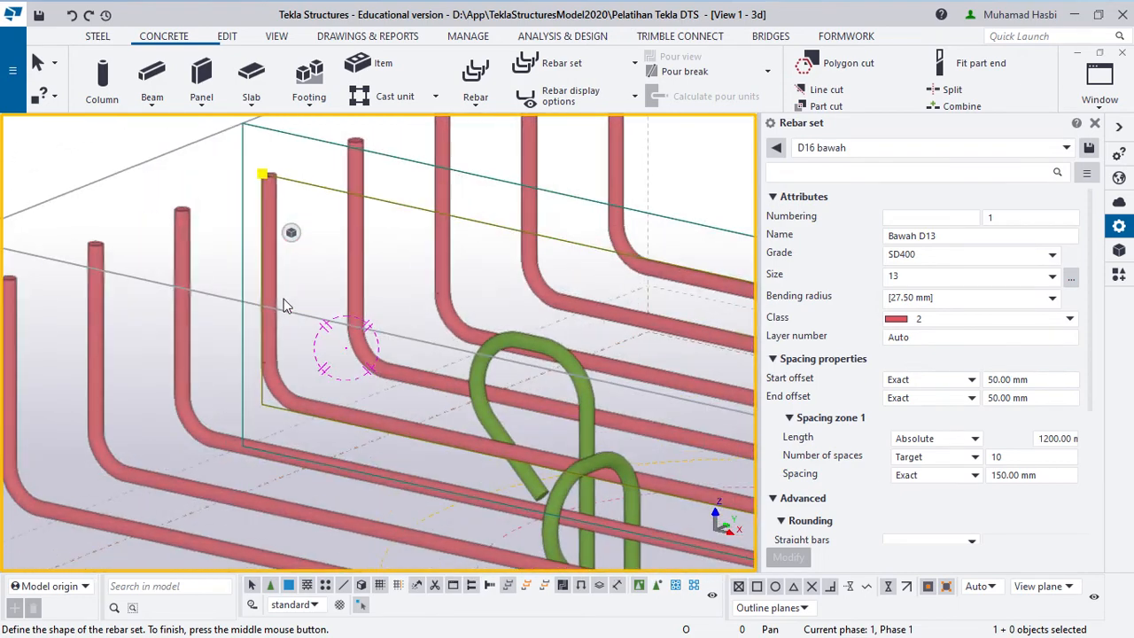
{"action": "left_click", "coordinate": [261, 399]}
Place the opposite shape point and finish the Bawah D13 U-shaped rebar set.
{"action": "middle_click_drag", "start_coordinate": [330, 205], "coordinate": [379, 290], "text": "ctrl"}
{"action": "scroll", "coordinate": [678, 337], "scroll_direction": "up", "scroll_amount": 3}
{"action": "scroll", "coordinate": [675, 337], "scroll_direction": "down", "scroll_amount": 2}
{"action": "scroll", "coordinate": [689, 416], "scroll_direction": "up", "scroll_amount": 2}
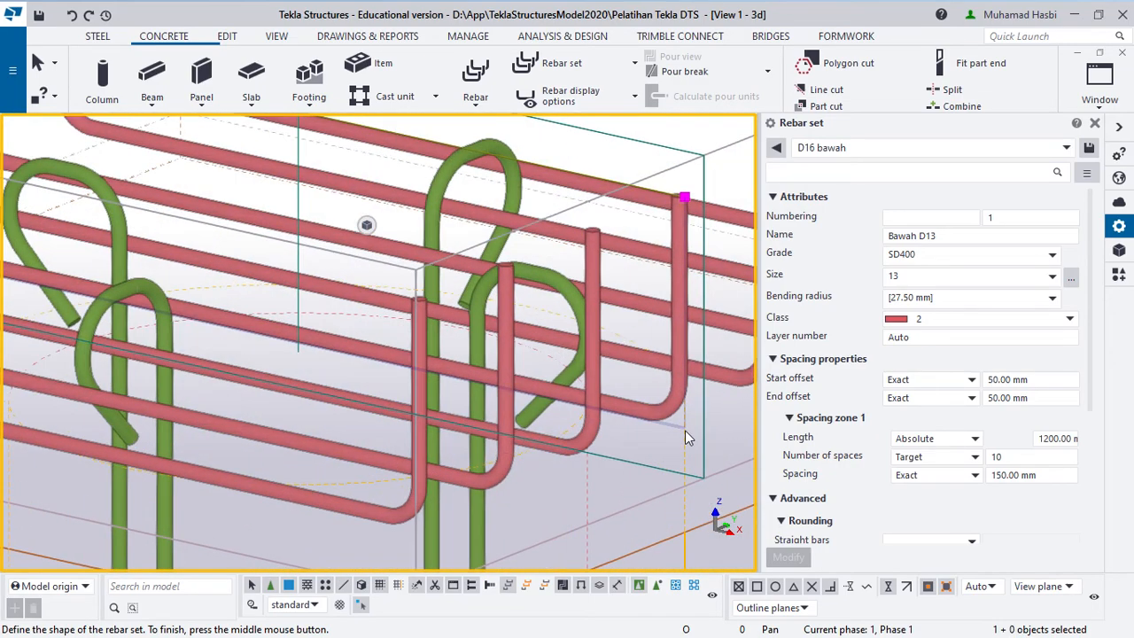
{"action": "left_click", "coordinate": [683, 426]}
{"action": "scroll", "coordinate": [683, 424], "scroll_direction": "down", "scroll_amount": 2}
{"action": "middle_click_drag", "start_coordinate": [333, 341], "coordinate": [359, 381]}
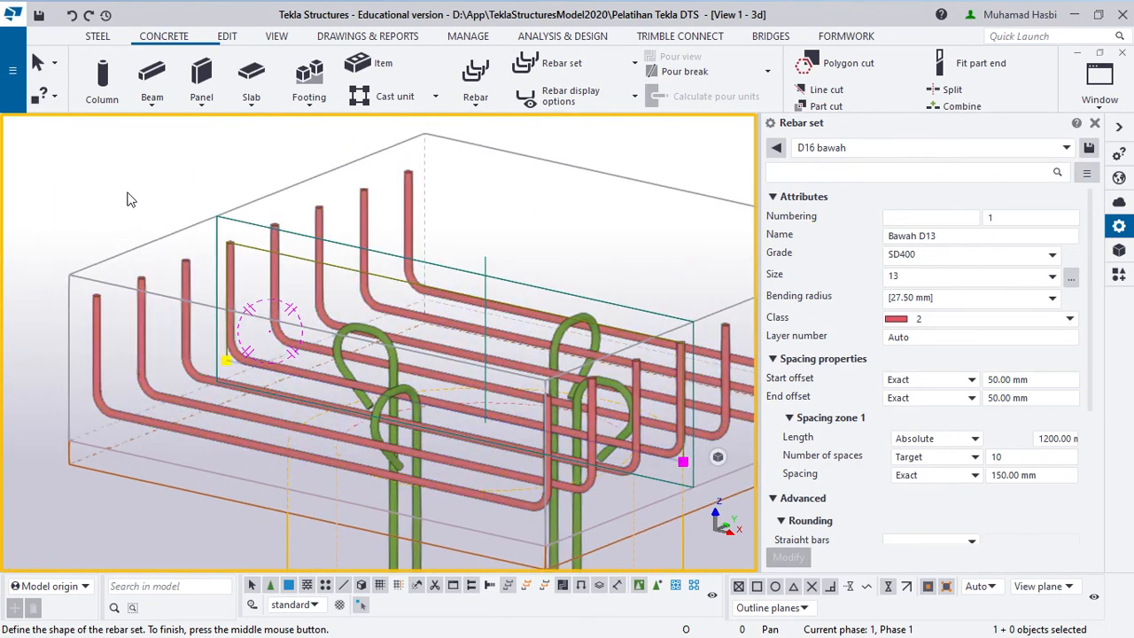
{"action": "middle_click", "coordinate": [186, 199]}
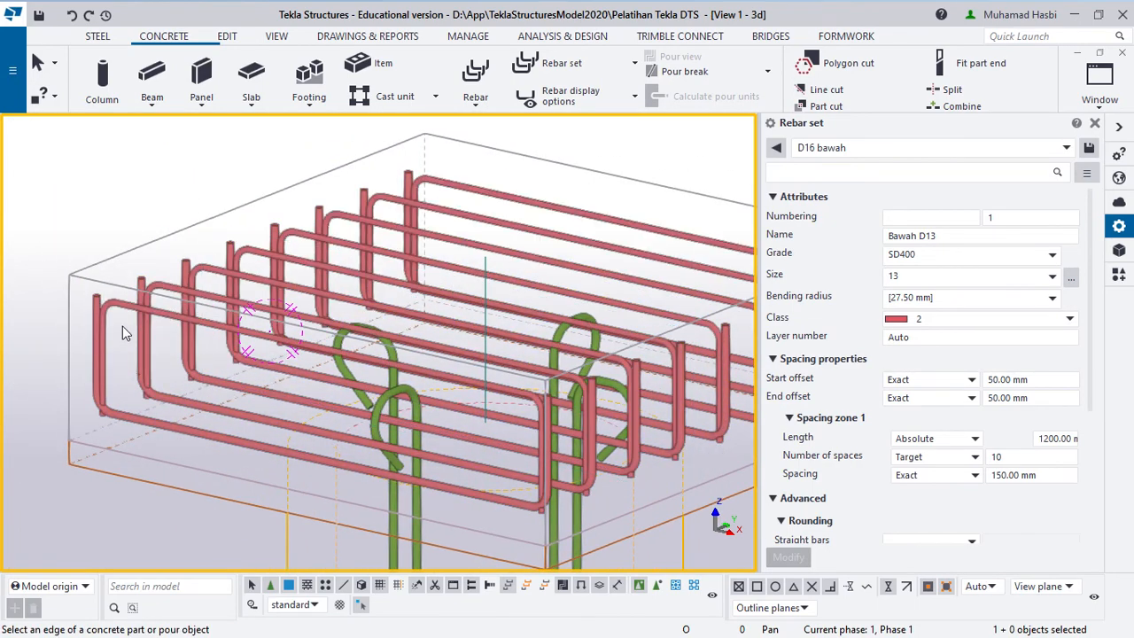
{"action": "key", "text": "Escape"}
Set the new Bawah D13 rebar set to class 3 (green).
{"action": "left_click", "coordinate": [124, 299]}
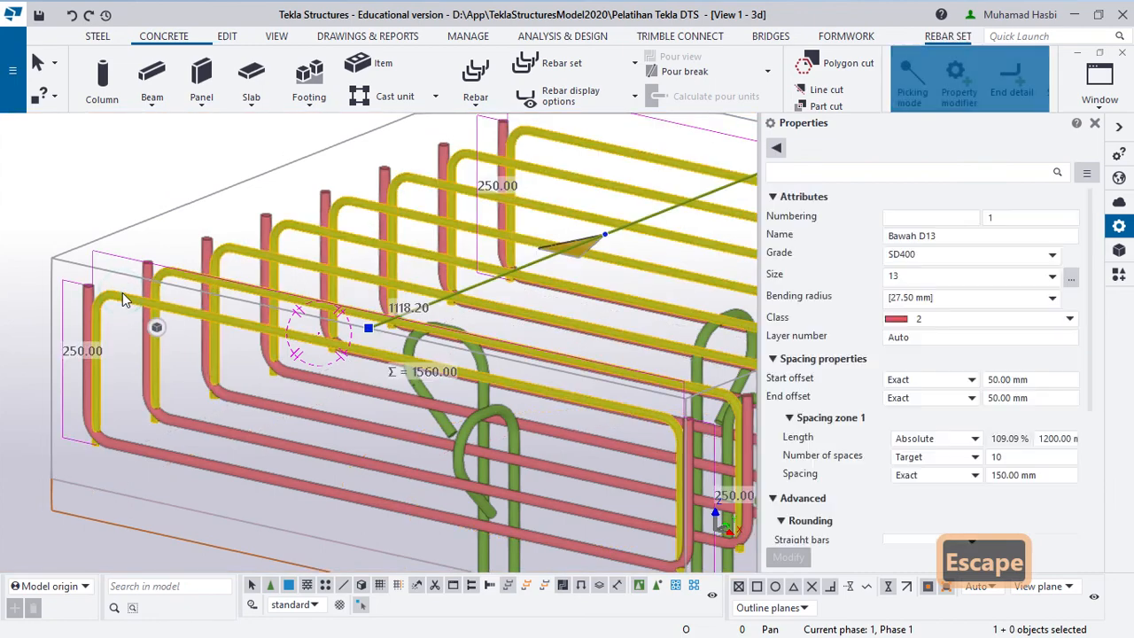
{"action": "left_click", "coordinate": [1019, 317]}
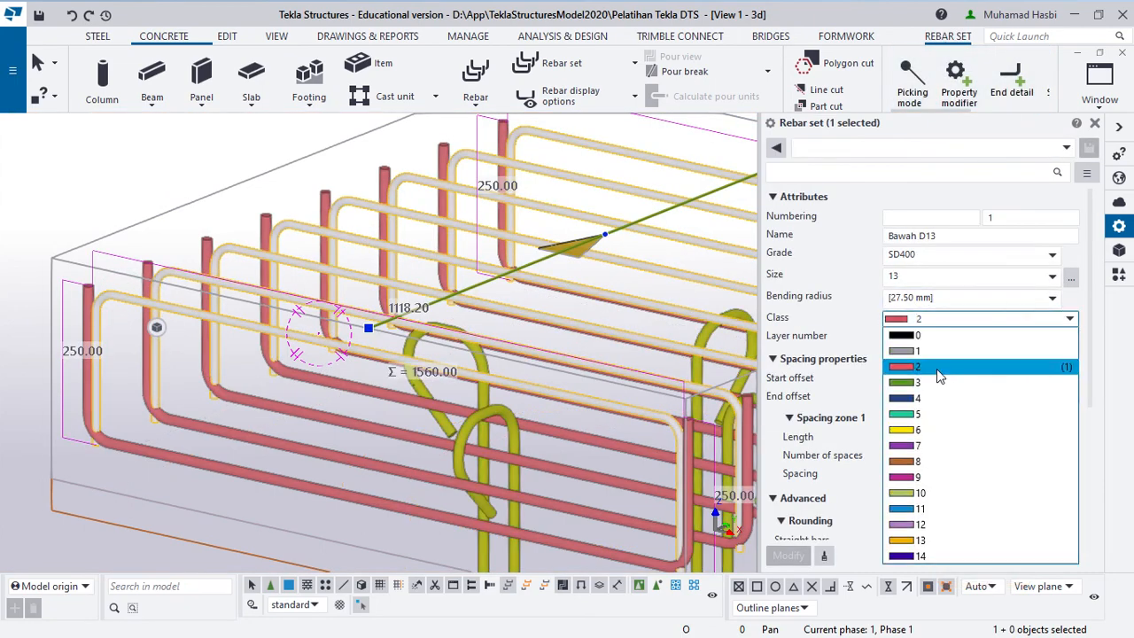
{"action": "left_click", "coordinate": [931, 382]}
{"action": "left_click", "coordinate": [789, 555]}
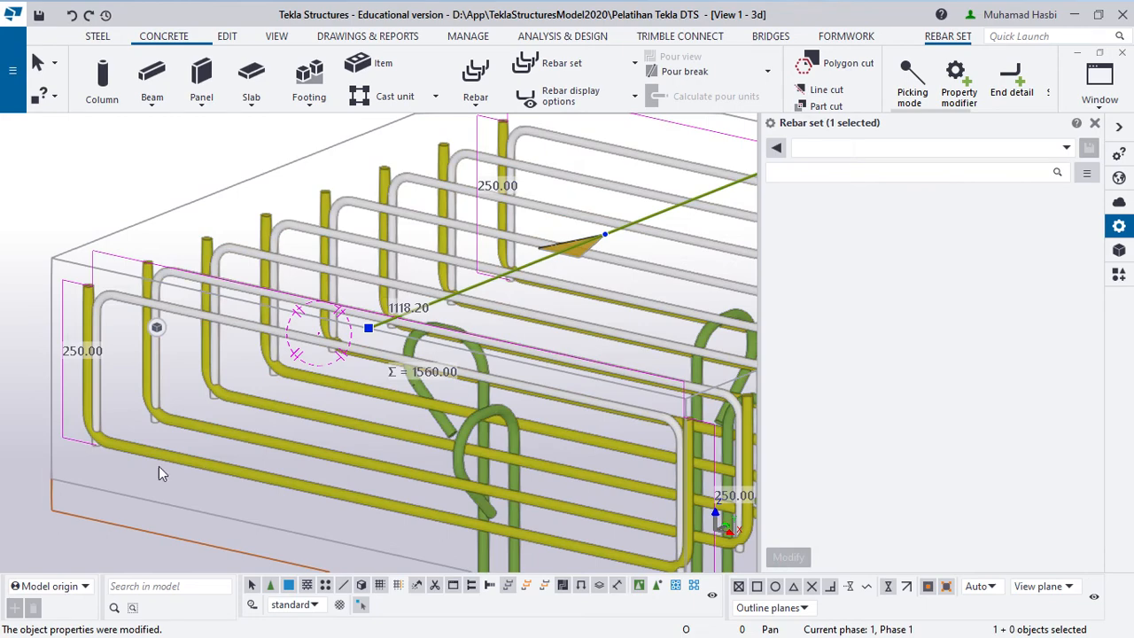
Give the green rebar set a 70 mm start offset.
{"action": "left_click", "coordinate": [106, 190]}
{"action": "middle_click_drag", "start_coordinate": [102, 387], "coordinate": [102, 317]}
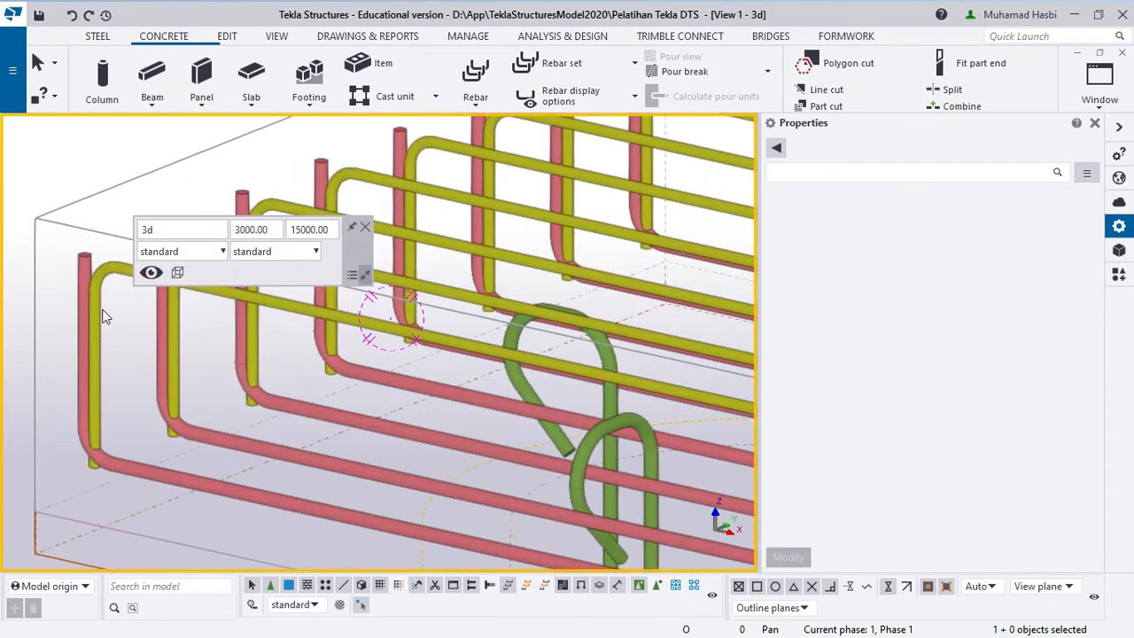
{"action": "scroll", "coordinate": [105, 323], "scroll_direction": "up", "scroll_amount": 8}
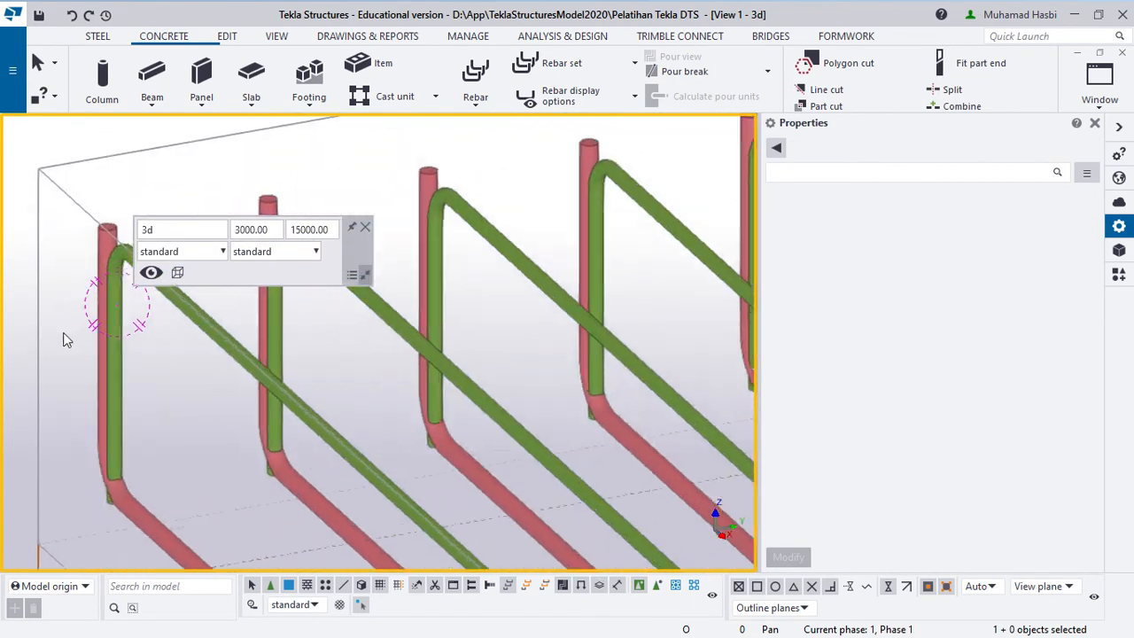
{"action": "left_click", "coordinate": [109, 333]}
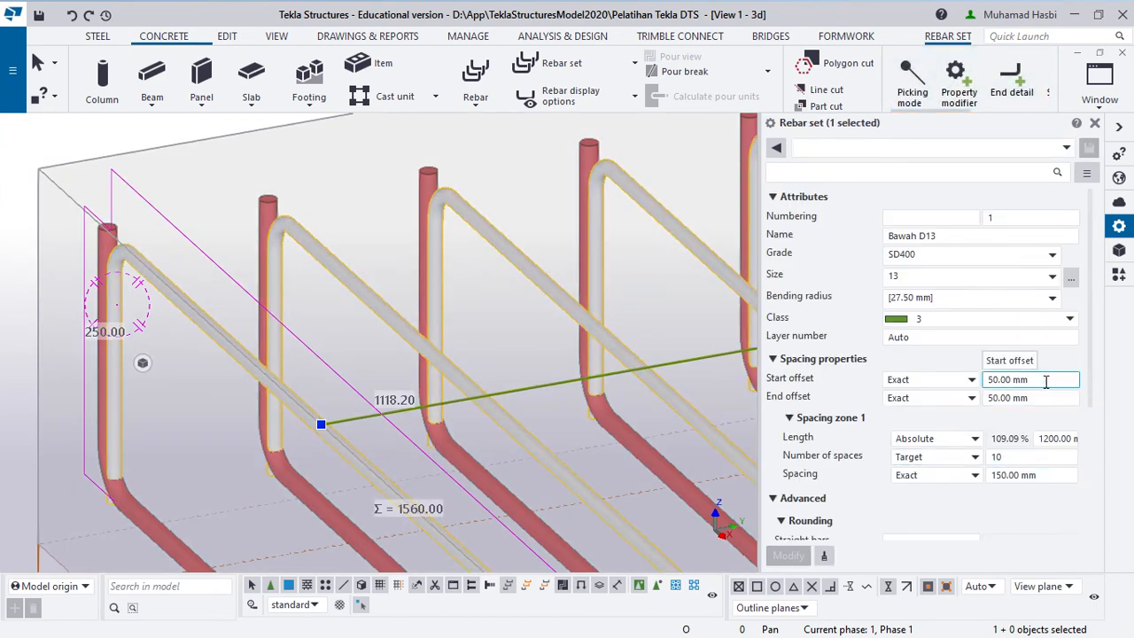
{"action": "type", "text": "70"}
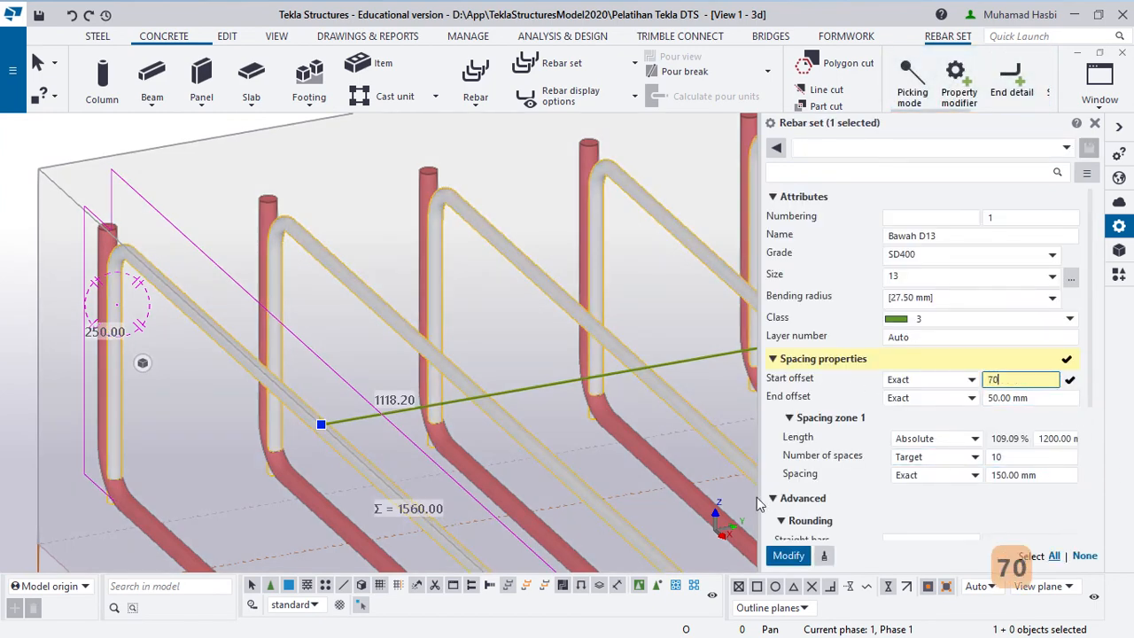
{"action": "left_click", "coordinate": [787, 556]}
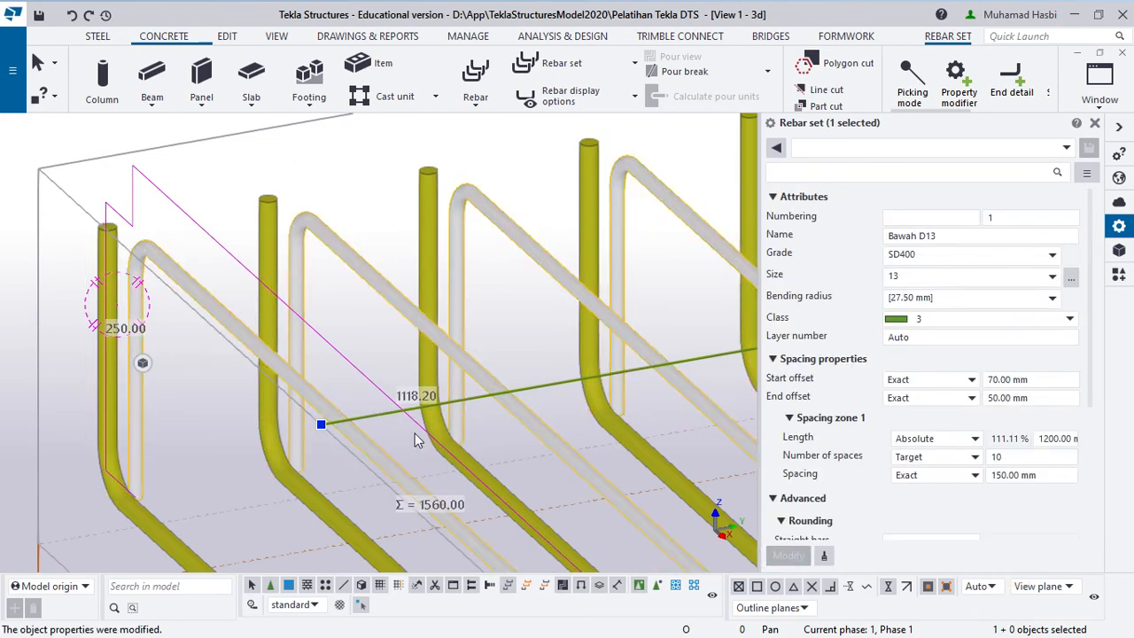
Compare against the Bawah D16 set and bring the whole footing back into view.
{"action": "scroll", "coordinate": [247, 304], "scroll_direction": "down", "scroll_amount": 2}
{"action": "scroll", "coordinate": [244, 298], "scroll_direction": "down", "scroll_amount": 5}
{"action": "left_click", "coordinate": [152, 180]}
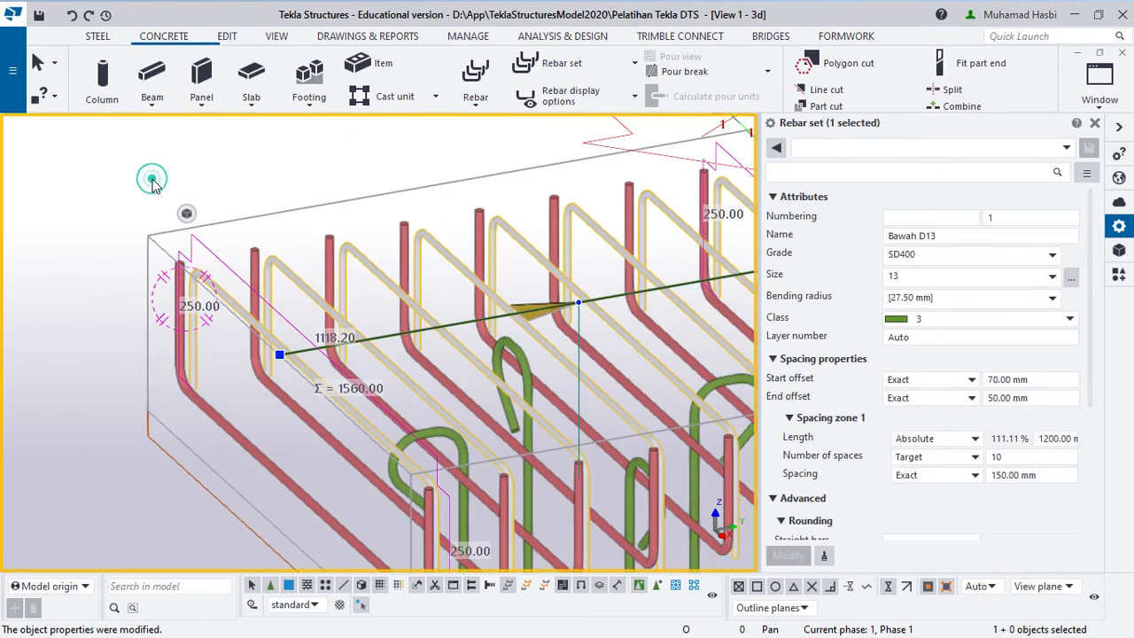
{"action": "scroll", "coordinate": [158, 346], "scroll_direction": "up", "scroll_amount": 4}
{"action": "left_click", "coordinate": [191, 353]}
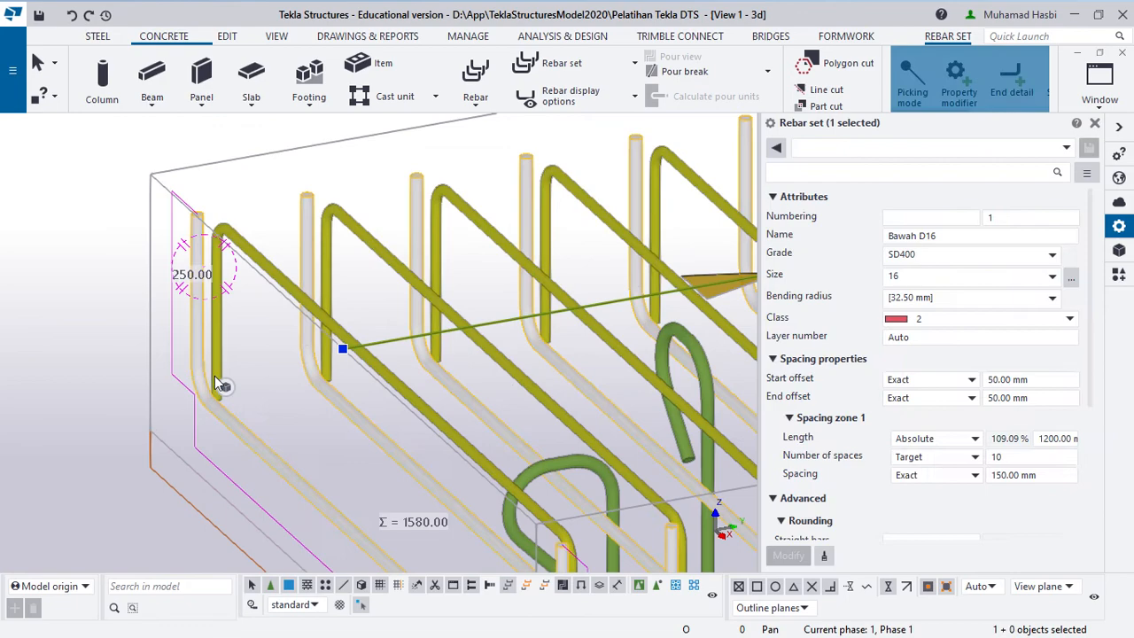
{"action": "left_click", "coordinate": [101, 269]}
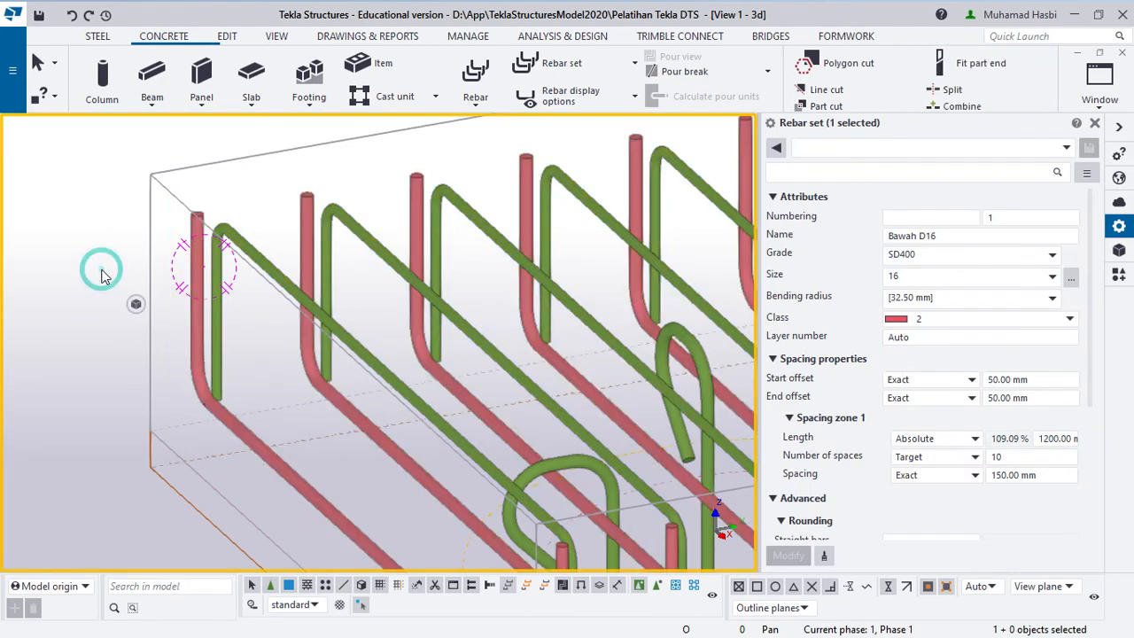
{"action": "scroll", "coordinate": [102, 280], "scroll_direction": "down", "scroll_amount": 4}
{"action": "scroll", "coordinate": [365, 307], "scroll_direction": "up", "scroll_amount": 2}
{"action": "scroll", "coordinate": [379, 308], "scroll_direction": "up", "scroll_amount": 1}
{"action": "middle_click_drag", "start_coordinate": [277, 514], "coordinate": [379, 310]}
{"action": "scroll", "coordinate": [379, 310], "scroll_direction": "down", "scroll_amount": 4}
{"action": "middle_click_drag", "start_coordinate": [294, 284], "coordinate": [256, 352]}
{"action": "middle_click_drag", "start_coordinate": [520, 240], "coordinate": [451, 312]}
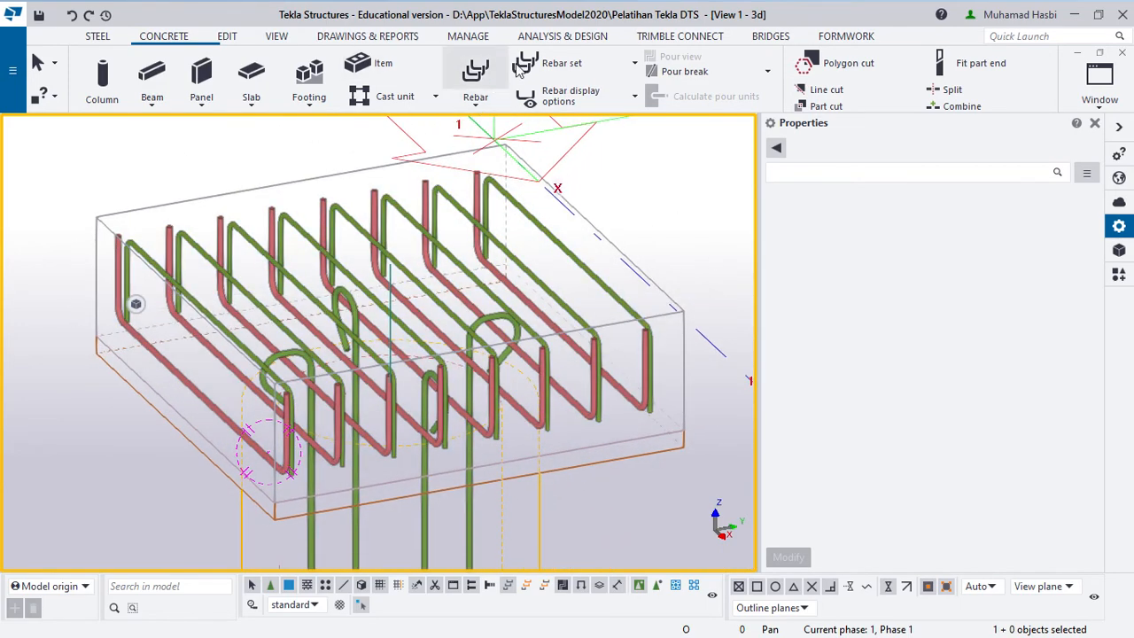
Start the Create crossing rebars command again.
{"action": "left_click", "coordinate": [634, 63]}
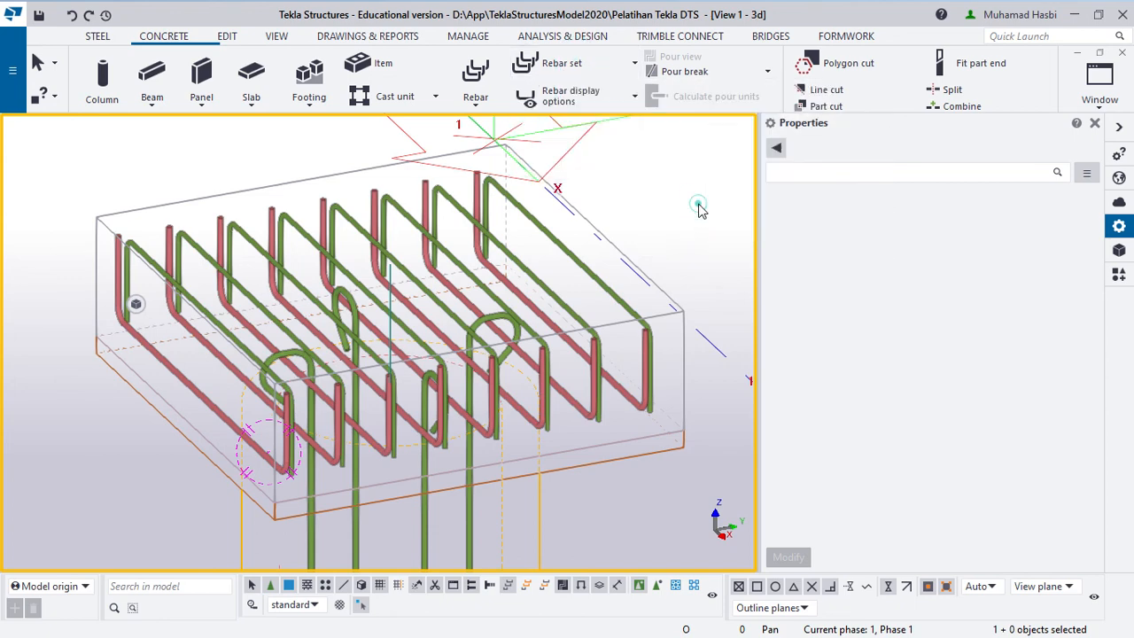
{"action": "left_click", "coordinate": [634, 63]}
{"action": "left_click", "coordinate": [599, 99]}
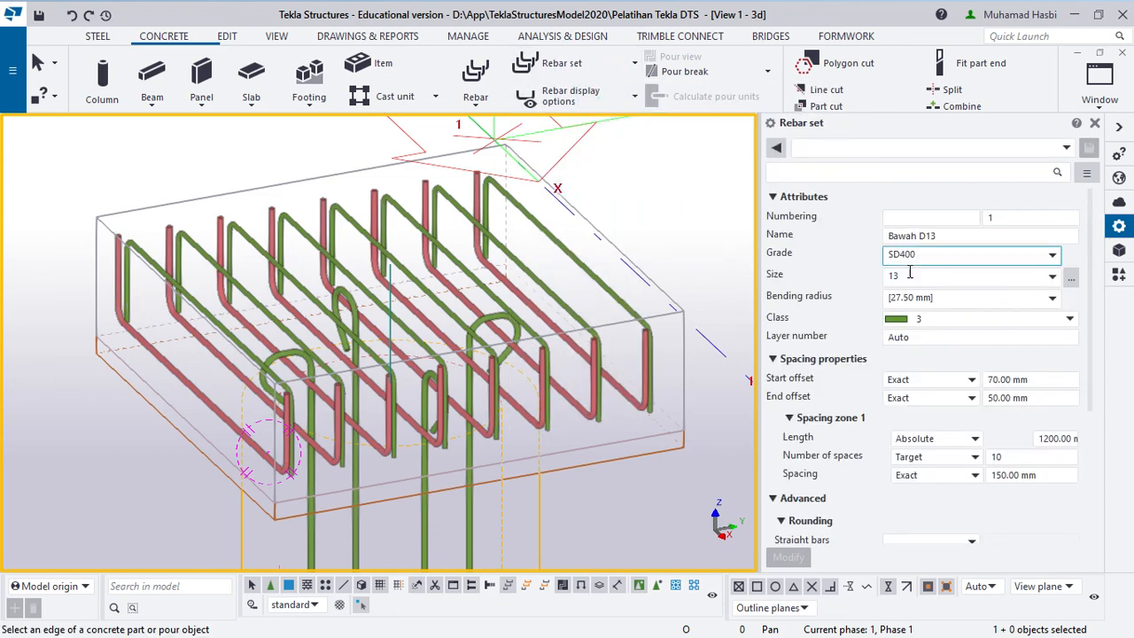
Load the D16 bawah preset: Bawah D16, size 16, class 2, 50 mm offsets.
{"action": "left_click", "coordinate": [940, 148]}
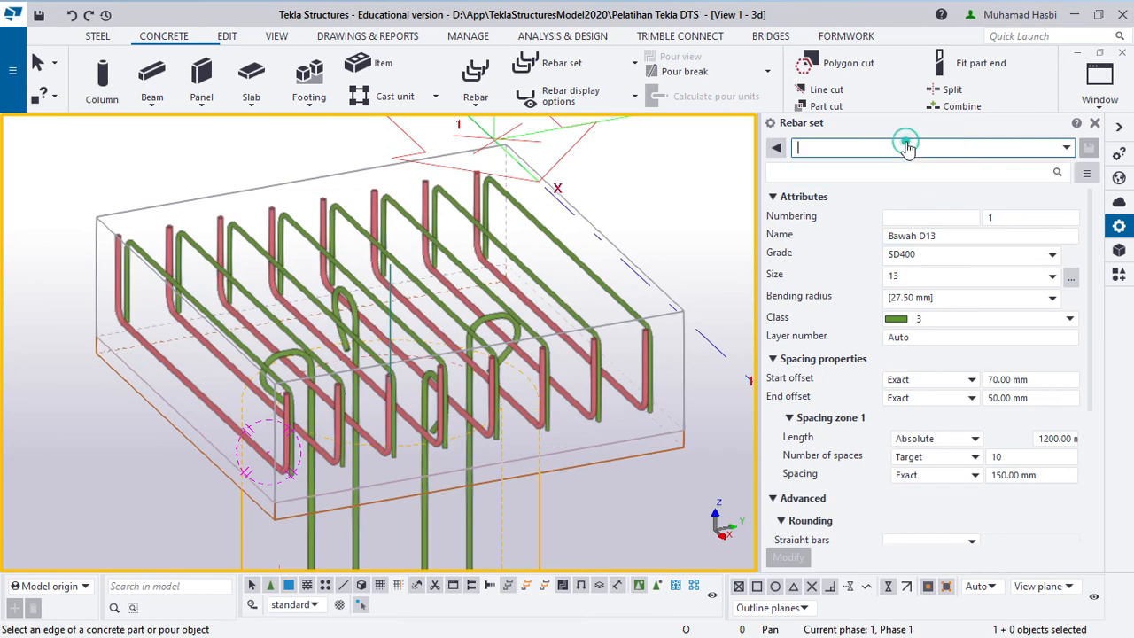
{"action": "type", "text": "D13 atas"}
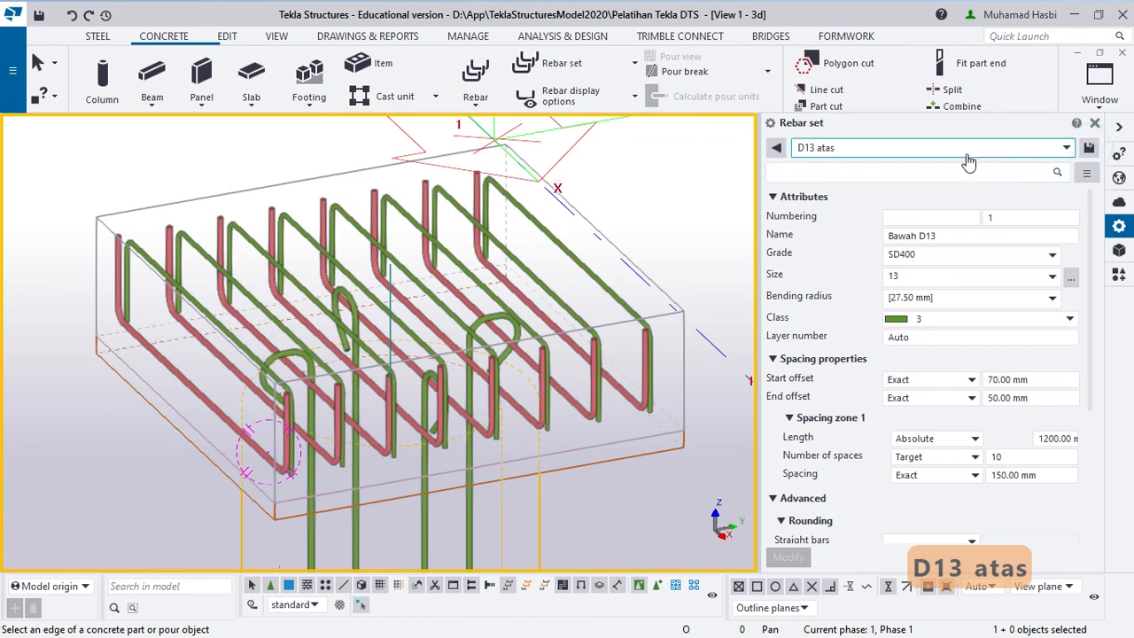
{"action": "left_click", "coordinate": [962, 146]}
{"action": "left_click", "coordinate": [871, 190]}
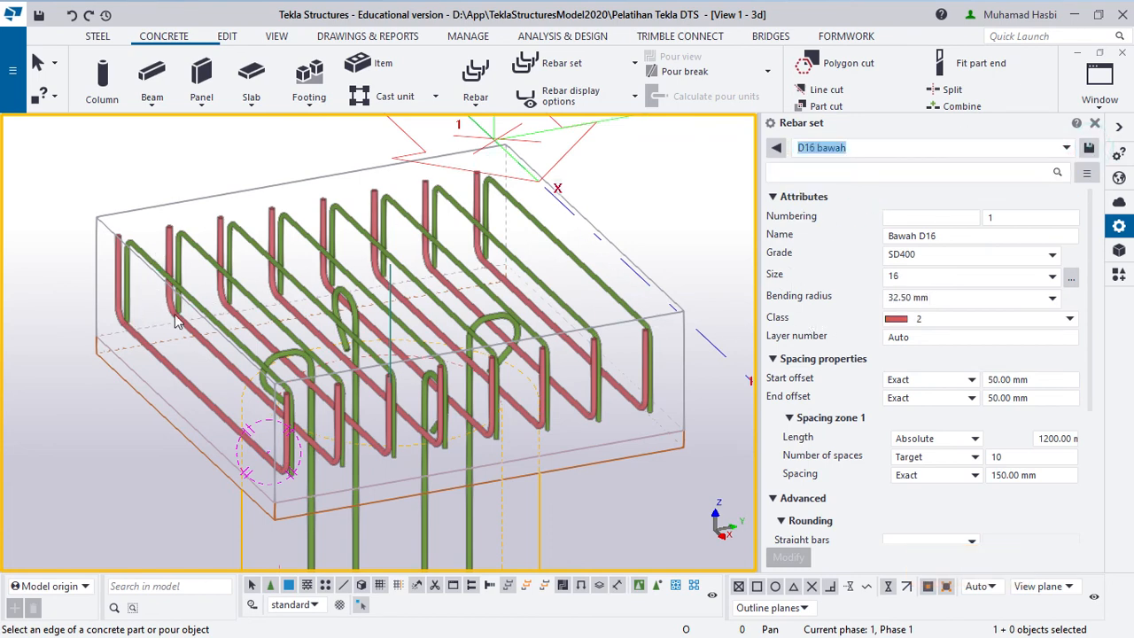
{"action": "middle_click_drag", "start_coordinate": [377, 324], "coordinate": [182, 312], "text": "ctrl"}
{"action": "scroll", "coordinate": [354, 333], "scroll_direction": "up", "scroll_amount": 2}
{"action": "scroll", "coordinate": [443, 333], "scroll_direction": "up", "scroll_amount": 2}
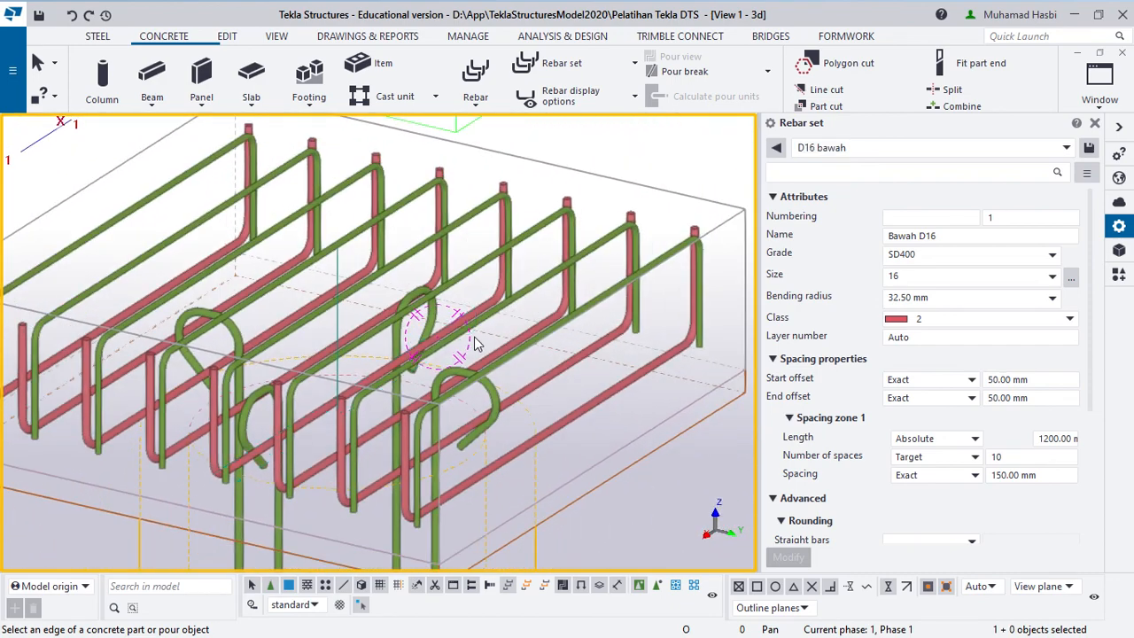
Pick the footing edge and create a second D16 U-shaped set crossing the bottom bars.
{"action": "left_click", "coordinate": [631, 304]}
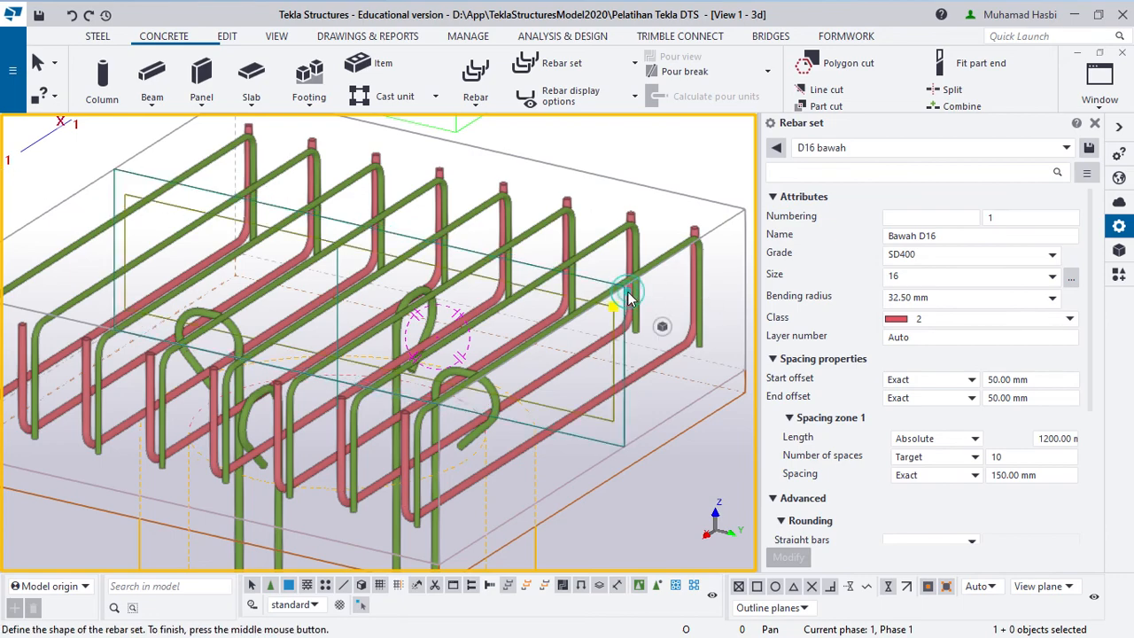
{"action": "scroll", "coordinate": [123, 253], "scroll_direction": "up", "scroll_amount": 2}
{"action": "left_click", "coordinate": [142, 222]}
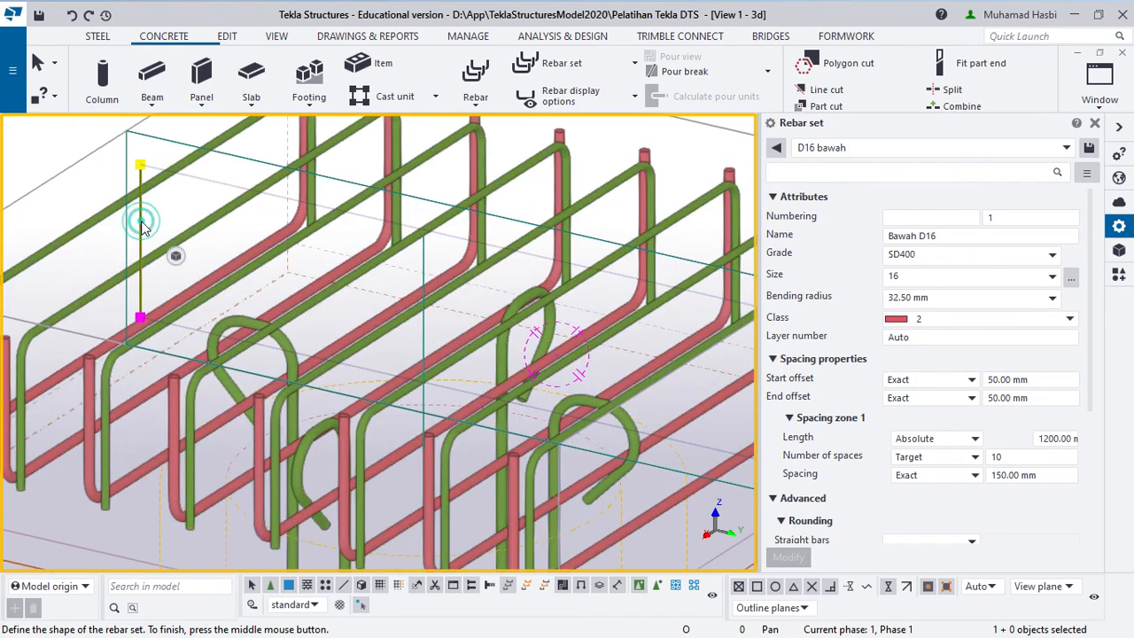
{"action": "scroll", "coordinate": [318, 279], "scroll_direction": "down", "scroll_amount": 2}
{"action": "scroll", "coordinate": [635, 359], "scroll_direction": "up", "scroll_amount": 2}
{"action": "scroll", "coordinate": [594, 329], "scroll_direction": "down", "scroll_amount": 2}
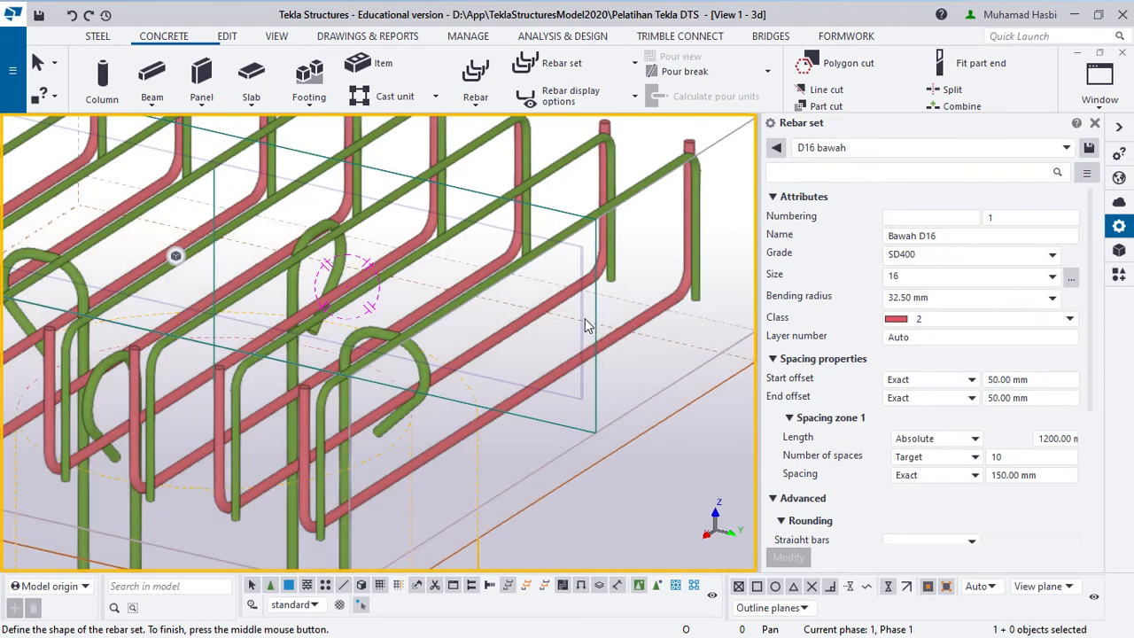
{"action": "scroll", "coordinate": [590, 337], "scroll_direction": "down", "scroll_amount": 2}
{"action": "middle_click", "coordinate": [590, 337]}
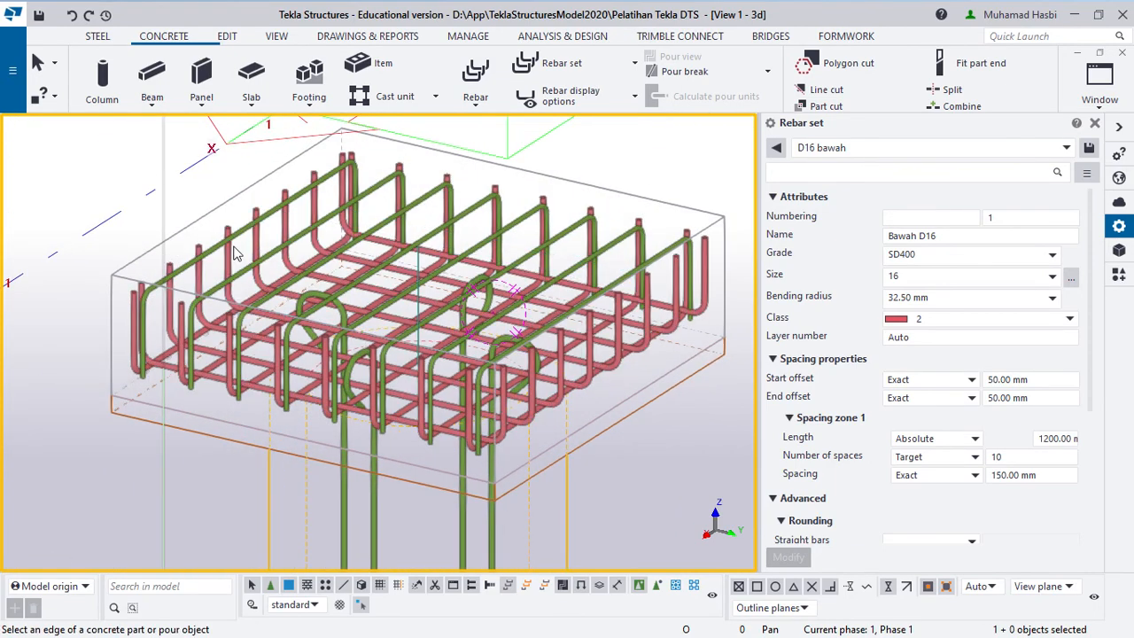
{"action": "key", "text": "Escape"}
Select the new D16 set to check it, then pan around the rebar cage.
{"action": "scroll", "coordinate": [549, 372], "scroll_direction": "up", "scroll_amount": 5}
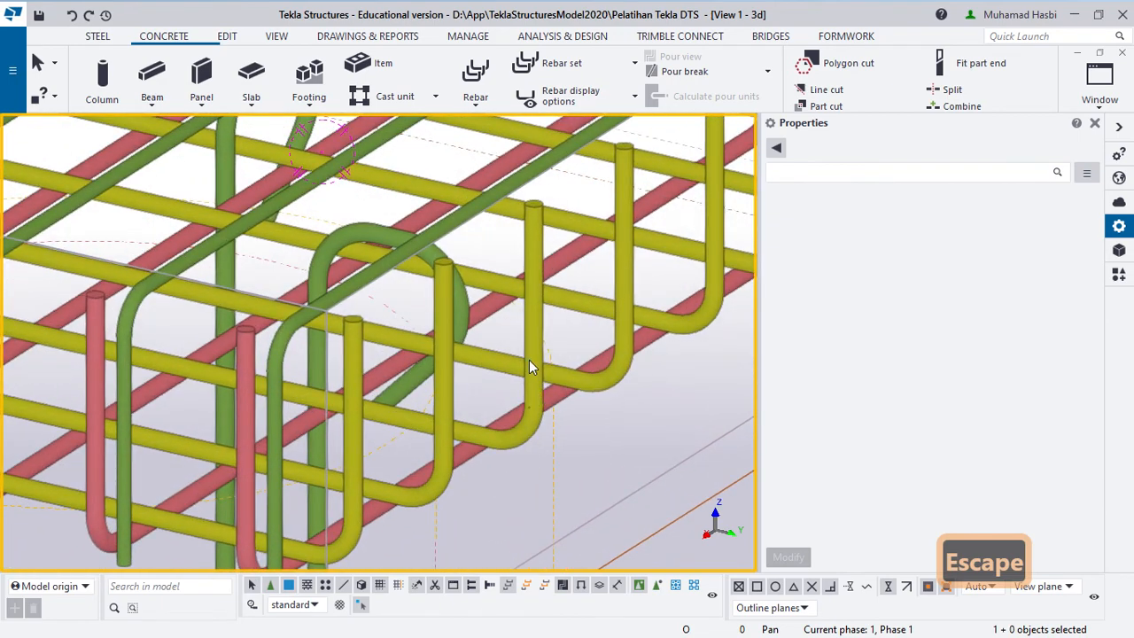
{"action": "left_click", "coordinate": [529, 359]}
{"action": "scroll", "coordinate": [529, 360], "scroll_direction": "down", "scroll_amount": 5}
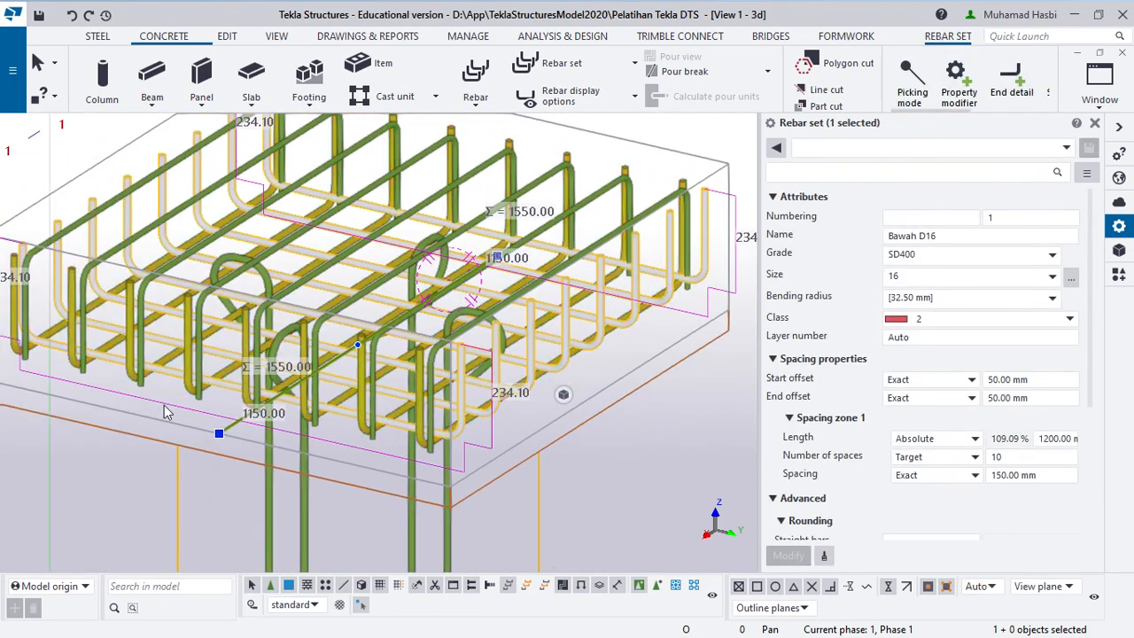
{"action": "left_click", "coordinate": [64, 478]}
{"action": "middle_click_drag", "start_coordinate": [69, 376], "coordinate": [309, 409]}
{"action": "scroll", "coordinate": [309, 410], "scroll_direction": "up", "scroll_amount": 8}
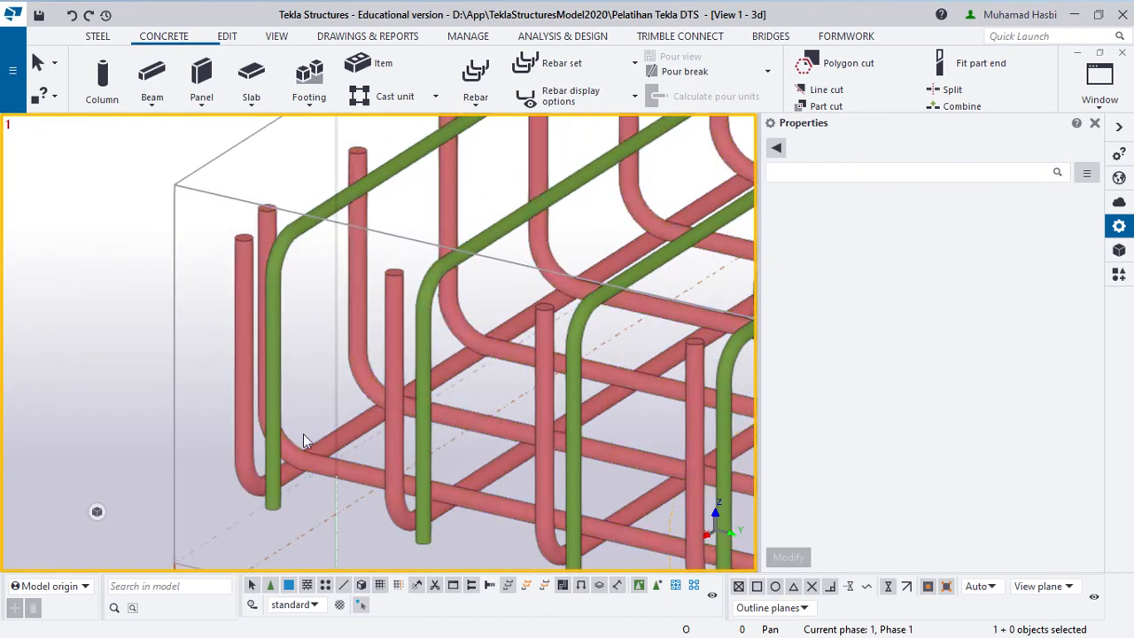
{"action": "scroll", "coordinate": [340, 462], "scroll_direction": "down", "scroll_amount": 3}
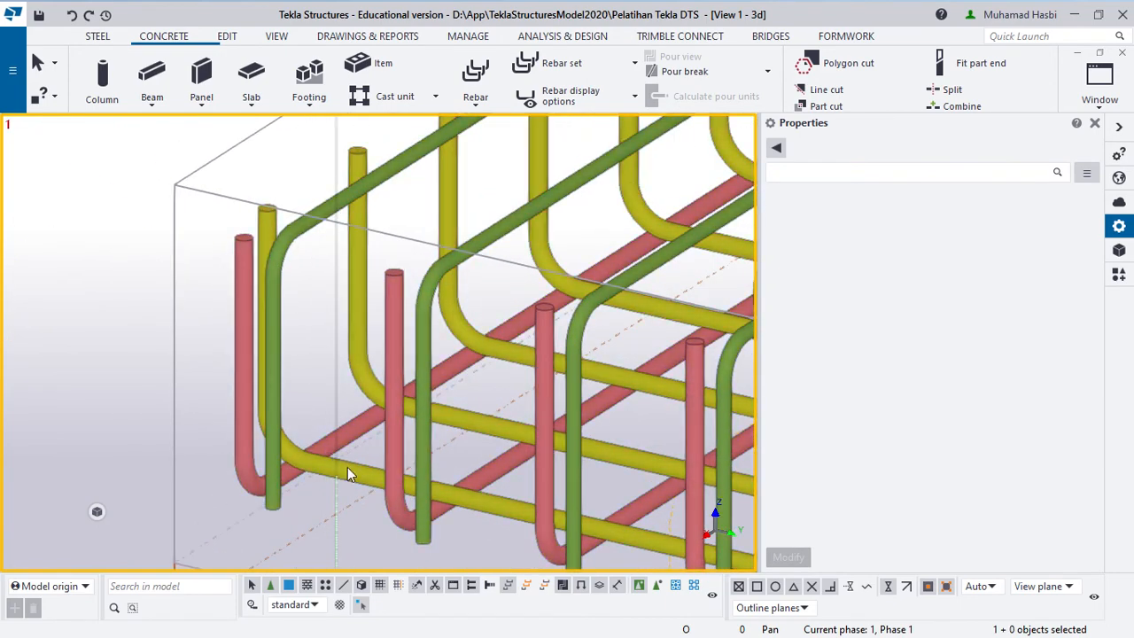
{"action": "scroll", "coordinate": [341, 527], "scroll_direction": "up", "scroll_amount": 5}
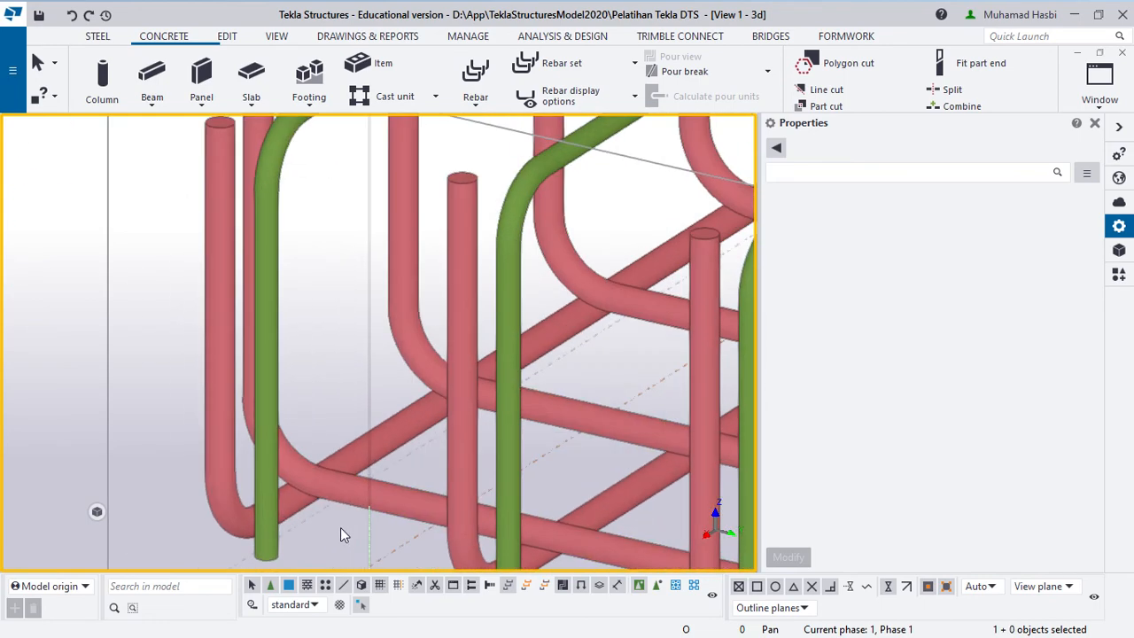
{"action": "scroll", "coordinate": [307, 494], "scroll_direction": "down", "scroll_amount": 5}
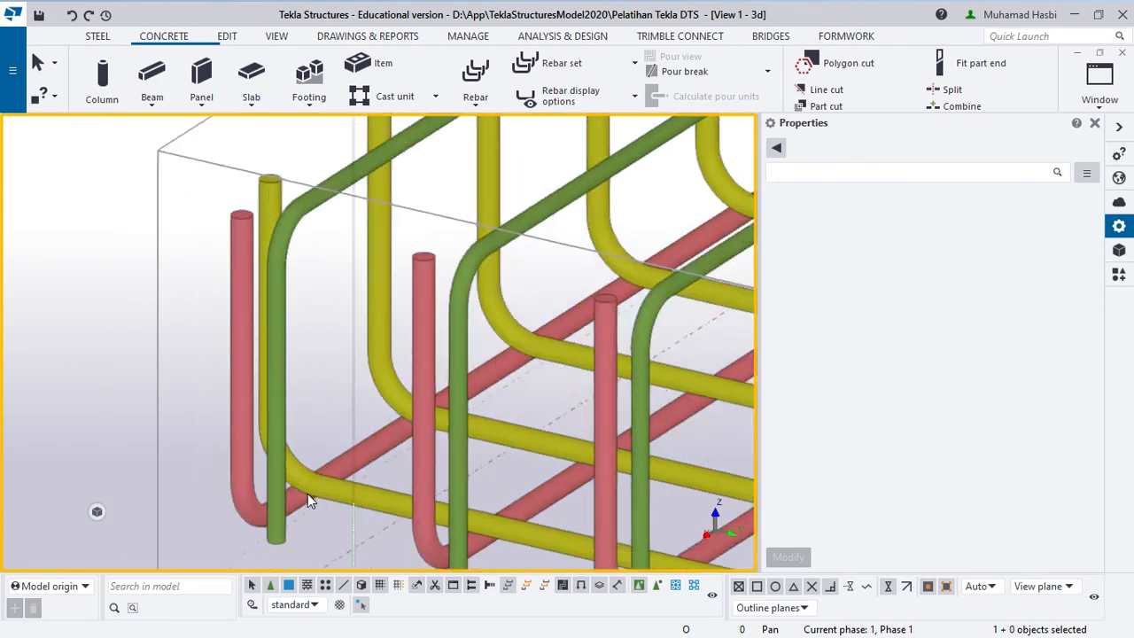
{"action": "middle_click_drag", "start_coordinate": [281, 441], "coordinate": [7, 326]}
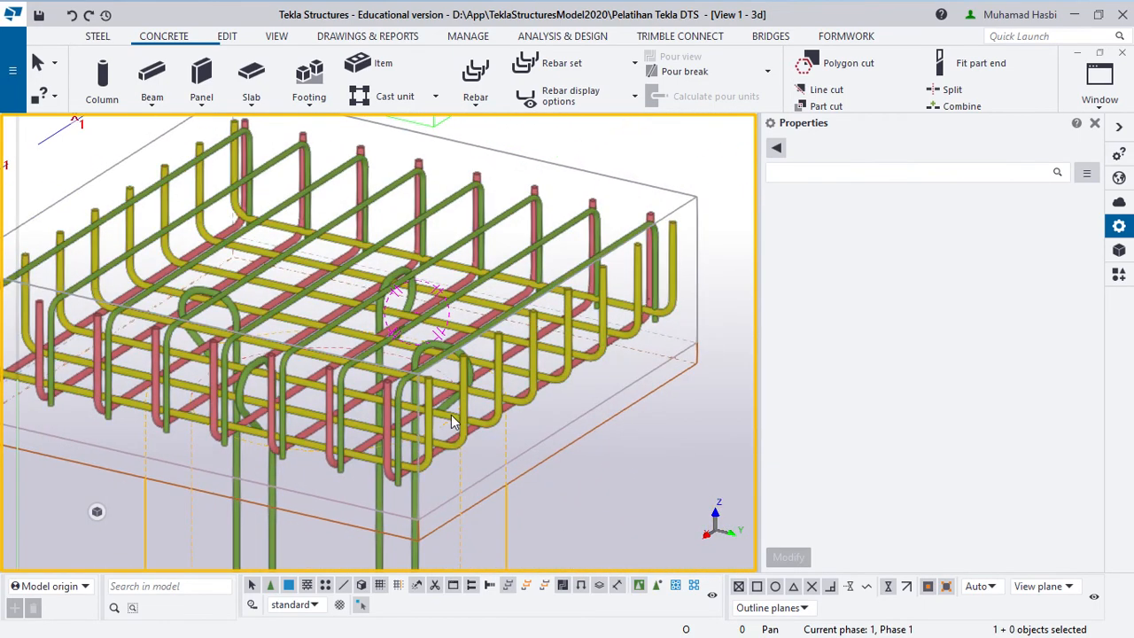
{"action": "middle_click_drag", "start_coordinate": [451, 414], "coordinate": [479, 451]}
Start crossing rebars with the D13 atas top-bar preset loaded.
{"action": "left_click", "coordinate": [551, 71]}
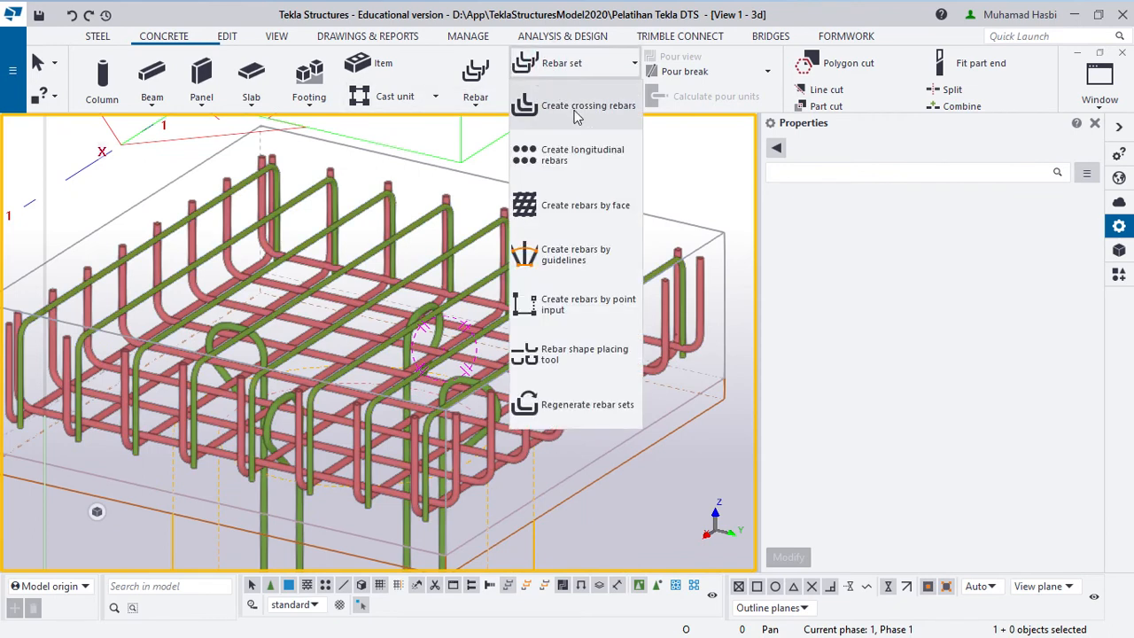
{"action": "left_click", "coordinate": [567, 106]}
{"action": "left_click", "coordinate": [925, 149]}
{"action": "left_click", "coordinate": [845, 175]}
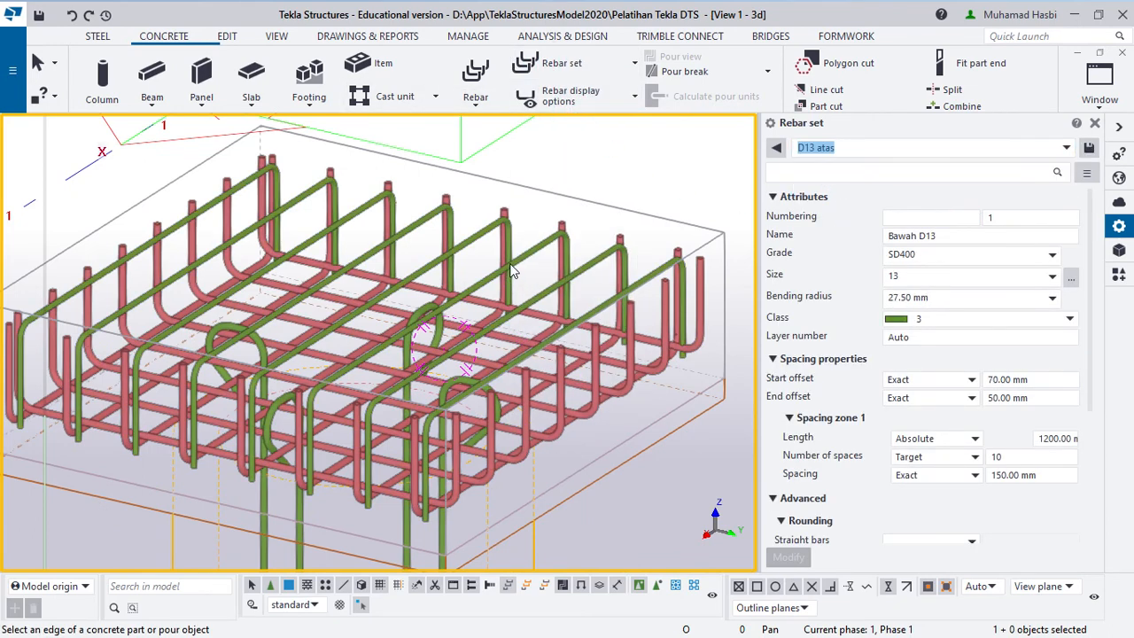
Pick the footing edge and shape point to create D13 top bars crossing the first set.
{"action": "left_click", "coordinate": [115, 226]}
{"action": "scroll", "coordinate": [114, 216], "scroll_direction": "up", "scroll_amount": 10}
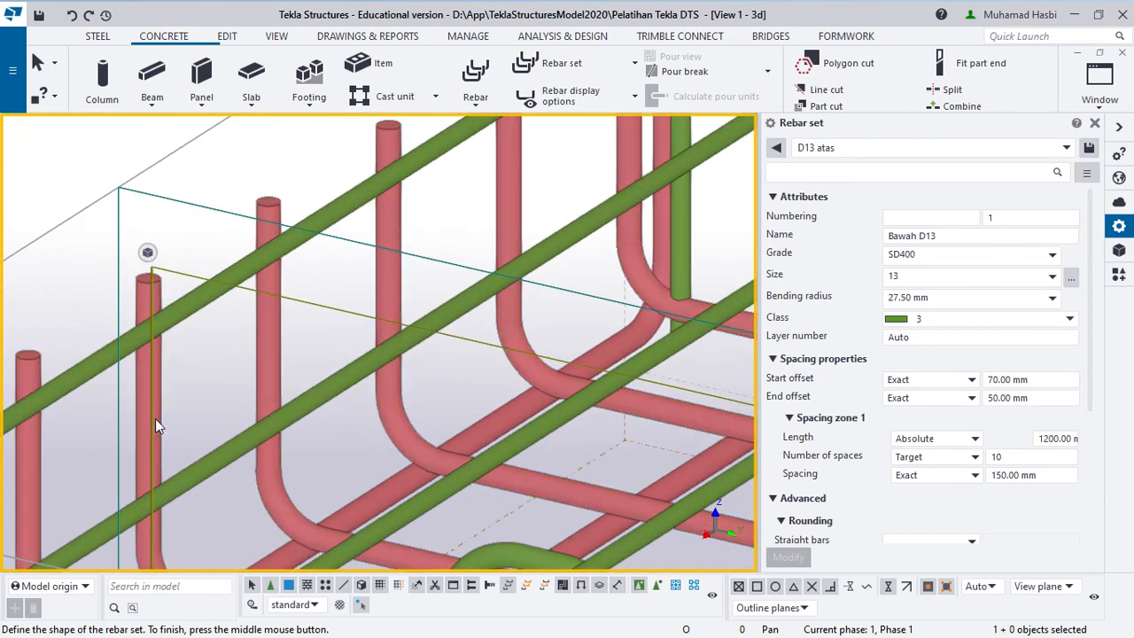
{"action": "left_click", "coordinate": [151, 422]}
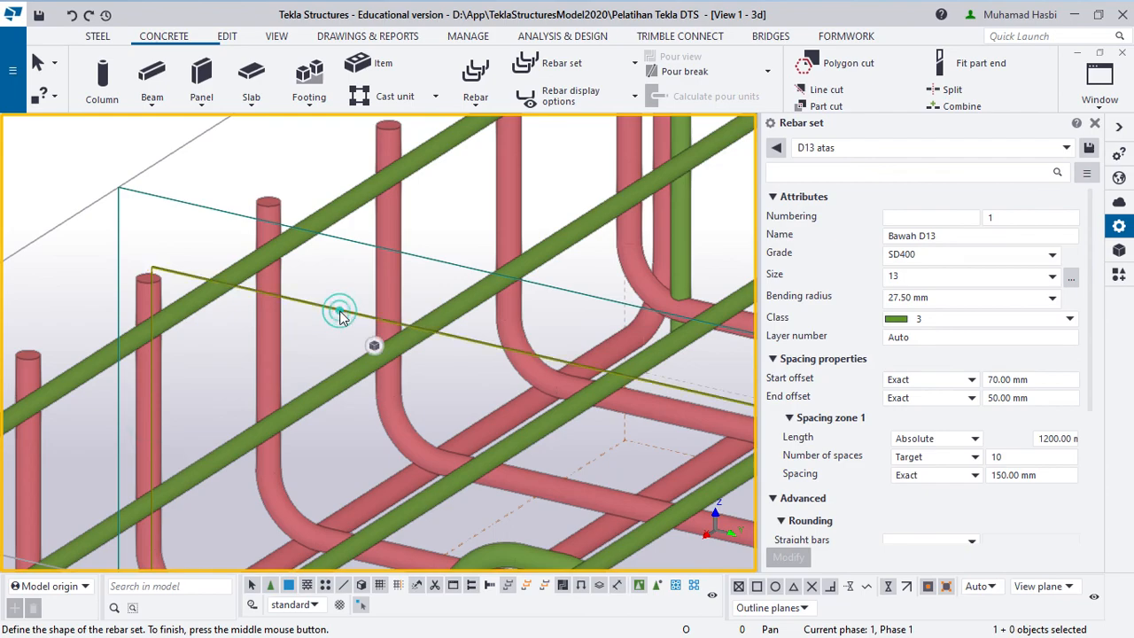
{"action": "scroll", "coordinate": [341, 312], "scroll_direction": "down", "scroll_amount": 4}
{"action": "middle_click_drag", "start_coordinate": [682, 470], "coordinate": [450, 292]}
{"action": "middle_click_drag", "start_coordinate": [739, 297], "coordinate": [496, 209]}
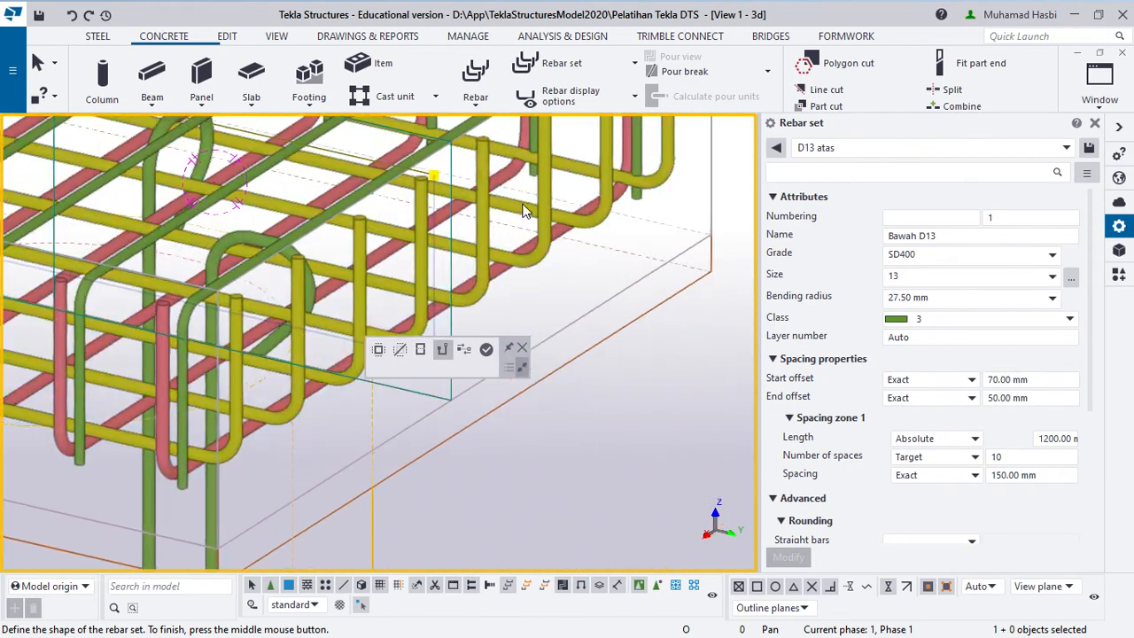
{"action": "scroll", "coordinate": [461, 248], "scroll_direction": "up", "scroll_amount": 5}
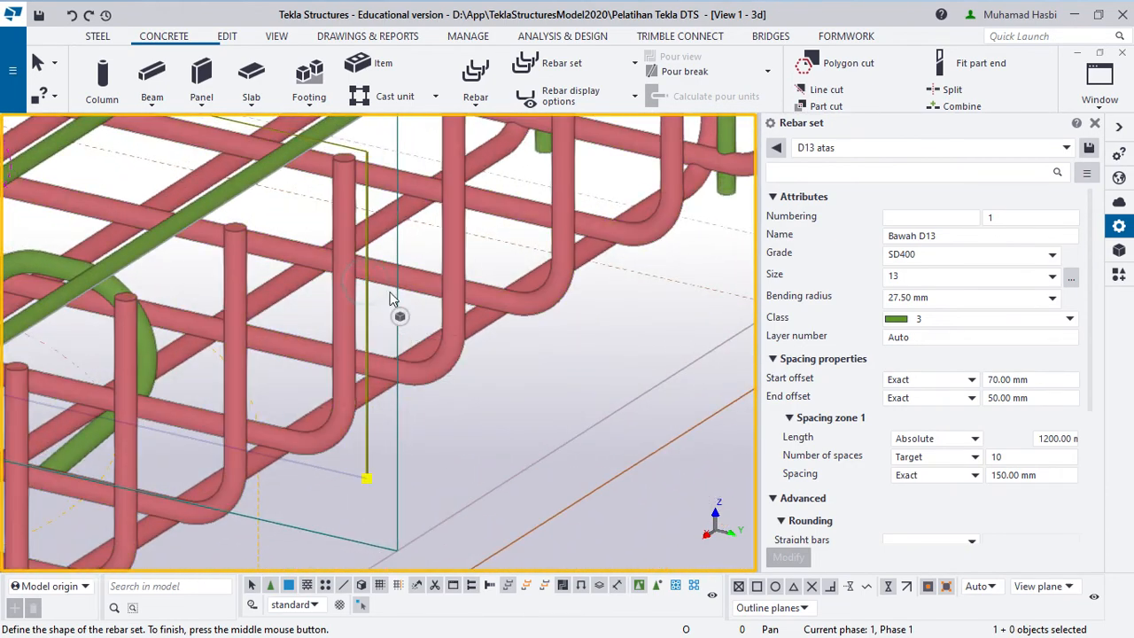
{"action": "scroll", "coordinate": [393, 298], "scroll_direction": "down", "scroll_amount": 4}
{"action": "middle_click", "coordinate": [553, 347]}
{"action": "scroll", "coordinate": [554, 347], "scroll_direction": "down", "scroll_amount": 2}
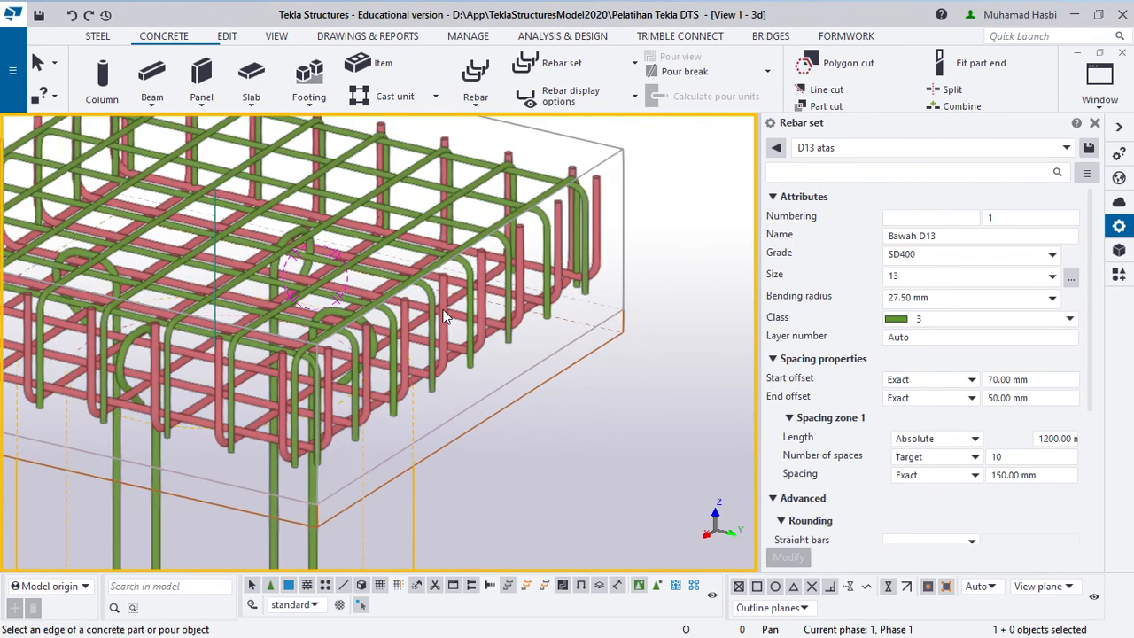
{"action": "scroll", "coordinate": [446, 318], "scroll_direction": "down", "scroll_amount": 3}
{"action": "key", "text": "Escape"}
Orbit around the footing cage to inspect the two-way top grid over the bottom bars.
{"action": "scroll", "coordinate": [109, 328], "scroll_direction": "up", "scroll_amount": 6}
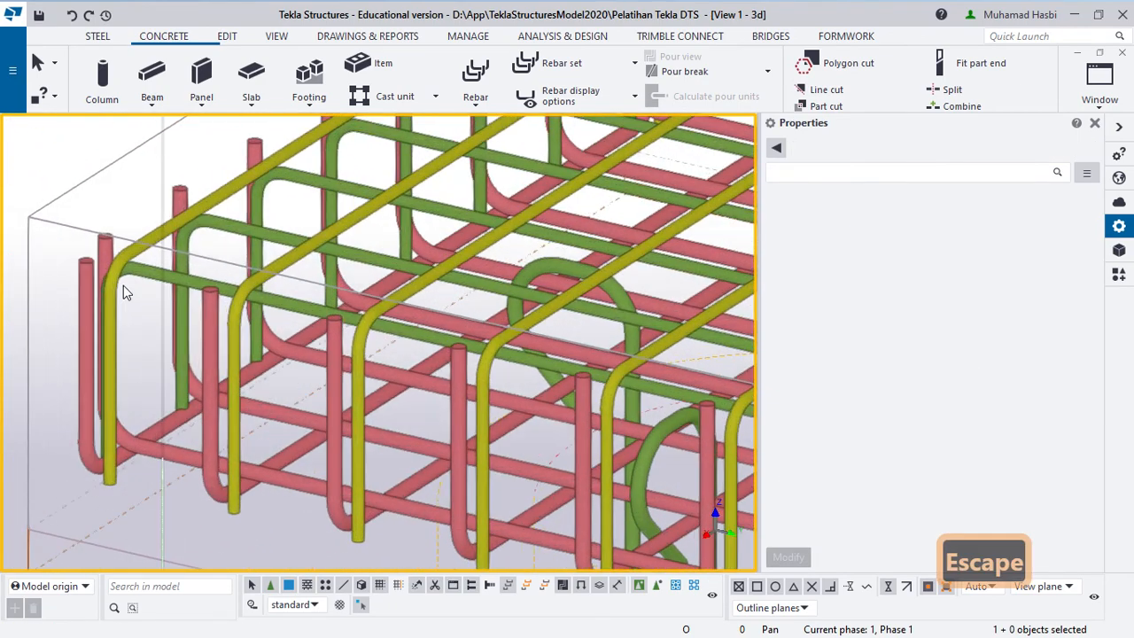
{"action": "scroll", "coordinate": [144, 266], "scroll_direction": "up", "scroll_amount": 5}
{"action": "middle_click_drag", "start_coordinate": [148, 266], "coordinate": [646, 229]}
{"action": "middle_click_drag", "start_coordinate": [259, 379], "coordinate": [699, 234]}
{"action": "scroll", "coordinate": [417, 268], "scroll_direction": "down", "scroll_amount": 8}
{"action": "middle_click_drag", "start_coordinate": [455, 328], "coordinate": [615, 334], "text": "ctrl"}
{"action": "scroll", "coordinate": [118, 354], "scroll_direction": "up", "scroll_amount": 10}
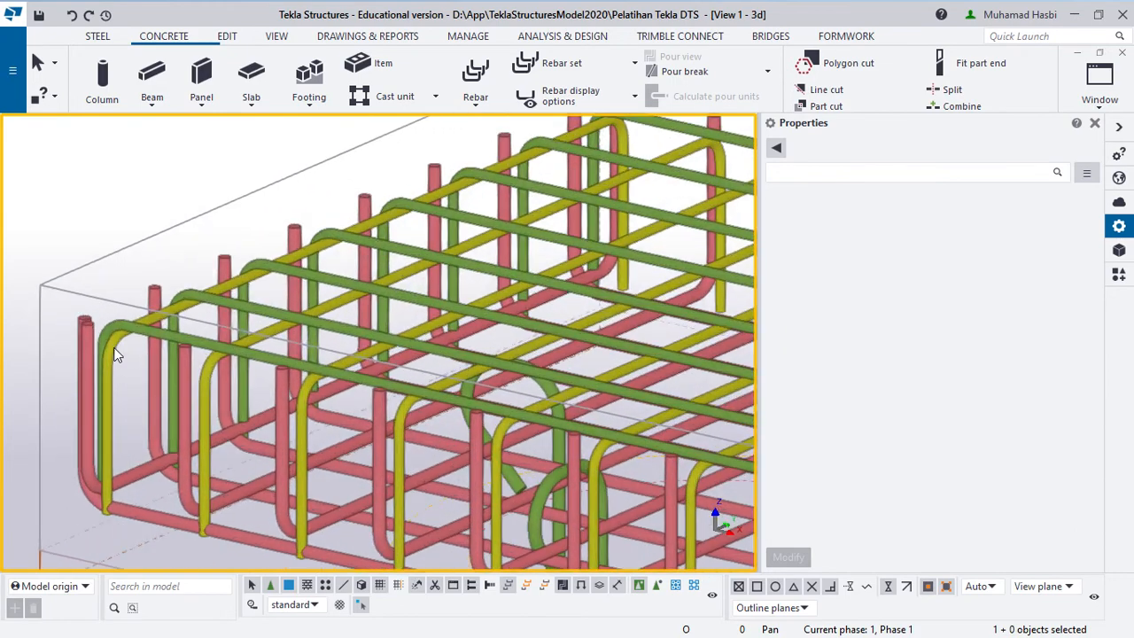
{"action": "scroll", "coordinate": [118, 354], "scroll_direction": "down", "scroll_amount": 10}
{"action": "scroll", "coordinate": [502, 388], "scroll_direction": "down", "scroll_amount": 5}
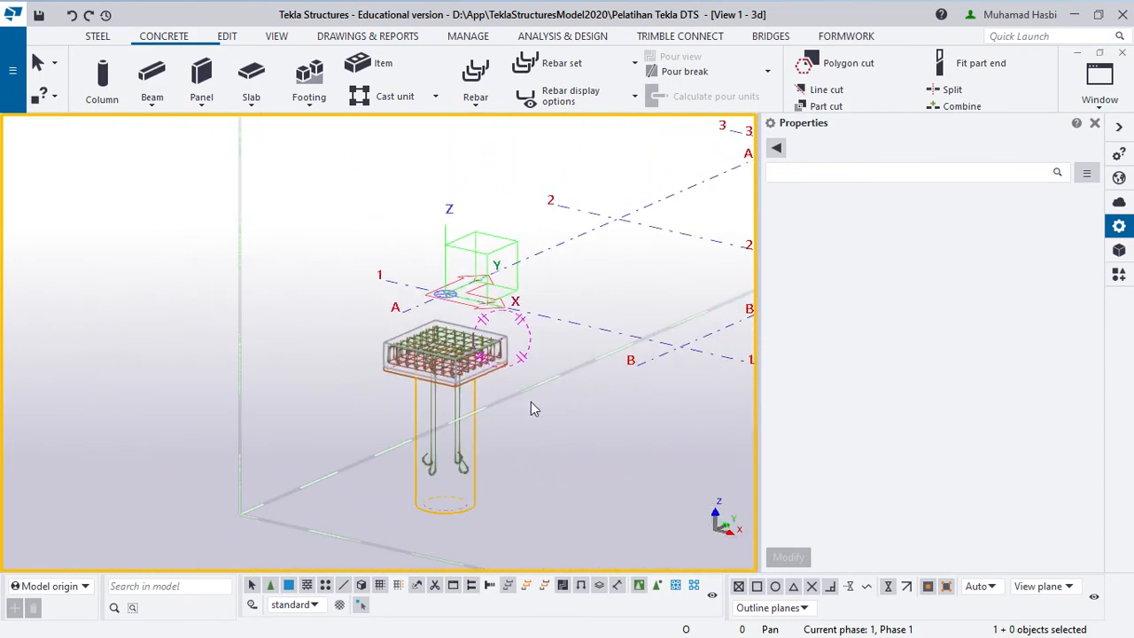
Switch to rendered view with Ctrl+4, close the Properties panel and orbit above the grid.
{"action": "key", "text": "ctrl+4"}
{"action": "scroll", "coordinate": [517, 402], "scroll_direction": "up", "scroll_amount": 2}
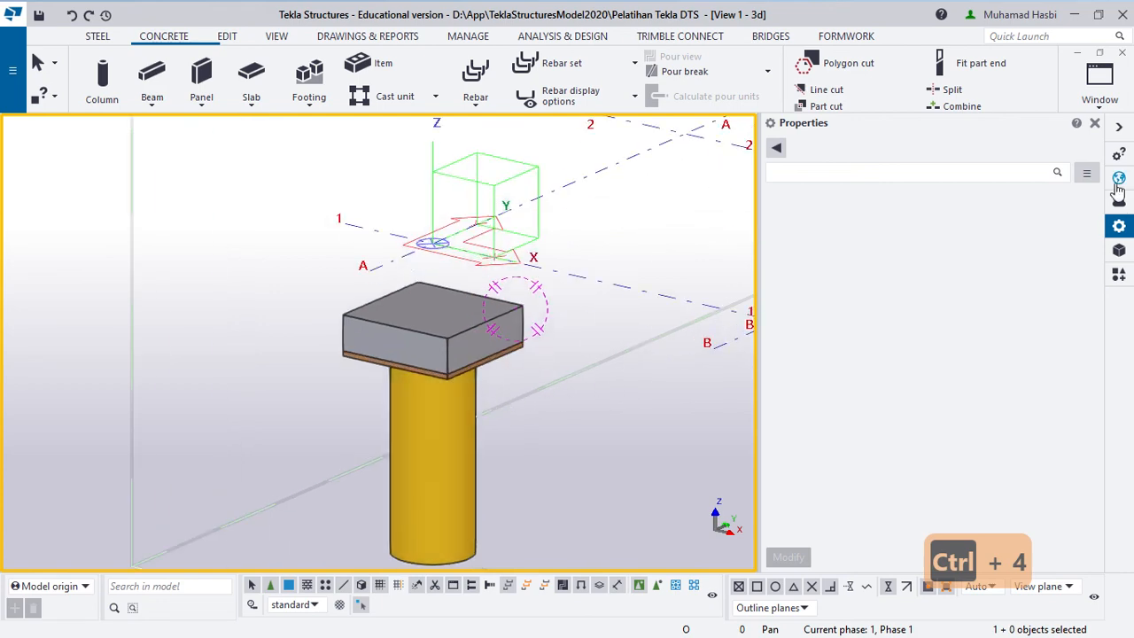
{"action": "left_click", "coordinate": [1096, 124]}
{"action": "scroll", "coordinate": [616, 396], "scroll_direction": "down", "scroll_amount": 5}
{"action": "middle_click_drag", "start_coordinate": [662, 385], "coordinate": [496, 357]}
{"action": "middle_click_drag", "start_coordinate": [411, 343], "coordinate": [378, 370], "text": "ctrl"}
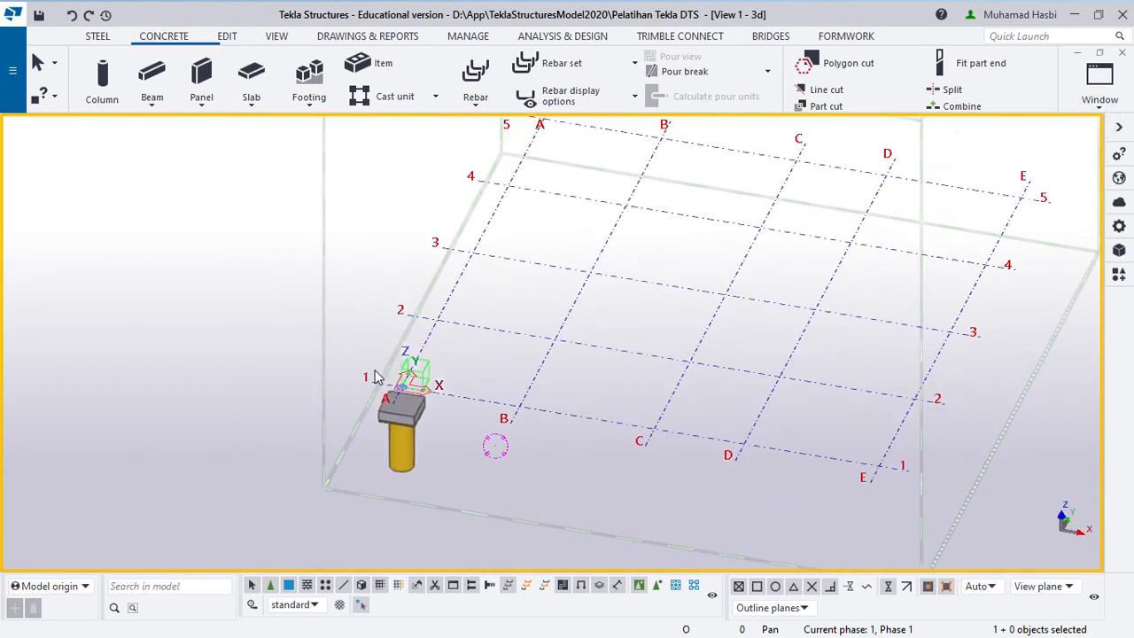
{"action": "scroll", "coordinate": [434, 457], "scroll_direction": "up", "scroll_amount": 2}
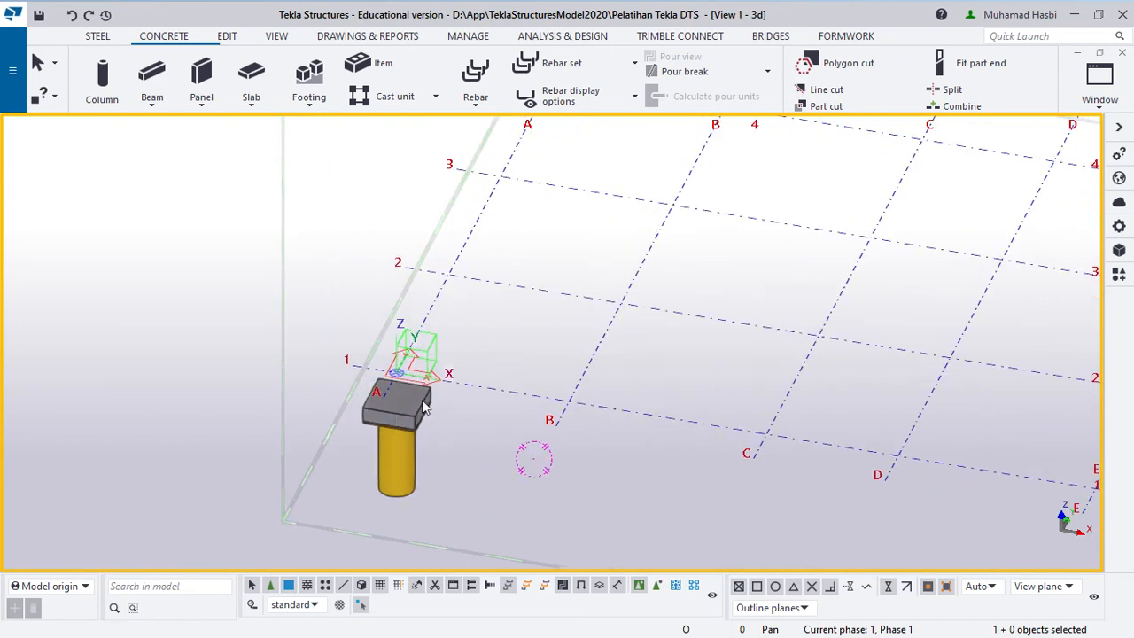
{"action": "scroll", "coordinate": [424, 406], "scroll_direction": "down", "scroll_amount": 2}
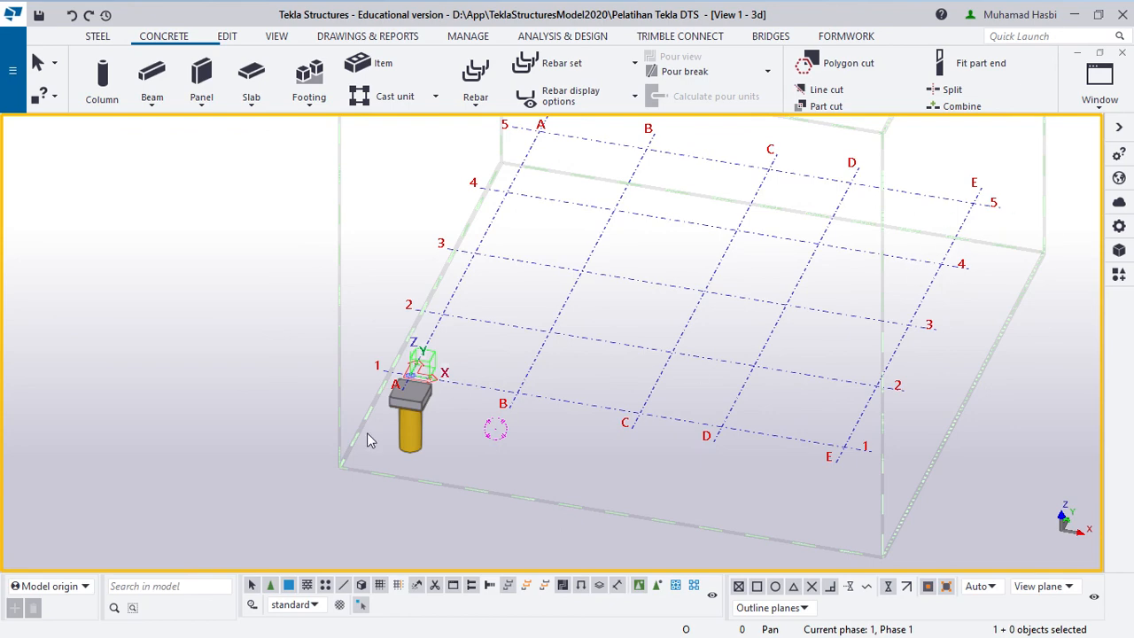
{"action": "scroll", "coordinate": [370, 441], "scroll_direction": "up", "scroll_amount": 3}
Box-select the footing, pile and all reinforcement, nine objects in total.
{"action": "left_click_drag", "start_coordinate": [537, 192], "coordinate": [254, 564]}
{"action": "scroll", "coordinate": [385, 449], "scroll_direction": "down", "scroll_amount": 5}
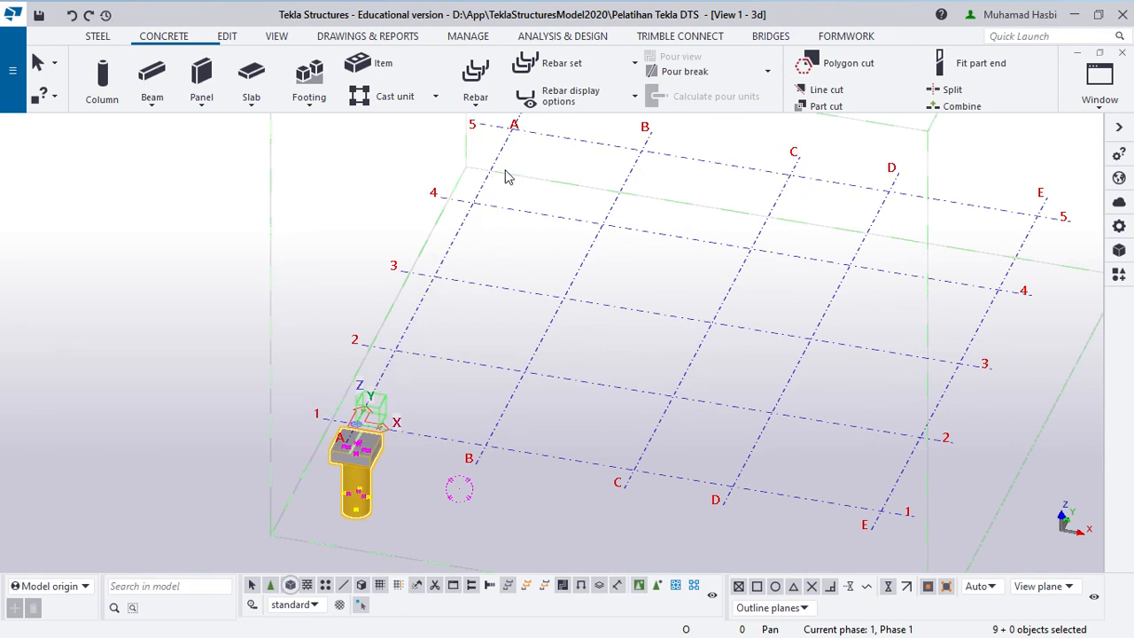
{"action": "scroll", "coordinate": [362, 502], "scroll_direction": "up", "scroll_amount": 4}
Linear-copy the selected footing with dY 4000 and 4 copies along grid line A.
{"action": "right_click", "coordinate": [347, 451]}
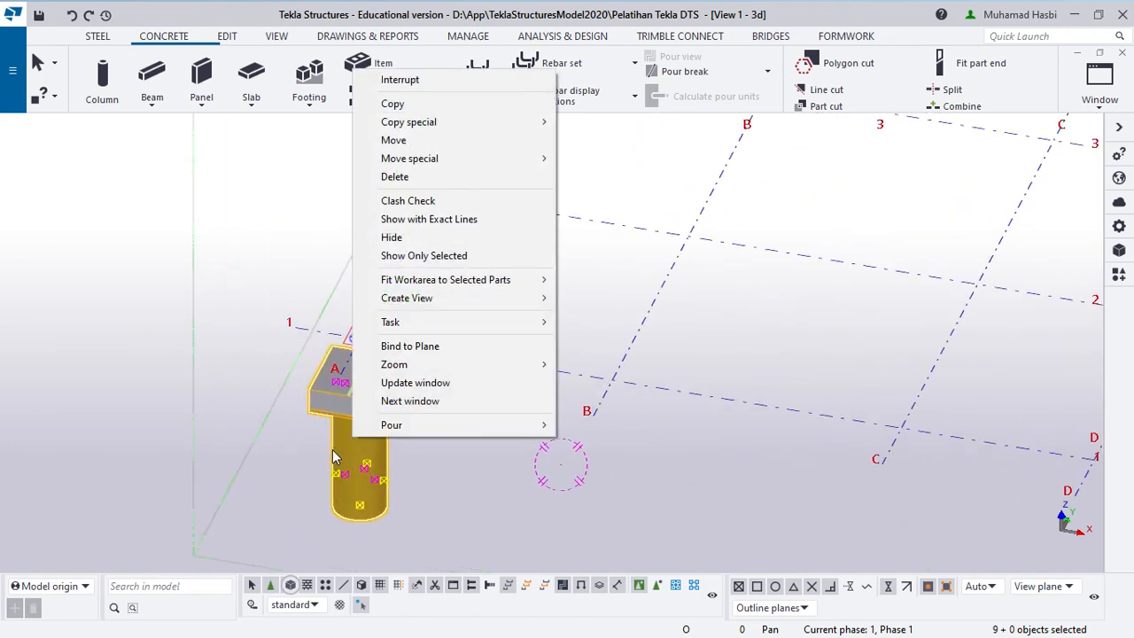
{"action": "key", "text": "Escape"}
{"action": "right_click", "coordinate": [364, 399]}
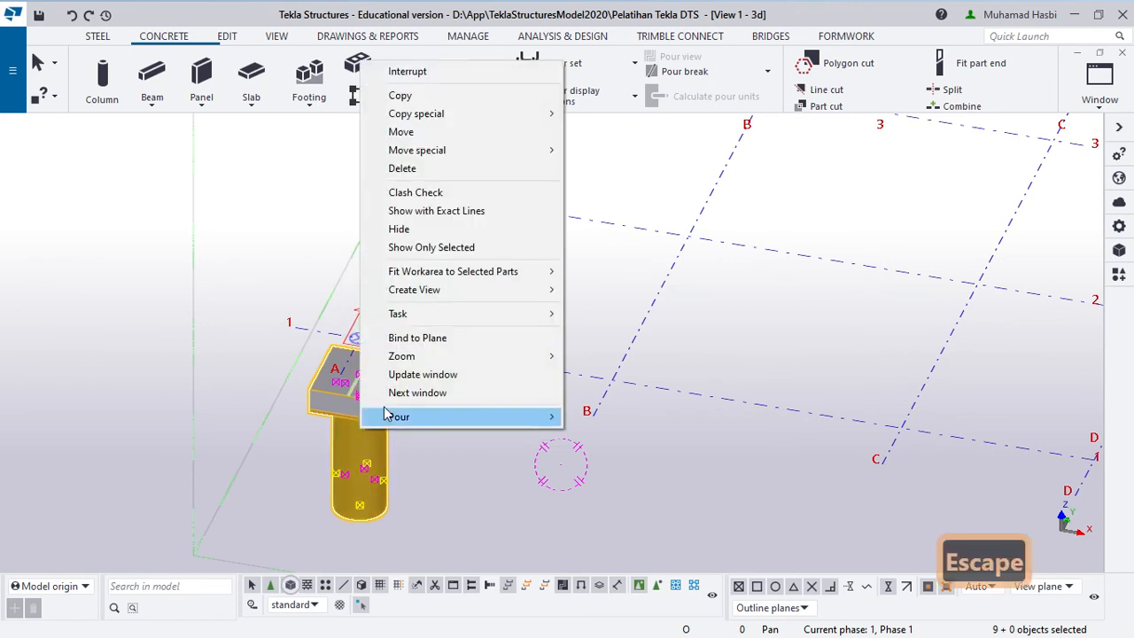
{"action": "mouse_move", "coordinate": [567, 117]}
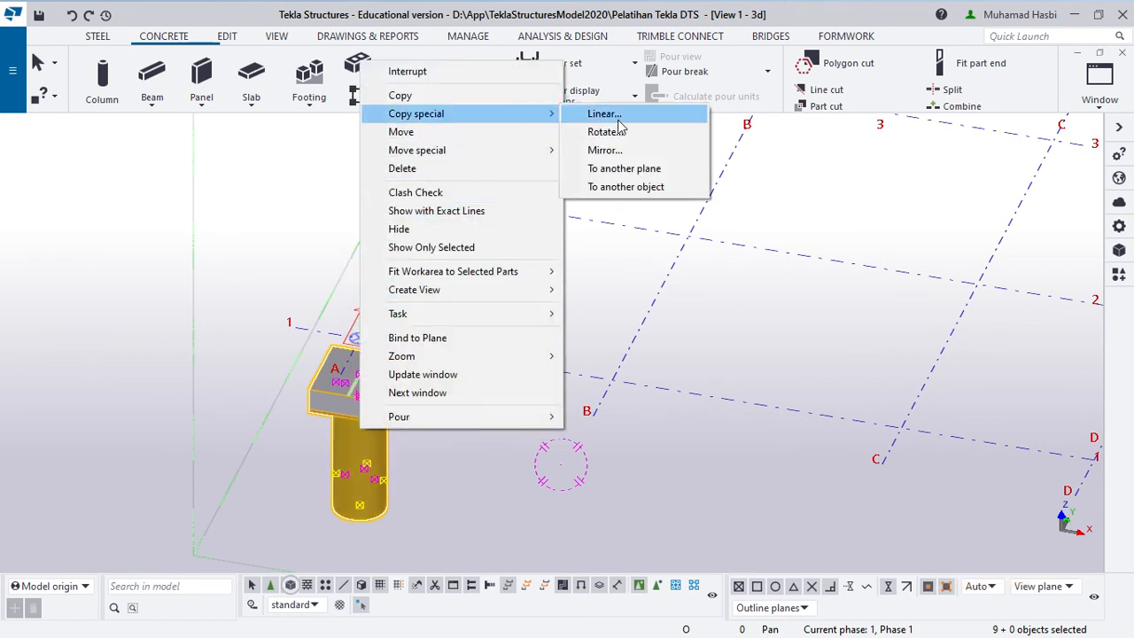
{"action": "left_click", "coordinate": [611, 115]}
{"action": "scroll", "coordinate": [615, 116], "scroll_direction": "down", "scroll_amount": 2}
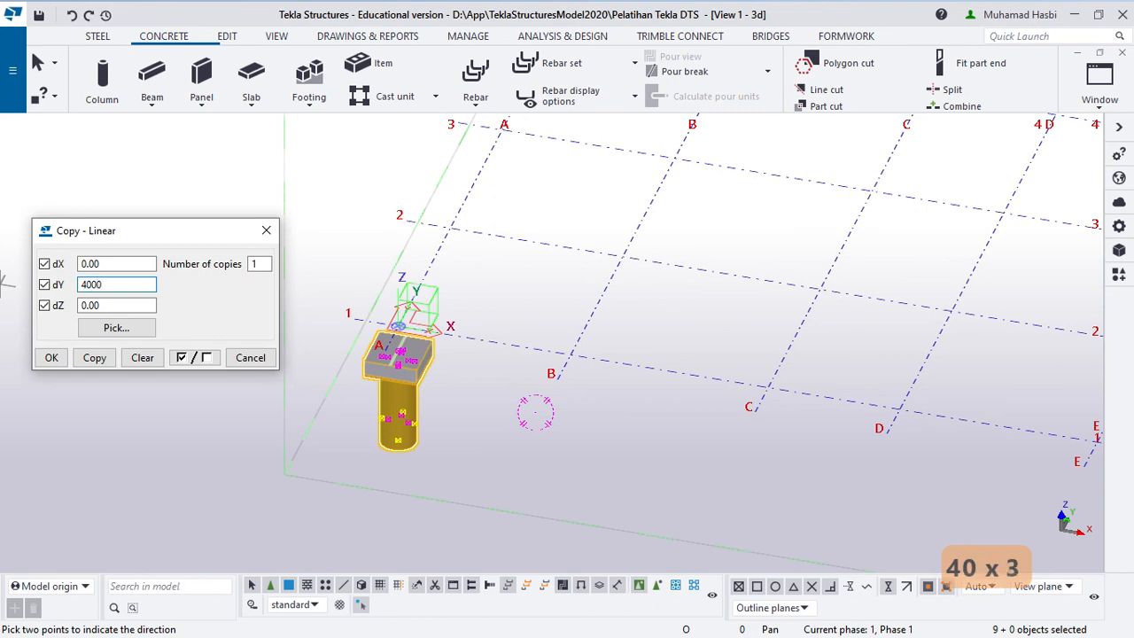
{"action": "left_click", "coordinate": [260, 264]}
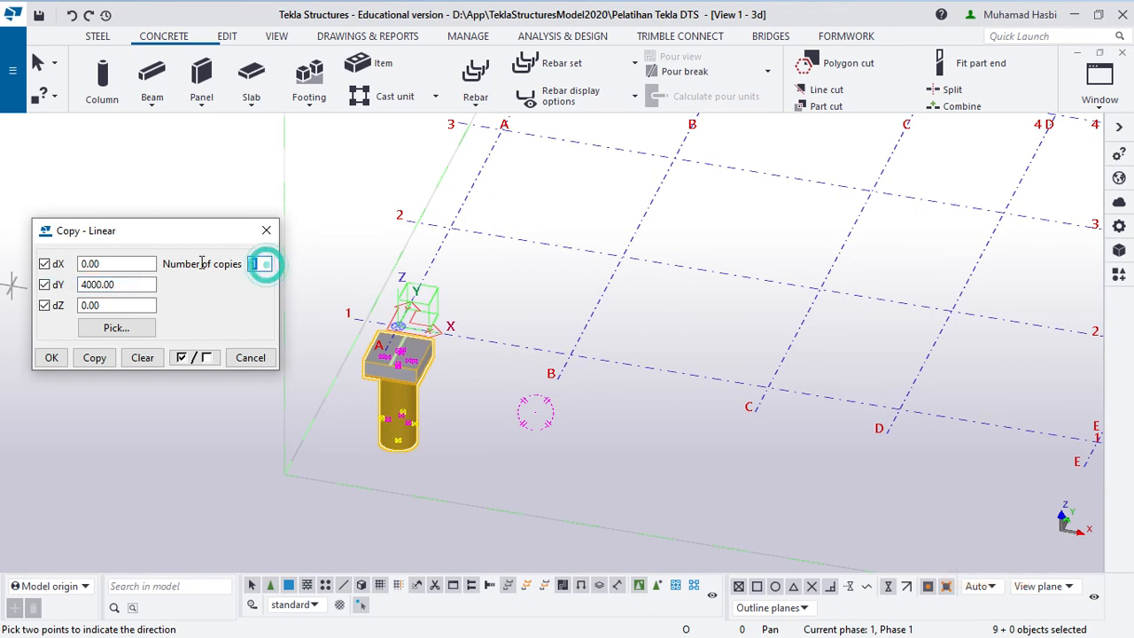
{"action": "scroll", "coordinate": [532, 250], "scroll_direction": "down", "scroll_amount": 4}
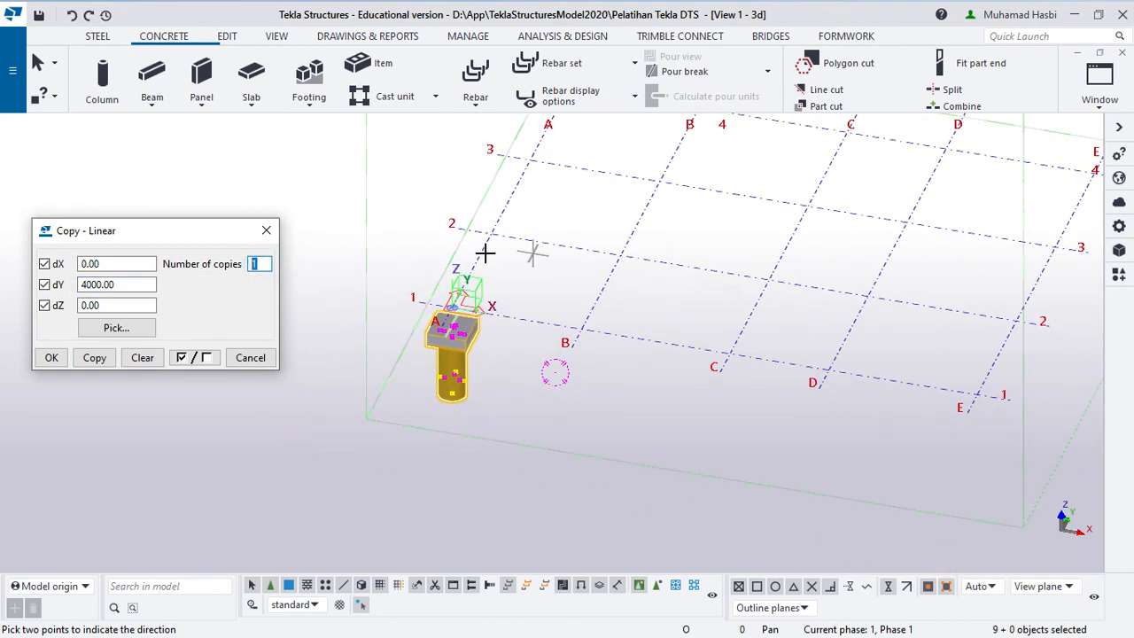
{"action": "double_click", "coordinate": [265, 266]}
{"action": "type", "text": "4"}
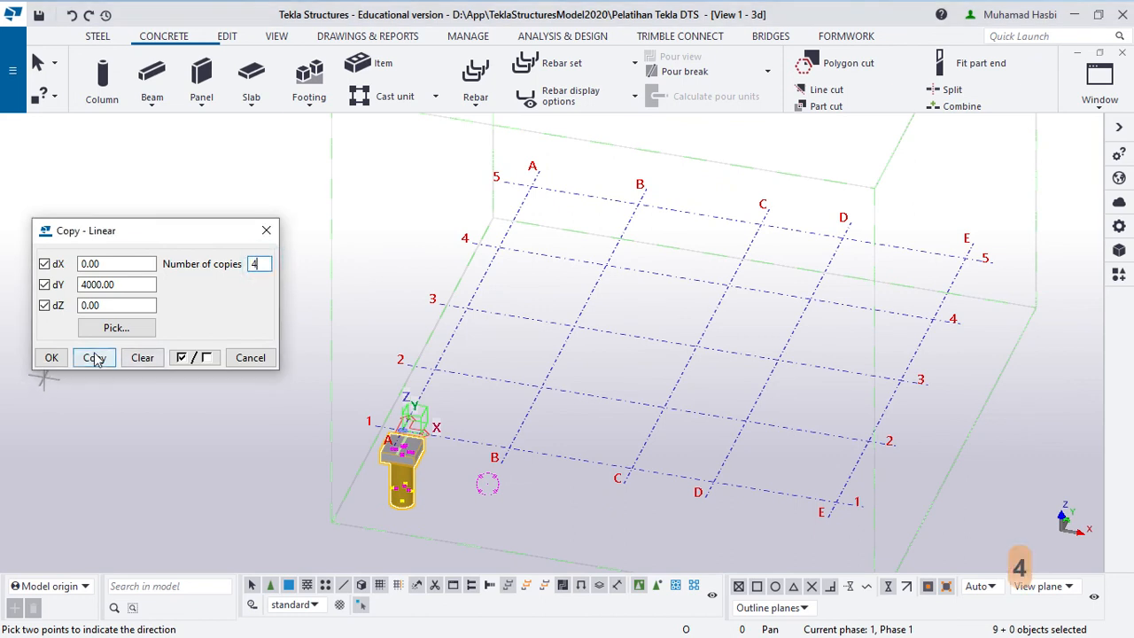
{"action": "left_click", "coordinate": [95, 358]}
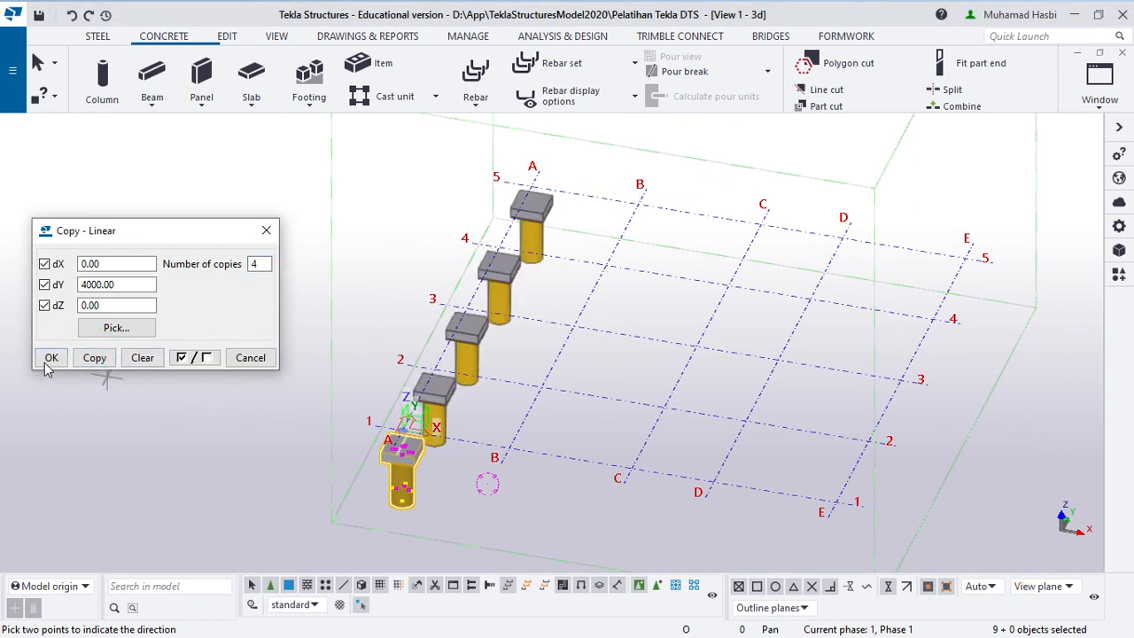
{"action": "left_click", "coordinate": [51, 357]}
Clear the selection, orbit to see the grid, and select all footings along grid A.
{"action": "key", "text": "Escape"}
{"action": "key", "text": "Escape"}
{"action": "scroll", "coordinate": [381, 423], "scroll_direction": "up", "scroll_amount": 3}
{"action": "mouse_move", "coordinate": [435, 423]}
{"action": "middle_mouse_down", "text": "ctrl"}
{"action": "mouse_move", "coordinate": [449, 343]}
{"action": "mouse_move", "coordinate": [448, 434]}
{"action": "middle_mouse_up", "text": "ctrl"}
{"action": "scroll", "coordinate": [447, 417], "scroll_direction": "down", "scroll_amount": 3}
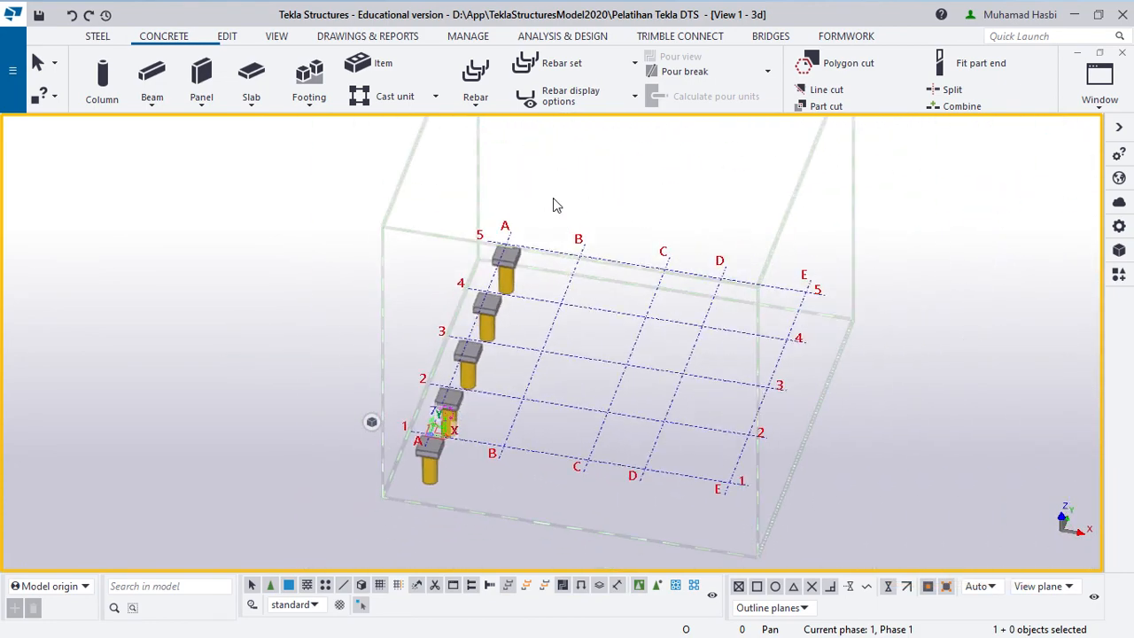
{"action": "left_click_drag", "start_coordinate": [403, 436], "coordinate": [389, 470]}
{"action": "scroll", "coordinate": [443, 483], "scroll_direction": "up", "scroll_amount": 4}
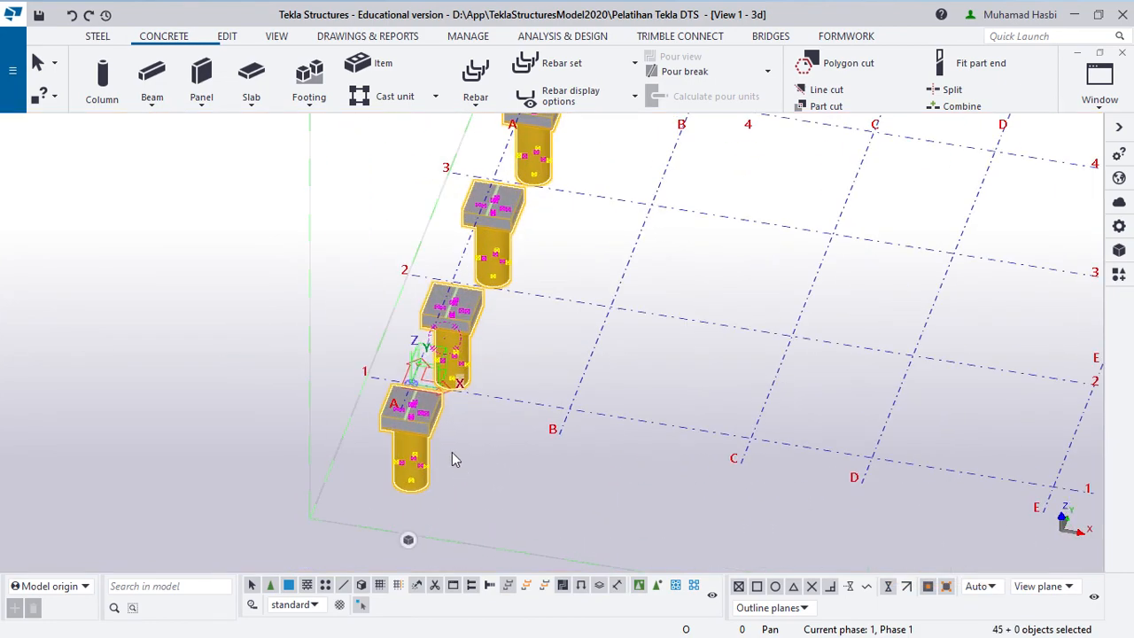
Copy the grid A footings from origin A/1 onto grid line B.
{"action": "right_click", "coordinate": [422, 432]}
{"action": "left_click", "coordinate": [576, 92]}
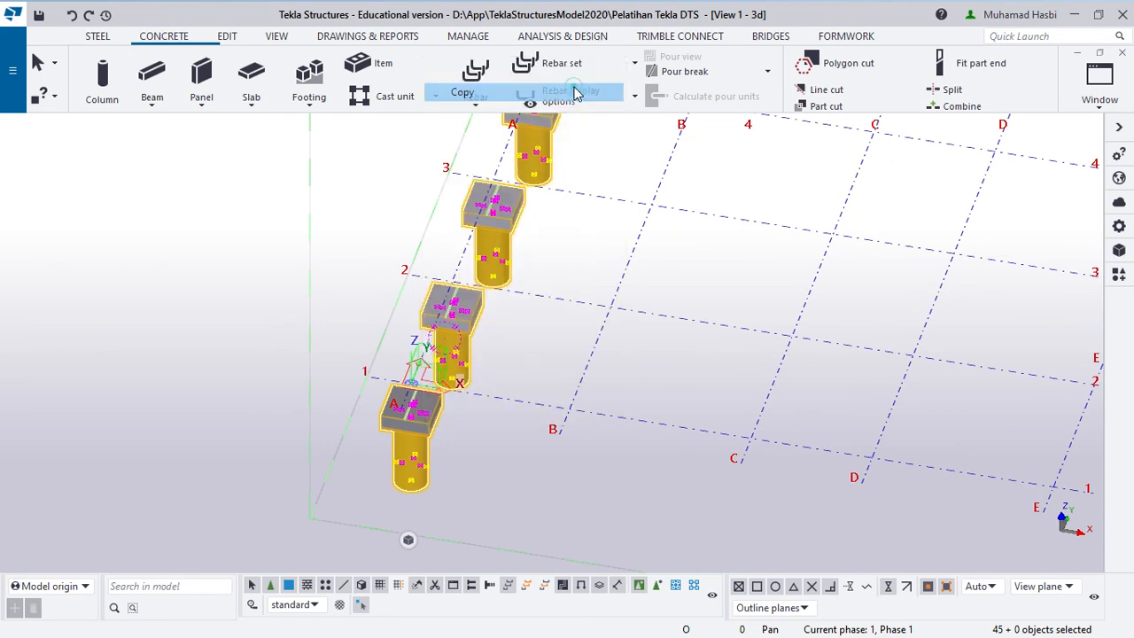
{"action": "scroll", "coordinate": [557, 392], "scroll_direction": "up", "scroll_amount": 2}
{"action": "scroll", "coordinate": [518, 415], "scroll_direction": "up", "scroll_amount": 2}
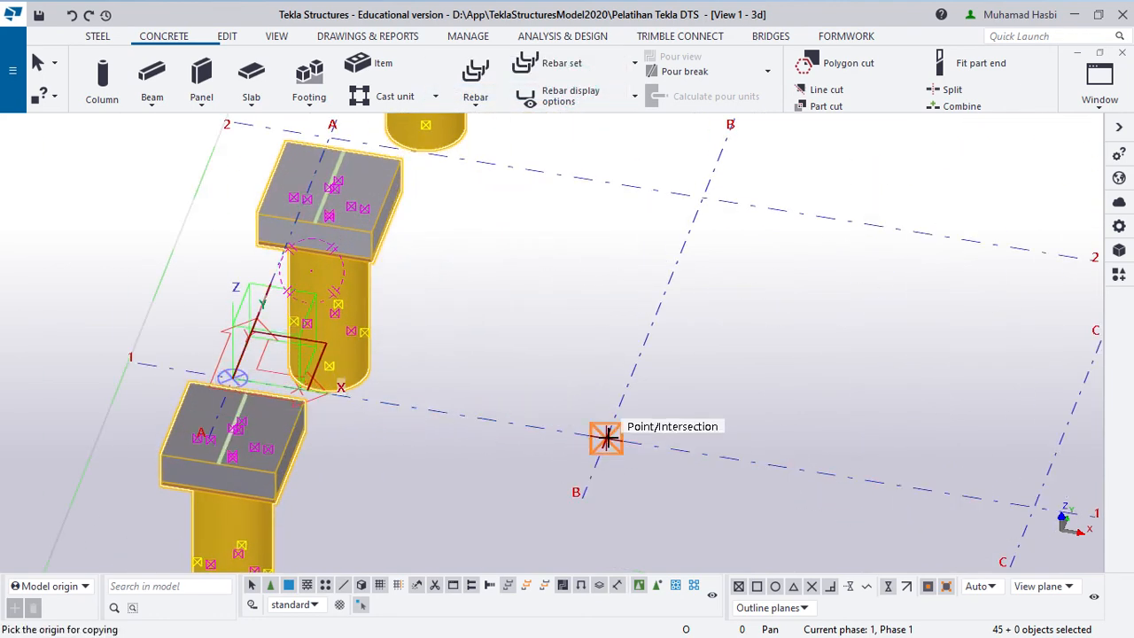
{"action": "key", "text": "Escape"}
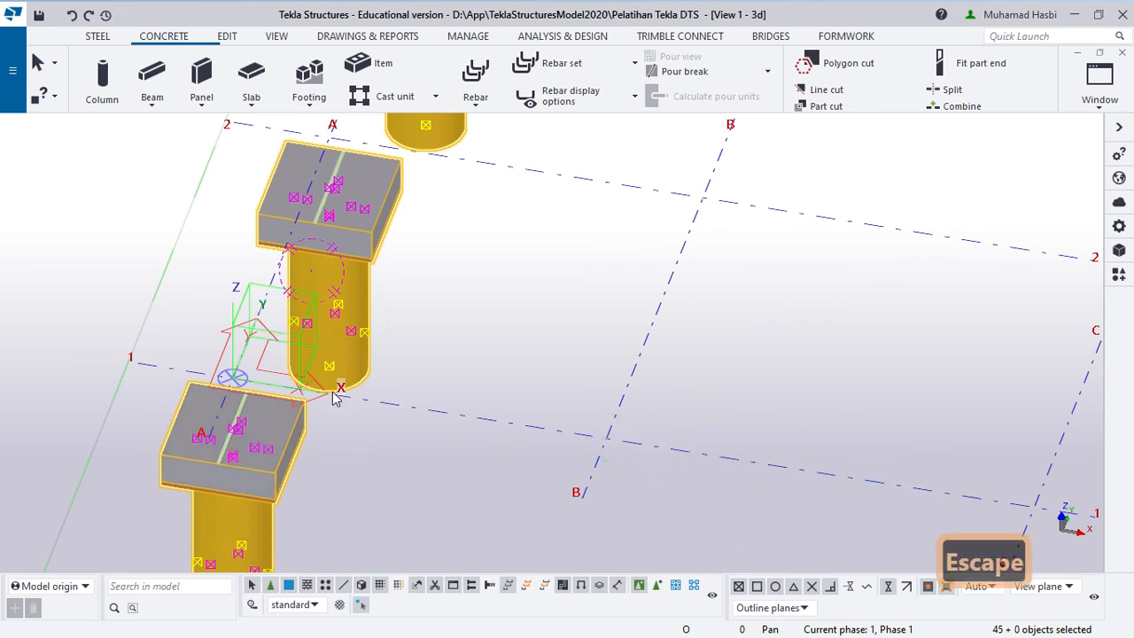
{"action": "right_click", "coordinate": [236, 385]}
{"action": "left_click", "coordinate": [271, 45]}
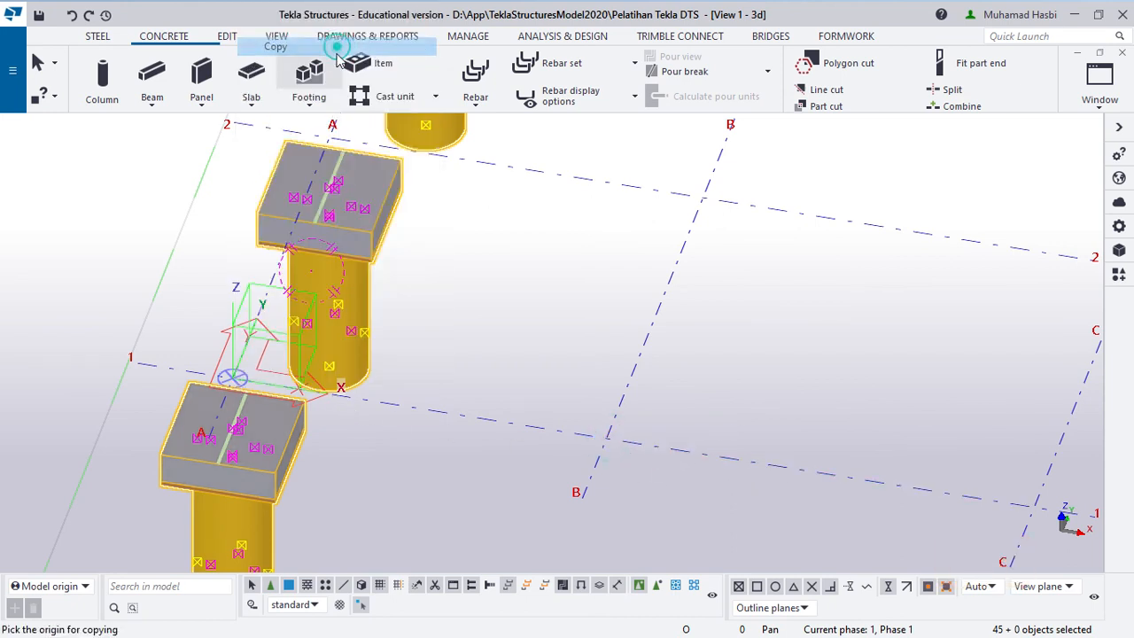
{"action": "left_click", "coordinate": [233, 372]}
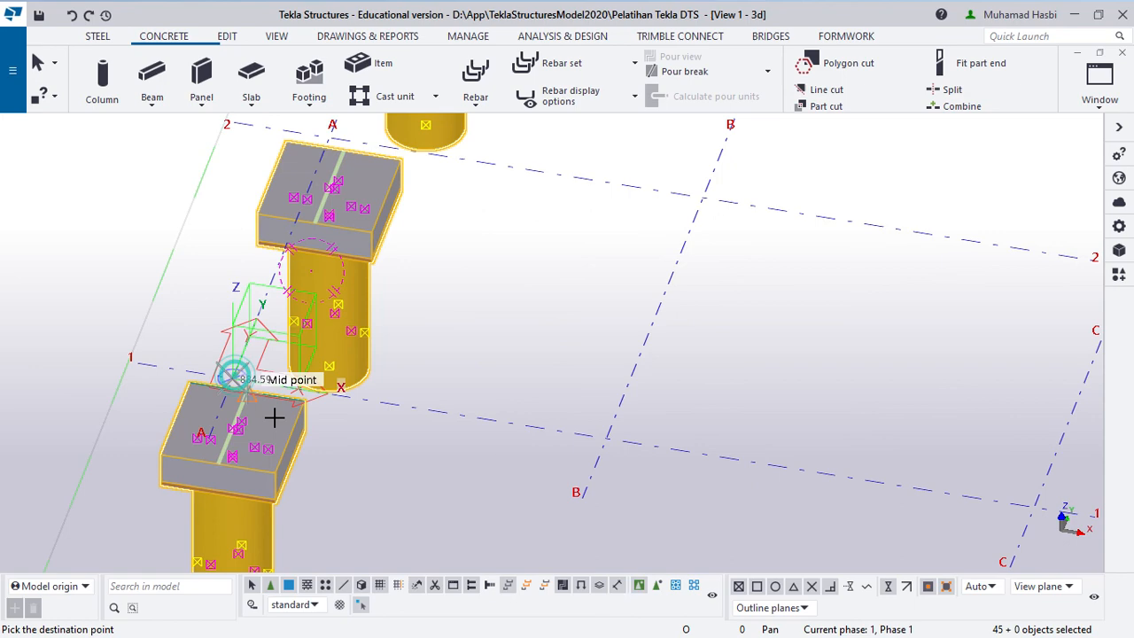
{"action": "left_click", "coordinate": [606, 441]}
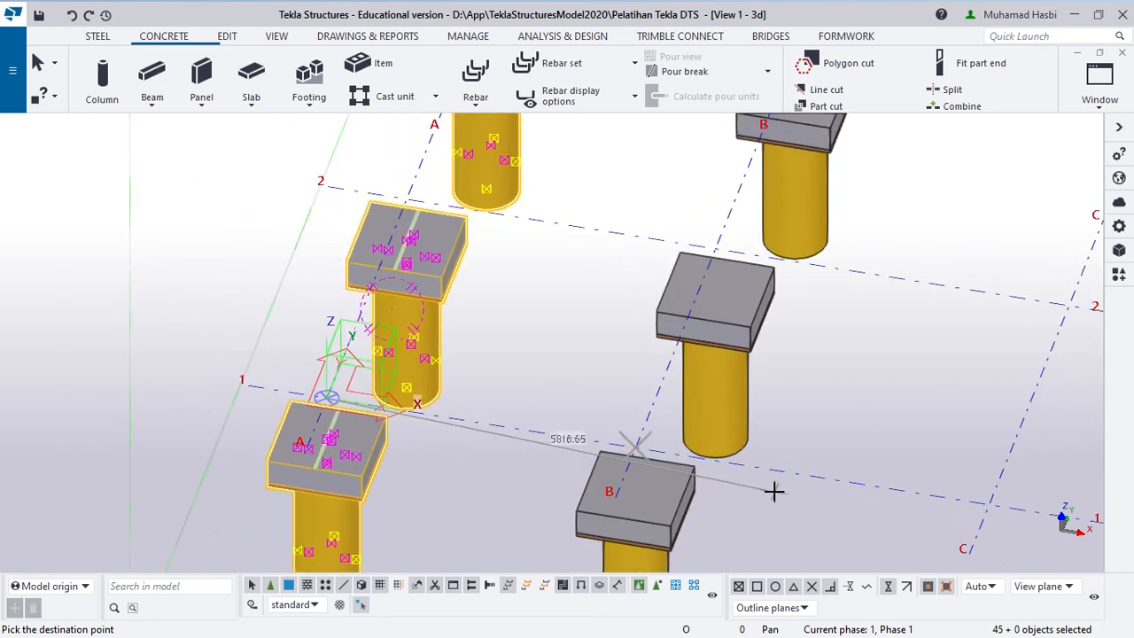
Place further copies of the row on grid lines C, D and E, then finish copying.
{"action": "middle_click_drag", "start_coordinate": [772, 488], "coordinate": [526, 375]}
{"action": "left_click", "coordinate": [664, 371]}
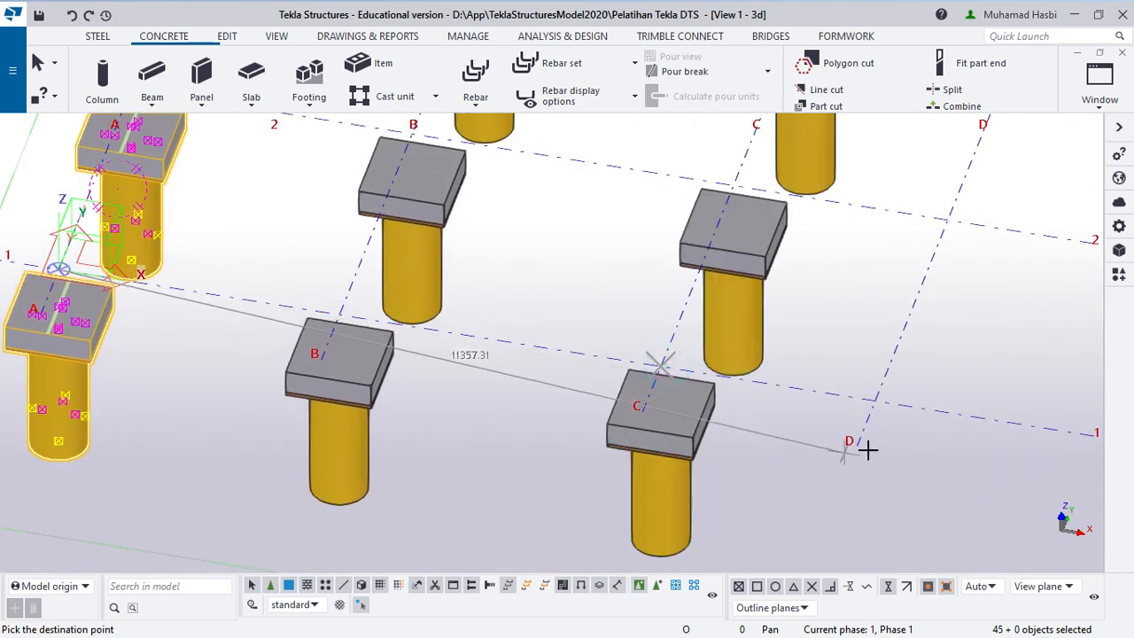
{"action": "left_click", "coordinate": [876, 405]}
{"action": "scroll", "coordinate": [876, 407], "scroll_direction": "down", "scroll_amount": 3}
{"action": "middle_click_drag", "start_coordinate": [878, 419], "coordinate": [431, 325]}
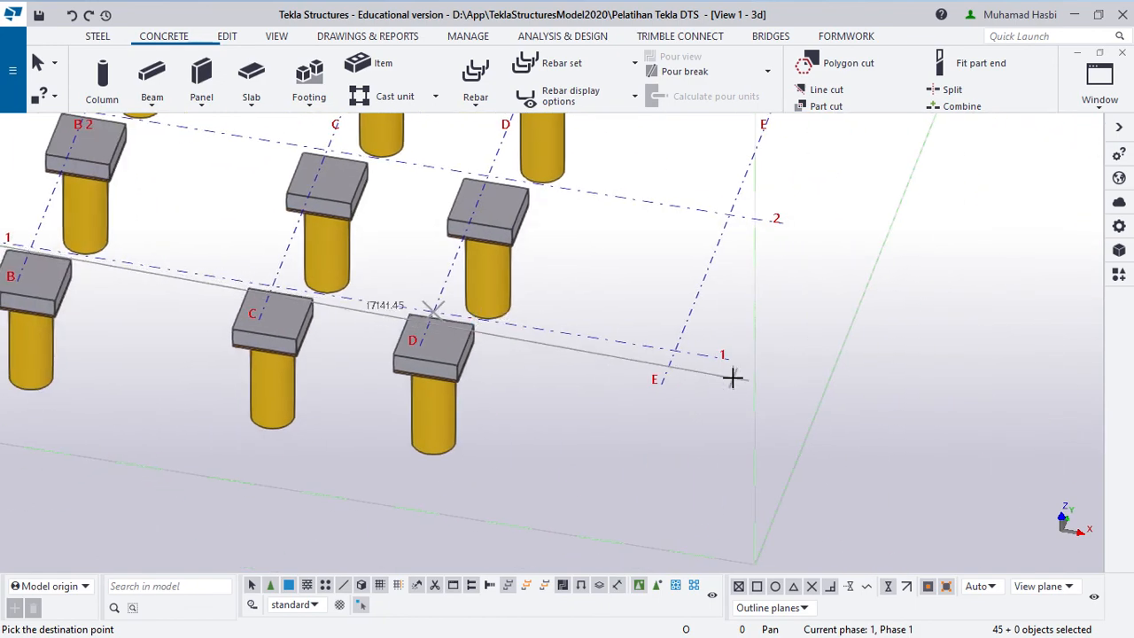
{"action": "left_click", "coordinate": [676, 352]}
{"action": "key", "text": "Escape"}
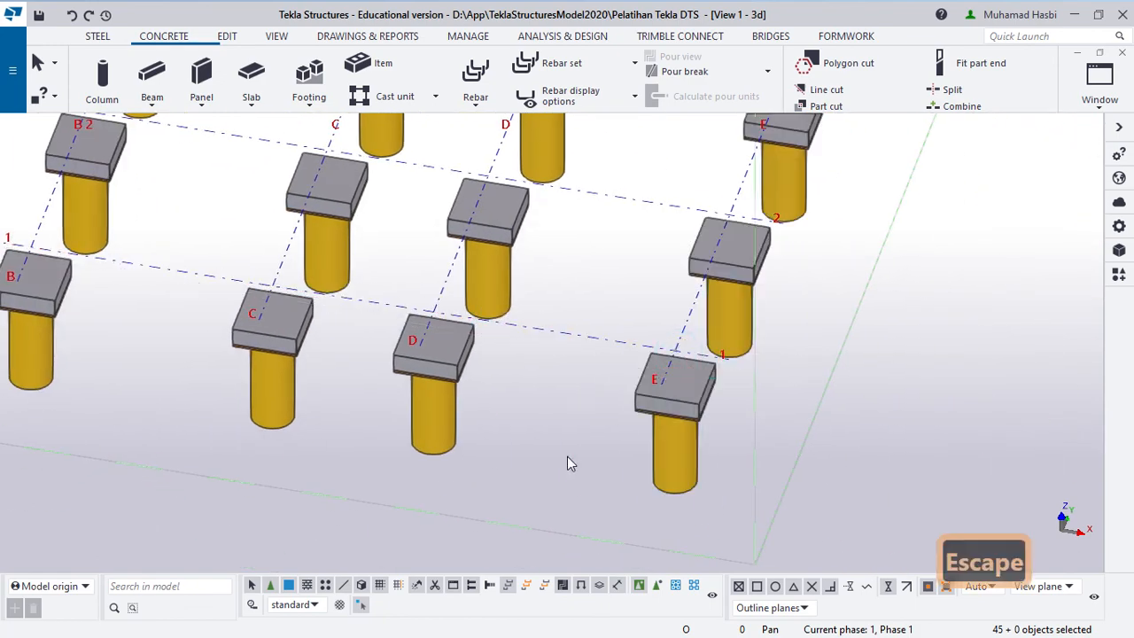
Orbit to a low side view showing the full 5×5 footing grid.
{"action": "scroll", "coordinate": [567, 456], "scroll_direction": "down", "scroll_amount": 3}
{"action": "middle_click_drag", "start_coordinate": [561, 455], "coordinate": [576, 516]}
{"action": "scroll", "coordinate": [569, 510], "scroll_direction": "down", "scroll_amount": 1}
{"action": "middle_click_drag", "start_coordinate": [474, 448], "coordinate": [555, 519]}
{"action": "scroll", "coordinate": [555, 519], "scroll_direction": "up", "scroll_amount": 4}
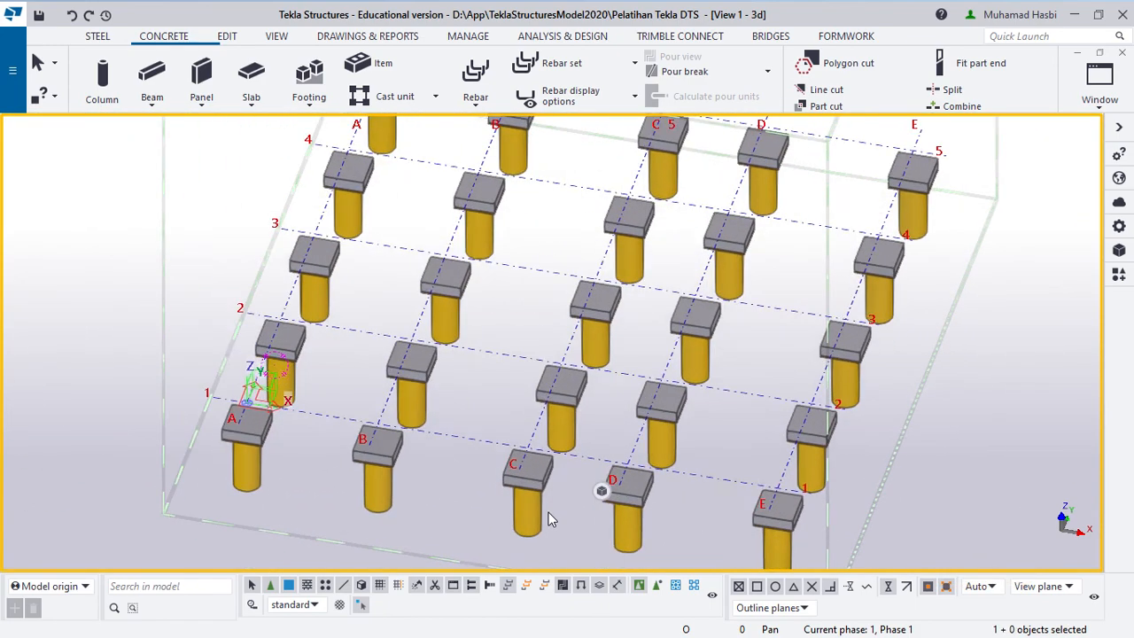
{"action": "middle_click_drag", "start_coordinate": [486, 491], "coordinate": [452, 403], "text": "ctrl"}
{"action": "scroll", "coordinate": [487, 390], "scroll_direction": "up", "scroll_amount": 2}
{"action": "key", "text": "ctrl+1"}
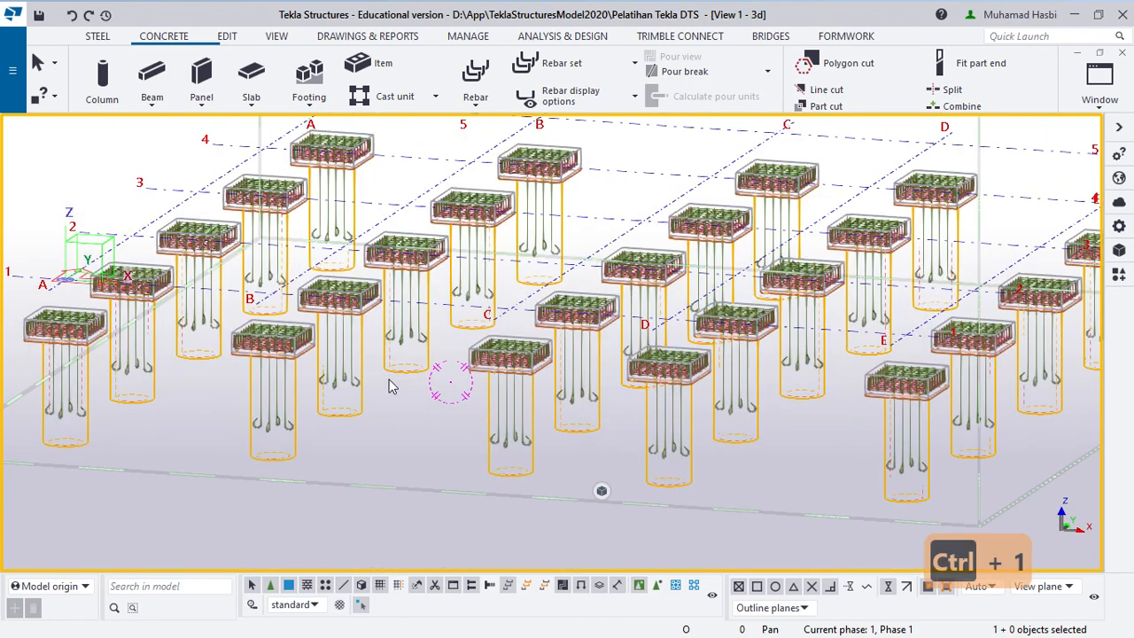
{"action": "scroll", "coordinate": [516, 381], "scroll_direction": "up", "scroll_amount": 3}
{"action": "middle_click_drag", "start_coordinate": [940, 367], "coordinate": [711, 421]}
{"action": "scroll", "coordinate": [845, 412], "scroll_direction": "up", "scroll_amount": 4}
{"action": "scroll", "coordinate": [888, 412], "scroll_direction": "down", "scroll_amount": 7}
{"action": "scroll", "coordinate": [764, 385], "scroll_direction": "down", "scroll_amount": 4}
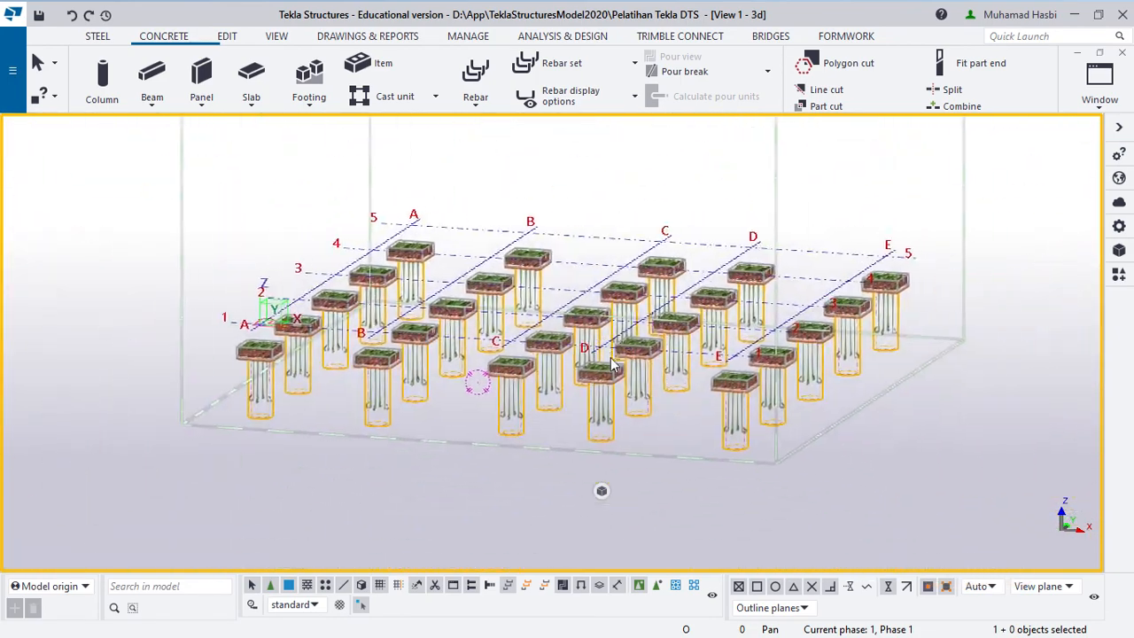
{"action": "scroll", "coordinate": [506, 418], "scroll_direction": "up", "scroll_amount": 5}
{"action": "key", "text": "ctrl+4"}
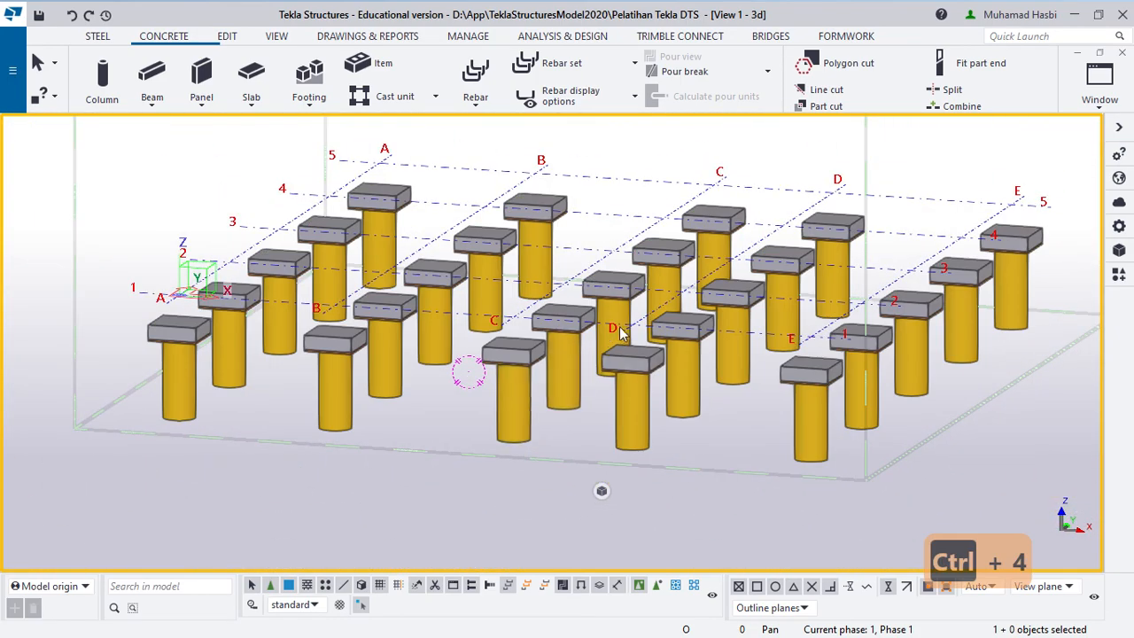
{"action": "scroll", "coordinate": [620, 333], "scroll_direction": "up", "scroll_amount": 1}
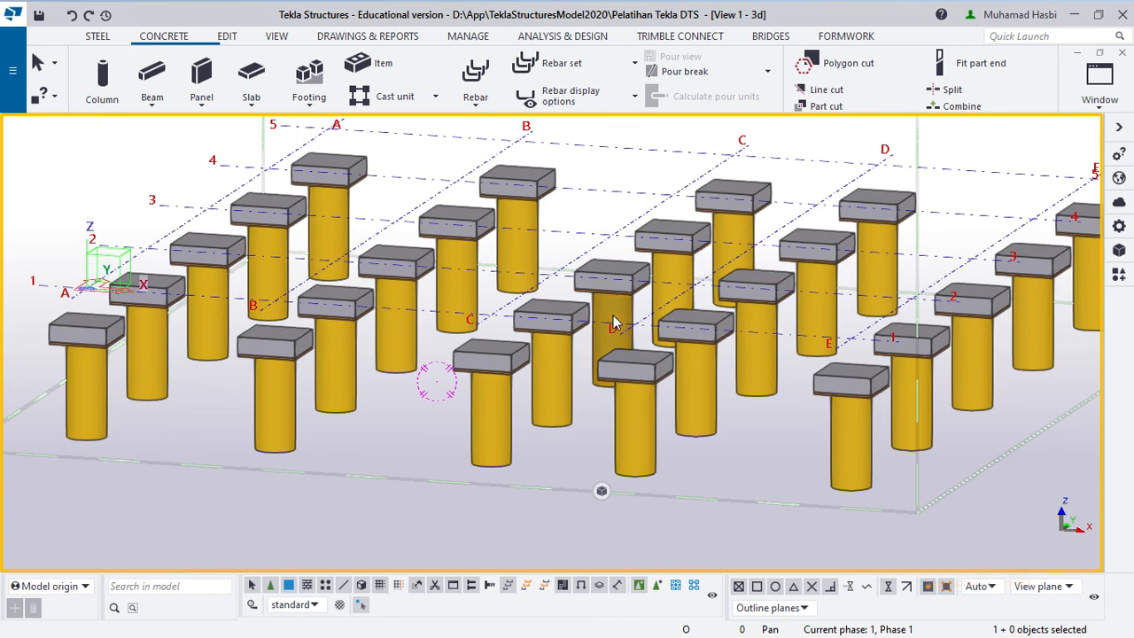
{"action": "scroll", "coordinate": [524, 368], "scroll_direction": "down", "scroll_amount": 2}
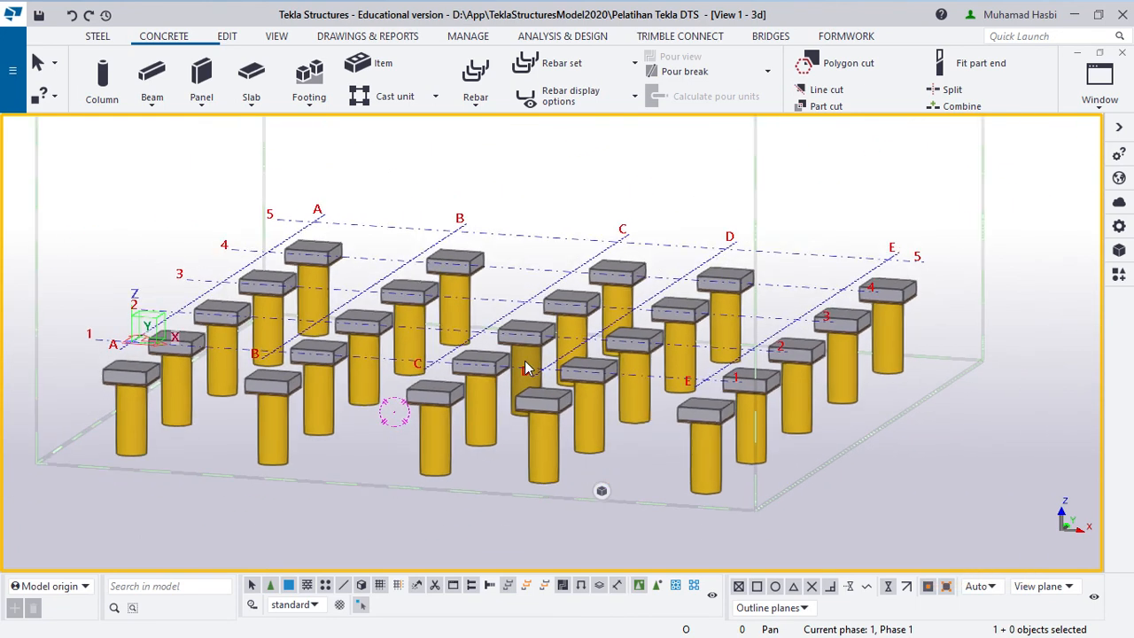